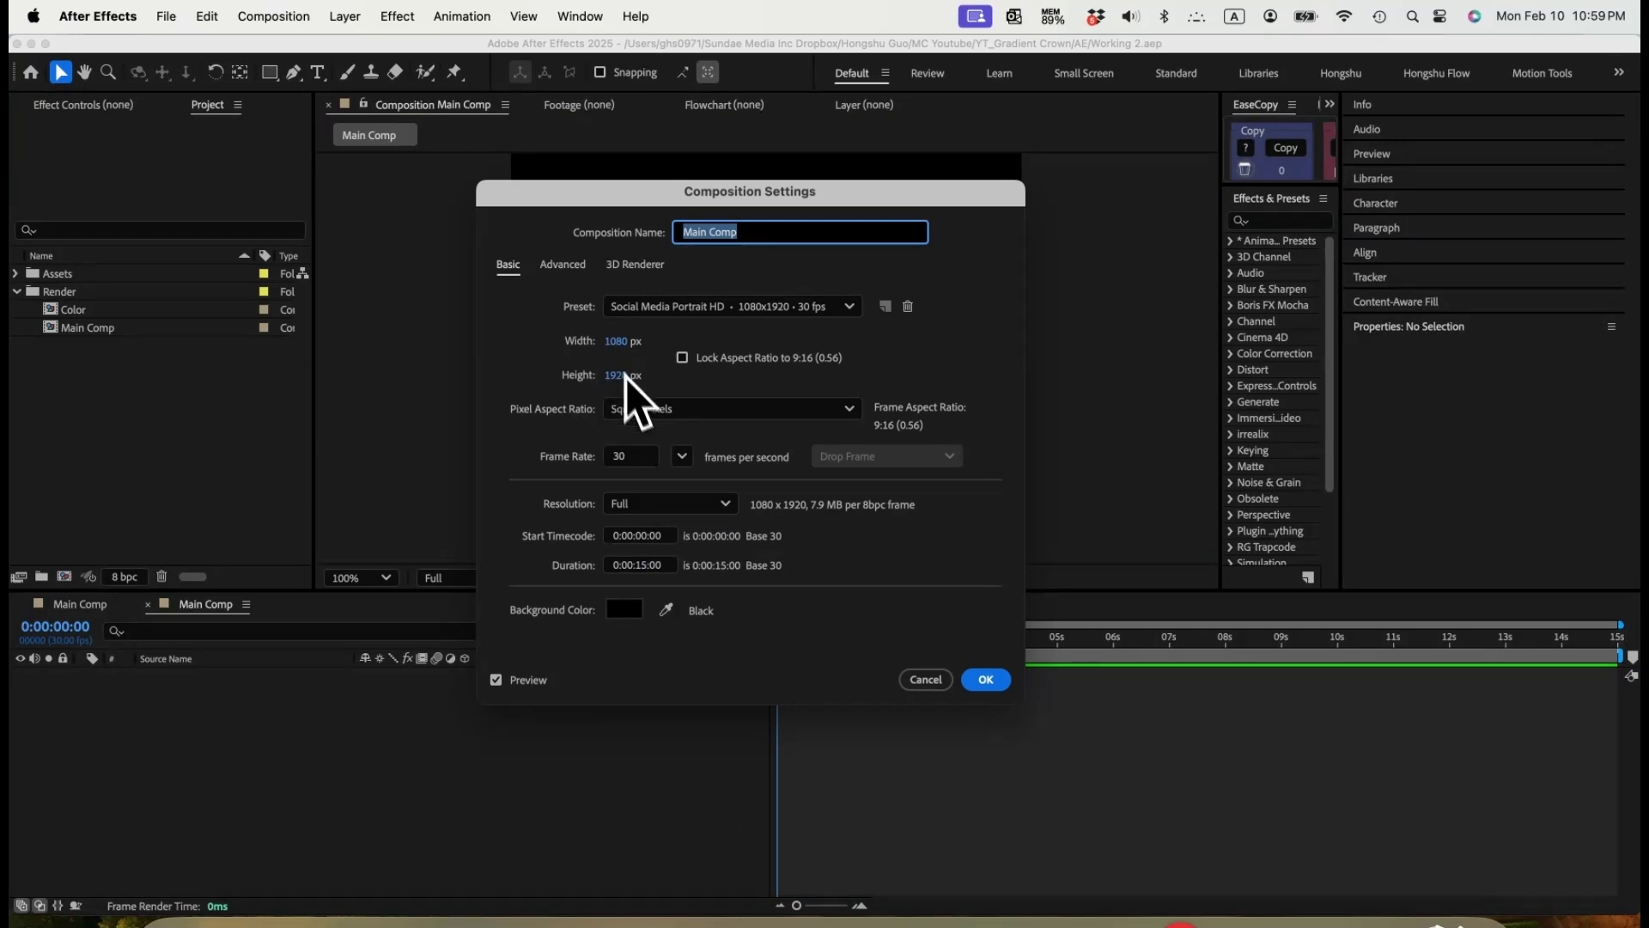
Accept the Main Comp settings of 1080 × 1920 px, 30 fps and 15 seconds, show the whole frame, and switch to Illustrator.
{"action": "left_click", "coordinate": [986, 679]}
{"action": "key", "text": "super+minus"}
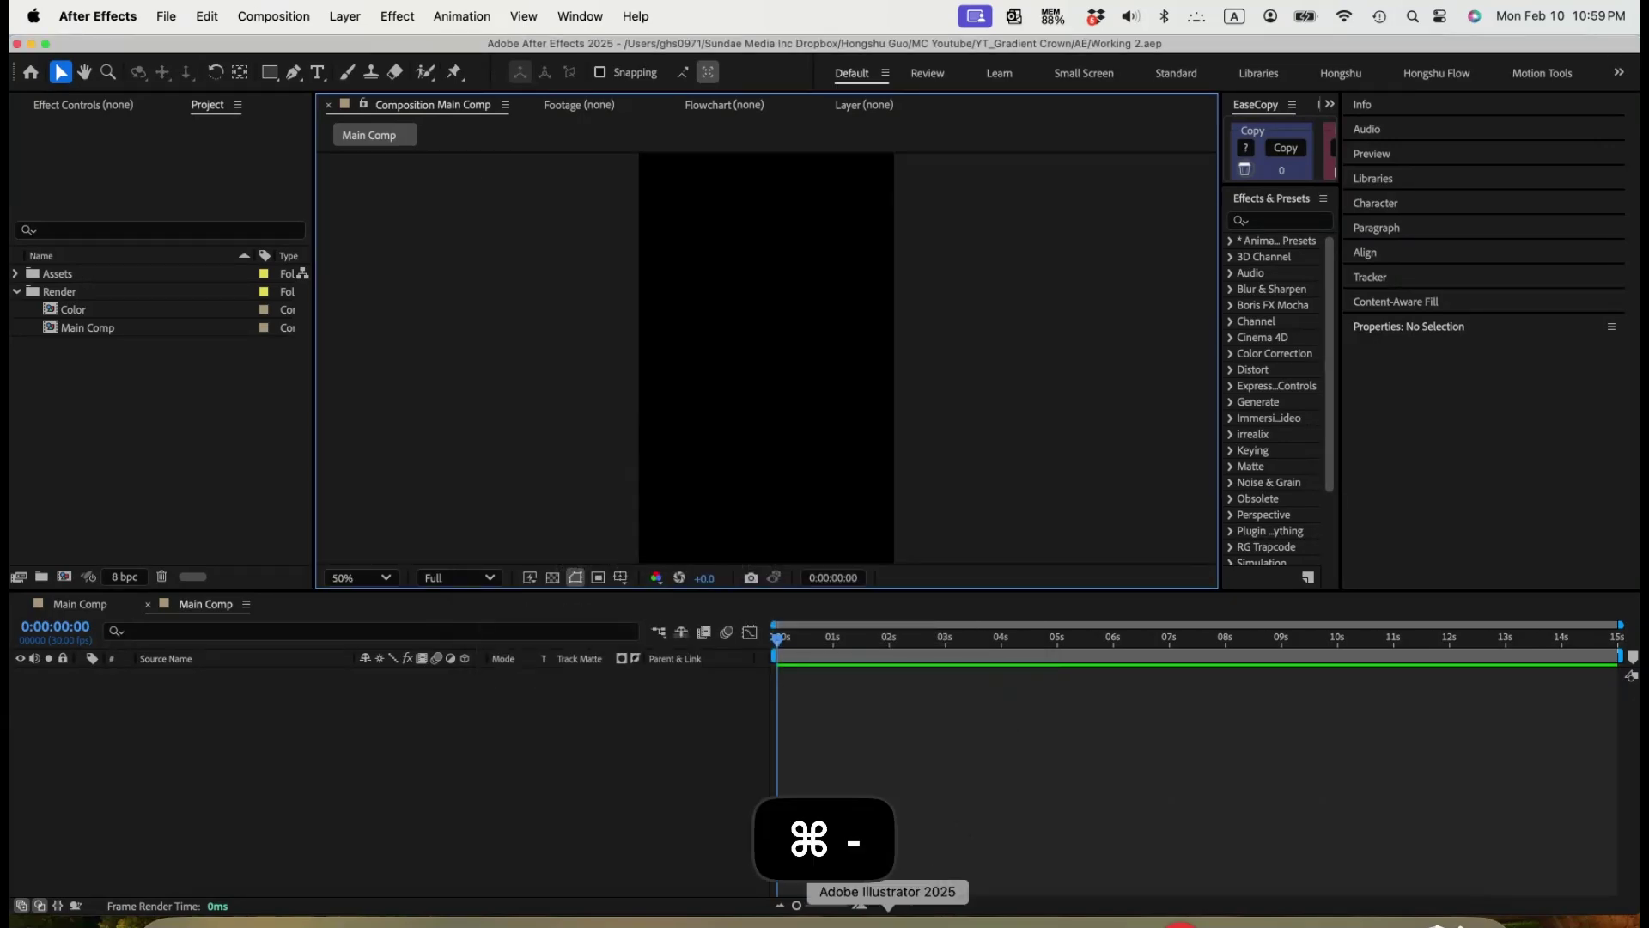
{"action": "left_click", "coordinate": [885, 921]}
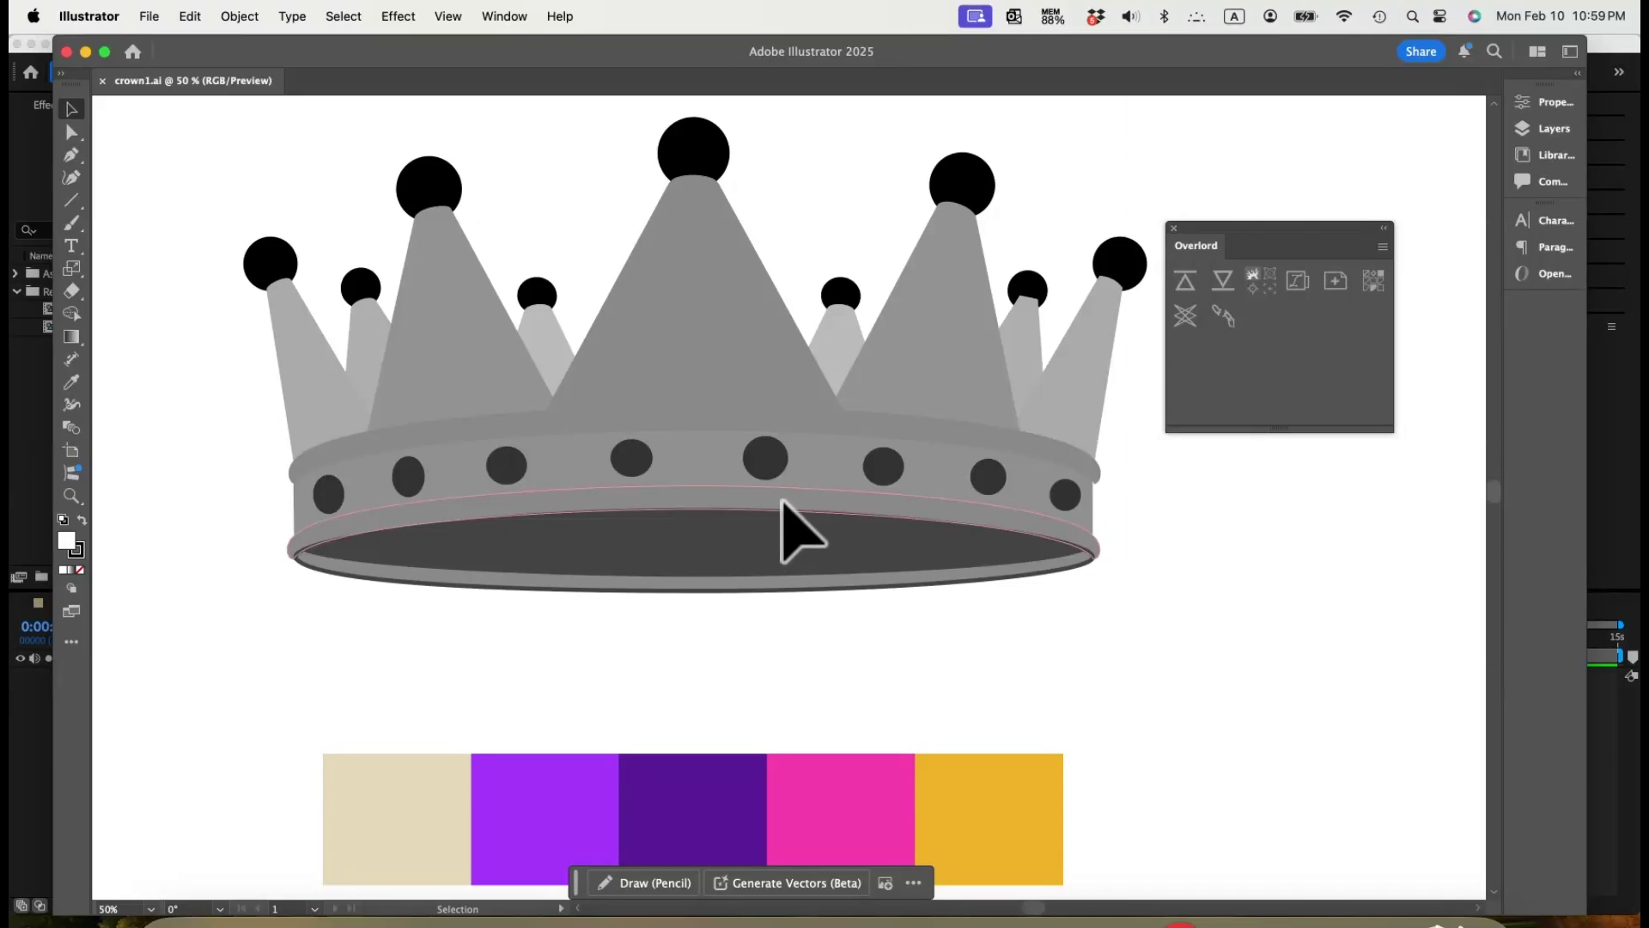
Transfer the crown's nine spikes to After Effects with Overlord and label their layers Red.
{"action": "left_click", "coordinate": [737, 369]}
{"action": "left_click", "coordinate": [354, 365]}
{"action": "left_click", "coordinate": [471, 379], "text": "shift"}
{"action": "left_click", "coordinate": [542, 335], "text": "shift"}
{"action": "left_click", "coordinate": [652, 329], "text": "shift"}
{"action": "left_click", "coordinate": [848, 322], "text": "shift"}
{"action": "left_click", "coordinate": [937, 323], "text": "shift"}
{"action": "left_click", "coordinate": [1031, 314], "text": "shift"}
{"action": "left_click", "coordinate": [1072, 338], "text": "shift"}
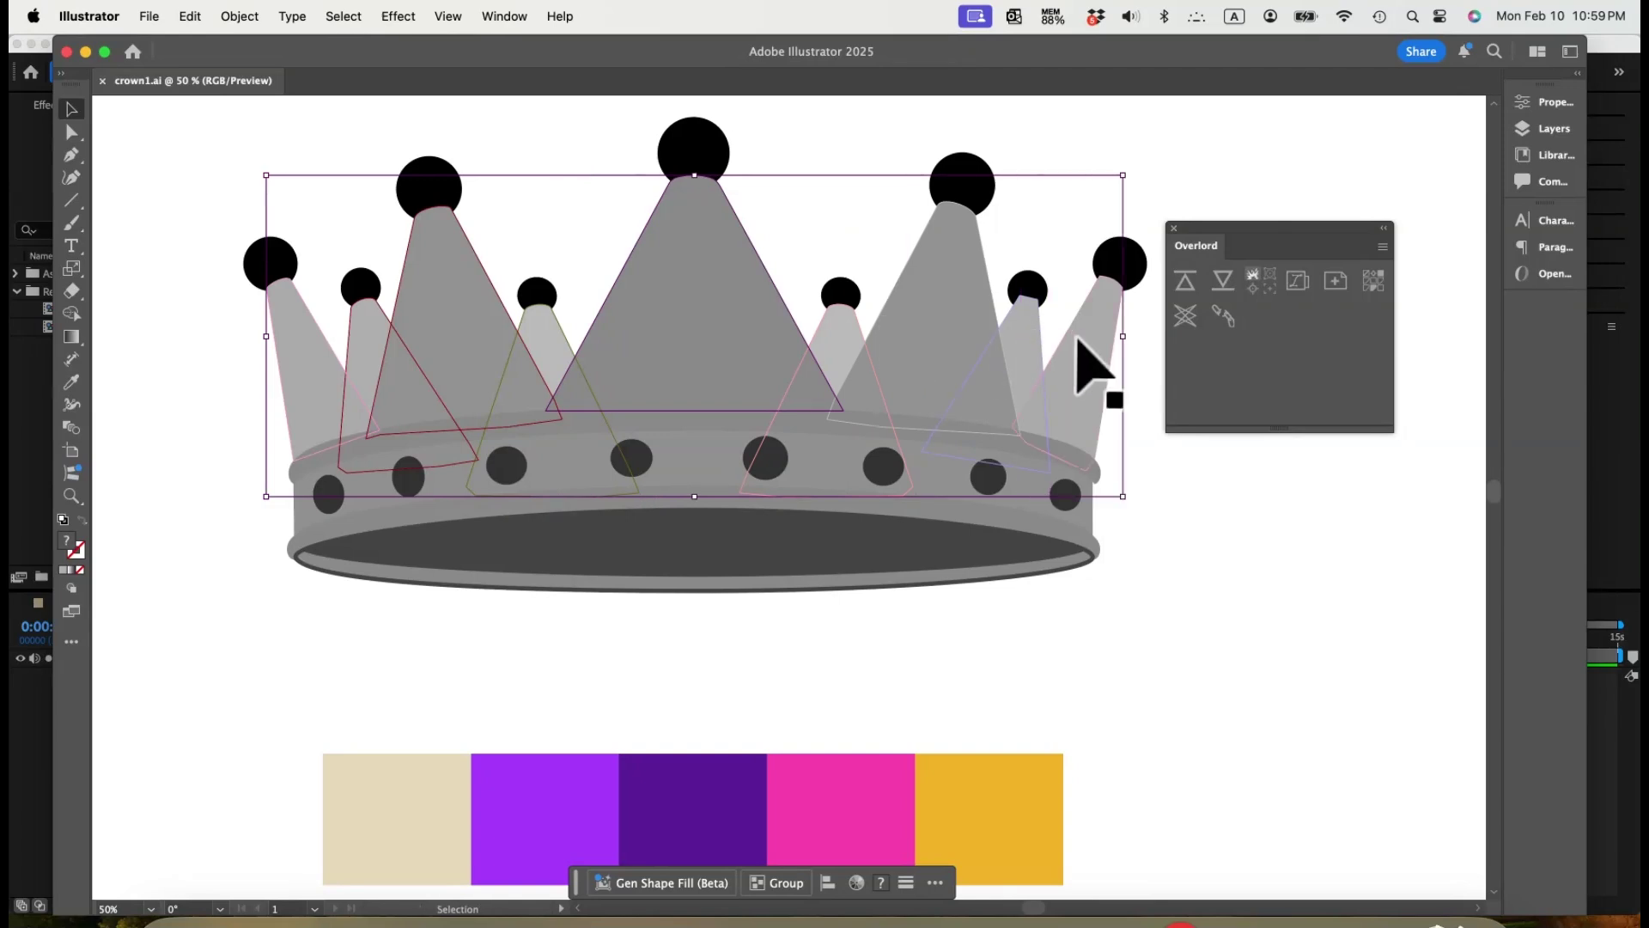
{"action": "left_click", "coordinate": [1185, 281]}
{"action": "left_click", "coordinate": [101, 676]}
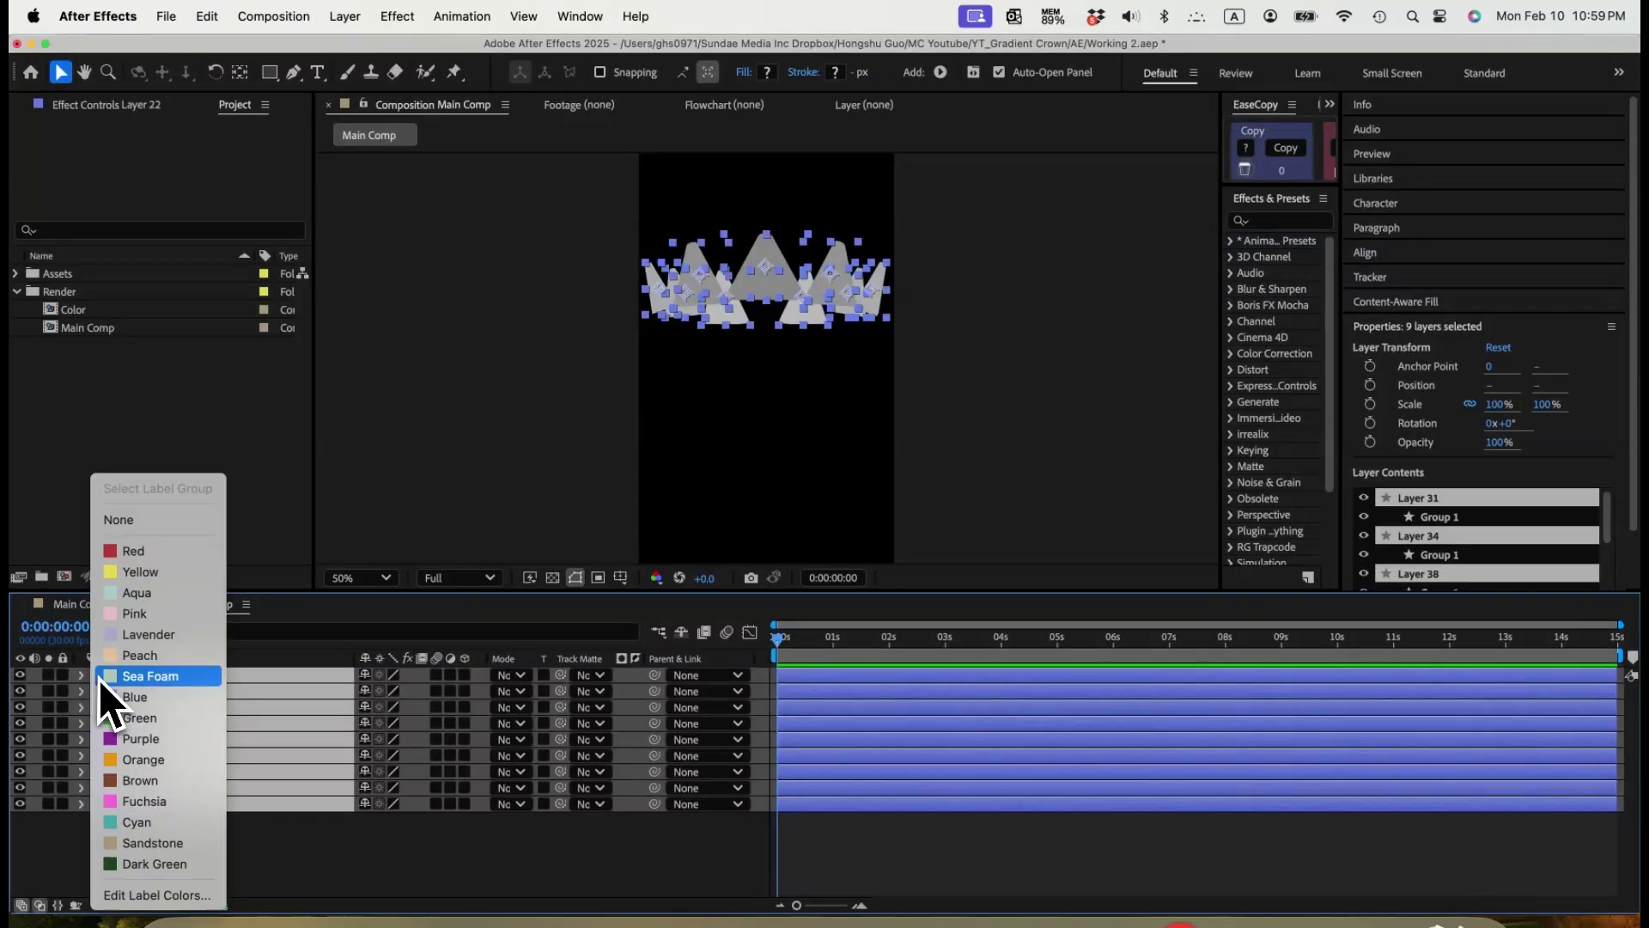
{"action": "left_click", "coordinate": [173, 549]}
Transfer the nine black balls on the crown's tips from Illustrator with Overlord and label their layers Yellow.
{"action": "key", "text": "super+Tab"}
{"action": "left_click", "coordinate": [1119, 263], "text": "shift"}
{"action": "left_click", "coordinate": [1027, 289], "text": "shift"}
{"action": "left_click", "coordinate": [841, 294], "text": "shift"}
{"action": "left_click", "coordinate": [537, 295], "text": "shift"}
{"action": "left_click", "coordinate": [428, 189], "text": "shift"}
{"action": "left_click", "coordinate": [360, 288], "text": "shift"}
{"action": "left_click", "coordinate": [271, 264], "text": "shift"}
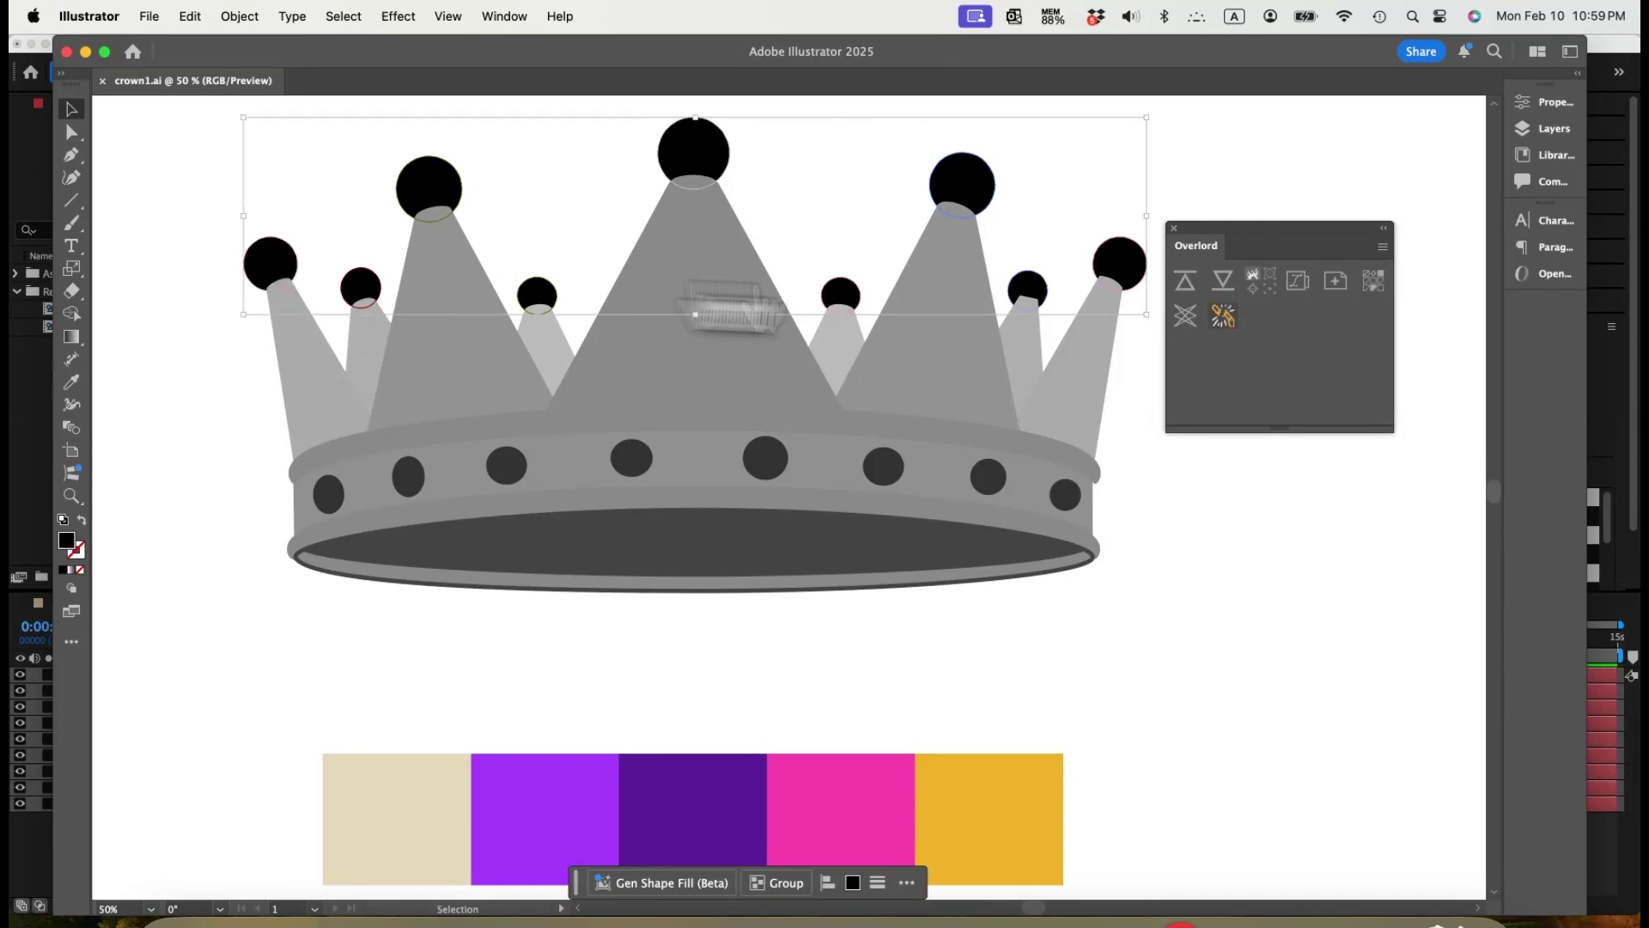
{"action": "left_click", "coordinate": [1187, 283]}
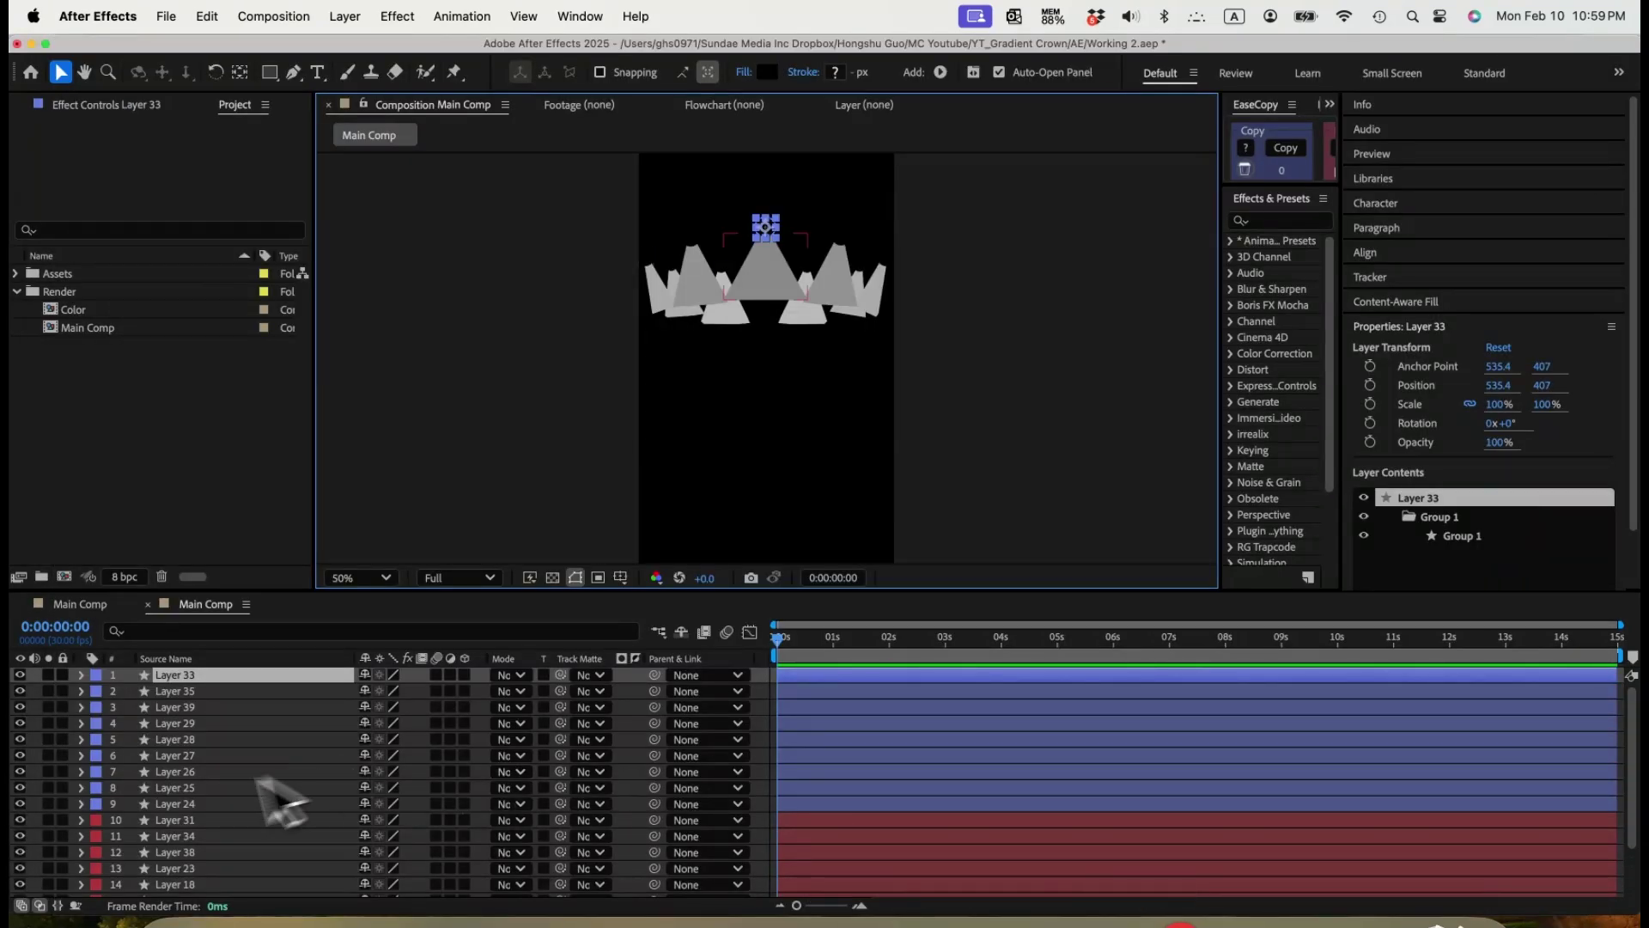
{"action": "left_click", "coordinate": [182, 802], "text": "shift"}
{"action": "left_click", "coordinate": [96, 803]}
{"action": "left_click", "coordinate": [148, 574]}
Transfer the six shapes of the crown's band and base from Illustrator with Overlord and label their layers Aqua.
{"action": "key", "text": "super+Tab"}
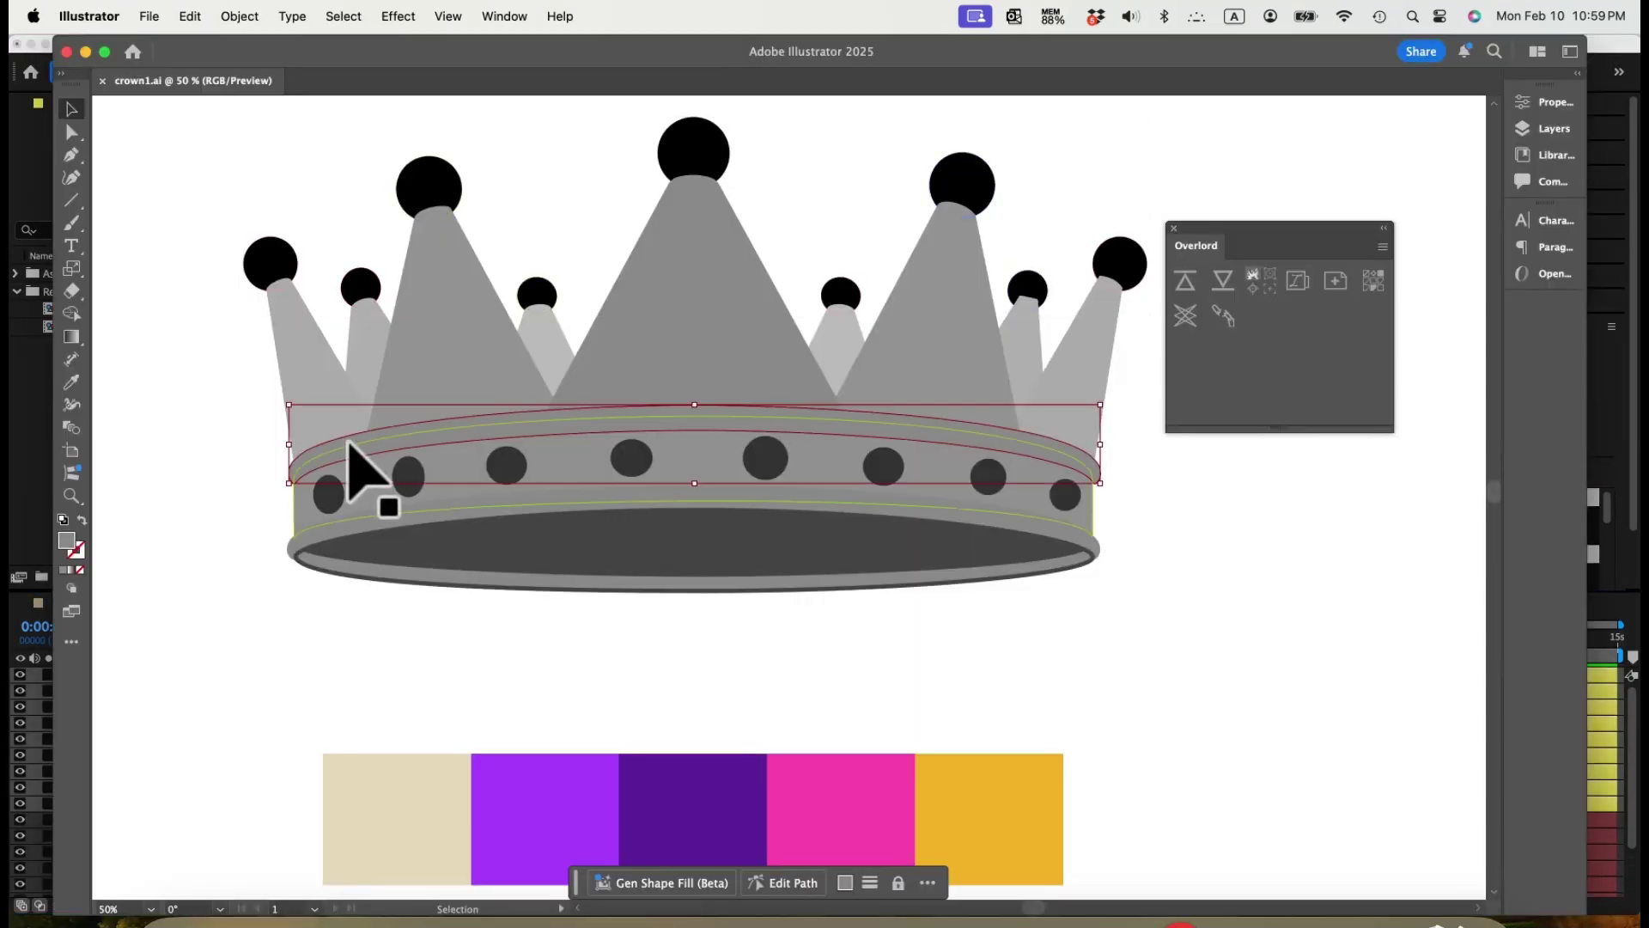
{"action": "left_click", "coordinate": [374, 528], "text": "shift"}
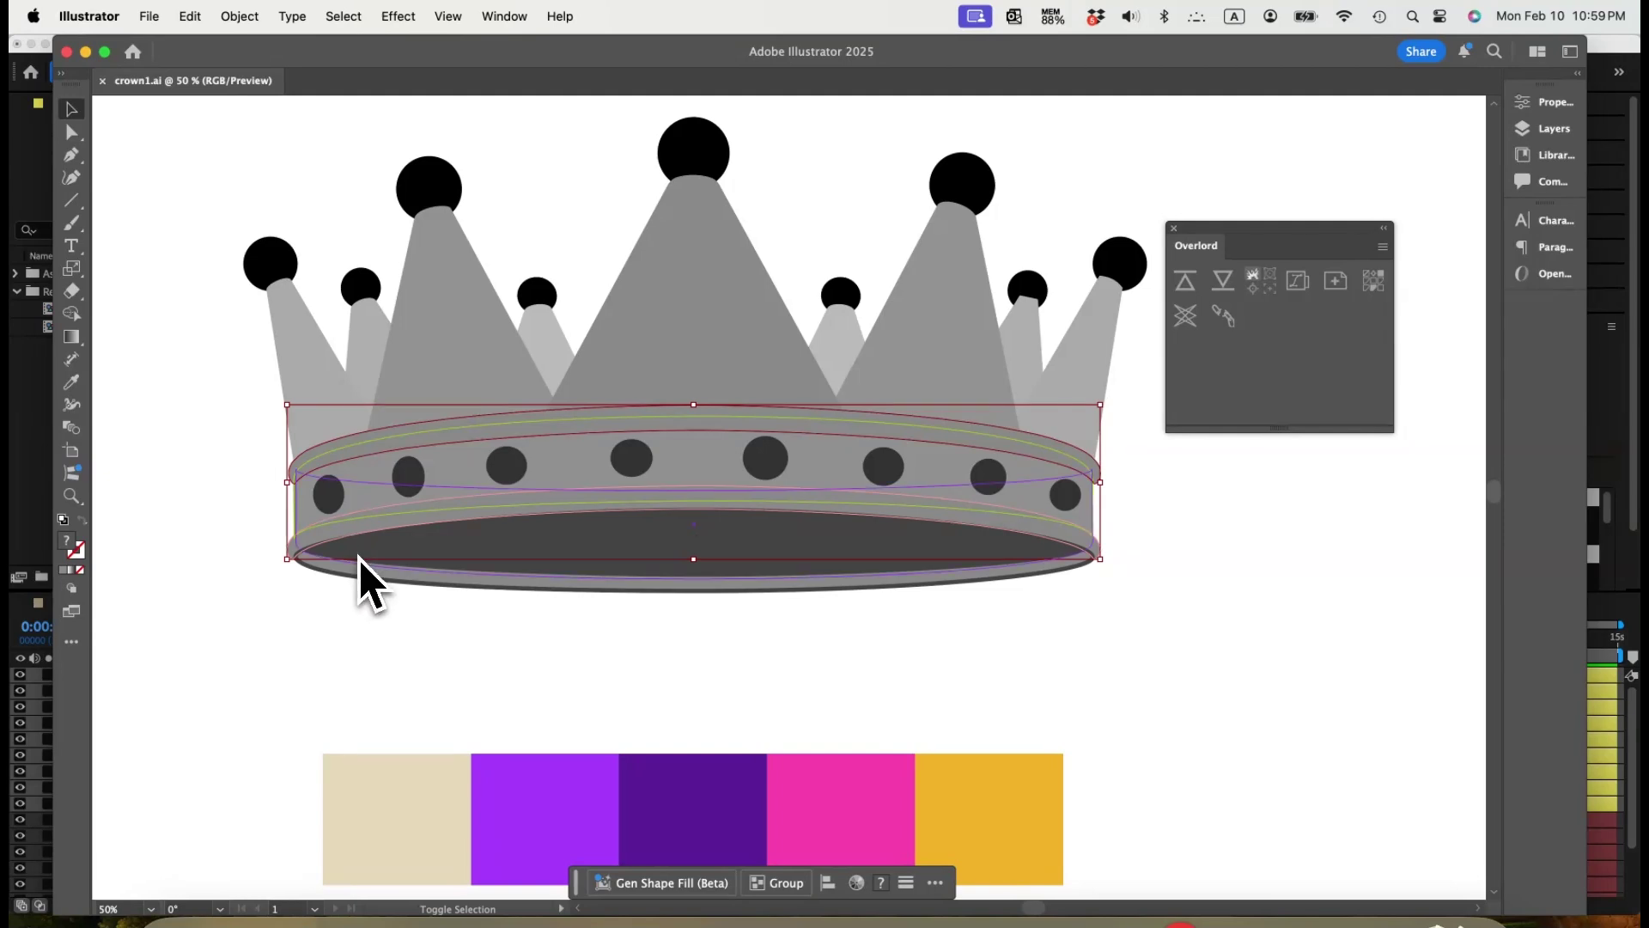
{"action": "left_click", "coordinate": [1186, 282]}
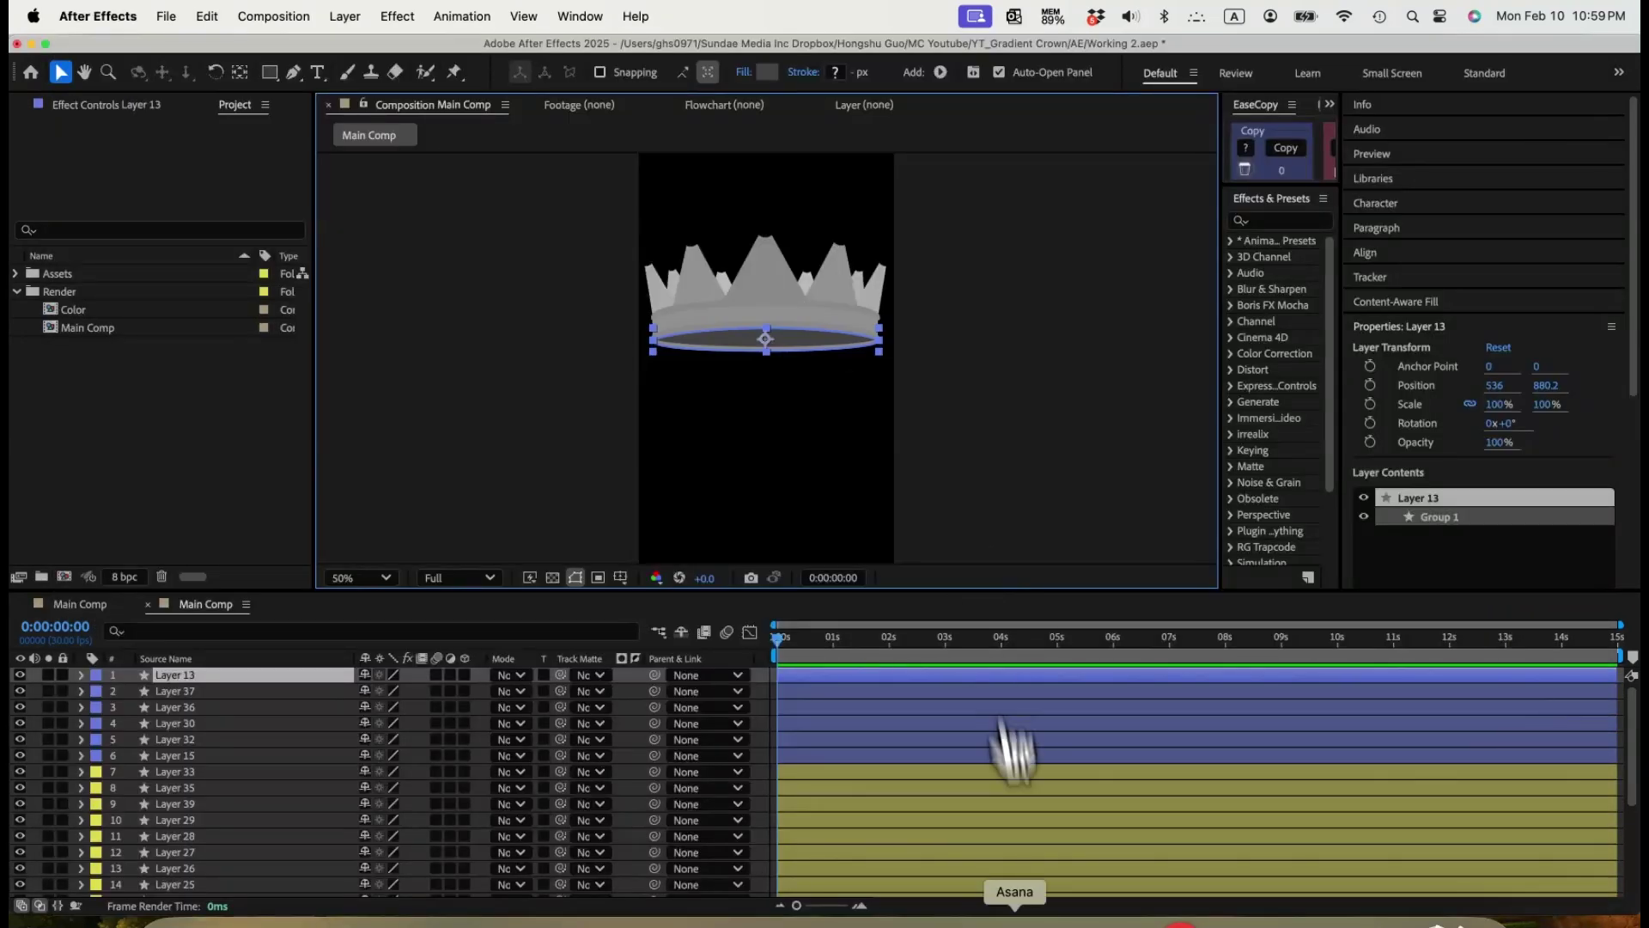
{"action": "left_click", "coordinate": [180, 755], "text": "shift"}
{"action": "left_click", "coordinate": [96, 675]}
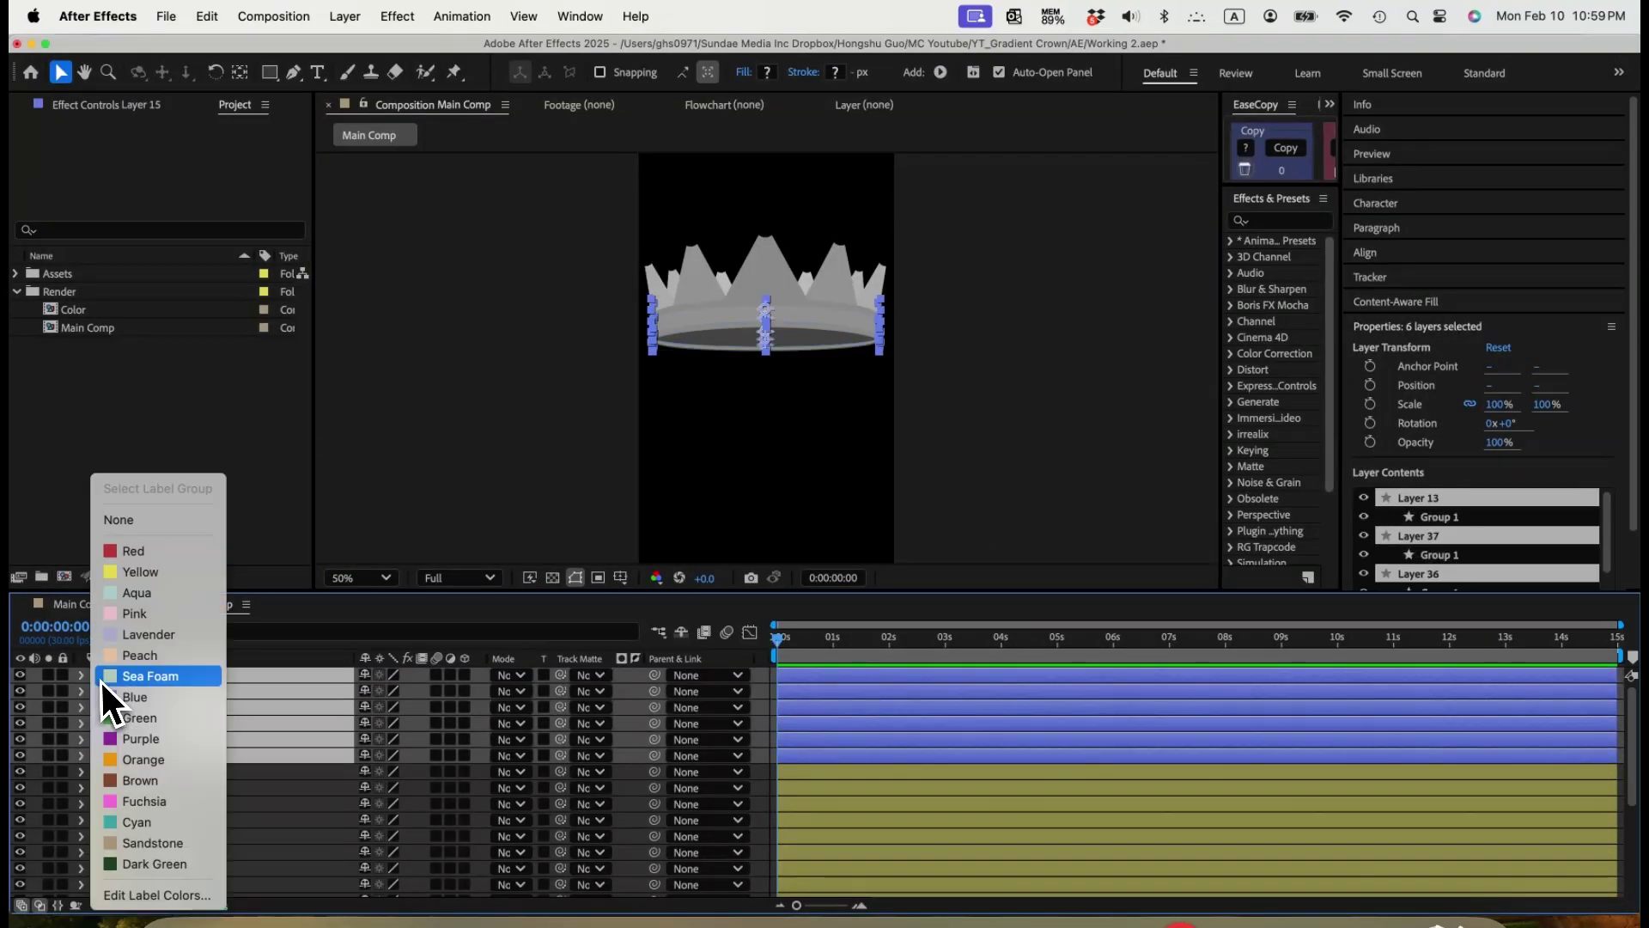
{"action": "left_click", "coordinate": [153, 598]}
In Illustrator, select the eight dark gems on the crown's band and send them to After Effects with Overlord.
{"action": "left_click", "coordinate": [891, 920]}
{"action": "key", "text": "super+z"}
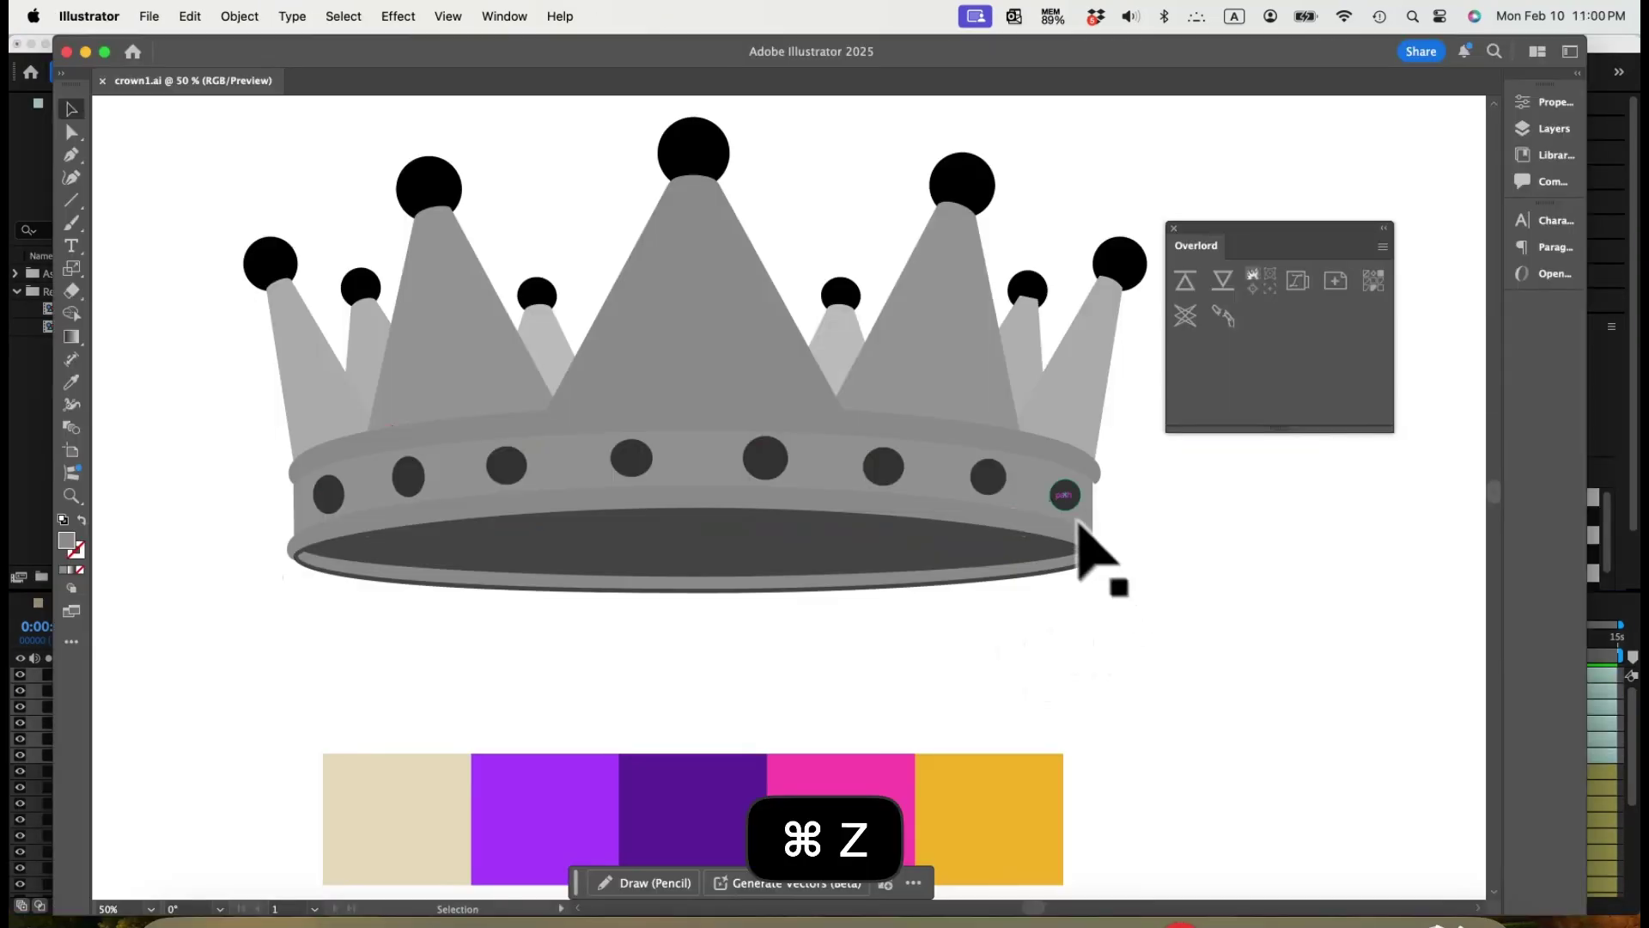
{"action": "left_click", "coordinate": [1065, 495]}
{"action": "left_click", "coordinate": [988, 477], "text": "shift"}
{"action": "left_click", "coordinate": [884, 470], "text": "shift"}
{"action": "left_click", "coordinate": [765, 460], "text": "shift"}
{"action": "left_click", "coordinate": [632, 458], "text": "shift"}
{"action": "left_click", "coordinate": [513, 466], "text": "shift"}
{"action": "left_click", "coordinate": [408, 477], "text": "shift"}
{"action": "left_click", "coordinate": [328, 494], "text": "shift"}
{"action": "left_click", "coordinate": [1184, 281]}
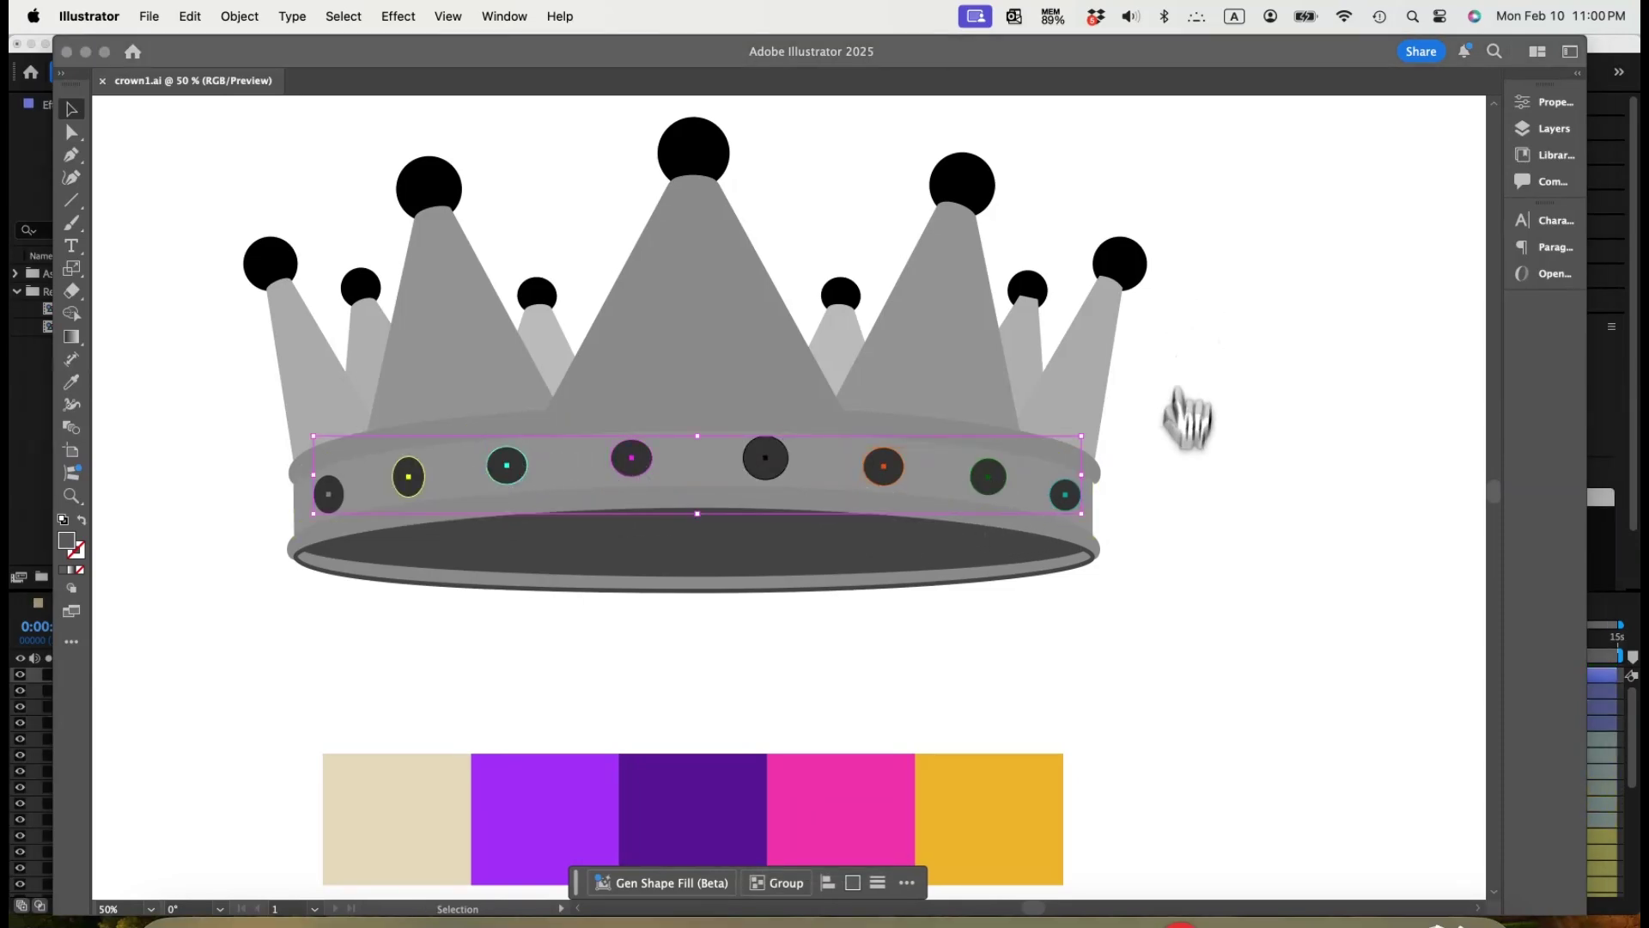
Switch to After Effects and turn on the transparency grid behind the crown.
{"action": "left_click", "coordinate": [1012, 921]}
{"action": "left_click", "coordinate": [175, 787]}
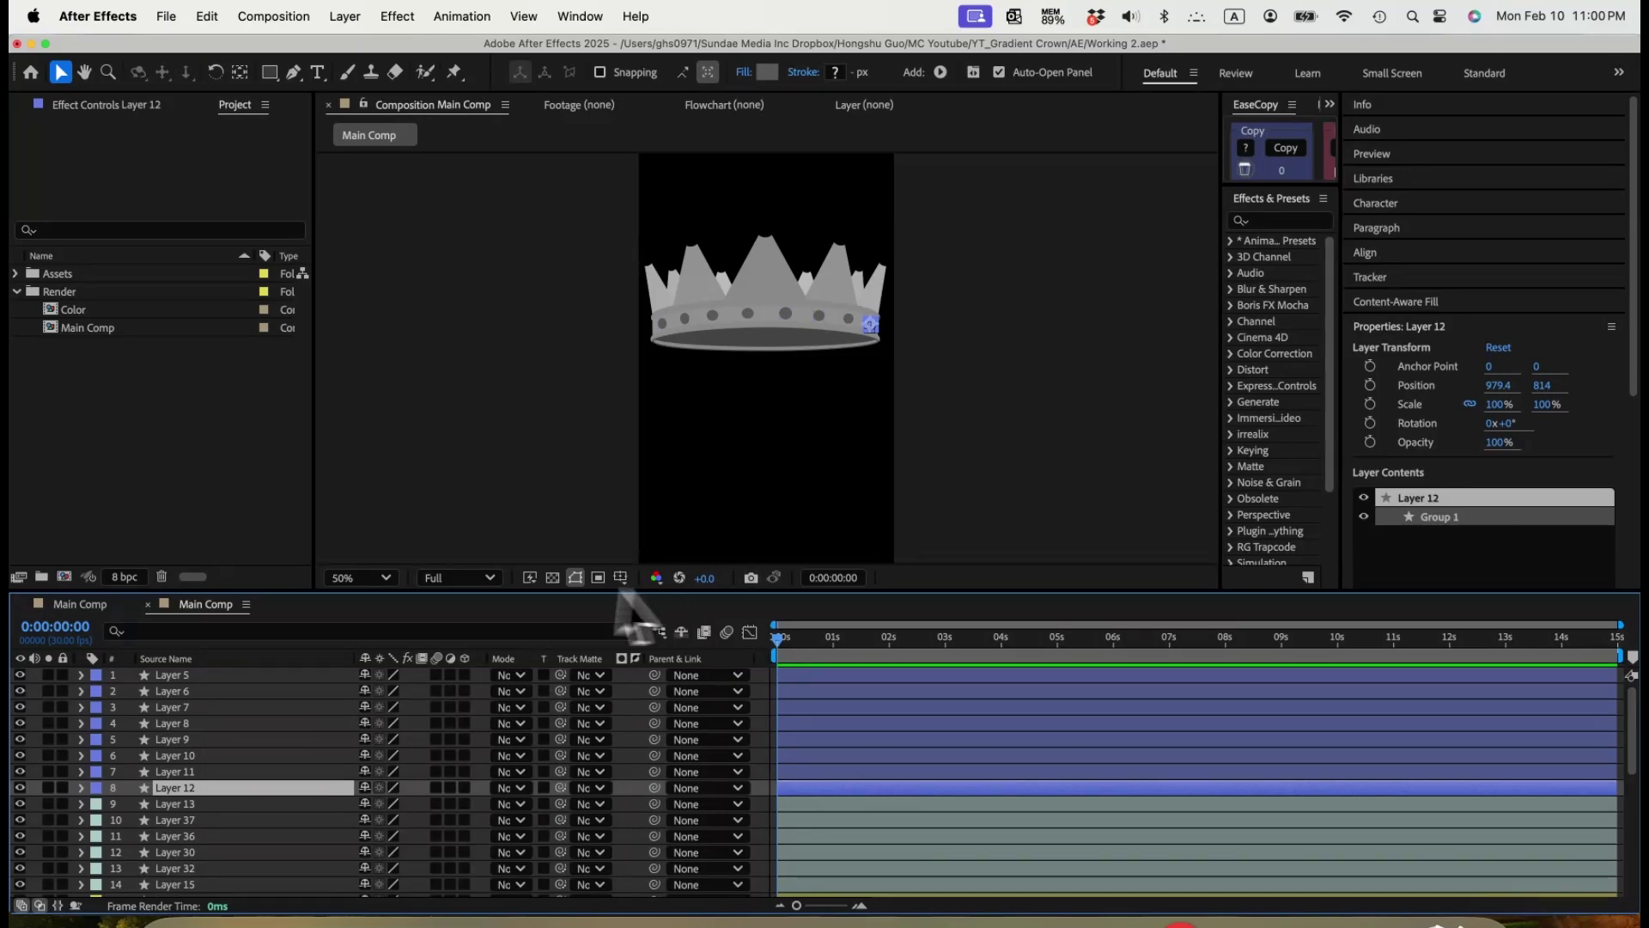
{"action": "left_click", "coordinate": [551, 580]}
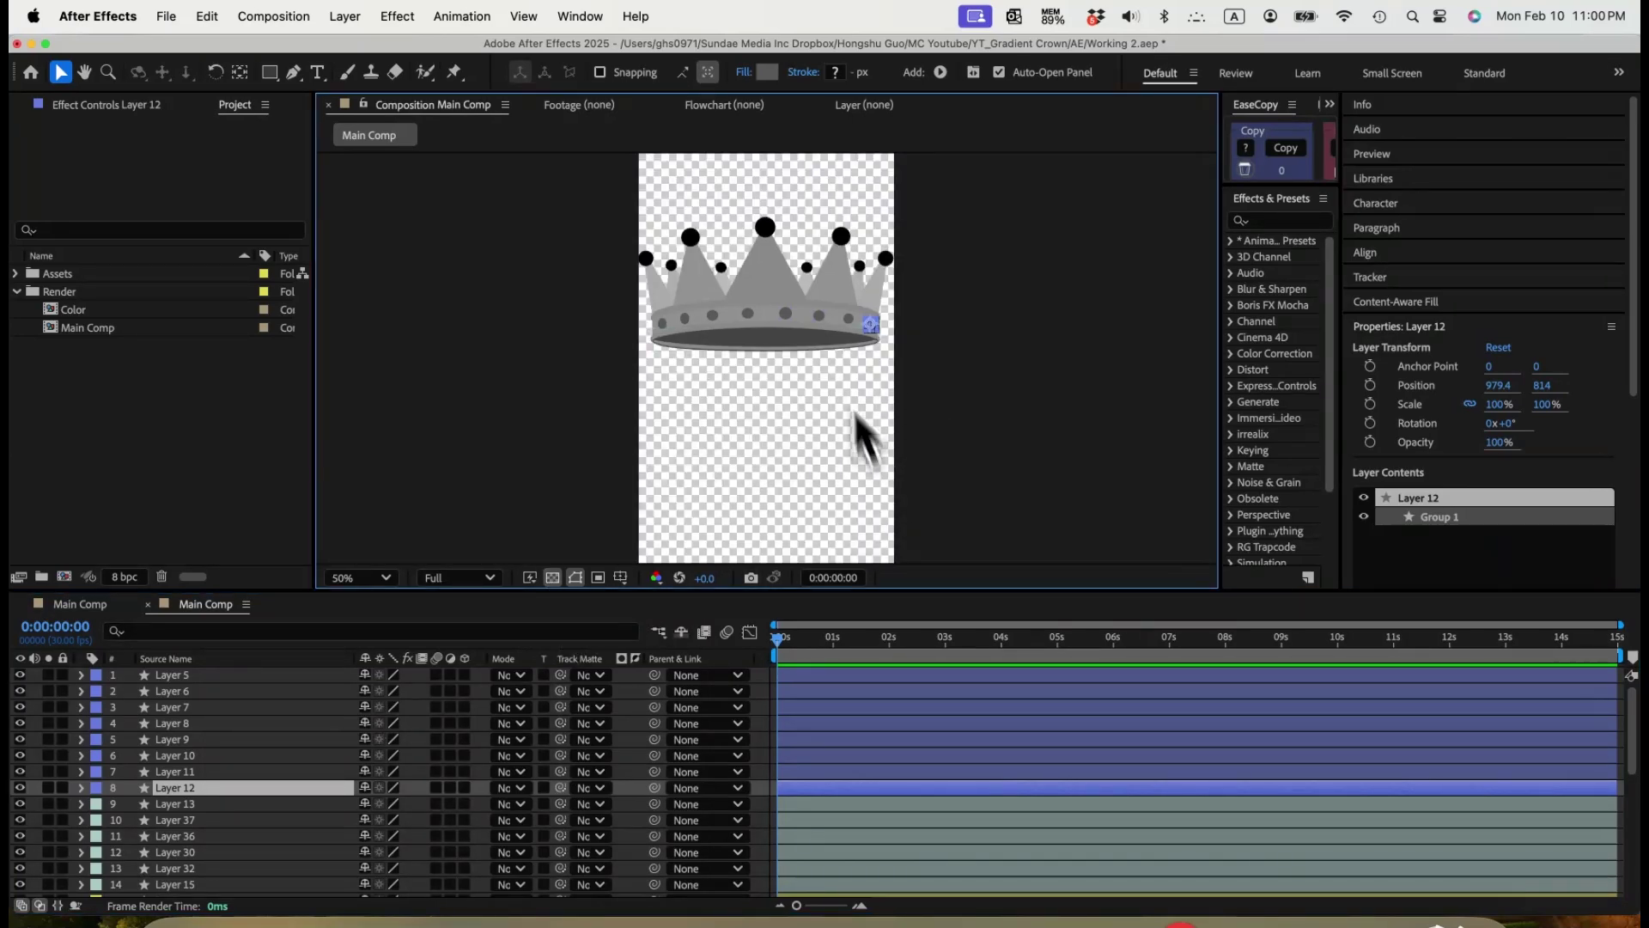
Move all crown layers down to the vertical middle of the frame and add a null object on the crown's band.
{"action": "key", "text": "super+a"}
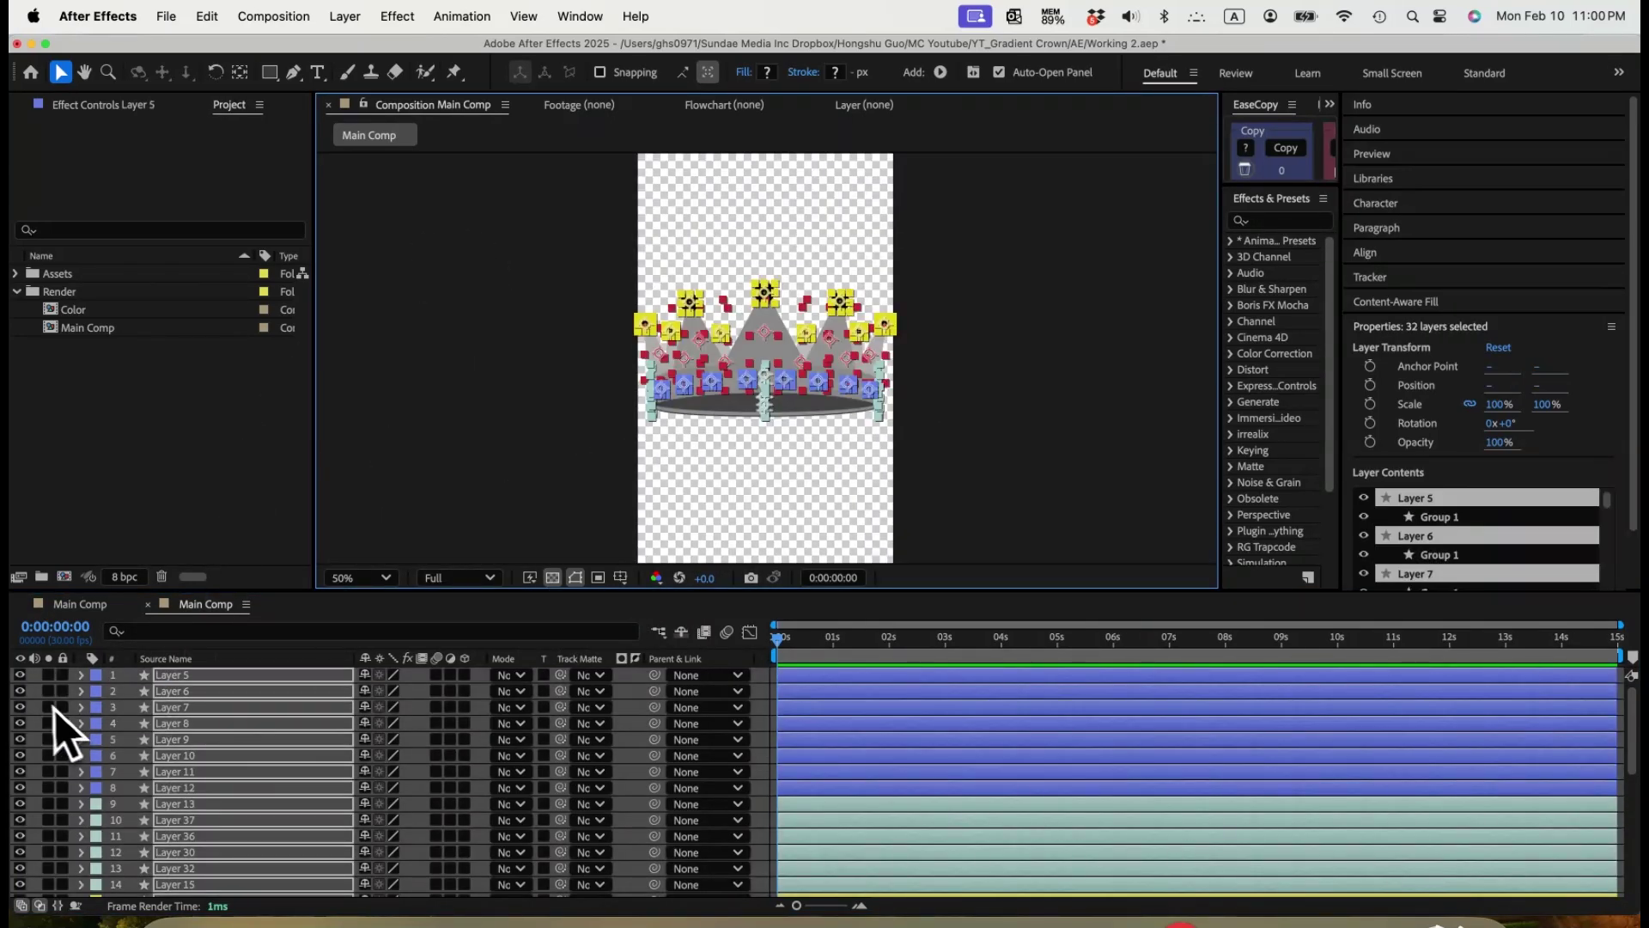
{"action": "key", "text": "super+shift+a"}
{"action": "key", "text": "super+alt+shift+y"}
{"action": "left_click_drag", "start_coordinate": [775, 373], "coordinate": [779, 391]}
Parent all crown layers to the null and set the null's scale to 80%.
{"action": "scroll", "coordinate": [256, 813], "scroll_direction": "up", "scroll_amount": 5}
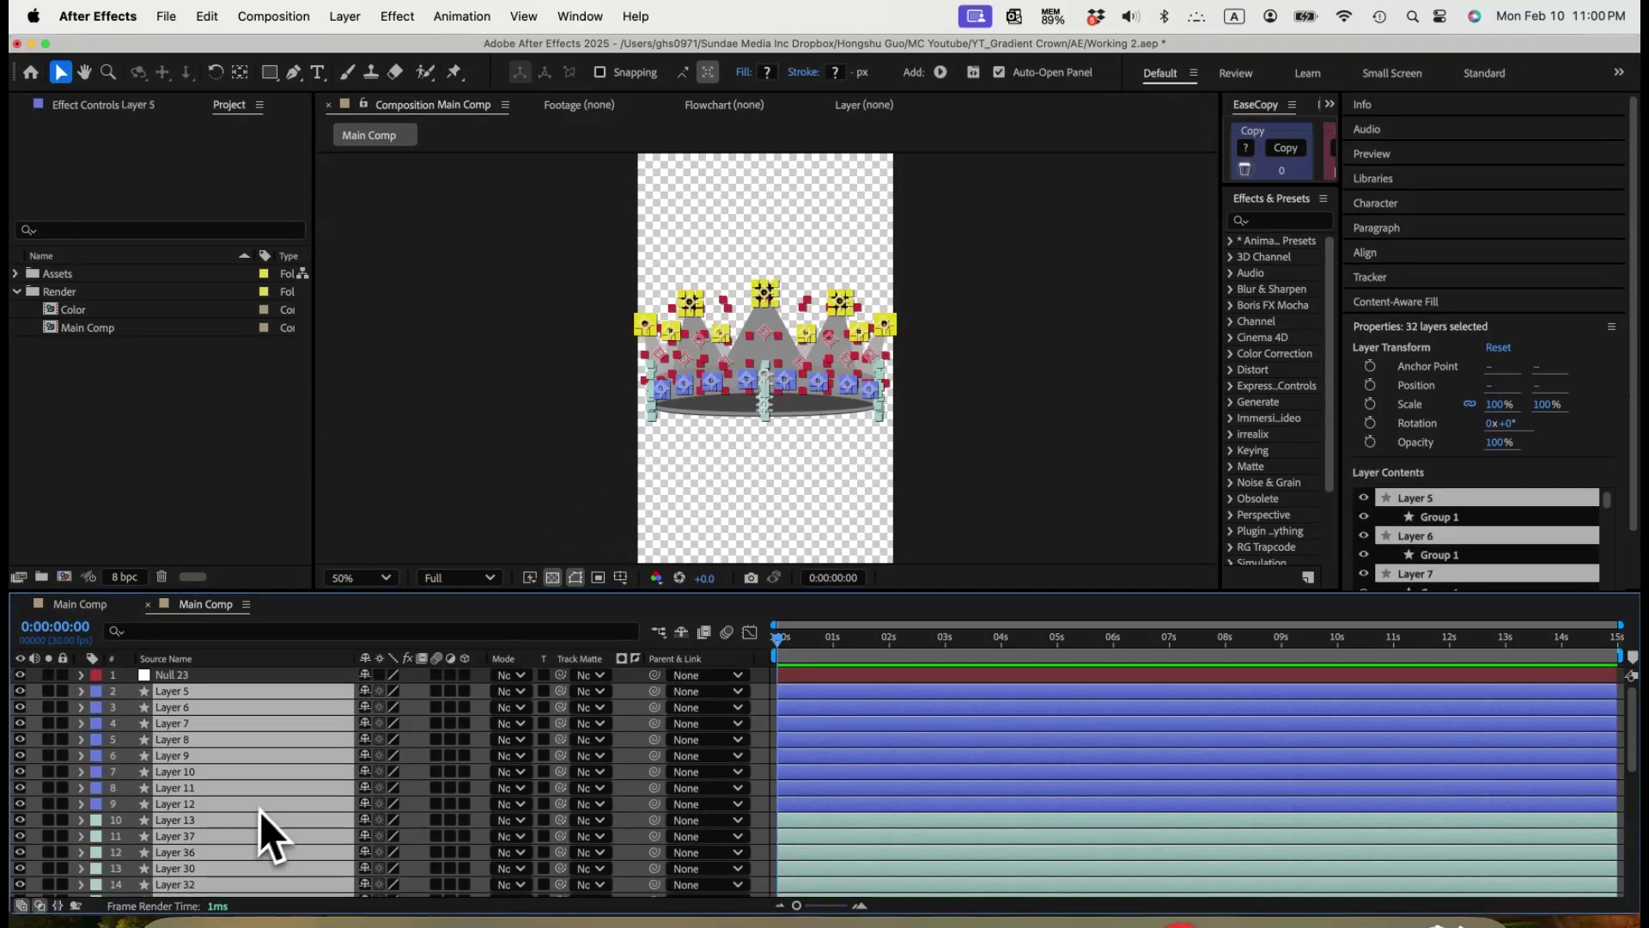
{"action": "left_click_drag", "start_coordinate": [651, 694], "coordinate": [177, 676]}
{"action": "left_click", "coordinate": [177, 676]}
{"action": "key", "text": "s"}
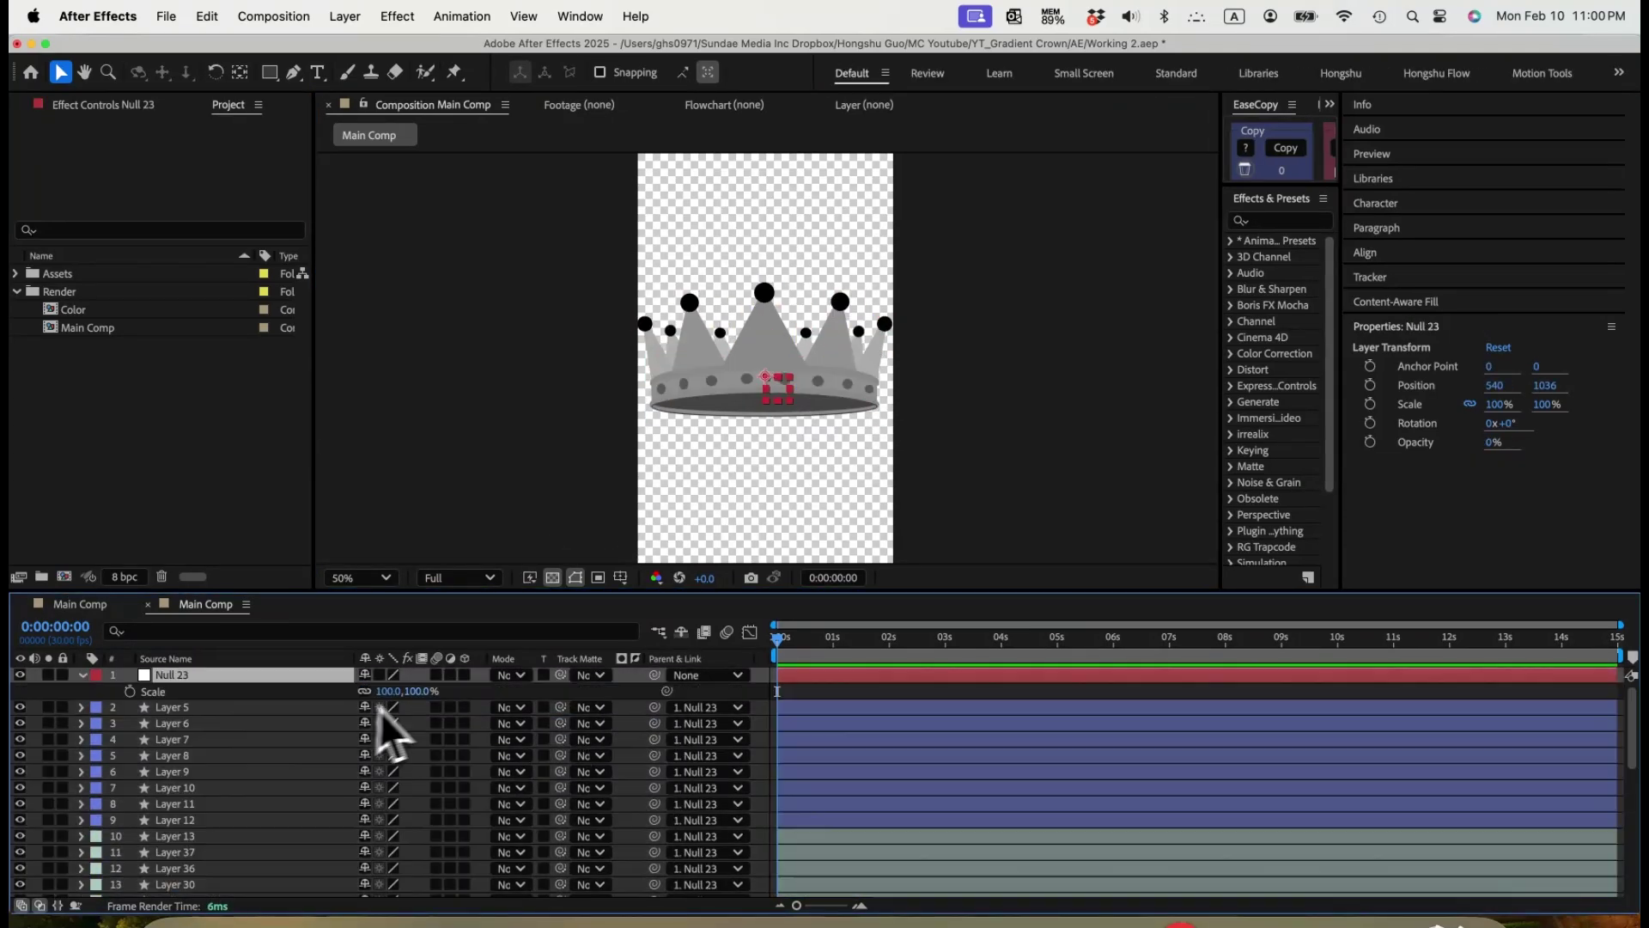
{"action": "left_click_drag", "start_coordinate": [400, 694], "coordinate": [388, 694]}
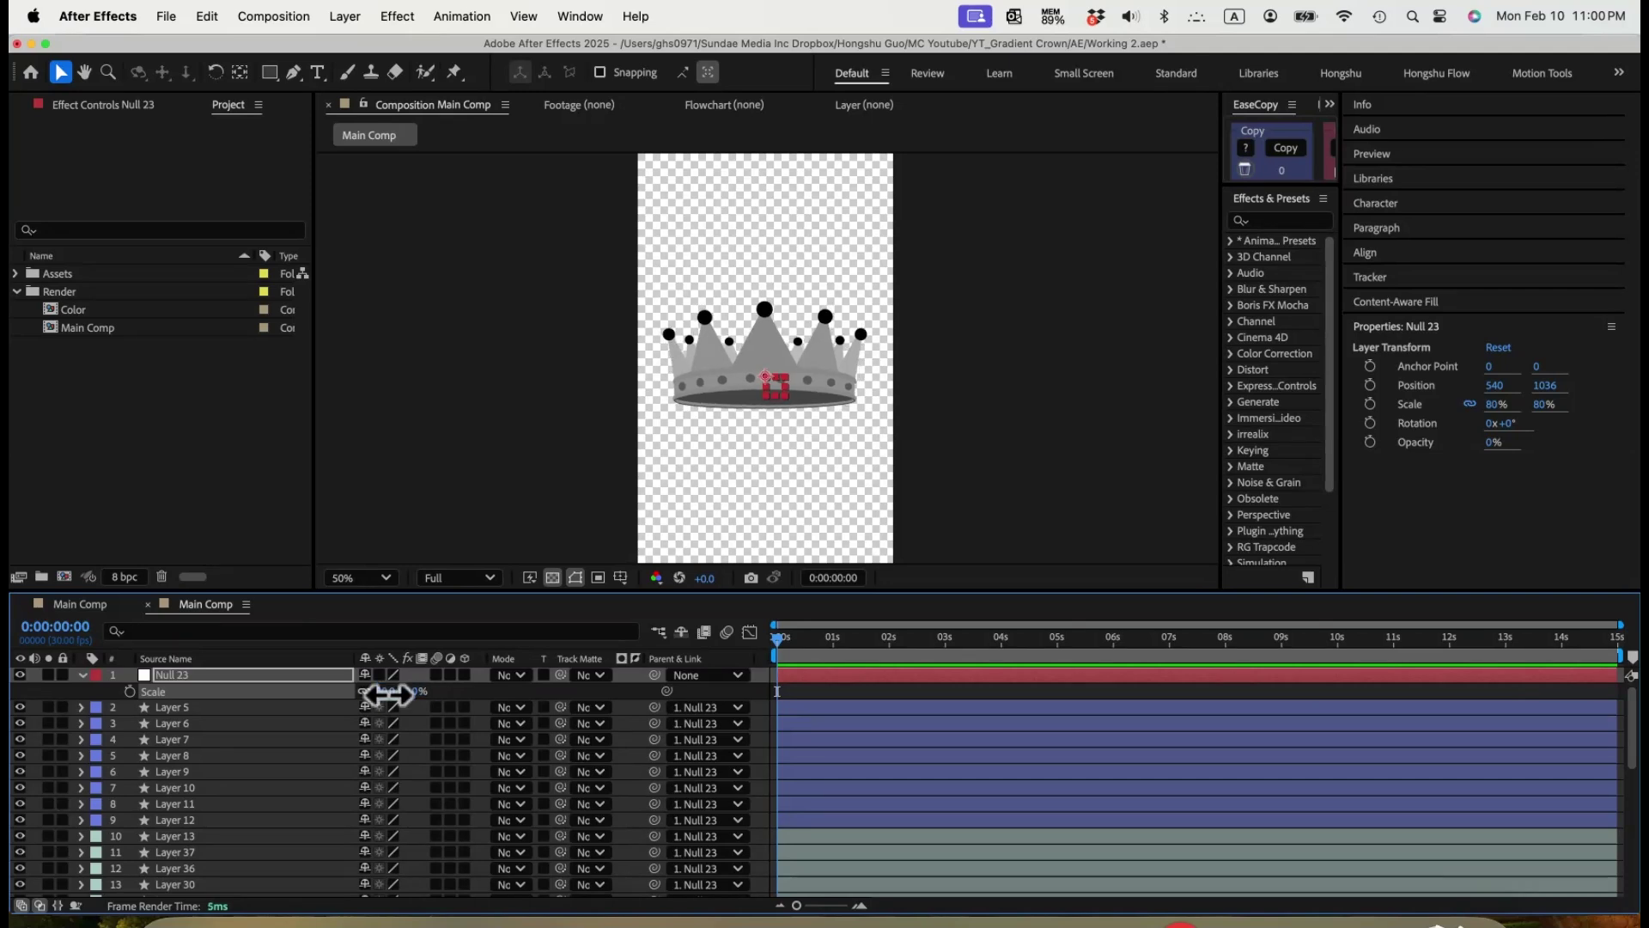
Add position and rotation keyframes to the null at frame 0 and at frame 15.
{"action": "key", "text": "shift+p"}
{"action": "key", "text": "shift+r"}
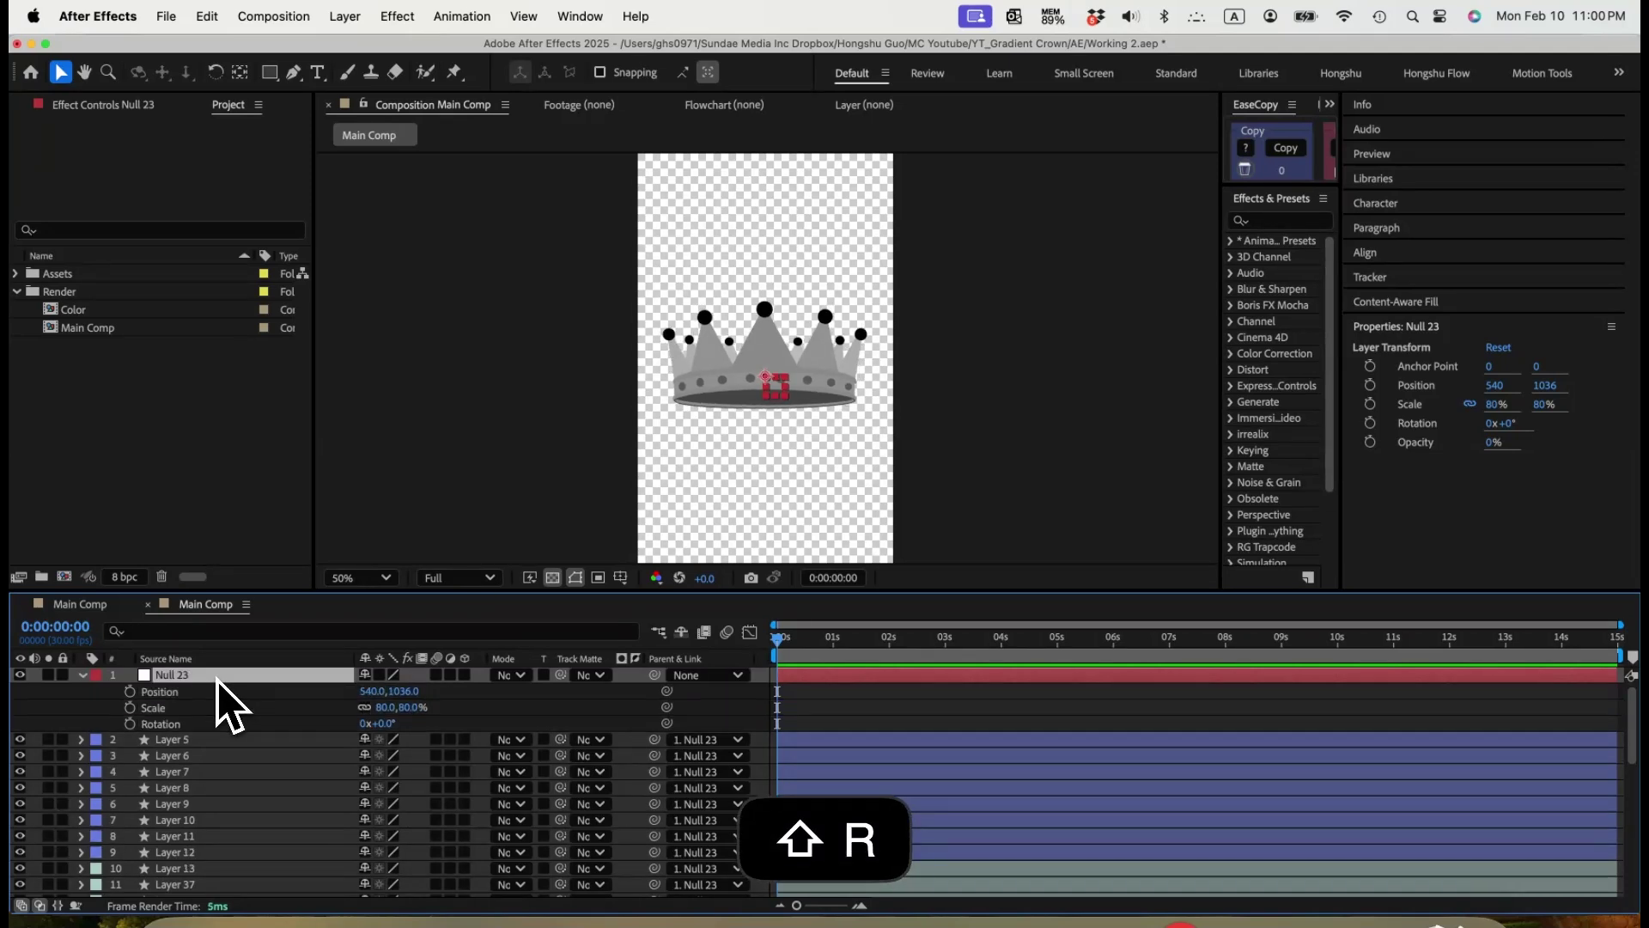
{"action": "left_click", "coordinate": [828, 713]}
{"action": "left_click", "coordinate": [129, 691]}
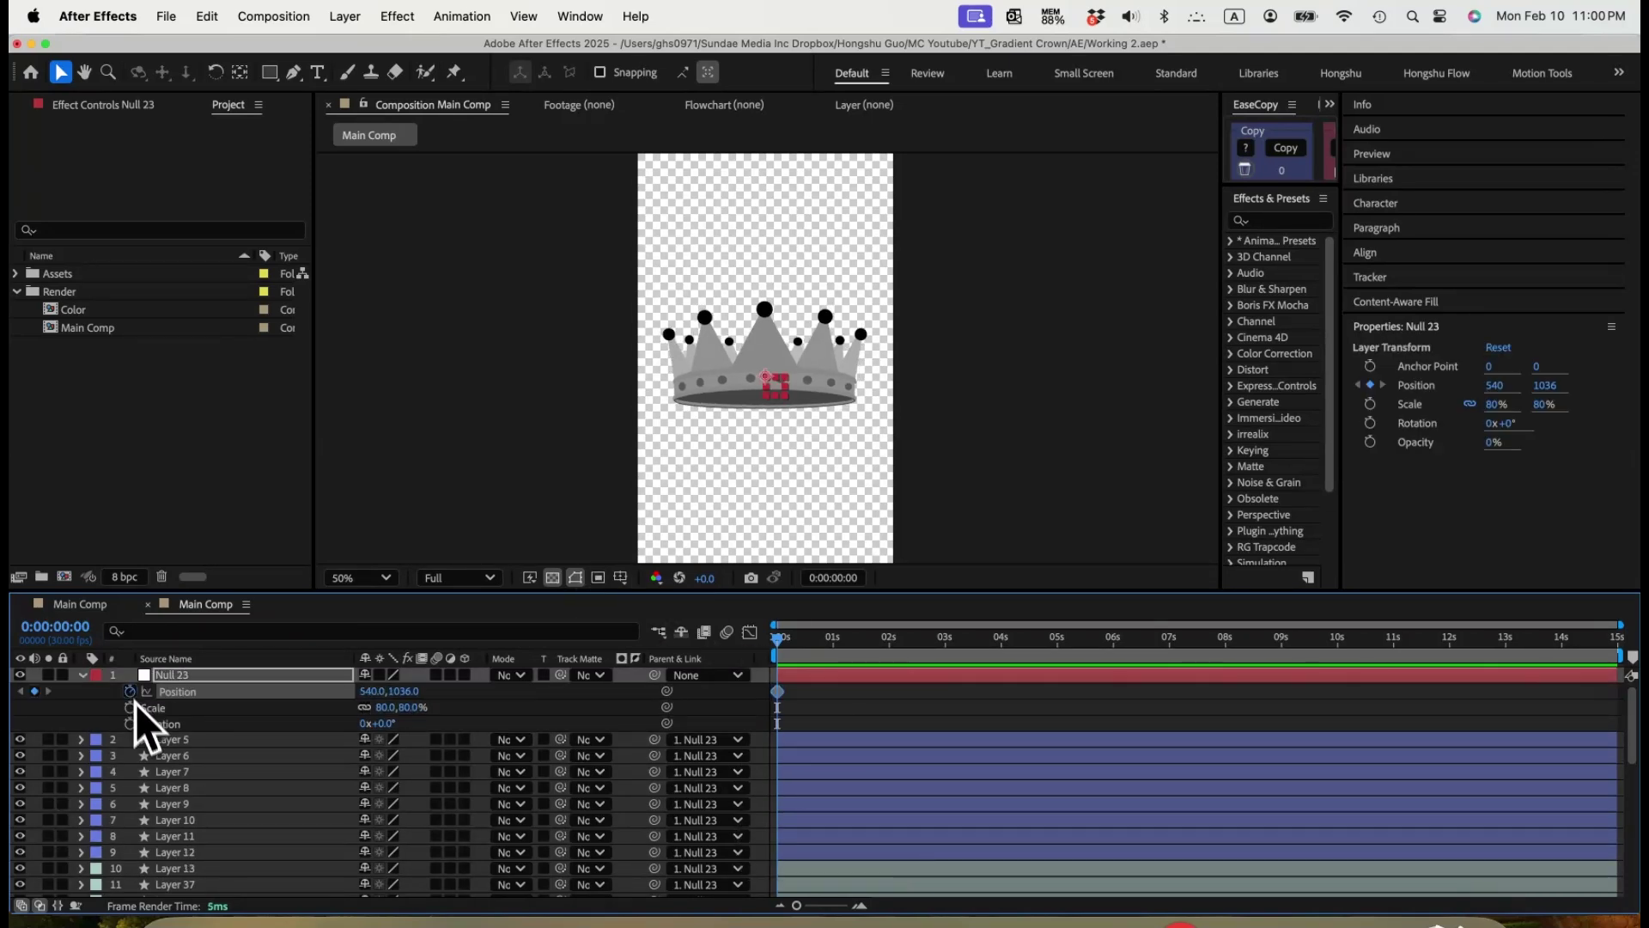
{"action": "left_click", "coordinate": [129, 724], "text": "shift"}
{"action": "left_click", "coordinate": [135, 728]}
{"action": "key", "text": "super+shift+Right"}
{"action": "key", "text": "super+Right"}
{"action": "key", "text": "super+Right"}
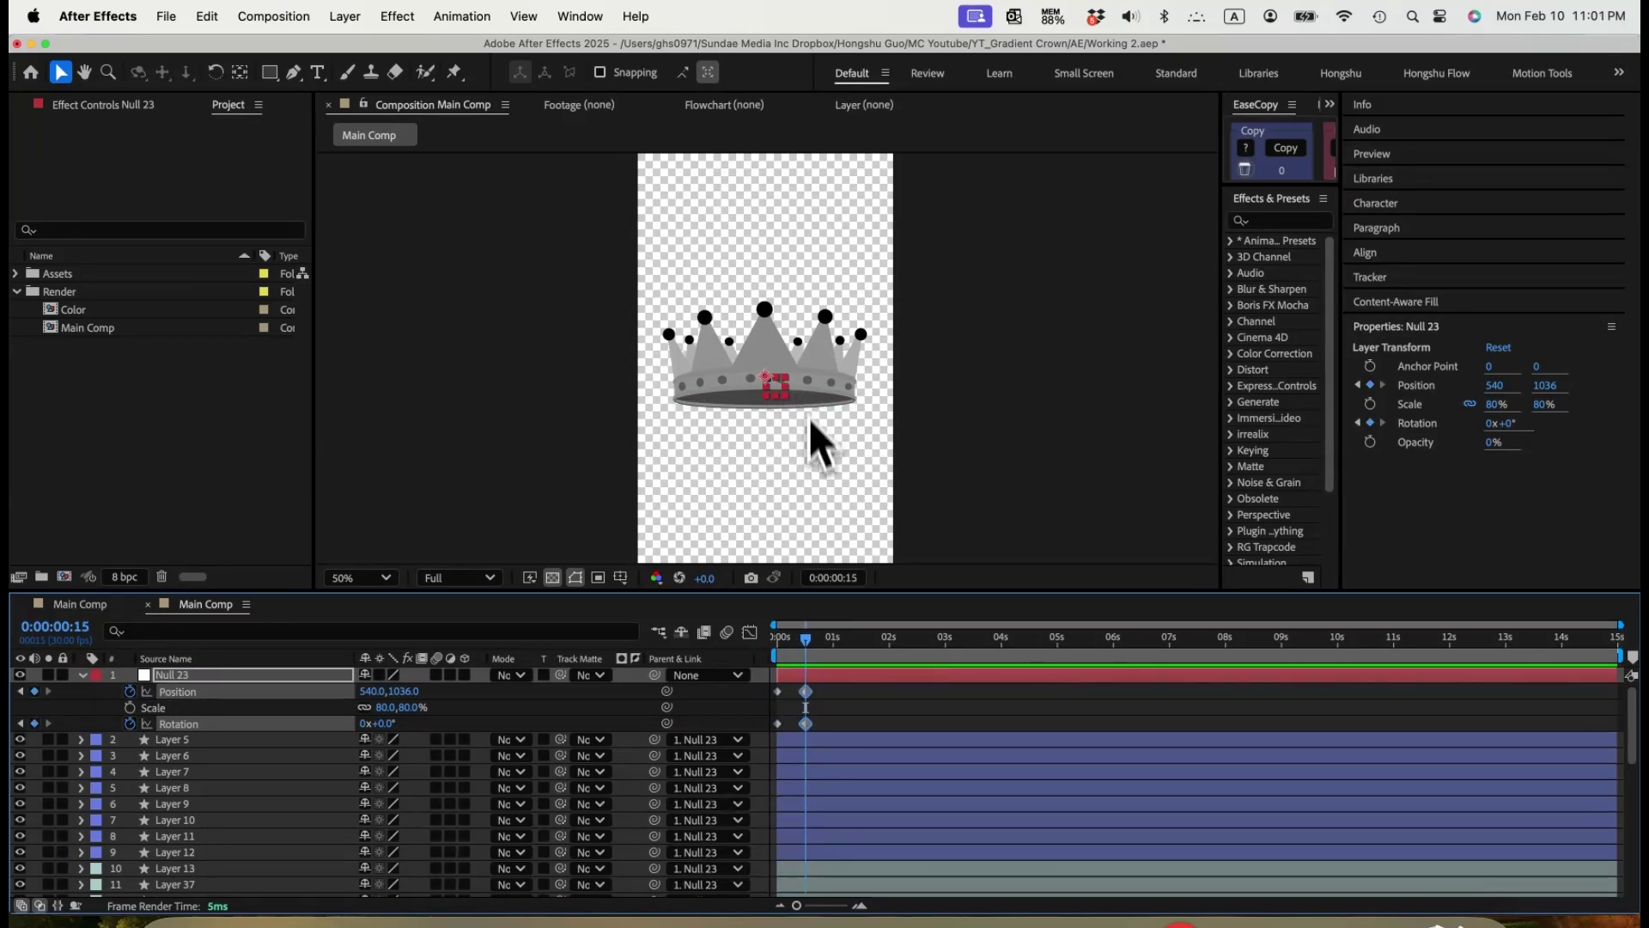
At frame 0, move the null below the frame to Y 2366 and set its rotation to -19°.
{"action": "key", "text": "space"}
{"action": "left_click_drag", "start_coordinate": [950, 455], "coordinate": [935, 338]}
{"action": "key", "text": "super+z"}
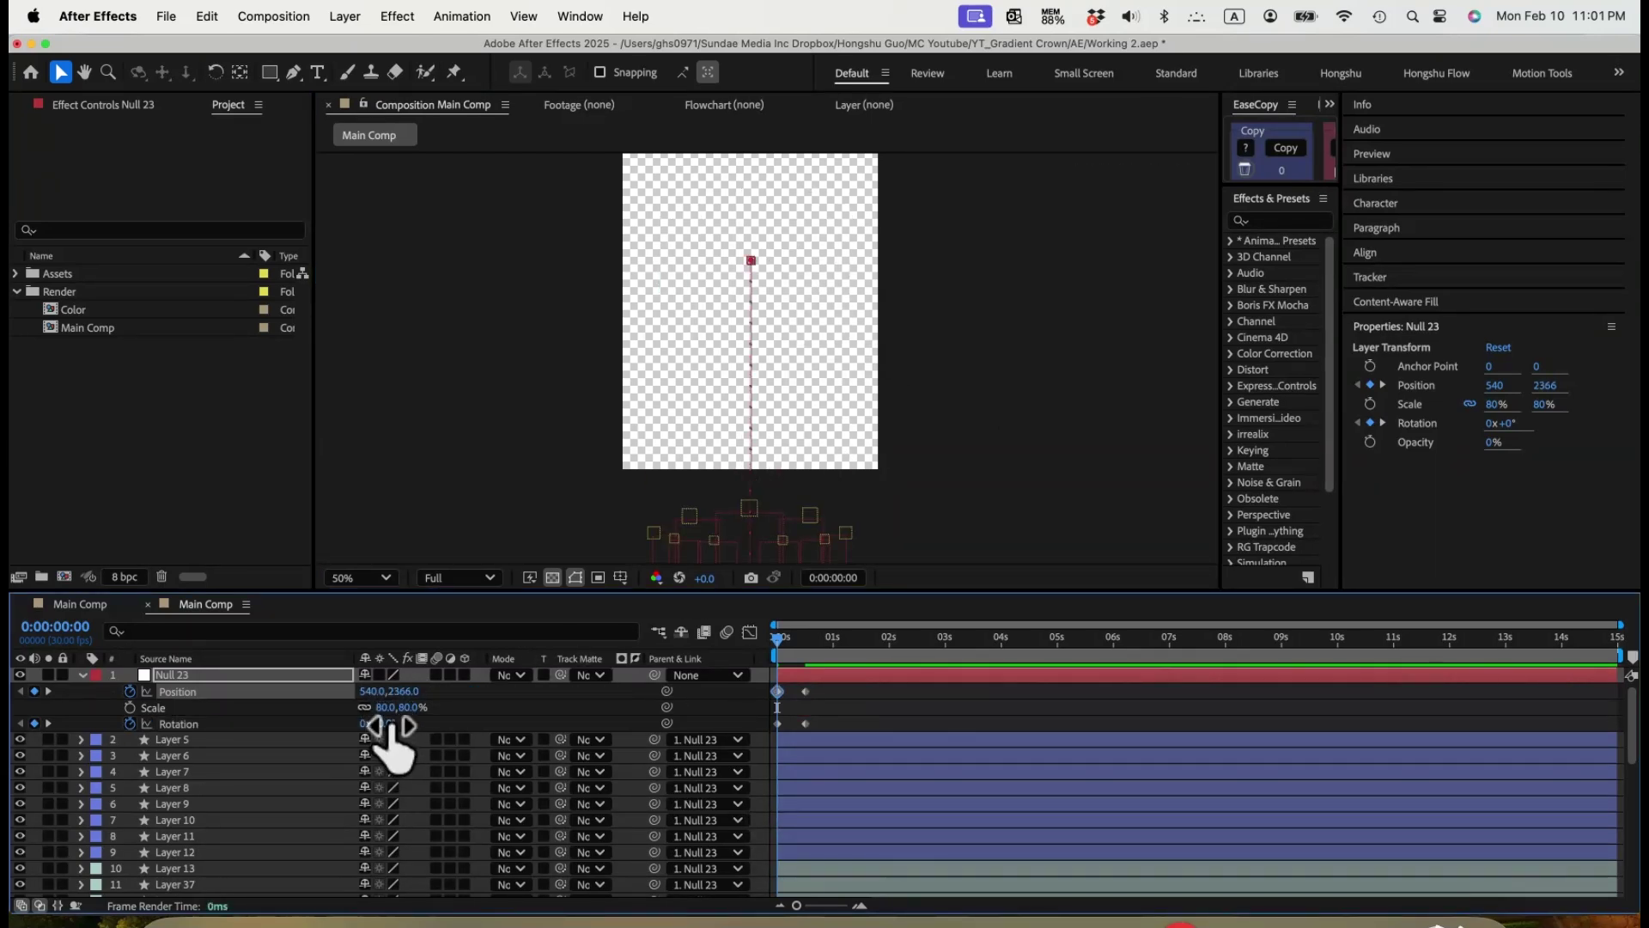
{"action": "left_click_drag", "start_coordinate": [392, 726], "coordinate": [375, 725]}
{"action": "left_click", "coordinate": [764, 740]}
Keyframe the null at Y 1133 with 11° rotation at frame 20, and at Y -250 above the frame at 0:00:01:10.
{"action": "left_click_drag", "start_coordinate": [777, 641], "coordinate": [813, 642]}
{"action": "key", "text": "super+Left"}
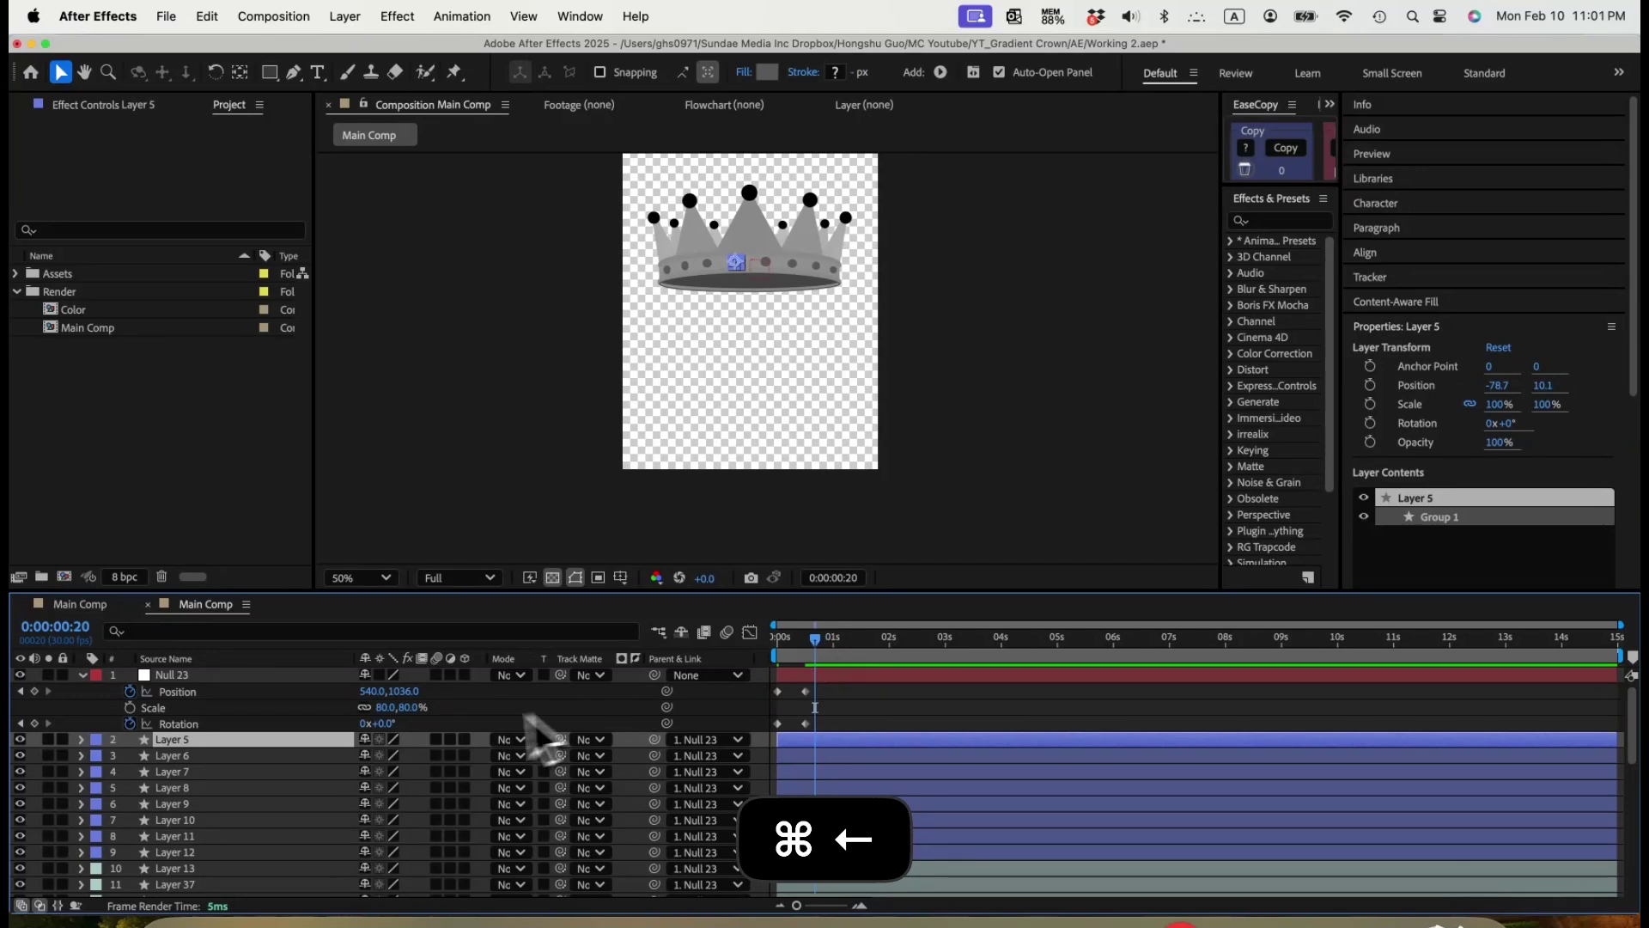
{"action": "left_click", "coordinate": [548, 711]}
{"action": "left_click_drag", "start_coordinate": [414, 691], "coordinate": [498, 691]}
{"action": "left_click_drag", "start_coordinate": [387, 724], "coordinate": [397, 724]}
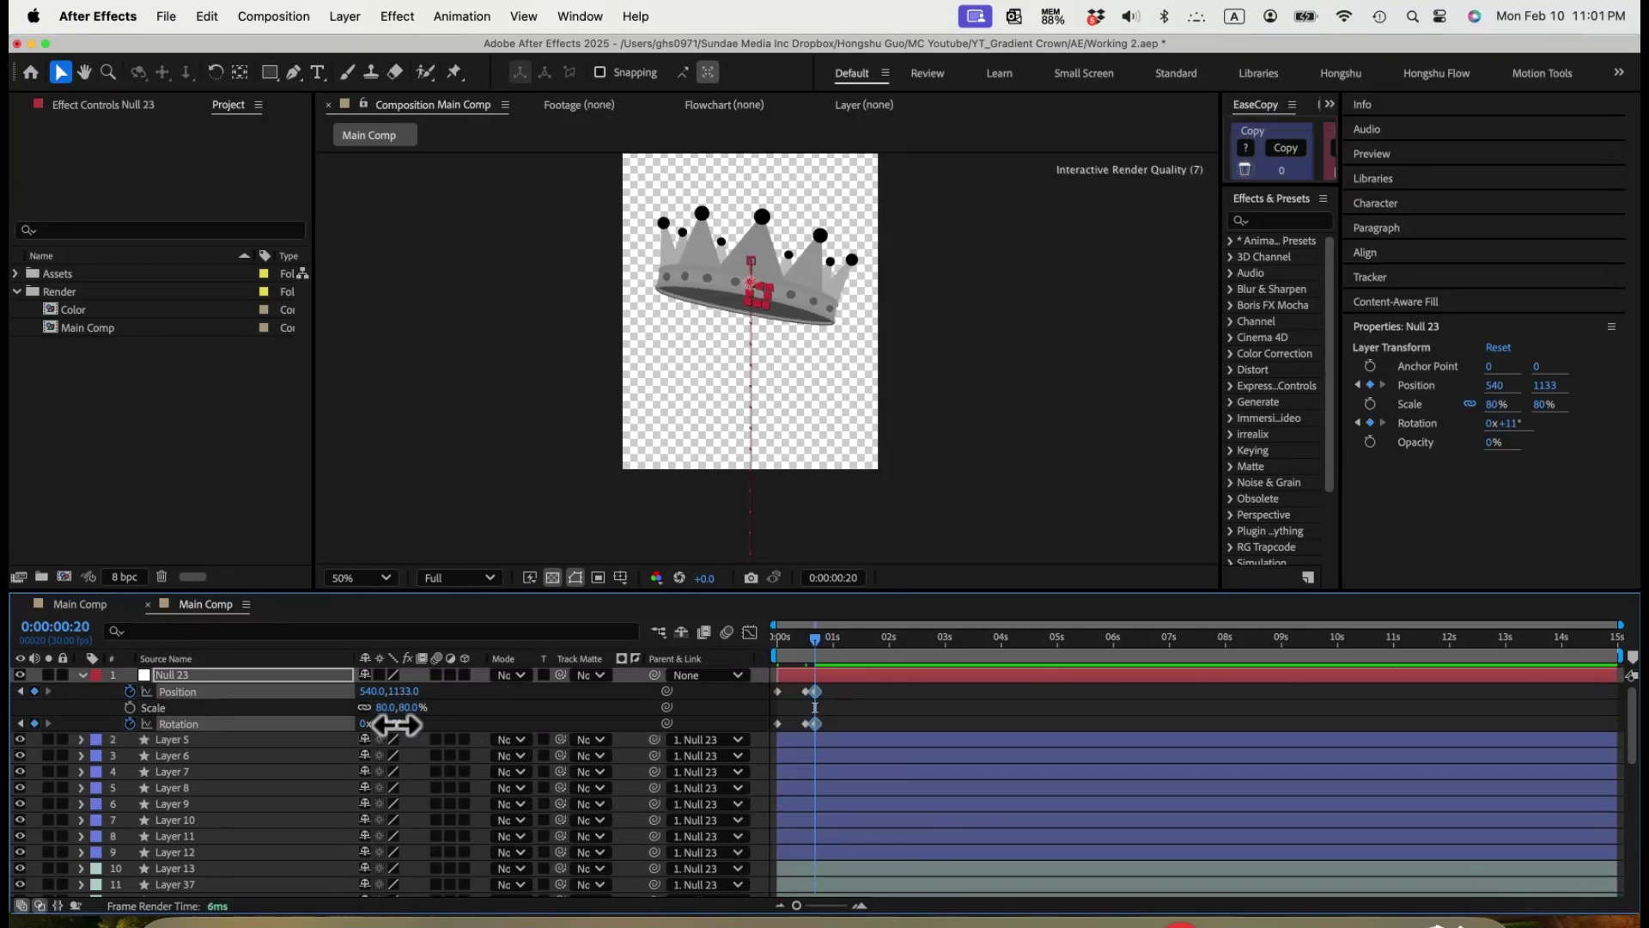
{"action": "key", "text": "super+shift+Right"}
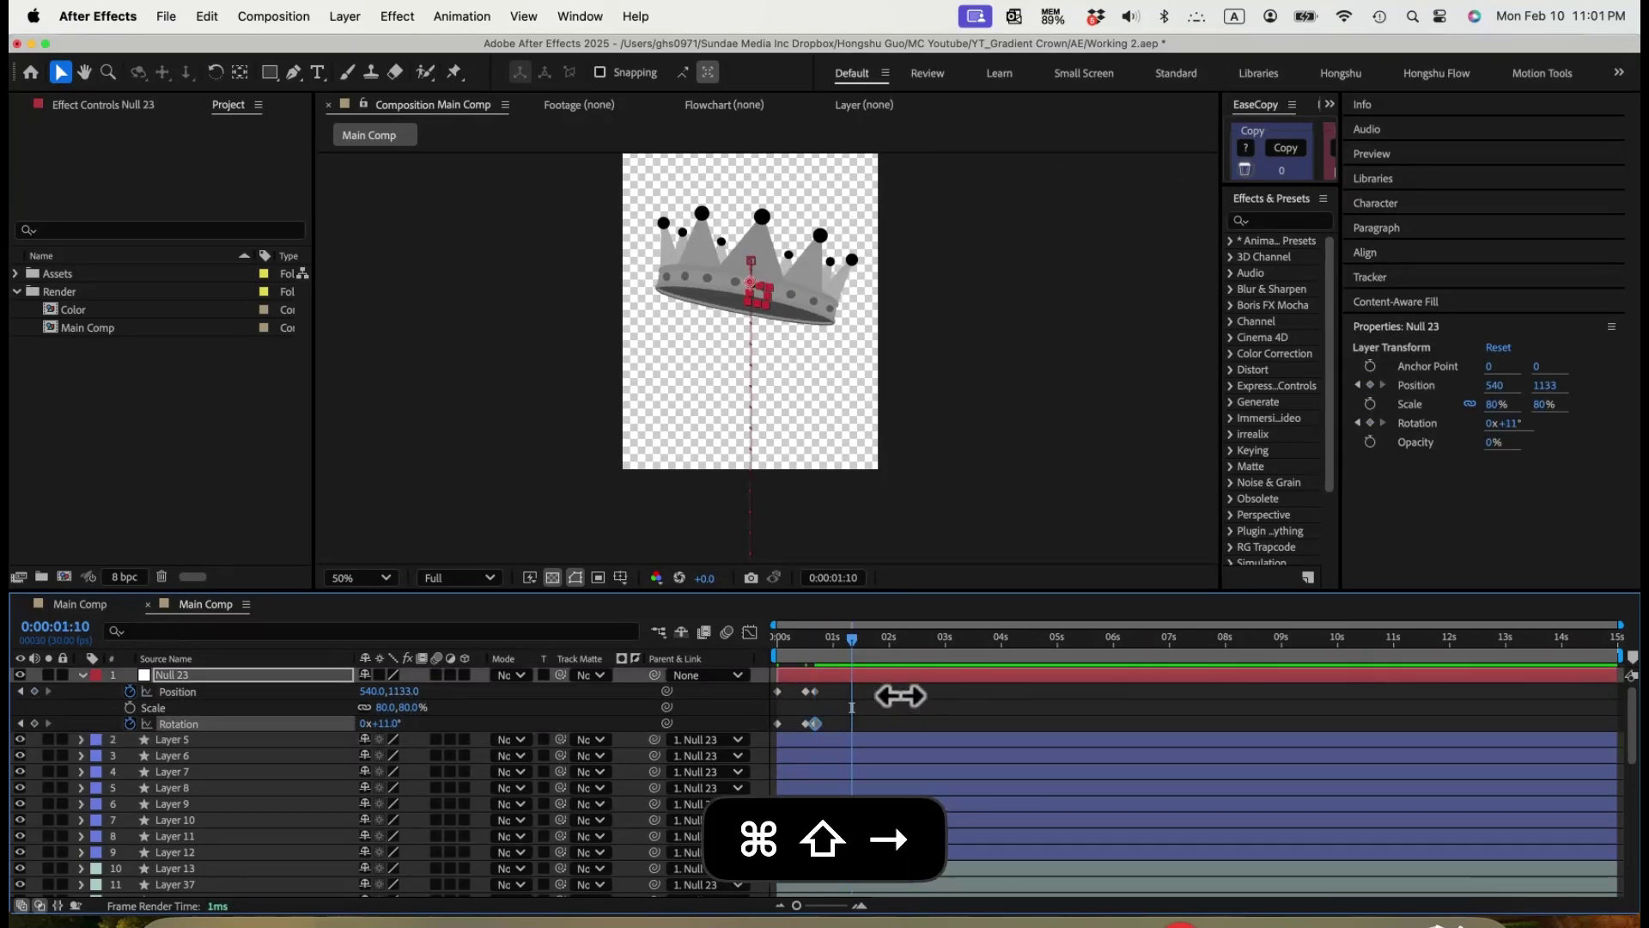
{"action": "left_click_drag", "start_coordinate": [435, 692], "coordinate": [195, 692]}
Set the null's rotation keyframes to 18° at frame 15, -8° at frame 20 and 22° at 0:00:01:10.
{"action": "left_click_drag", "start_coordinate": [851, 640], "coordinate": [816, 644]}
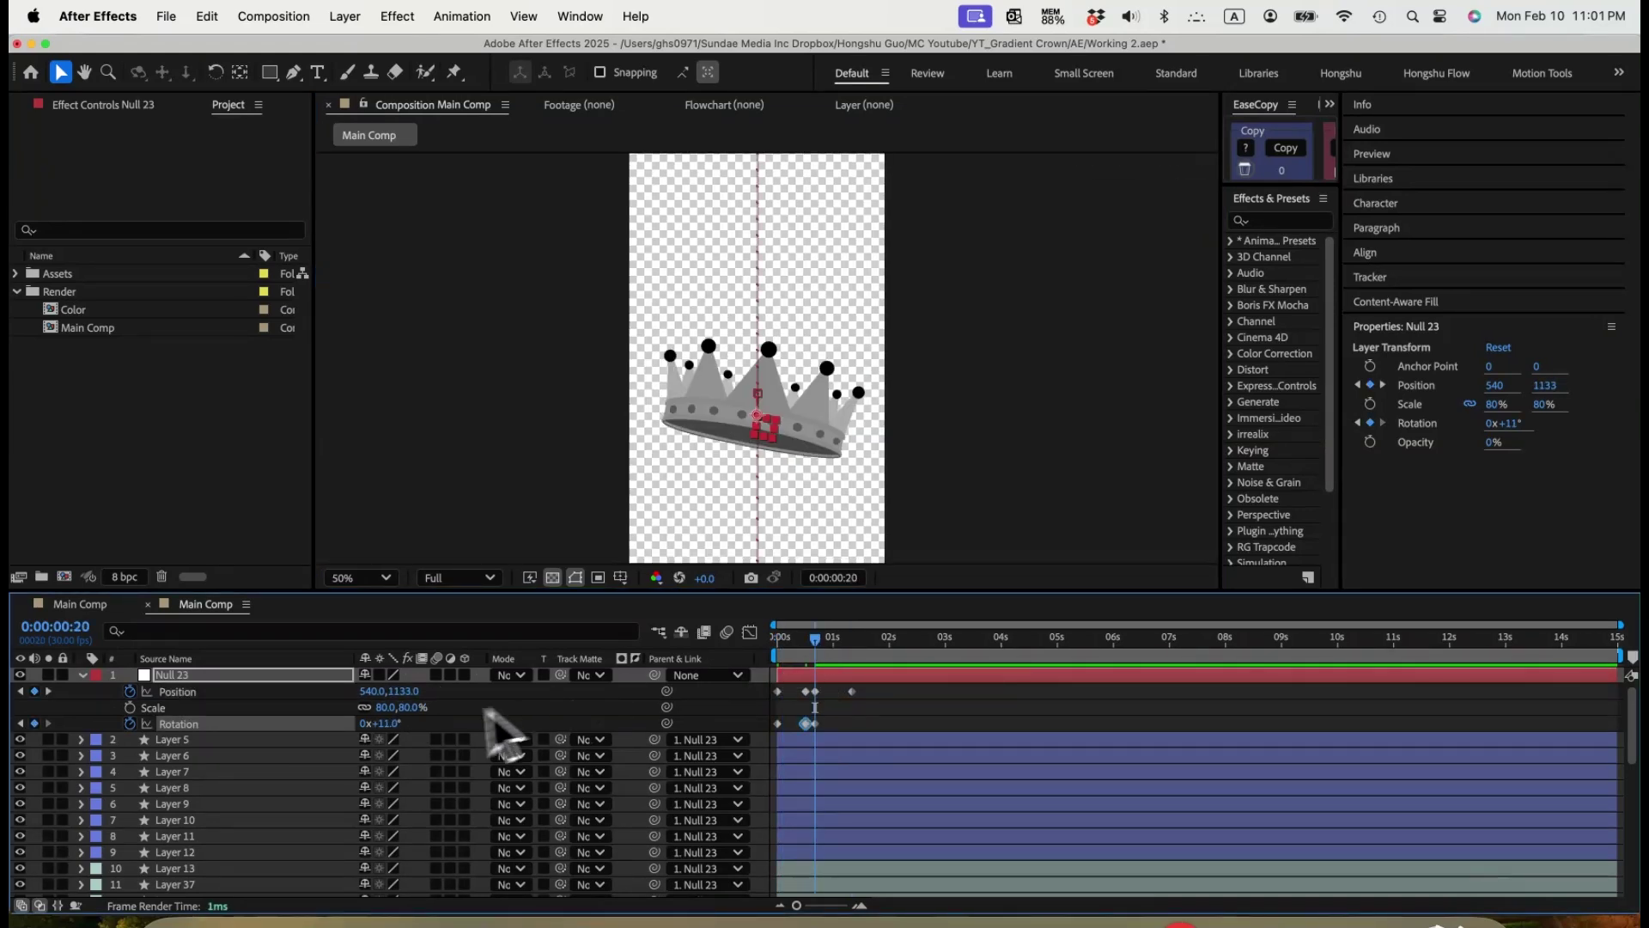
{"action": "left_click_drag", "start_coordinate": [392, 723], "coordinate": [368, 723]}
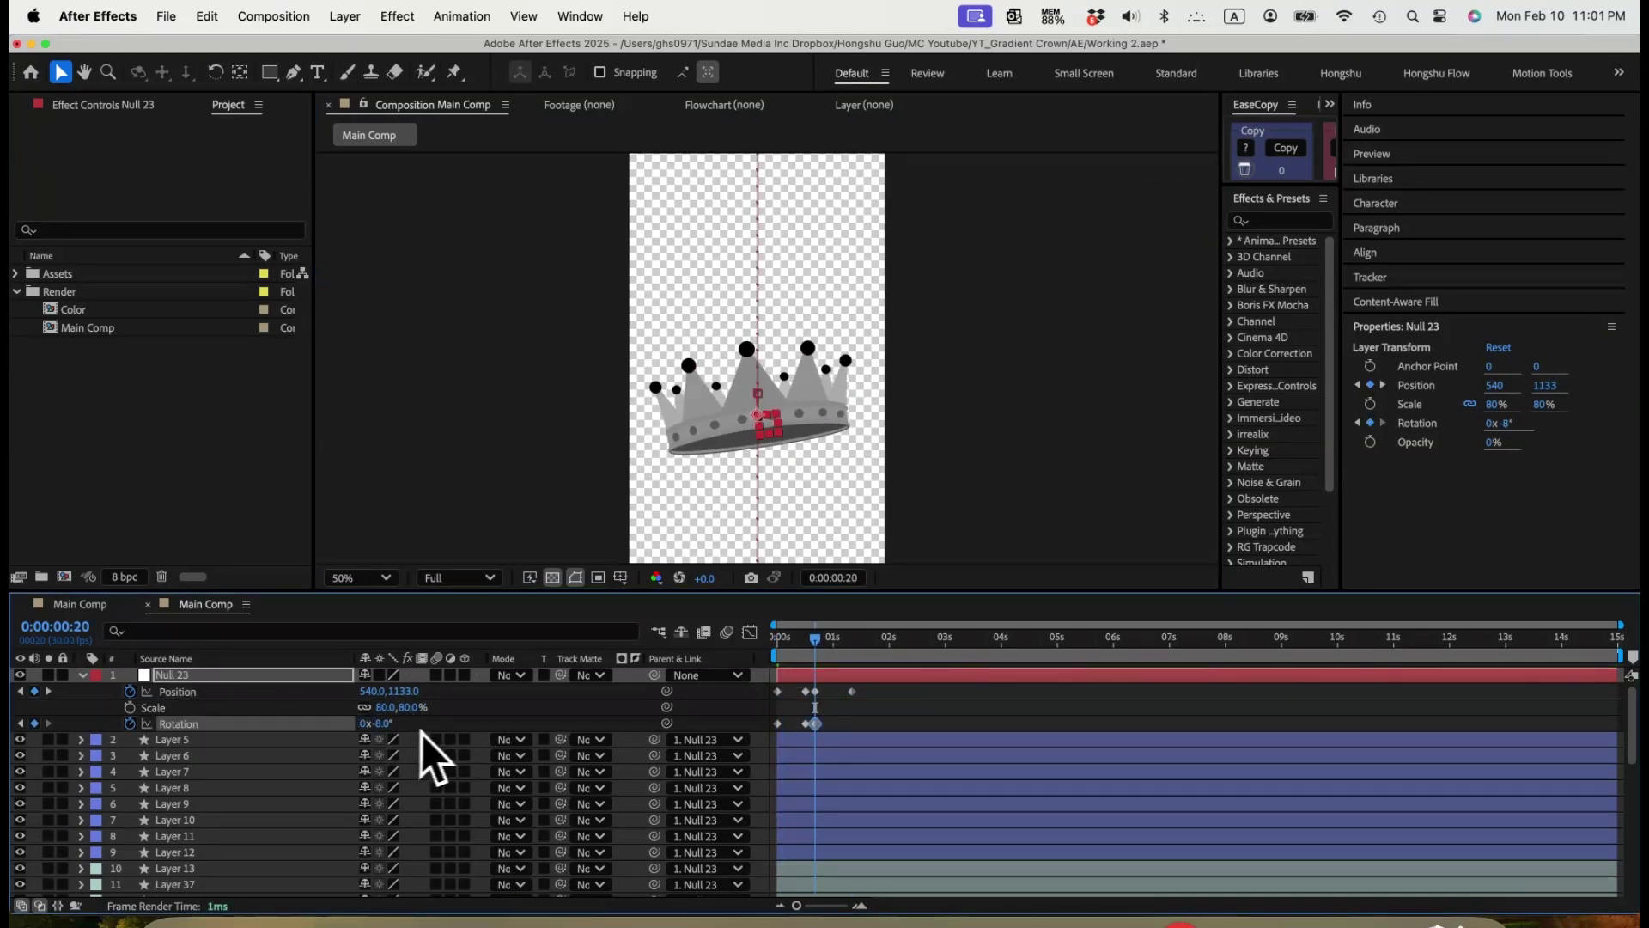
{"action": "left_click", "coordinate": [467, 723]}
{"action": "left_click_drag", "start_coordinate": [835, 648], "coordinate": [851, 642]}
{"action": "left_click", "coordinate": [436, 738]}
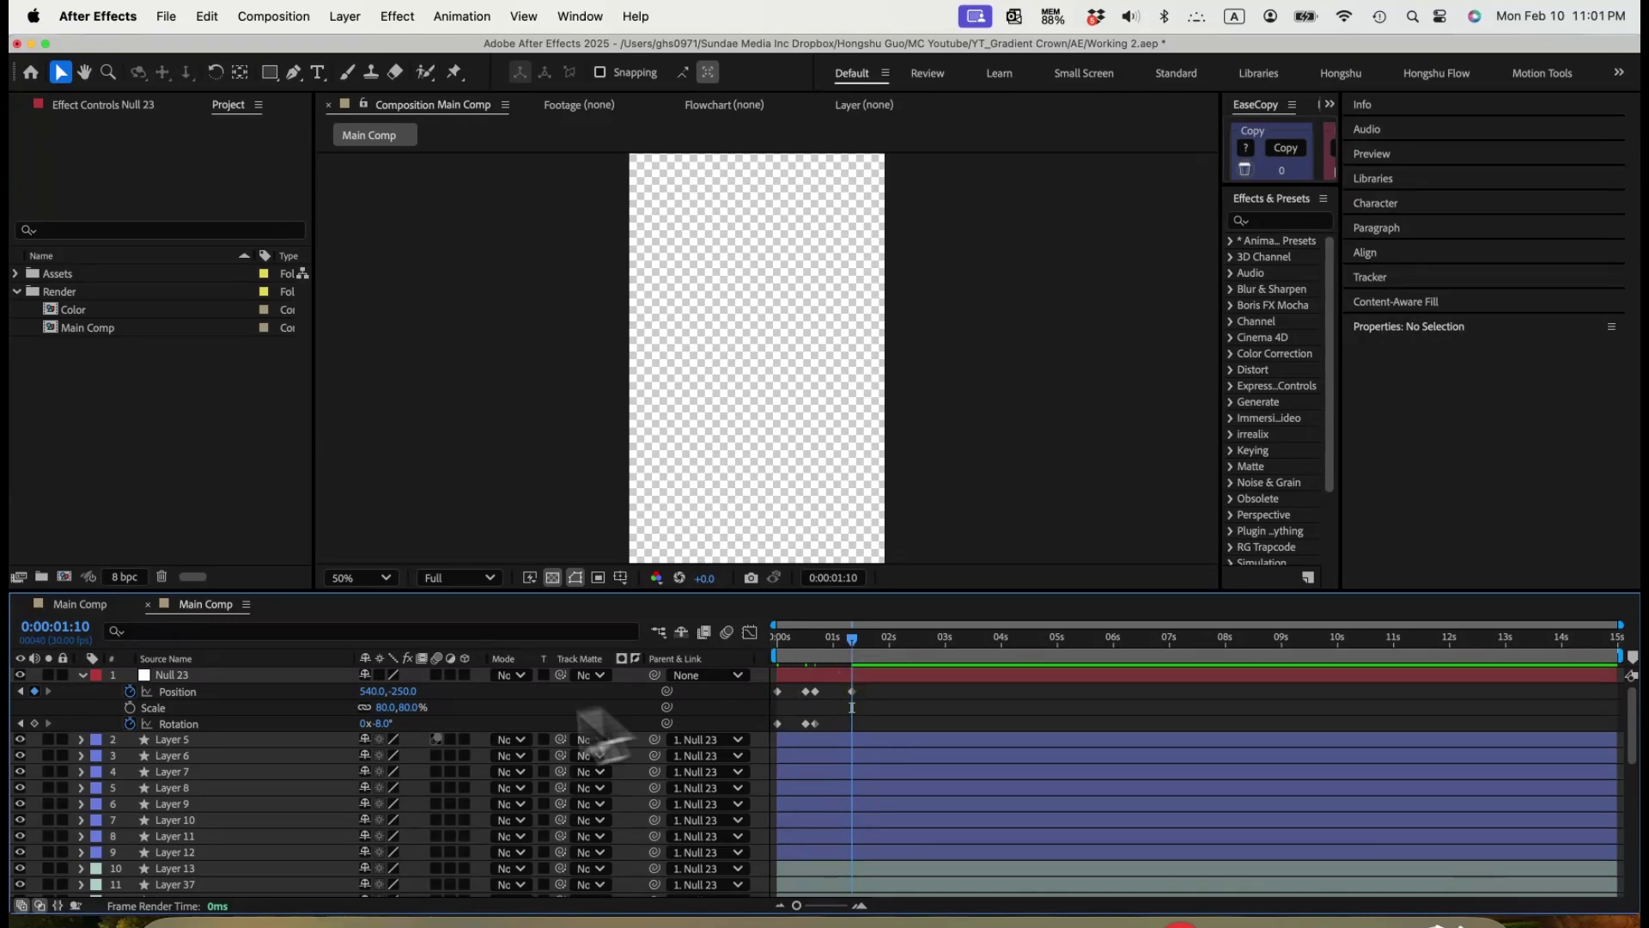
{"action": "left_click_drag", "start_coordinate": [395, 721], "coordinate": [405, 720]}
Apply Easy Ease to all of the null's position and rotation keyframes.
{"action": "left_click_drag", "start_coordinate": [804, 640], "coordinate": [724, 741]}
{"action": "key", "text": "Home"}
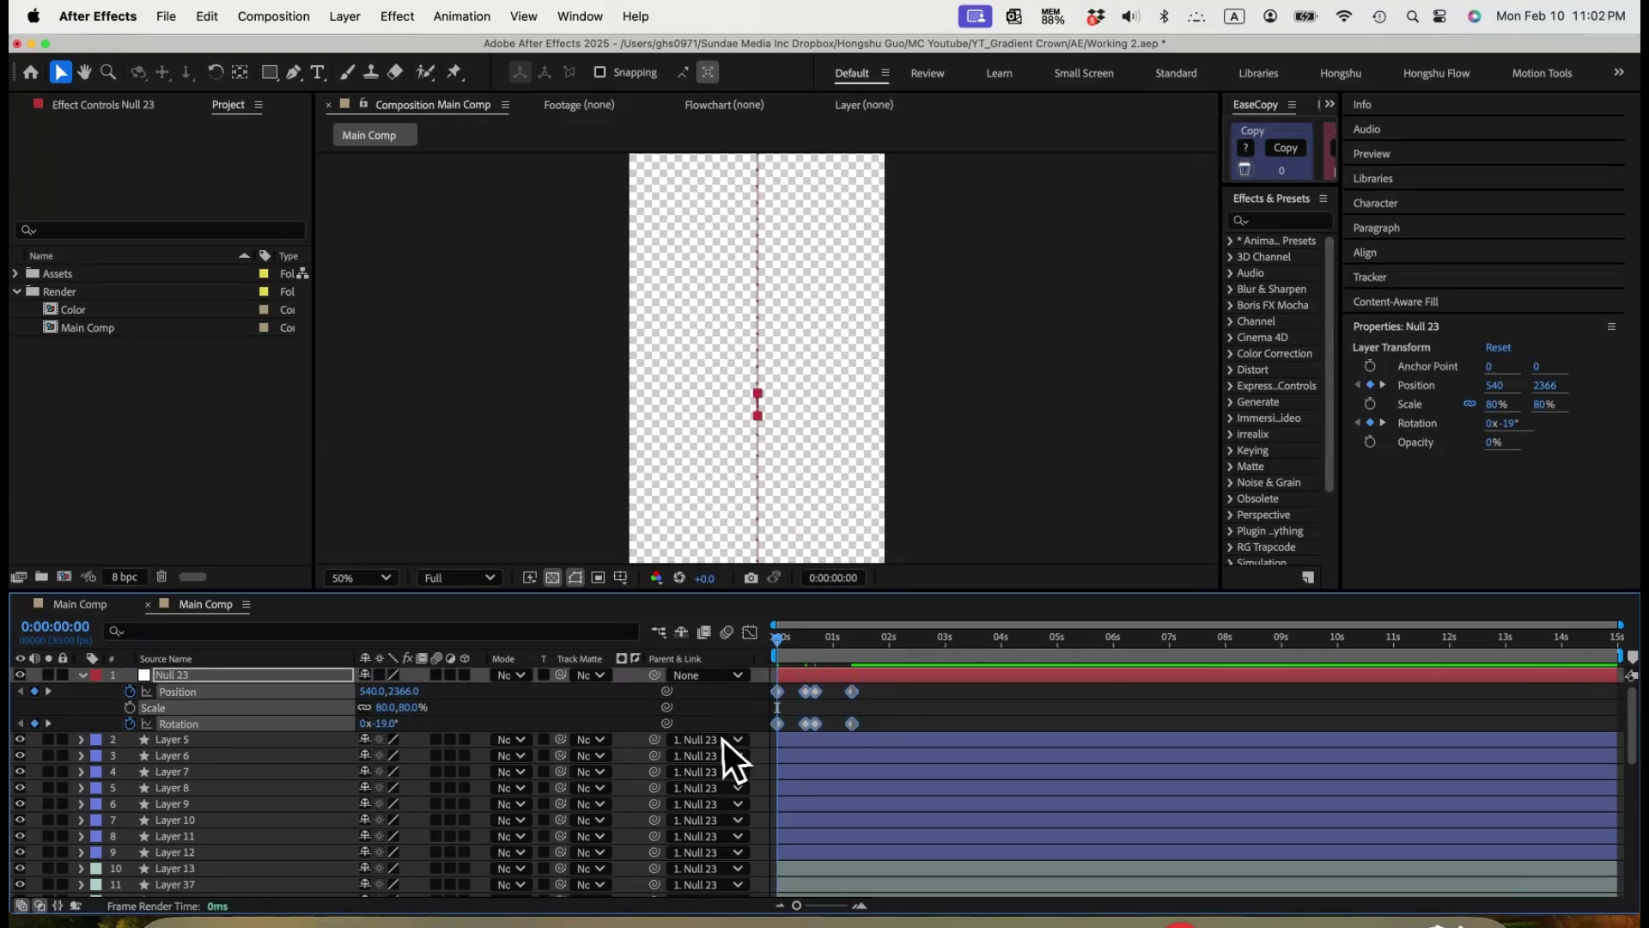
{"action": "right_click", "coordinate": [851, 723]}
{"action": "mouse_move", "coordinate": [1008, 895]}
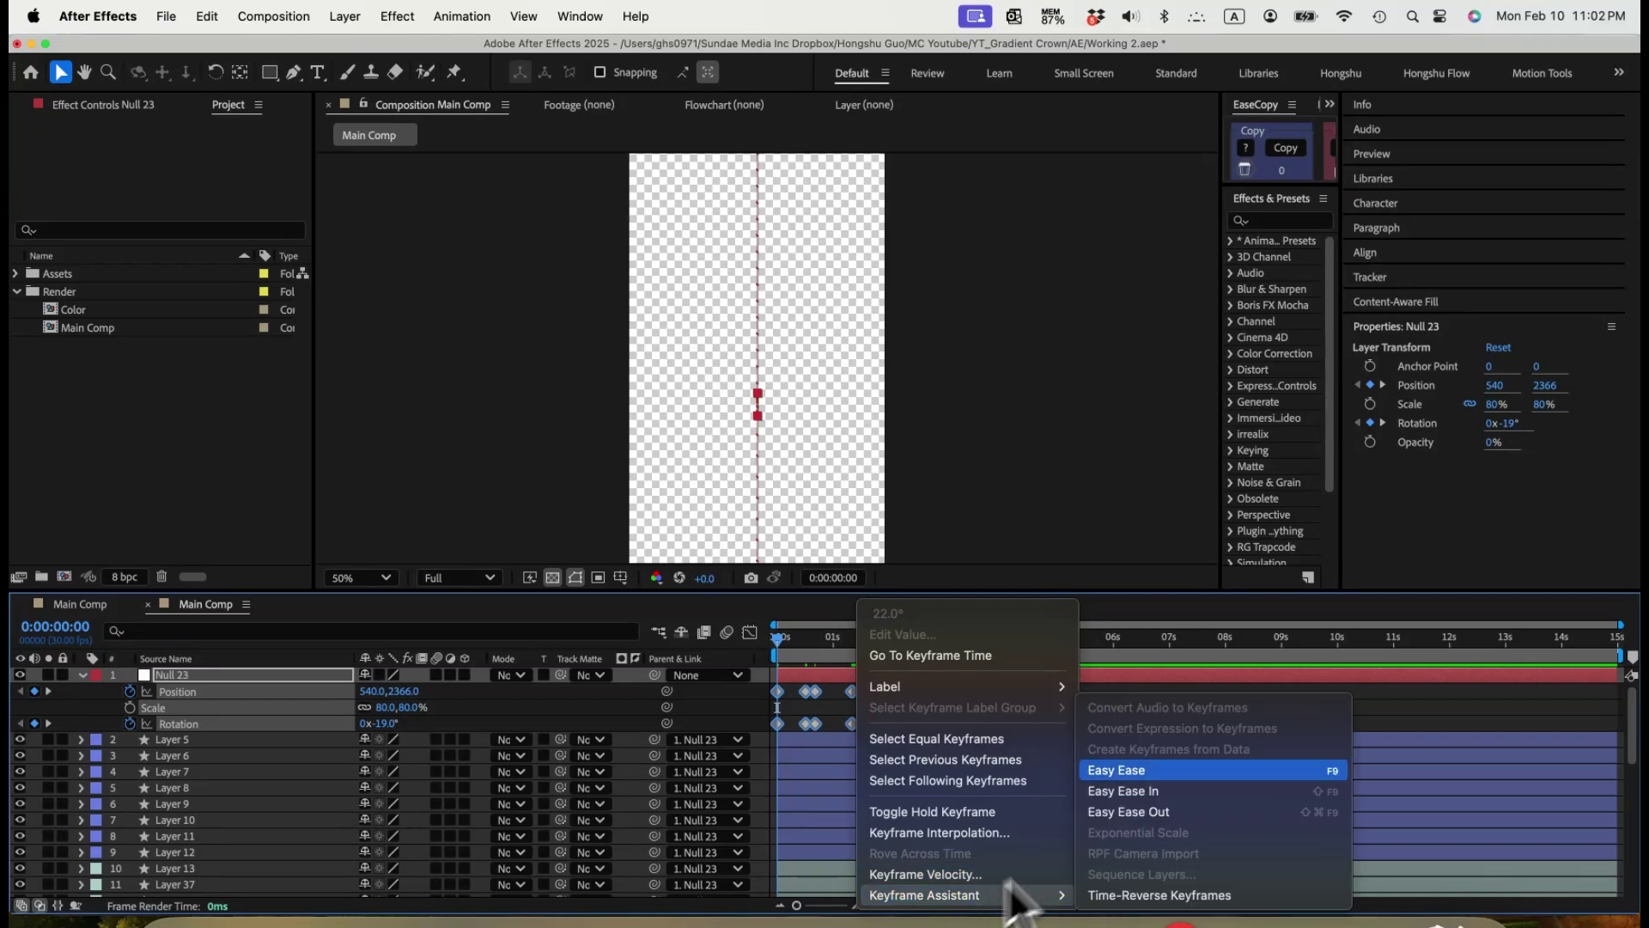
{"action": "left_click", "coordinate": [1112, 766]}
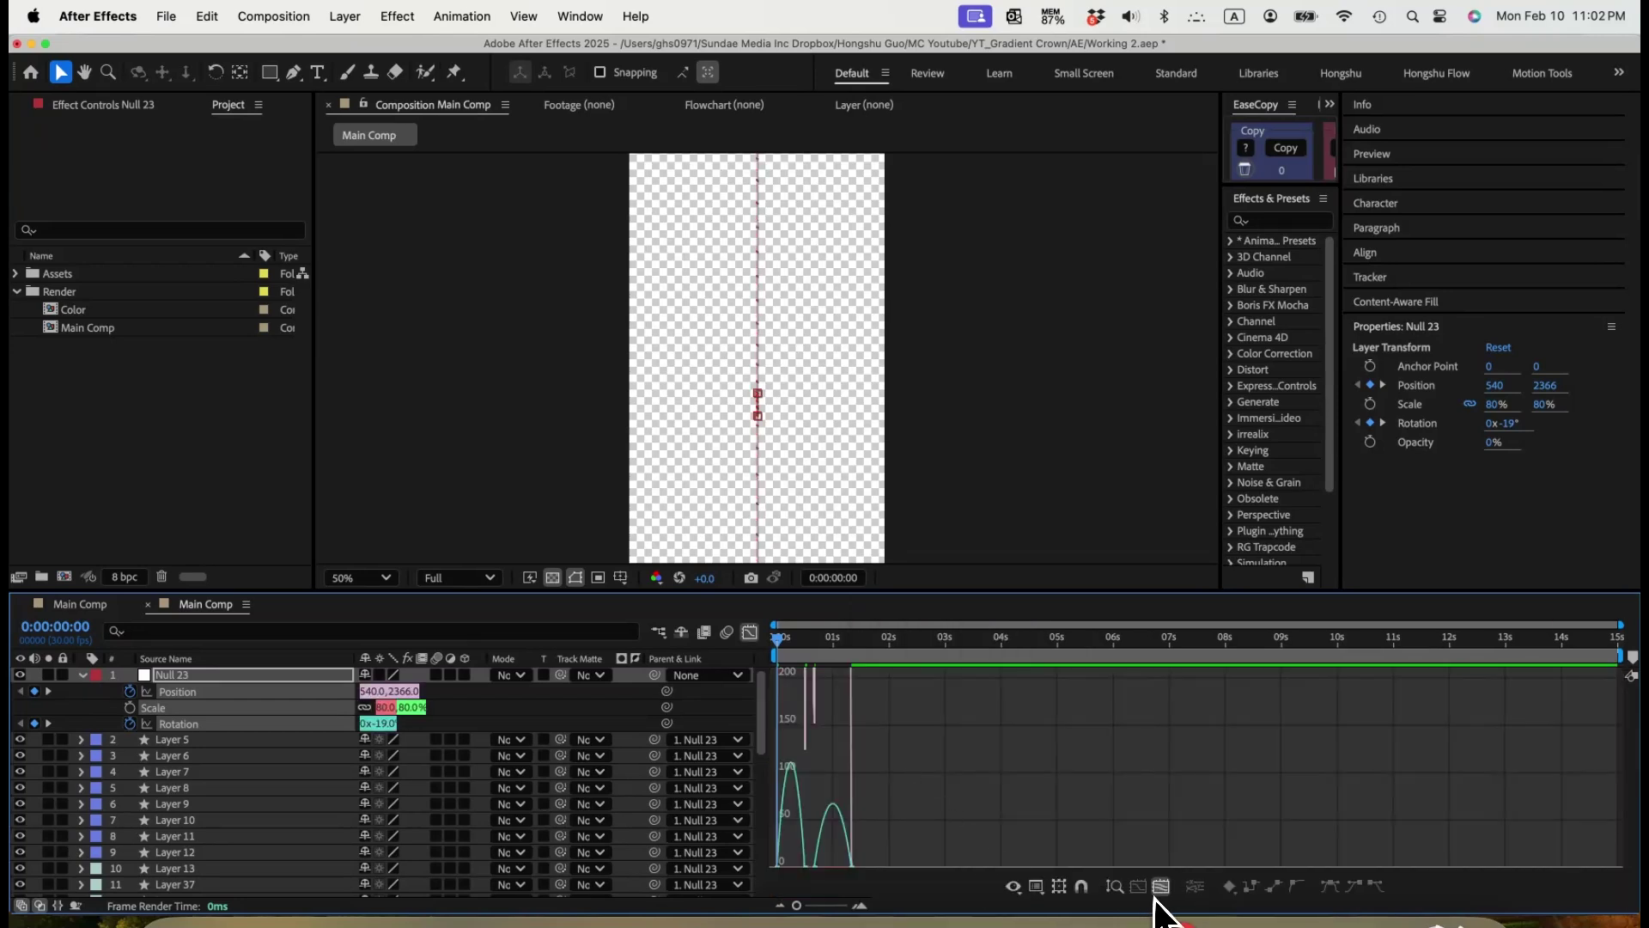
In the Graph Editor, reshape the null's first speed curve to start fast and ease out slowly into frame 15.
{"action": "left_click", "coordinate": [1157, 892]}
{"action": "left_click_drag", "start_coordinate": [830, 843], "coordinate": [776, 843]}
{"action": "left_click_drag", "start_coordinate": [1042, 844], "coordinate": [937, 846]}
{"action": "key", "text": "super+z"}
{"action": "left_click_drag", "start_coordinate": [1041, 843], "coordinate": [934, 841]}
Sharpen the speed peaks on both sides of frame 20, giving that keyframe about 62% incoming influence.
{"action": "left_click", "coordinate": [1199, 843]}
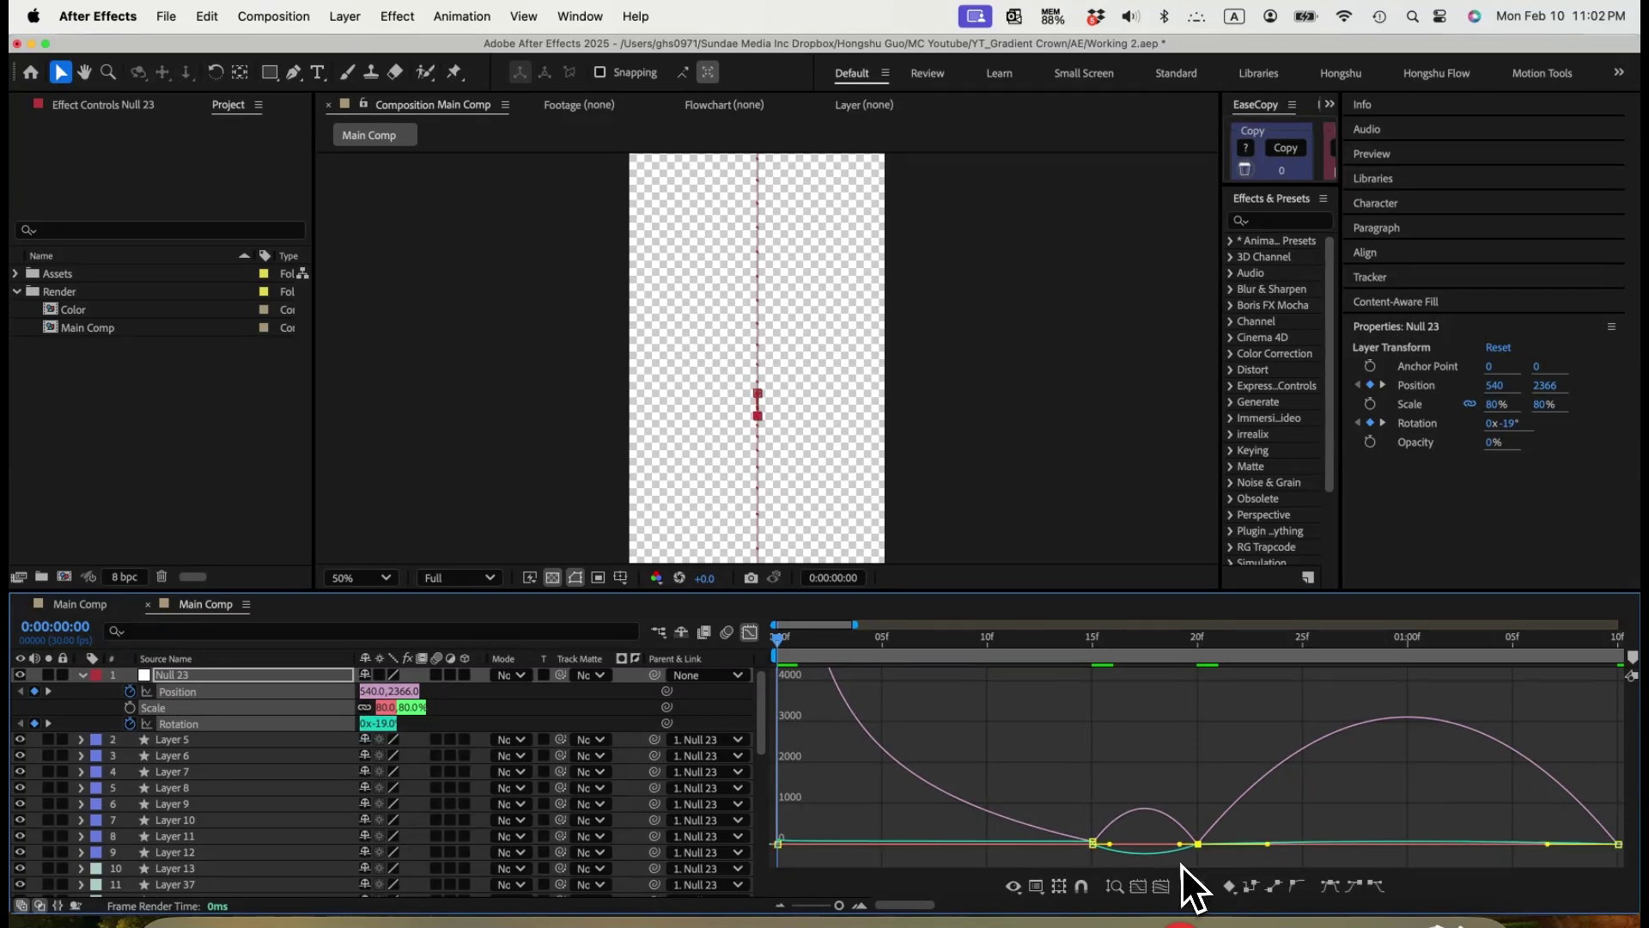
{"action": "left_click_drag", "start_coordinate": [1250, 844], "coordinate": [1208, 811]}
{"action": "left_click_drag", "start_coordinate": [1393, 829], "coordinate": [1253, 831]}
{"action": "left_click_drag", "start_coordinate": [840, 904], "coordinate": [839, 904]}
{"action": "left_click_drag", "start_coordinate": [1076, 790], "coordinate": [1172, 835]}
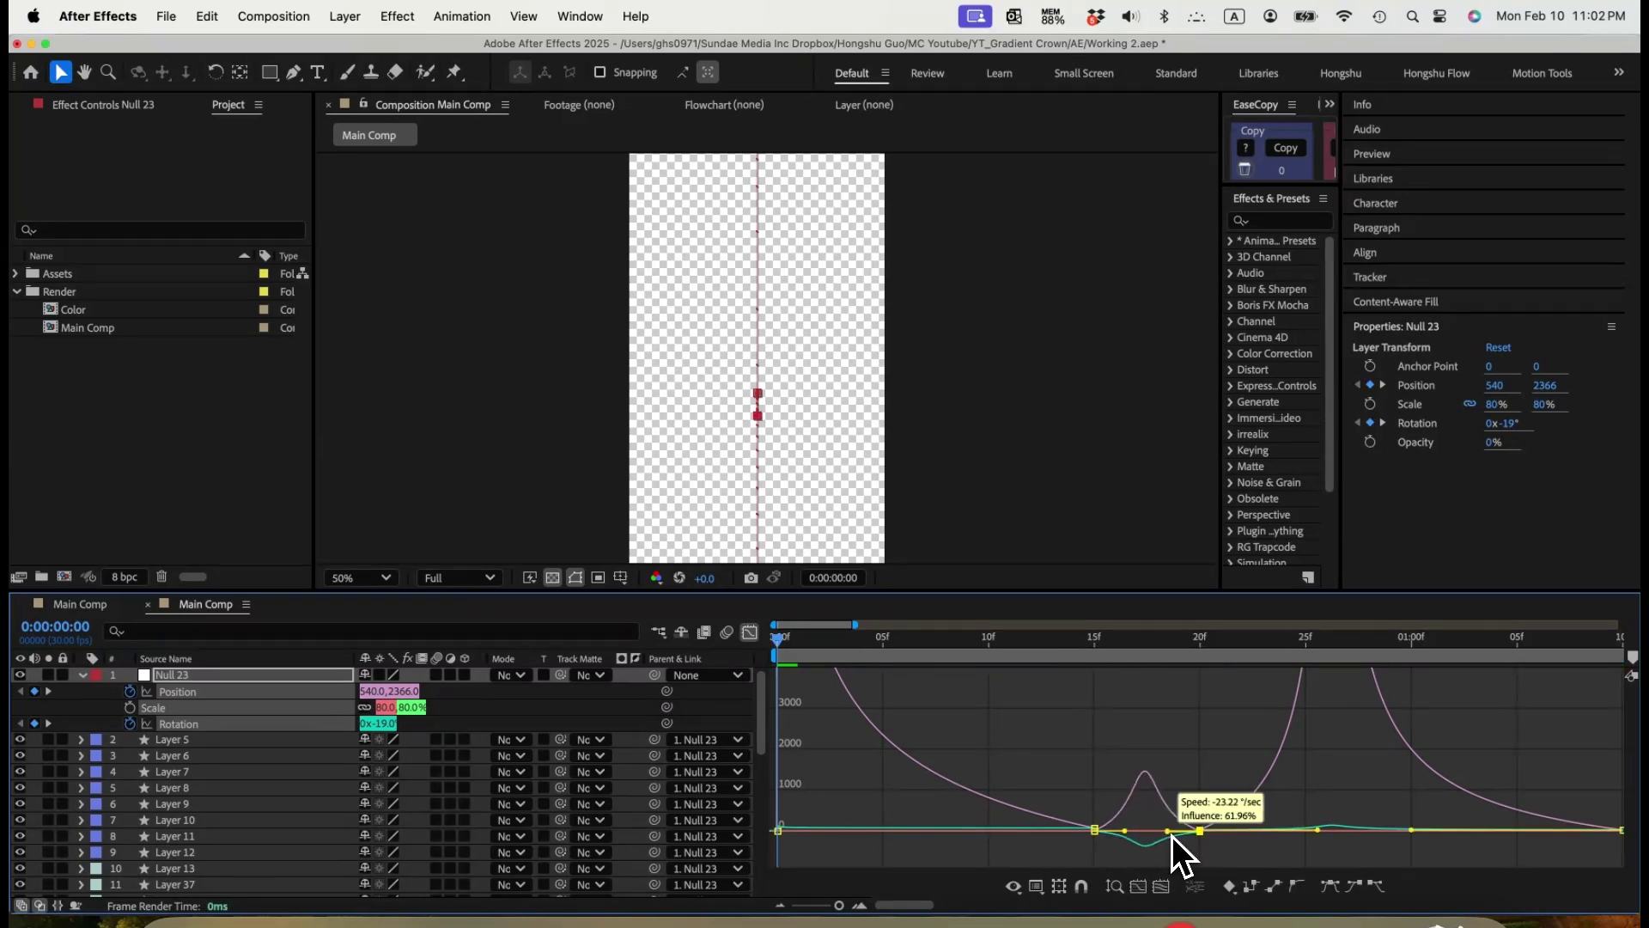
Play back the eased crown motion and return from the graph view to the keyframes at frame 15.
{"action": "left_click_drag", "start_coordinate": [839, 904], "coordinate": [836, 905]}
{"action": "key", "text": "space"}
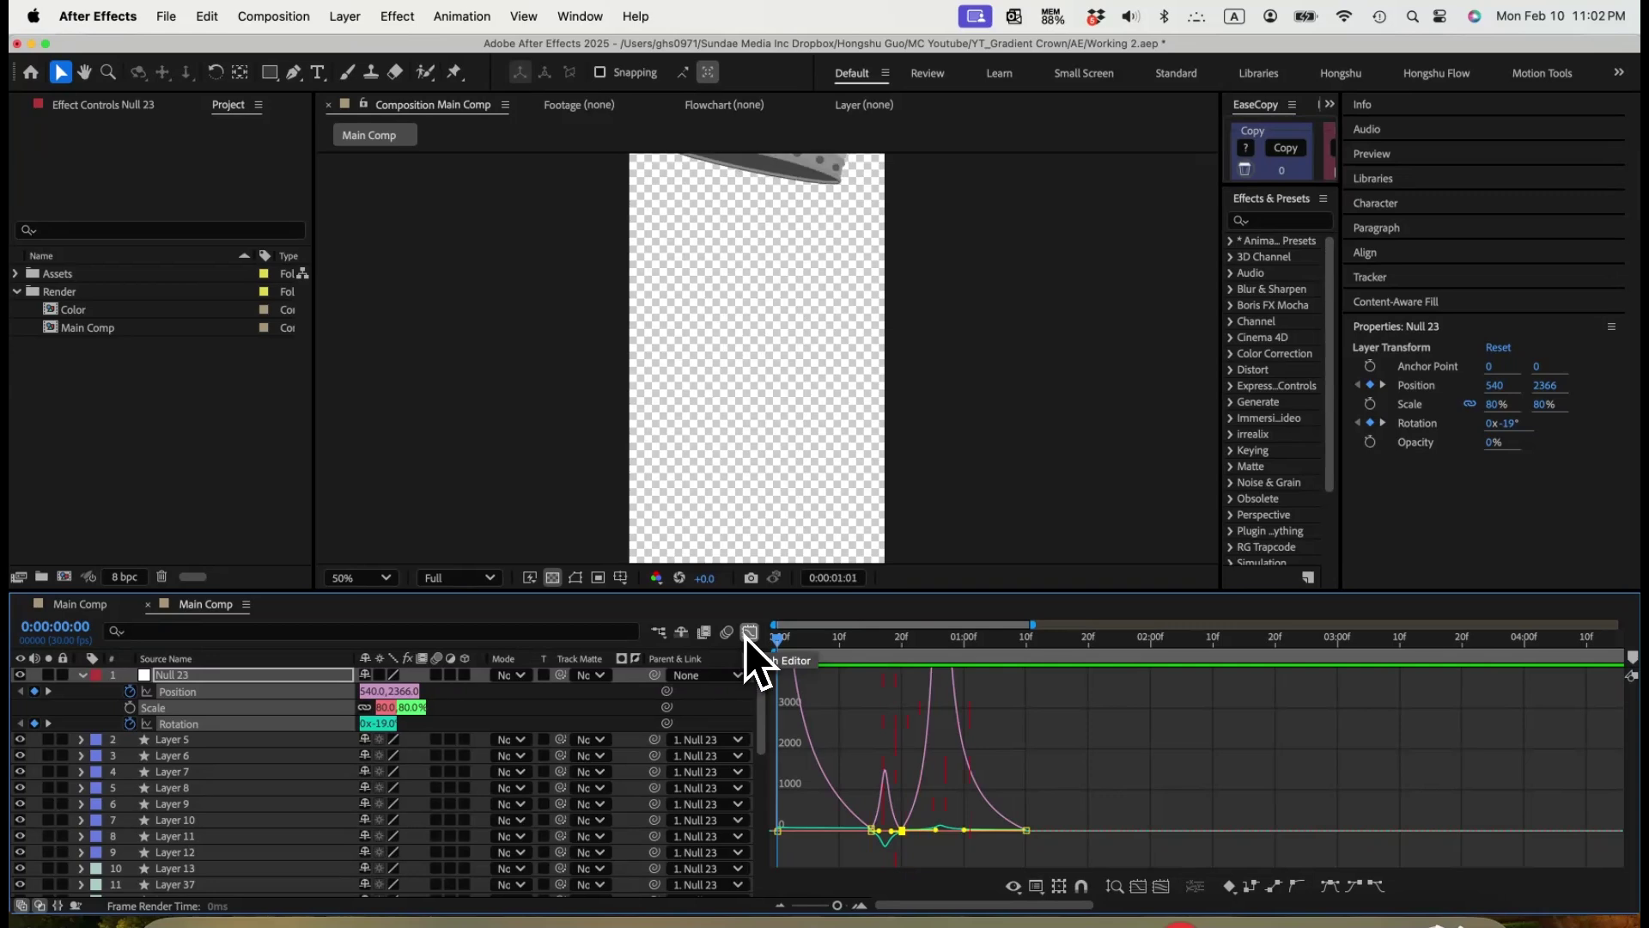
{"action": "left_click", "coordinate": [750, 632]}
{"action": "left_click", "coordinate": [926, 713]}
{"action": "left_click", "coordinate": [871, 646]}
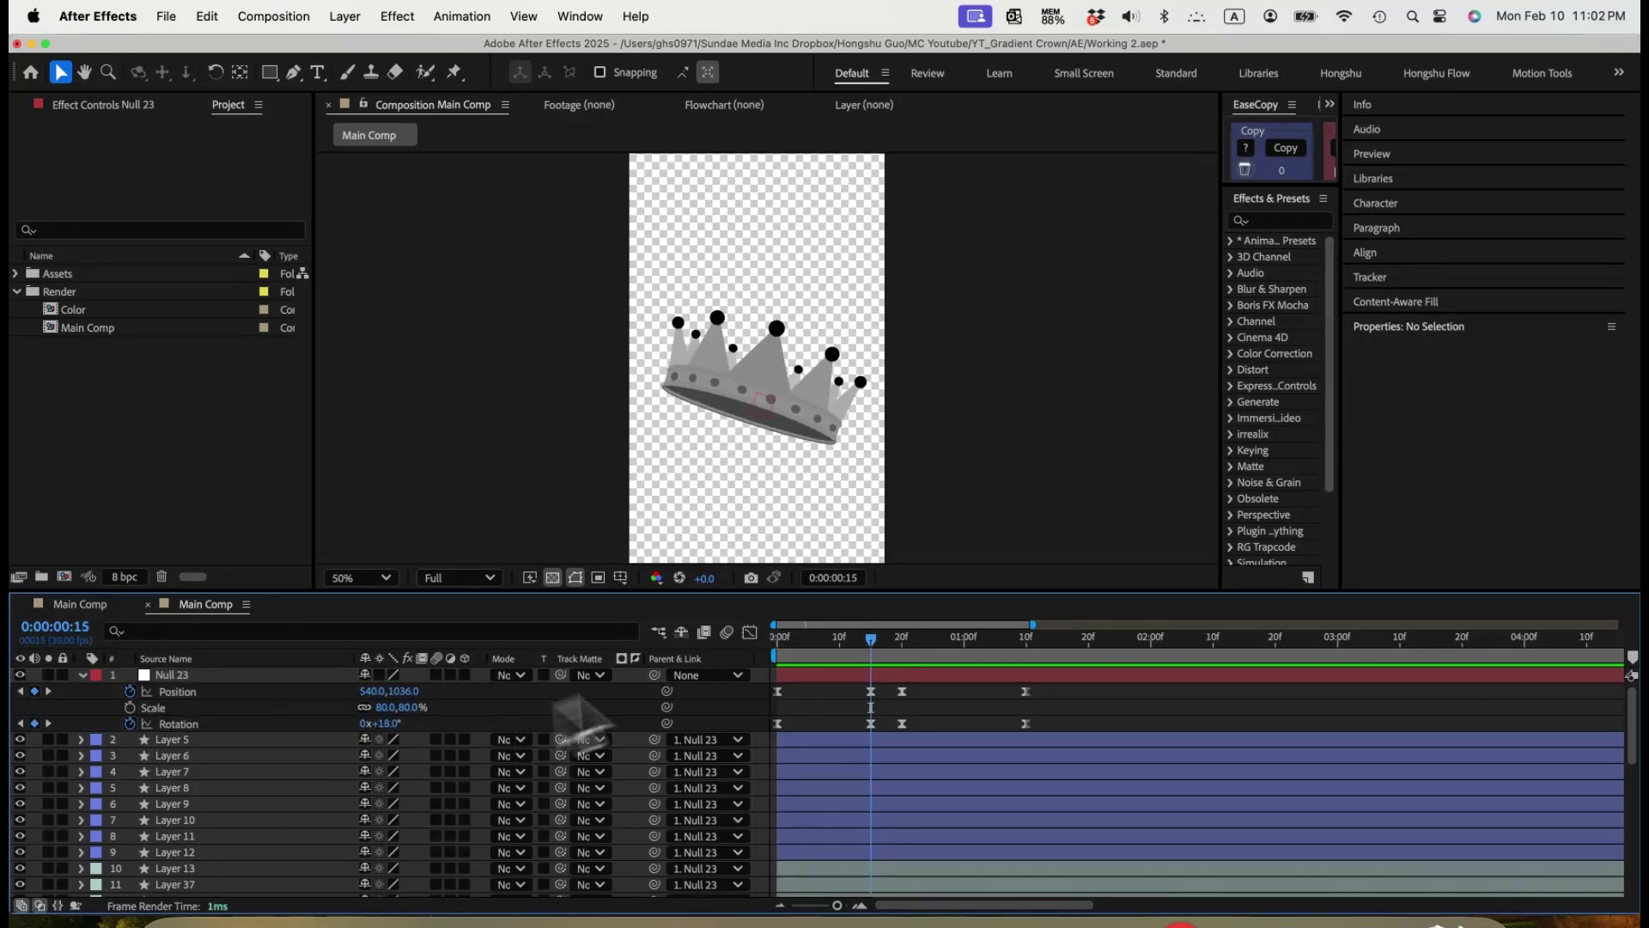
Raise the null's rotation slightly at the frame 20 keyframe and preview the adjusted swing.
{"action": "left_click", "coordinate": [905, 642]}
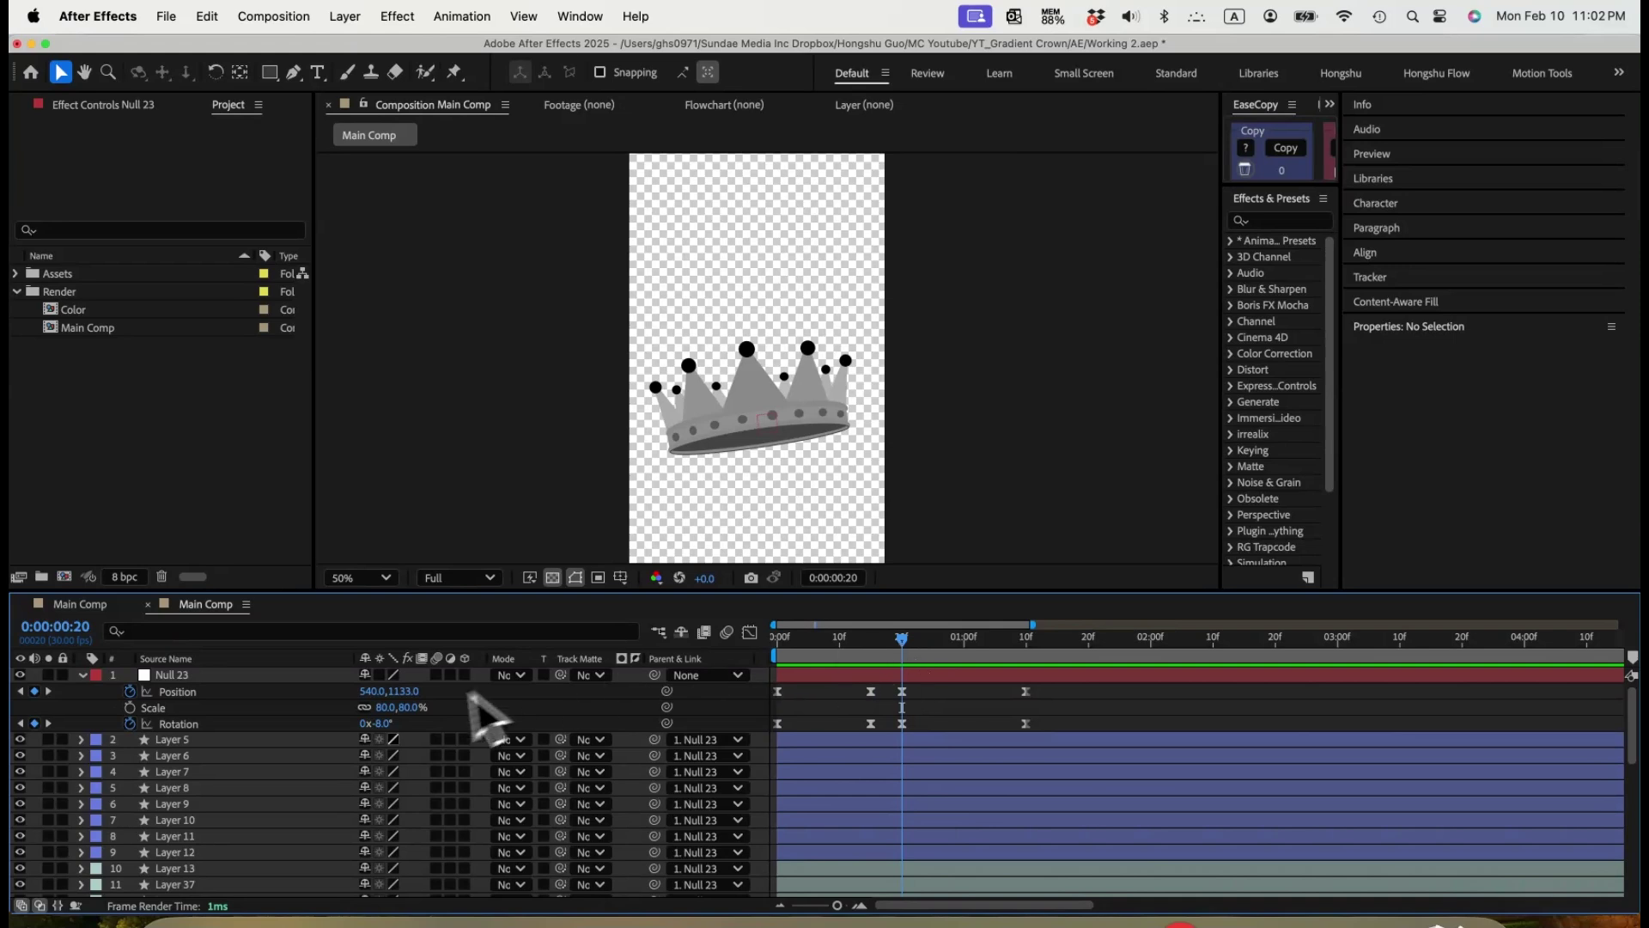
{"action": "left_click_drag", "start_coordinate": [381, 723], "coordinate": [392, 723]}
{"action": "left_click", "coordinate": [807, 643]}
{"action": "key", "text": "space"}
{"action": "key", "text": "space"}
{"action": "left_click_drag", "start_coordinate": [904, 642], "coordinate": [745, 643]}
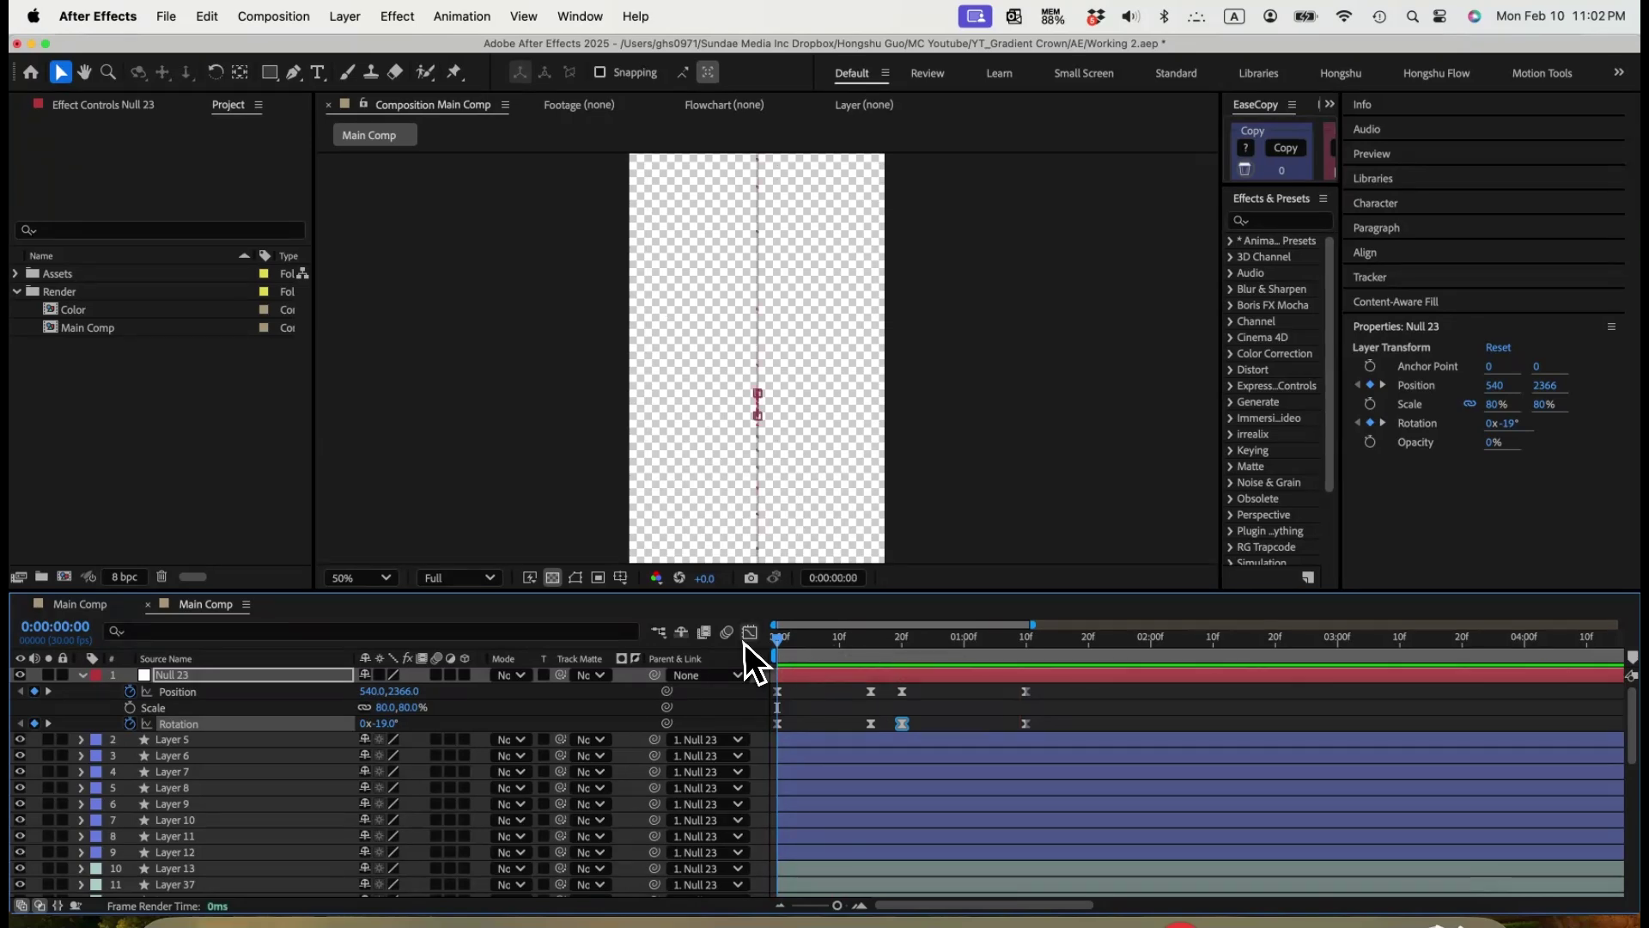
Play the crown animation from the start and shorten the work area to end around 0:00:02:00.
{"action": "left_click_drag", "start_coordinate": [1032, 648], "coordinate": [756, 641]}
{"action": "key", "text": "space"}
{"action": "left_click_drag", "start_coordinate": [1117, 640], "coordinate": [1151, 643]}
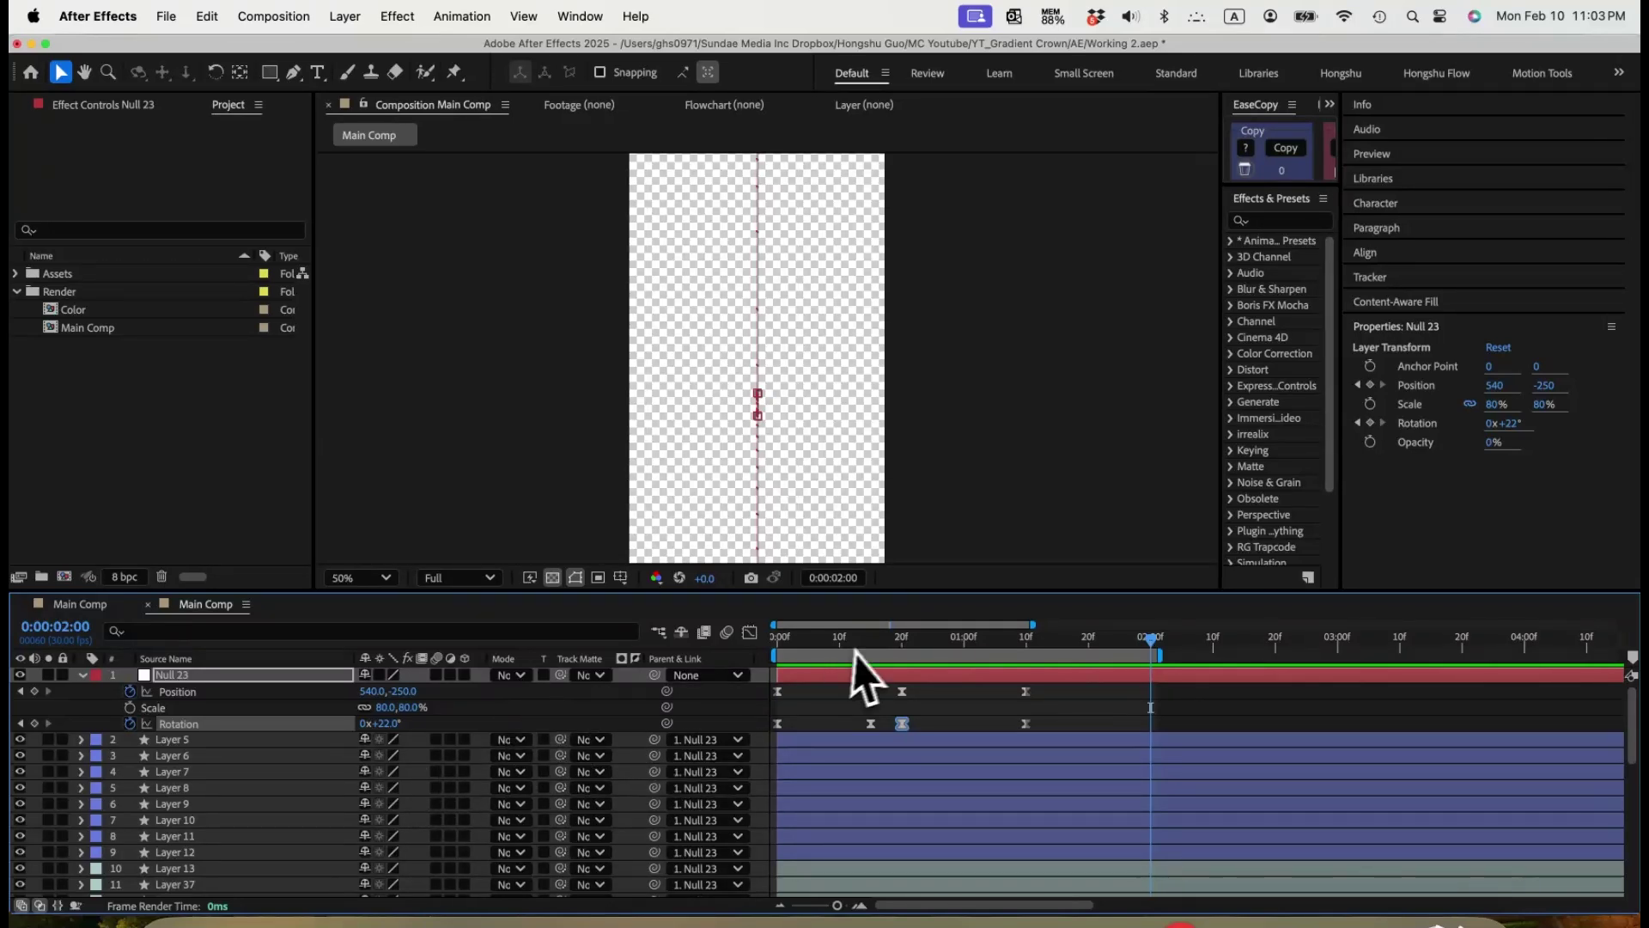
At frame 5, change the central spike's (Layer 31) solid fill to a linear gradient from black to white.
{"action": "left_click", "coordinate": [769, 645]}
{"action": "left_click_drag", "start_coordinate": [795, 645], "coordinate": [808, 596]}
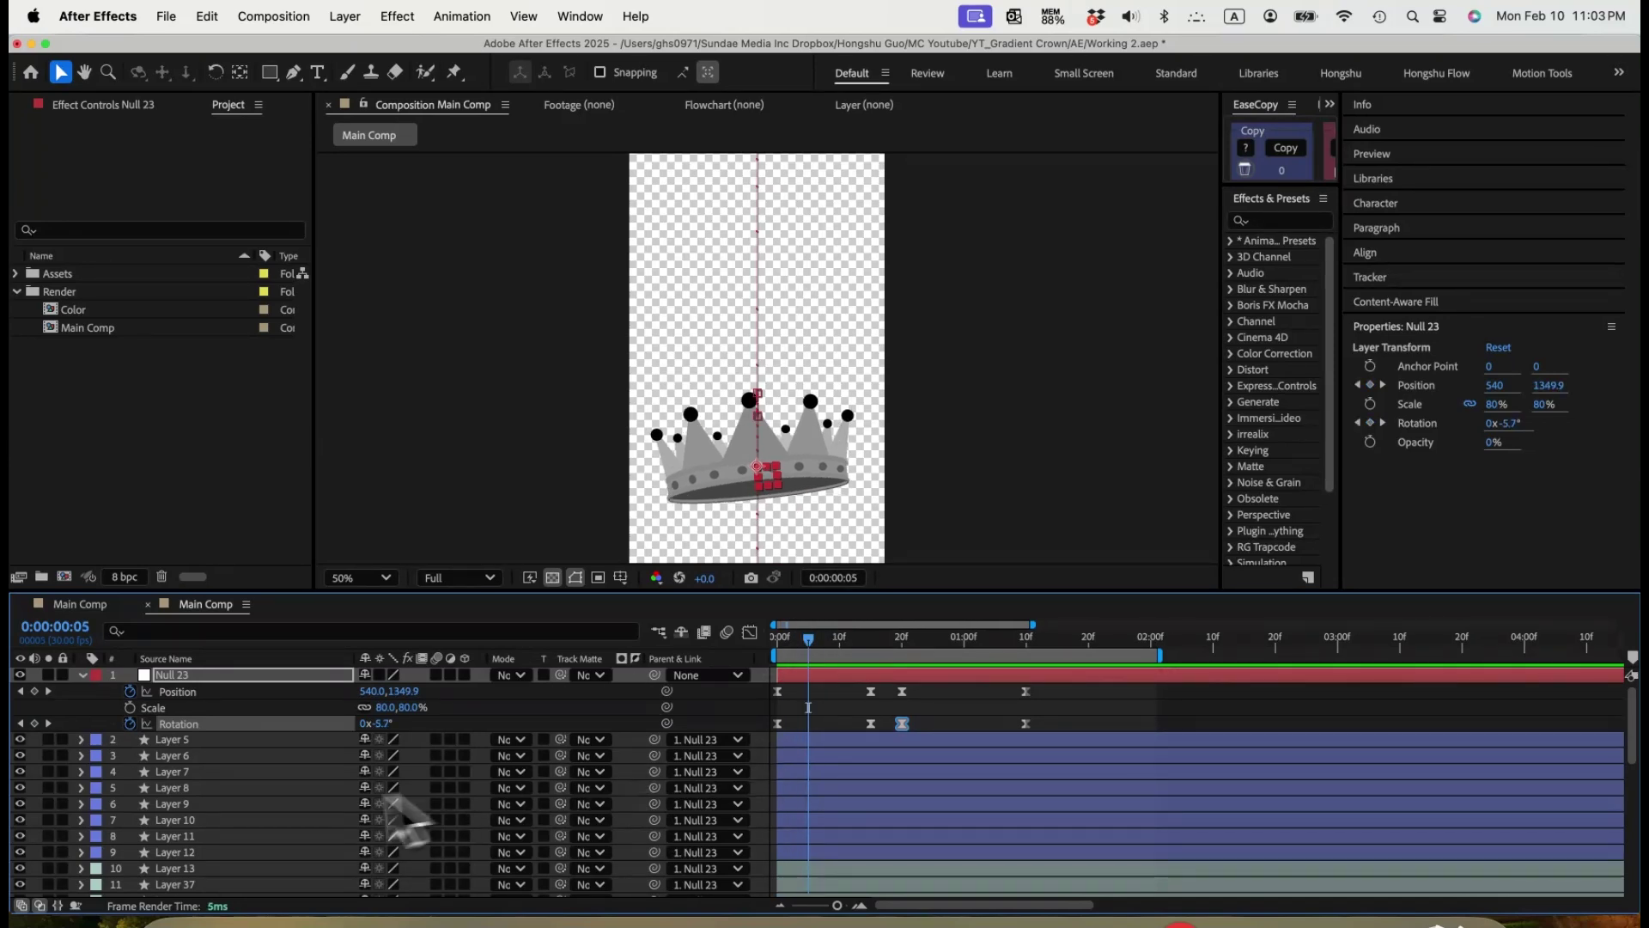
{"action": "scroll", "coordinate": [302, 780], "scroll_direction": "down", "scroll_amount": 5}
{"action": "left_click", "coordinate": [193, 760]}
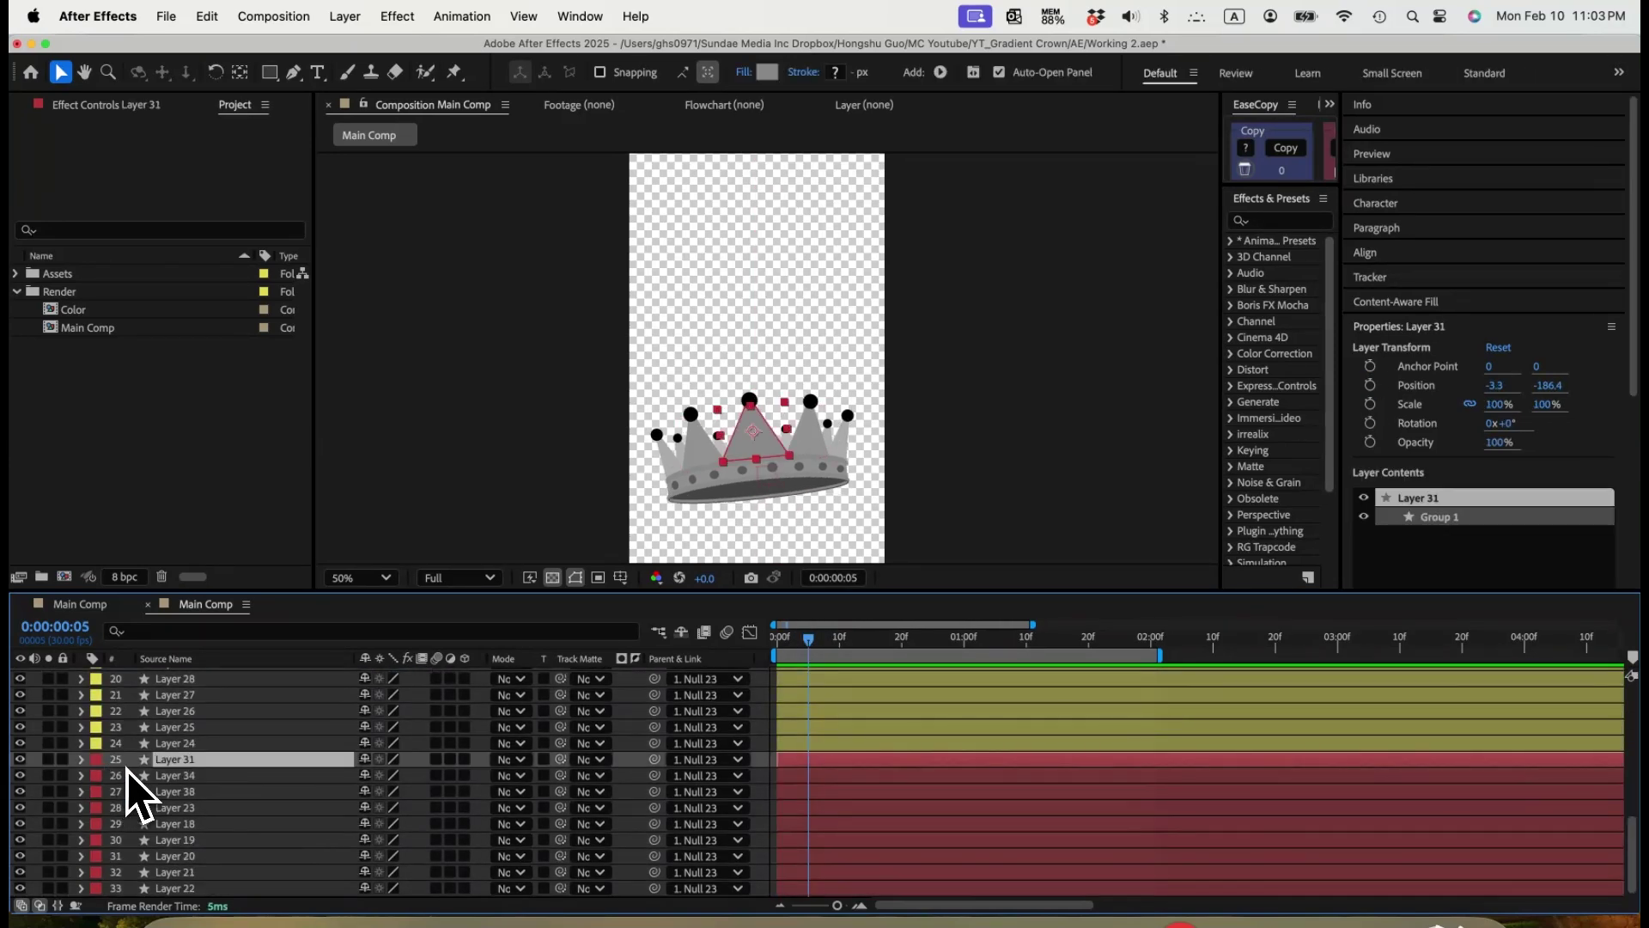
{"action": "key", "text": "super+equal"}
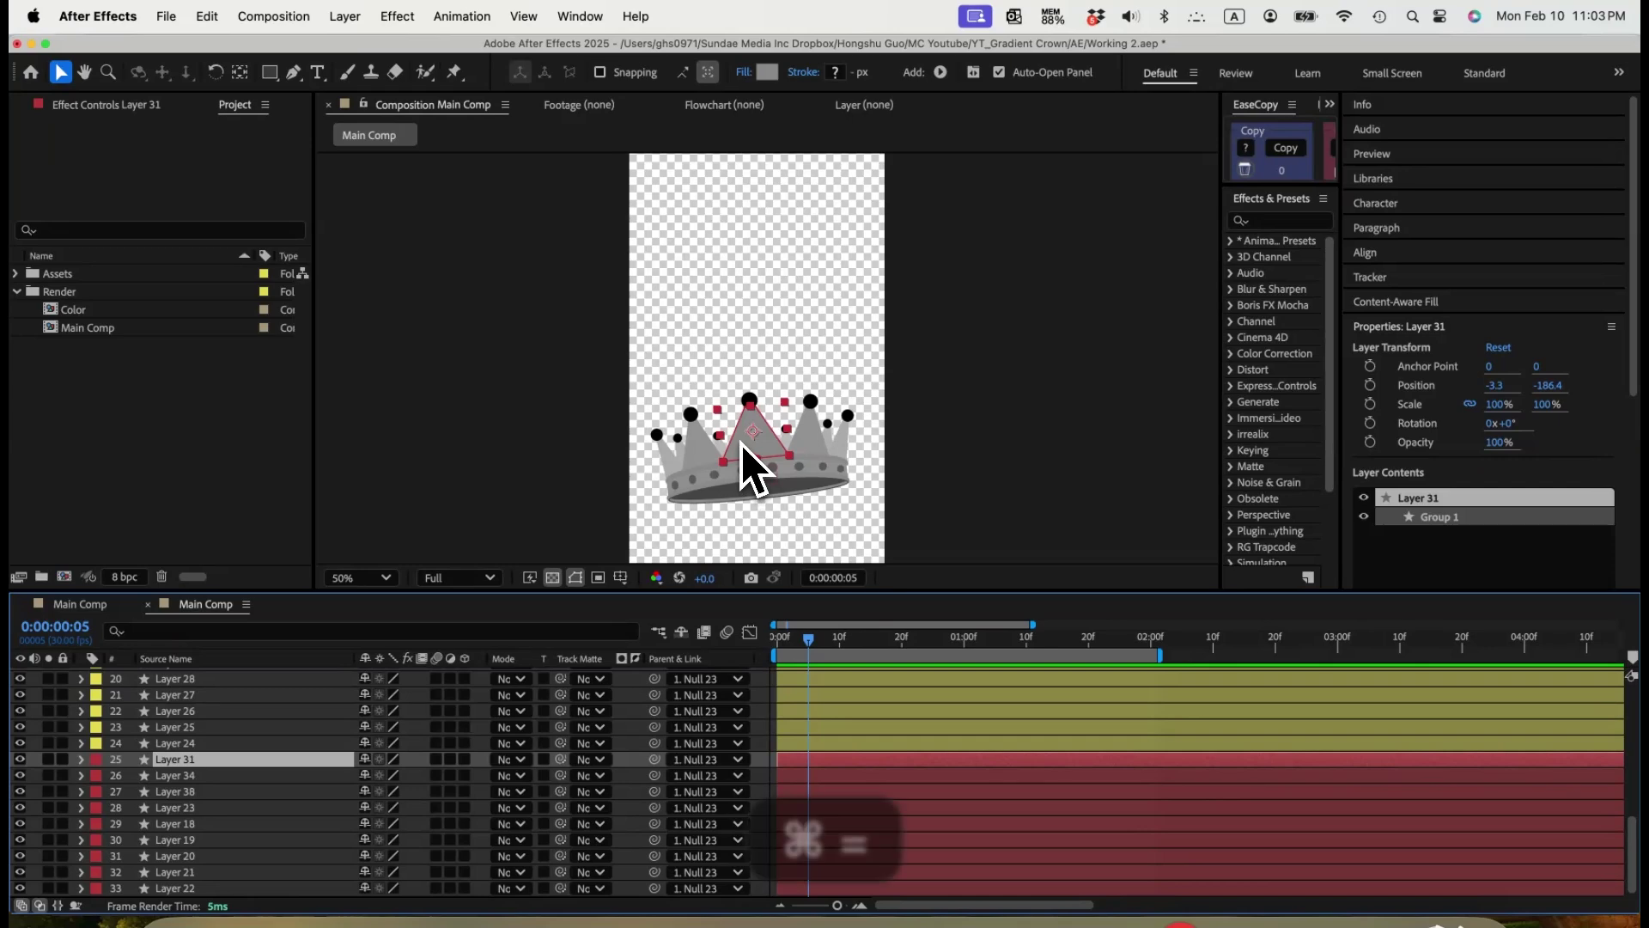
{"action": "left_click", "coordinate": [744, 74]}
{"action": "left_click", "coordinate": [801, 442]}
{"action": "left_click", "coordinate": [916, 547]}
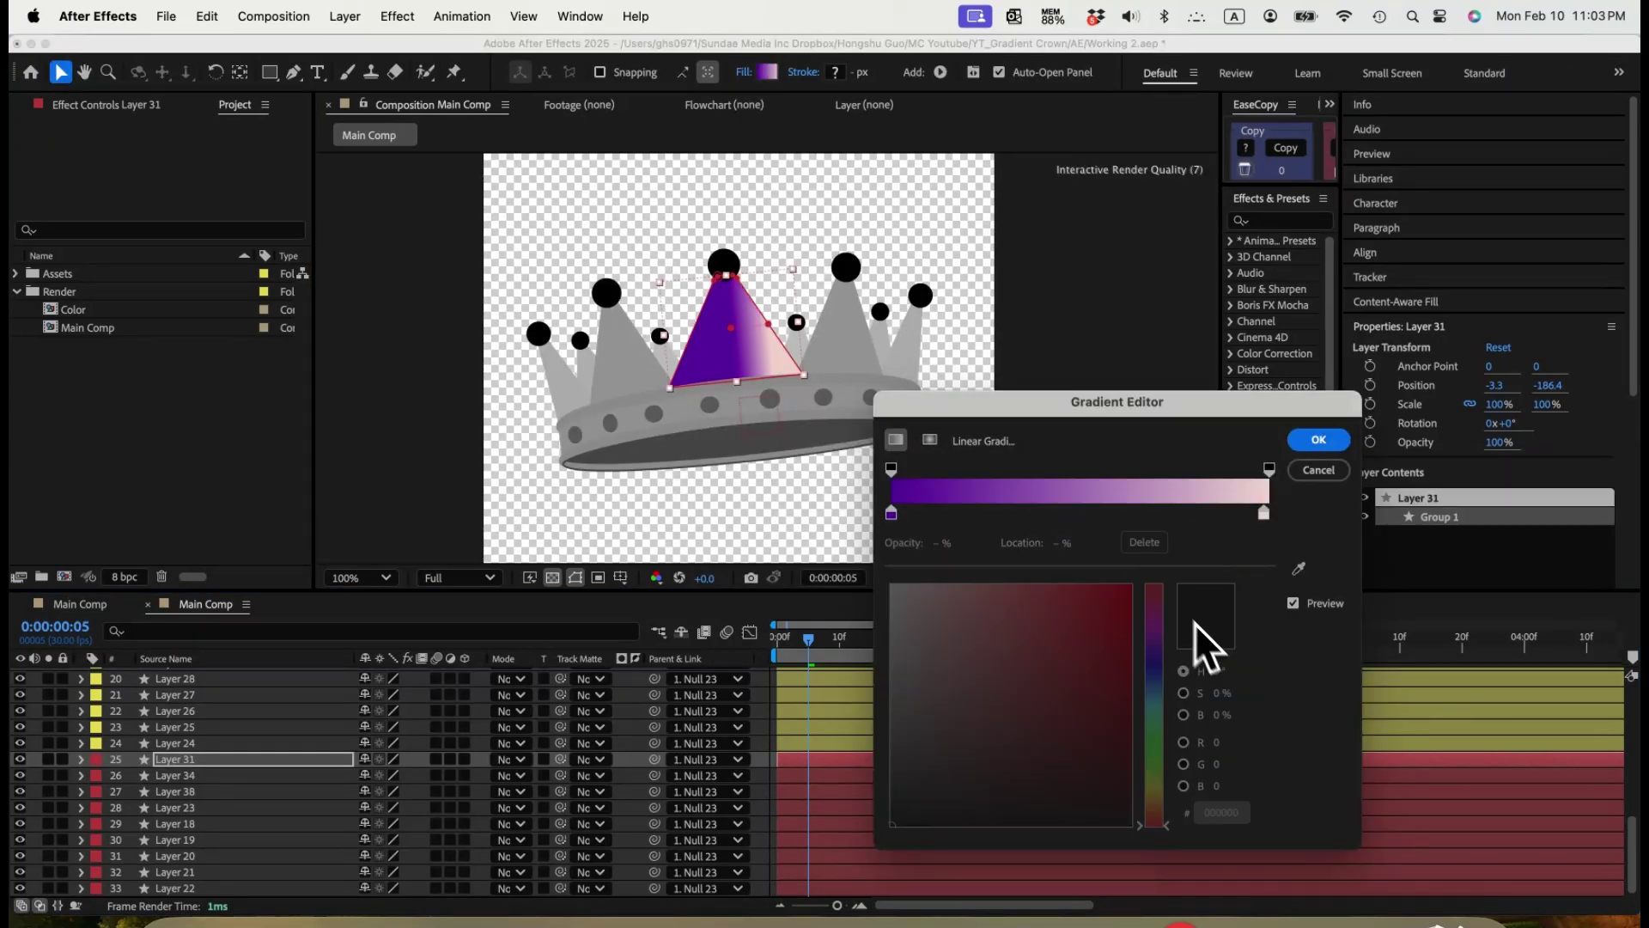
{"action": "left_click", "coordinate": [1264, 512]}
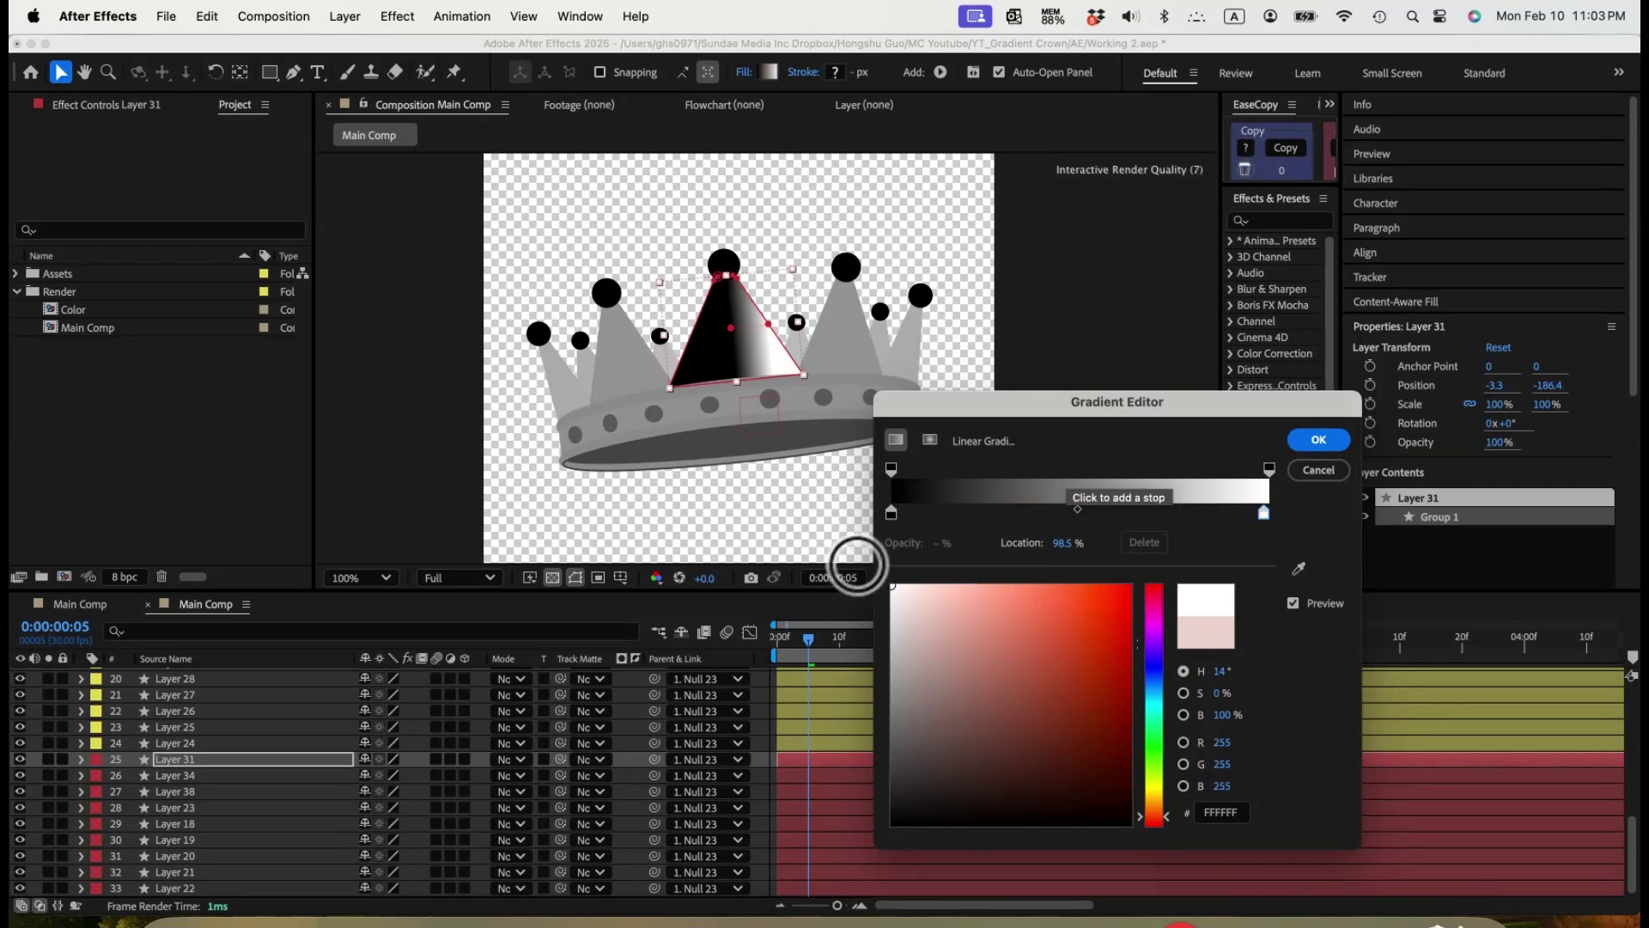
{"action": "left_click", "coordinate": [1319, 439]}
Orient the central spike's gradient vertically, with its start point at the tip and its end point at the base.
{"action": "left_click_drag", "start_coordinate": [729, 326], "coordinate": [725, 267]}
{"action": "left_click_drag", "start_coordinate": [768, 324], "coordinate": [738, 383]}
{"action": "left_click_drag", "start_coordinate": [725, 275], "coordinate": [722, 271]}
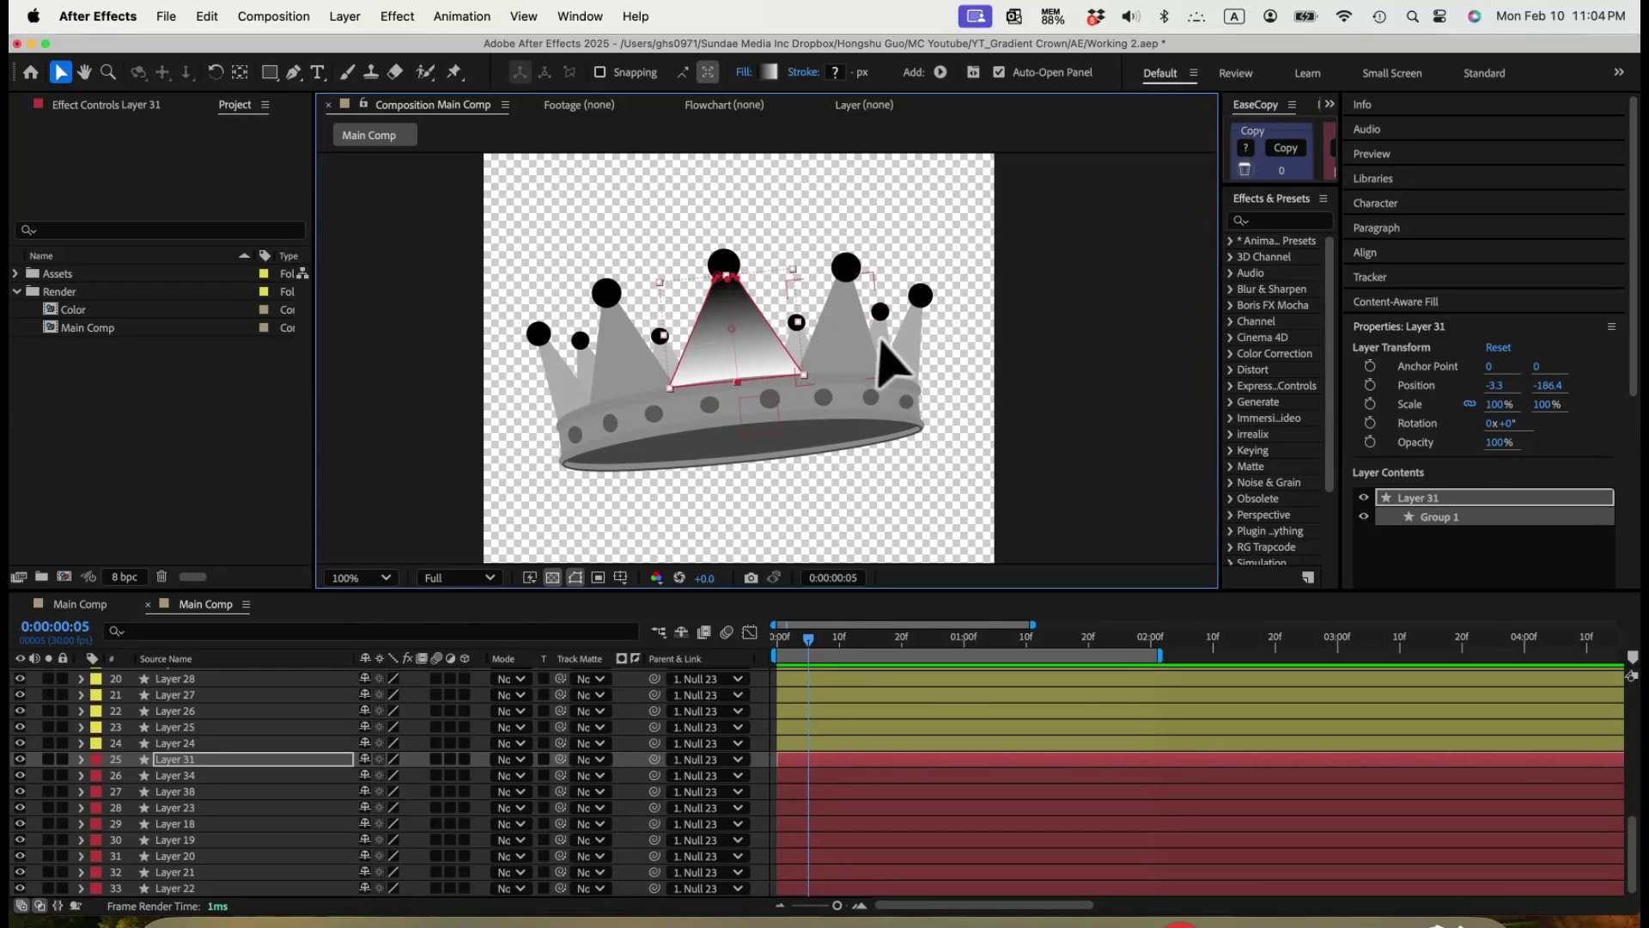
Expand Layer 31's contents down to Group 1 and copy its Gradient Fill 1.
{"action": "left_click", "coordinate": [81, 759]}
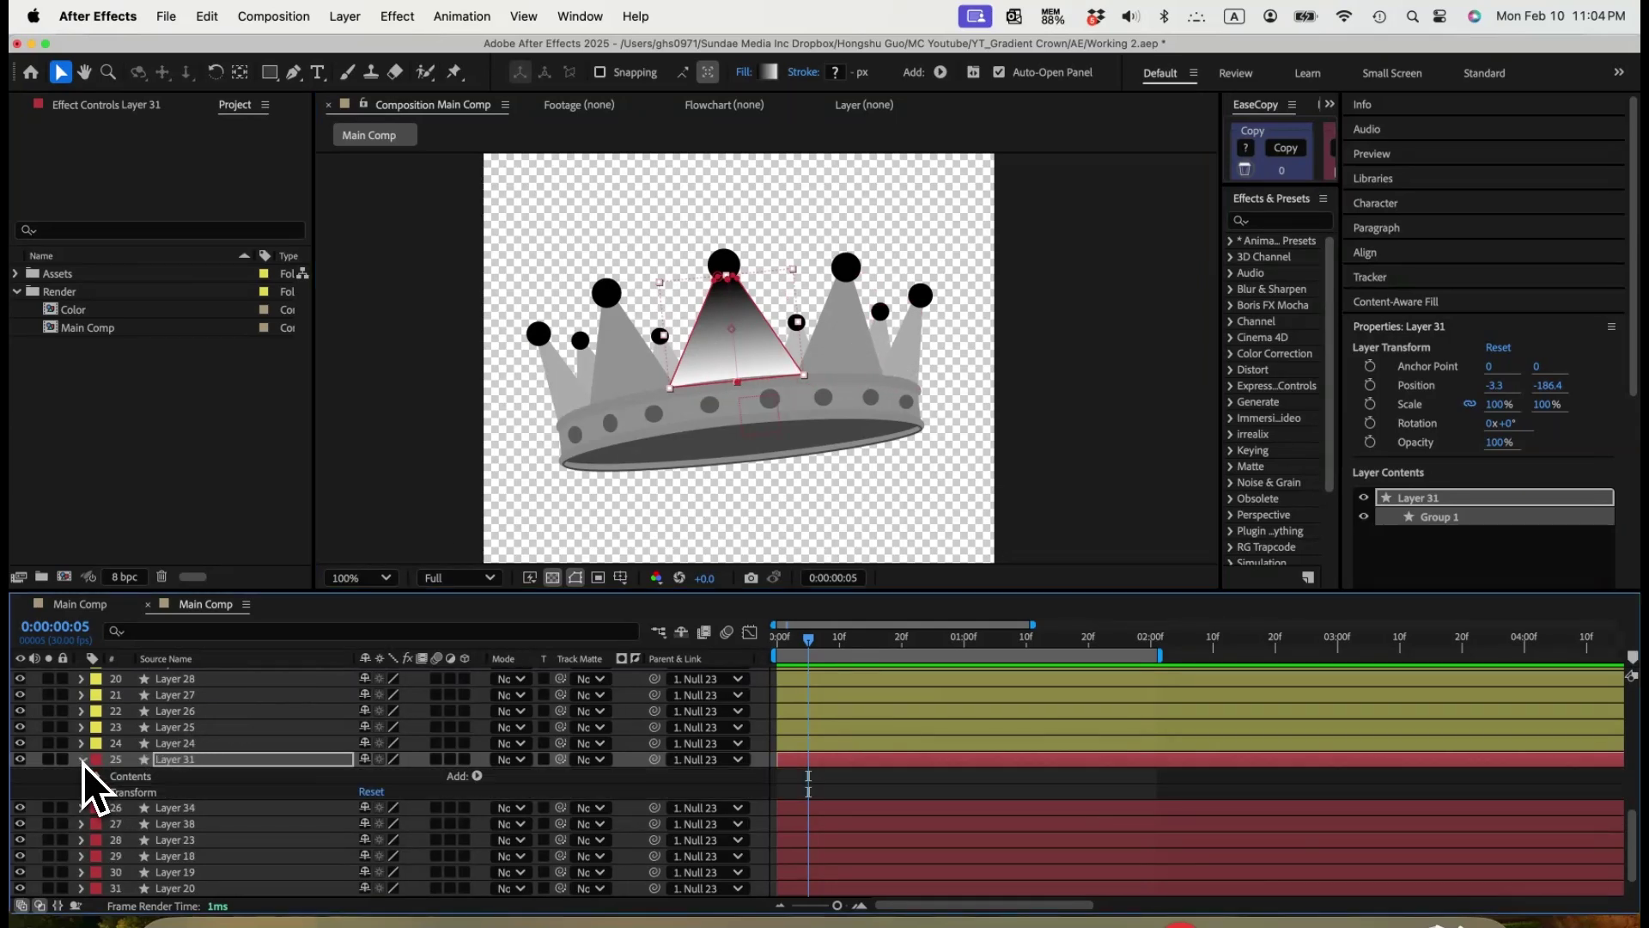
{"action": "left_click", "coordinate": [99, 776]}
{"action": "left_click", "coordinate": [116, 792]}
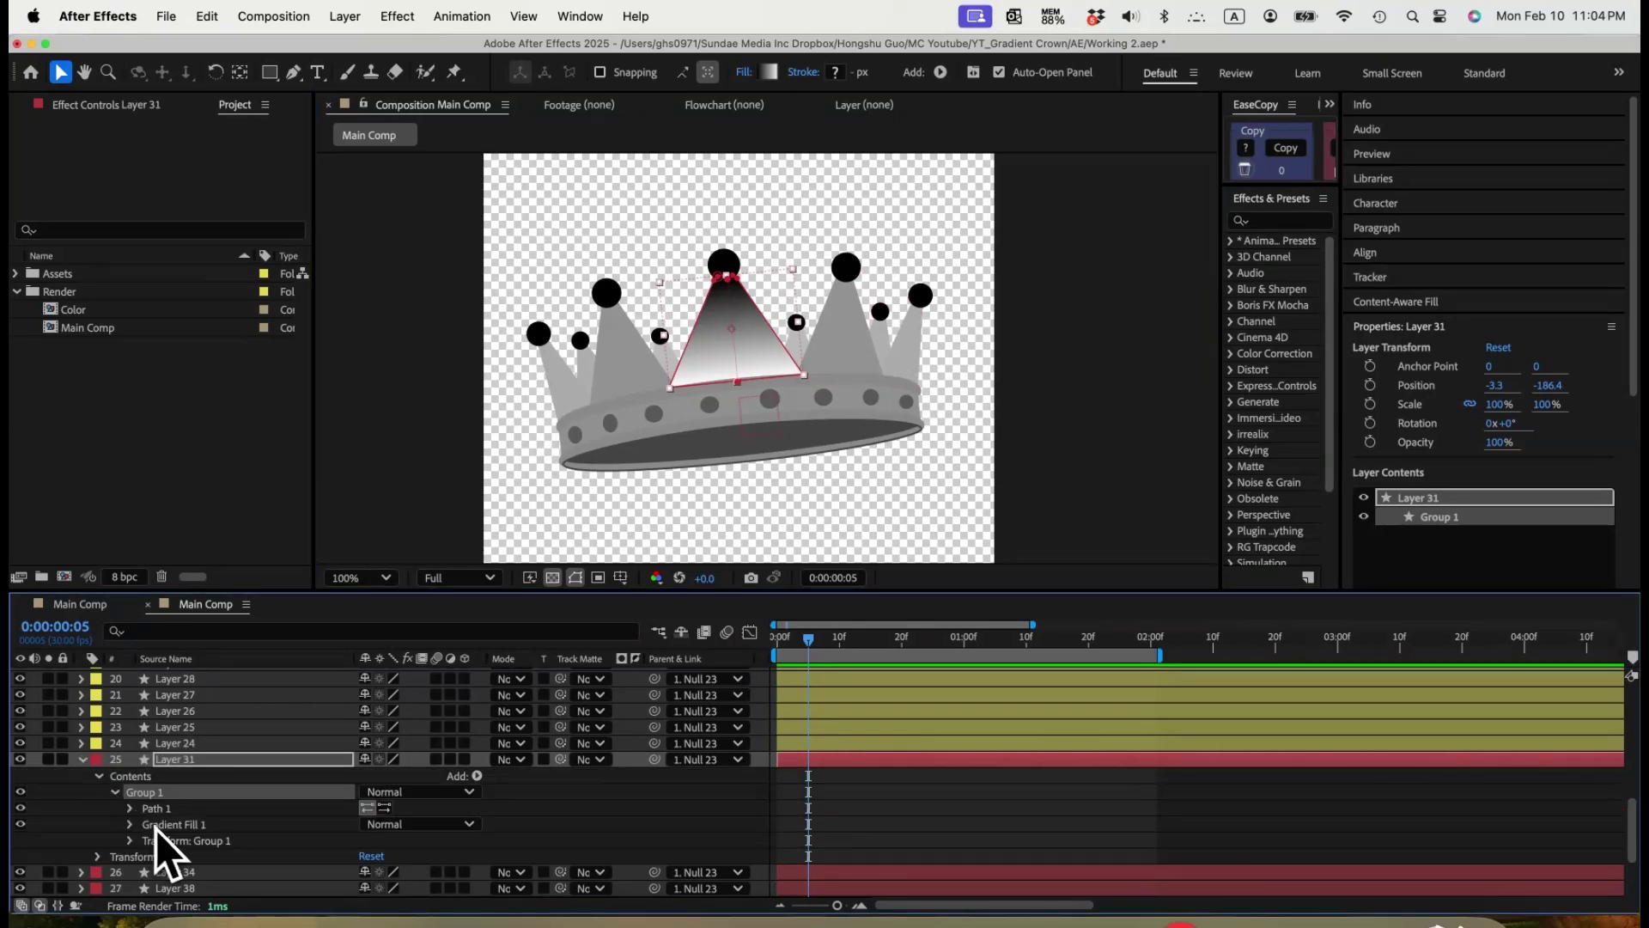
{"action": "left_click", "coordinate": [158, 825]}
{"action": "key", "text": "super+c"}
Select the remaining spike layers, Layer 34 through Layer 22, and filter the timeline by "fill" to expose their fills.
{"action": "scroll", "coordinate": [214, 825], "scroll_direction": "down", "scroll_amount": 3}
{"action": "left_click", "coordinate": [183, 777]}
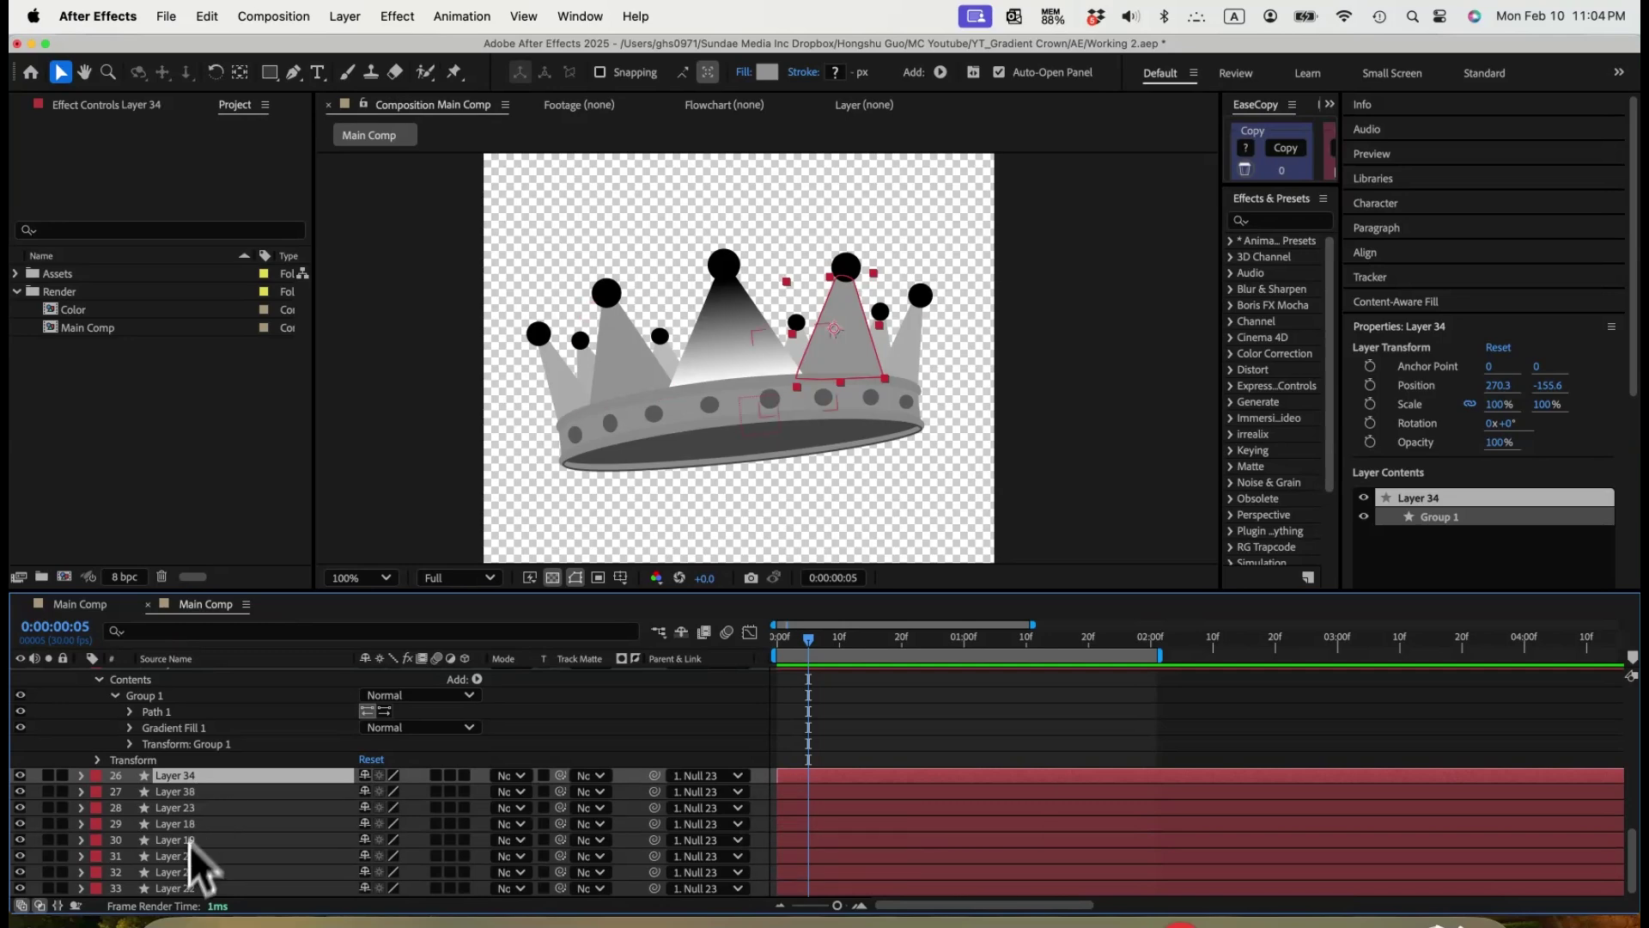
{"action": "left_click", "coordinate": [180, 888], "text": "shift"}
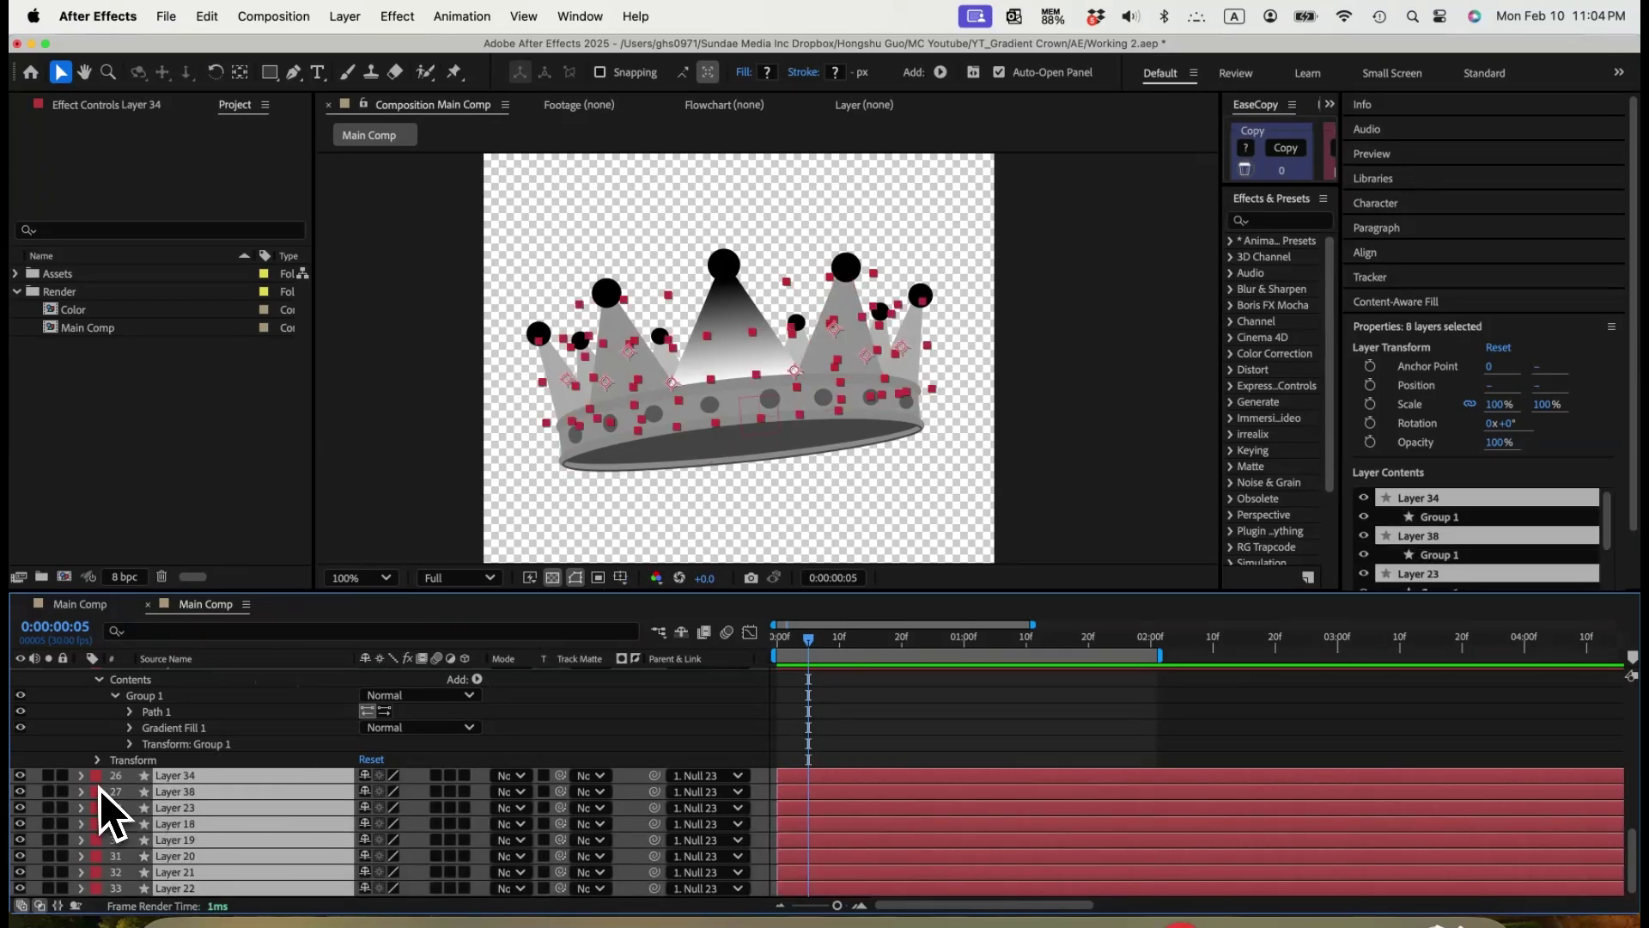
{"action": "left_click", "coordinate": [175, 636]}
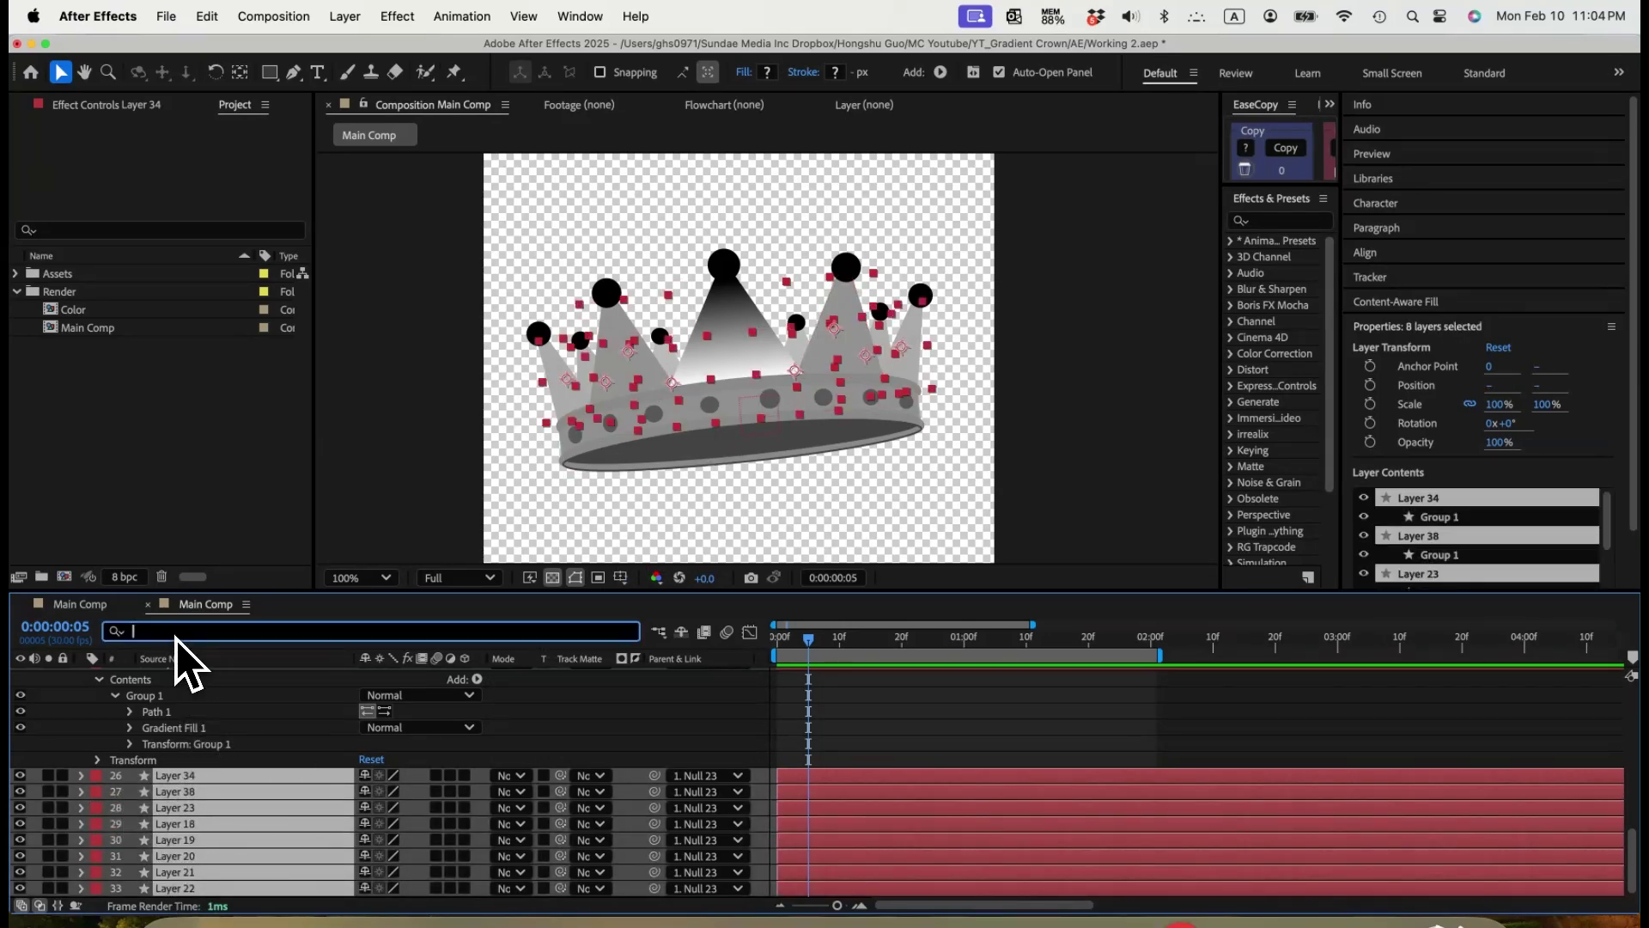
{"action": "type", "text": "fill"}
{"action": "scroll", "coordinate": [196, 809], "scroll_direction": "down", "scroll_amount": 3}
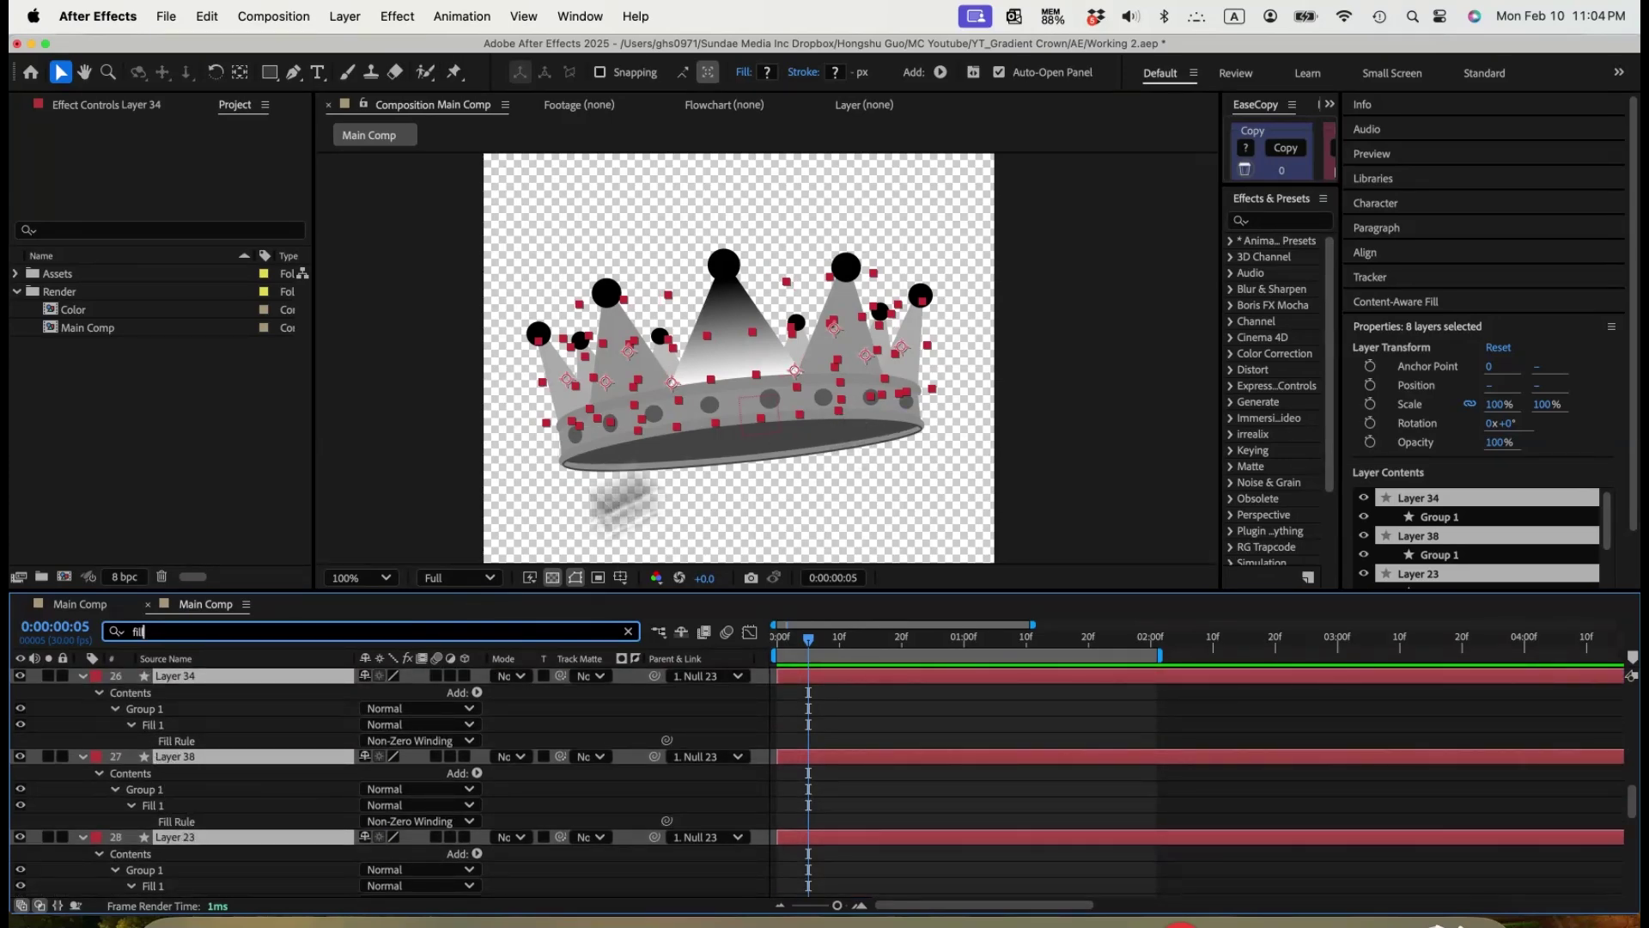
{"action": "scroll", "coordinate": [177, 739], "scroll_direction": "up", "scroll_amount": 3}
{"action": "scroll", "coordinate": [179, 747], "scroll_direction": "down", "scroll_amount": 2}
Replace the solid fills of the large side spikes, Layer 34 and Layer 38, with the copied gradient fill.
{"action": "left_click", "coordinate": [163, 751]}
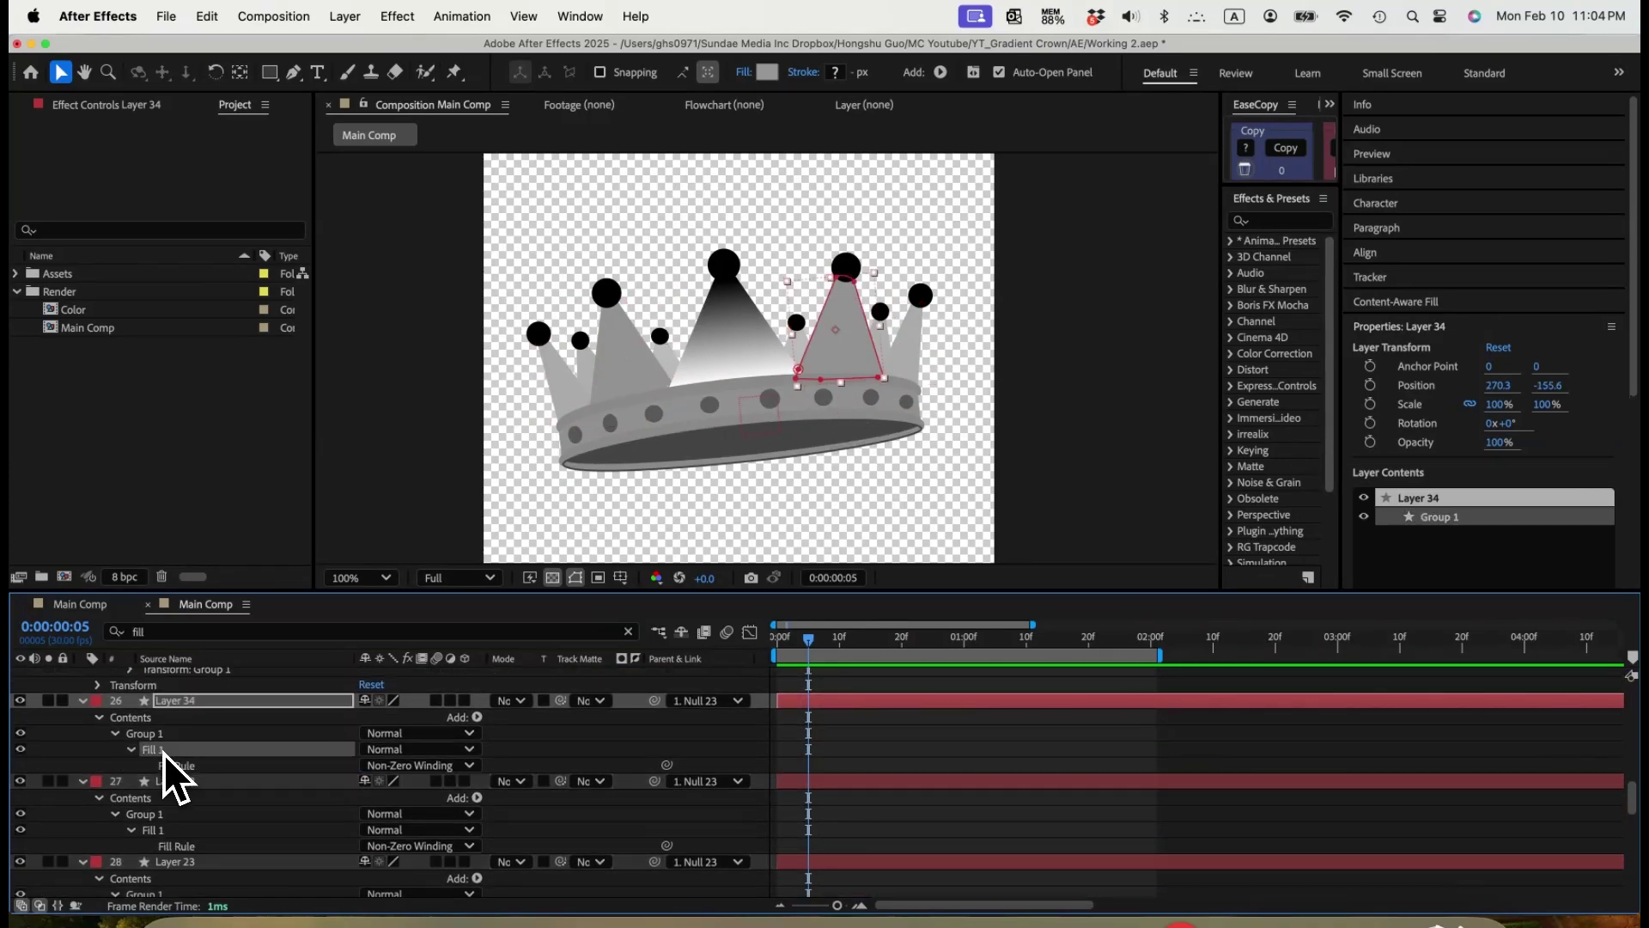
{"action": "key", "text": "BackSpace"}
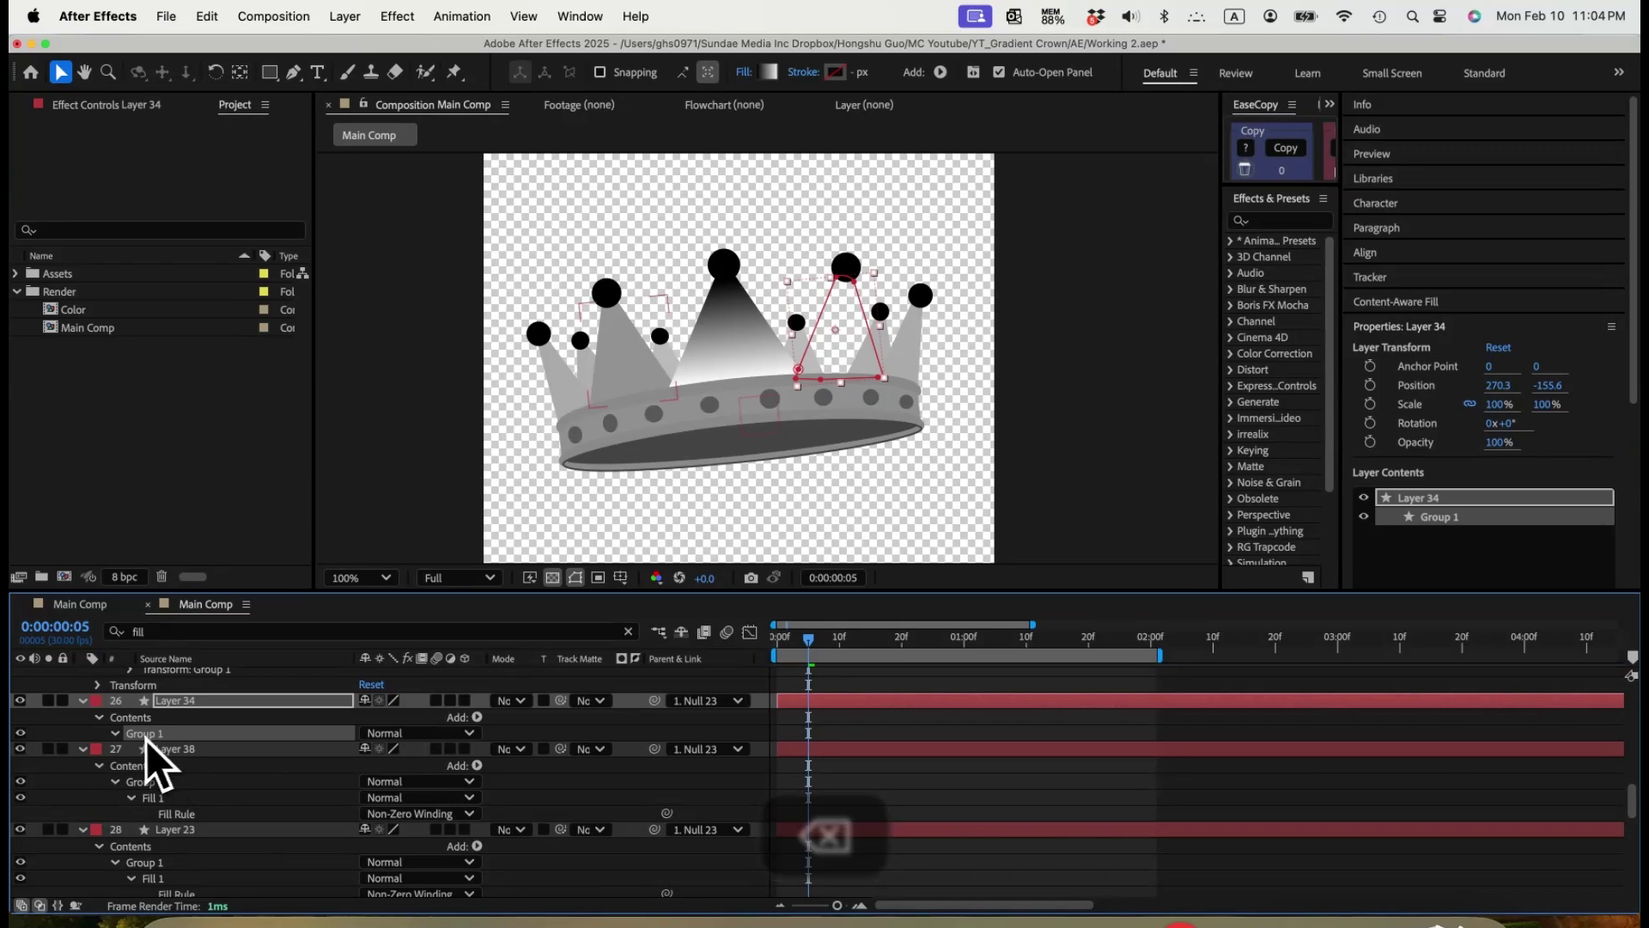
{"action": "key", "text": "super+v"}
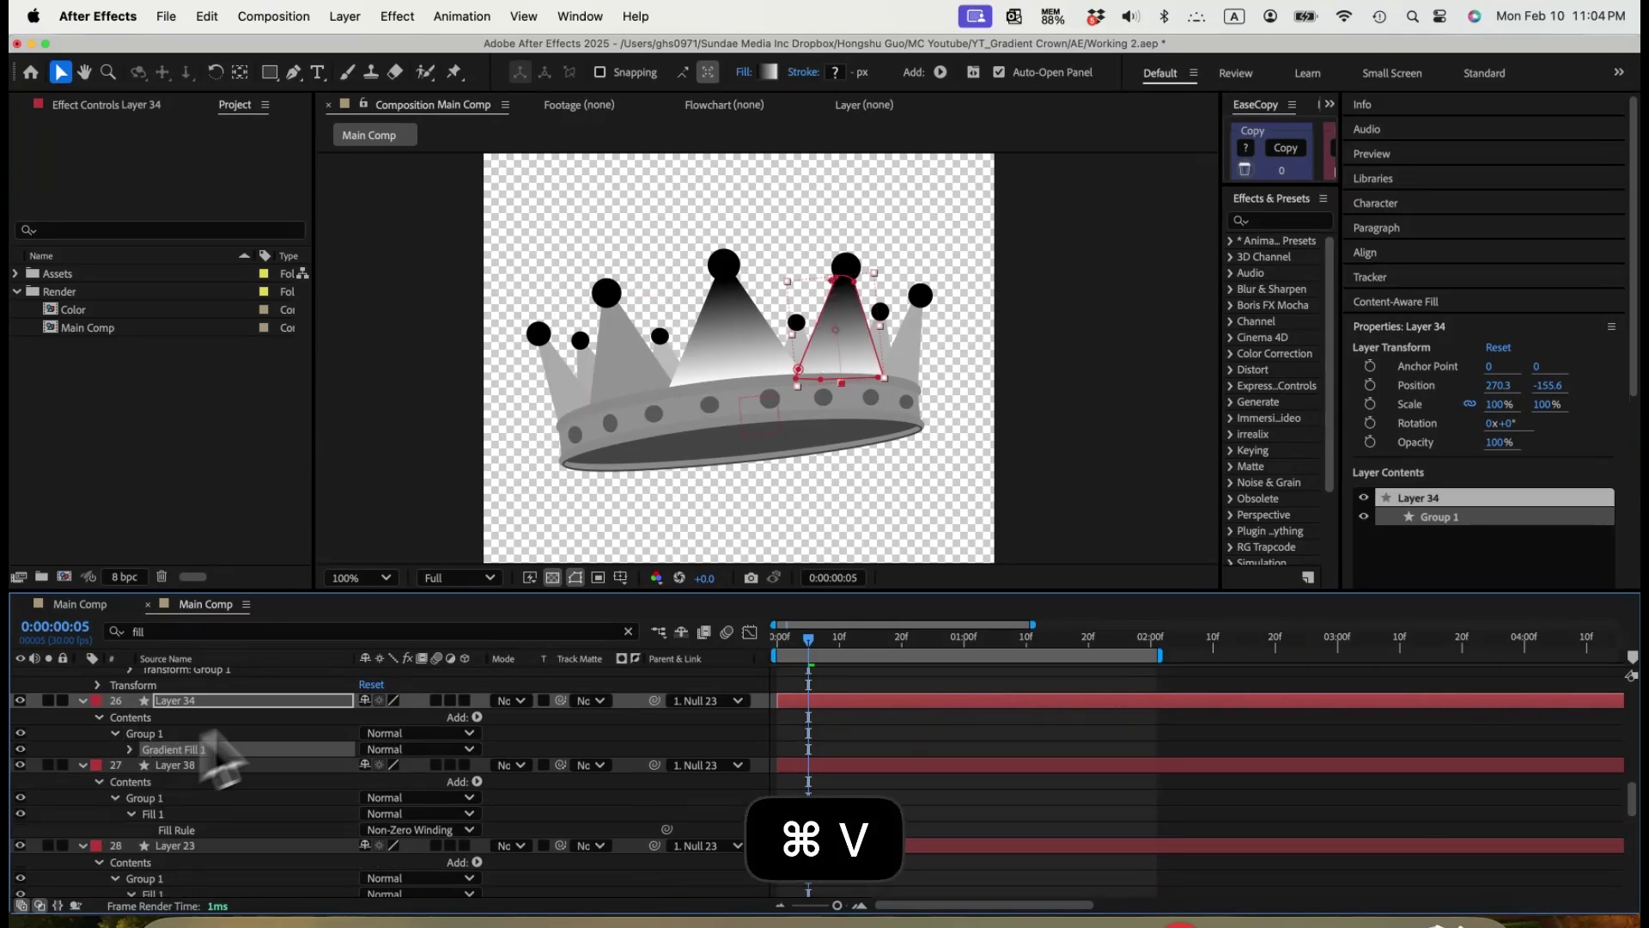
{"action": "left_click", "coordinate": [164, 812]}
{"action": "key", "text": "BackSpace"}
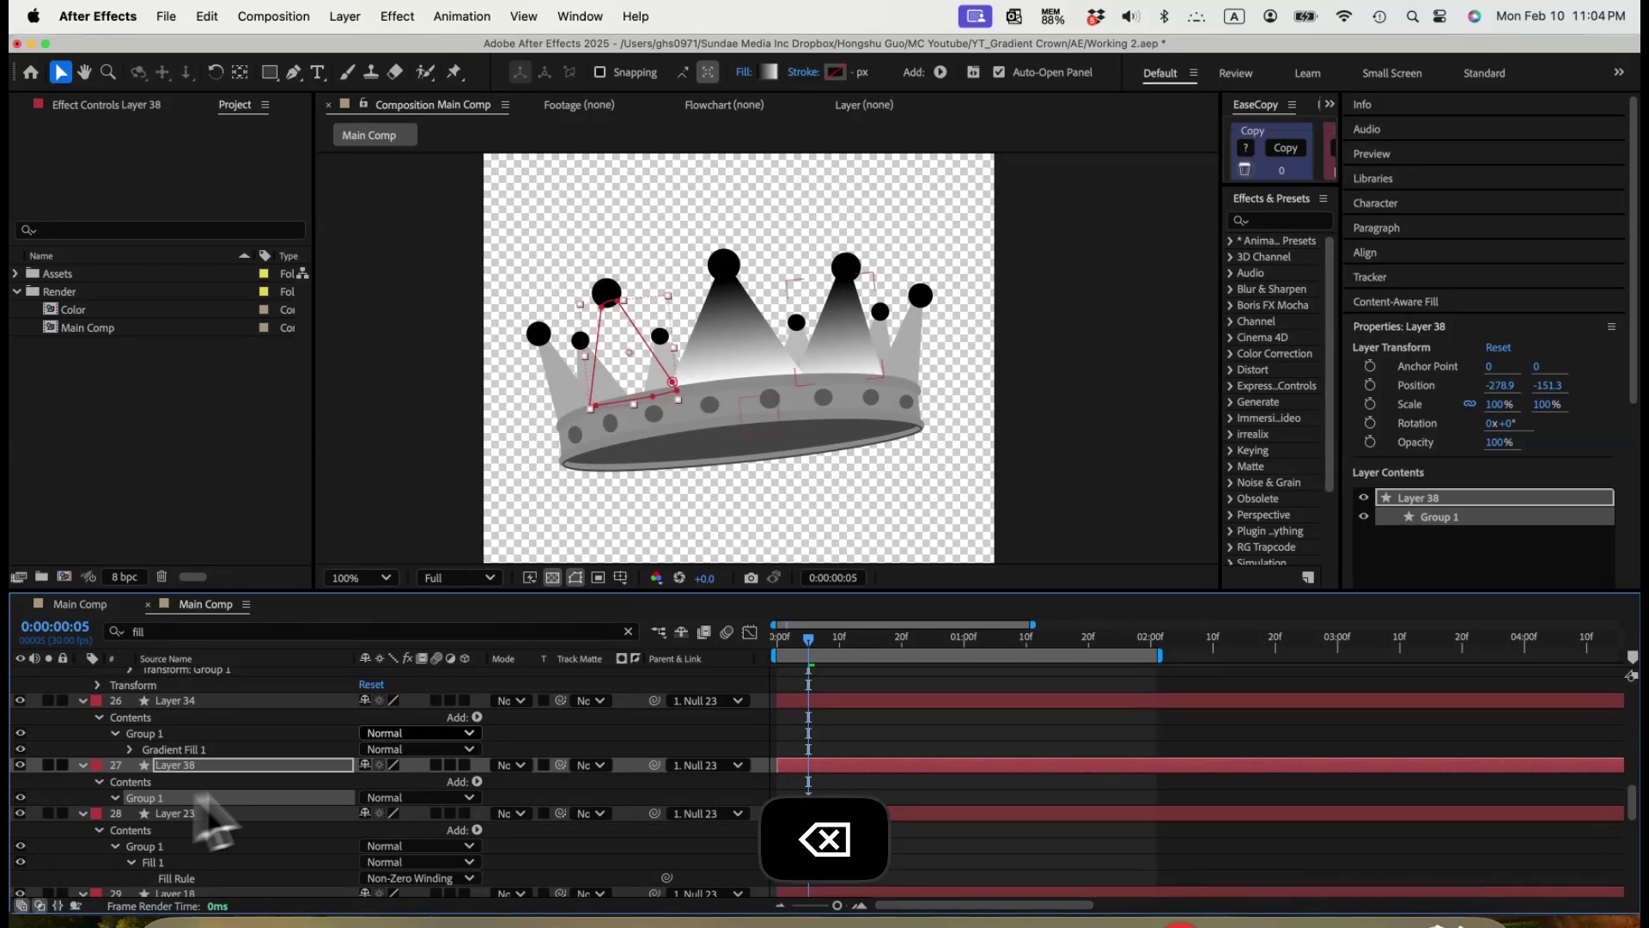
{"action": "key", "text": "super+v"}
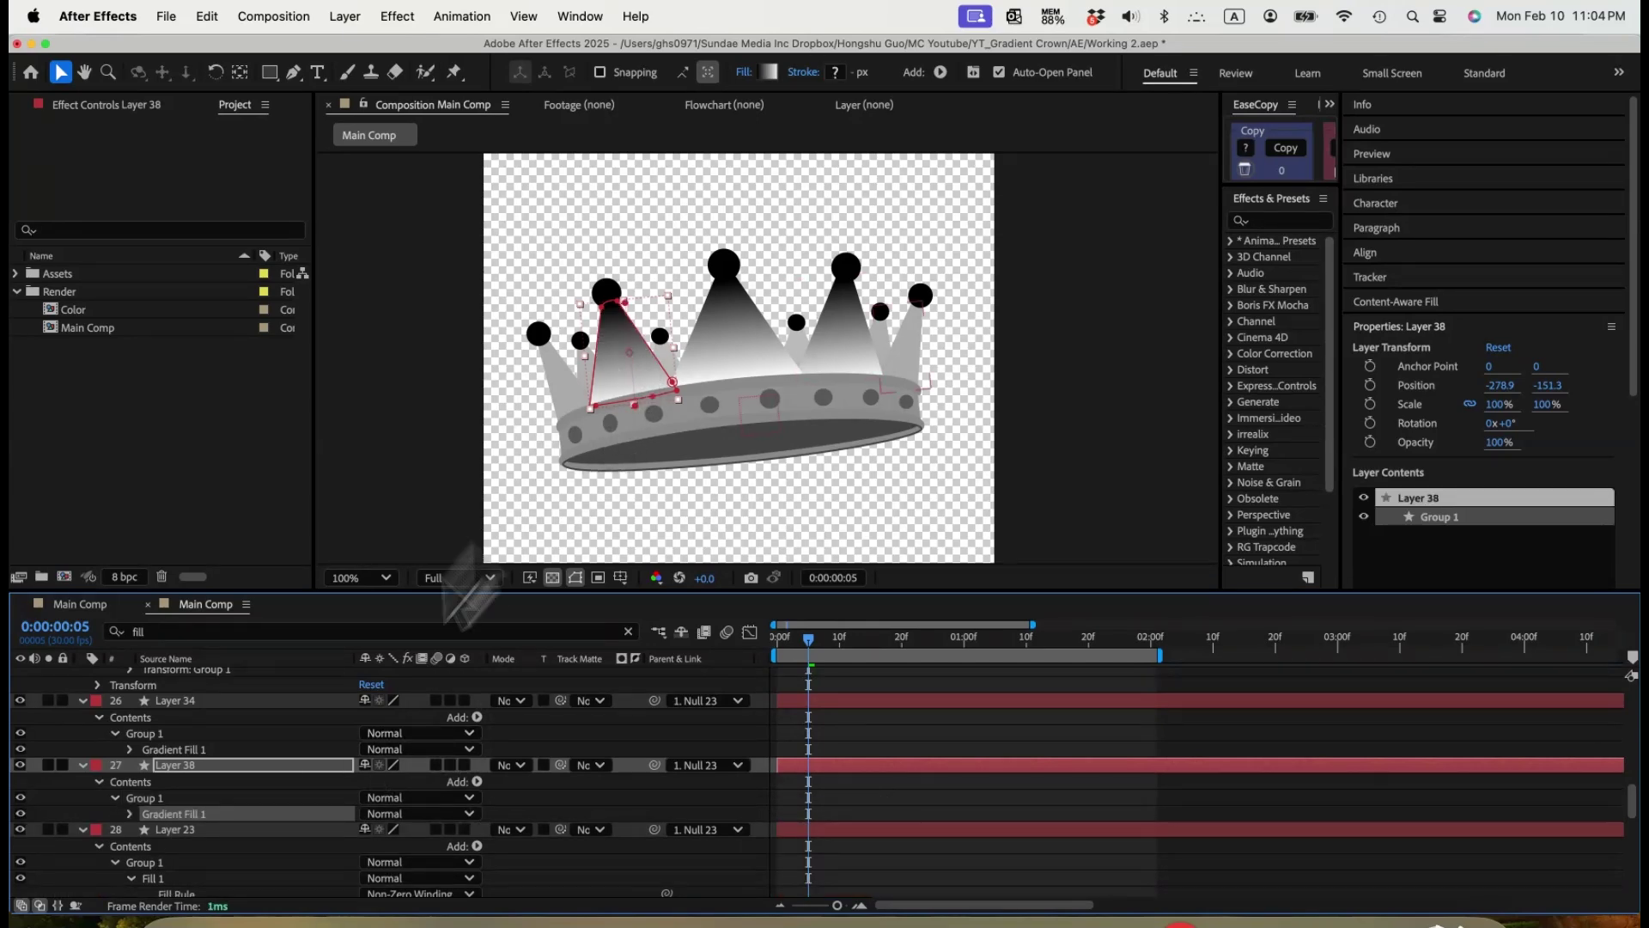
Replace the solid fills of the remaining spikes, Layer 23 and Layers 18 to 22, with the copied gradient fill.
{"action": "scroll", "coordinate": [184, 818], "scroll_direction": "down", "scroll_amount": 3}
{"action": "left_click", "coordinate": [176, 801]}
{"action": "key", "text": "BackSpace"}
{"action": "key", "text": "super+v"}
{"action": "scroll", "coordinate": [139, 837], "scroll_direction": "down", "scroll_amount": 3}
{"action": "left_click", "coordinate": [153, 799]}
{"action": "key", "text": "BackSpace"}
{"action": "key", "text": "super+v"}
{"action": "scroll", "coordinate": [156, 800], "scroll_direction": "down", "scroll_amount": 3}
{"action": "left_click", "coordinate": [160, 780]}
{"action": "key", "text": "BackSpace"}
{"action": "key", "text": "super+v"}
{"action": "left_click", "coordinate": [152, 845]}
{"action": "key", "text": "BackSpace"}
{"action": "key", "text": "super+v"}
{"action": "key", "text": "super+v"}
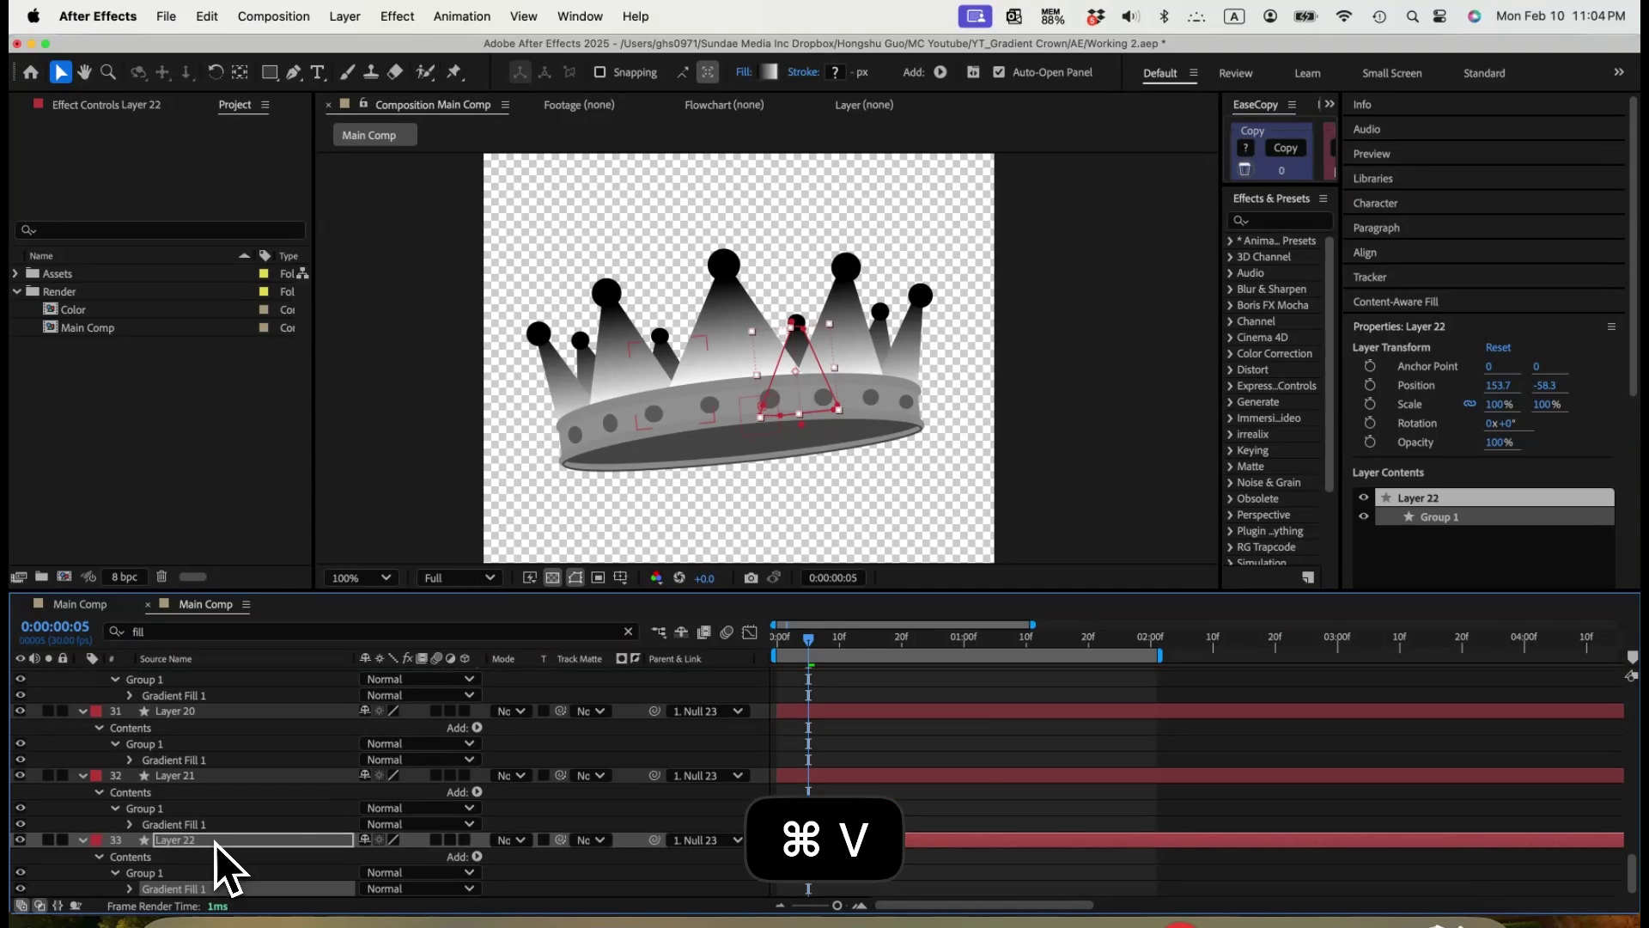
Give the central ball (Layer 33) a black-to-white linear gradient fill running vertically, light at its top and dark at its bottom.
{"action": "left_click", "coordinate": [722, 265]}
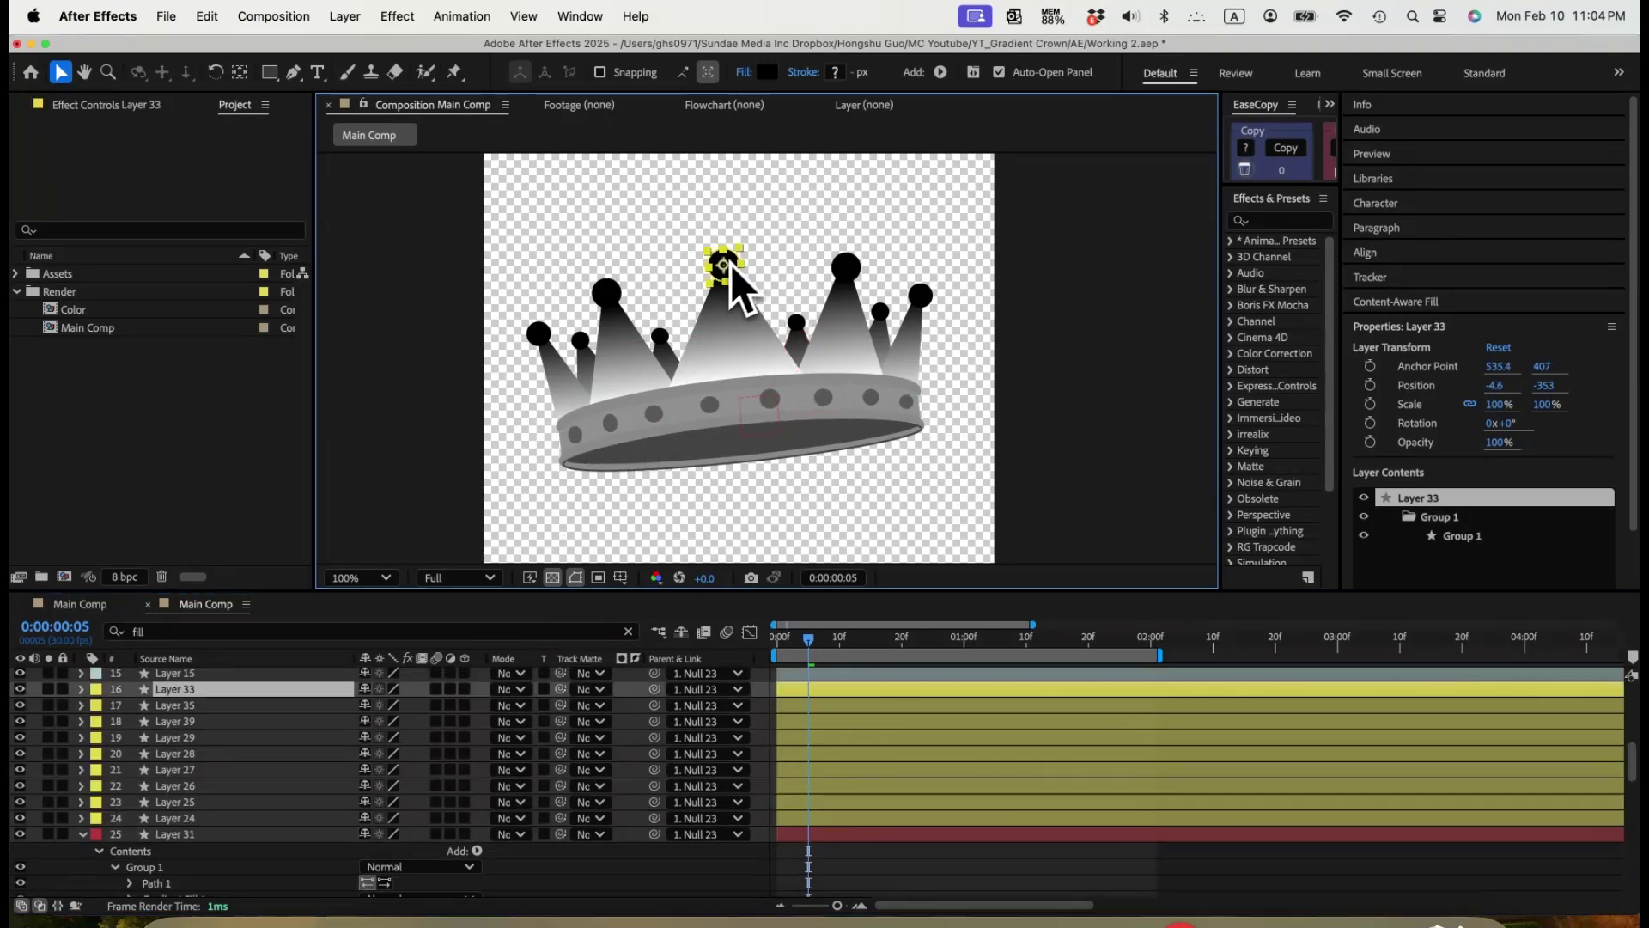
{"action": "key", "text": "super+equal"}
{"action": "left_click_drag", "start_coordinate": [726, 236], "coordinate": [727, 307]}
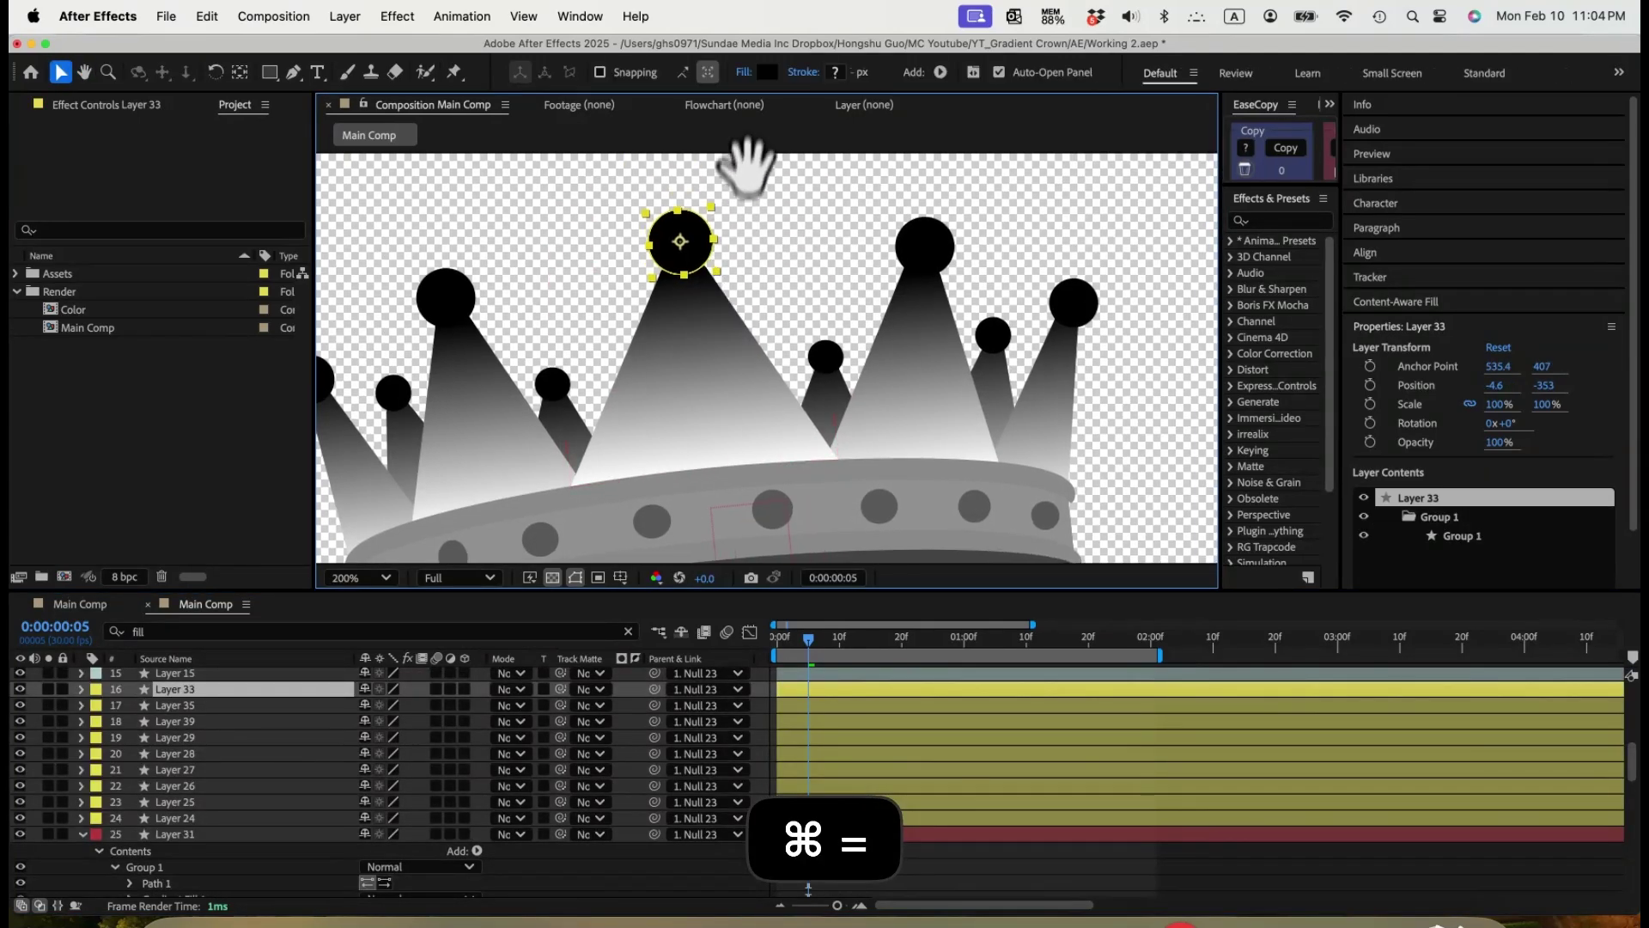
{"action": "left_click", "coordinate": [744, 72]}
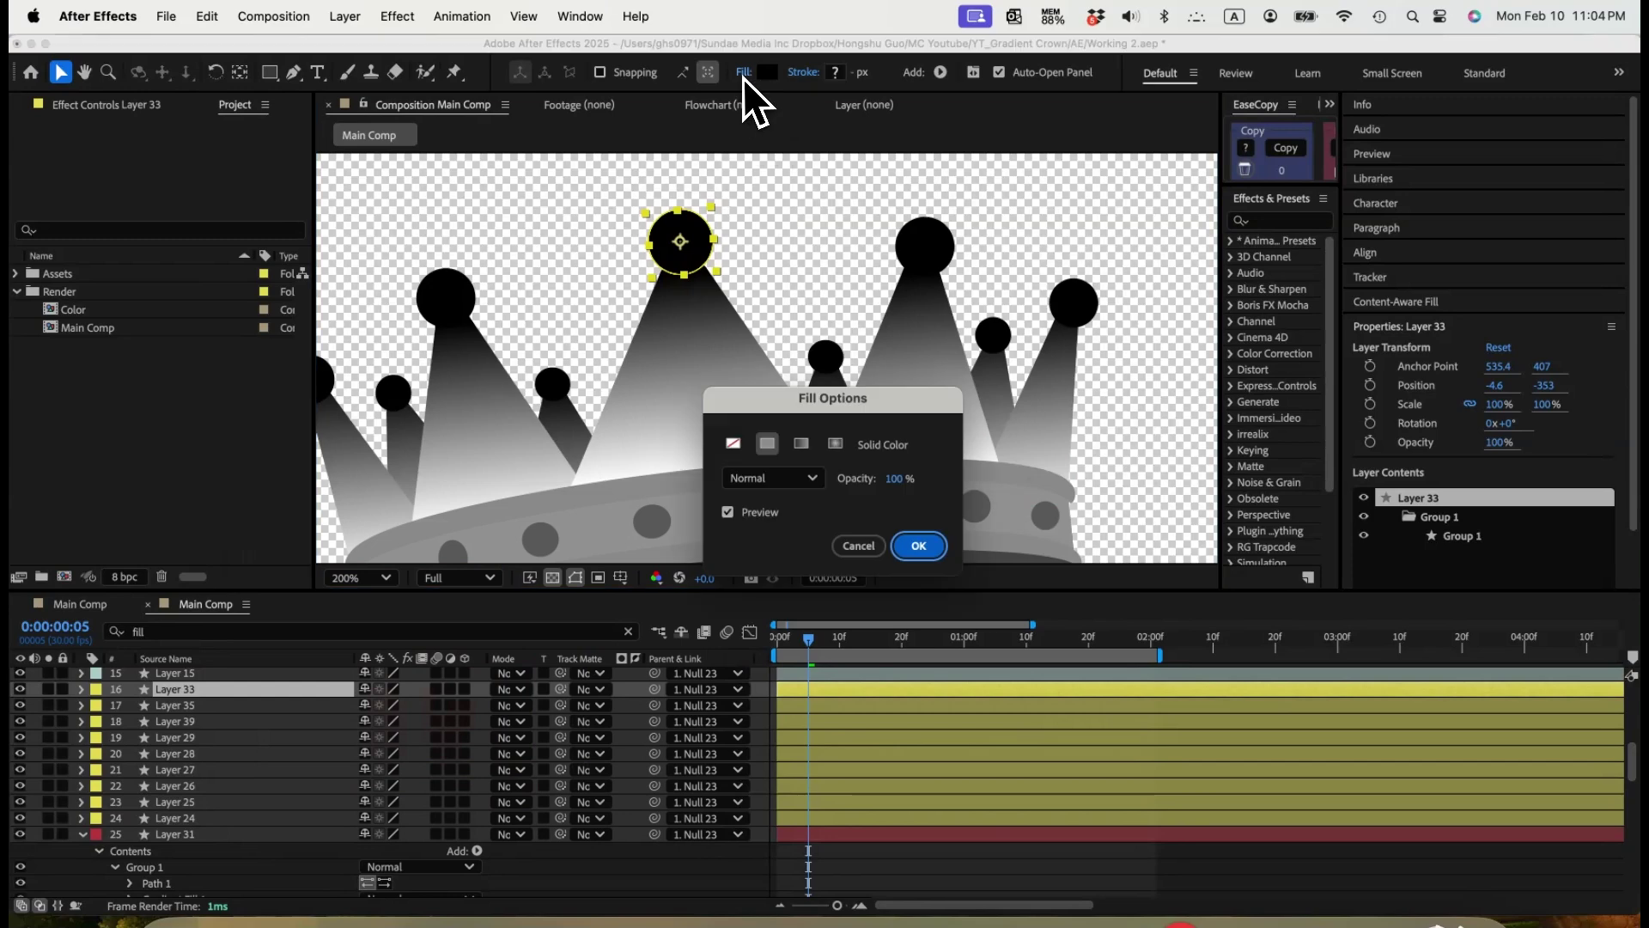
{"action": "left_click", "coordinate": [800, 443]}
{"action": "left_click", "coordinate": [918, 546]}
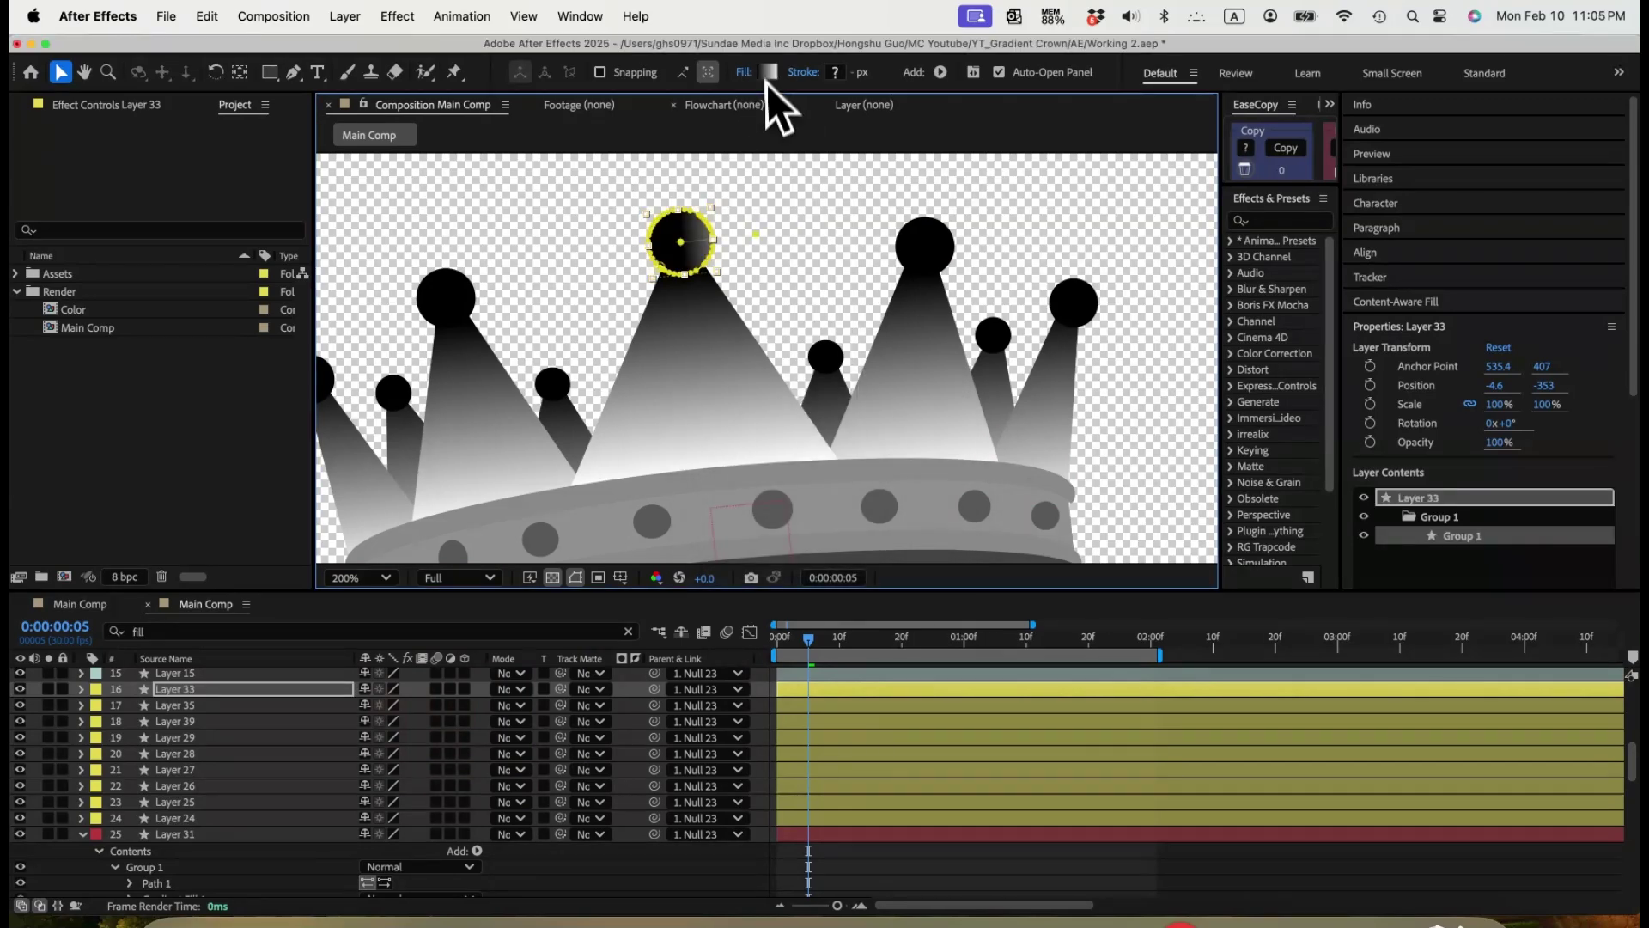
{"action": "left_click", "coordinate": [770, 73]}
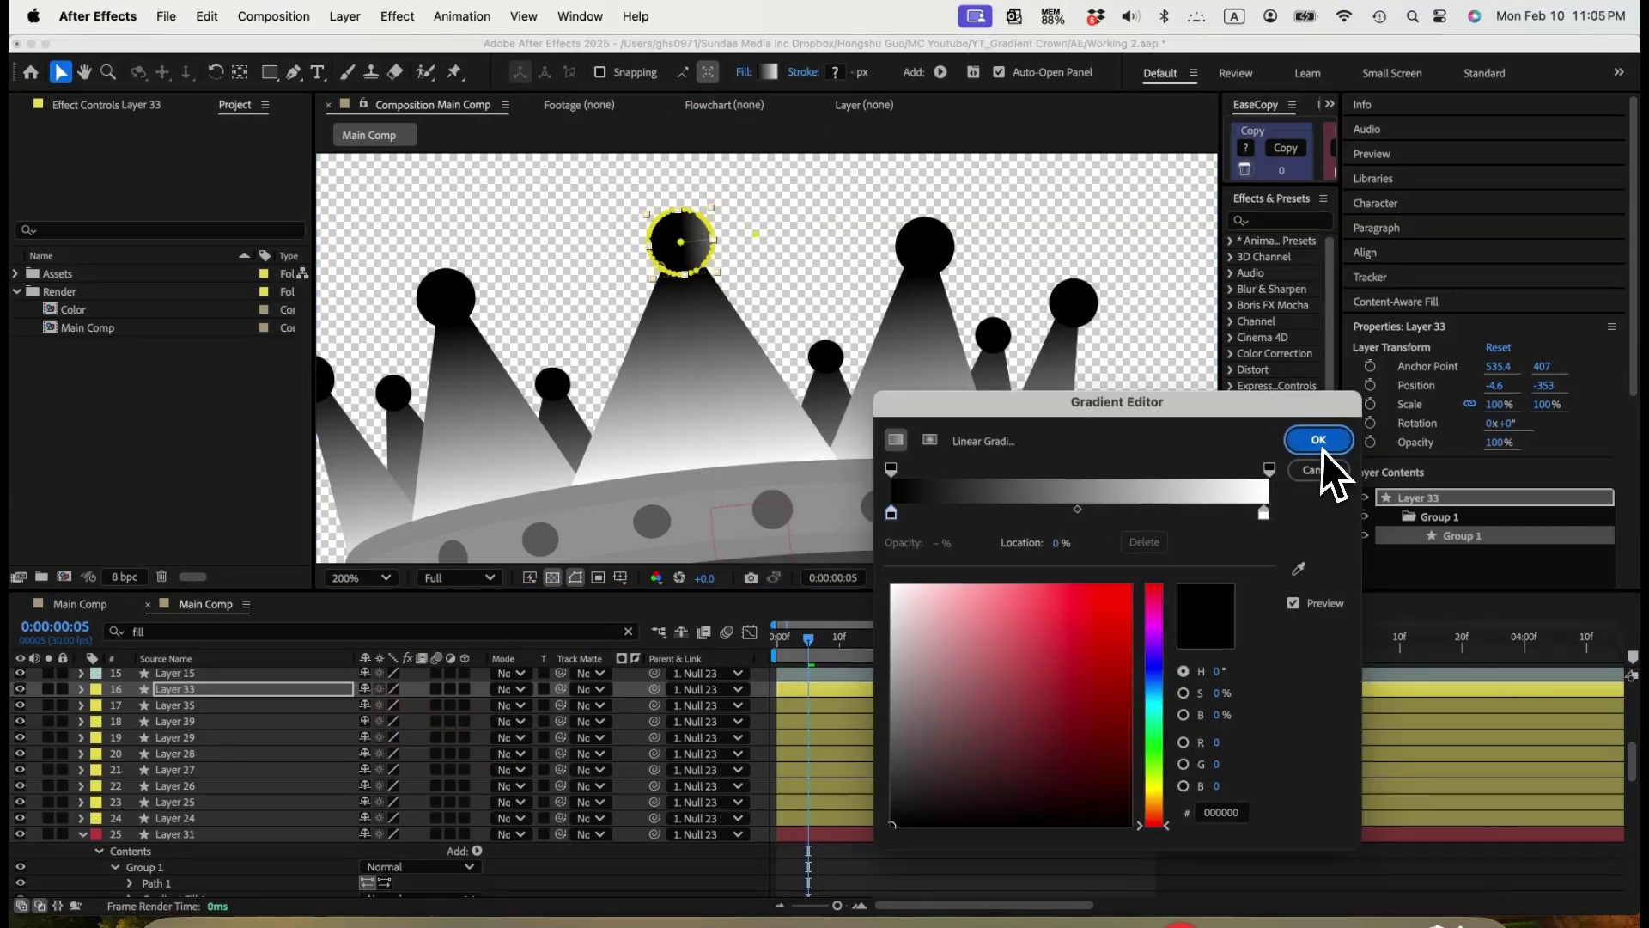
{"action": "left_click", "coordinate": [1318, 441]}
{"action": "left_click_drag", "start_coordinate": [755, 234], "coordinate": [685, 292]}
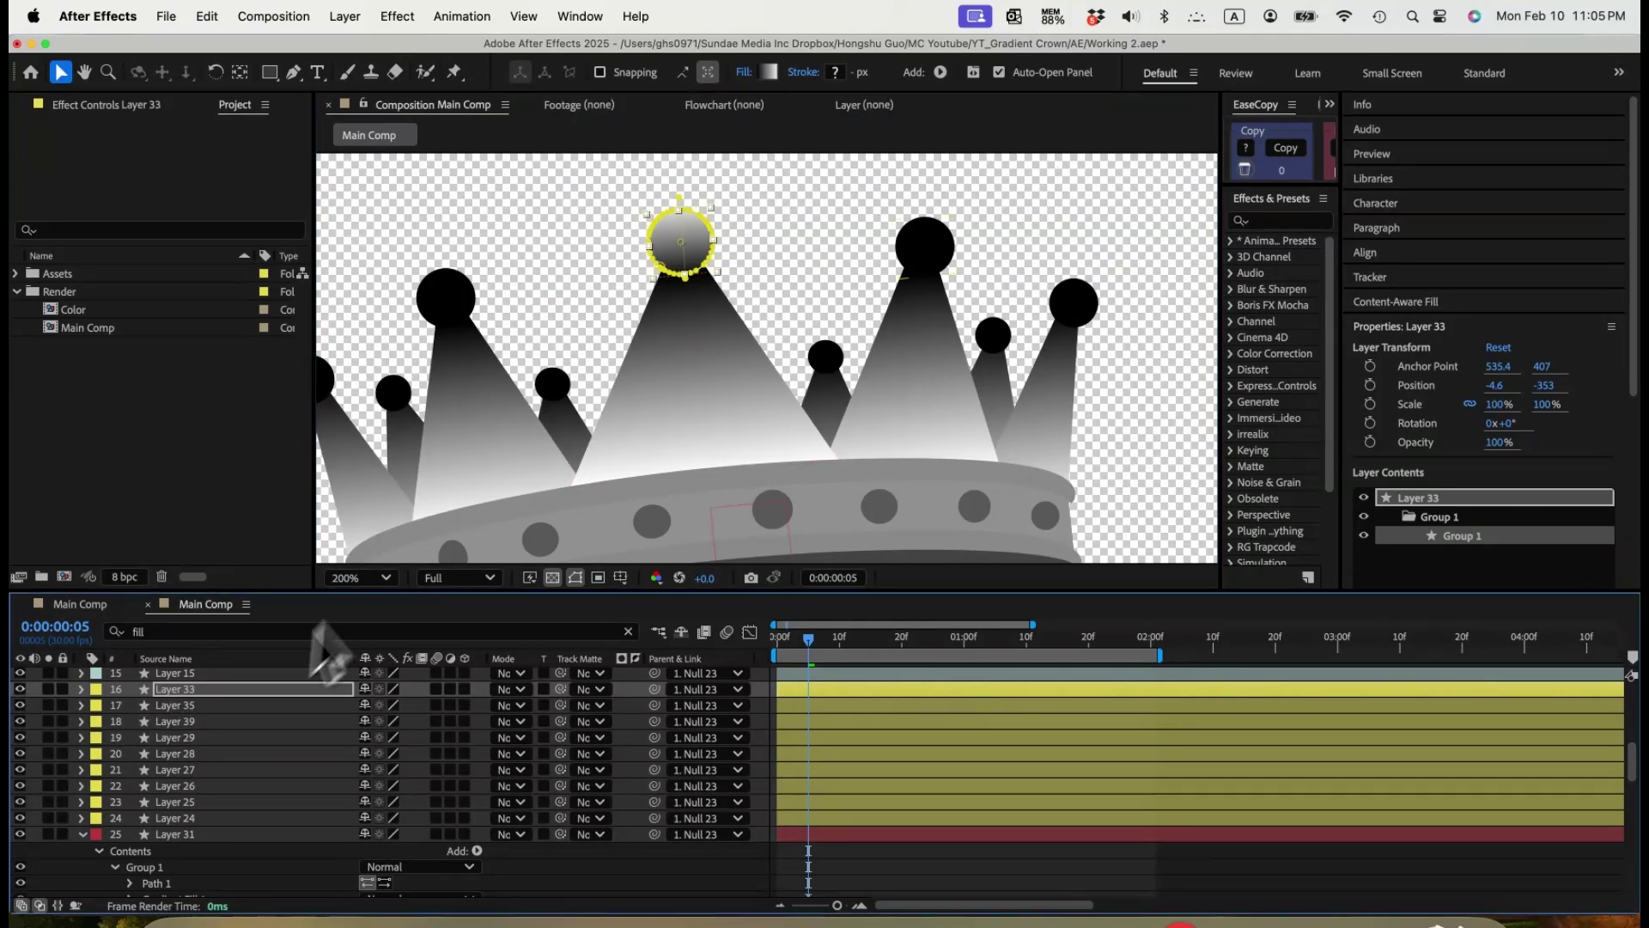
Expand Layer 33's contents down to the nested Group 1 and copy its Gradient Fill 1.
{"action": "left_click", "coordinate": [201, 692]}
{"action": "left_click", "coordinate": [76, 694]}
{"action": "left_click", "coordinate": [80, 691]}
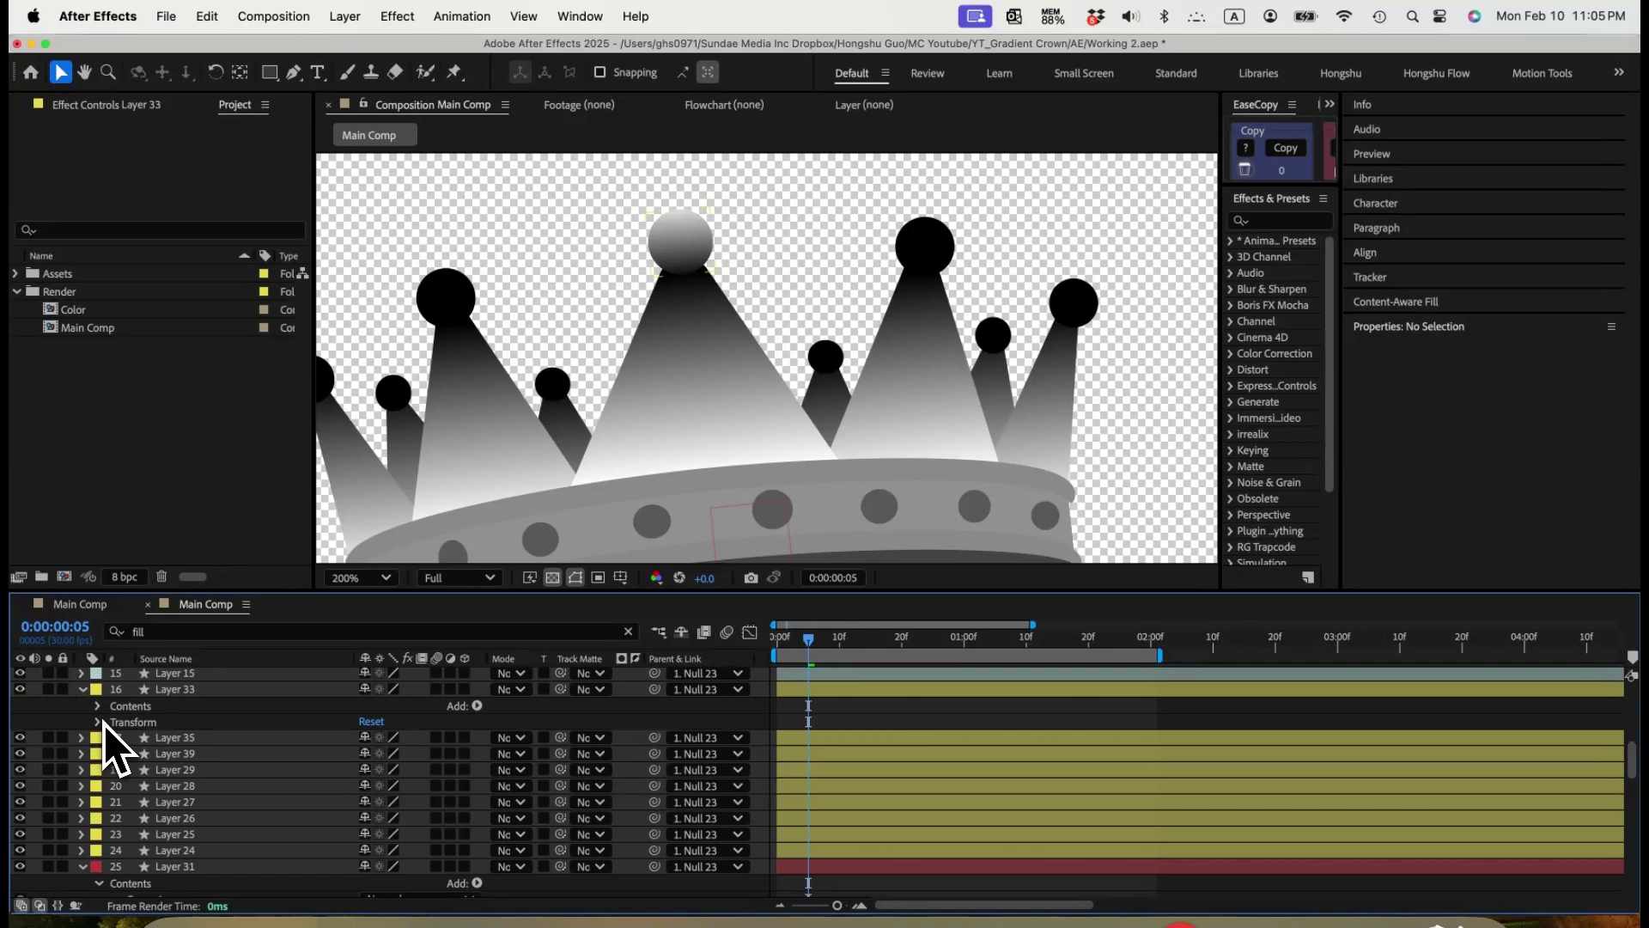
{"action": "left_click", "coordinate": [100, 708]}
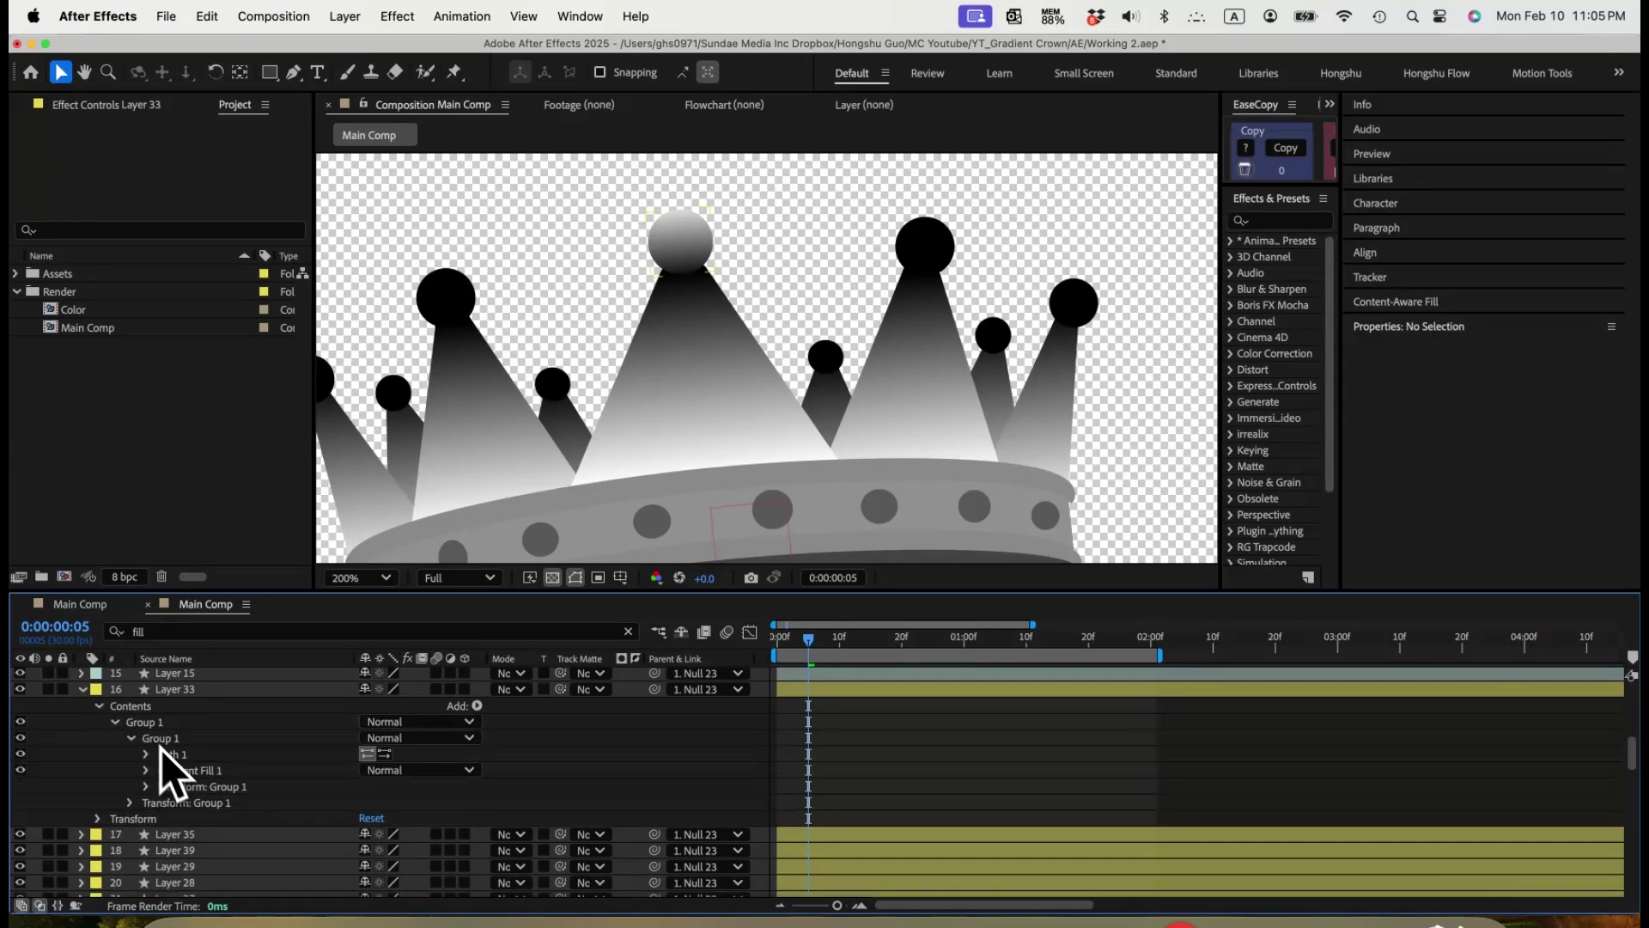
{"action": "left_click", "coordinate": [178, 773]}
{"action": "key", "text": "super+c"}
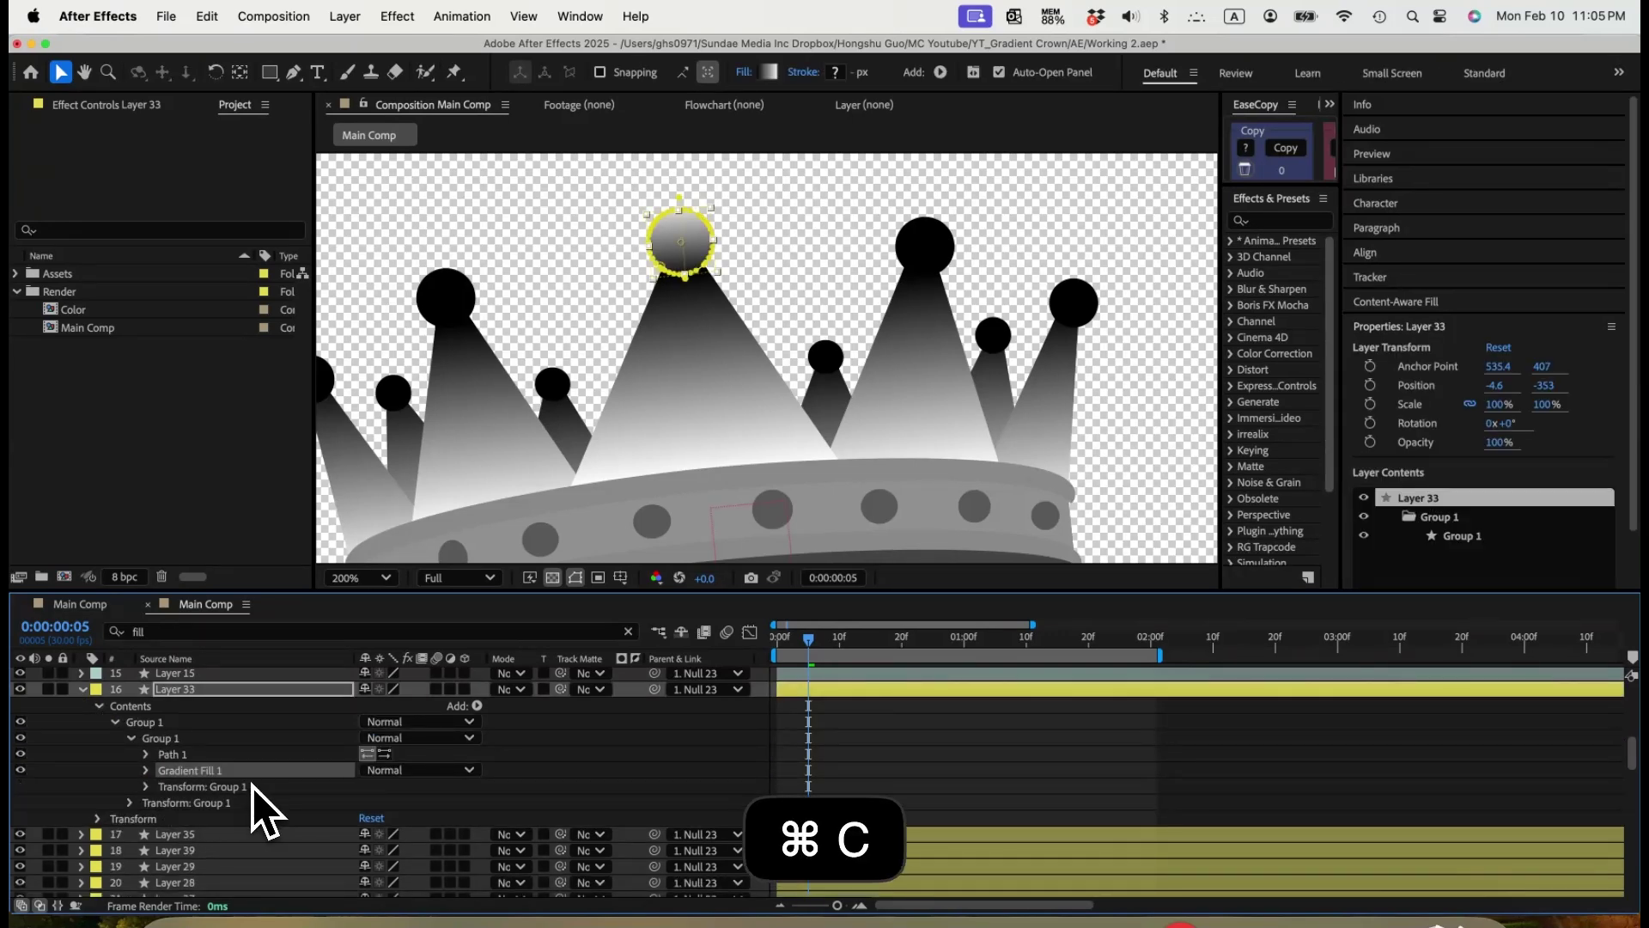
Select the other ball layers, Layer 35 through Layer 24, and filter by "fill" to expose their fills.
{"action": "left_click", "coordinate": [213, 832]}
{"action": "scroll", "coordinate": [257, 824], "scroll_direction": "down", "scroll_amount": 3}
{"action": "left_click", "coordinate": [193, 797], "text": "shift"}
{"action": "left_click", "coordinate": [182, 808], "text": "shift"}
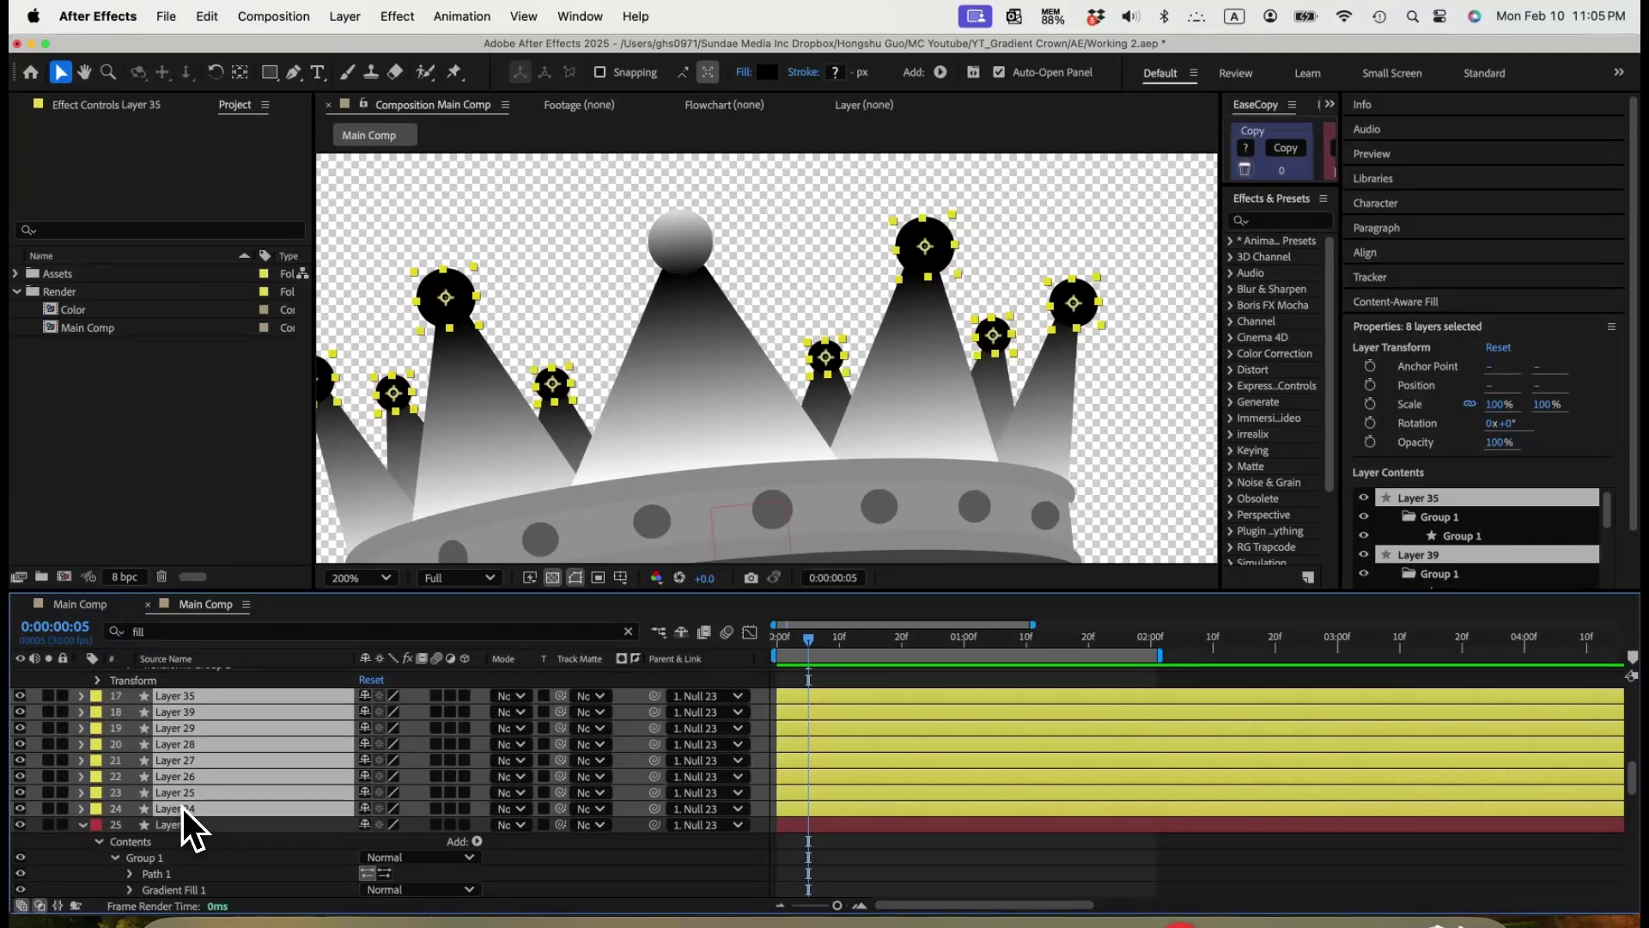
{"action": "left_click_drag", "start_coordinate": [172, 634], "coordinate": [101, 637]}
{"action": "type", "text": "fi"}
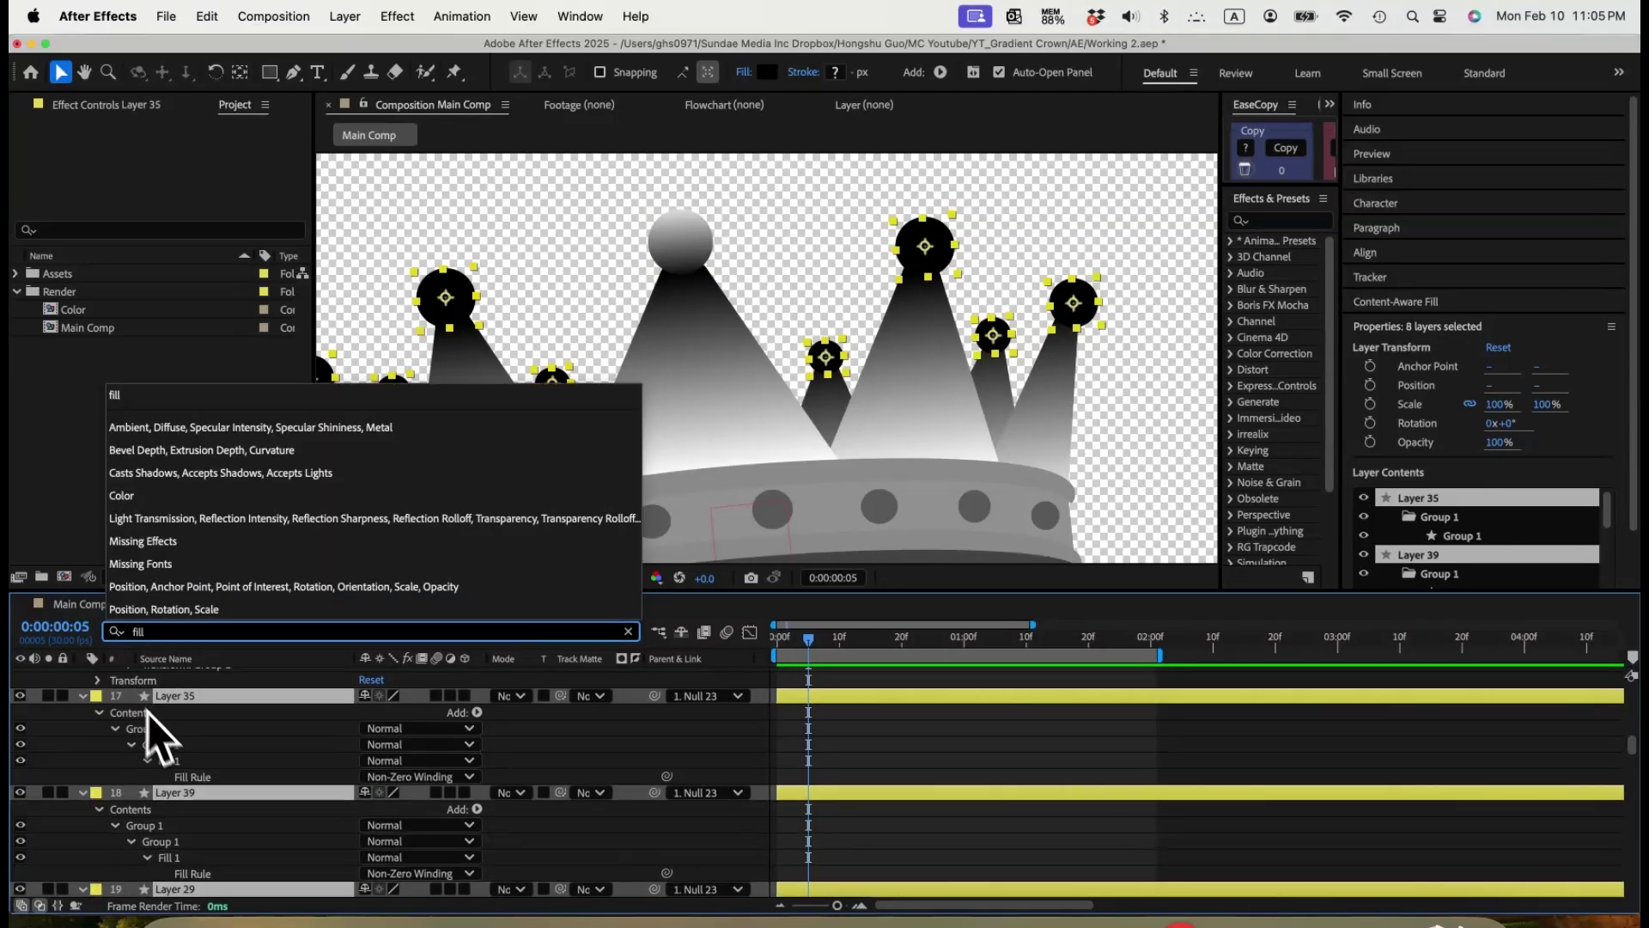
{"action": "scroll", "coordinate": [183, 752], "scroll_direction": "up", "scroll_amount": 4}
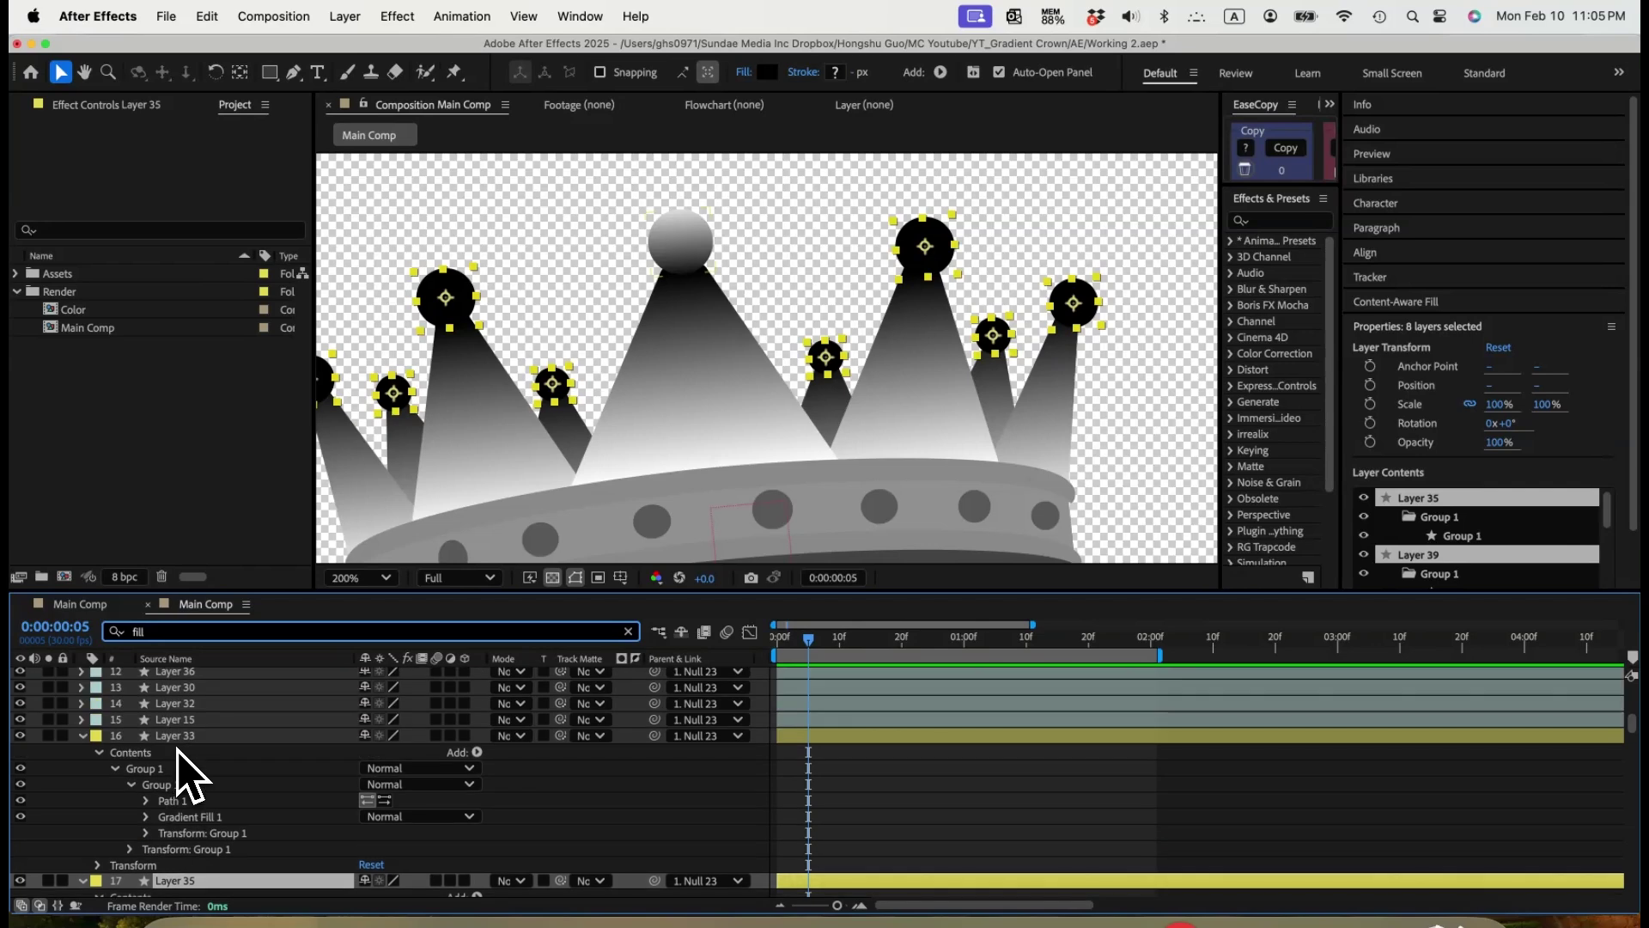
Replace the solid fill of the ball in Layer 35 with the copied gradient fill.
{"action": "scroll", "coordinate": [186, 748], "scroll_direction": "down", "scroll_amount": 3}
{"action": "left_click", "coordinate": [177, 778]}
{"action": "key", "text": "BackSpace"}
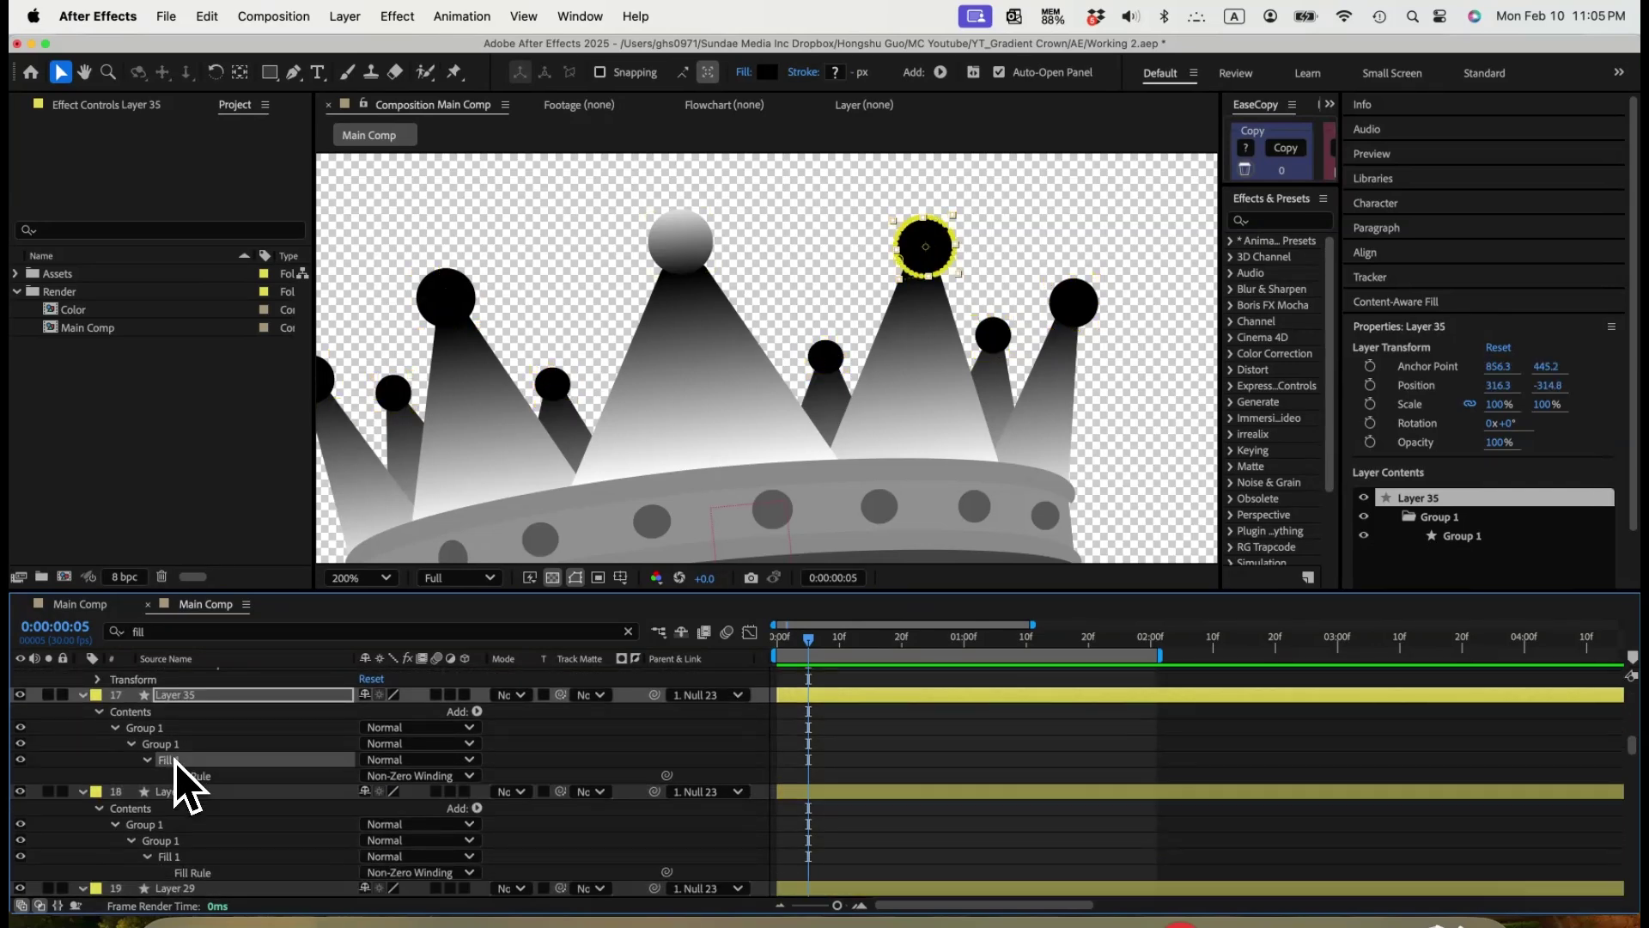
{"action": "key", "text": "super+v"}
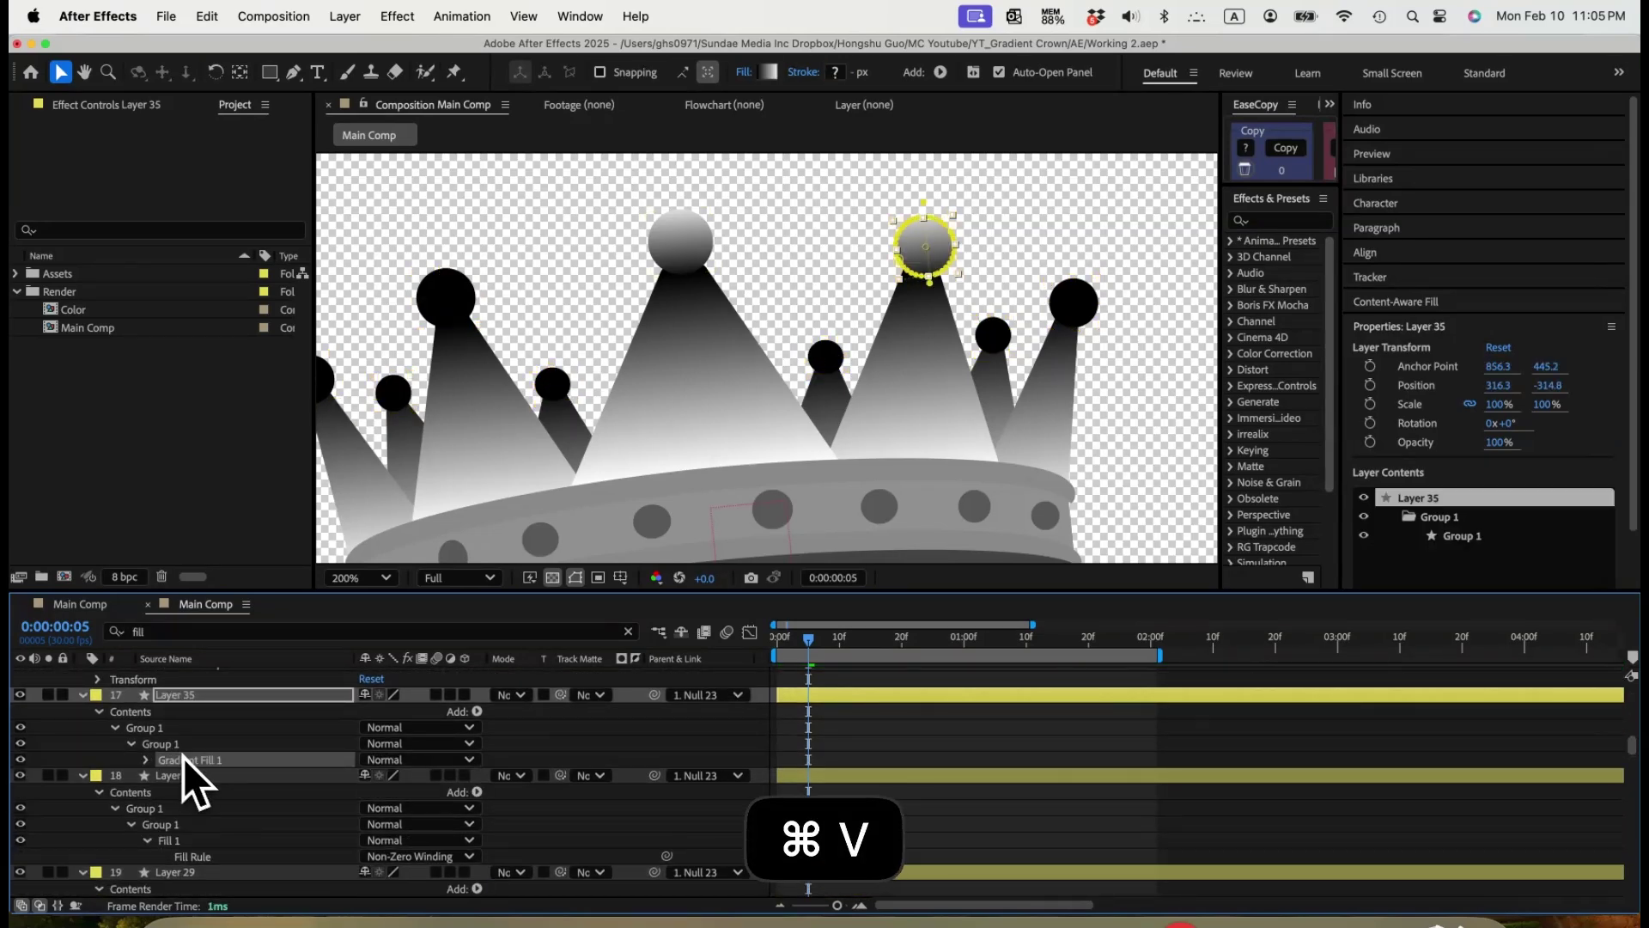
Replace the solid fills of the balls in Layer 39 and Layer 29 with the copied gradient fill.
{"action": "scroll", "coordinate": [189, 755], "scroll_direction": "down", "scroll_amount": 2}
{"action": "left_click", "coordinate": [172, 783]}
{"action": "key", "text": "BackSpace"}
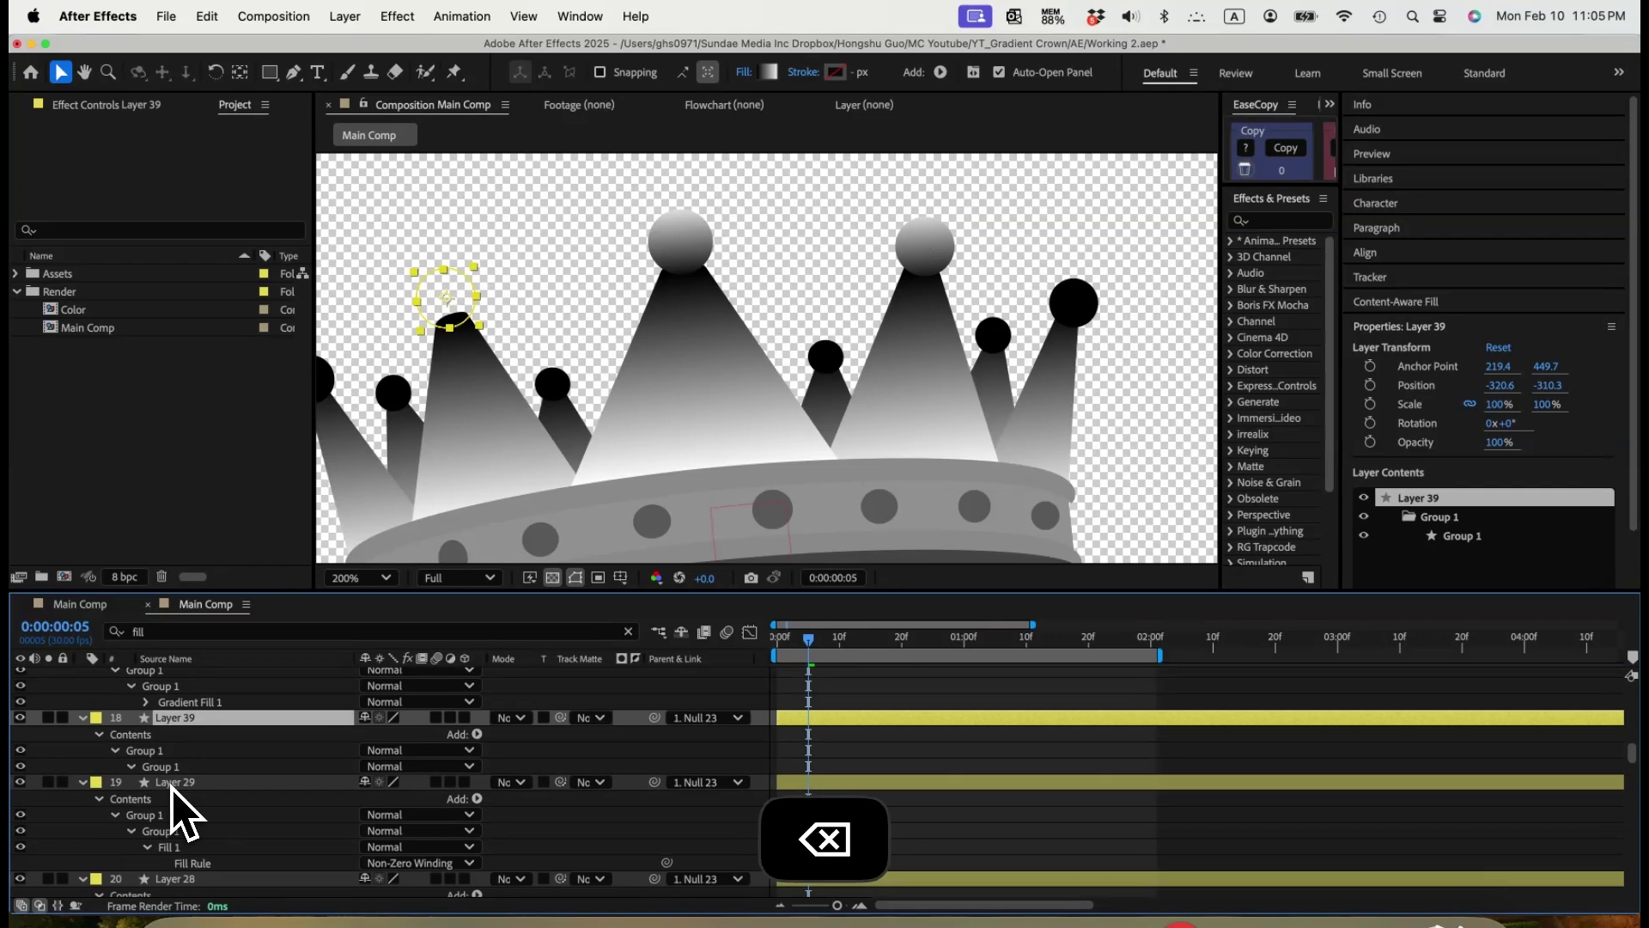
{"action": "key", "text": "super+v"}
{"action": "scroll", "coordinate": [189, 786], "scroll_direction": "down", "scroll_amount": 3}
{"action": "left_click", "coordinate": [172, 778]}
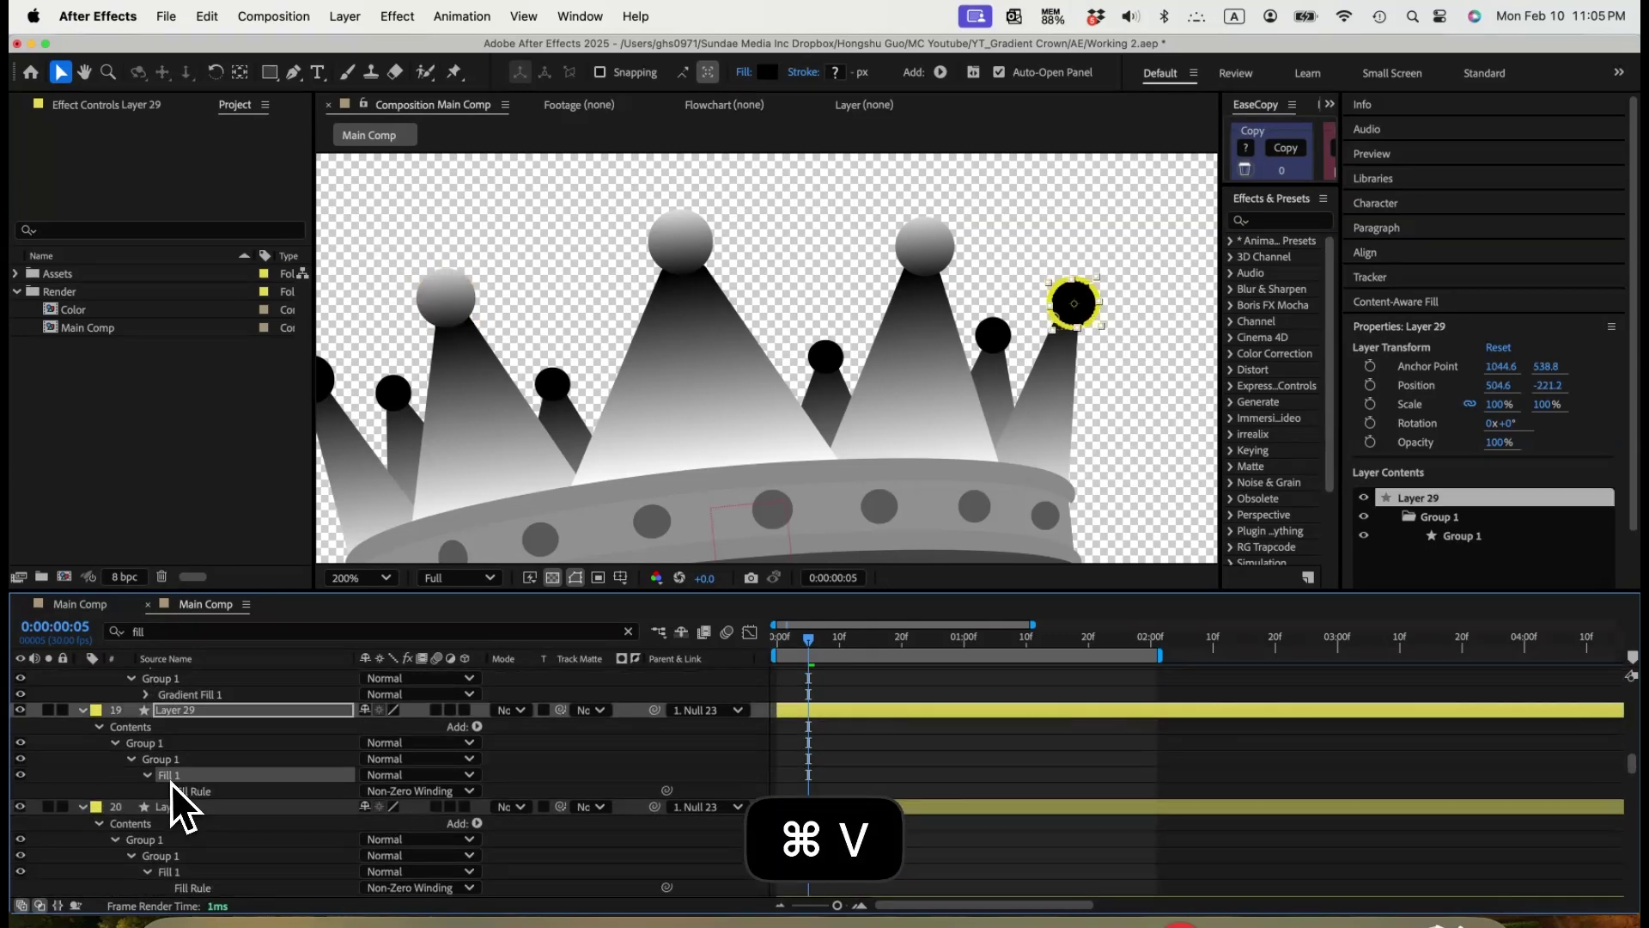
{"action": "key", "text": "BackSpace"}
{"action": "left_click", "coordinate": [177, 761]}
{"action": "key", "text": "super+v"}
Replace the solid fills of the balls in Layer 28 and Layer 27 with the copied gradient fill.
{"action": "left_click", "coordinate": [172, 855]}
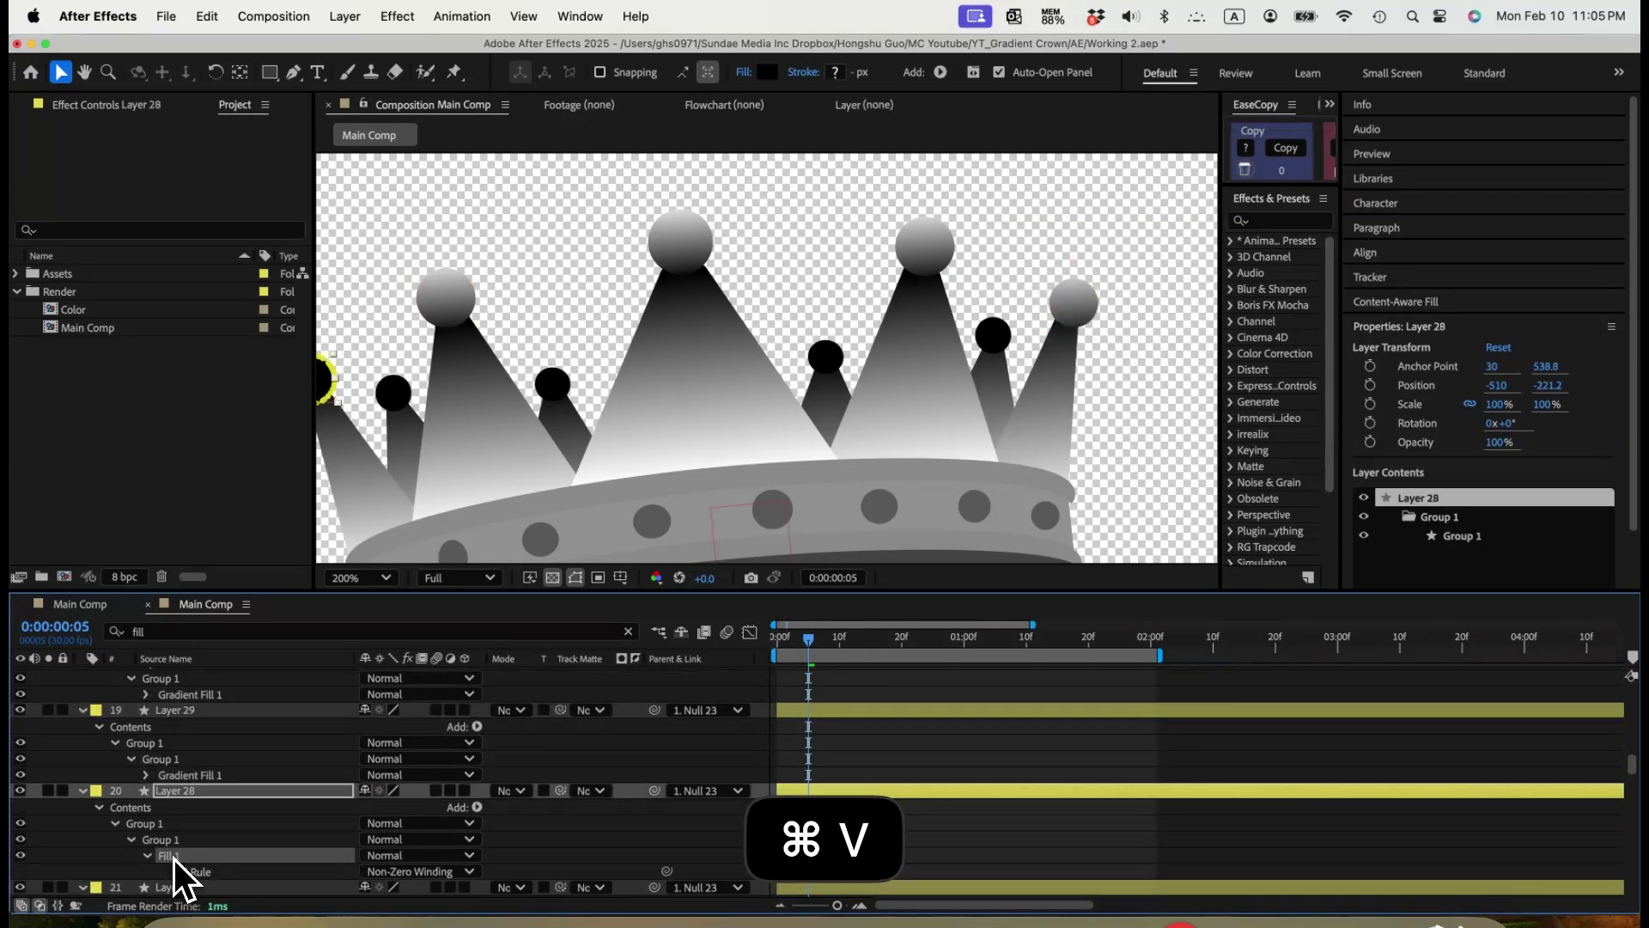
{"action": "key", "text": "BackSpace"}
{"action": "left_click", "coordinate": [168, 839]}
{"action": "key", "text": "super+v"}
{"action": "scroll", "coordinate": [206, 837], "scroll_direction": "down", "scroll_amount": 2}
{"action": "left_click", "coordinate": [177, 846]}
{"action": "key", "text": "BackSpace"}
{"action": "left_click", "coordinate": [174, 828]}
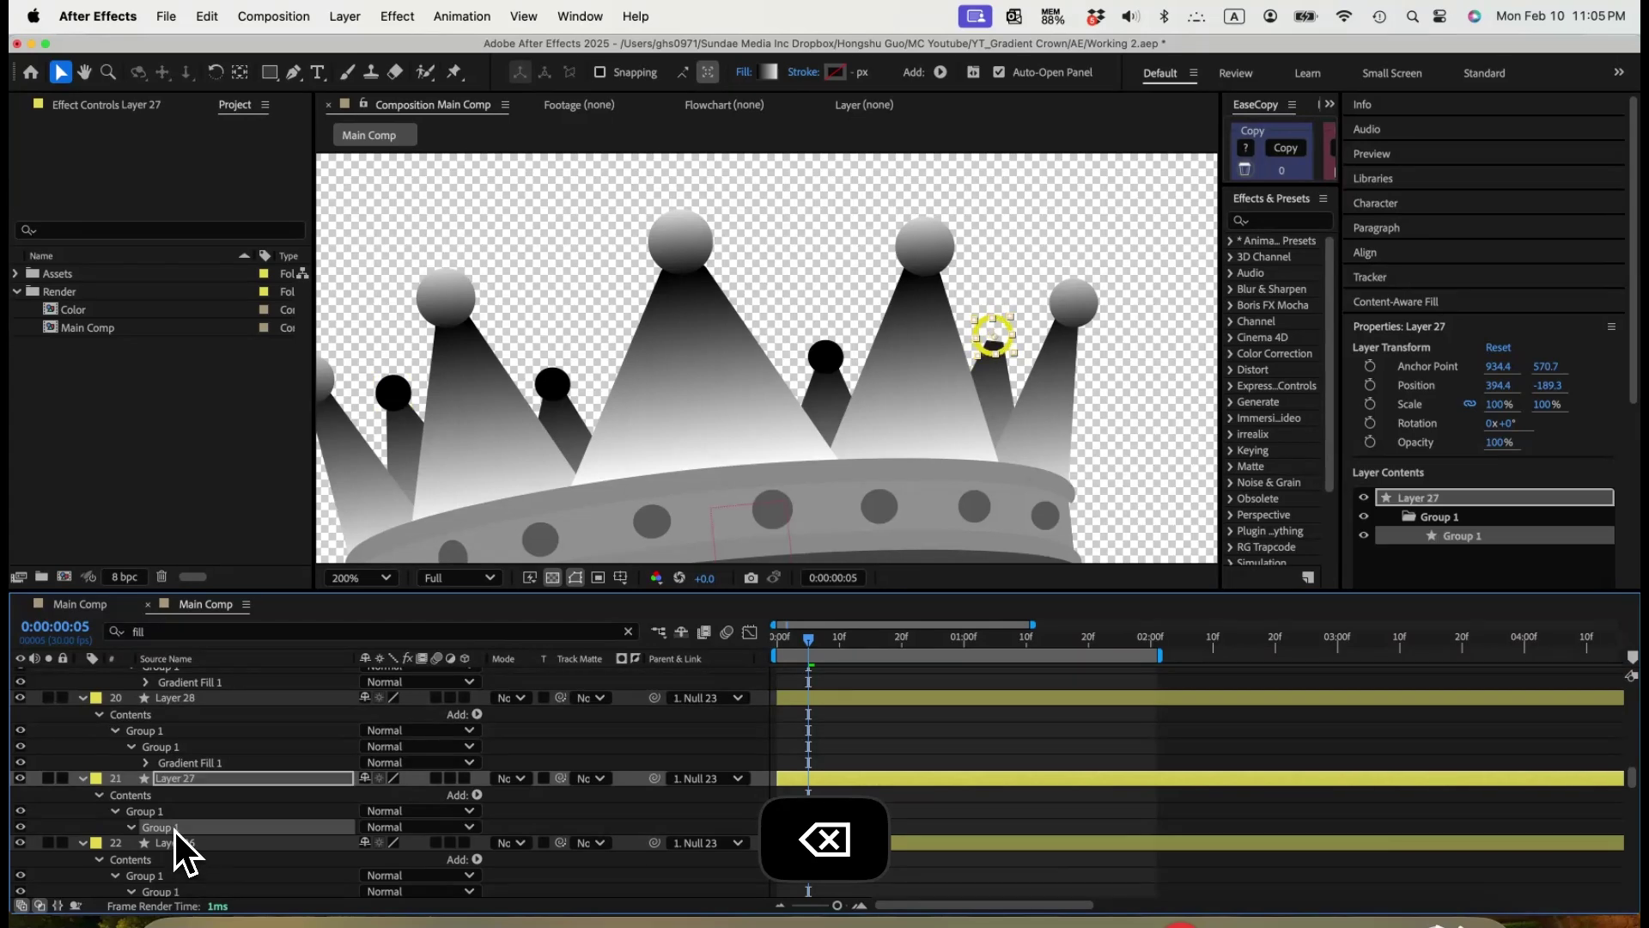
{"action": "key", "text": "super+v"}
Replace the solid fills of the three remaining small balls, ending with Layer 24, with the copied gradient fill.
{"action": "left_click", "coordinate": [179, 814]}
{"action": "key", "text": "BackSpace"}
{"action": "key", "text": "super+v"}
{"action": "scroll", "coordinate": [182, 823], "scroll_direction": "down", "scroll_amount": 2}
{"action": "left_click", "coordinate": [180, 819]}
{"action": "key", "text": "BackSpace"}
{"action": "key", "text": "super+v"}
{"action": "scroll", "coordinate": [172, 812], "scroll_direction": "down", "scroll_amount": 3}
{"action": "left_click", "coordinate": [168, 806]}
{"action": "key", "text": "BackSpace"}
{"action": "key", "text": "super+v"}
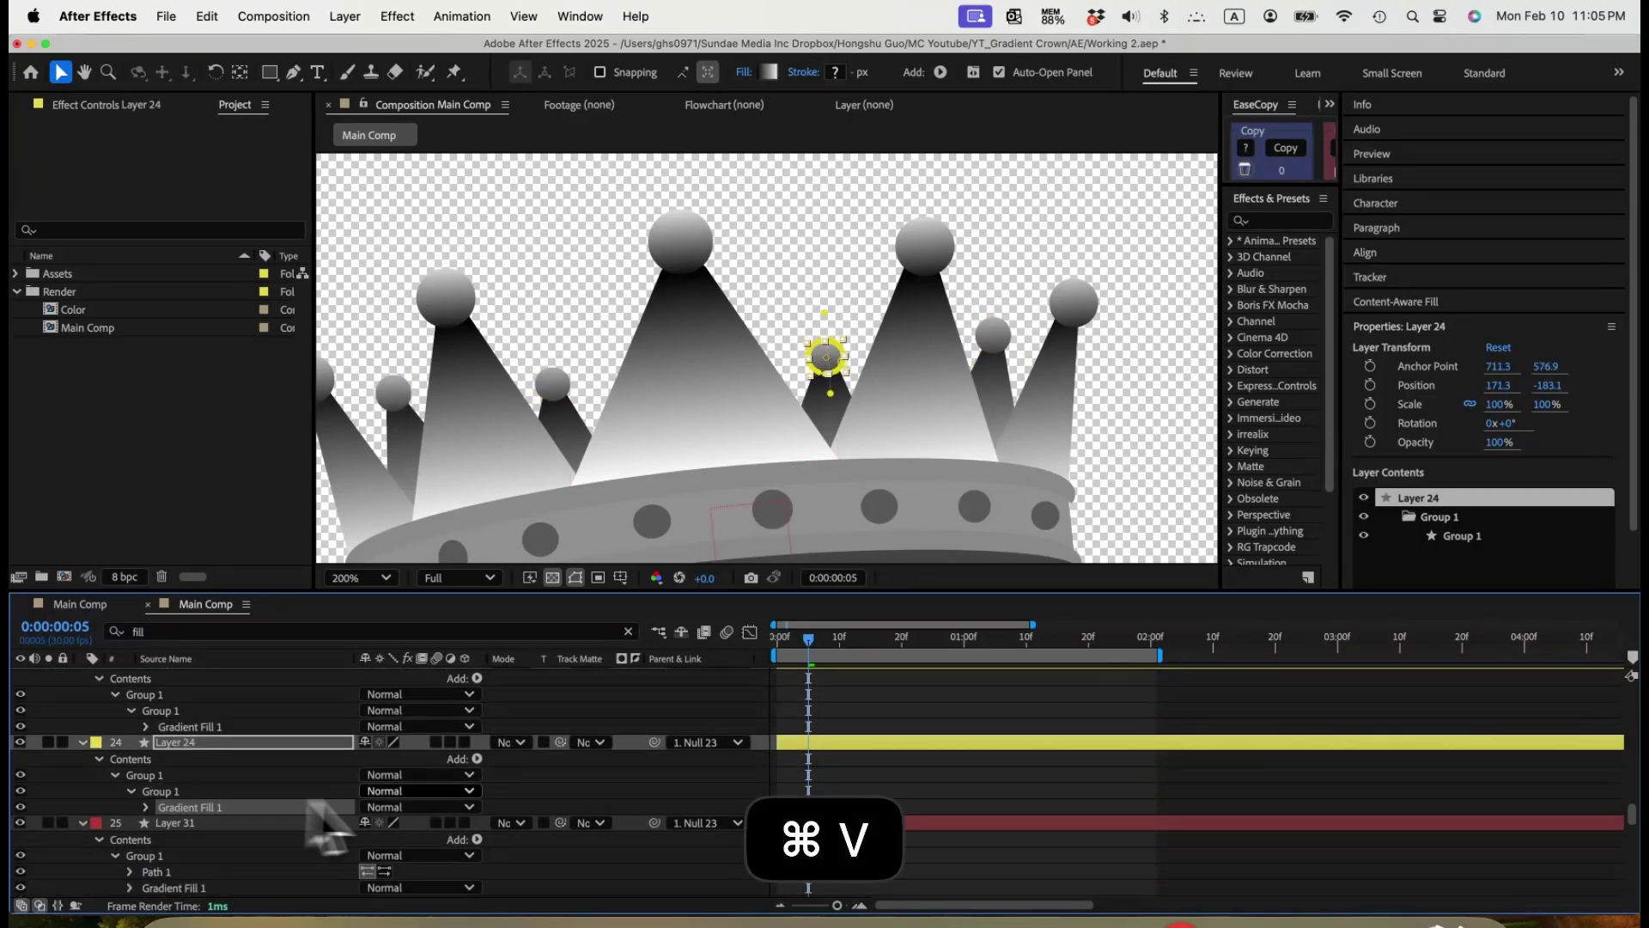
Examine Layer 15 and Layer 13 to identify which parts of the crown's base they form.
{"action": "key", "text": "super+minus"}
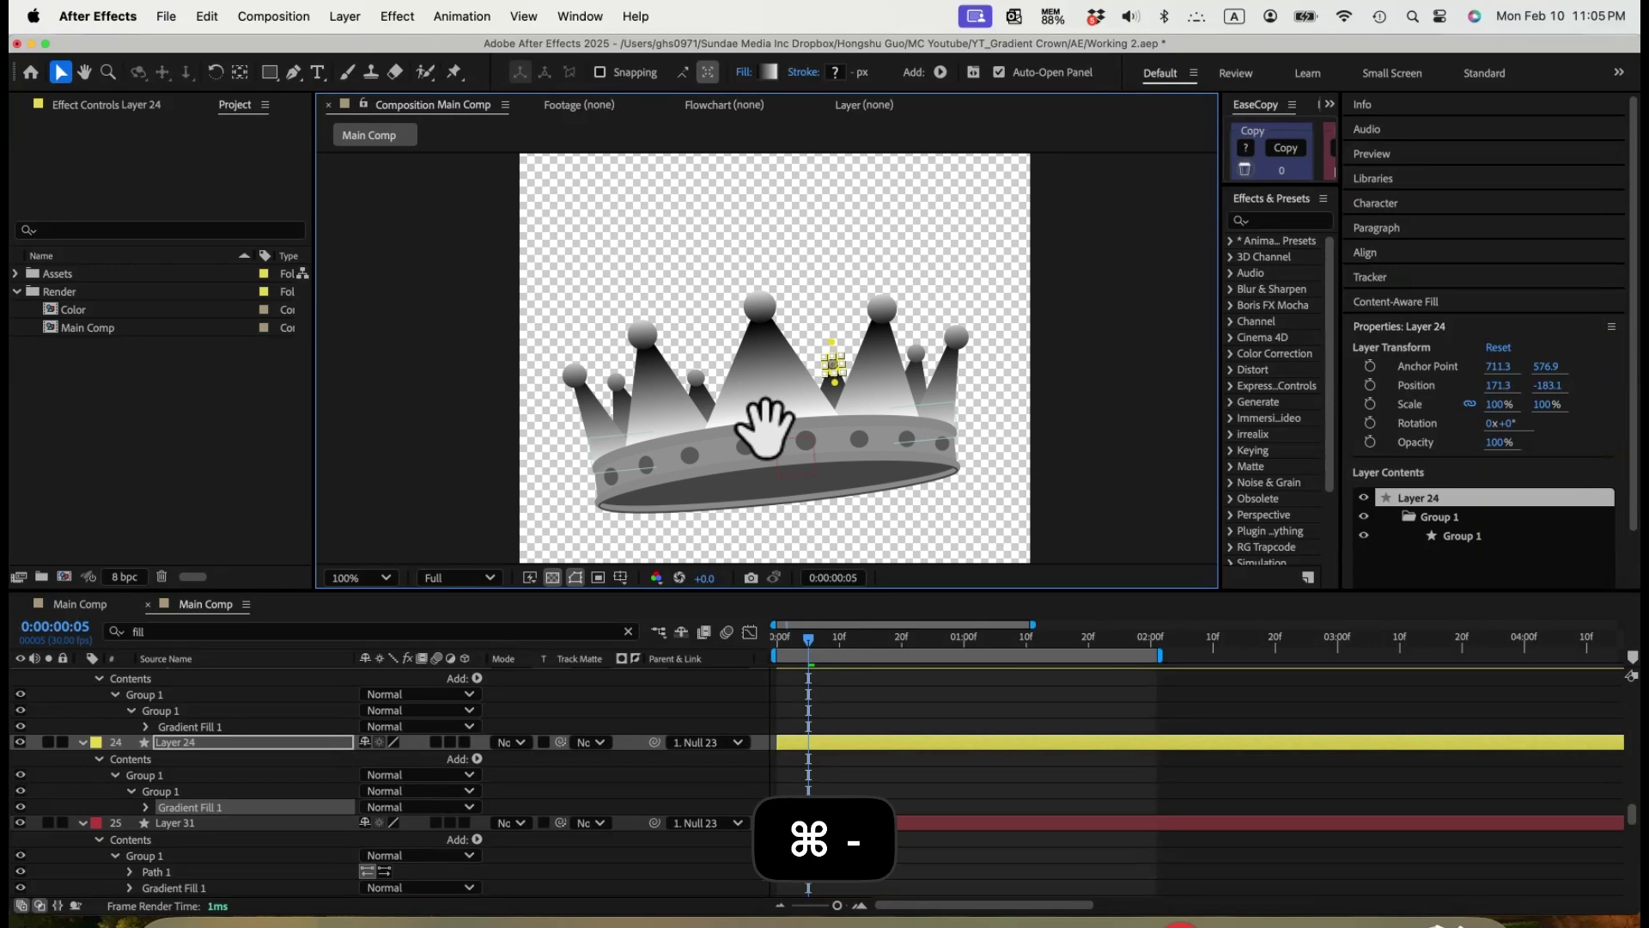
{"action": "scroll", "coordinate": [202, 790], "scroll_direction": "up", "scroll_amount": 5}
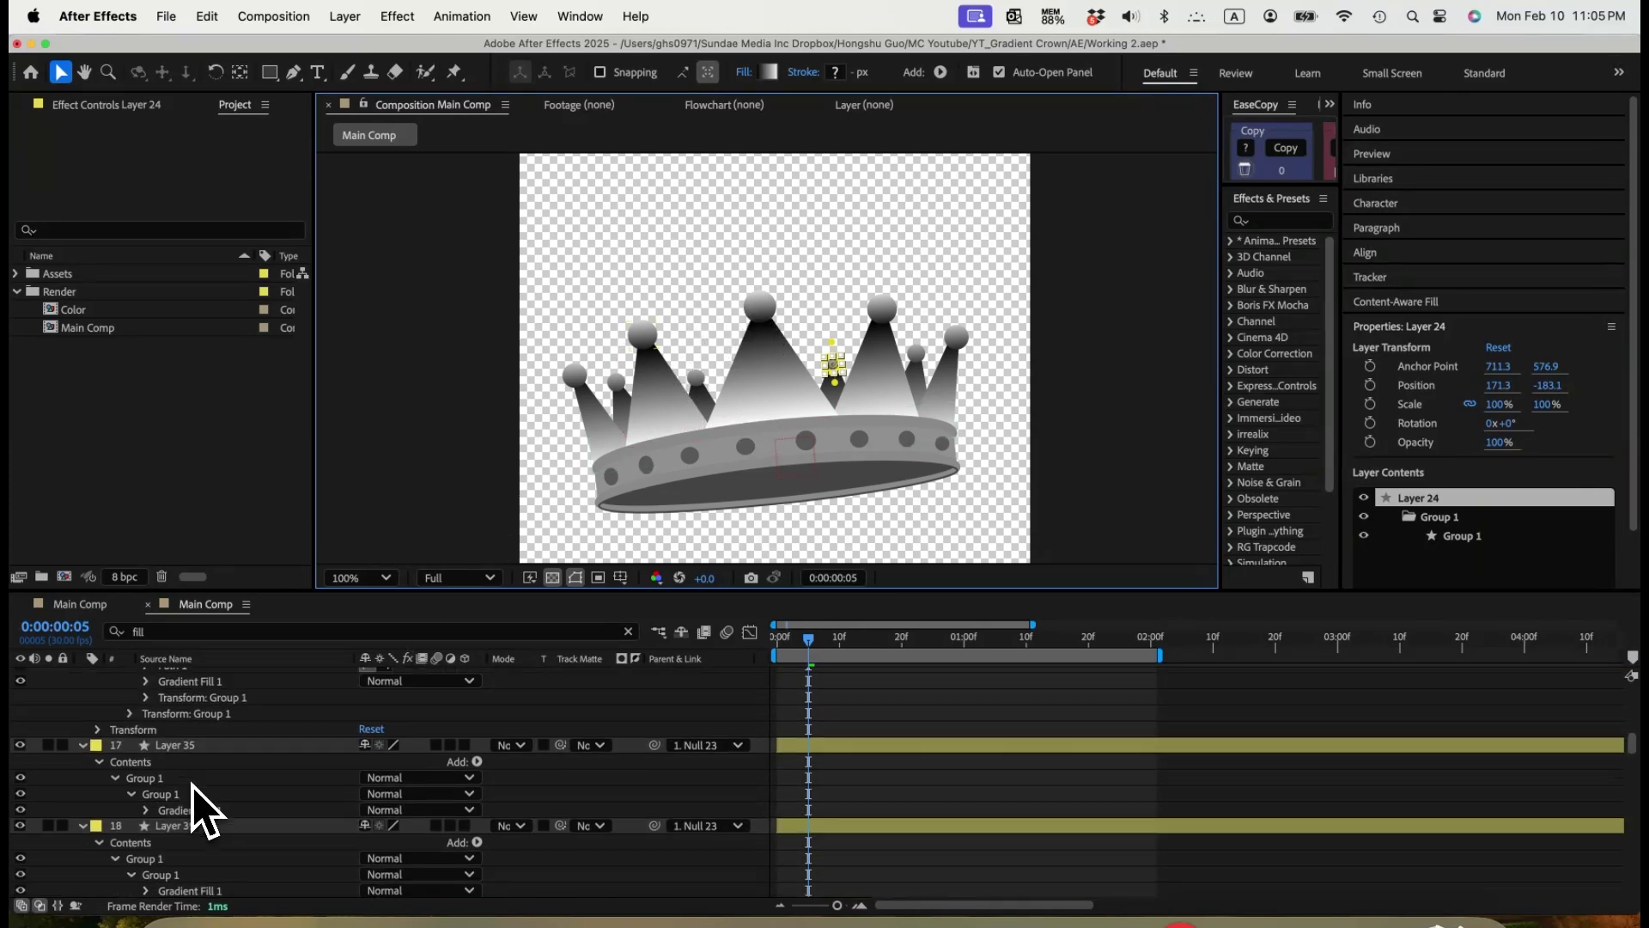
{"action": "scroll", "coordinate": [206, 812], "scroll_direction": "up", "scroll_amount": 3}
{"action": "left_click", "coordinate": [193, 811]}
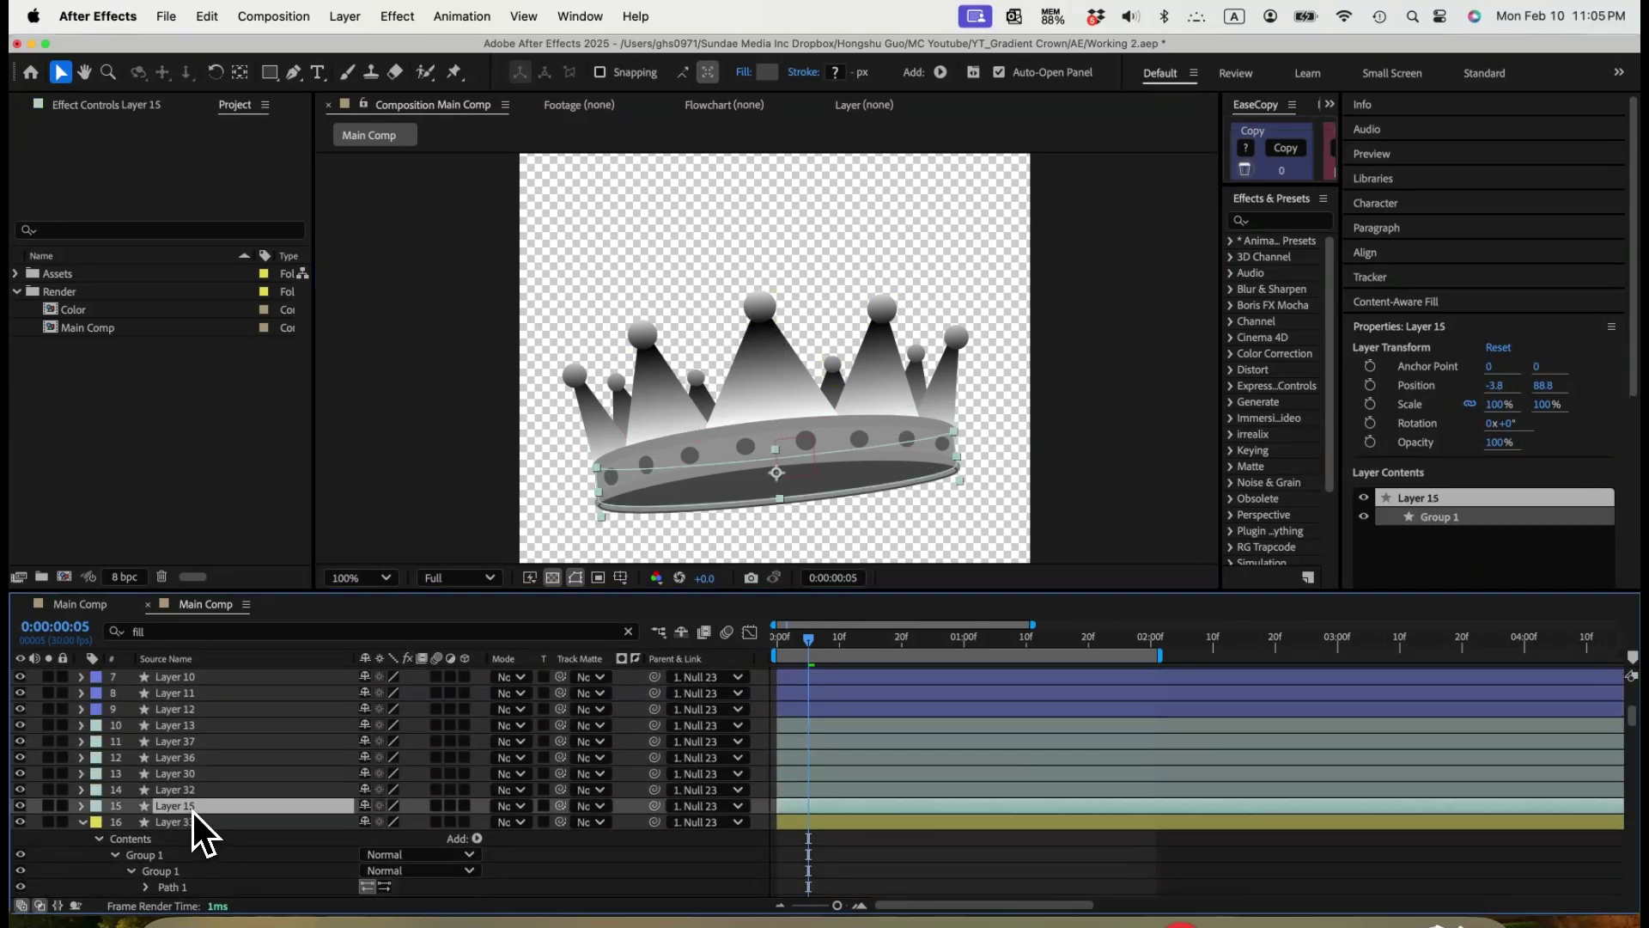
{"action": "left_click", "coordinate": [23, 807]}
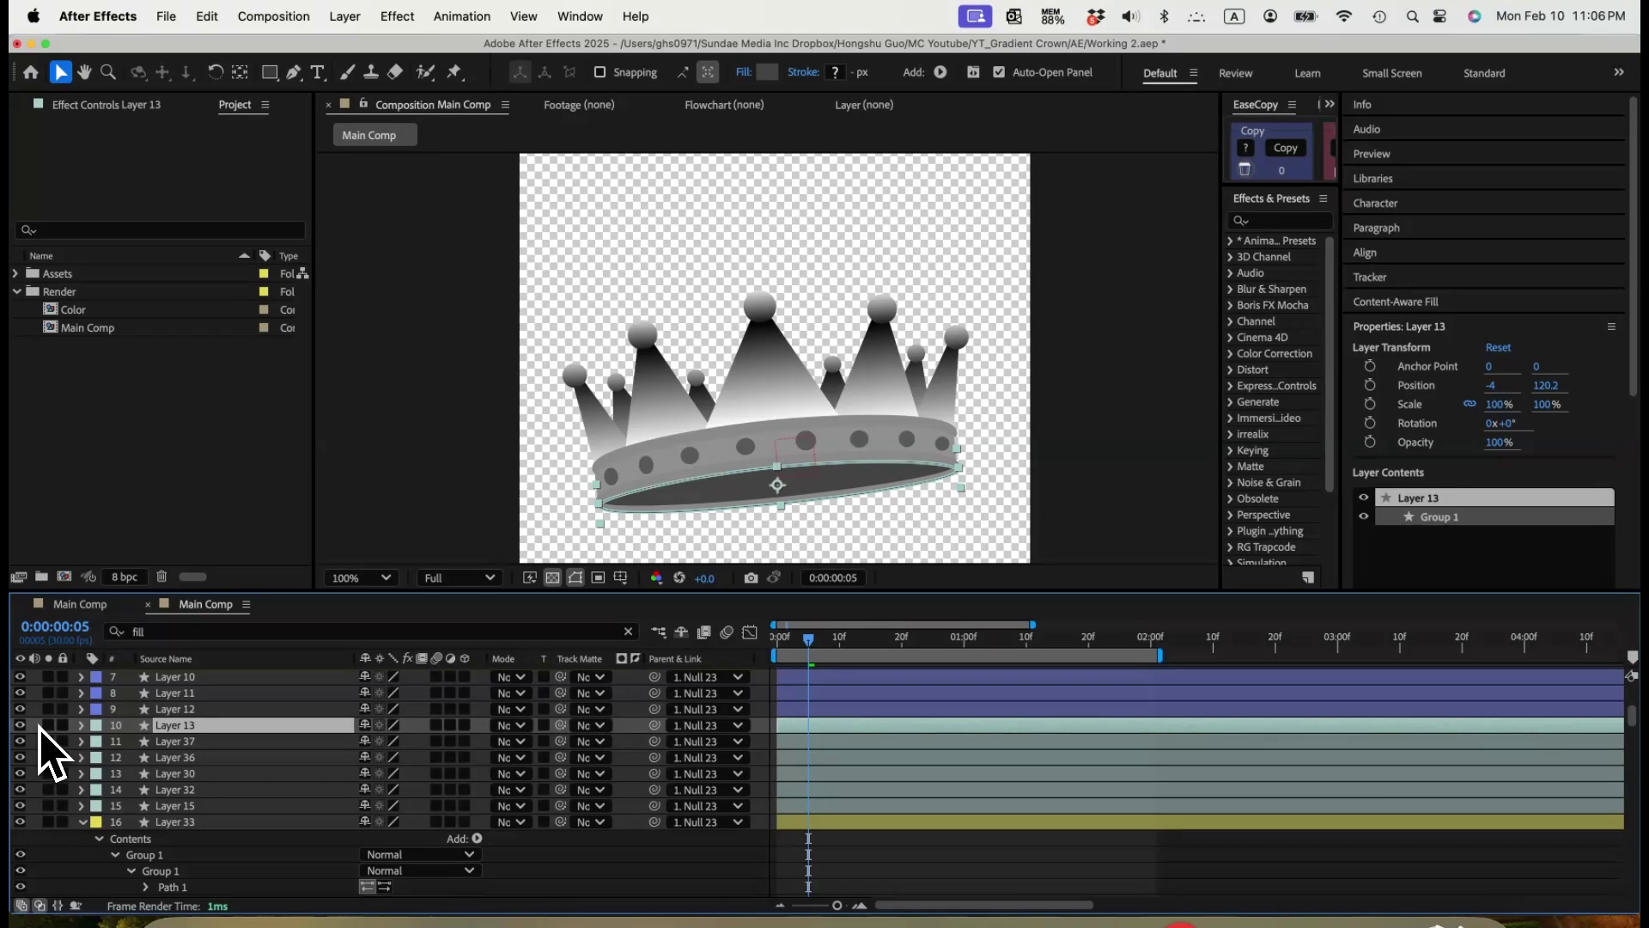
{"action": "key", "text": "super+equal"}
{"action": "key", "text": "h"}
{"action": "left_click_drag", "start_coordinate": [760, 304], "coordinate": [775, 262]}
{"action": "key", "text": "v"}
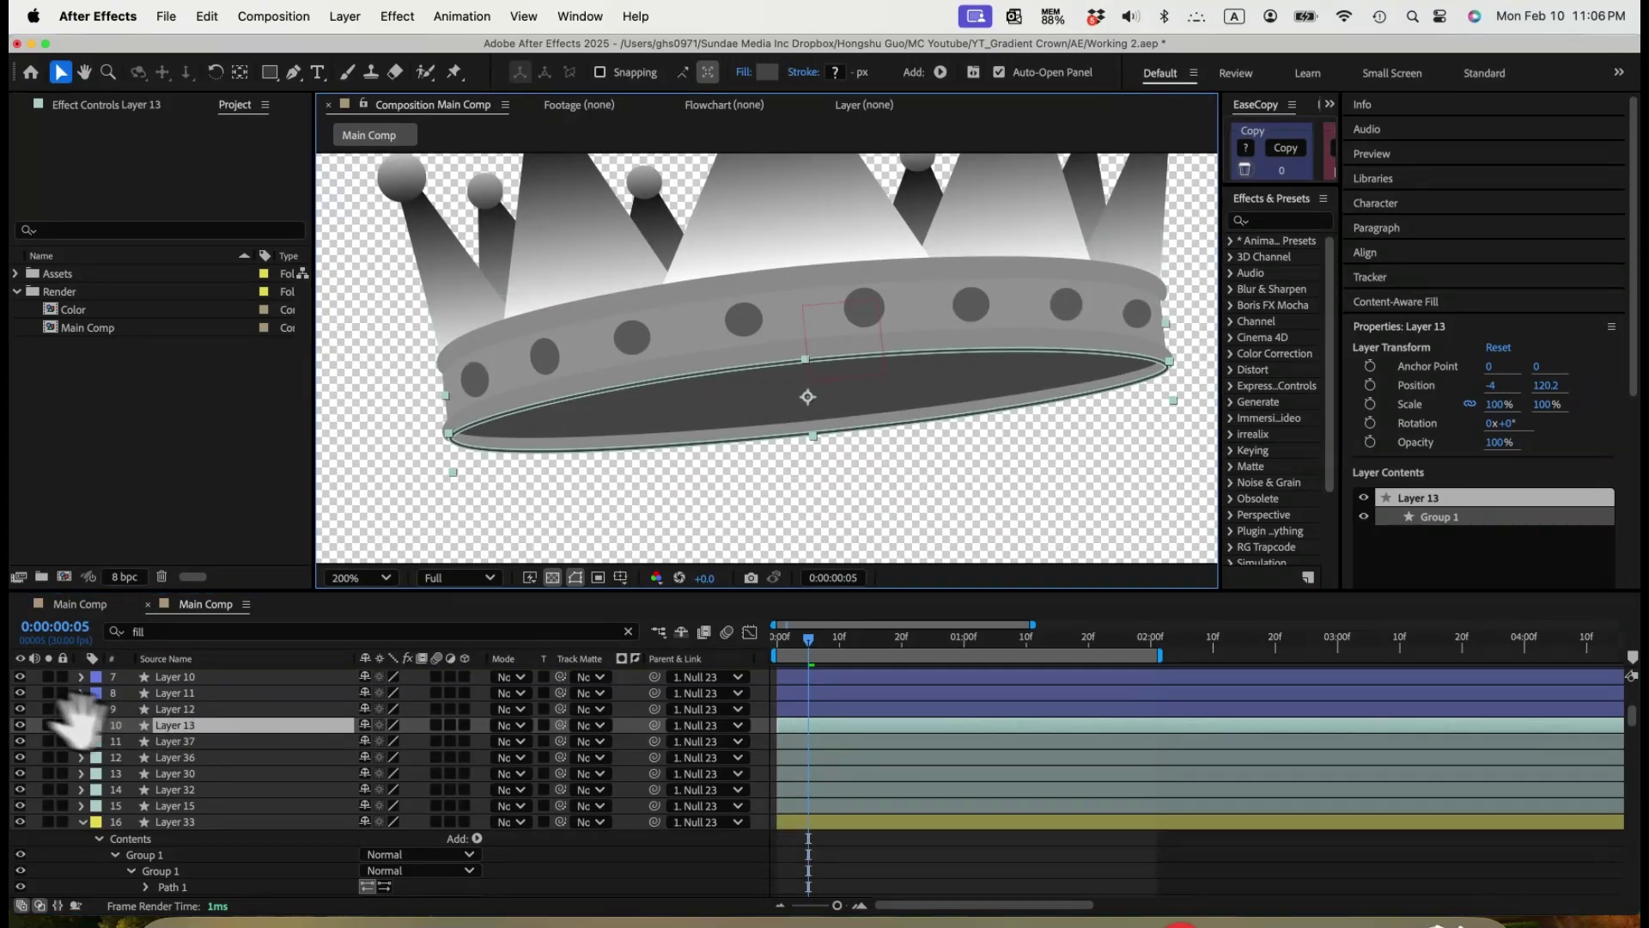
Expand Layer 13's contents and replace the solid fill in its Group 1 with the copied gradient fill.
{"action": "left_click", "coordinate": [81, 726]}
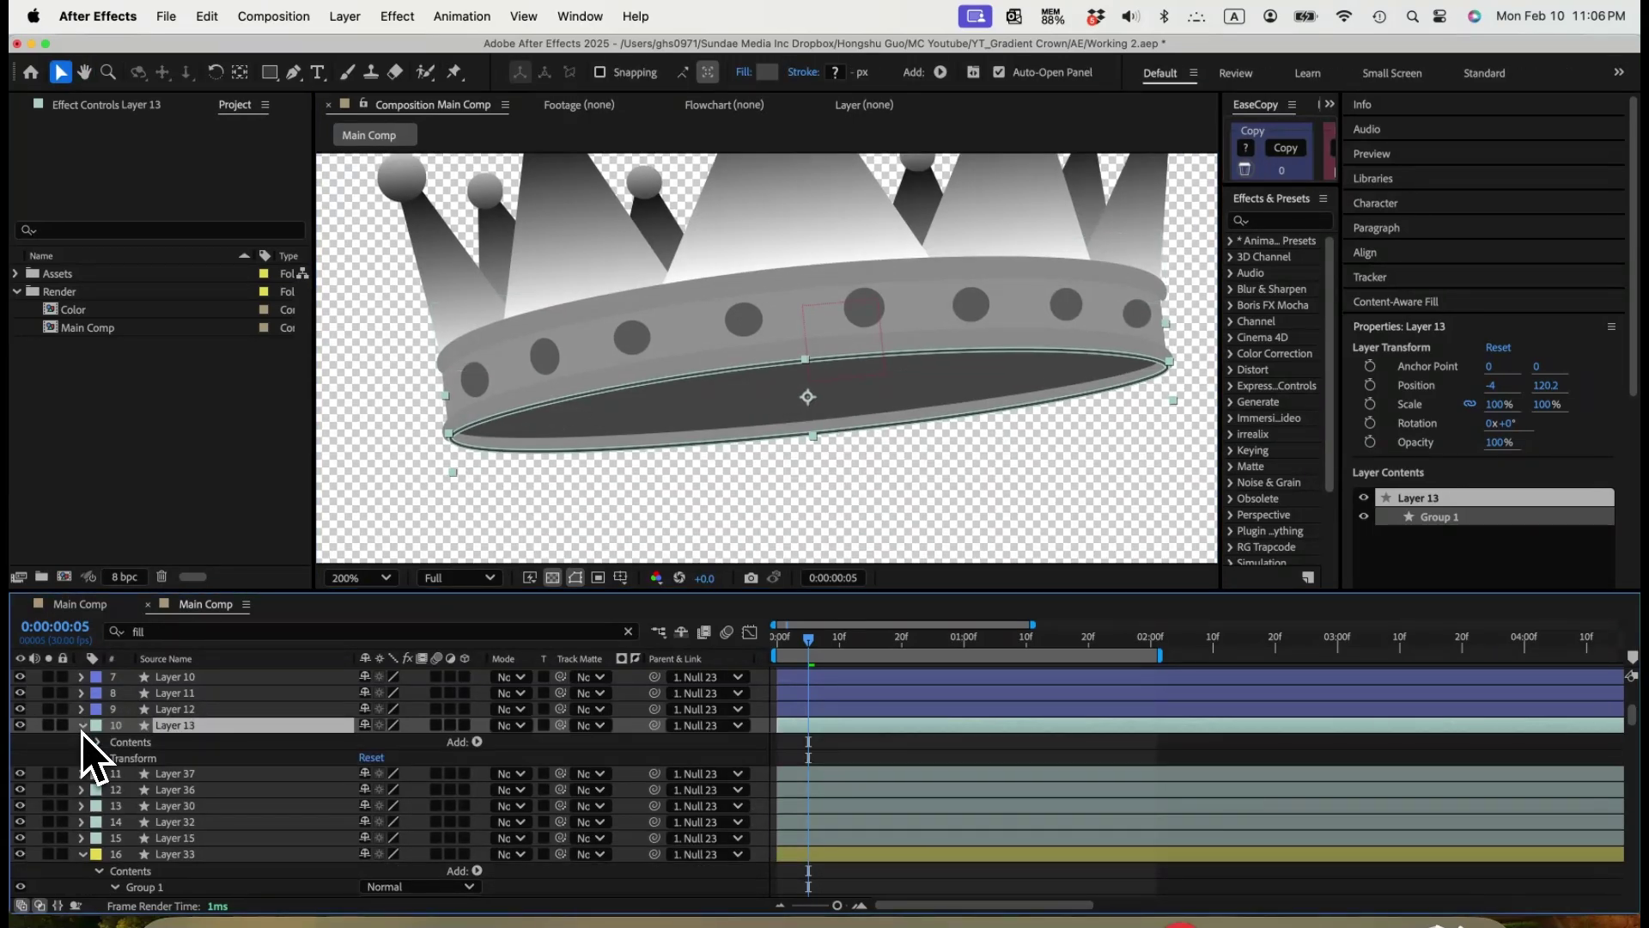
{"action": "left_click", "coordinate": [99, 743]}
{"action": "left_click", "coordinate": [116, 759]}
{"action": "left_click", "coordinate": [141, 802]}
{"action": "key", "text": "BackSpace"}
{"action": "key", "text": "super+z"}
{"action": "key", "text": "super+v"}
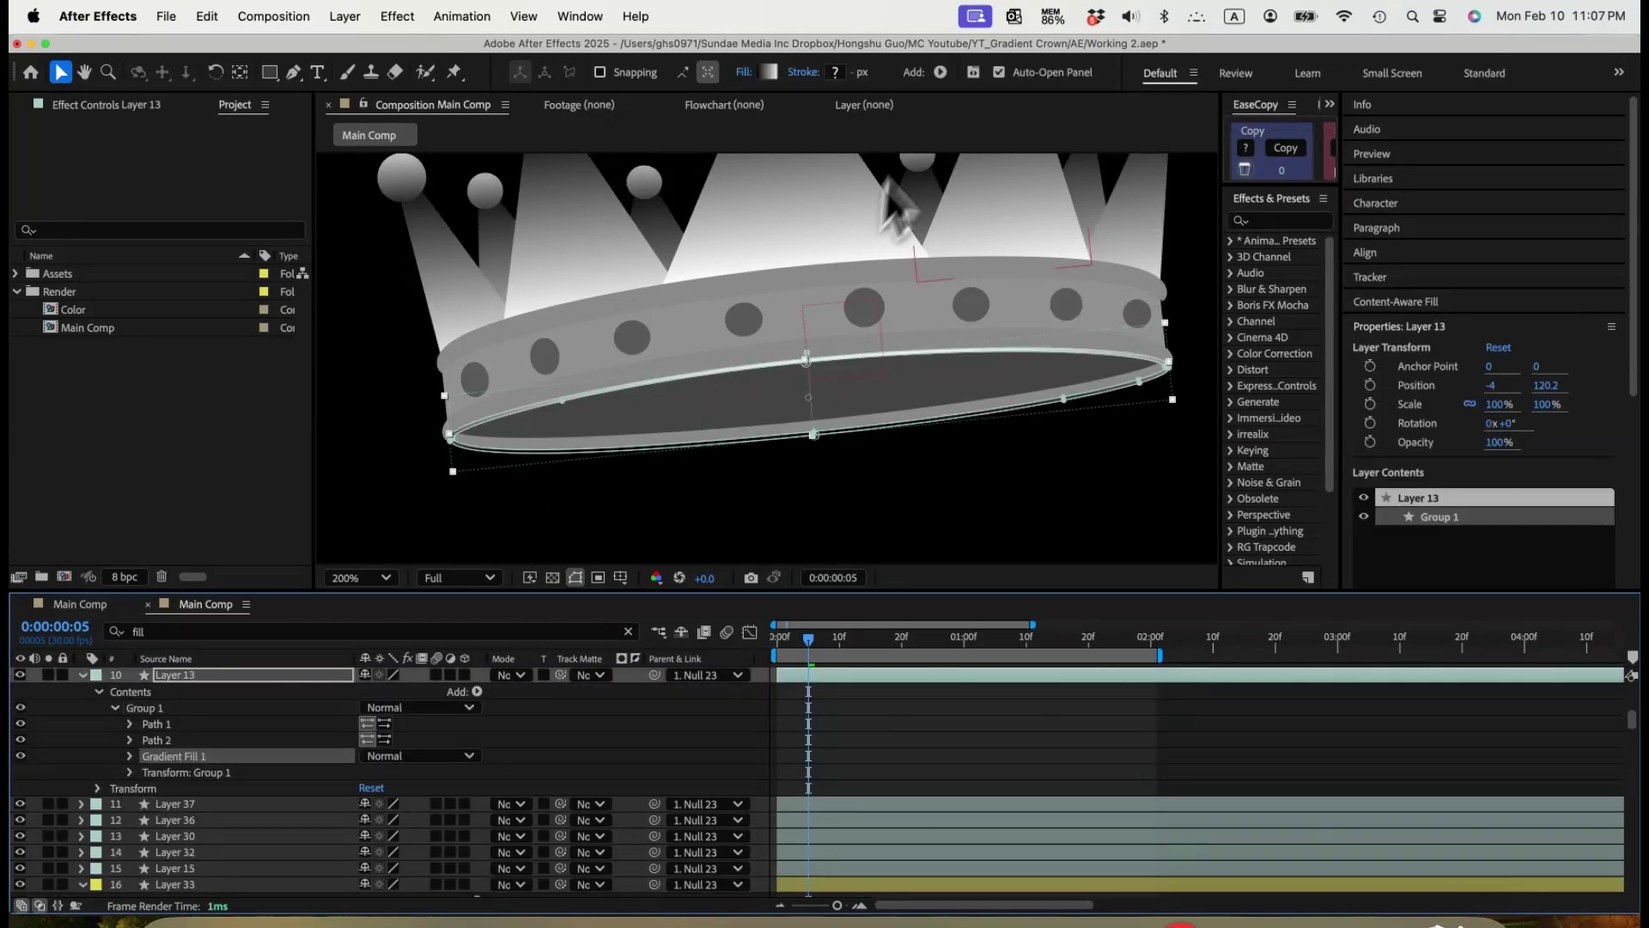
Run Layer 13's linear gradient lengthwise along the bottom rim, white at its left end and black at its right end.
{"action": "left_click", "coordinate": [769, 72]}
{"action": "left_click", "coordinate": [1318, 440]}
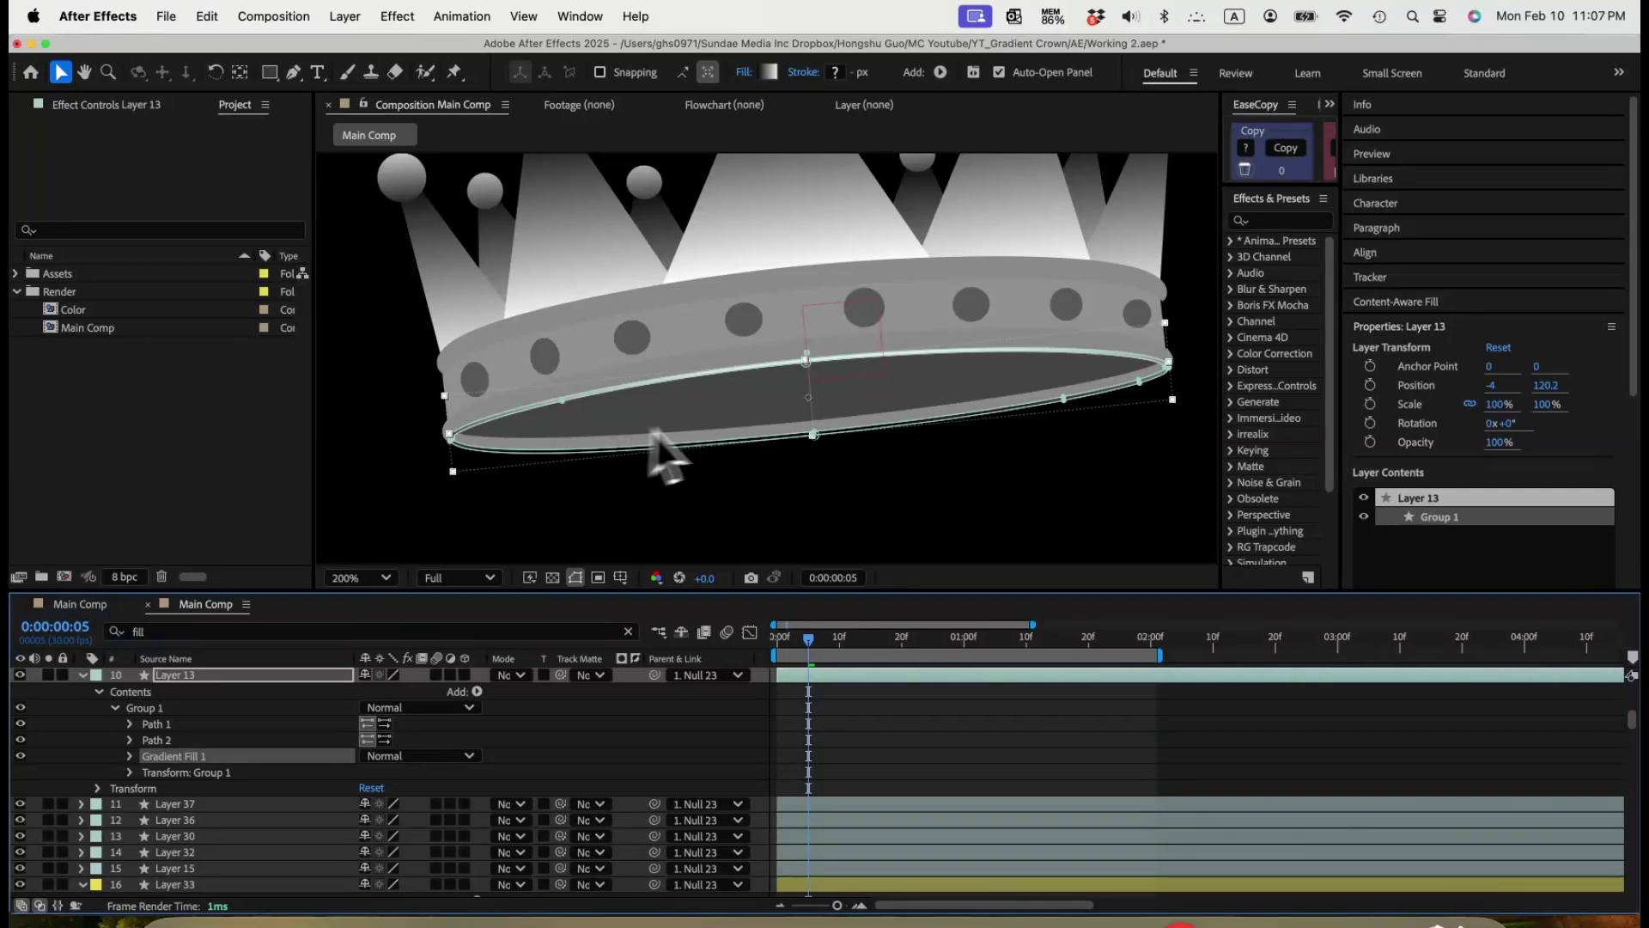
{"action": "left_click", "coordinate": [763, 393]}
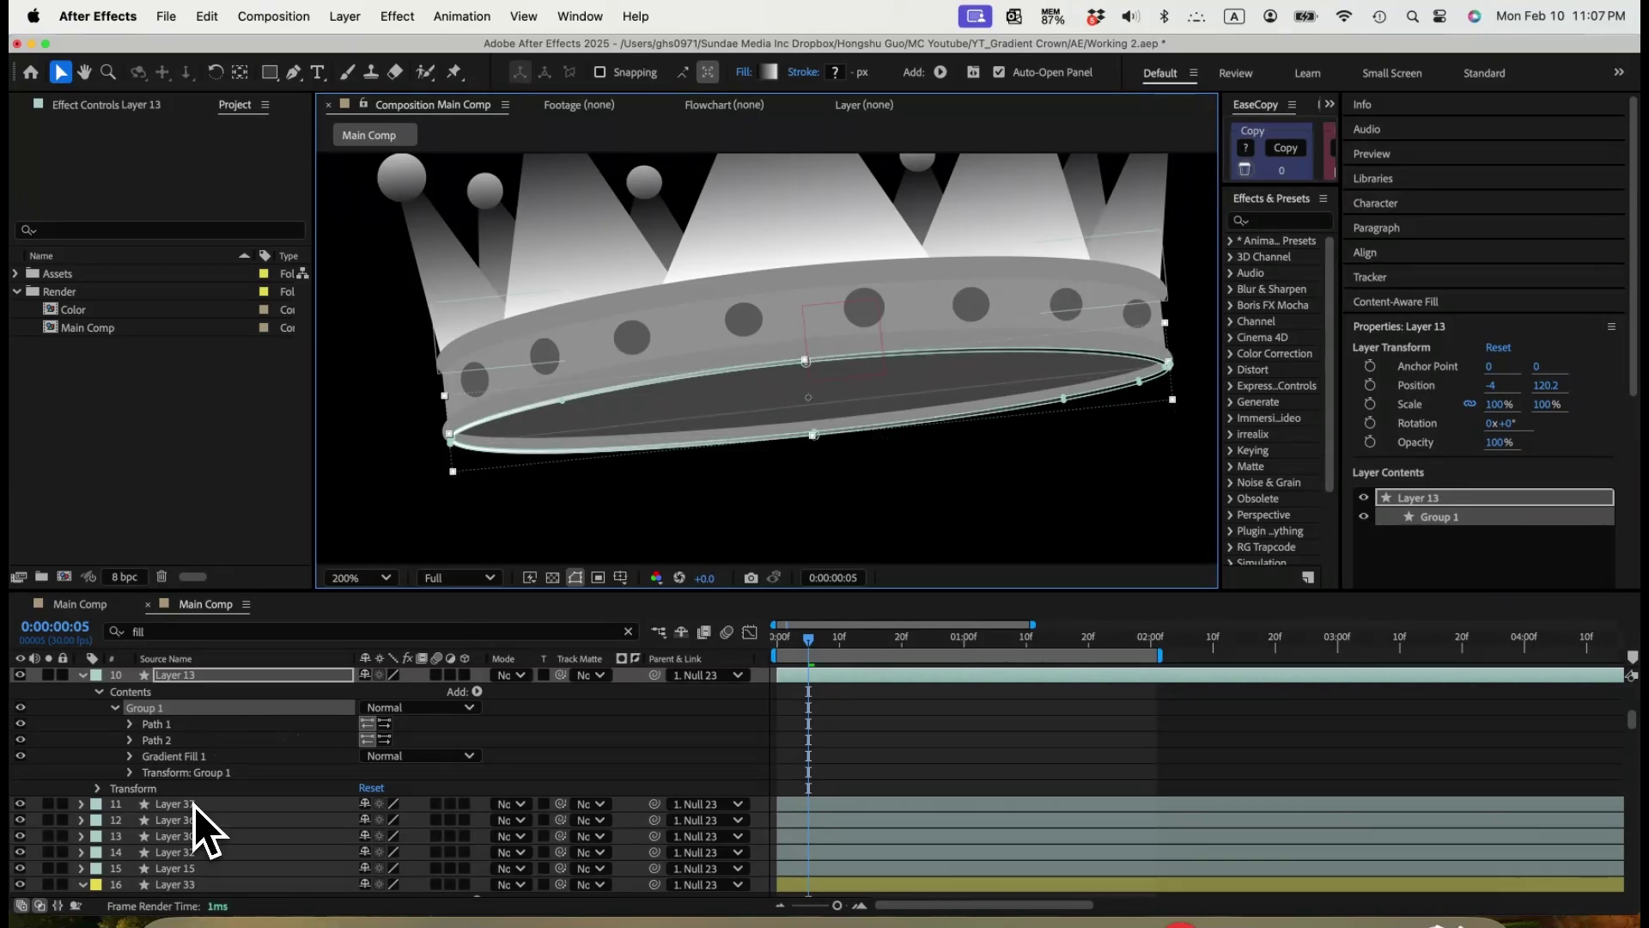
Copy Layer 13's Gradient Fill 1 and toggle Layer 30's visibility to check which part of the base it is.
{"action": "left_click", "coordinate": [178, 759]}
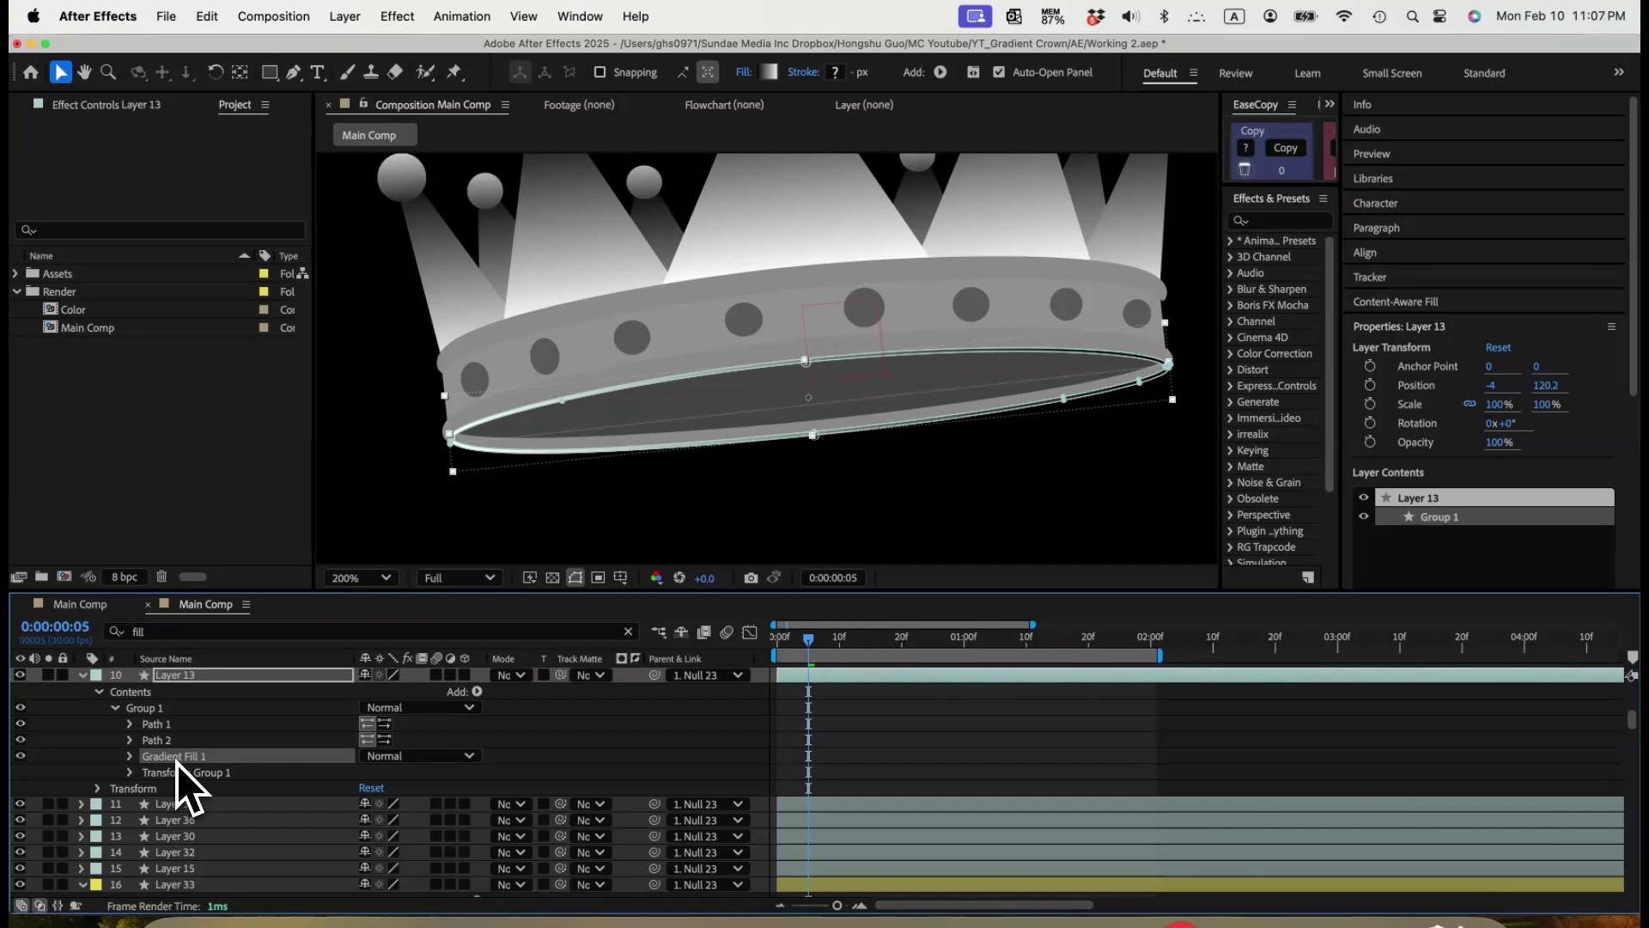
{"action": "key", "text": "super+c"}
{"action": "left_click", "coordinate": [172, 803]}
{"action": "left_click", "coordinate": [23, 836]}
{"action": "left_click", "coordinate": [23, 836]}
{"action": "left_click", "coordinate": [194, 838]}
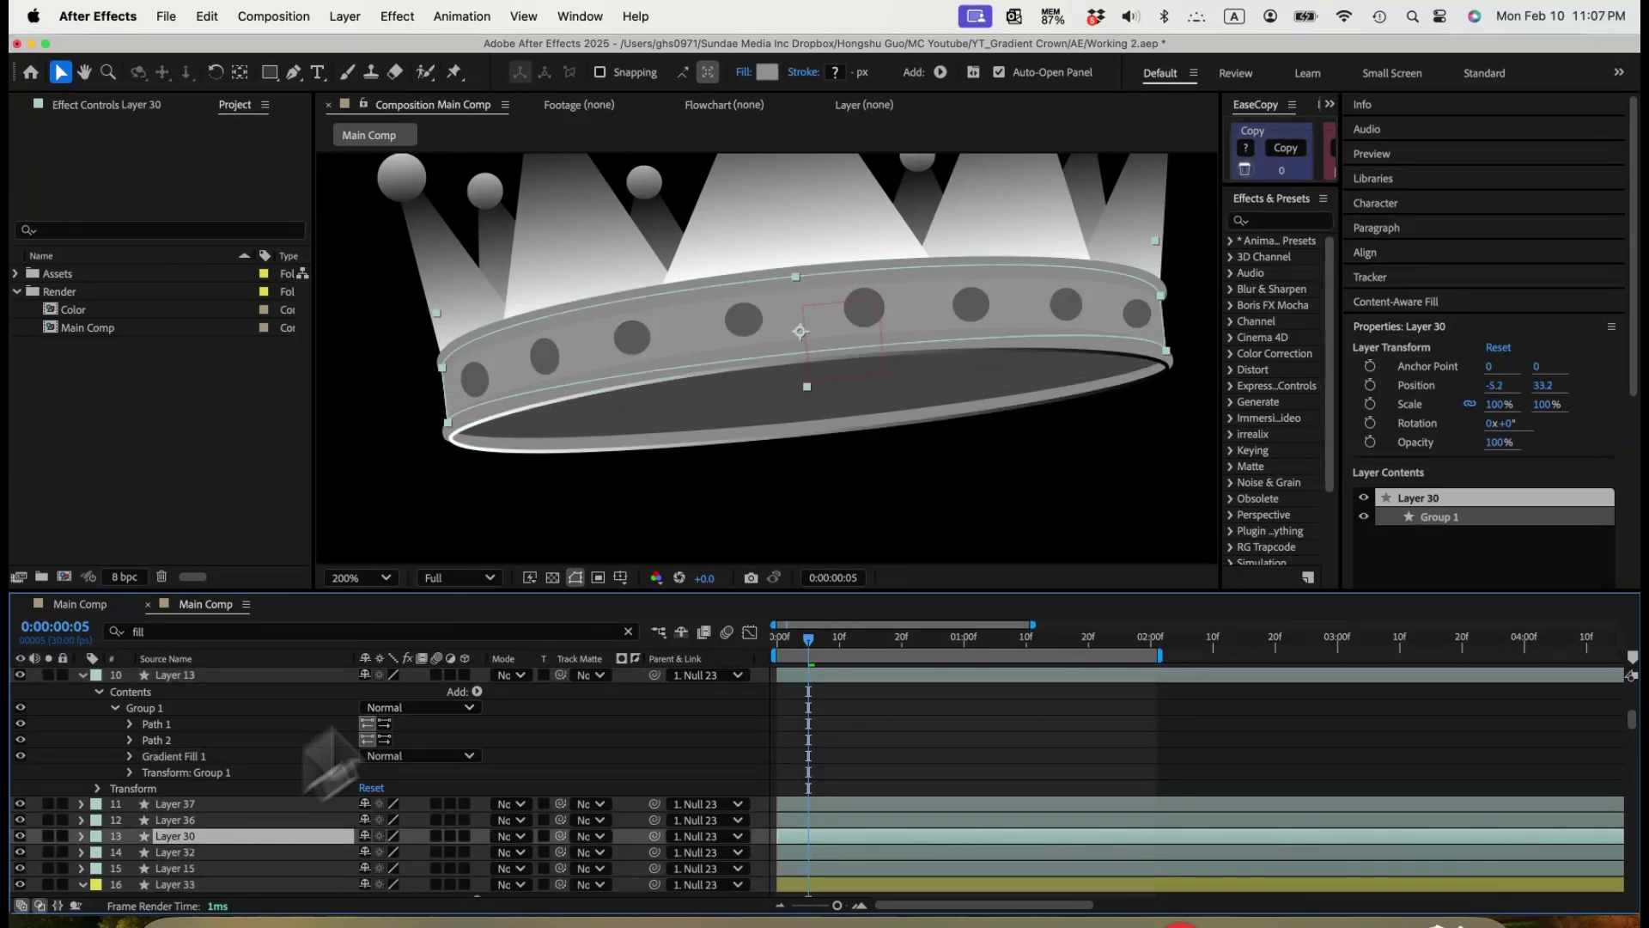
{"action": "left_click", "coordinate": [20, 835]}
{"action": "left_click", "coordinate": [20, 836]}
Replace the solid fill of the main band in Layer 30 with the copied lengthwise gradient fill.
{"action": "left_click", "coordinate": [80, 836]}
{"action": "left_click", "coordinate": [98, 852]}
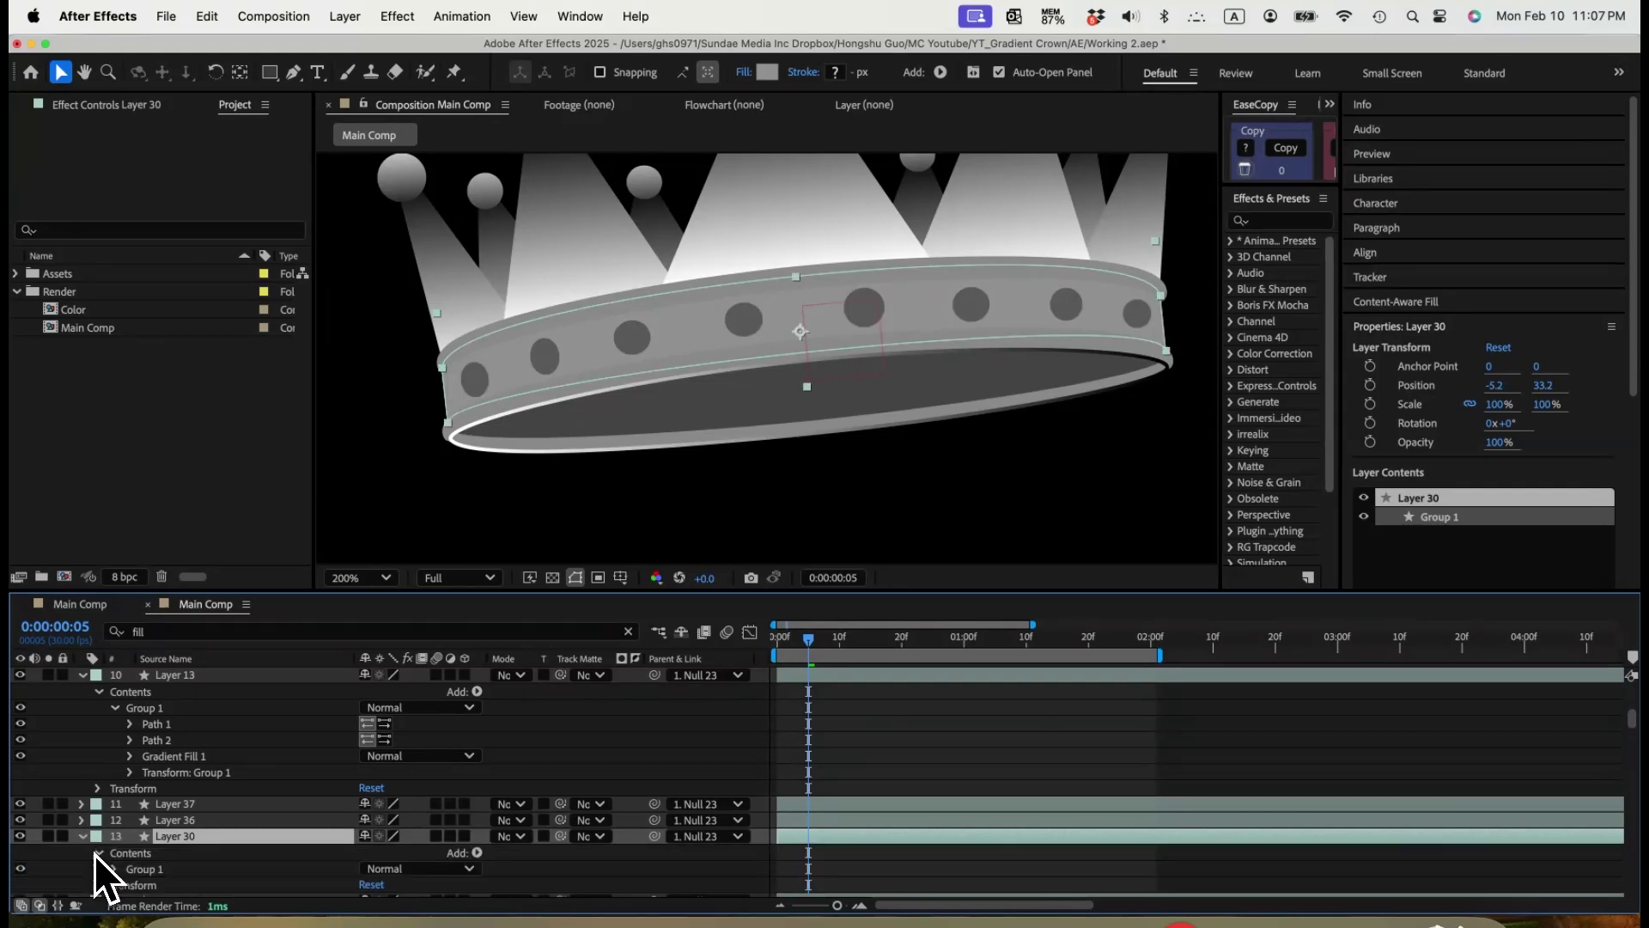
{"action": "scroll", "coordinate": [116, 874], "scroll_direction": "down", "scroll_amount": 1}
{"action": "left_click", "coordinate": [158, 873]}
{"action": "key", "text": "BackSpace"}
{"action": "left_click", "coordinate": [163, 842]}
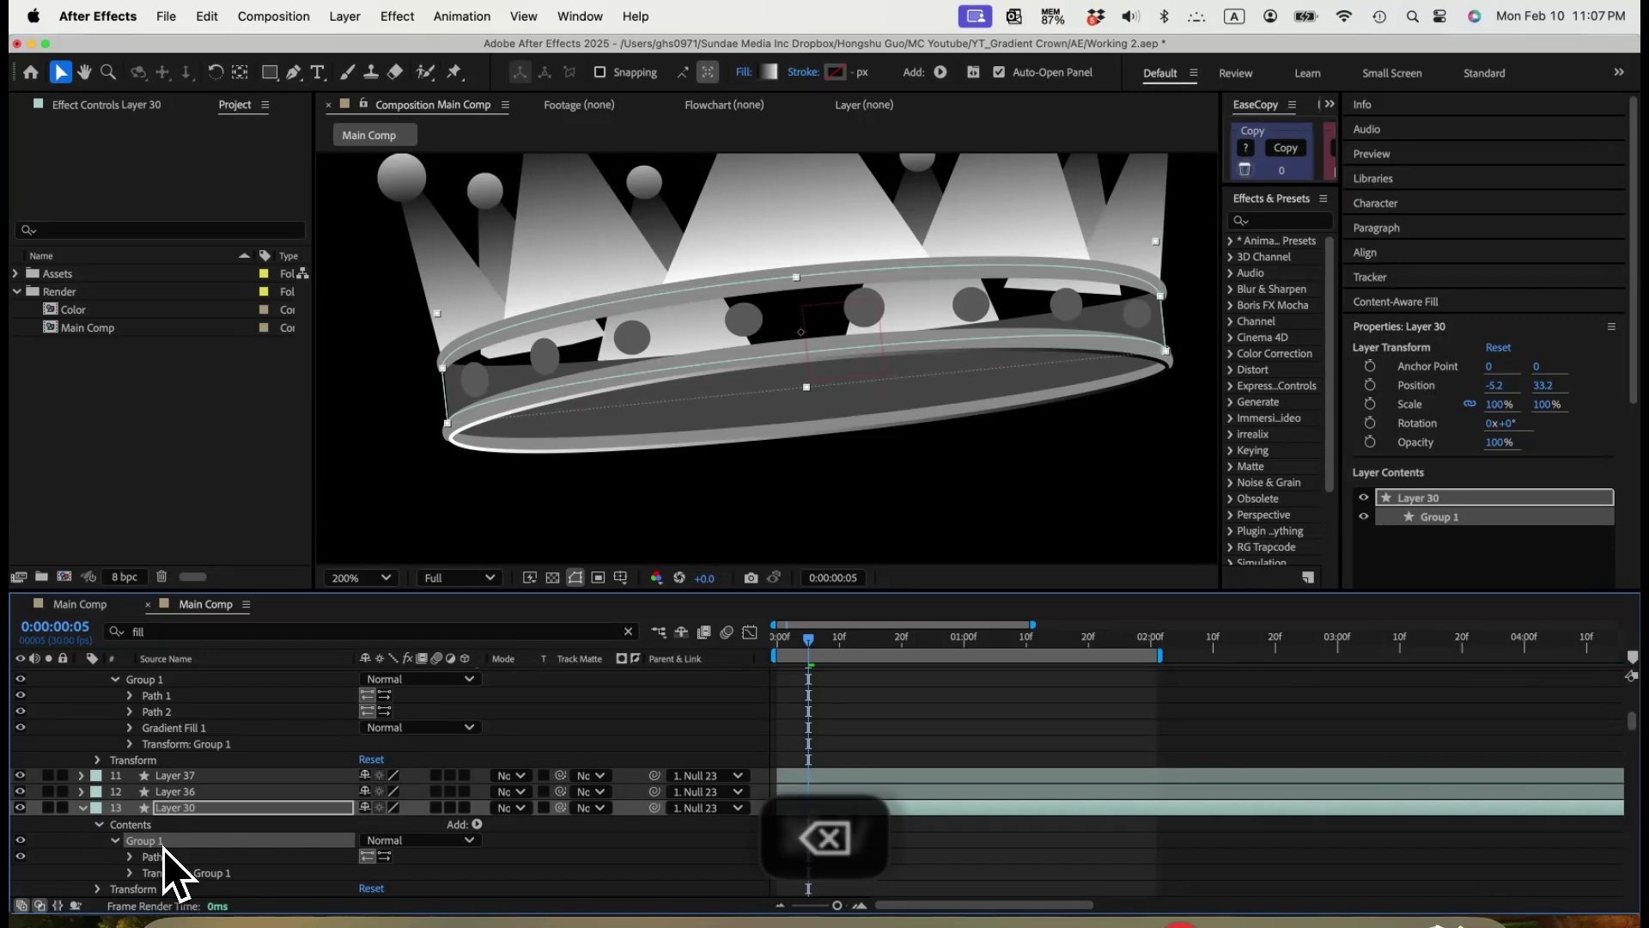
{"action": "key", "text": "cmd+v"}
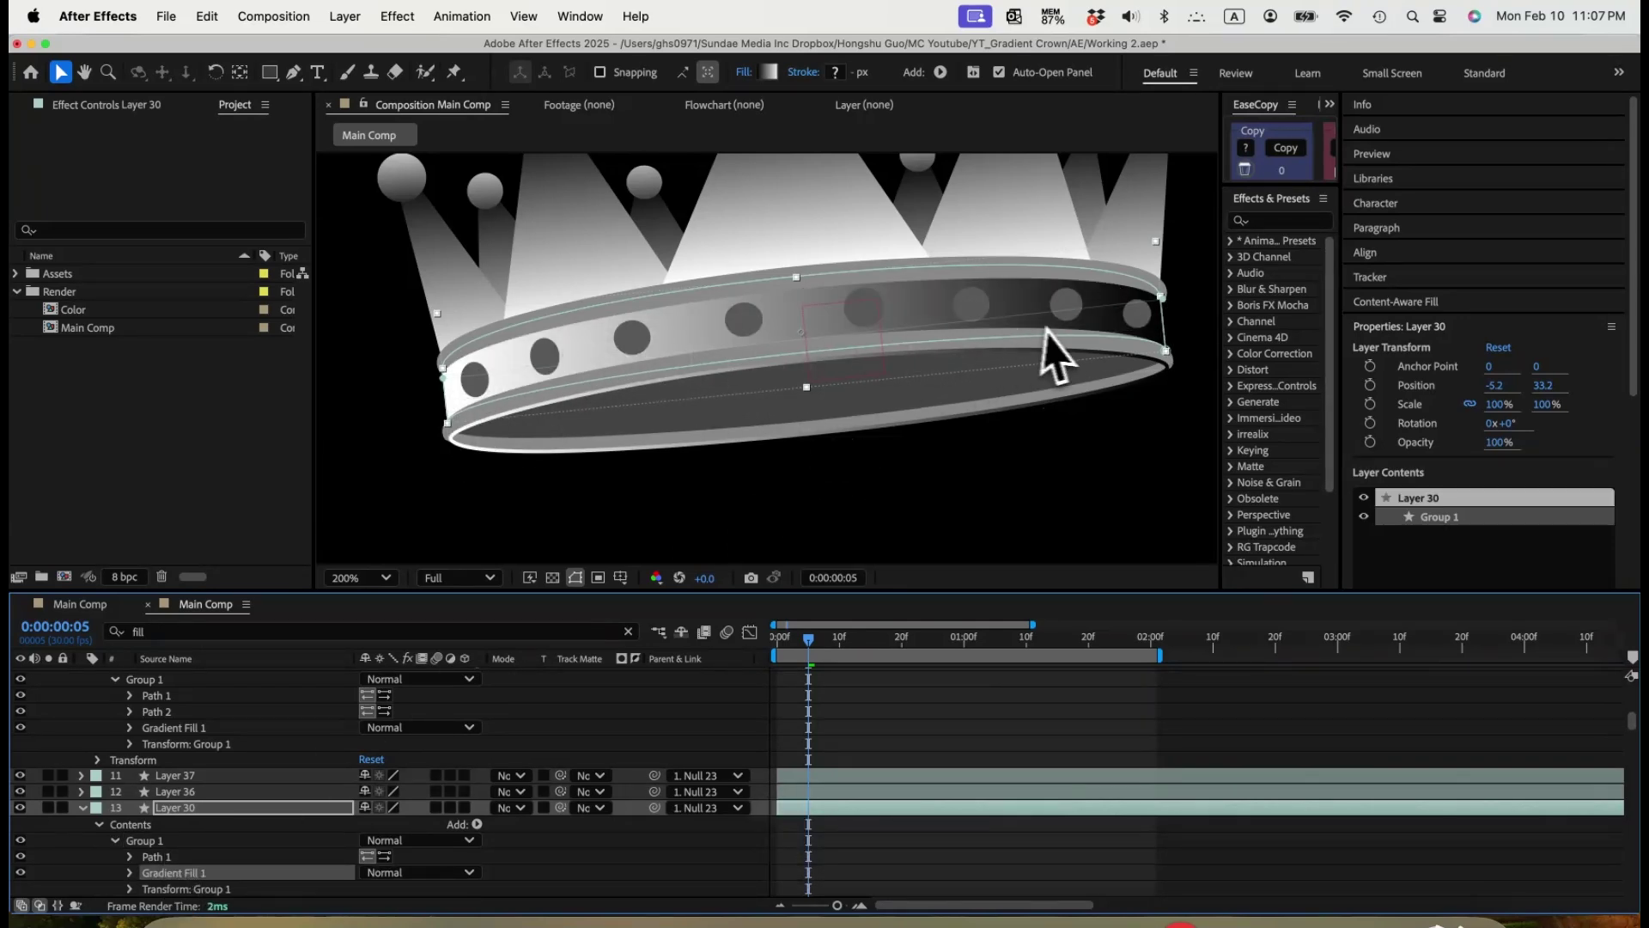
{"action": "scroll", "coordinate": [378, 709], "scroll_direction": "down", "scroll_amount": 3}
{"action": "left_click", "coordinate": [240, 791]}
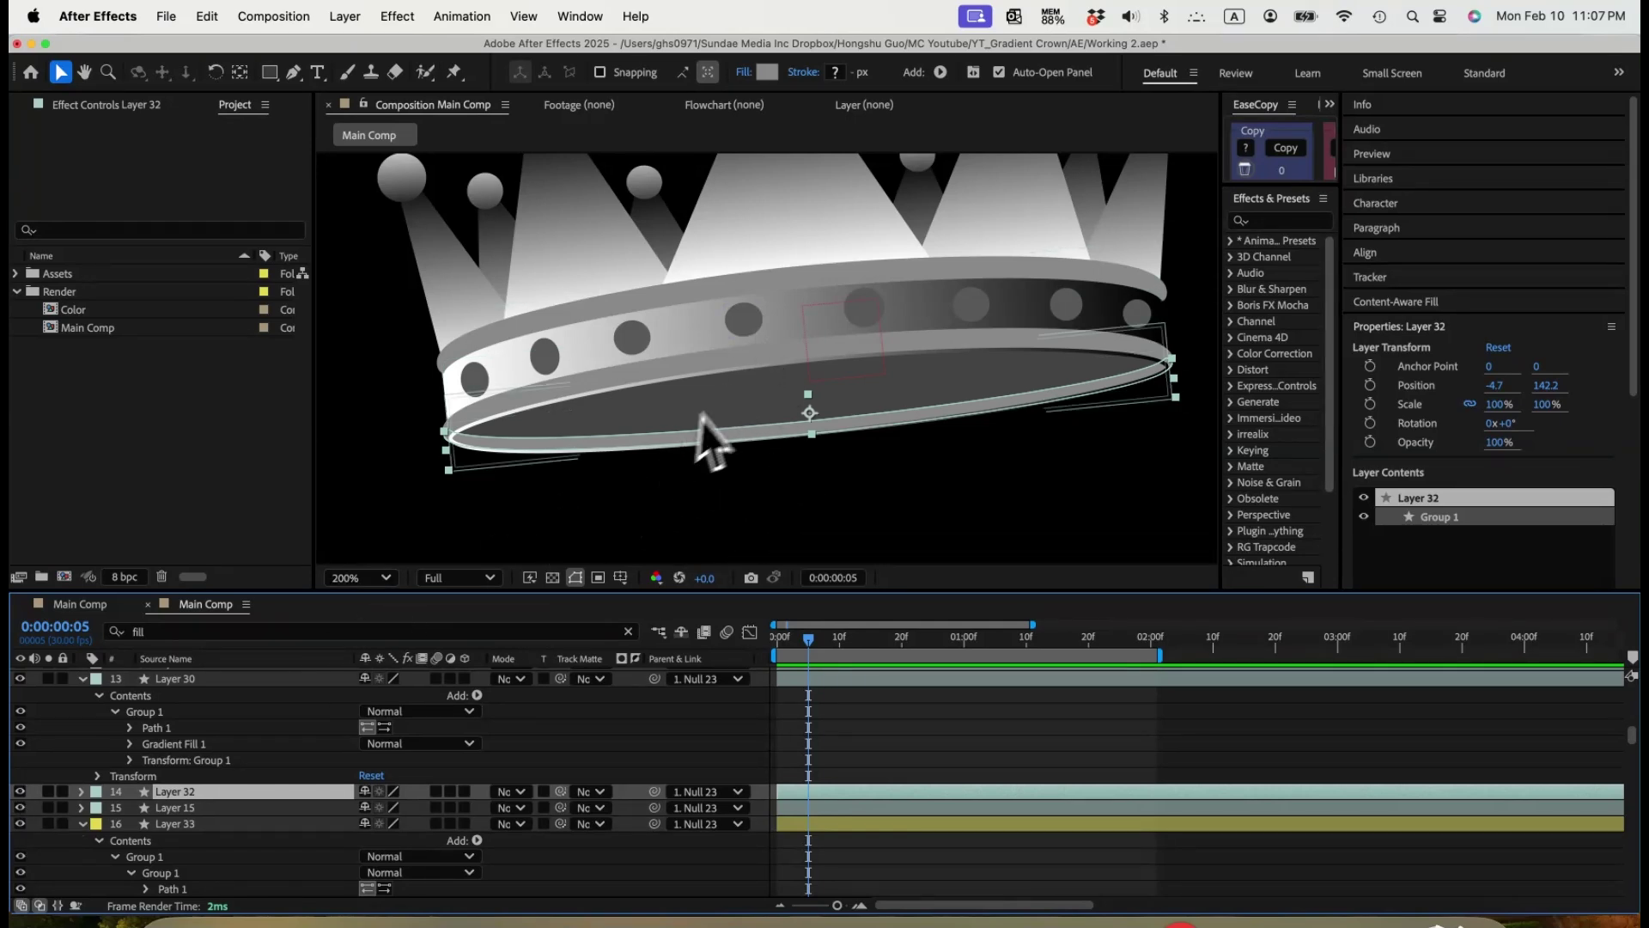
{"action": "scroll", "coordinate": [207, 767], "scroll_direction": "up", "scroll_amount": 2}
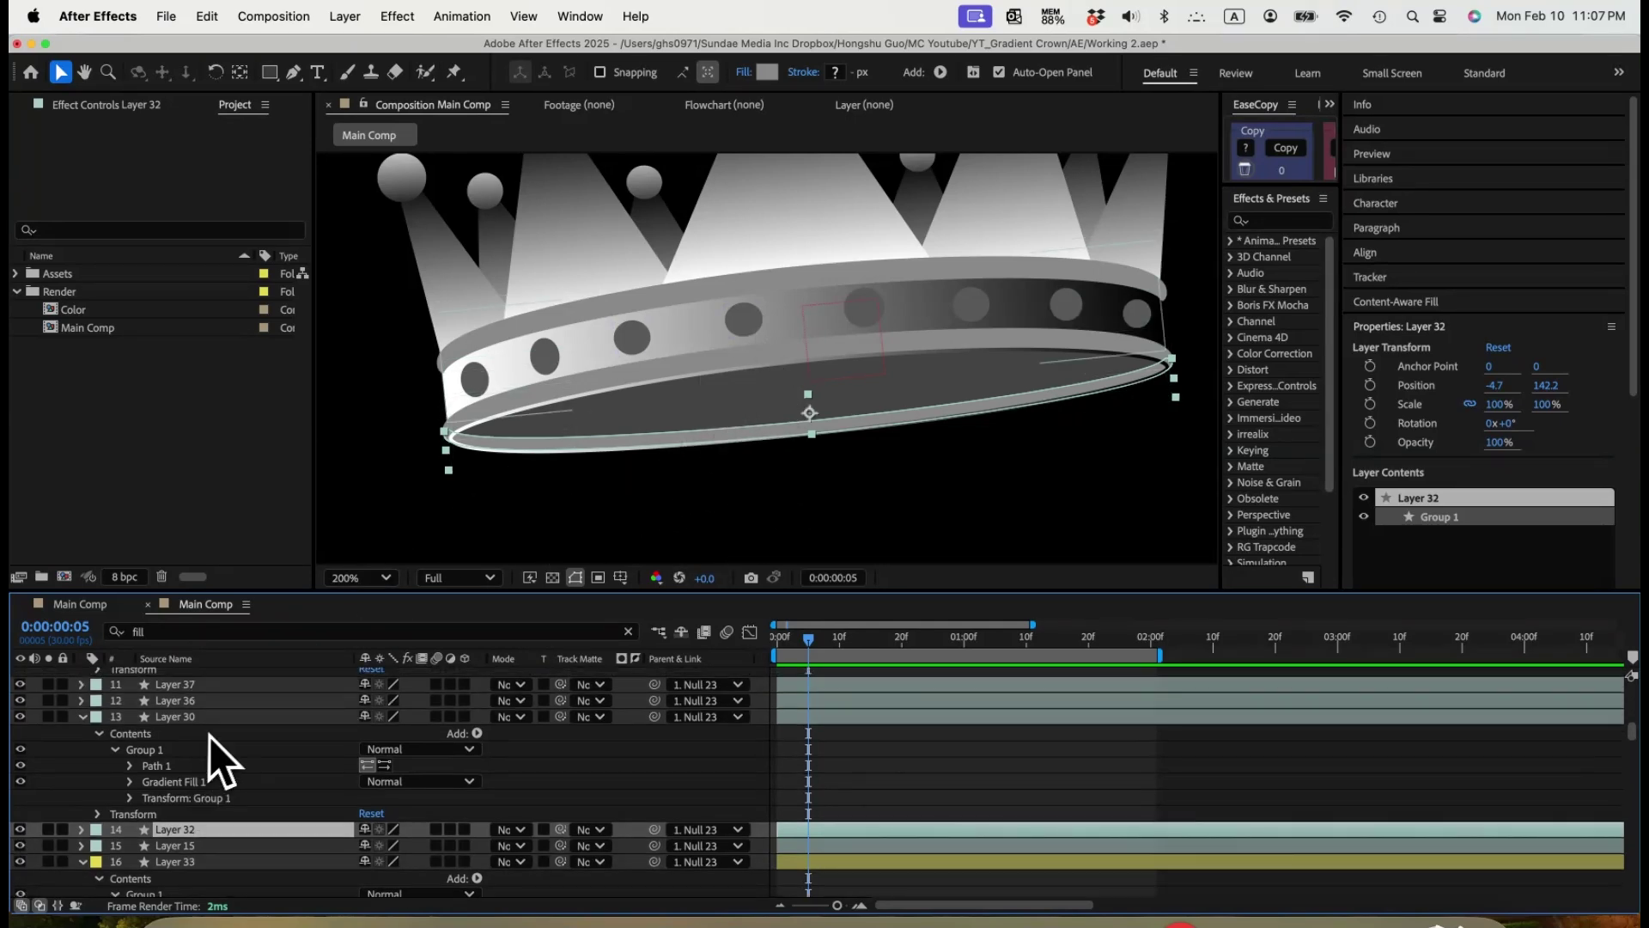
{"action": "scroll", "coordinate": [209, 736], "scroll_direction": "up", "scroll_amount": 15}
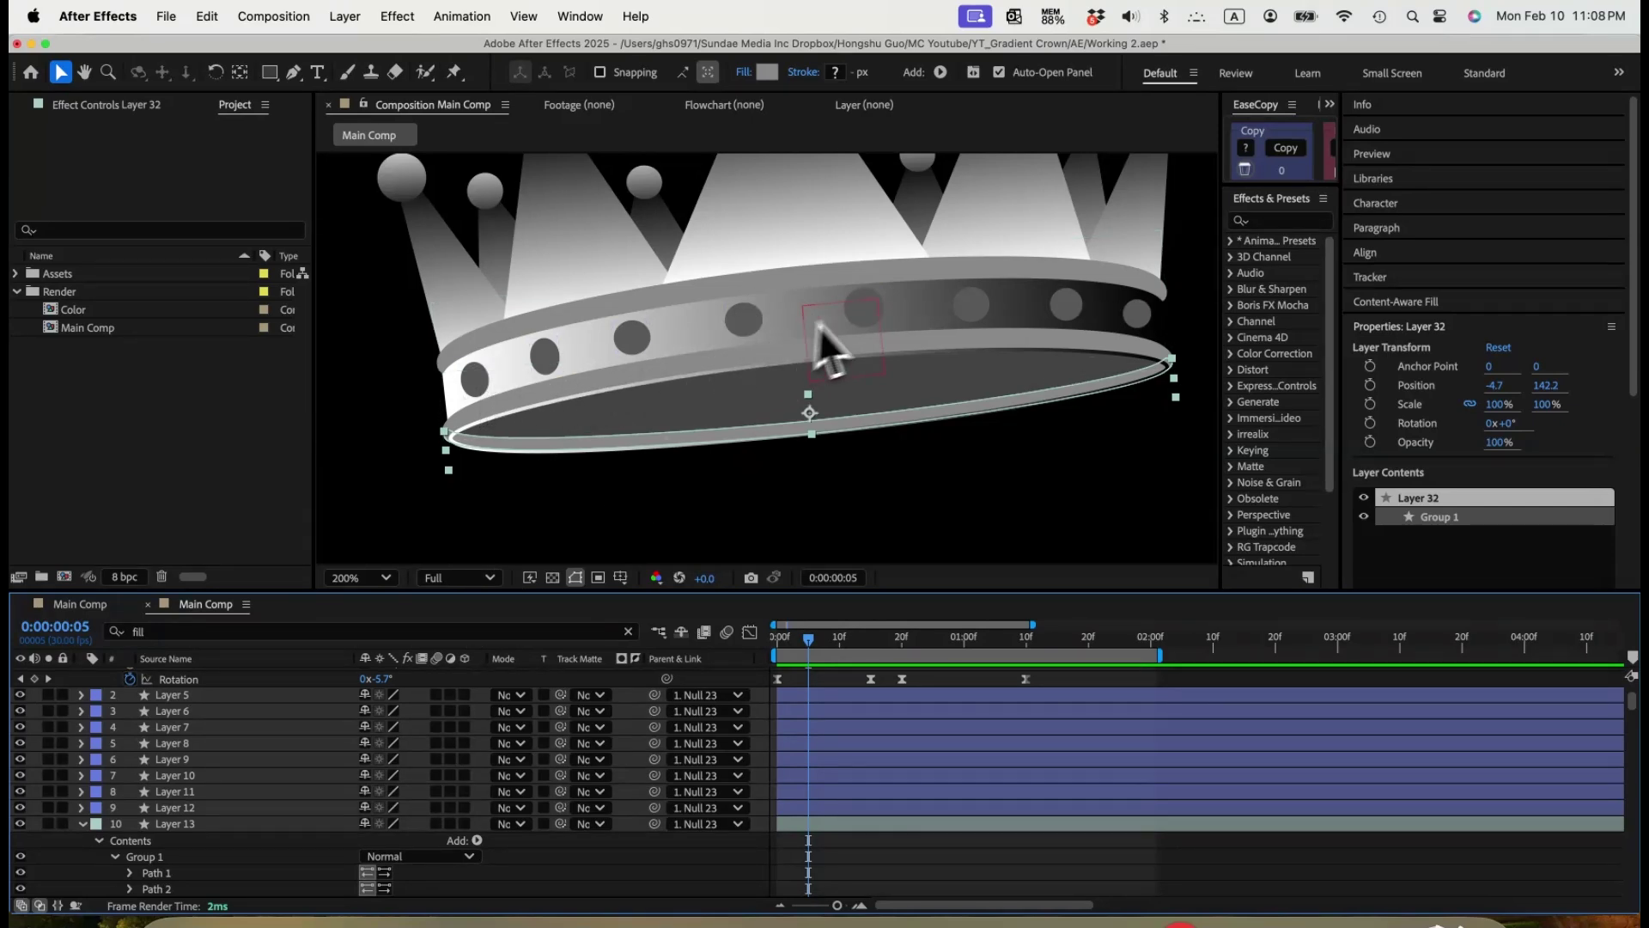
Give the jewel in Layer 5 a black-to-white linear gradient fill running vertically, dark at its top and white at its bottom.
{"action": "scroll", "coordinate": [210, 721], "scroll_direction": "up", "scroll_amount": 2}
{"action": "left_click", "coordinate": [183, 739]}
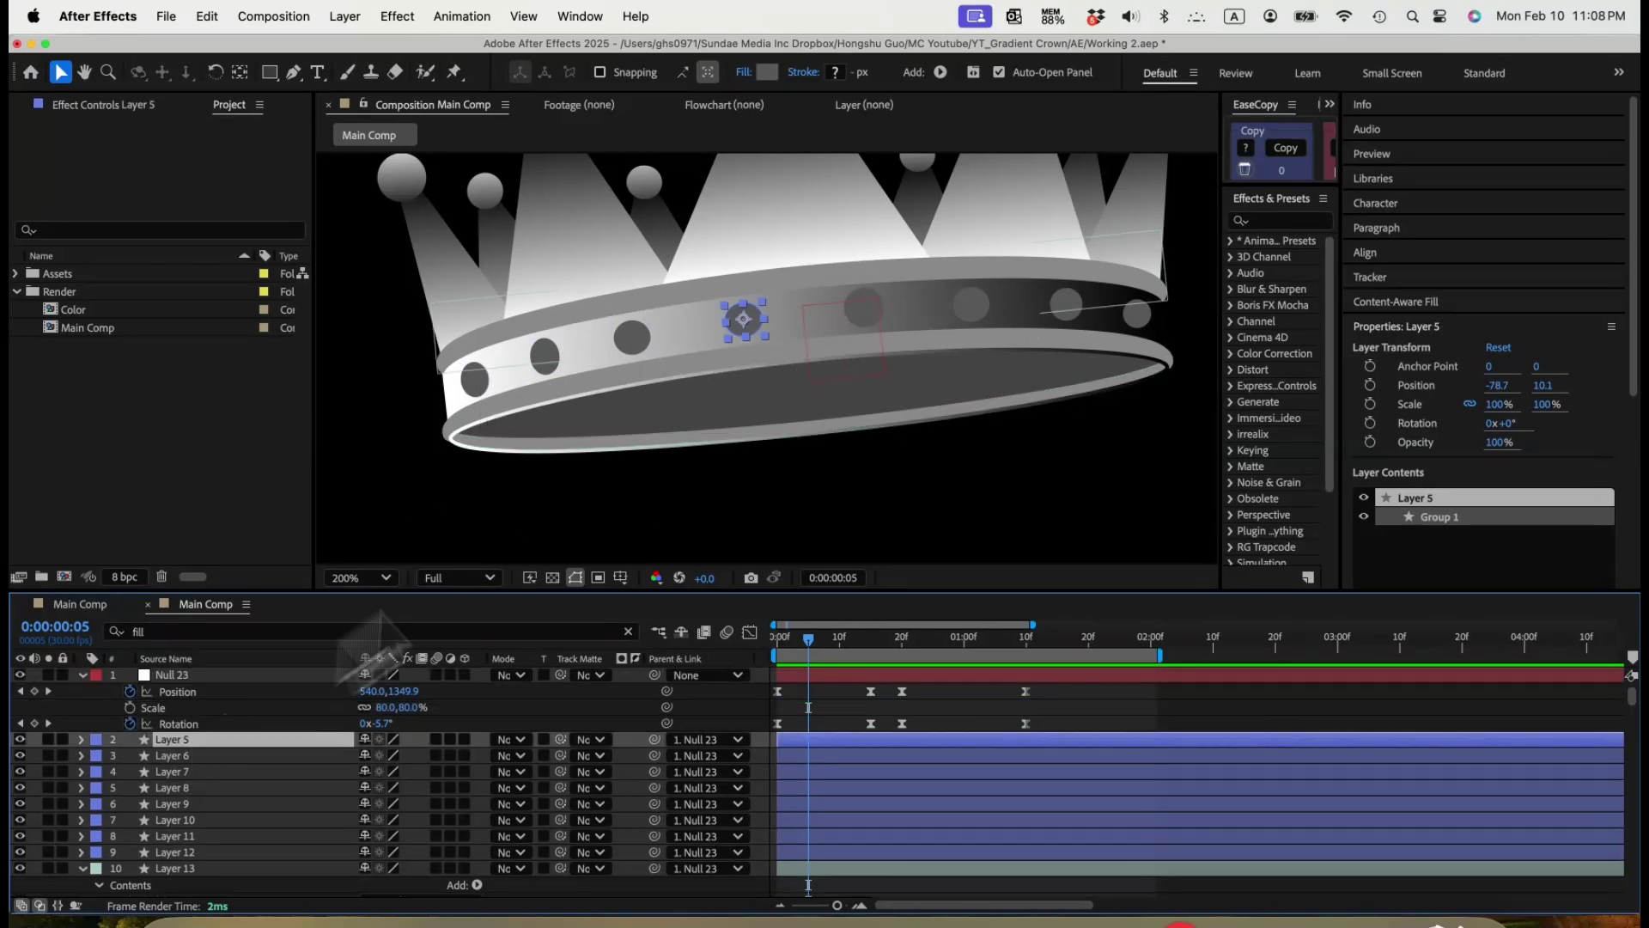
{"action": "left_click", "coordinate": [743, 72]}
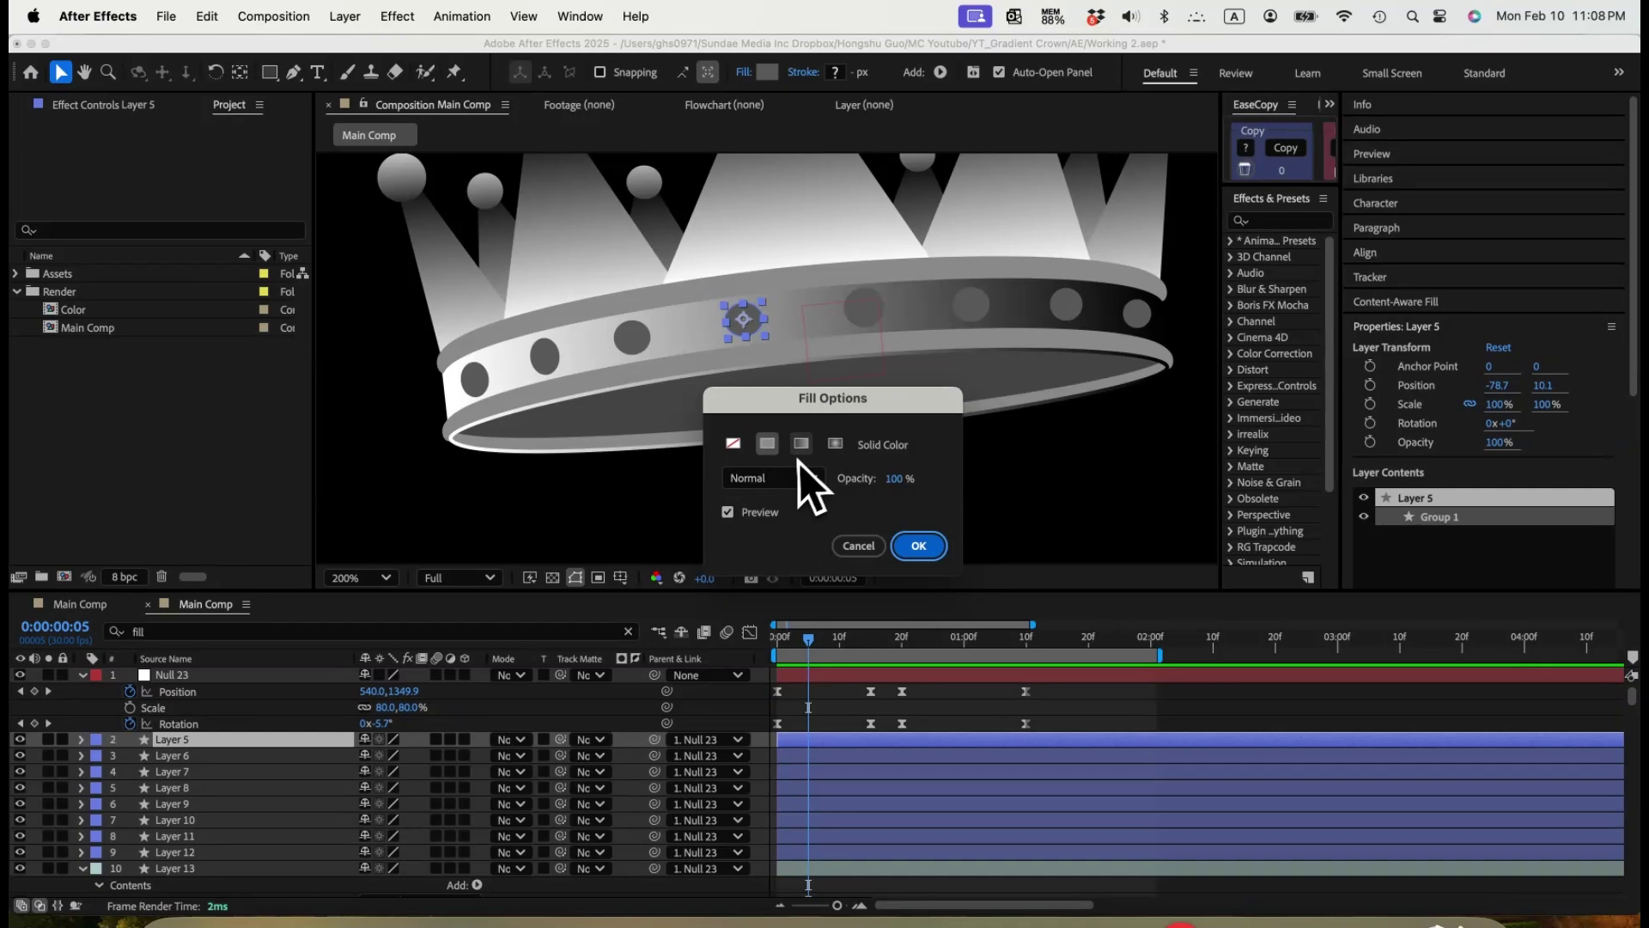
{"action": "left_click", "coordinate": [801, 440]}
{"action": "left_click", "coordinate": [914, 544]}
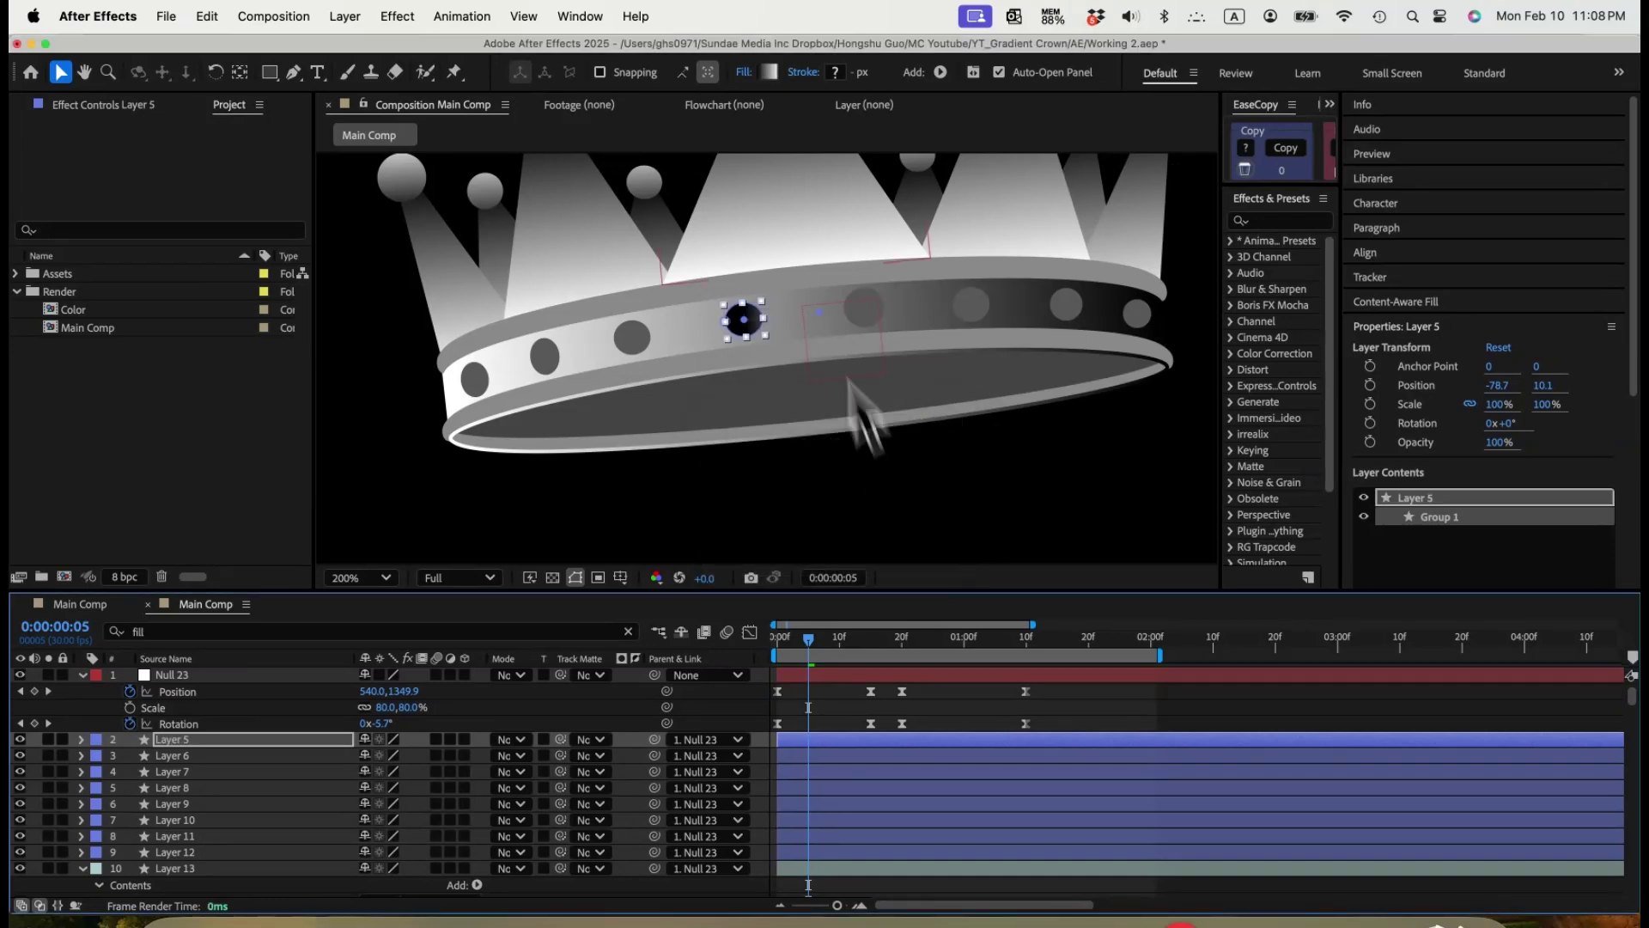
{"action": "left_click", "coordinate": [770, 72]}
{"action": "left_click", "coordinate": [1310, 440]}
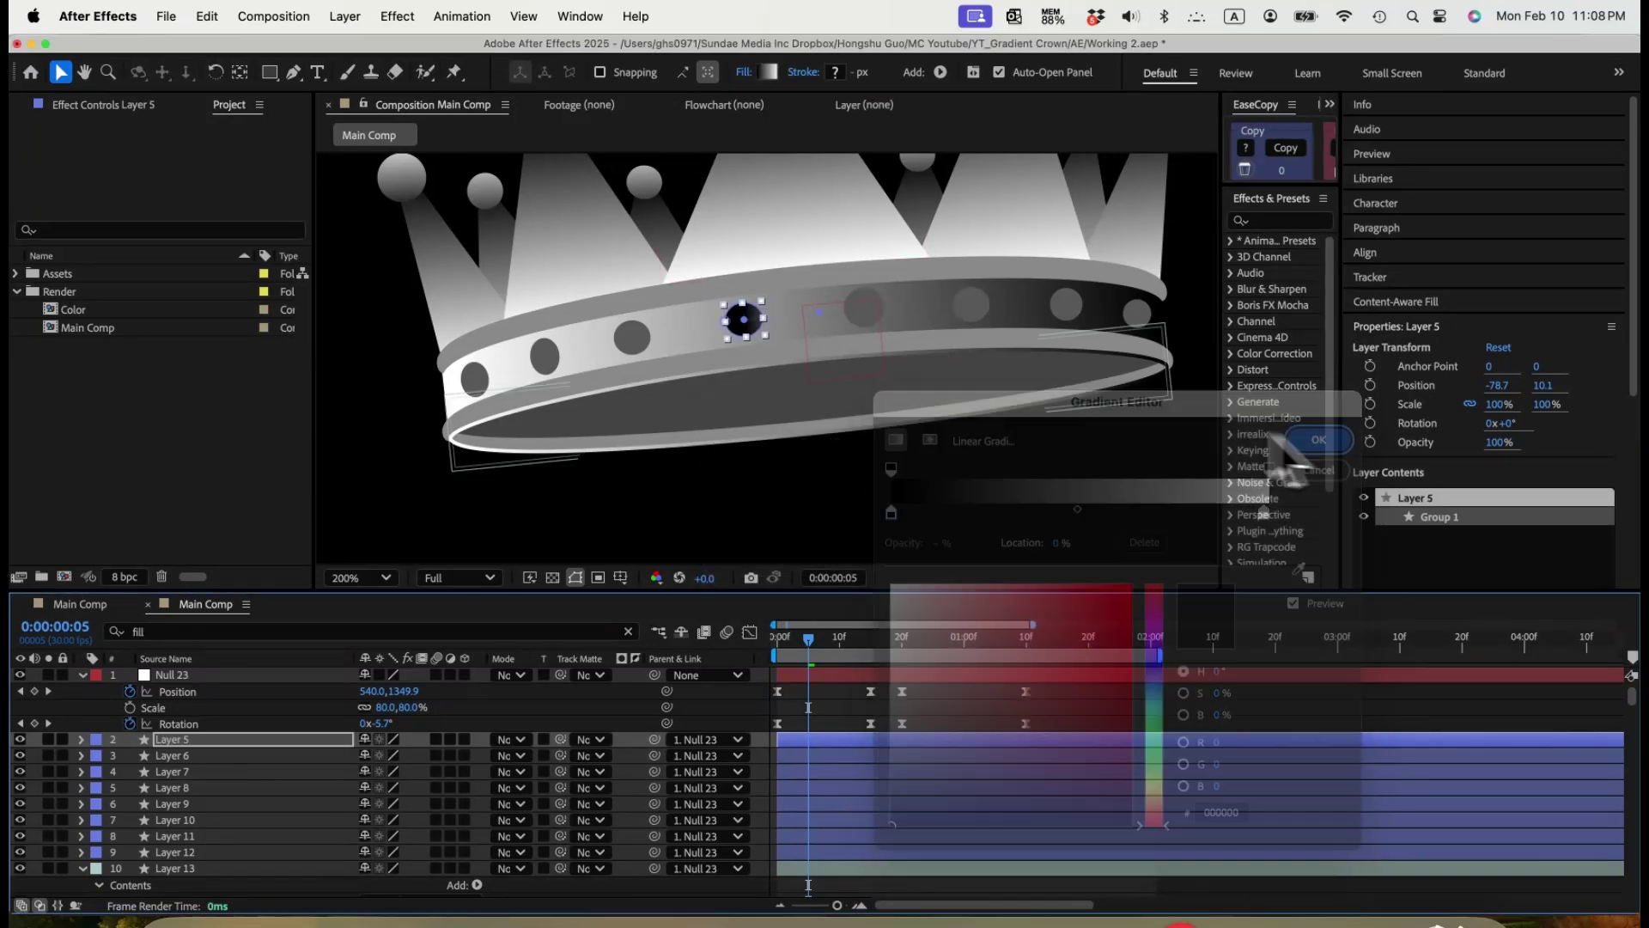
{"action": "left_click", "coordinate": [742, 322]}
{"action": "left_click_drag", "start_coordinate": [819, 312], "coordinate": [746, 336]}
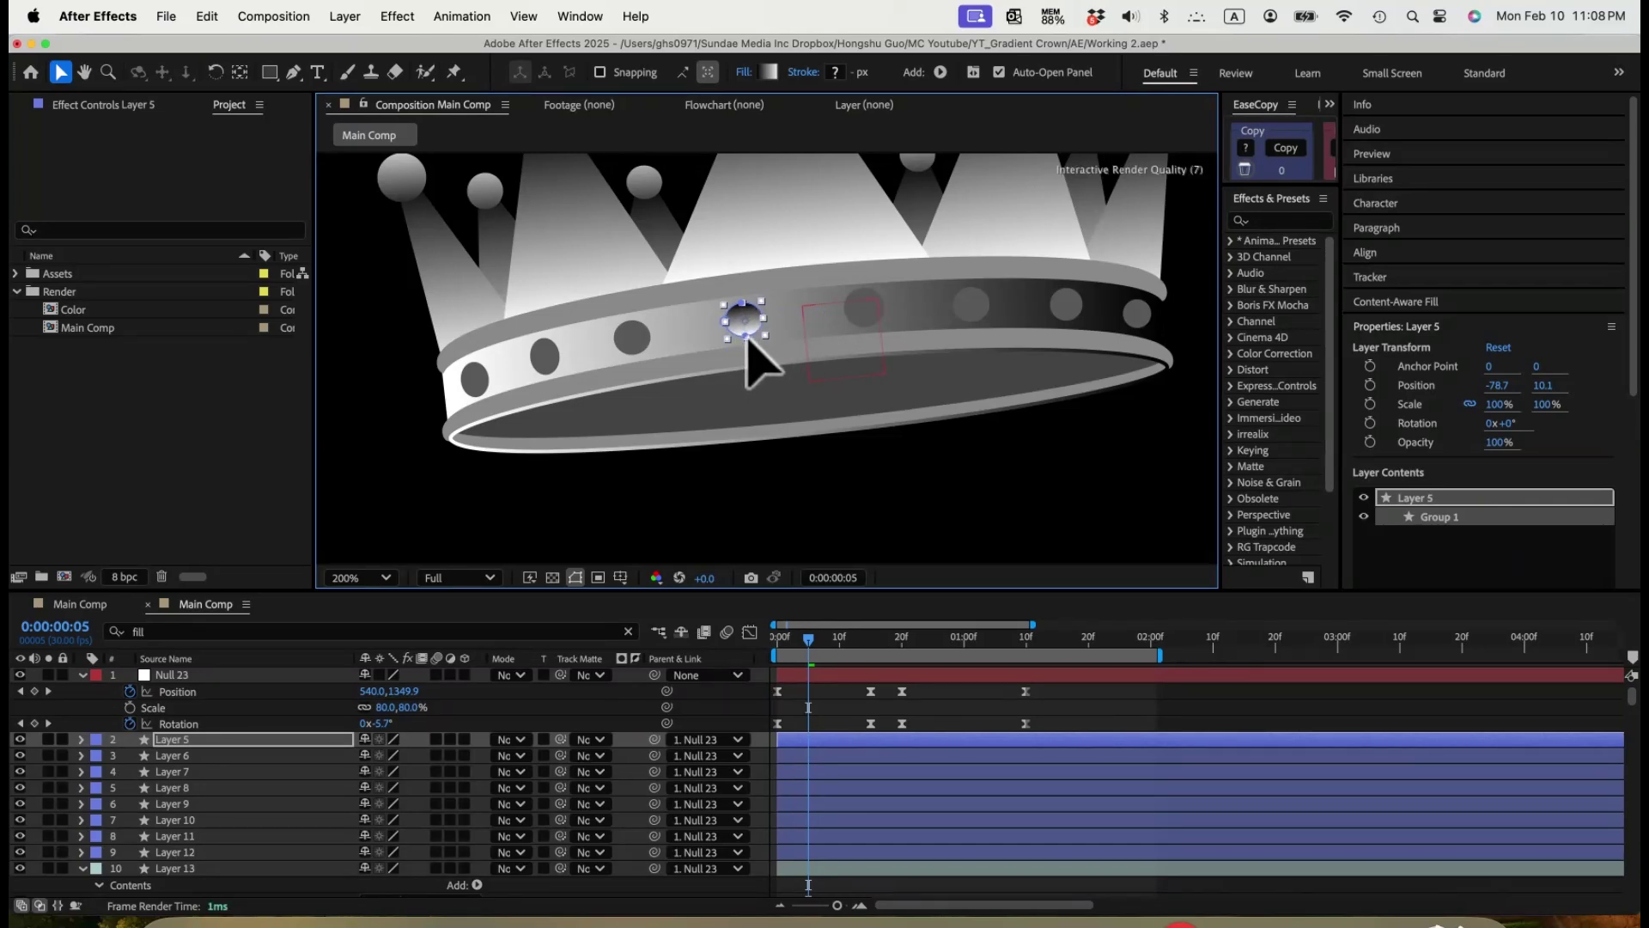
Expand Layer 5's contents down to Group 1 and copy its Gradient Fill 1.
{"action": "left_click", "coordinate": [81, 739]}
{"action": "left_click", "coordinate": [100, 757]}
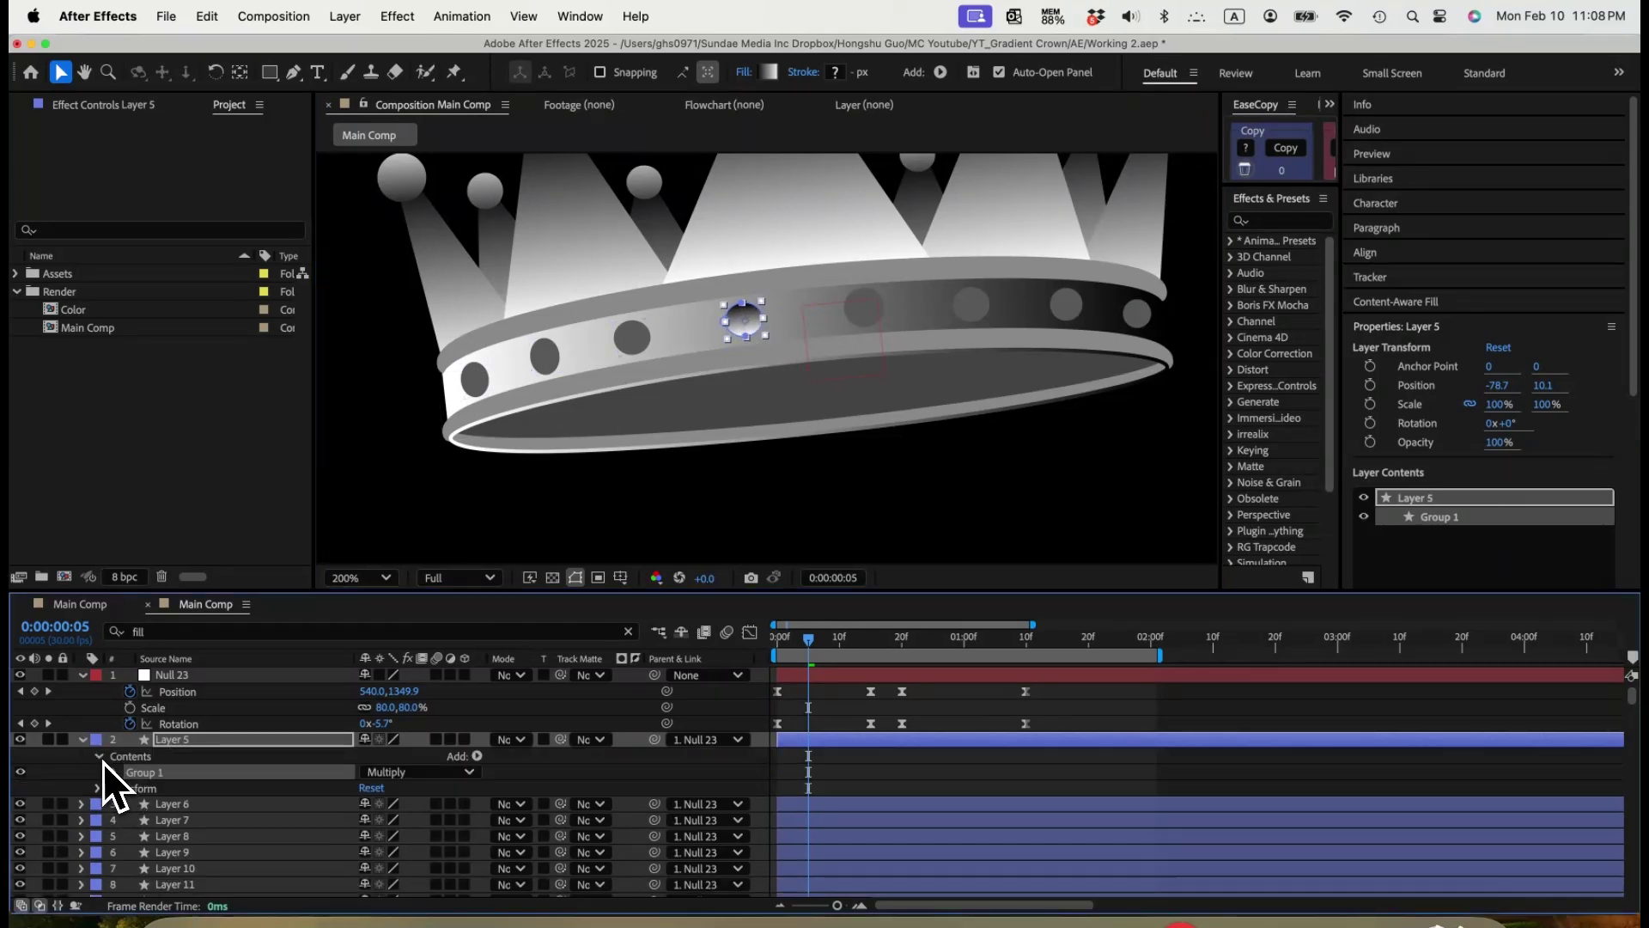
{"action": "left_click", "coordinate": [115, 772]}
{"action": "left_click", "coordinate": [167, 806]}
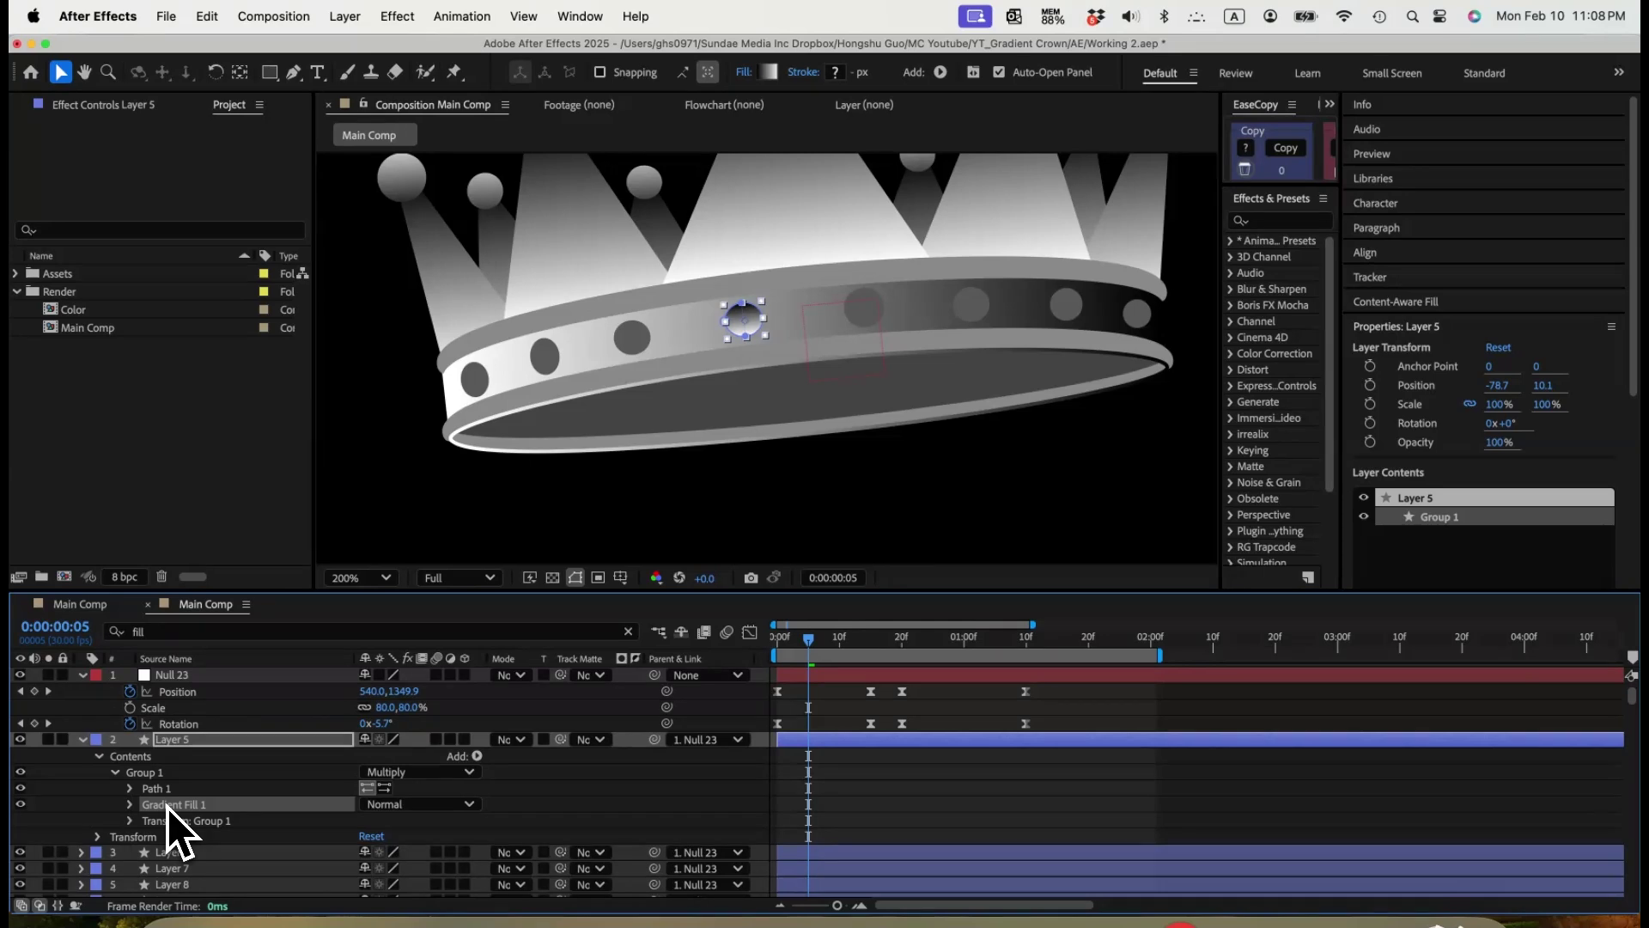
{"action": "key", "text": "super+c"}
Select the other jewel layers, Layer 6 through Layer 12, and filter by "fill" to expose their fills.
{"action": "scroll", "coordinate": [176, 812], "scroll_direction": "down", "scroll_amount": 3}
{"action": "left_click", "coordinate": [177, 756]}
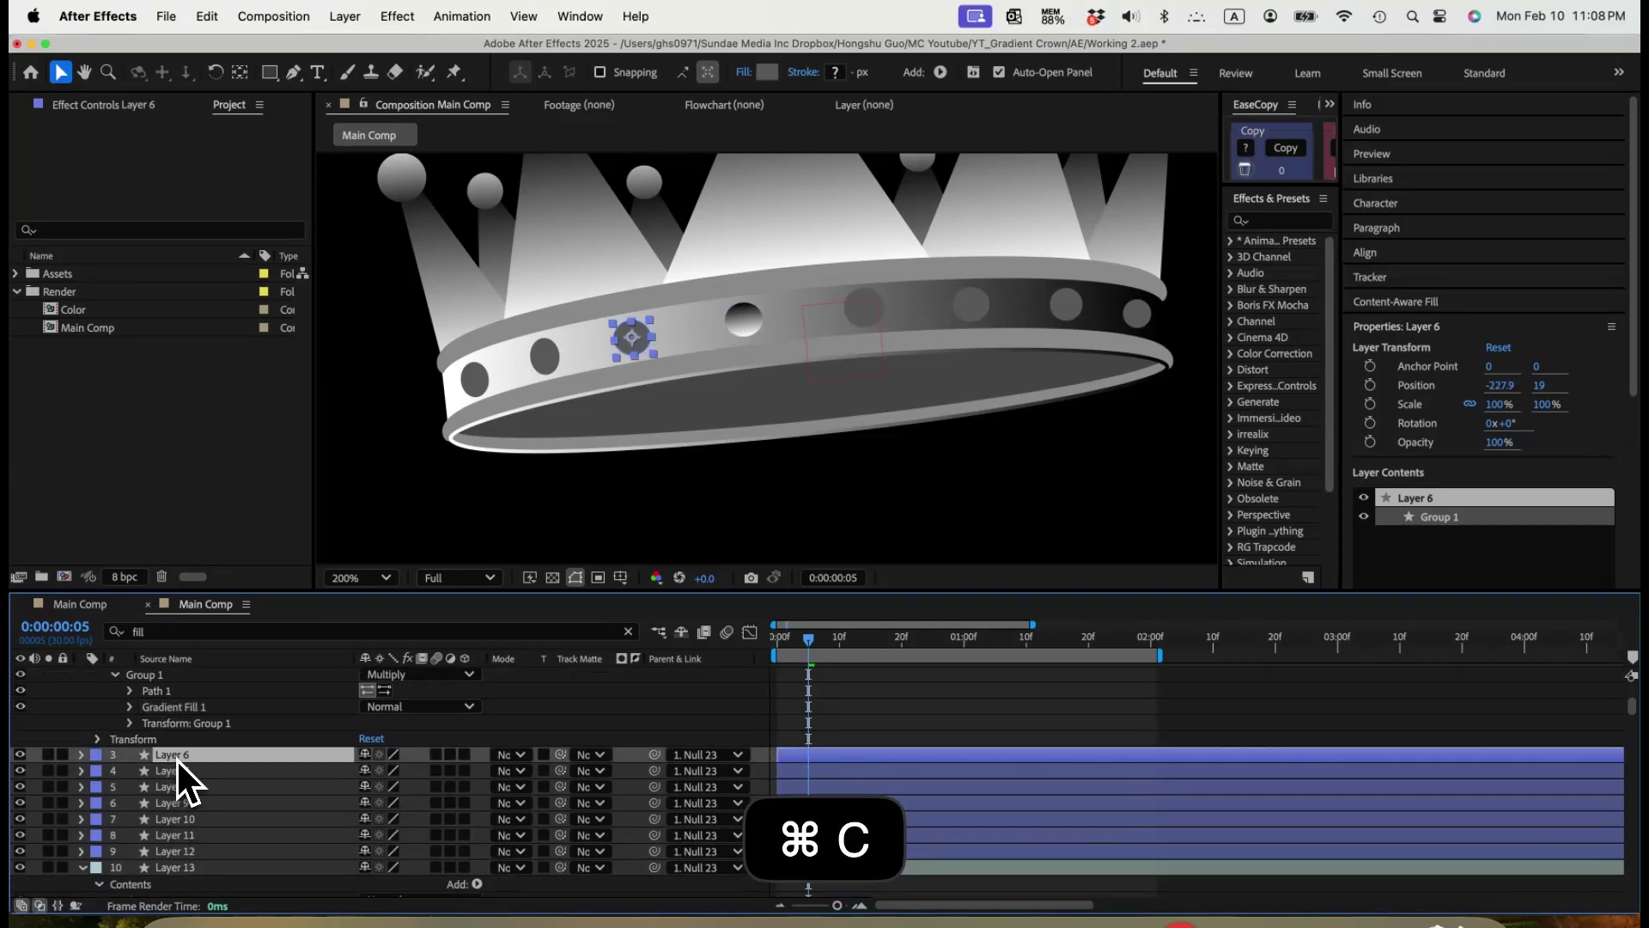
{"action": "left_click", "coordinate": [182, 847], "text": "shift"}
{"action": "left_click", "coordinate": [192, 630]}
{"action": "key", "text": "BackSpace"}
{"action": "key", "text": "BackSpace"}
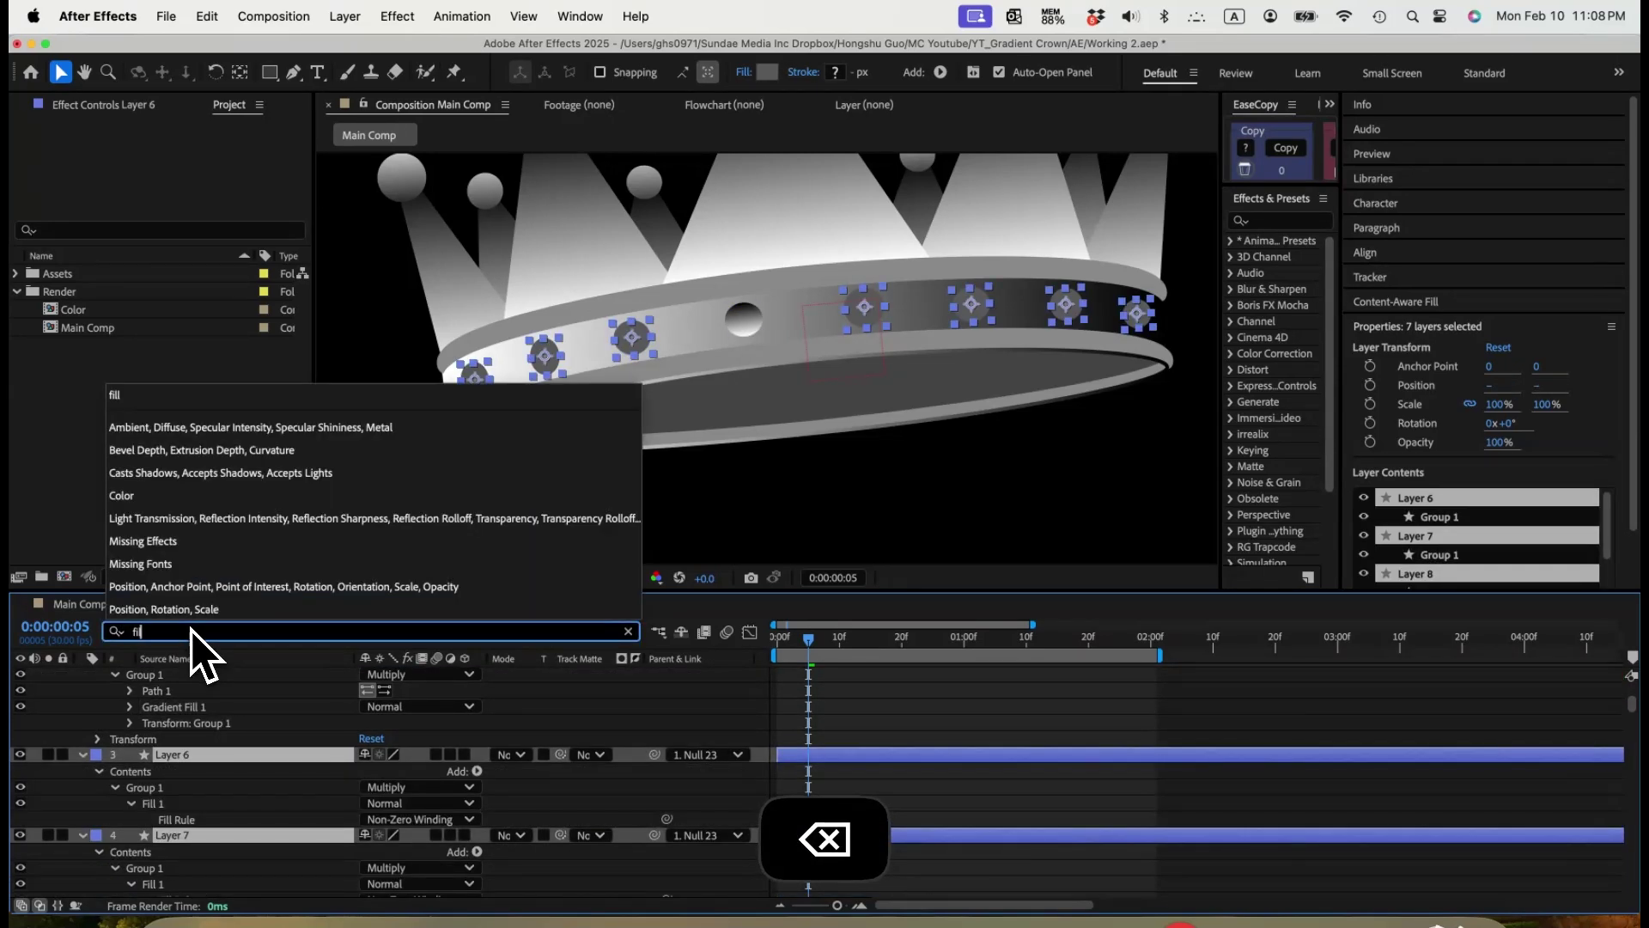
{"action": "scroll", "coordinate": [201, 722], "scroll_direction": "up", "scroll_amount": 4}
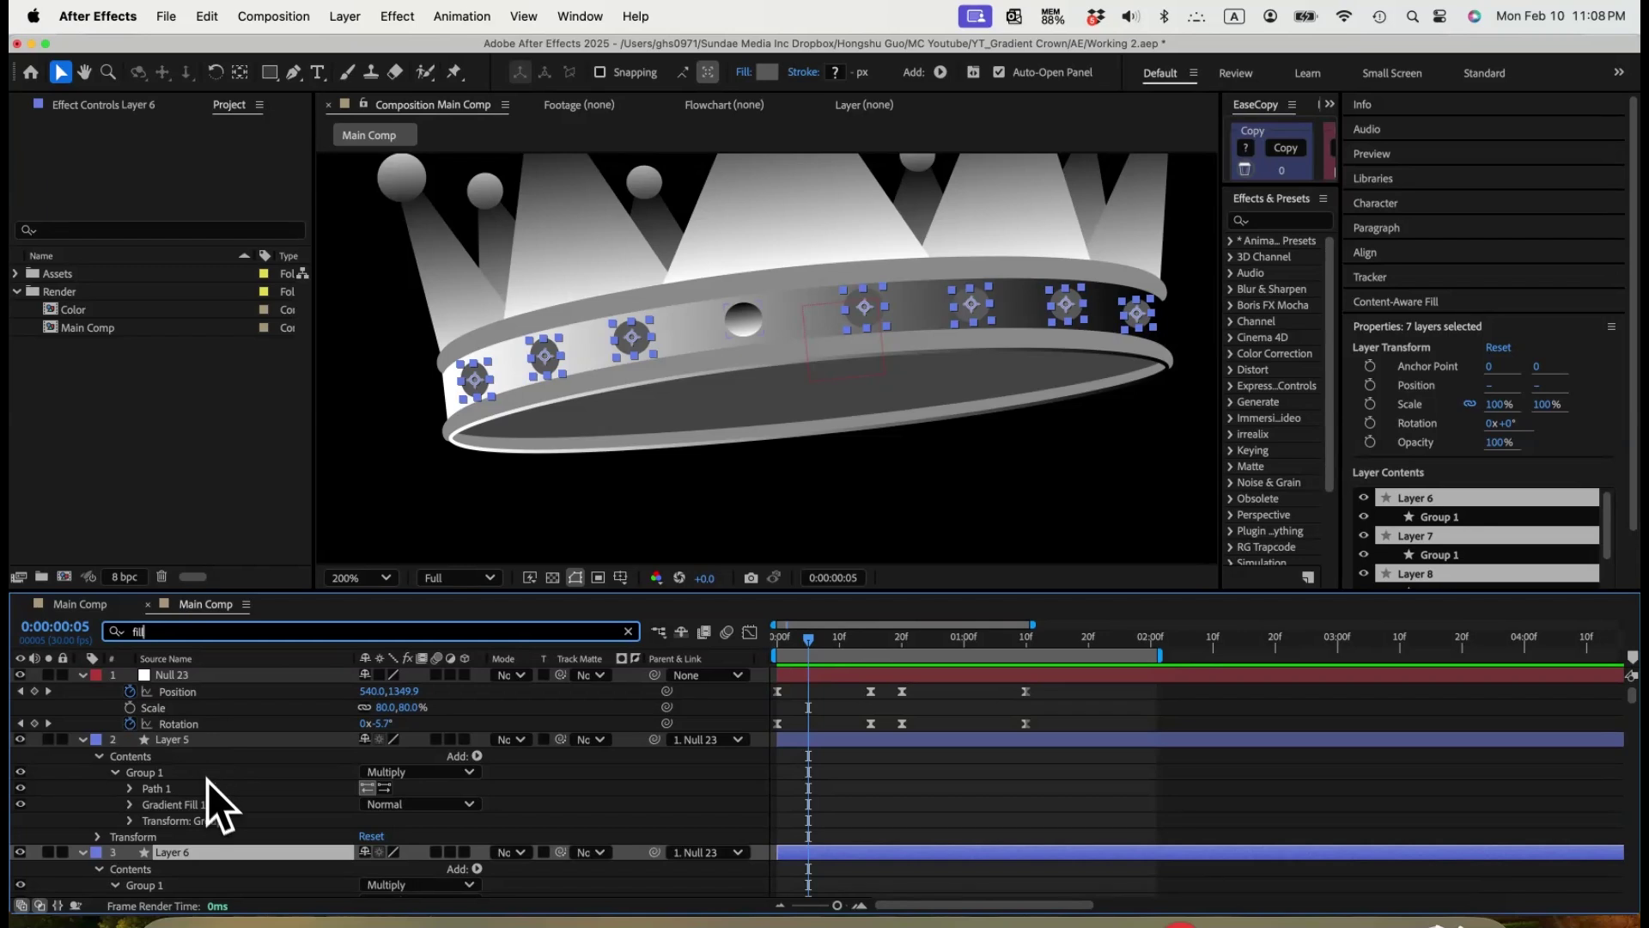
Replace the solid fill of the jewel in Layer 6 with the copied gradient fill.
{"action": "scroll", "coordinate": [206, 776], "scroll_direction": "down", "scroll_amount": 4}
{"action": "left_click", "coordinate": [155, 721]}
{"action": "key", "text": "BackSpace"}
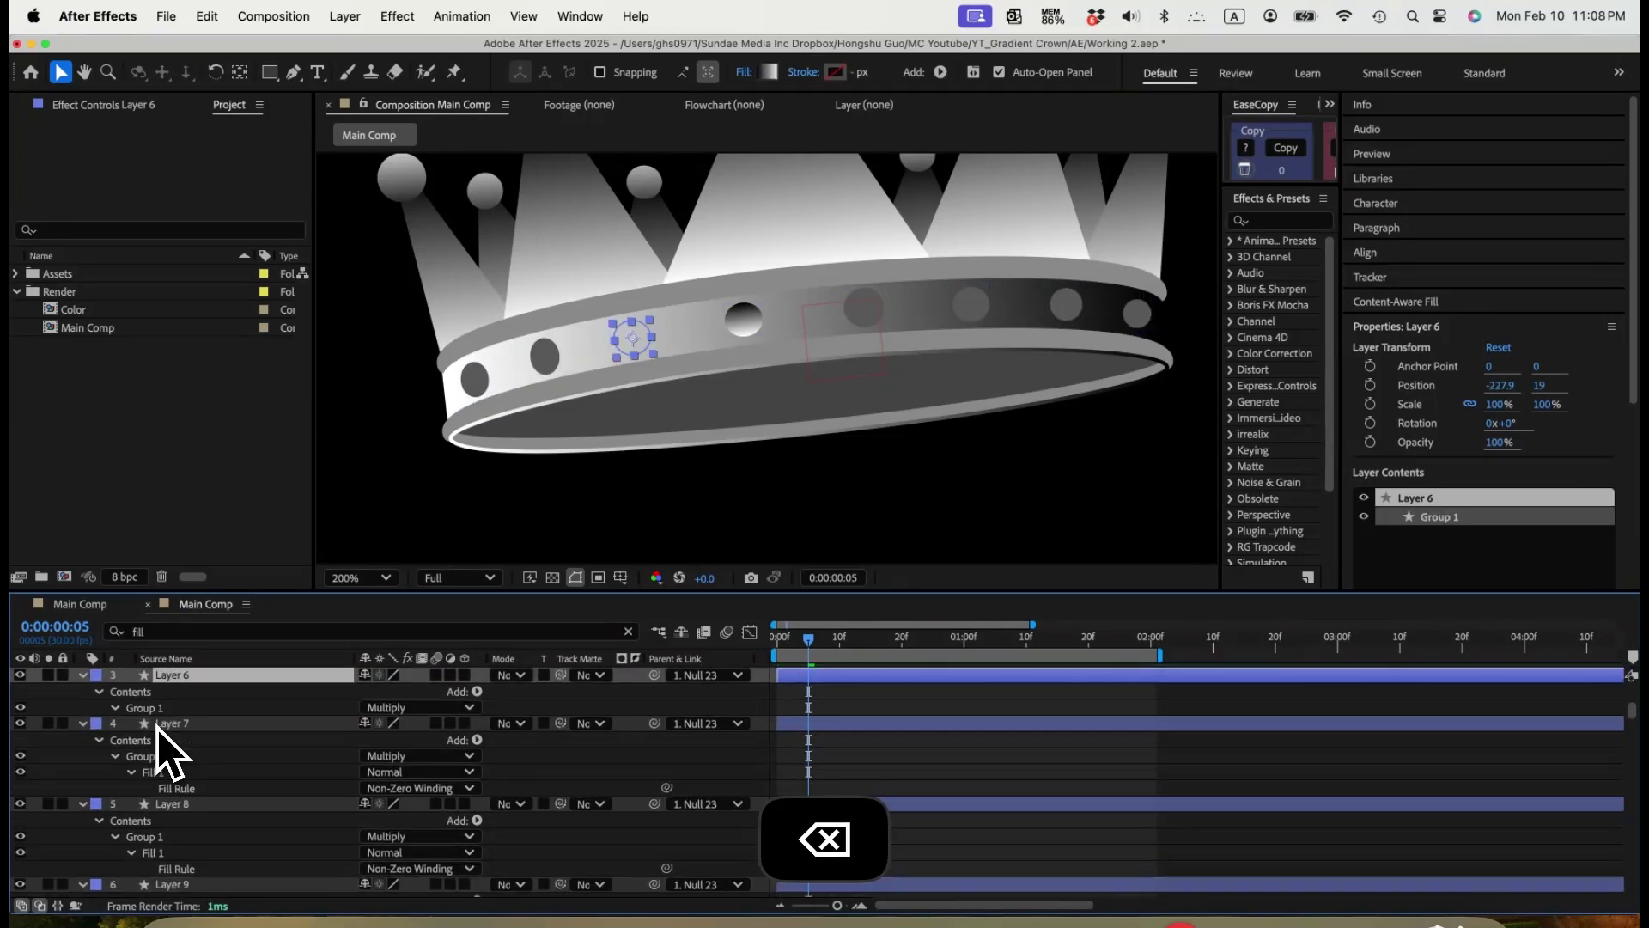
{"action": "left_click", "coordinate": [157, 713]}
{"action": "key", "text": "cmd+v"}
Replace the solid fills of the jewels in Layer 7 and Layer 8 with the copied gradient fill.
{"action": "left_click", "coordinate": [157, 788]}
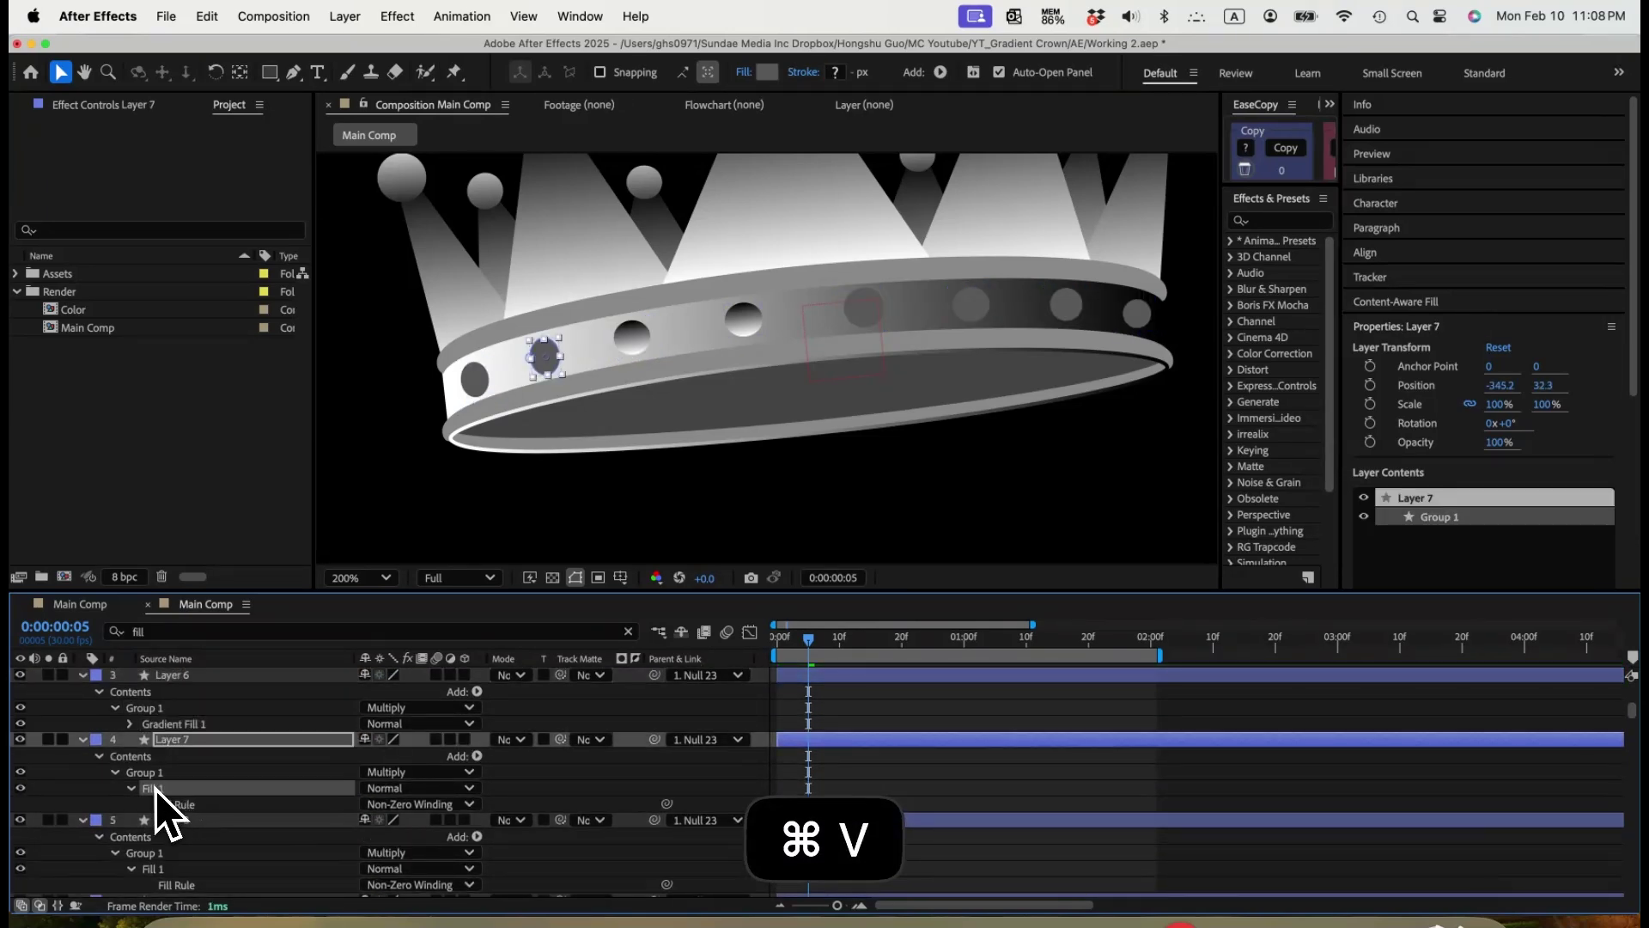
{"action": "key", "text": "BackSpace"}
{"action": "left_click", "coordinate": [156, 777]}
{"action": "key", "text": "super+v"}
{"action": "left_click", "coordinate": [160, 852]}
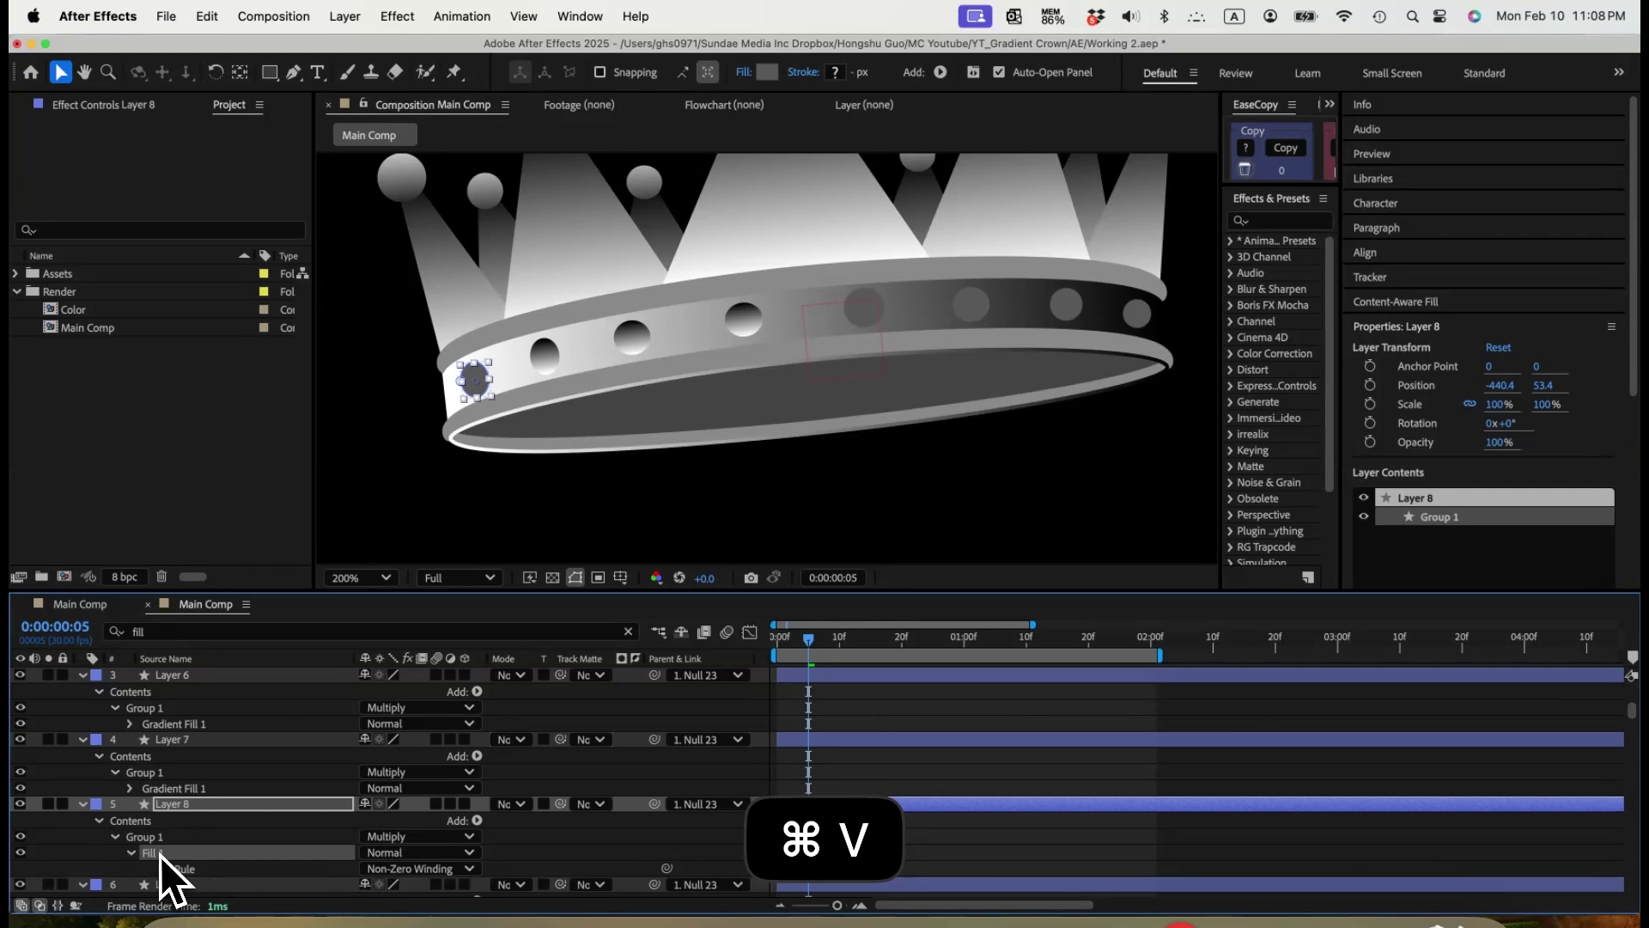
{"action": "key", "text": "BackSpace"}
{"action": "left_click", "coordinate": [159, 836]}
{"action": "key", "text": "super+v"}
Replace the solid fills of the jewels in Layer 9 and Layer 10 with the copied gradient fill.
{"action": "scroll", "coordinate": [159, 825], "scroll_direction": "down", "scroll_amount": 3}
{"action": "left_click", "coordinate": [157, 805]}
{"action": "key", "text": "BackSpace"}
{"action": "left_click", "coordinate": [157, 788]}
{"action": "key", "text": "super+v"}
{"action": "left_click", "coordinate": [160, 870]}
{"action": "key", "text": "BackSpace"}
{"action": "left_click", "coordinate": [154, 857]}
{"action": "key", "text": "super+v"}
Swap the remaining solid jewel fills in Layer 11 and Layer 12 for the copied gradient fill, then deselect everything.
{"action": "scroll", "coordinate": [158, 842], "scroll_direction": "down", "scroll_amount": 3}
{"action": "left_click", "coordinate": [155, 869]}
{"action": "key", "text": "BackSpace"}
{"action": "left_click", "coordinate": [148, 853]}
{"action": "key", "text": "super+v"}
{"action": "left_click", "coordinate": [532, 806]}
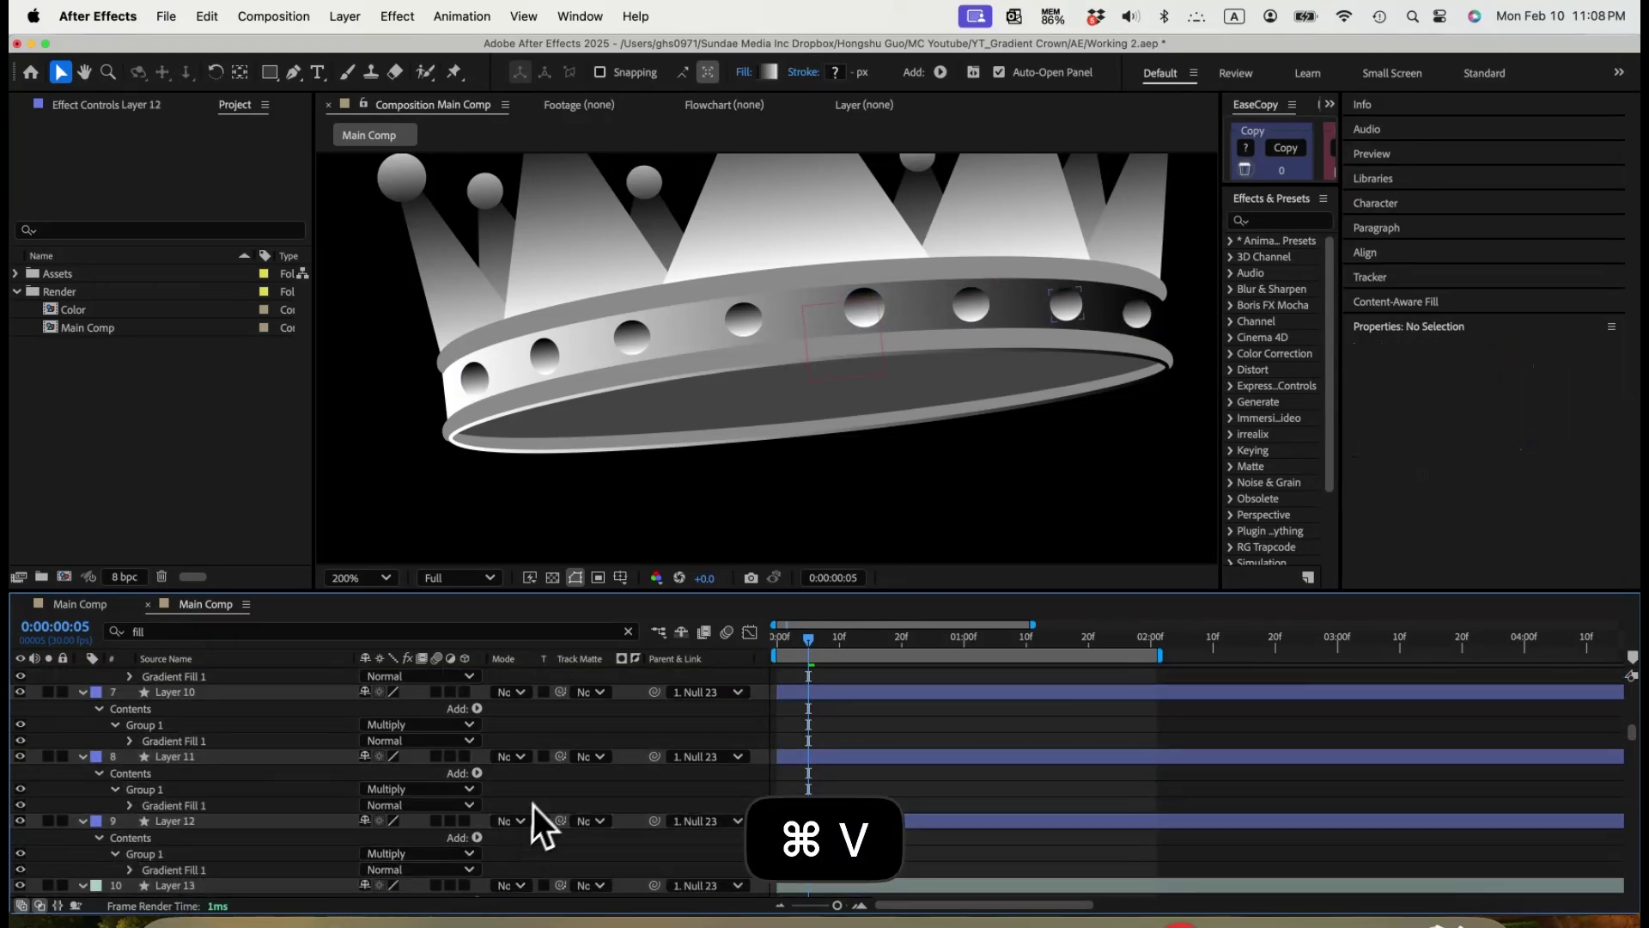
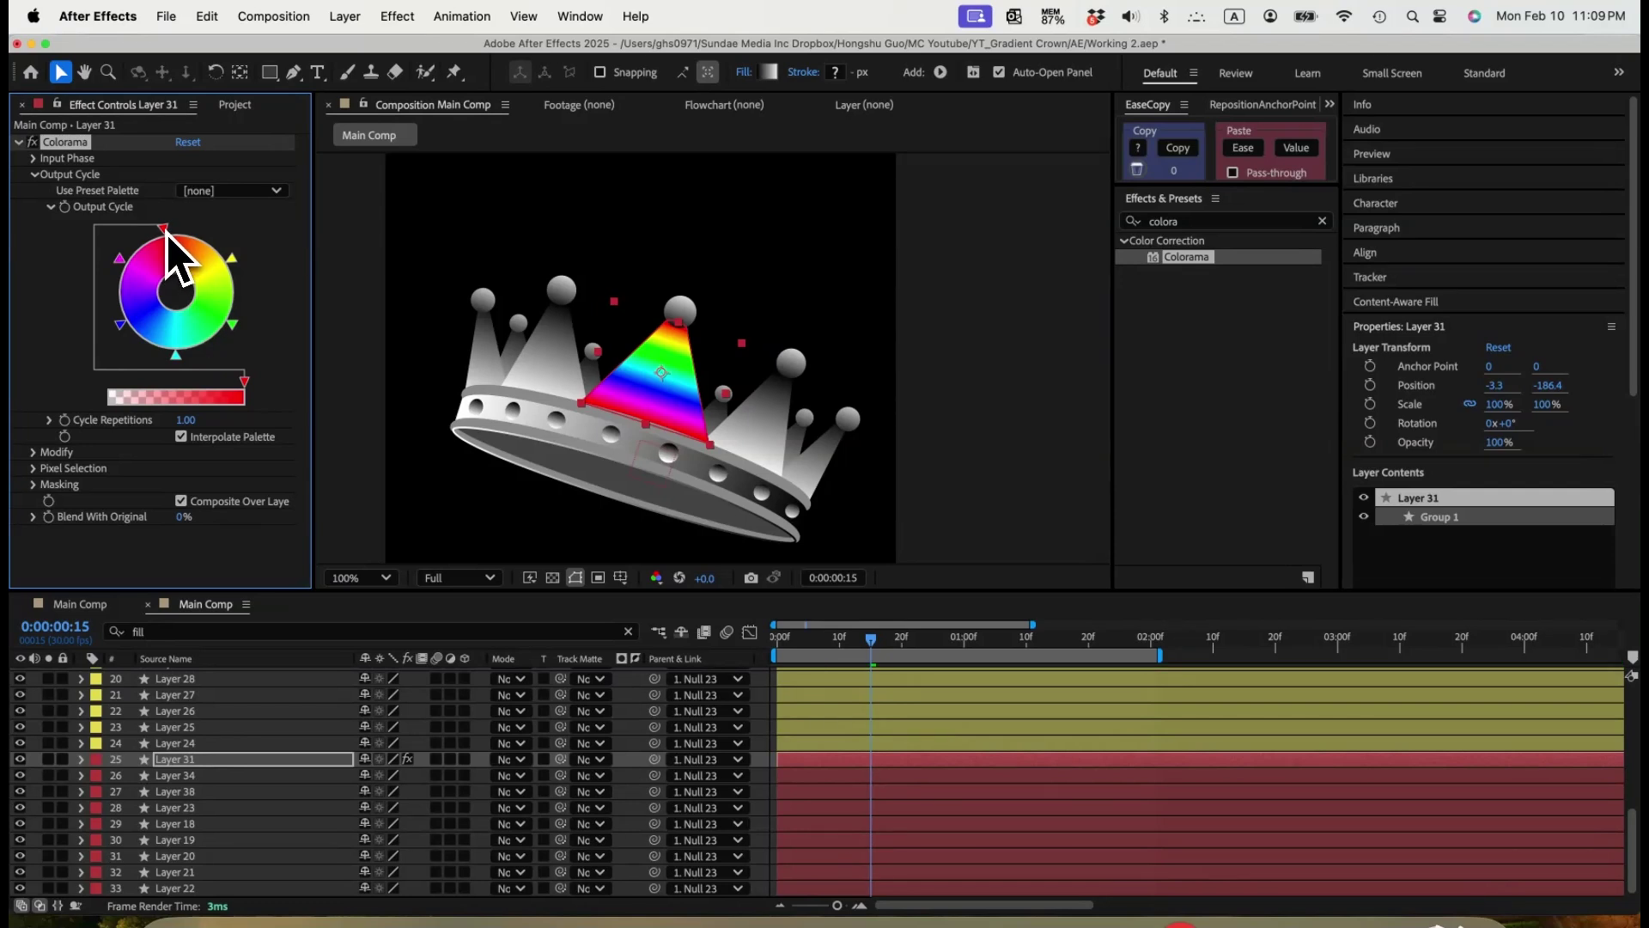
Move the yellow stop of Layer 31's Colorama output cycle close beside the red one and compare the spike with the effect off and on.
{"action": "left_click_drag", "start_coordinate": [214, 255], "coordinate": [215, 242]}
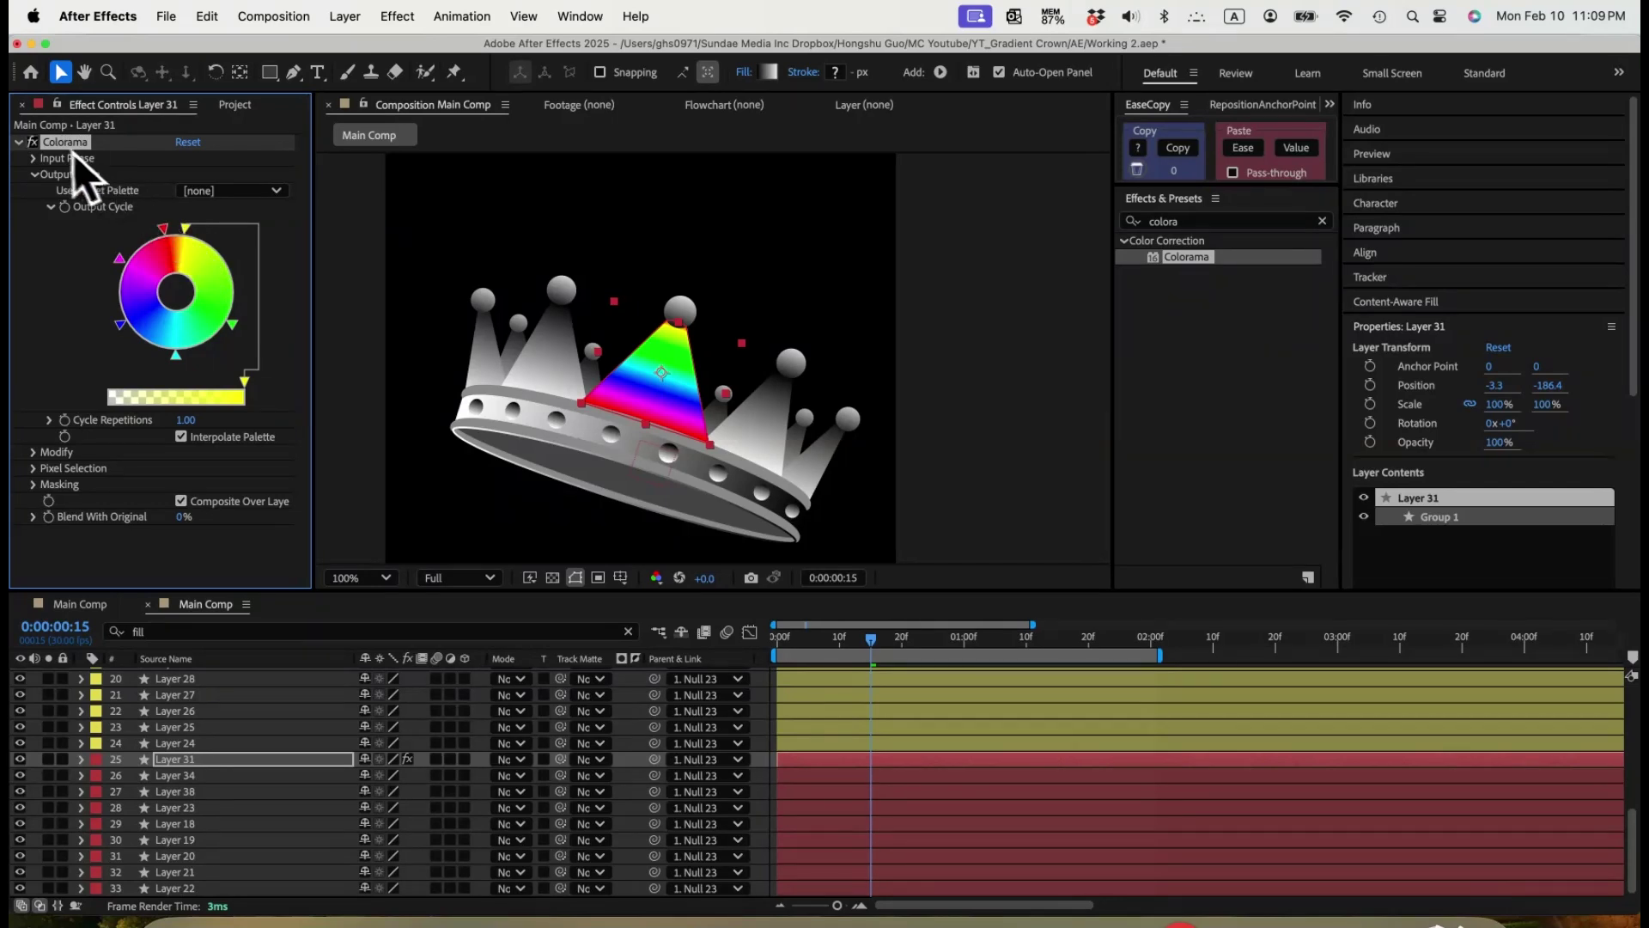
{"action": "left_click", "coordinate": [33, 141]}
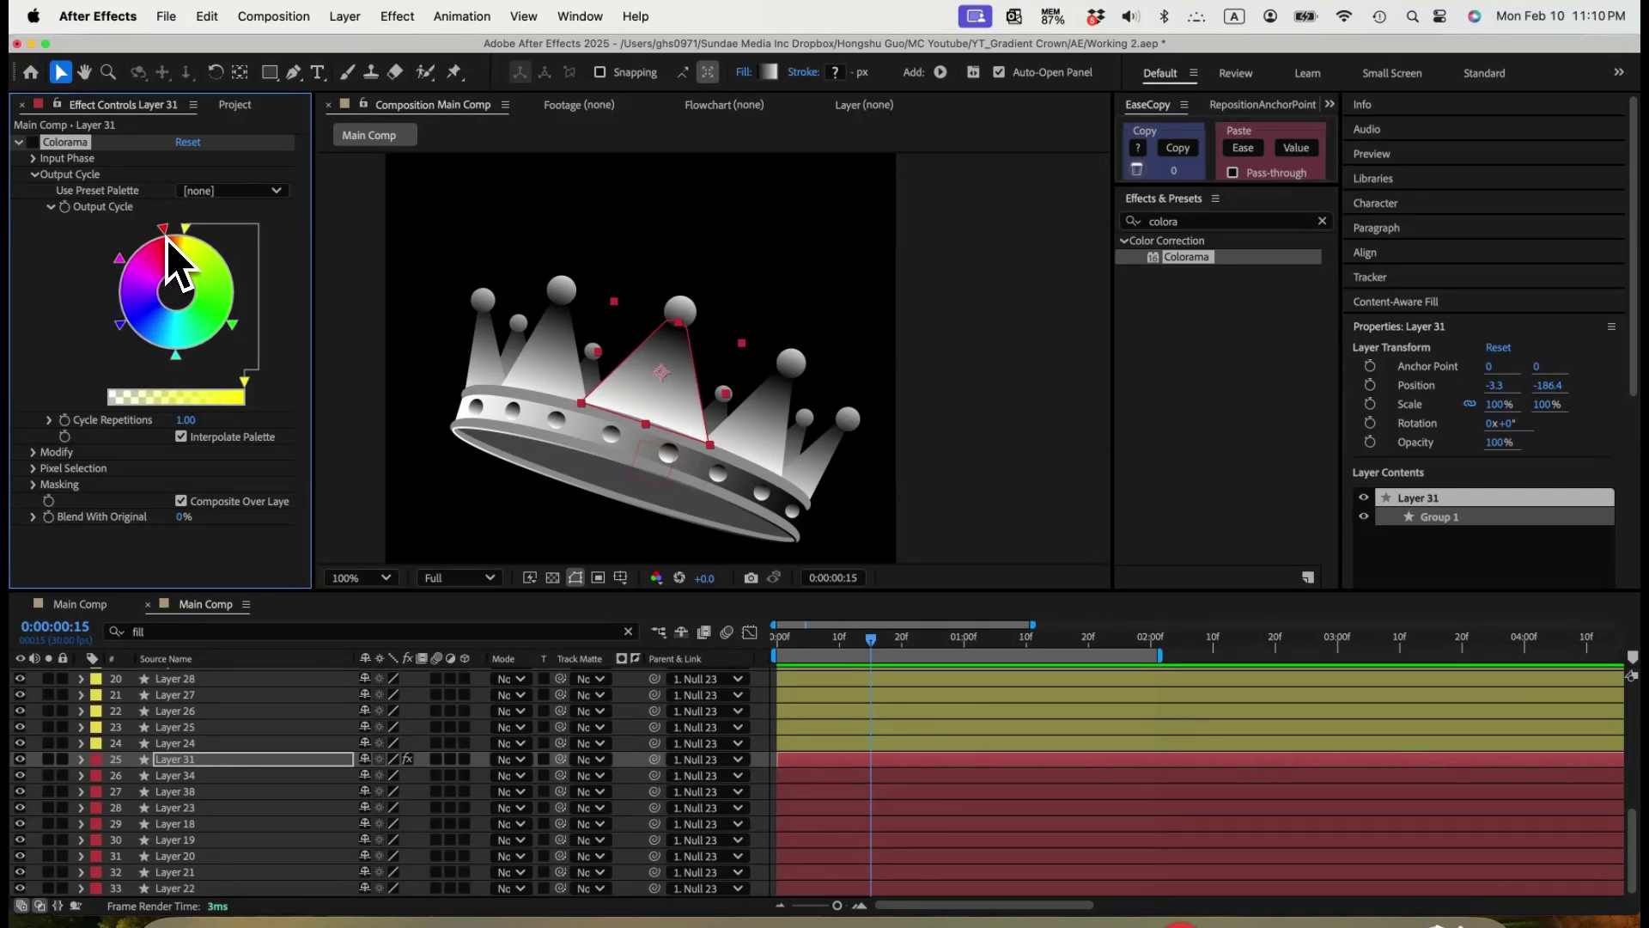
{"action": "left_click", "coordinate": [34, 143]}
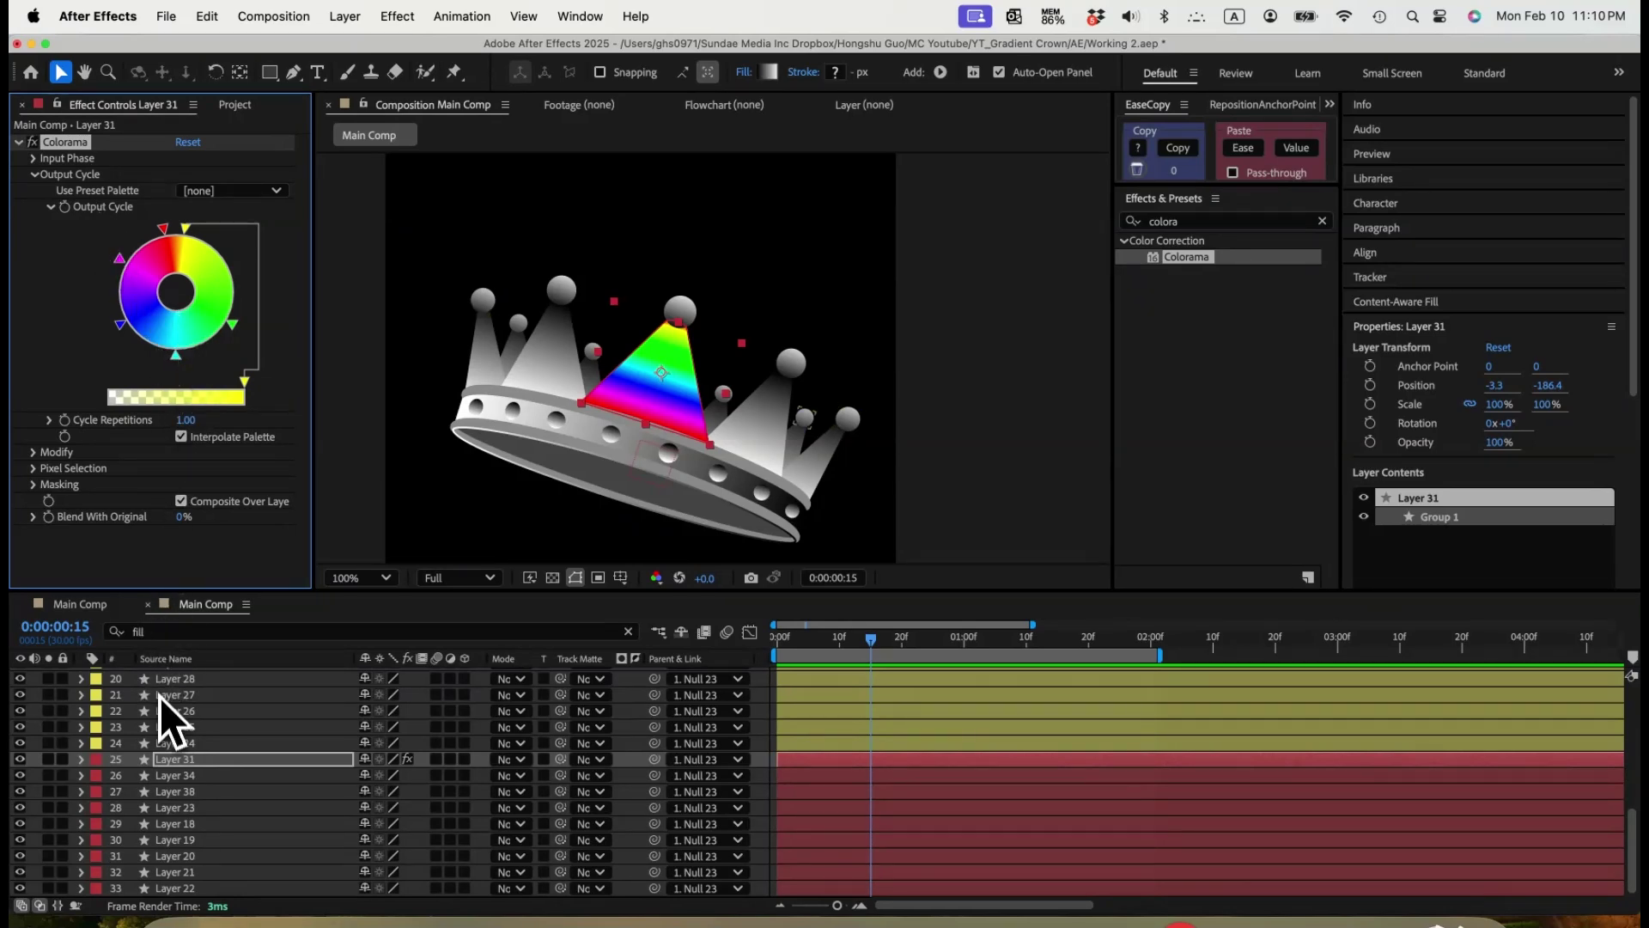
Add the Color composition to Main Comp as the topmost layer, its swatches serving as a palette reference below the crown.
{"action": "scroll", "coordinate": [170, 706], "scroll_direction": "up", "scroll_amount": 6}
{"action": "left_click", "coordinate": [233, 104]}
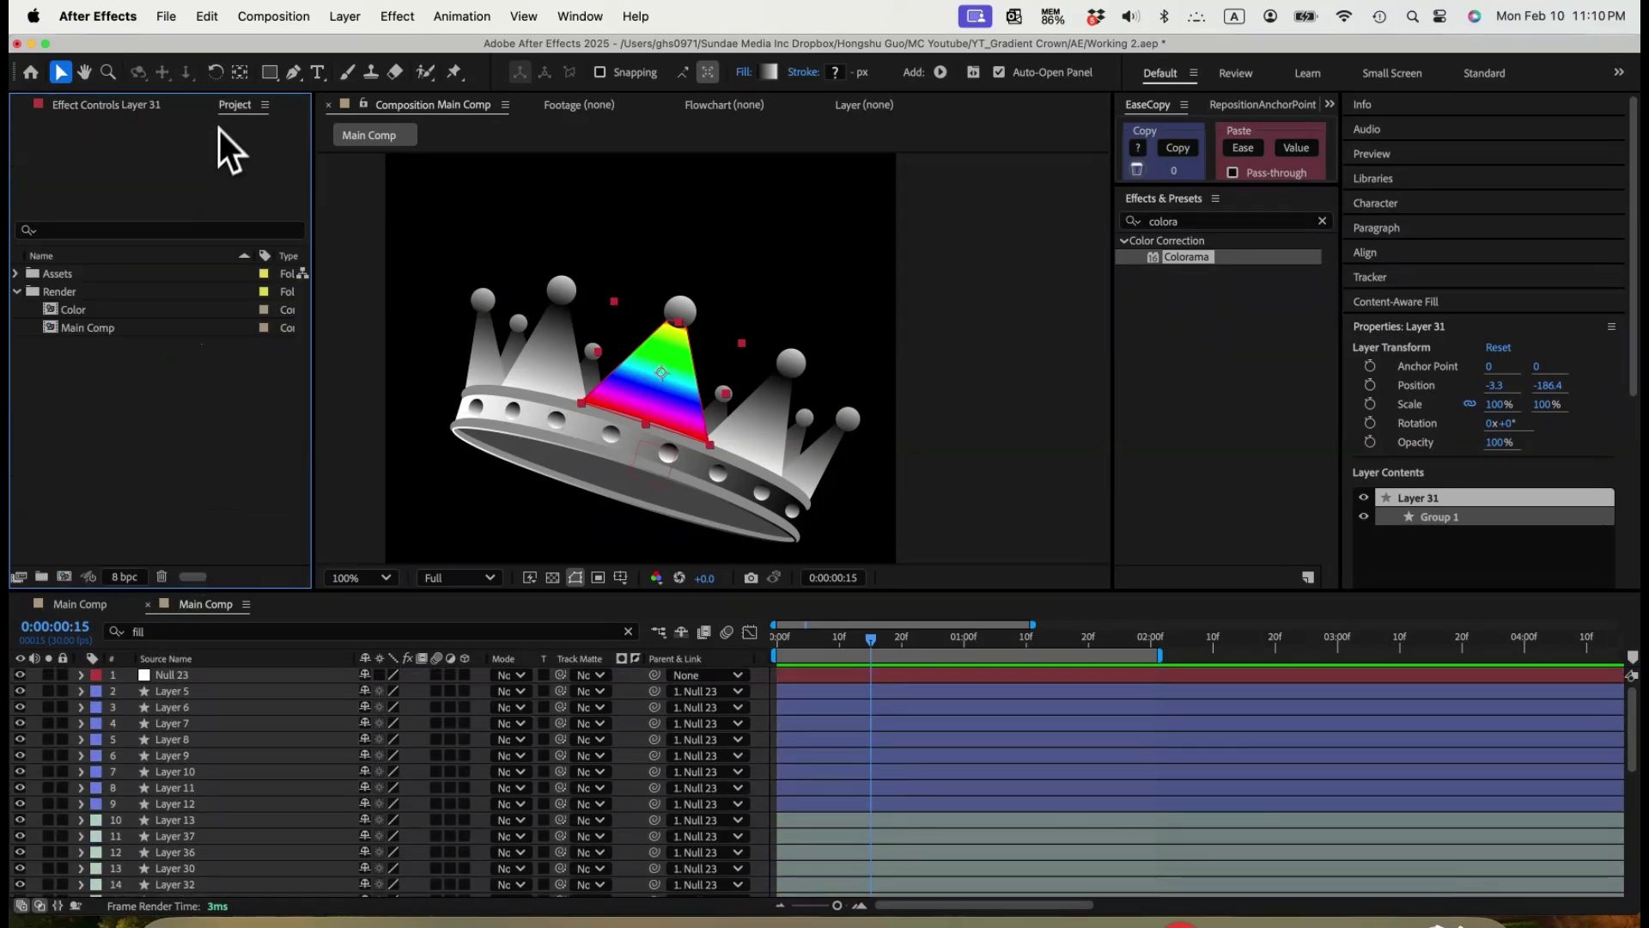
{"action": "left_click_drag", "start_coordinate": [76, 311], "coordinate": [663, 439]}
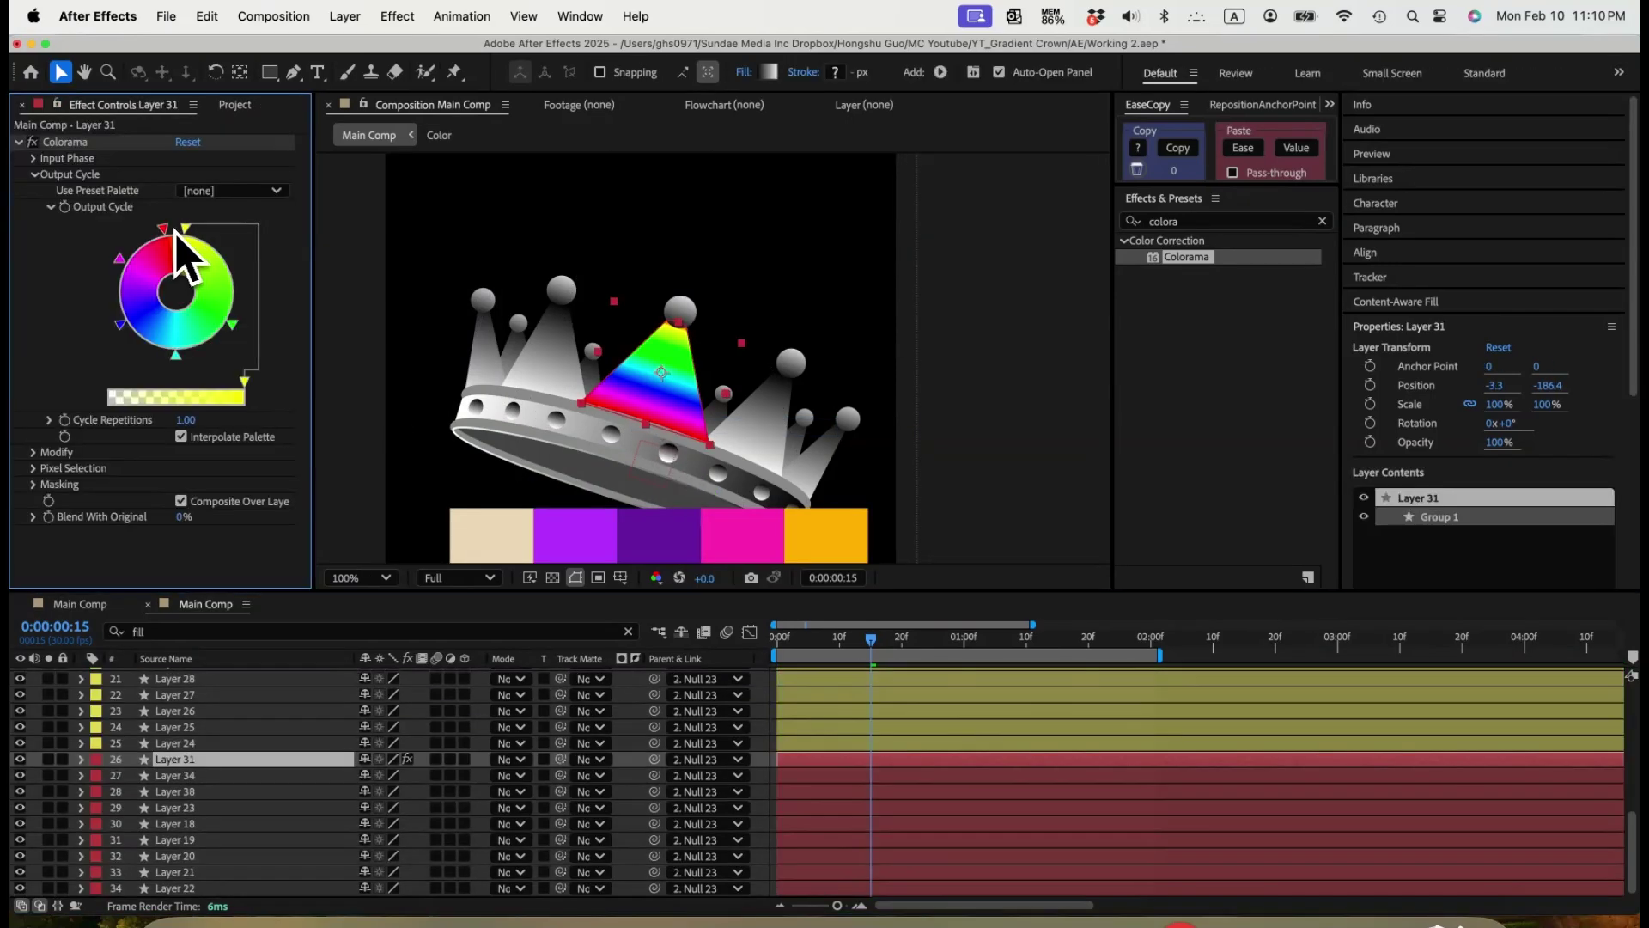
Recolor the yellow, green and cyan stops of Layer 31's output cycle by sampling the cream, bright purple and dark purple swatches.
{"action": "double_click", "coordinate": [185, 230]}
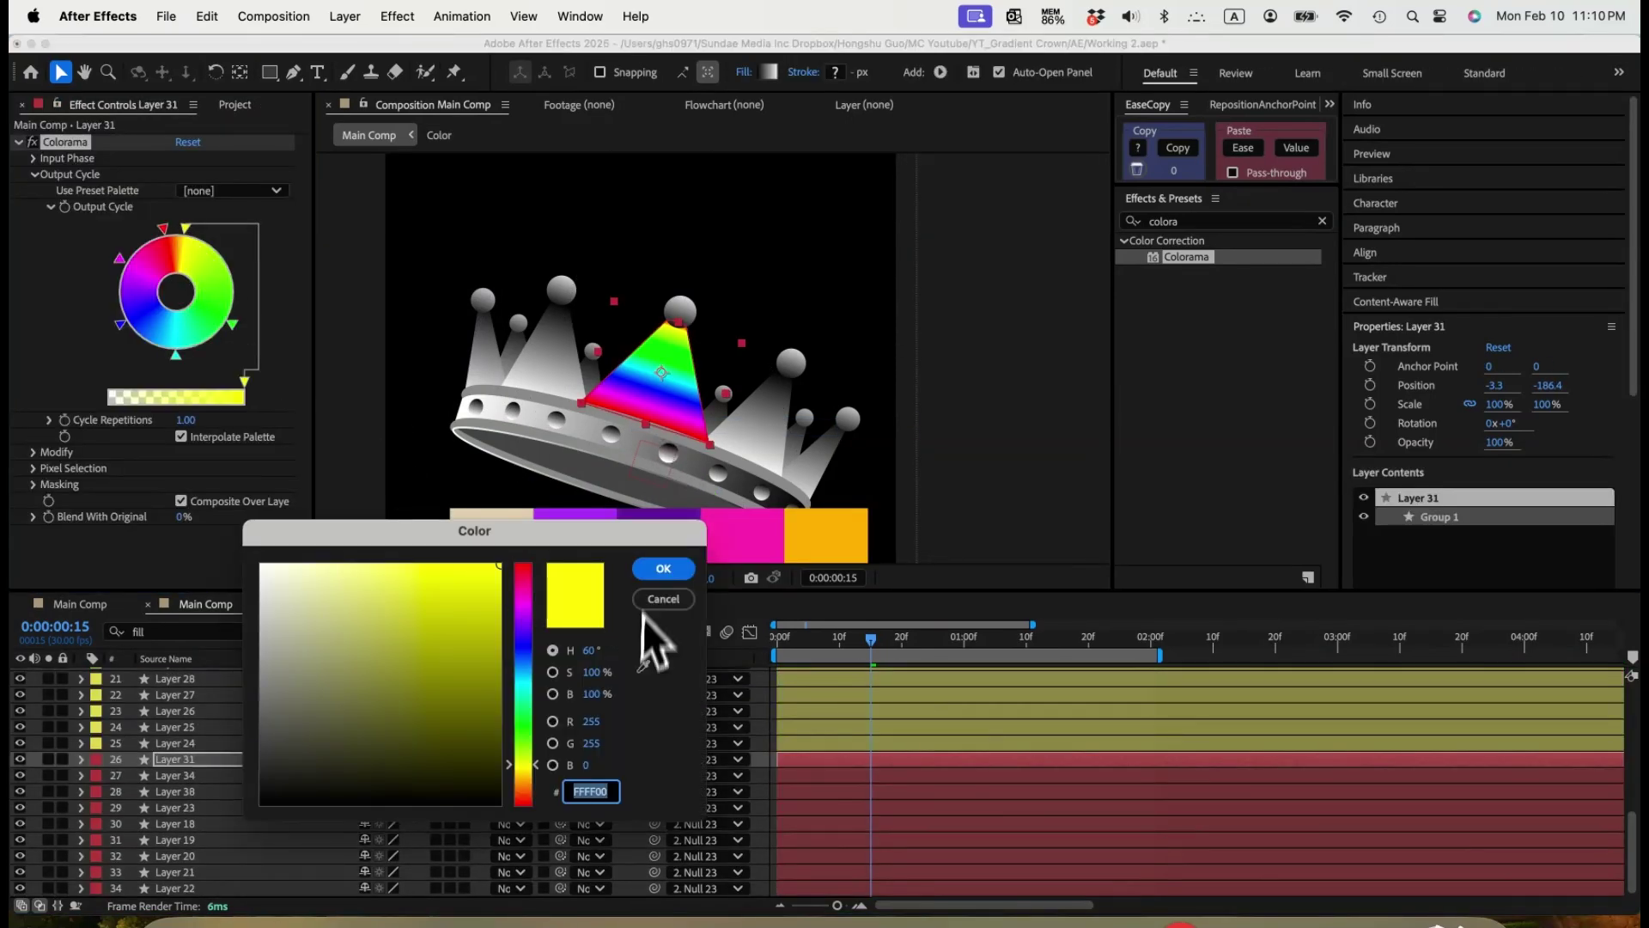
{"action": "left_click", "coordinate": [650, 675]}
{"action": "left_click", "coordinate": [501, 517]}
{"action": "left_click", "coordinate": [644, 567]}
{"action": "double_click", "coordinate": [232, 324]}
{"action": "left_click", "coordinate": [644, 666]}
{"action": "left_click", "coordinate": [646, 567]}
{"action": "double_click", "coordinate": [175, 354]}
{"action": "left_click", "coordinate": [643, 665]}
{"action": "left_click", "coordinate": [659, 514]}
{"action": "left_click", "coordinate": [653, 569]}
Recolor the blue stop pink and the magenta stop orange by sampling the matching palette swatches.
{"action": "double_click", "coordinate": [119, 324]}
{"action": "left_click", "coordinate": [643, 666]}
{"action": "left_click", "coordinate": [724, 557]}
{"action": "left_click", "coordinate": [656, 569]}
{"action": "double_click", "coordinate": [119, 258]}
{"action": "left_click", "coordinate": [643, 666]}
{"action": "left_click", "coordinate": [848, 558]}
{"action": "left_click", "coordinate": [656, 569]}
Remove the red stop from the output cycle and space the remaining five color stops more evenly around the wheel.
{"action": "double_click", "coordinate": [163, 228]}
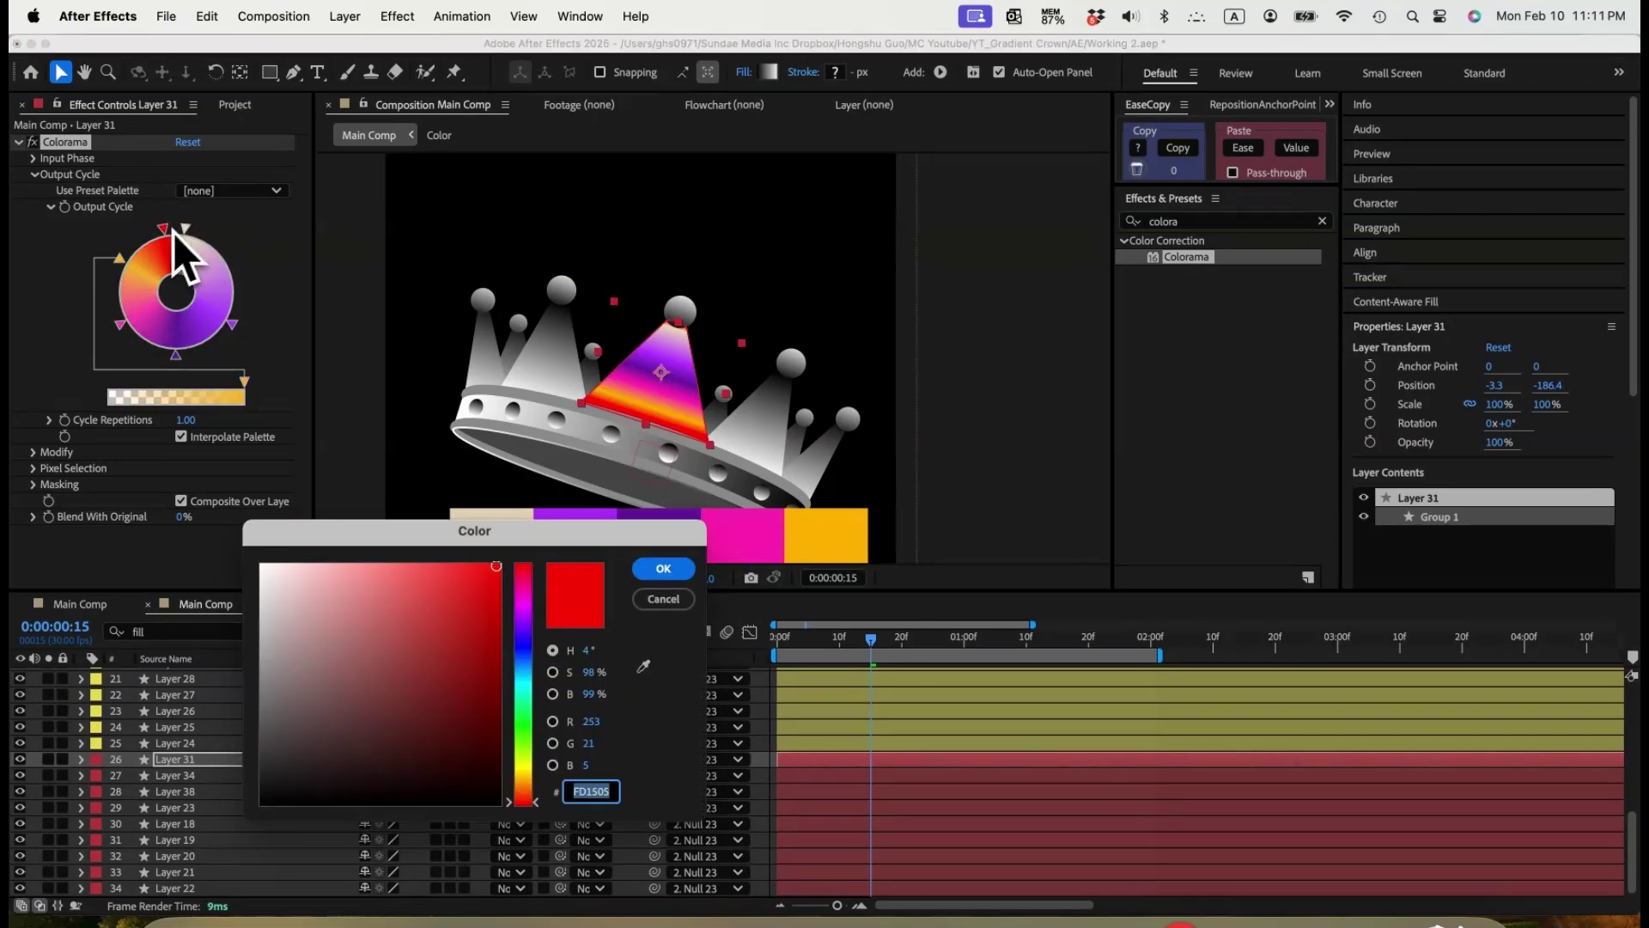
{"action": "key", "text": "Escape"}
{"action": "left_click_drag", "start_coordinate": [173, 232], "coordinate": [153, 198]}
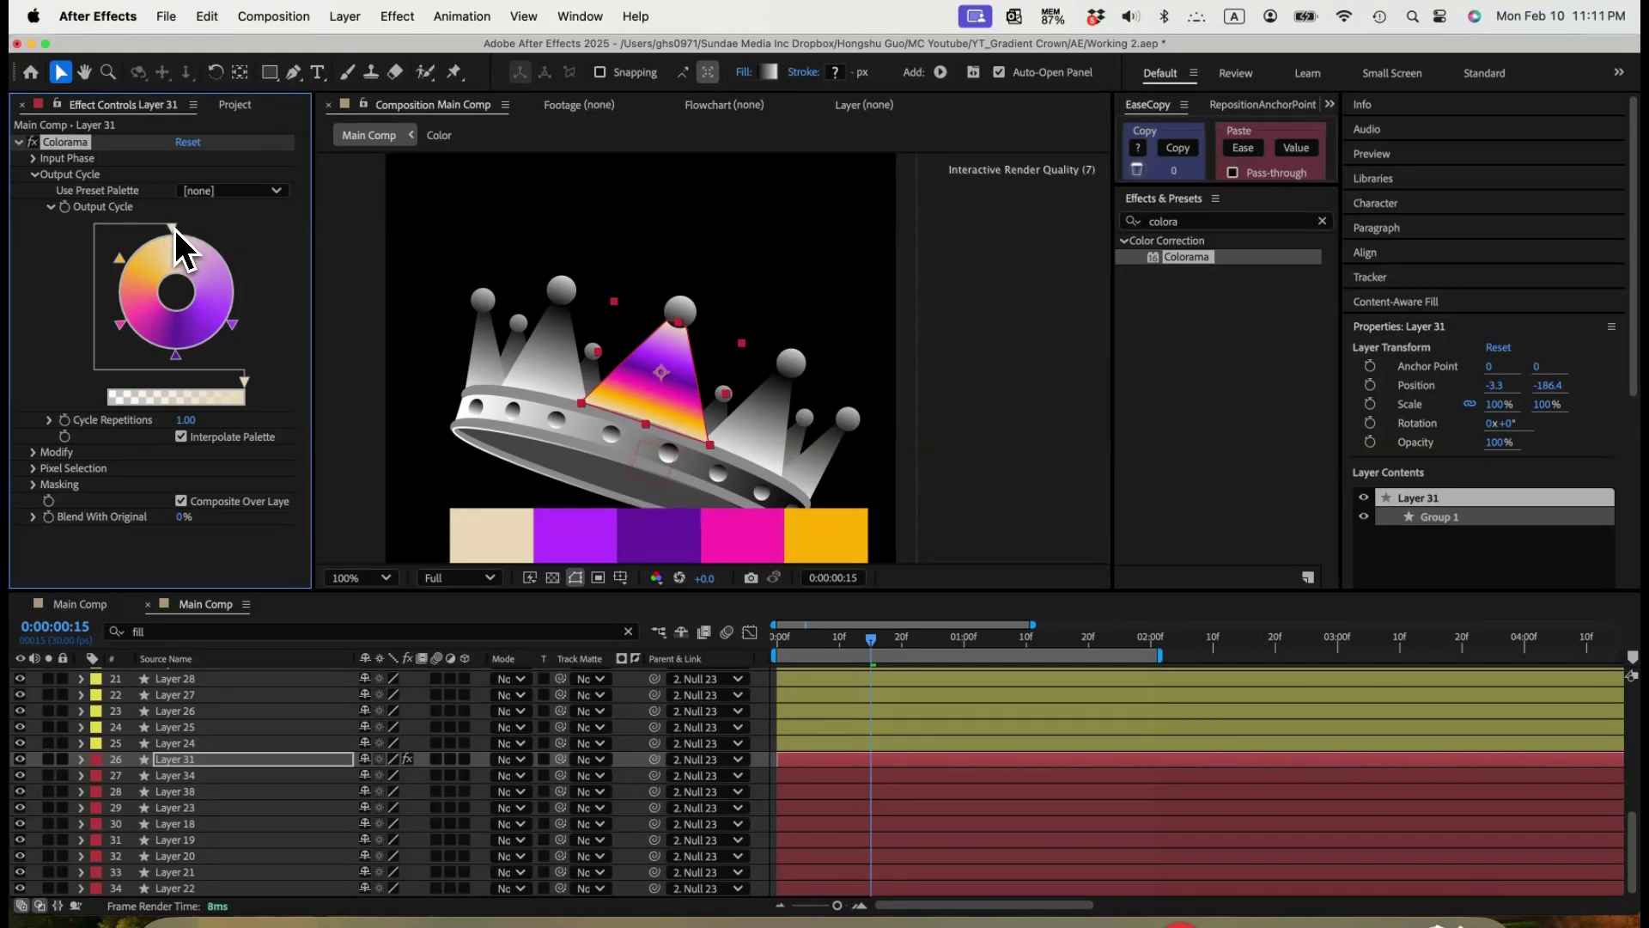
{"action": "left_click_drag", "start_coordinate": [232, 327], "coordinate": [240, 267]}
{"action": "left_click_drag", "start_coordinate": [185, 348], "coordinate": [239, 368]}
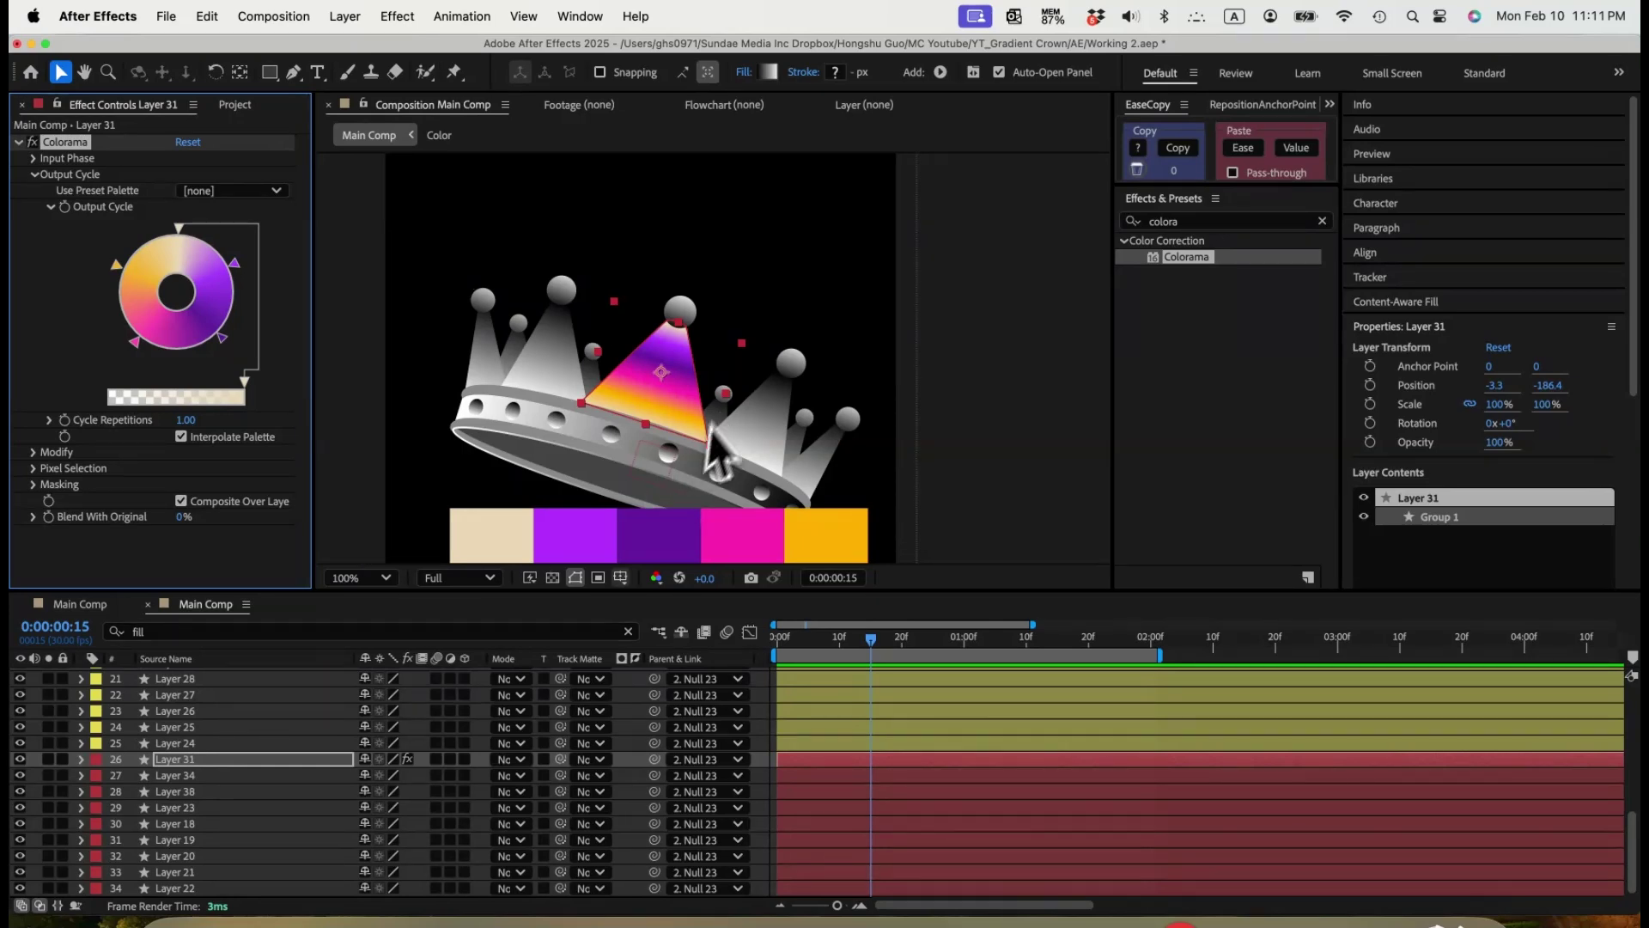
Expand Colorama's Input Phase on Layer 31 and try out different Phase Shift values, ending at 0x+91.0°.
{"action": "left_click", "coordinate": [33, 159]}
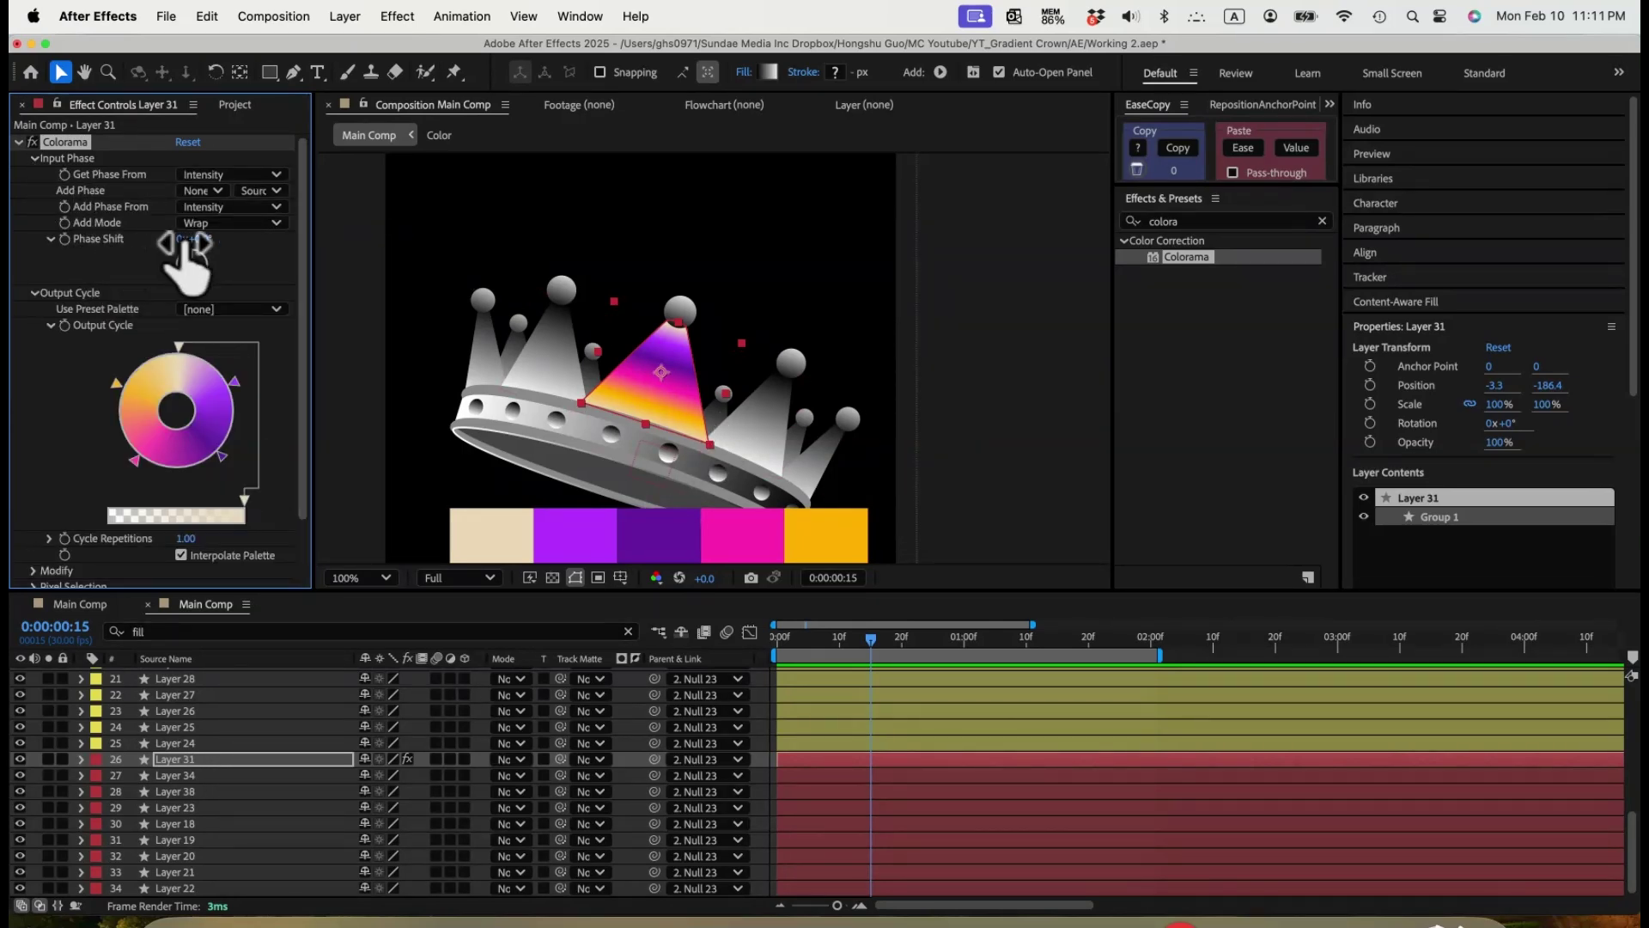
{"action": "left_click_drag", "start_coordinate": [198, 238], "coordinate": [655, 269]}
{"action": "mouse_move", "coordinate": [203, 238]}
{"action": "left_mouse_down"}
{"action": "mouse_move", "coordinate": [545, 243]}
{"action": "mouse_move", "coordinate": [250, 258]}
{"action": "mouse_move", "coordinate": [214, 249]}
{"action": "mouse_move", "coordinate": [695, 255]}
{"action": "mouse_move", "coordinate": [198, 268]}
{"action": "left_mouse_up"}
{"action": "key", "text": "super+z"}
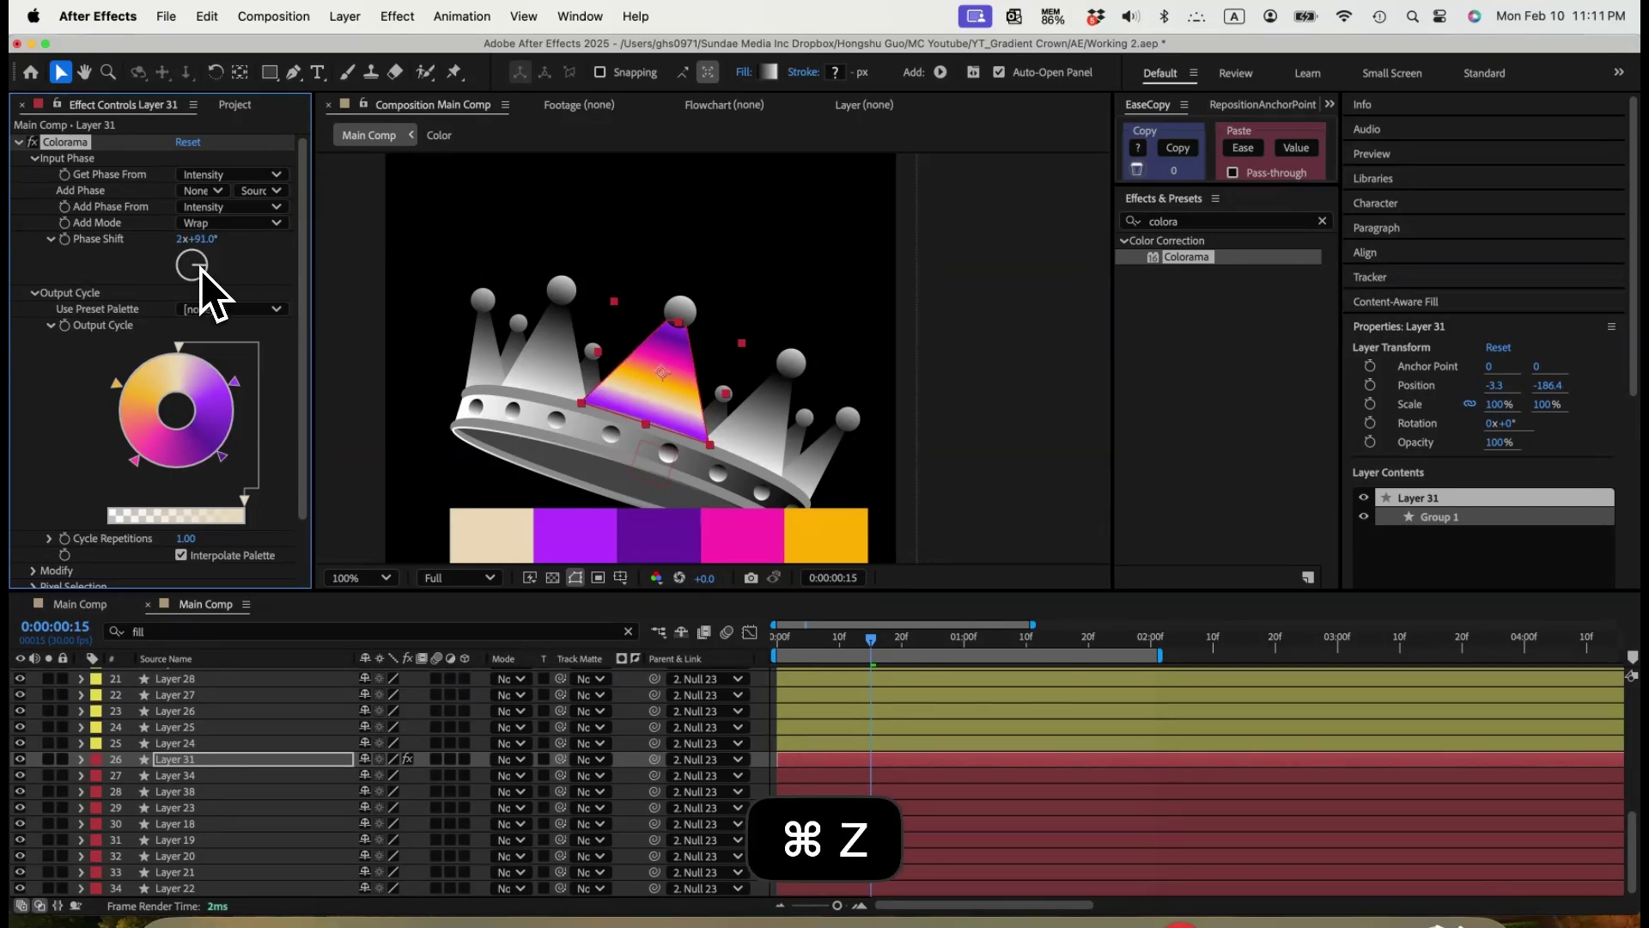
{"action": "key", "text": "Return"}
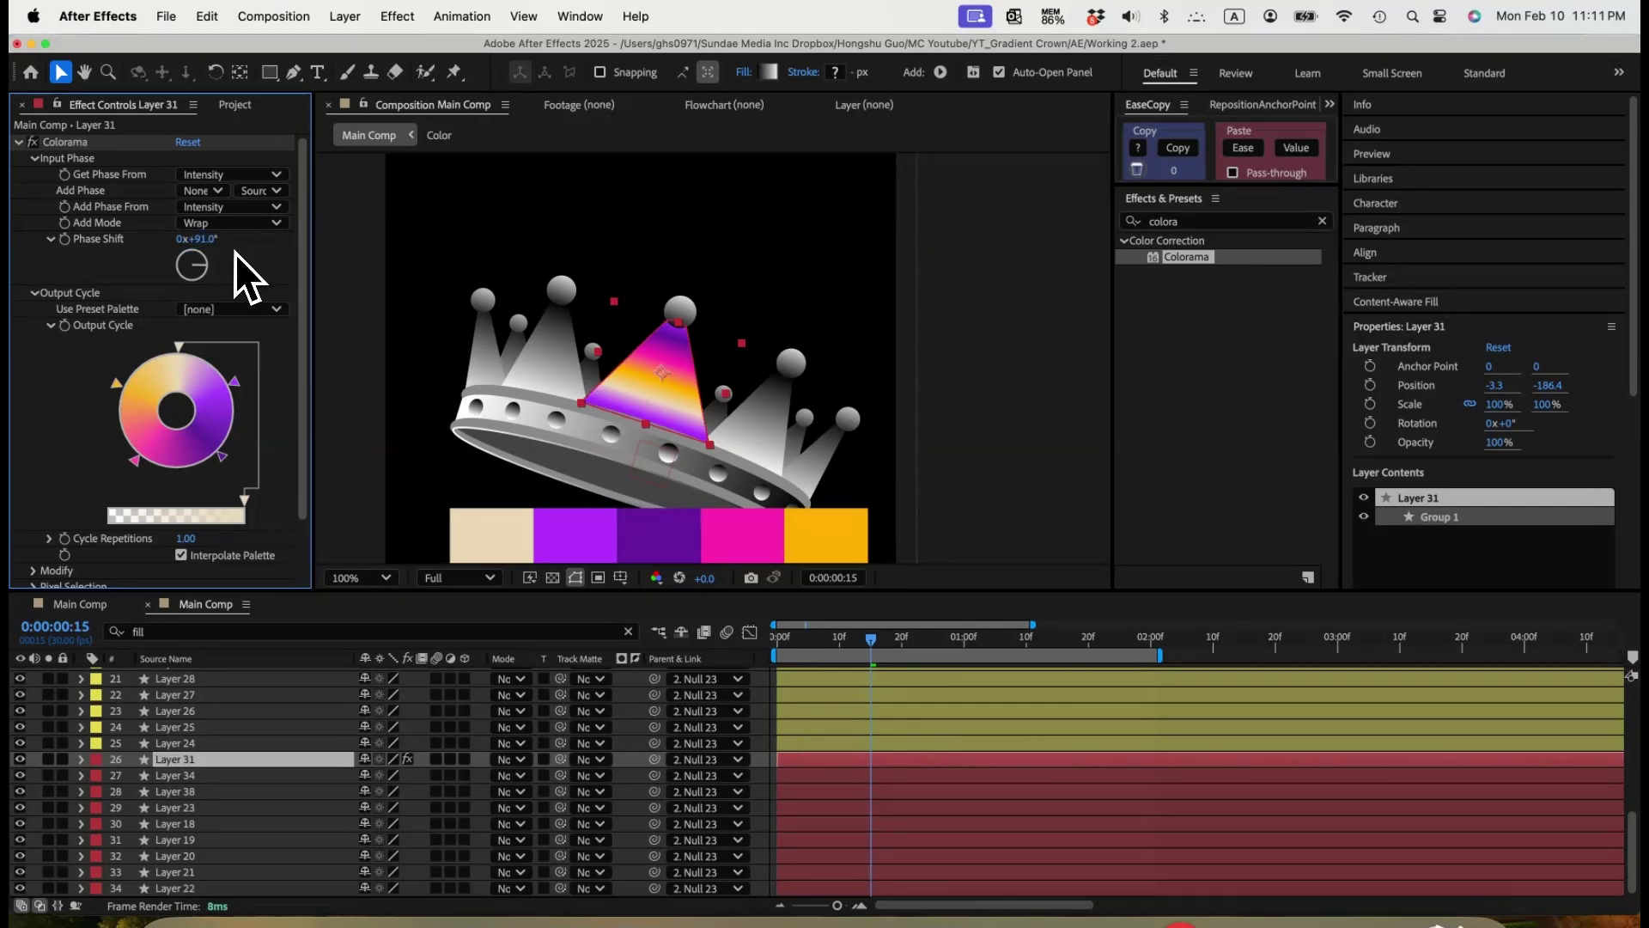
{"action": "key", "text": "Return"}
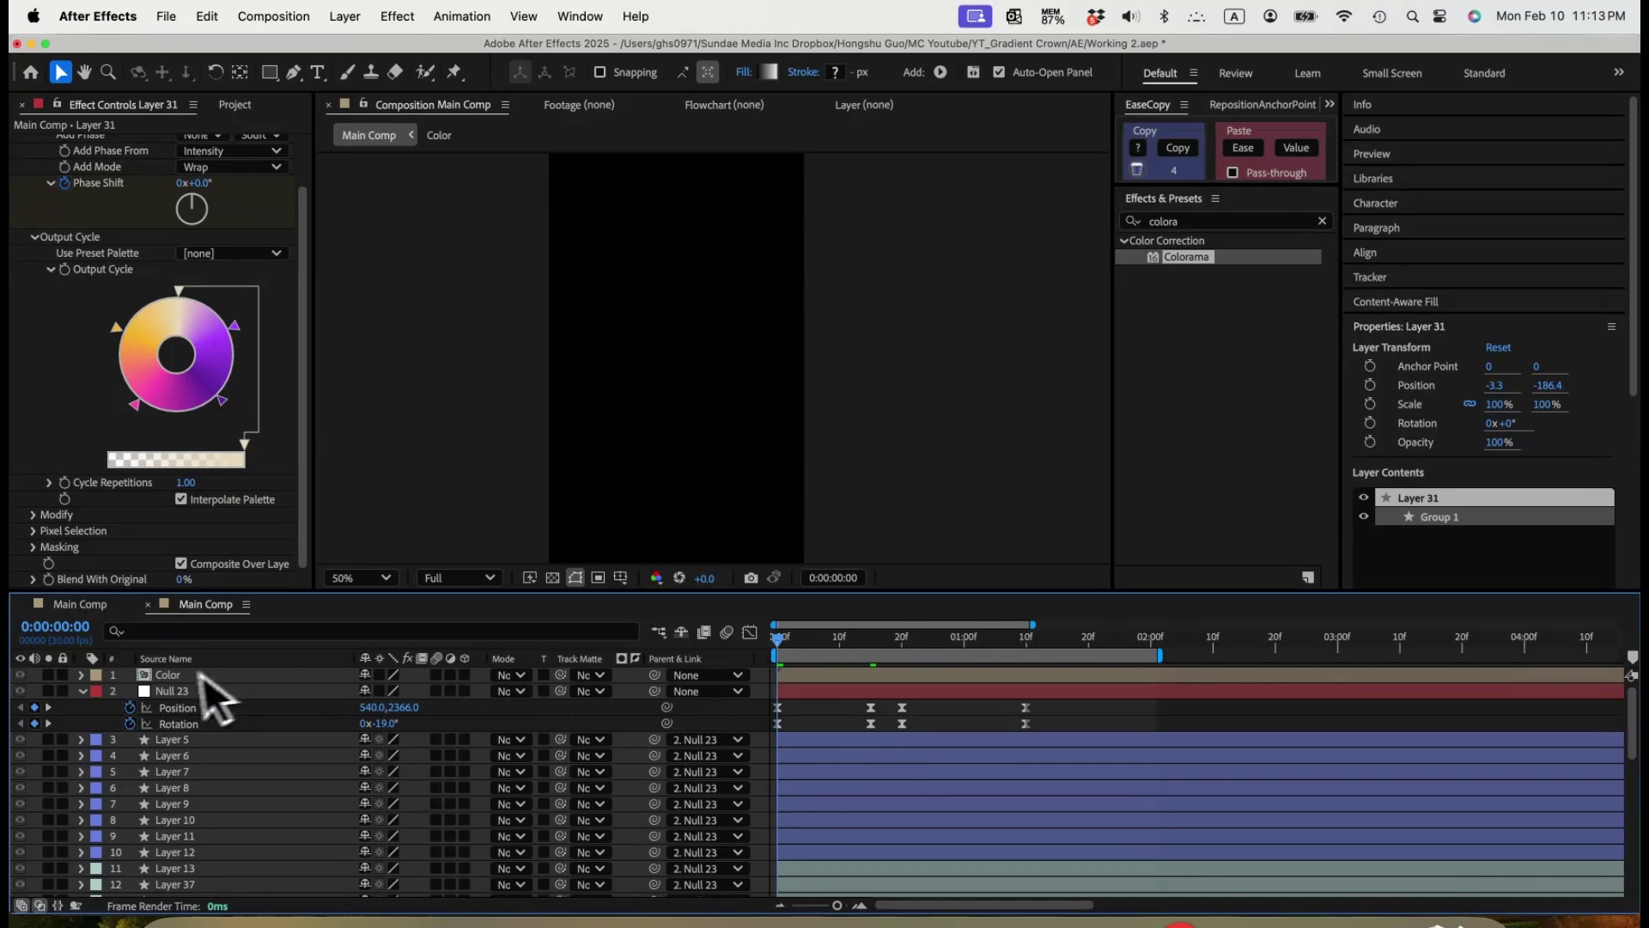
Move Layer 31's Phase Shift keyframe from the composition start to 0:00:00:15.
{"action": "left_click", "coordinate": [877, 643]}
{"action": "scroll", "coordinate": [908, 711], "scroll_direction": "down", "scroll_amount": 10}
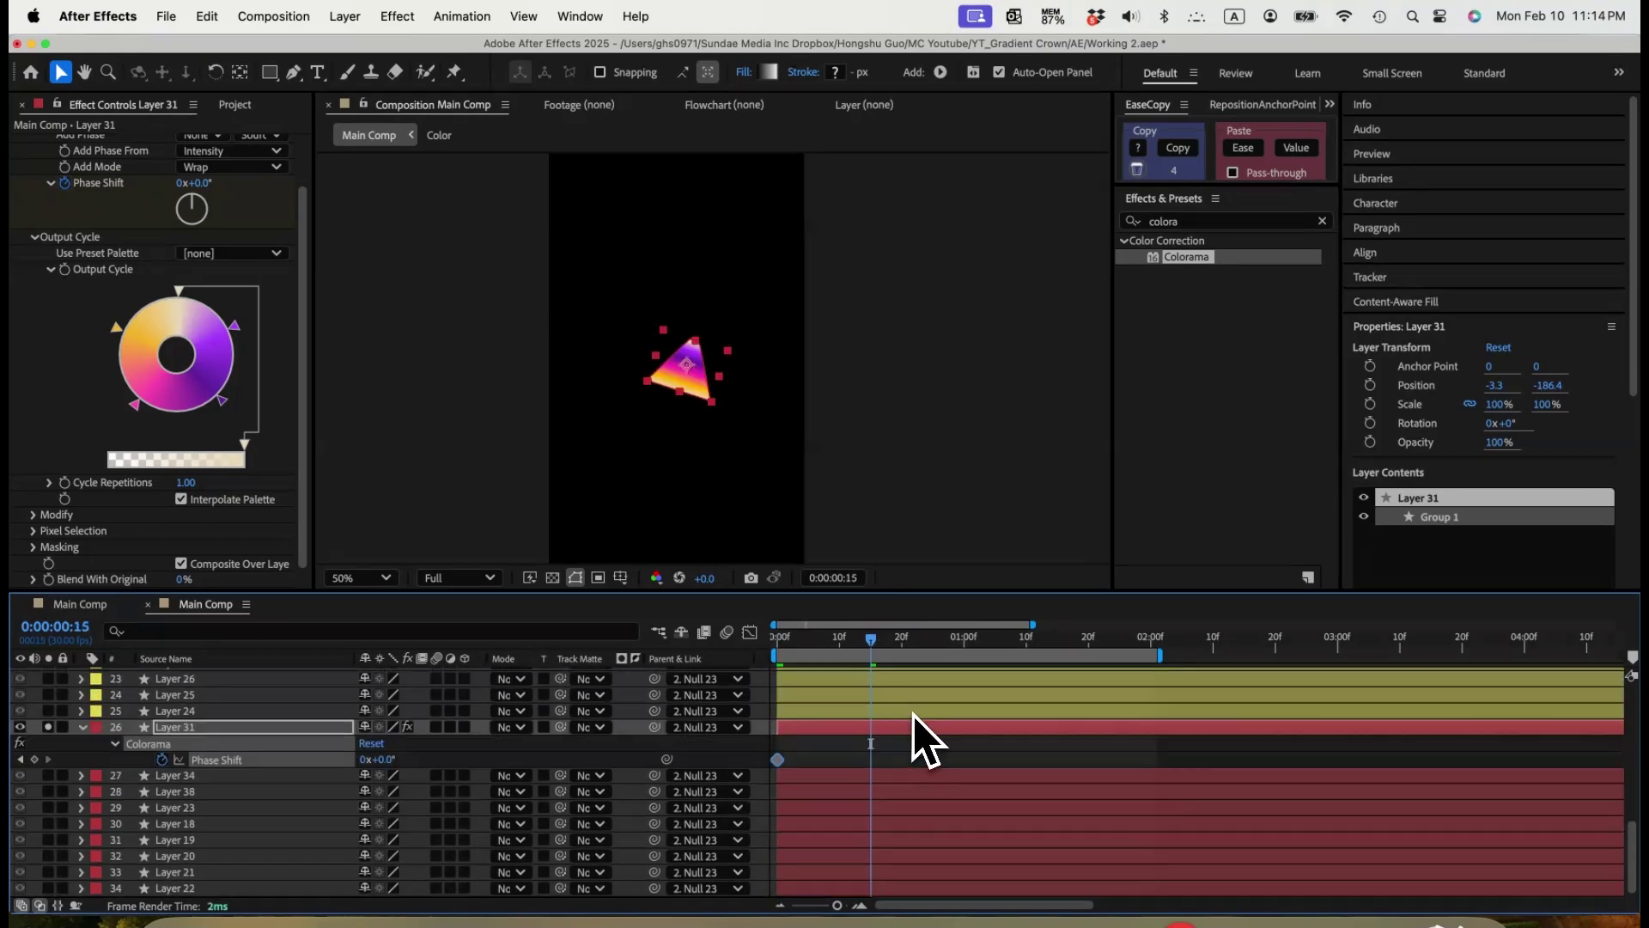
{"action": "left_click_drag", "start_coordinate": [919, 763], "coordinate": [873, 764]}
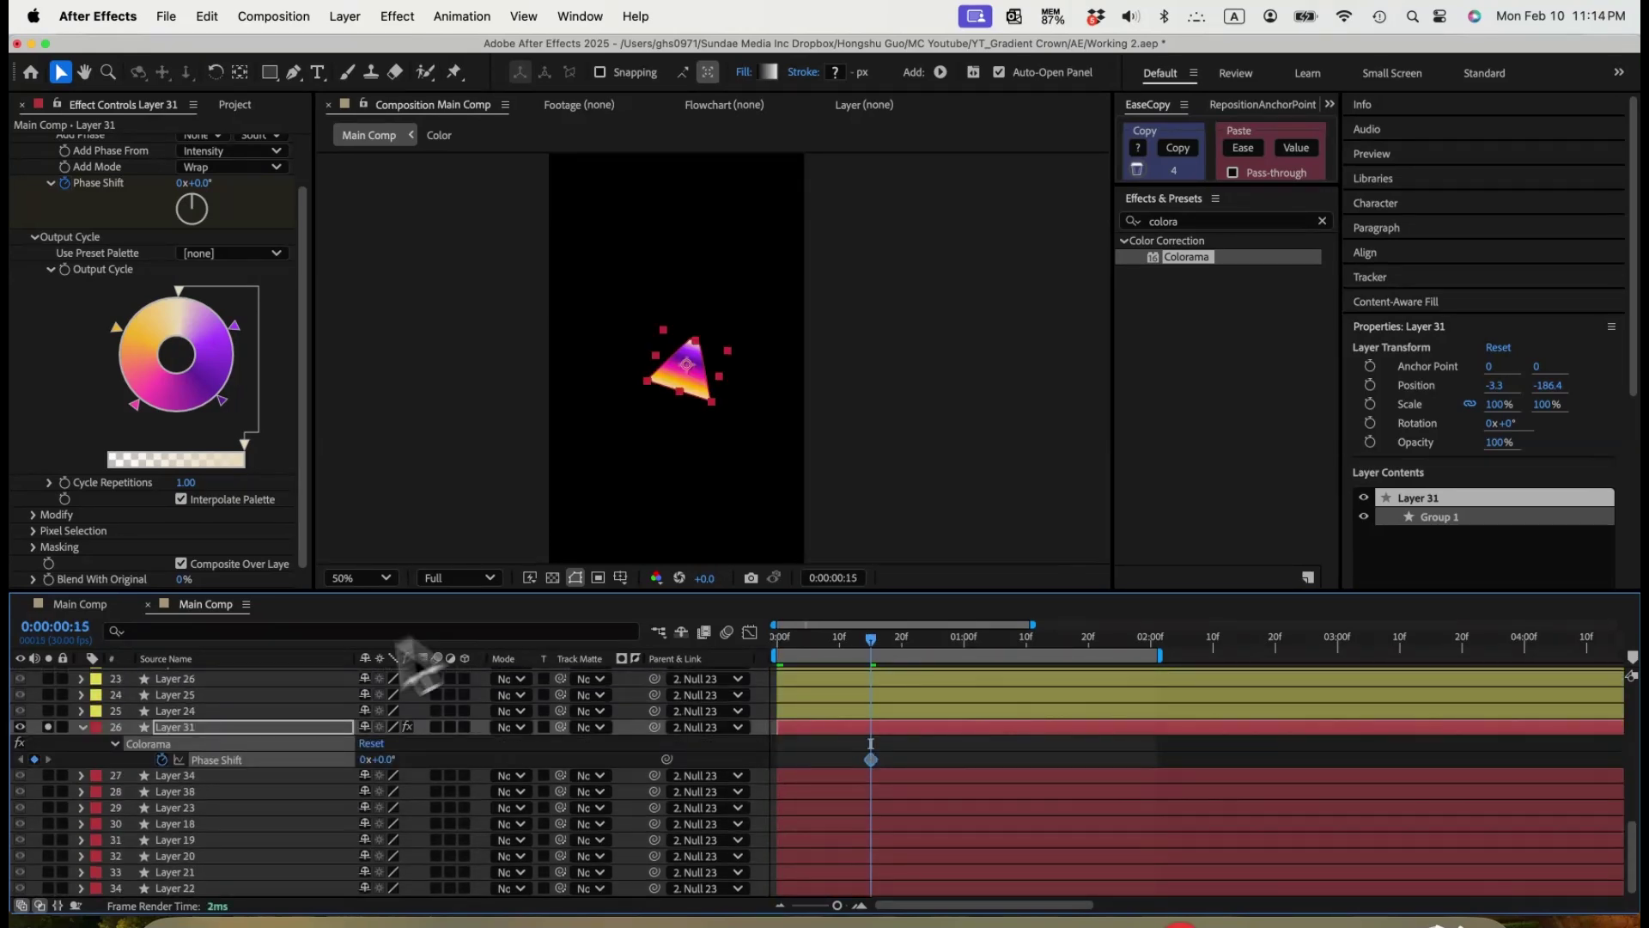
Keyframe Layer 31's Phase Shift at 1x+0.0° at the composition start and scrub to 0:00:00:15 to check the color cycling.
{"action": "left_click", "coordinate": [776, 637]}
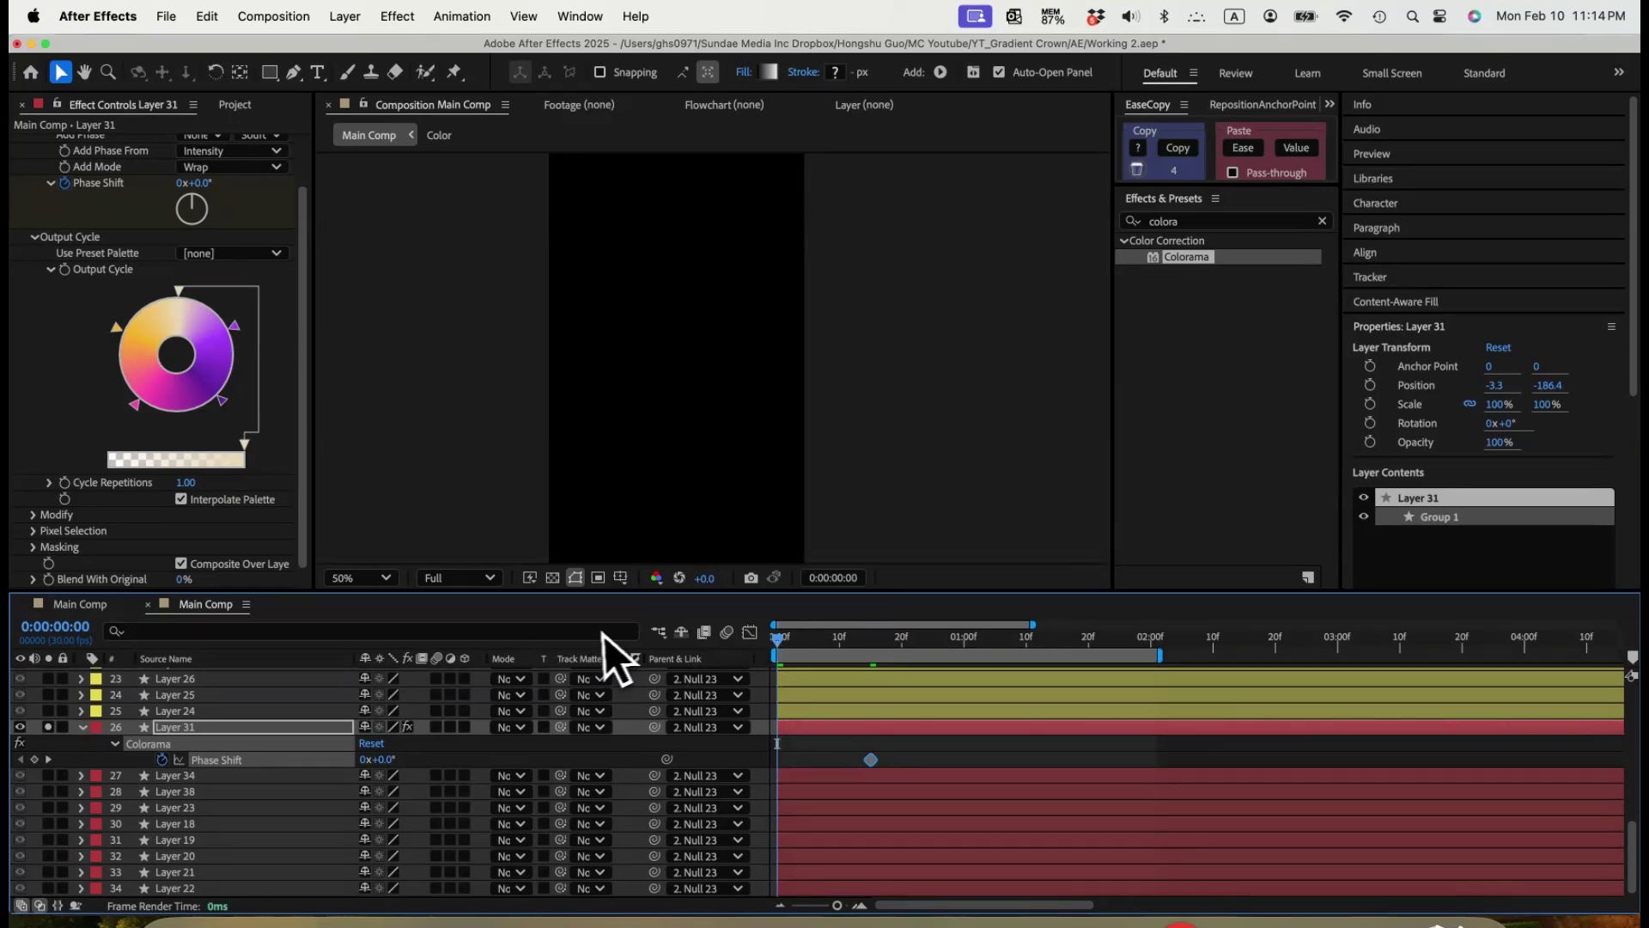
{"action": "left_click", "coordinate": [190, 184]}
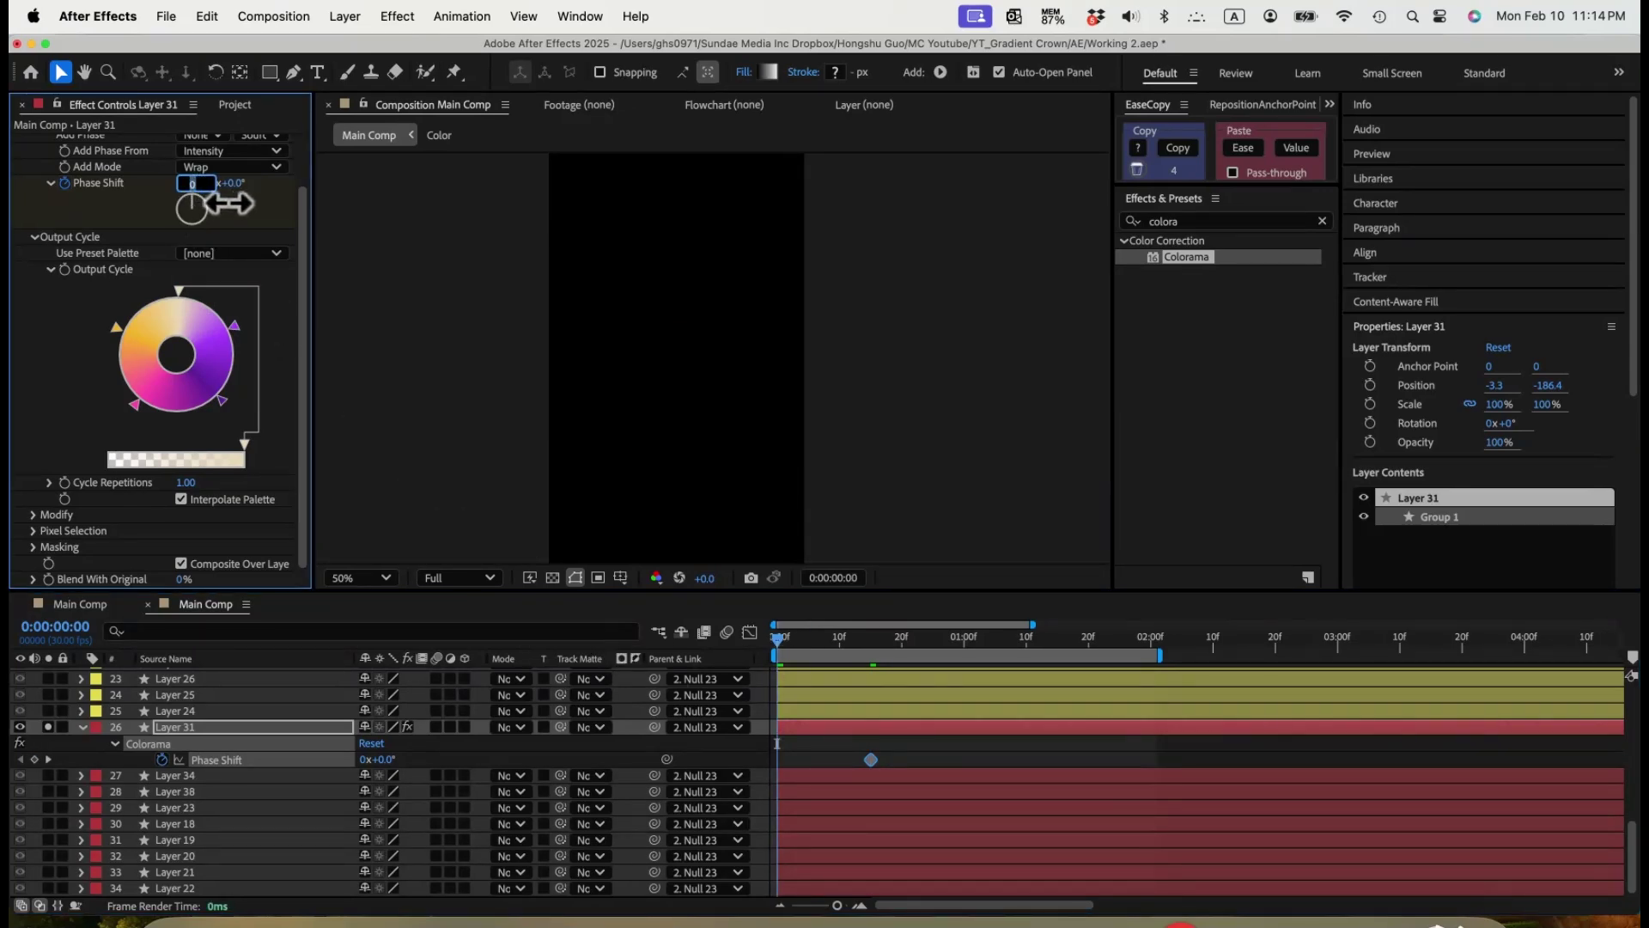
{"action": "key", "text": "Return"}
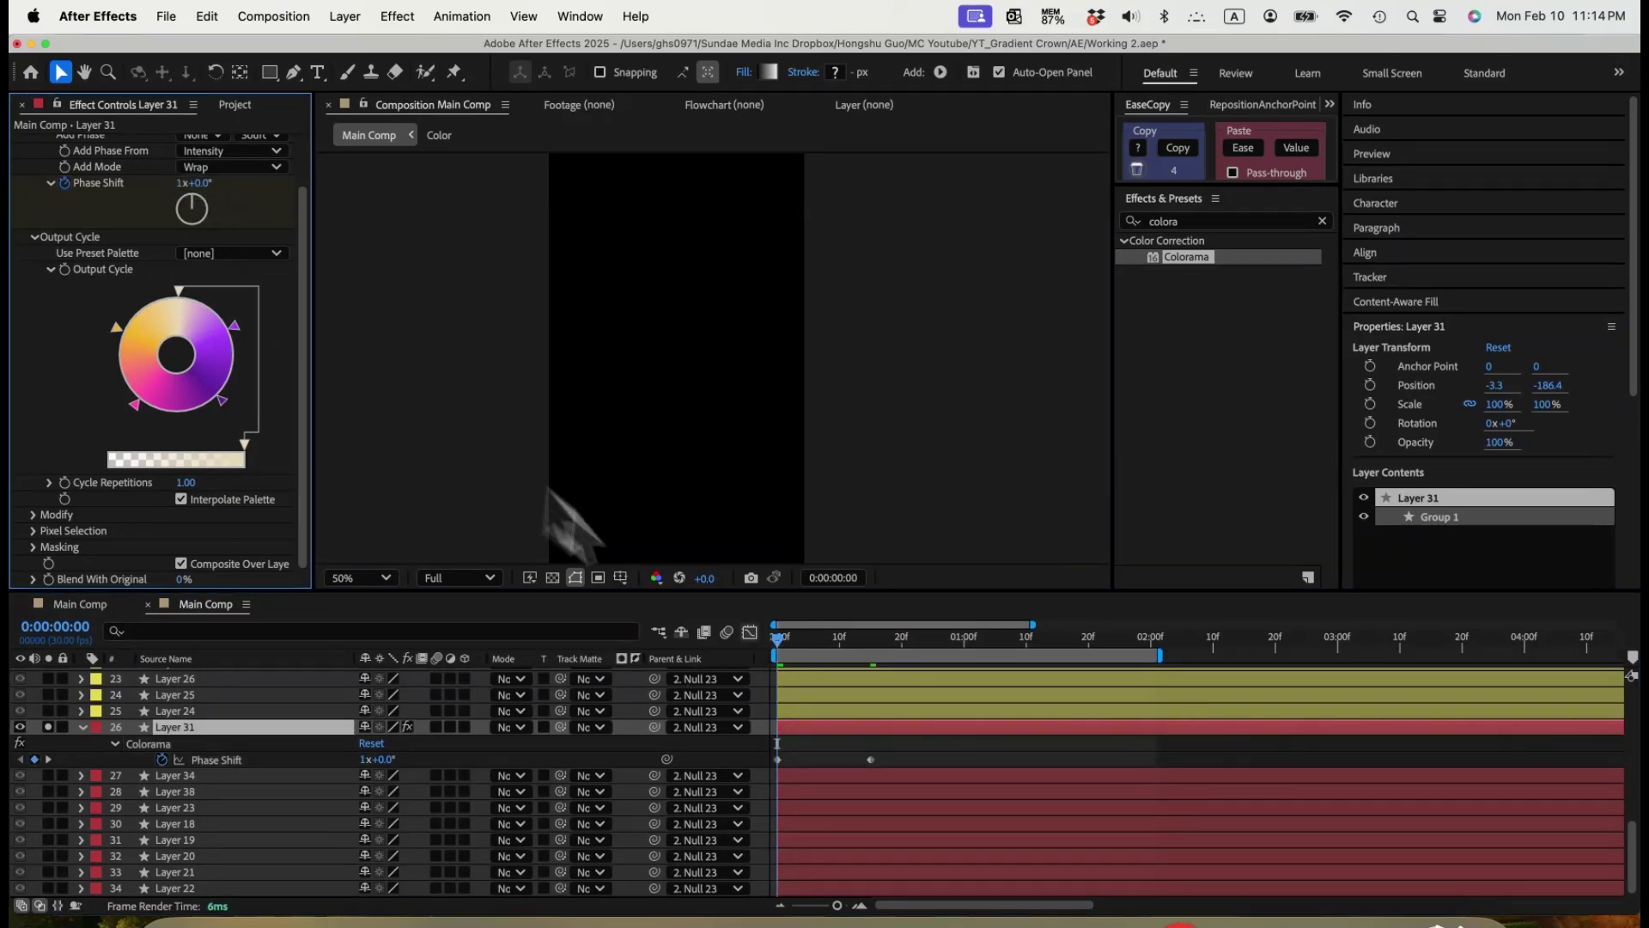
{"action": "left_click", "coordinate": [785, 642]}
{"action": "left_click_drag", "start_coordinate": [785, 642], "coordinate": [809, 640]}
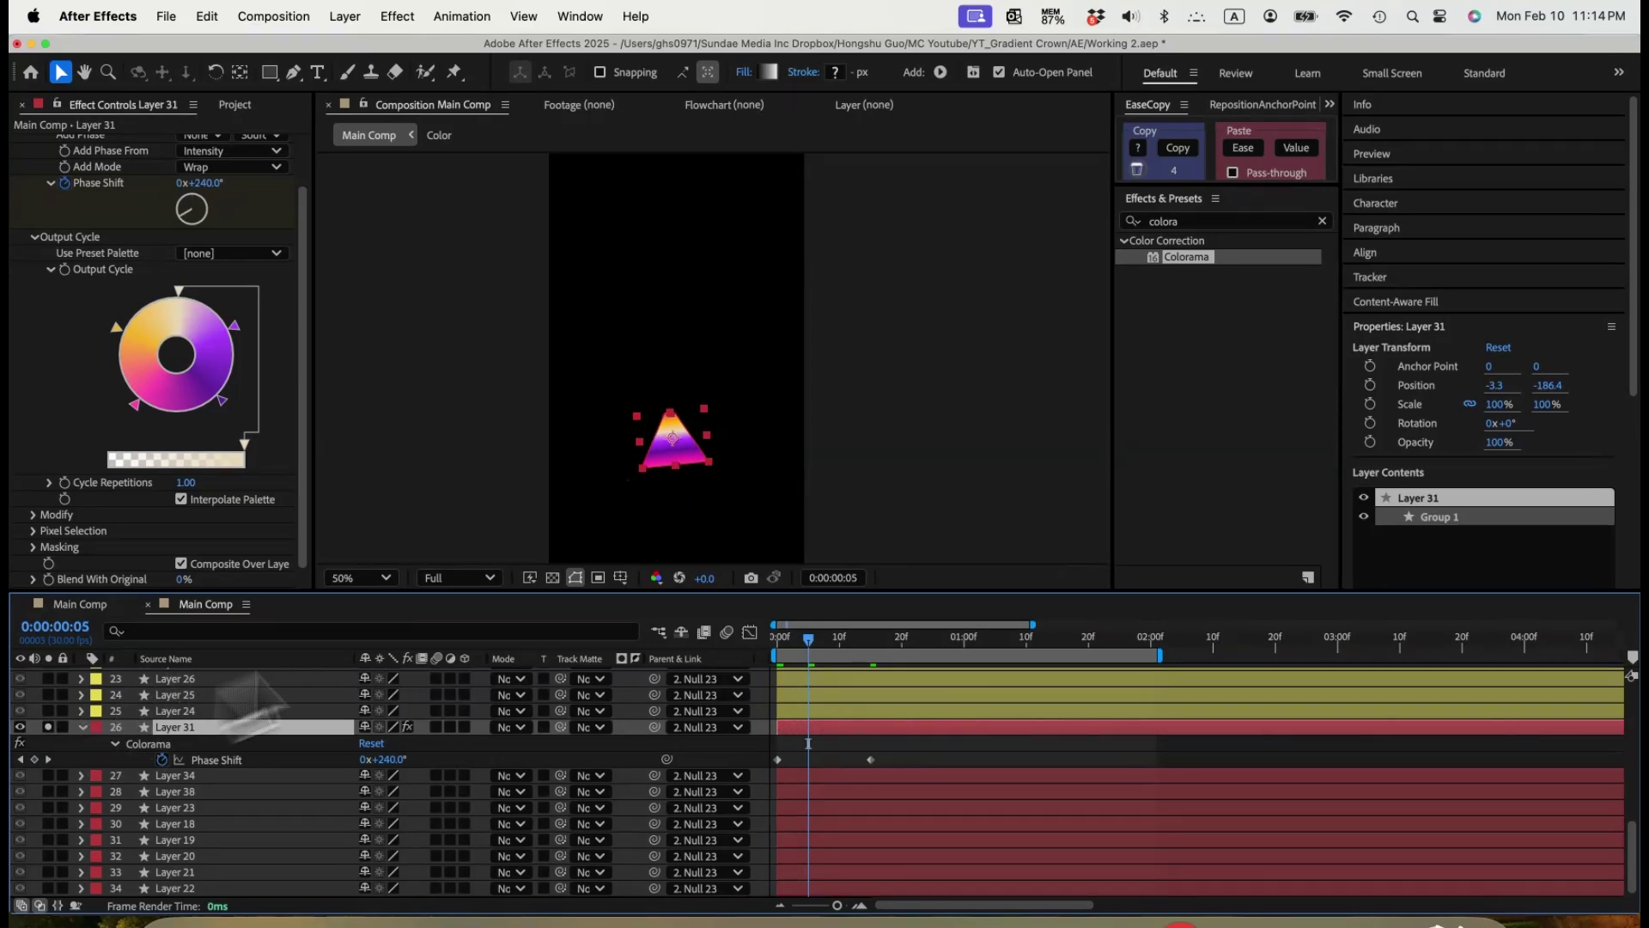
{"action": "left_click_drag", "start_coordinate": [802, 636], "coordinate": [870, 641]}
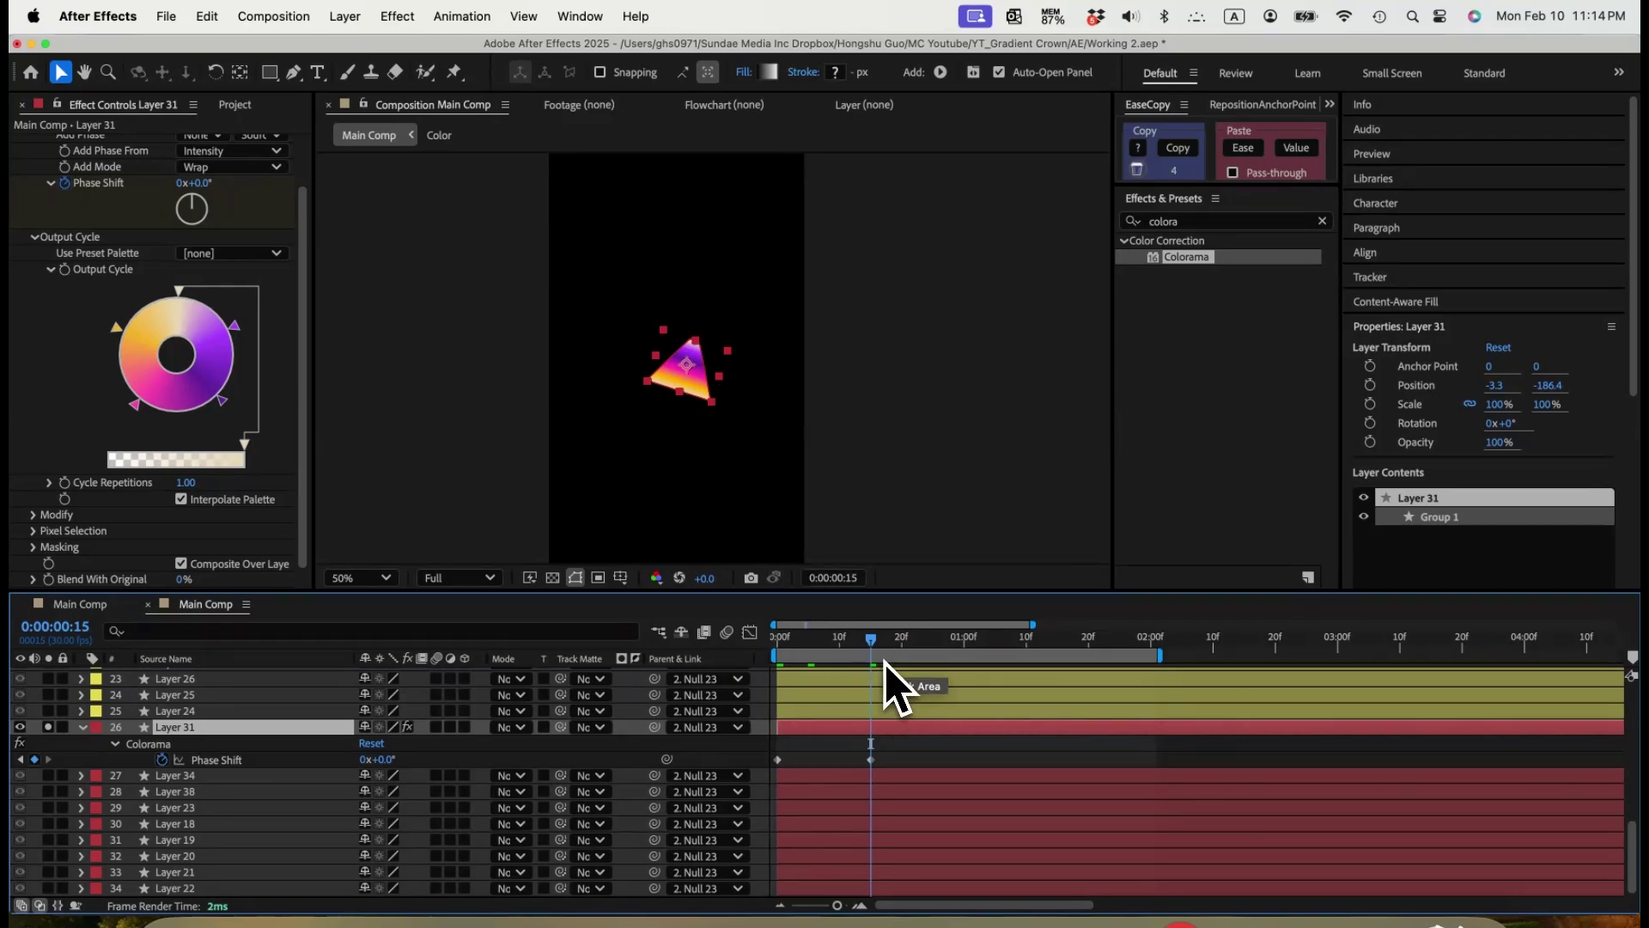
Keyframe Phase Shift at -180° at 0:00:00:20 and compare the spike's colors with those at 0:00:00:15.
{"action": "scroll", "coordinate": [893, 687], "scroll_direction": "down", "scroll_amount": 3}
{"action": "left_click", "coordinate": [902, 643]}
{"action": "scroll", "coordinate": [914, 757], "scroll_direction": "up", "scroll_amount": 3}
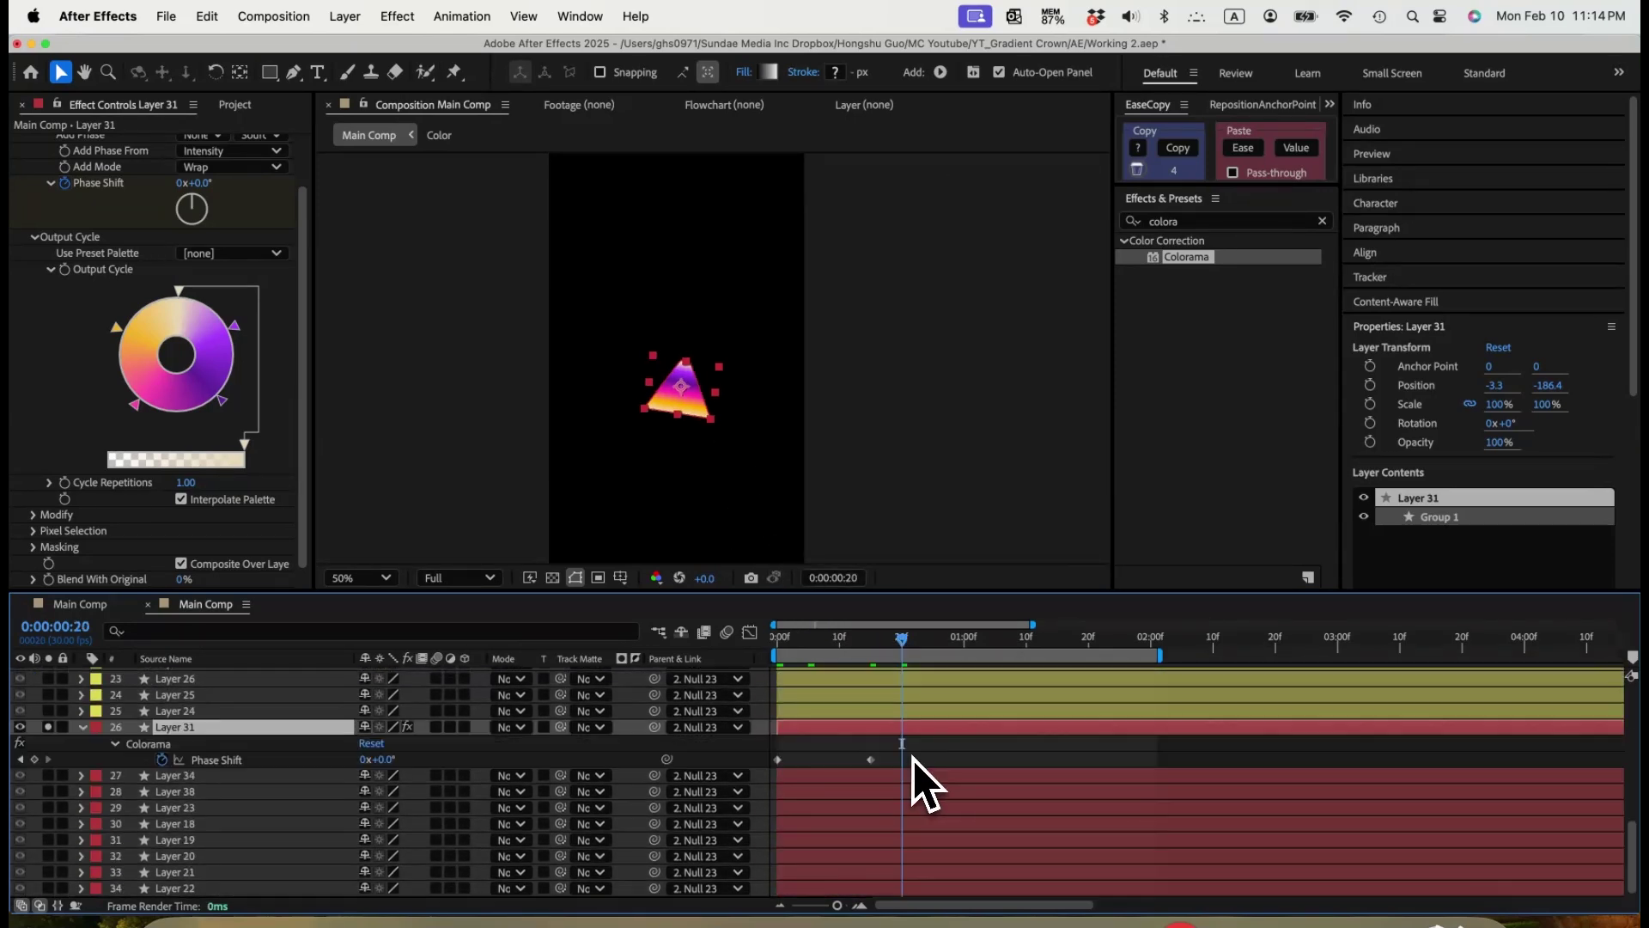
{"action": "left_click", "coordinate": [200, 184]}
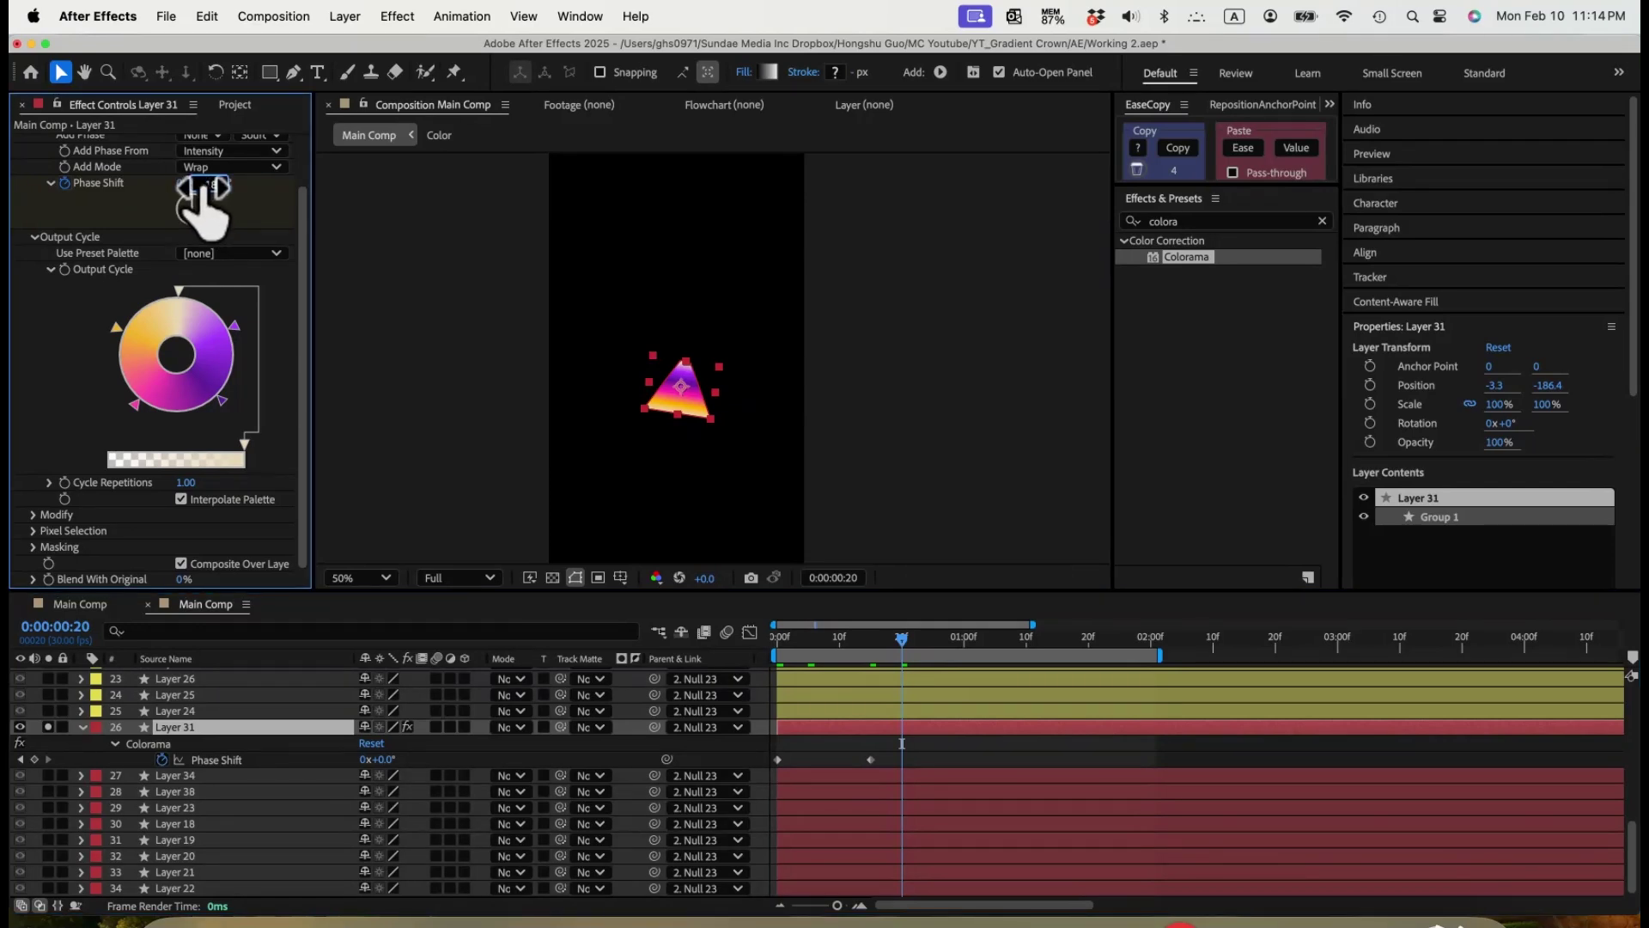
{"action": "type", "text": "-180"}
{"action": "key", "text": "Return"}
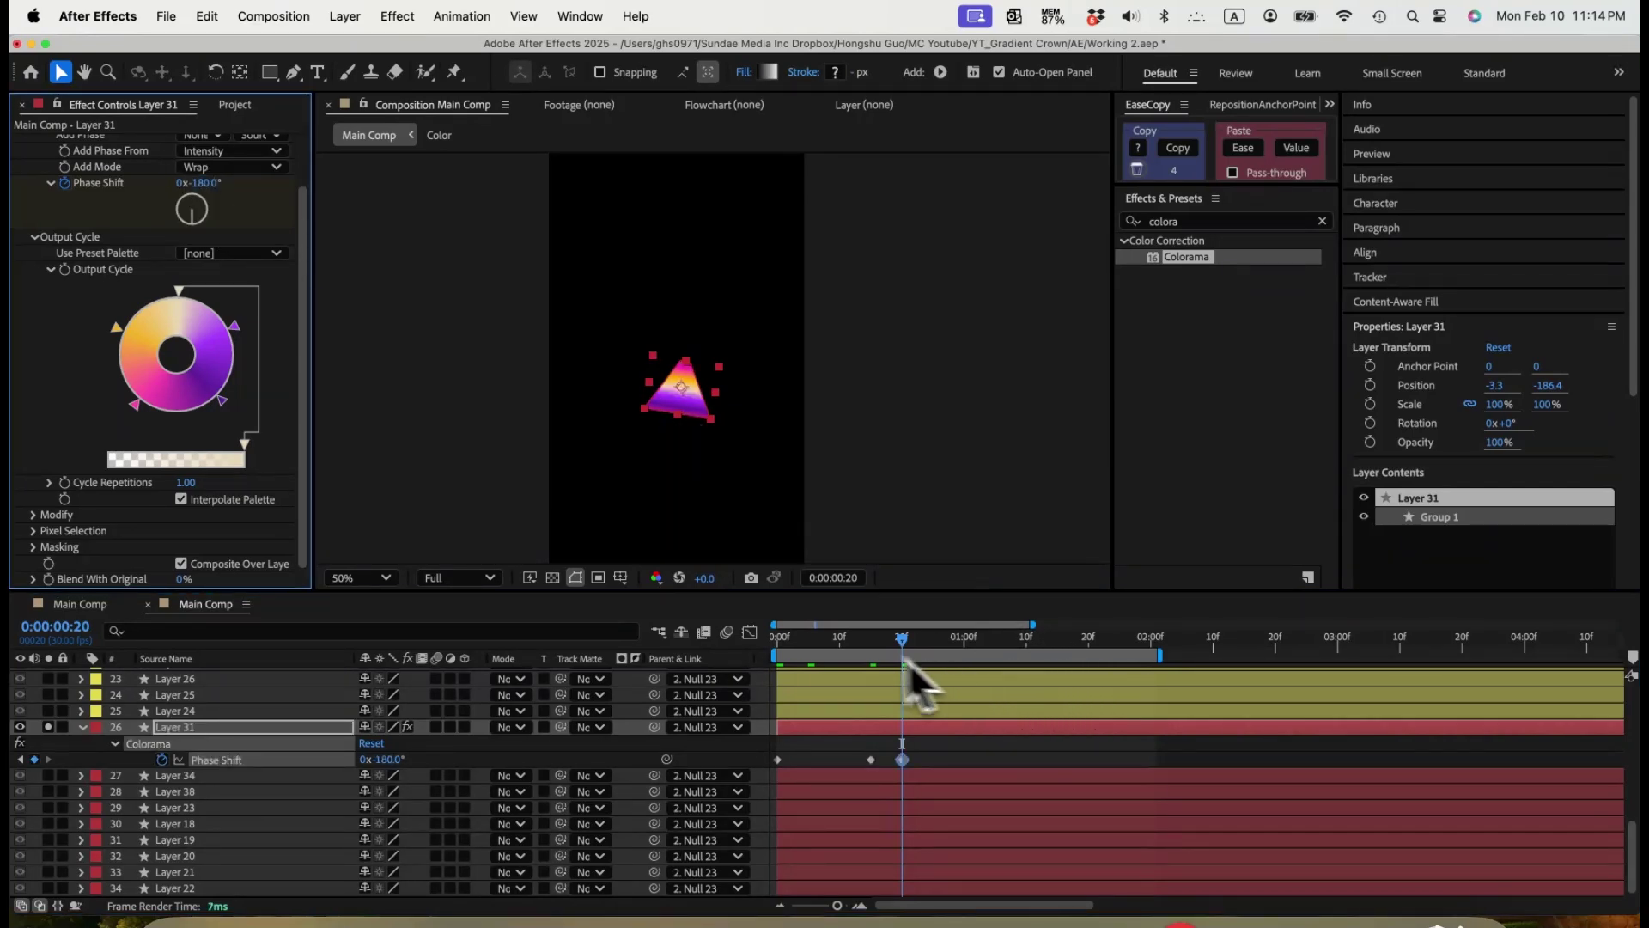
{"action": "left_click", "coordinate": [869, 641]}
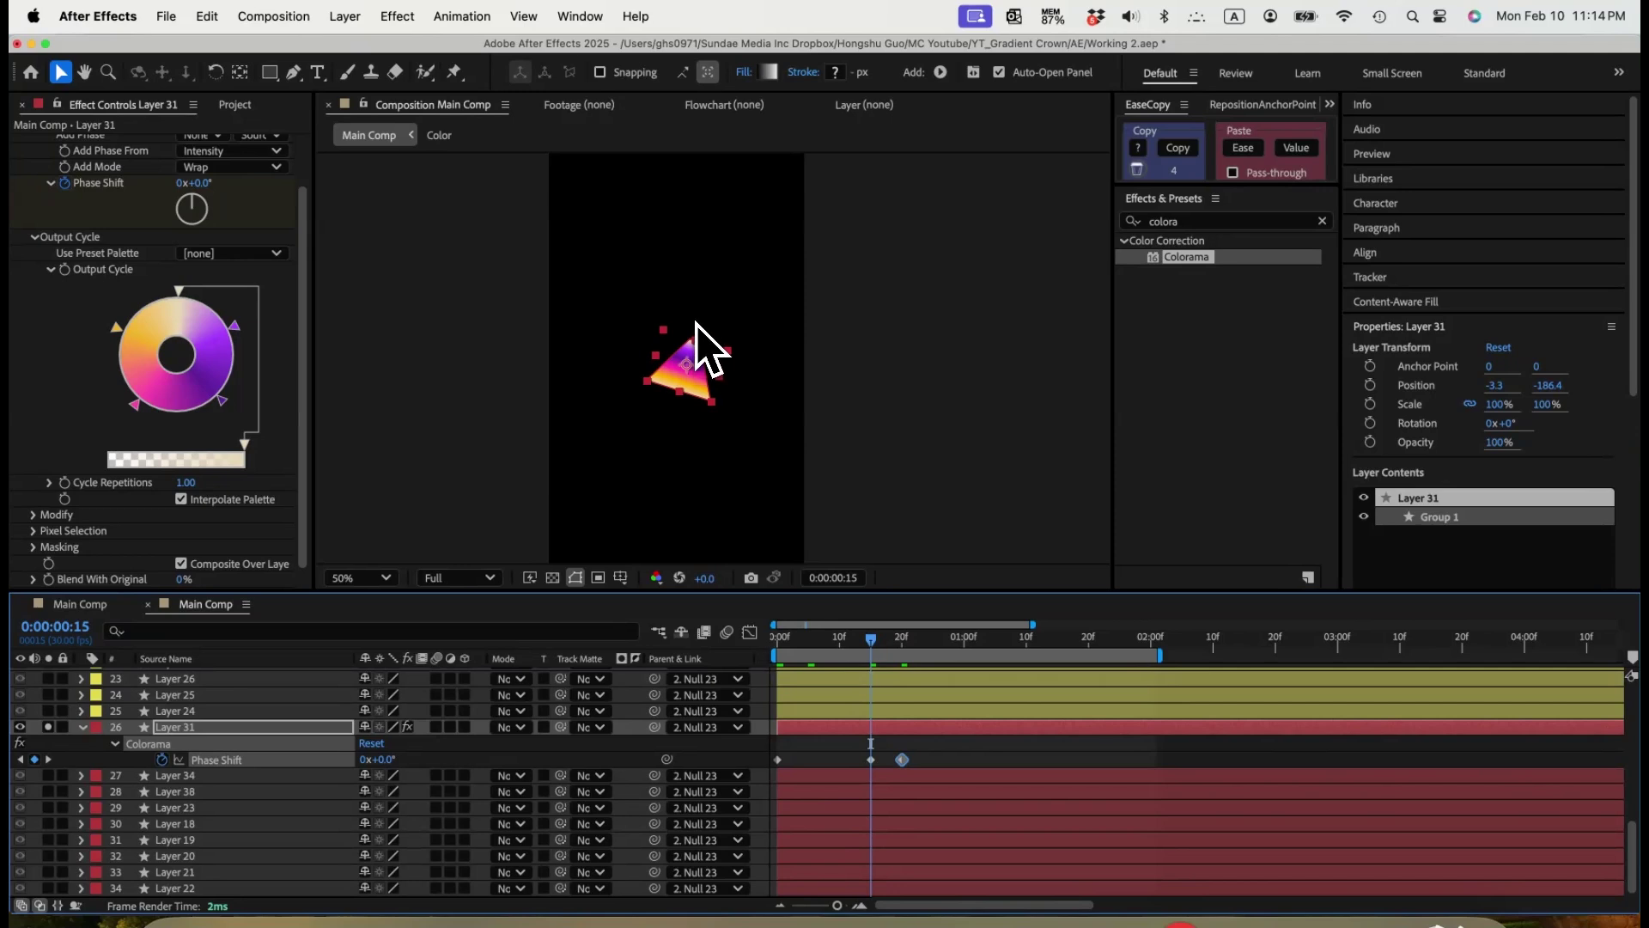
{"action": "left_click", "coordinate": [902, 637]}
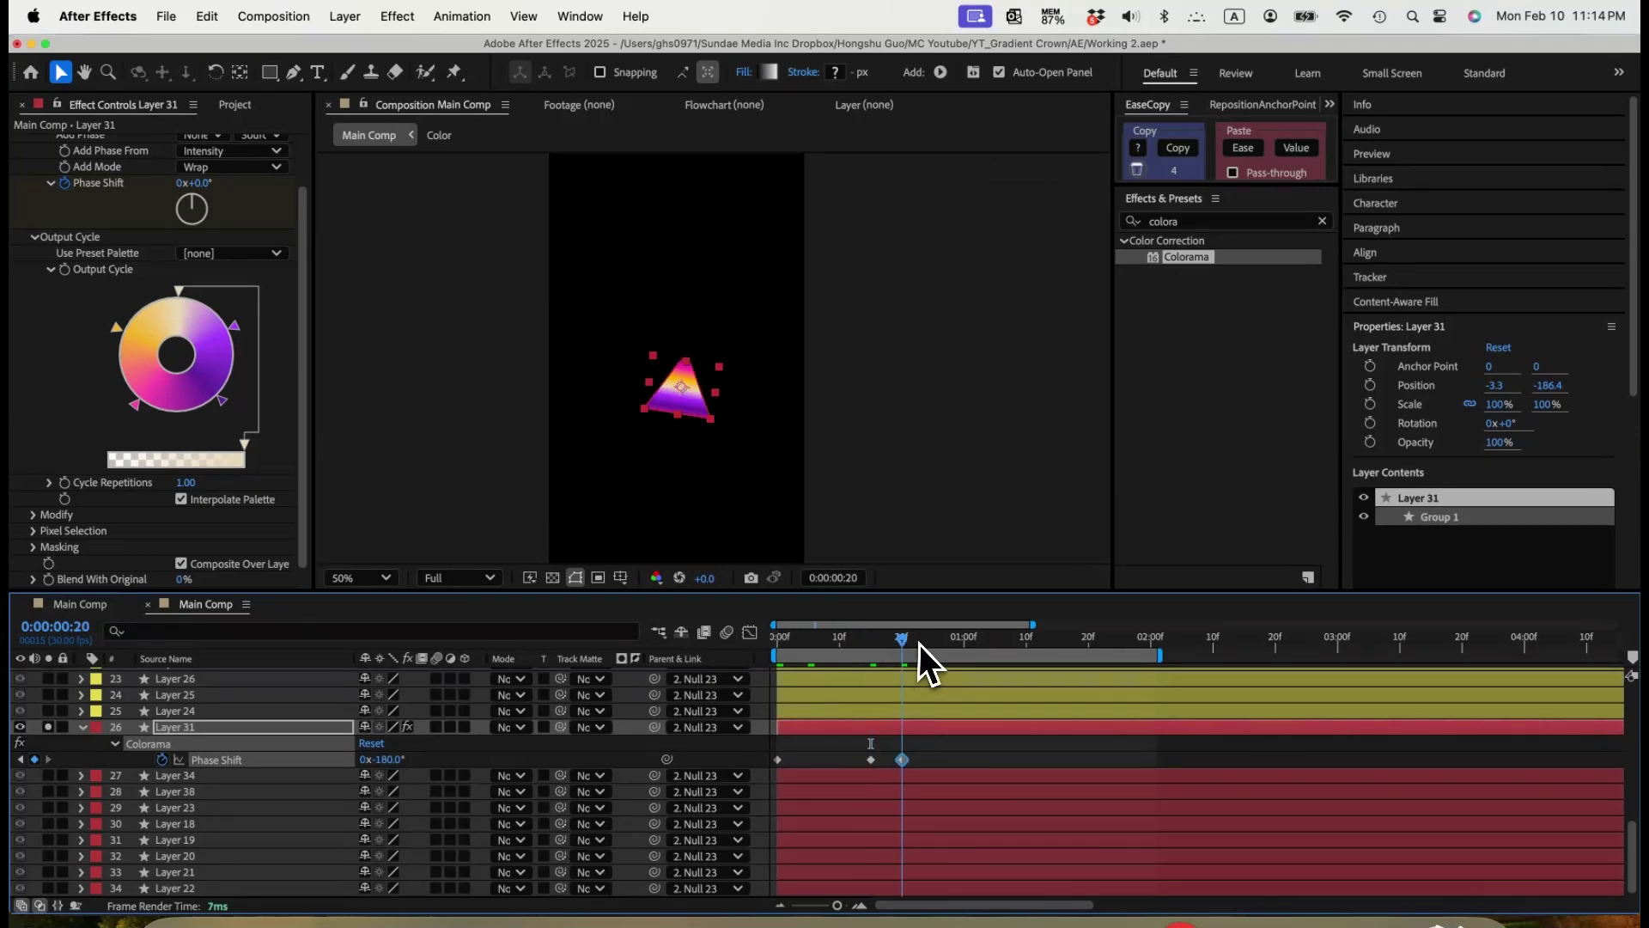
Keyframe Layer 31's Phase Shift at -1x-180.0° at 0:00:01:10, in line with Null 23's last keyframes.
{"action": "scroll", "coordinate": [980, 766], "scroll_direction": "up", "scroll_amount": 5}
{"action": "left_click", "coordinate": [960, 637]}
{"action": "left_click", "coordinate": [1026, 636]}
{"action": "scroll", "coordinate": [1027, 739], "scroll_direction": "down", "scroll_amount": 5}
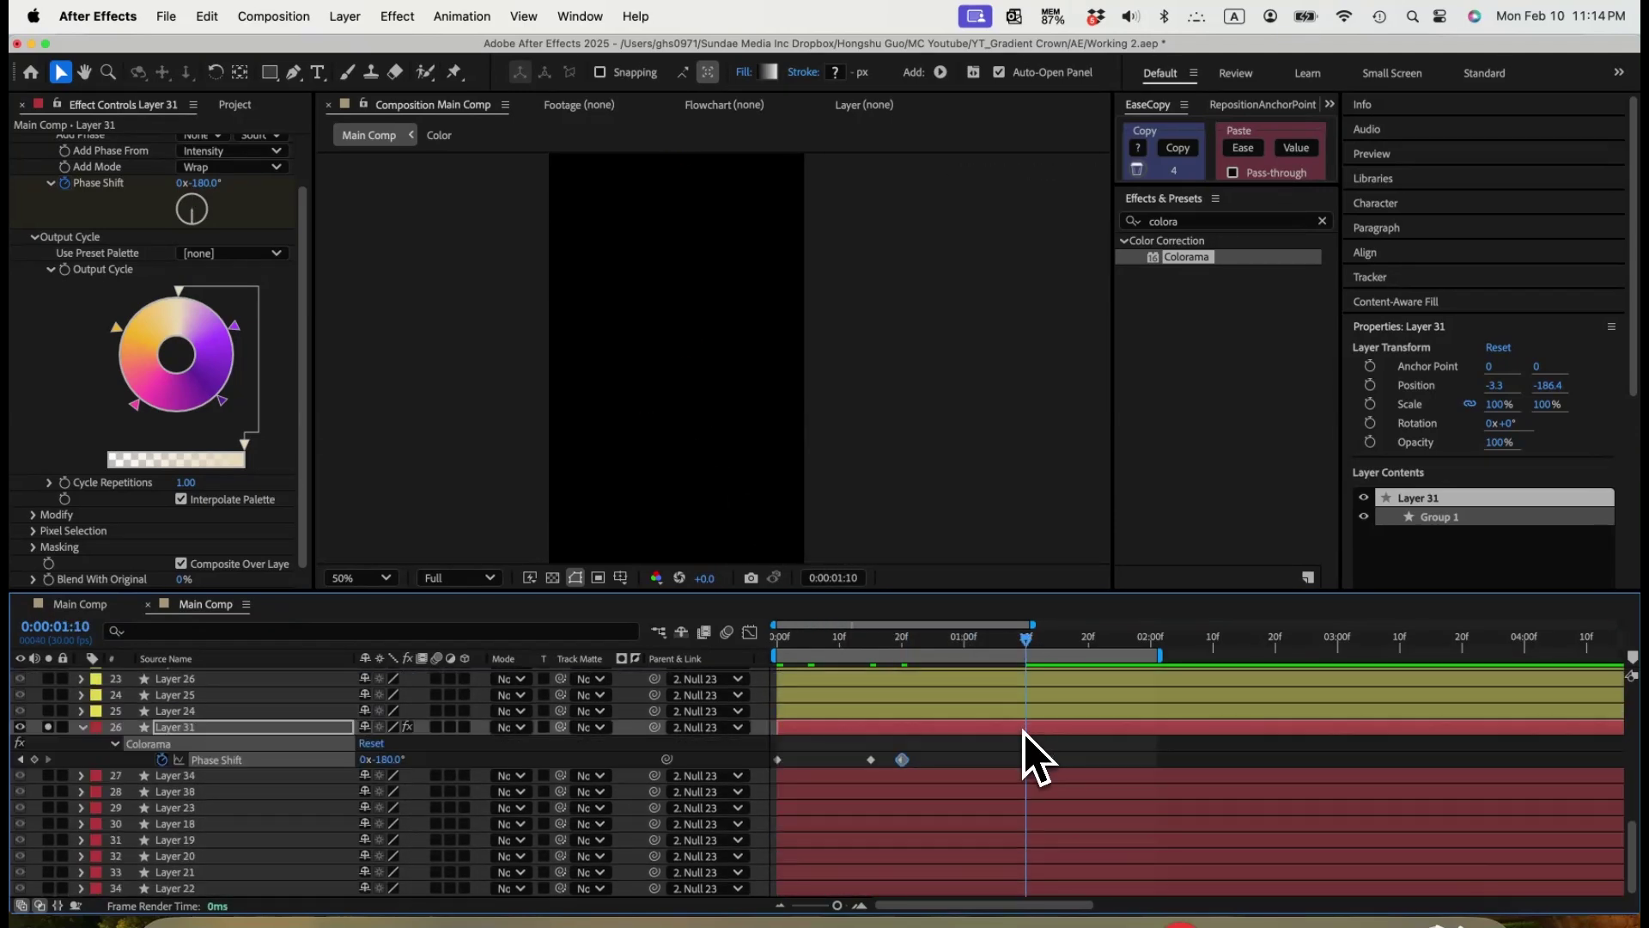
{"action": "left_click", "coordinate": [186, 184]}
{"action": "type", "text": "-1"}
{"action": "key", "text": "Return"}
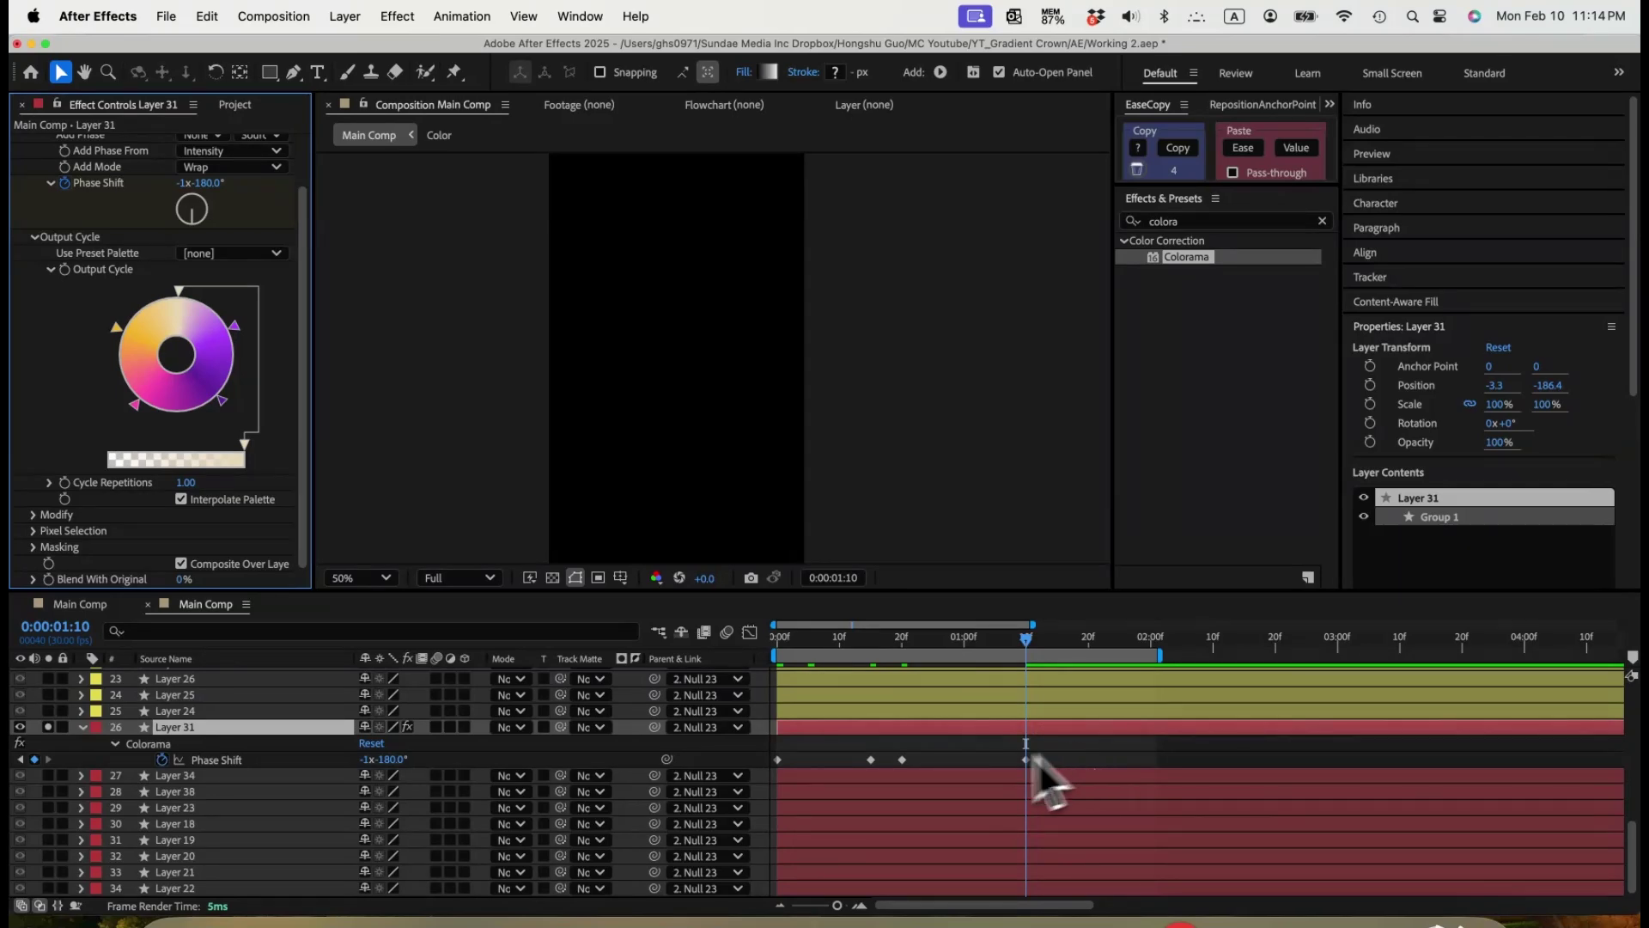
Copy the easing of Null 23's Position keyframes with EaseCopy onto all Phase Shift keyframes of Layer 31 and preview from the start.
{"action": "scroll", "coordinate": [863, 773], "scroll_direction": "up", "scroll_amount": 10}
{"action": "left_click_drag", "start_coordinate": [1047, 703], "coordinate": [890, 709]}
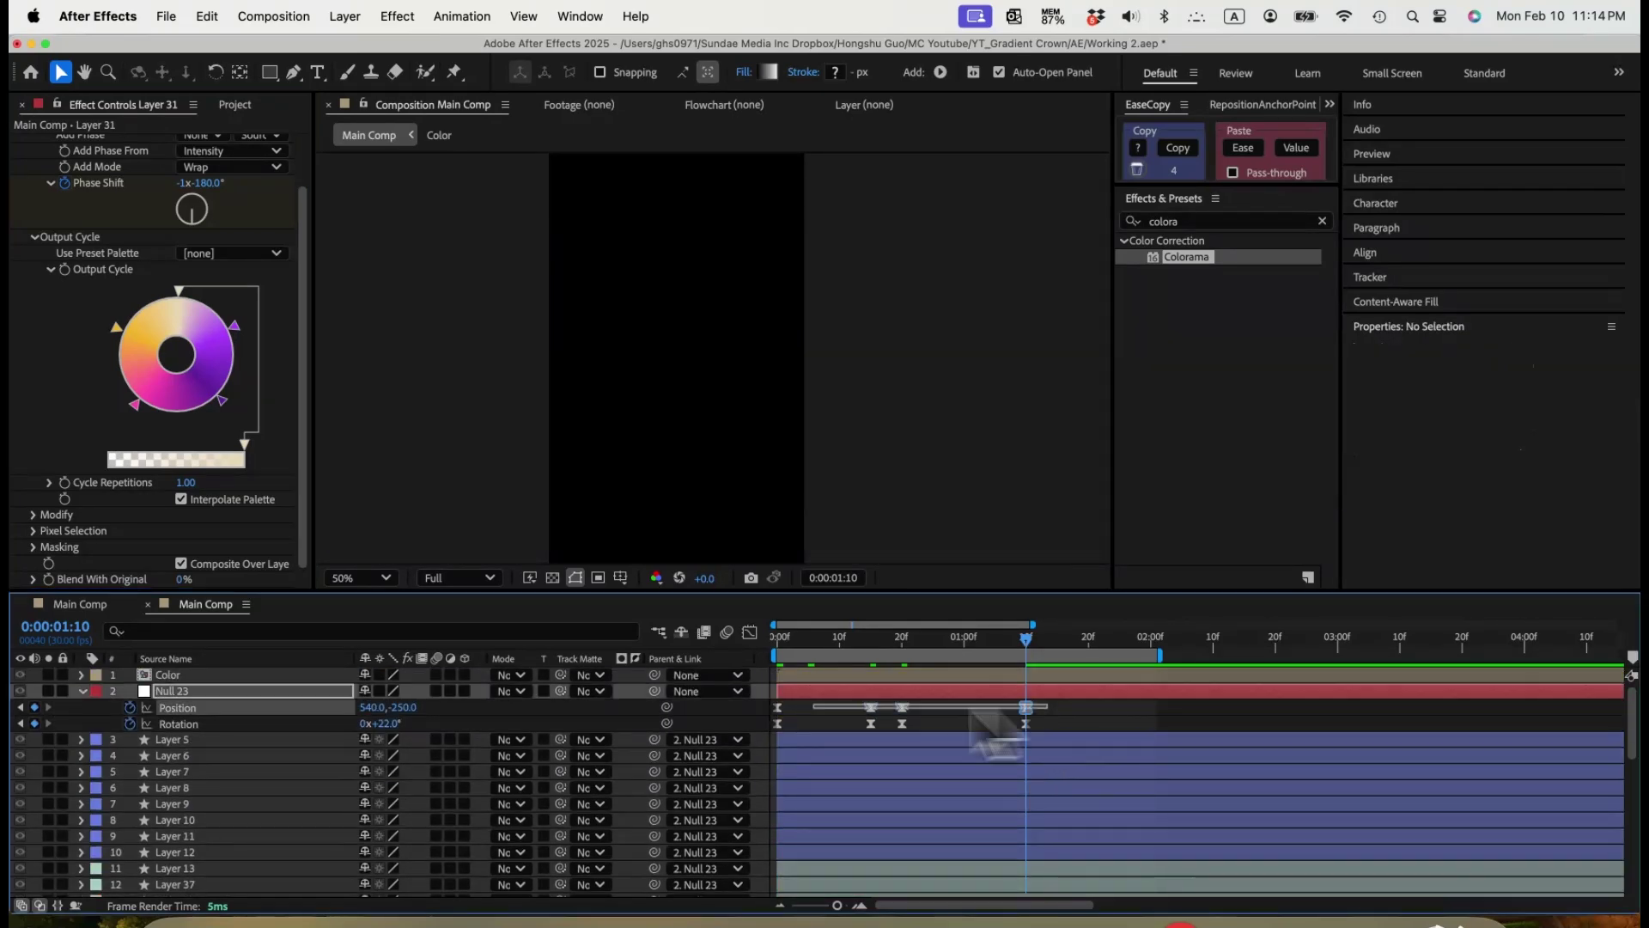
{"action": "left_click", "coordinate": [1177, 148]}
{"action": "scroll", "coordinate": [1072, 795], "scroll_direction": "down", "scroll_amount": 8}
{"action": "left_click_drag", "start_coordinate": [1050, 751], "coordinate": [773, 763]}
{"action": "left_click", "coordinate": [1241, 148]}
{"action": "left_click", "coordinate": [777, 640]}
{"action": "key", "text": "space"}
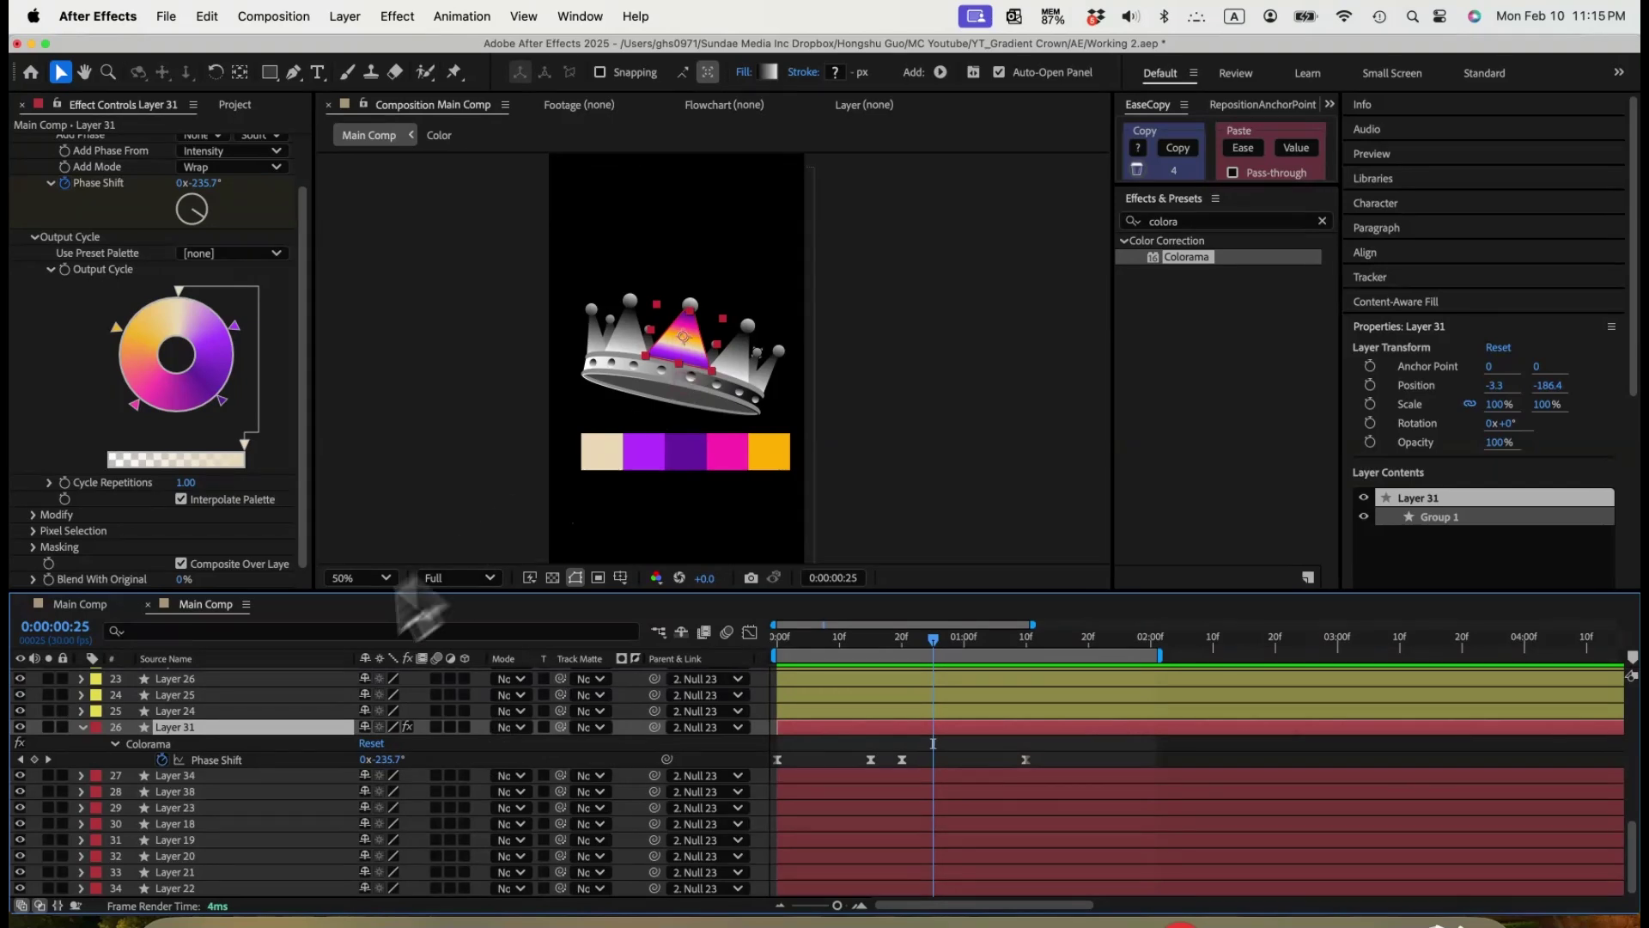
Hide the Color palette layer in Main Comp and return to Layer 31 in the layer stack.
{"action": "scroll", "coordinate": [300, 726], "scroll_direction": "up", "scroll_amount": 10}
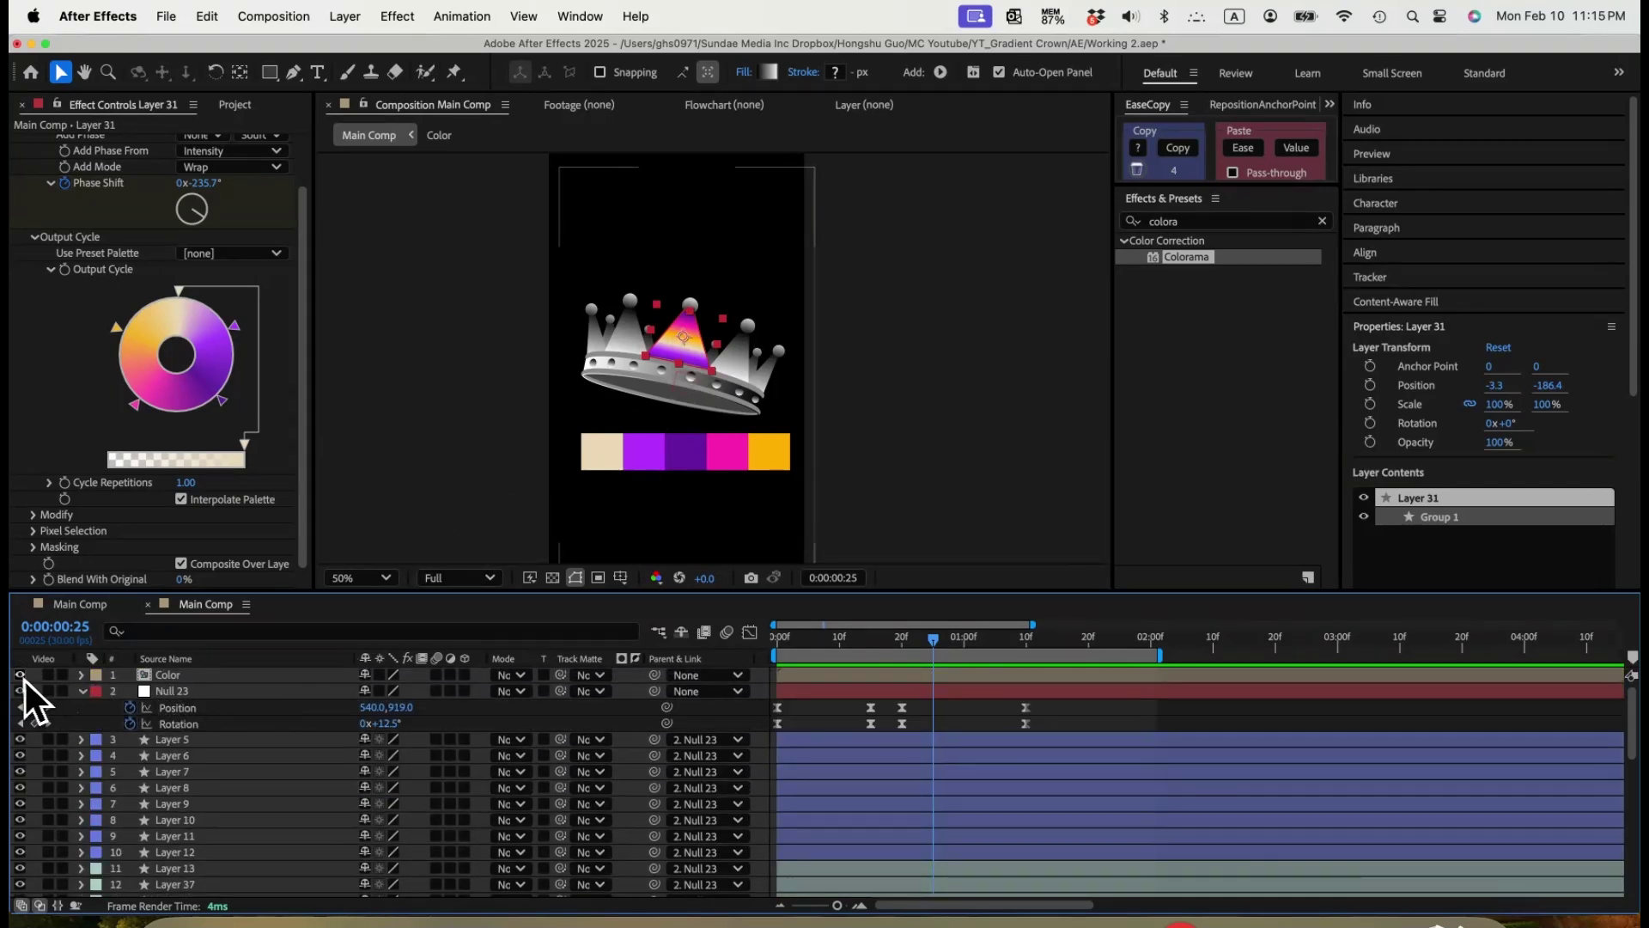
{"action": "left_click", "coordinate": [22, 678]}
{"action": "scroll", "coordinate": [250, 781], "scroll_direction": "down", "scroll_amount": 10}
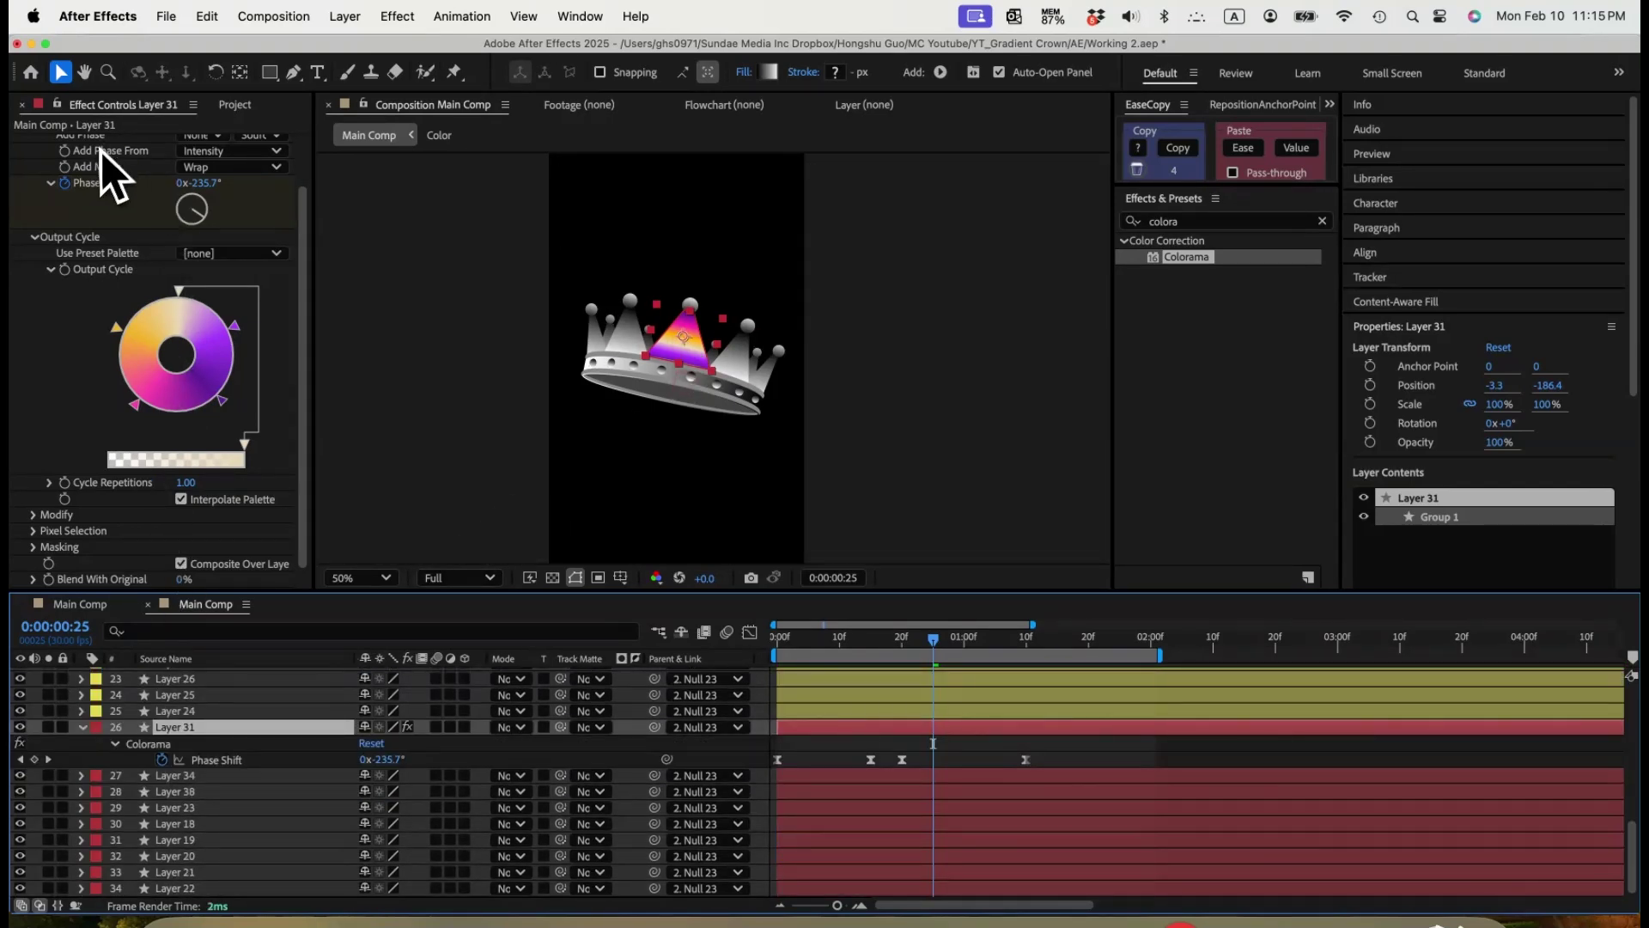
Copy Layer 31's animated Colorama effect onto Layers 34 through 22 at 0:00:00:00 and preview the colored spikes from the start.
{"action": "scroll", "coordinate": [101, 151], "scroll_direction": "up", "scroll_amount": 3}
{"action": "left_click", "coordinate": [64, 142]}
{"action": "key", "text": "super+c"}
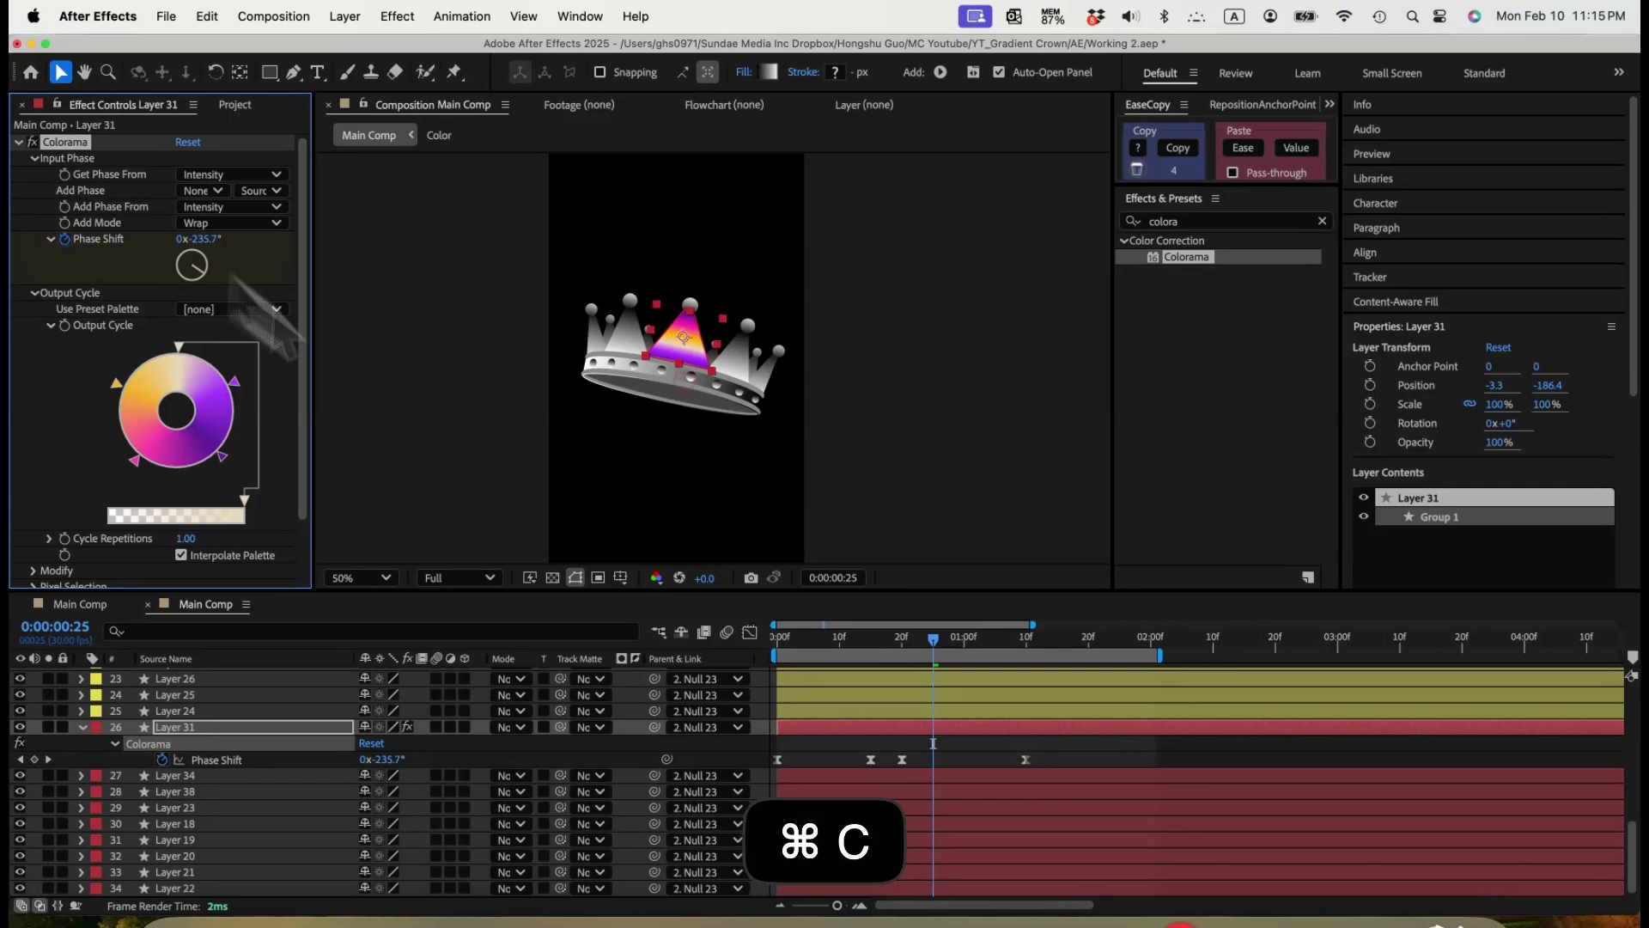
{"action": "left_click_drag", "start_coordinate": [863, 640], "coordinate": [706, 641]}
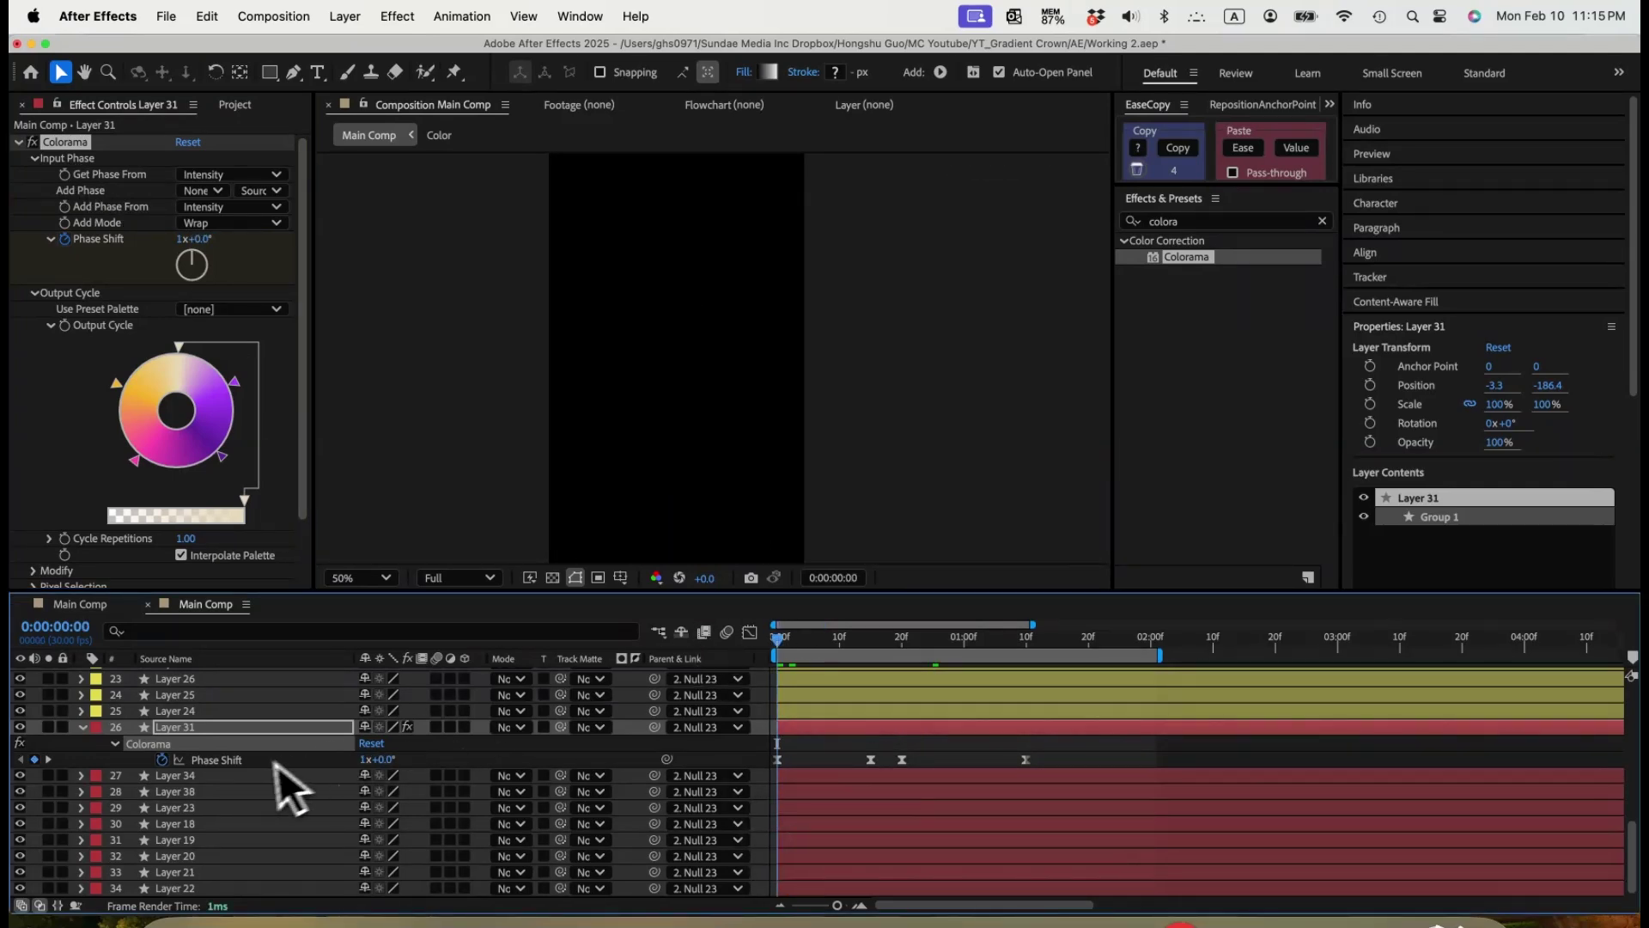
{"action": "left_click", "coordinate": [230, 775]}
{"action": "left_click", "coordinate": [187, 888], "text": "shift"}
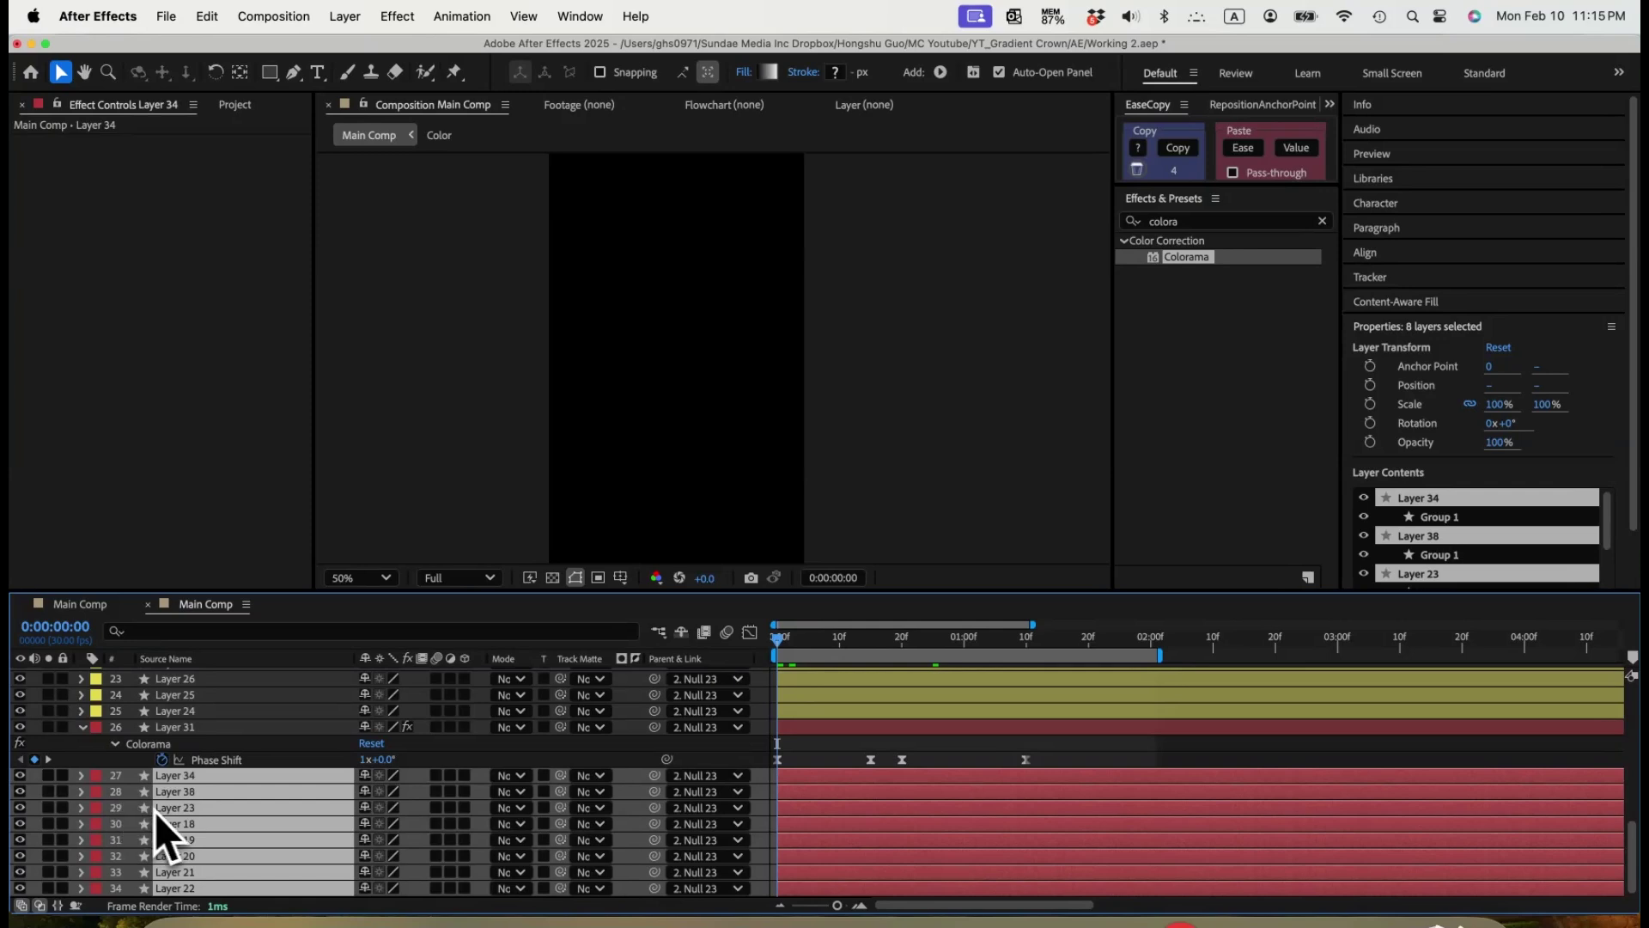
{"action": "key", "text": "cmd+v"}
{"action": "key", "text": "space"}
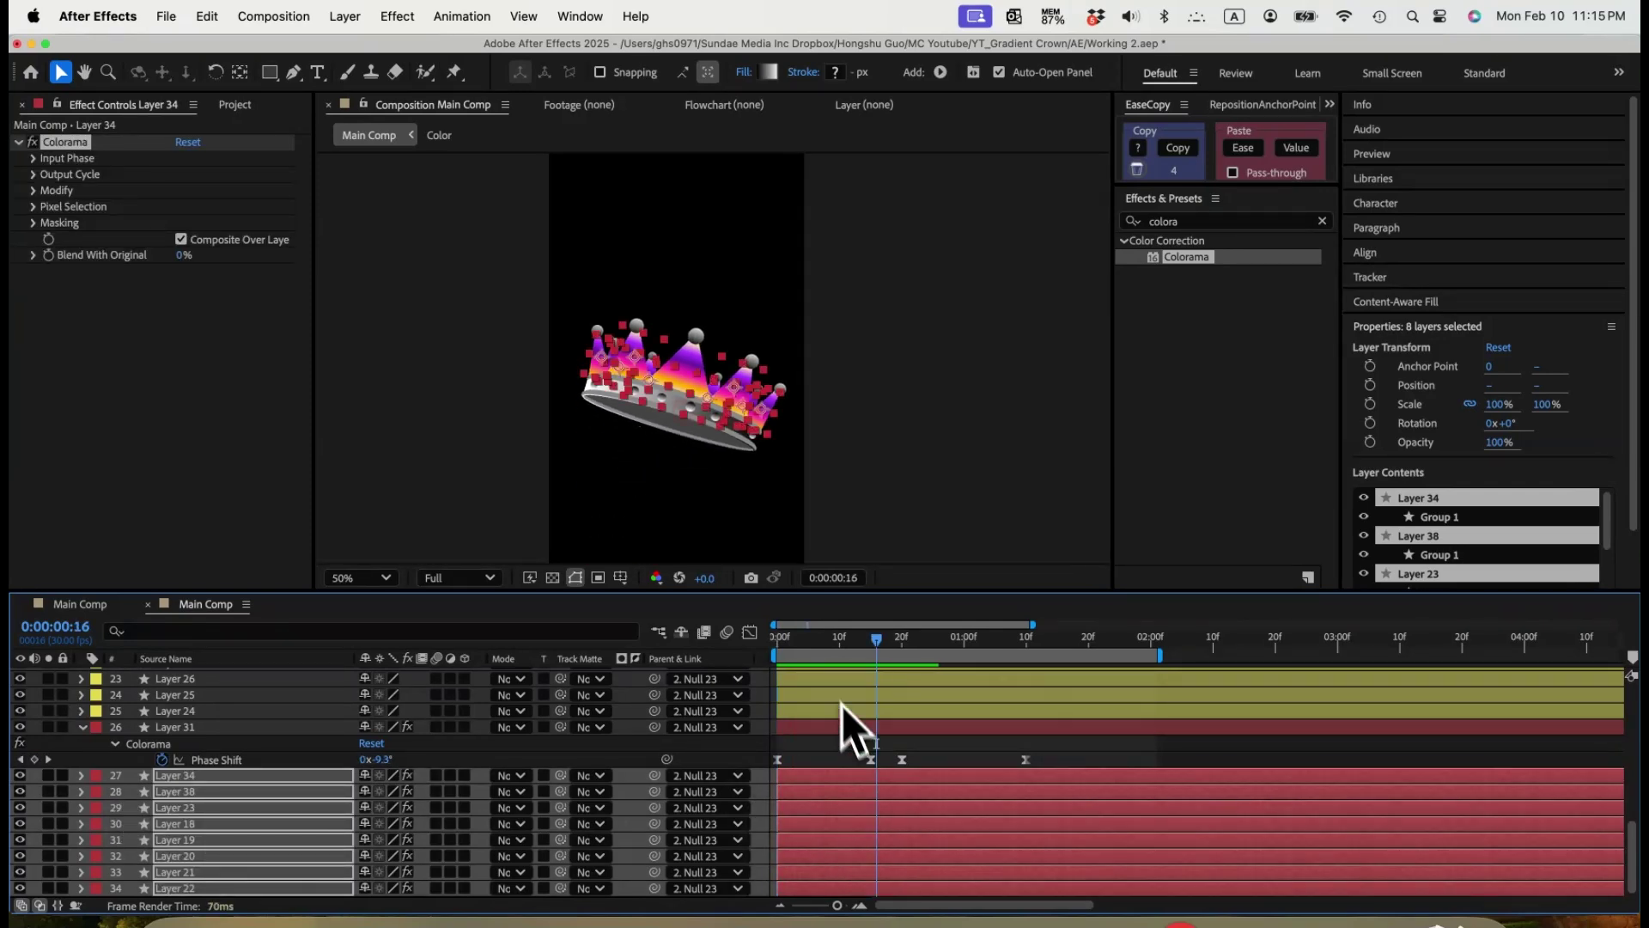
{"action": "left_click_drag", "start_coordinate": [793, 642], "coordinate": [777, 645]}
{"action": "key", "text": "space"}
{"action": "key", "text": "space"}
{"action": "key", "text": "space"}
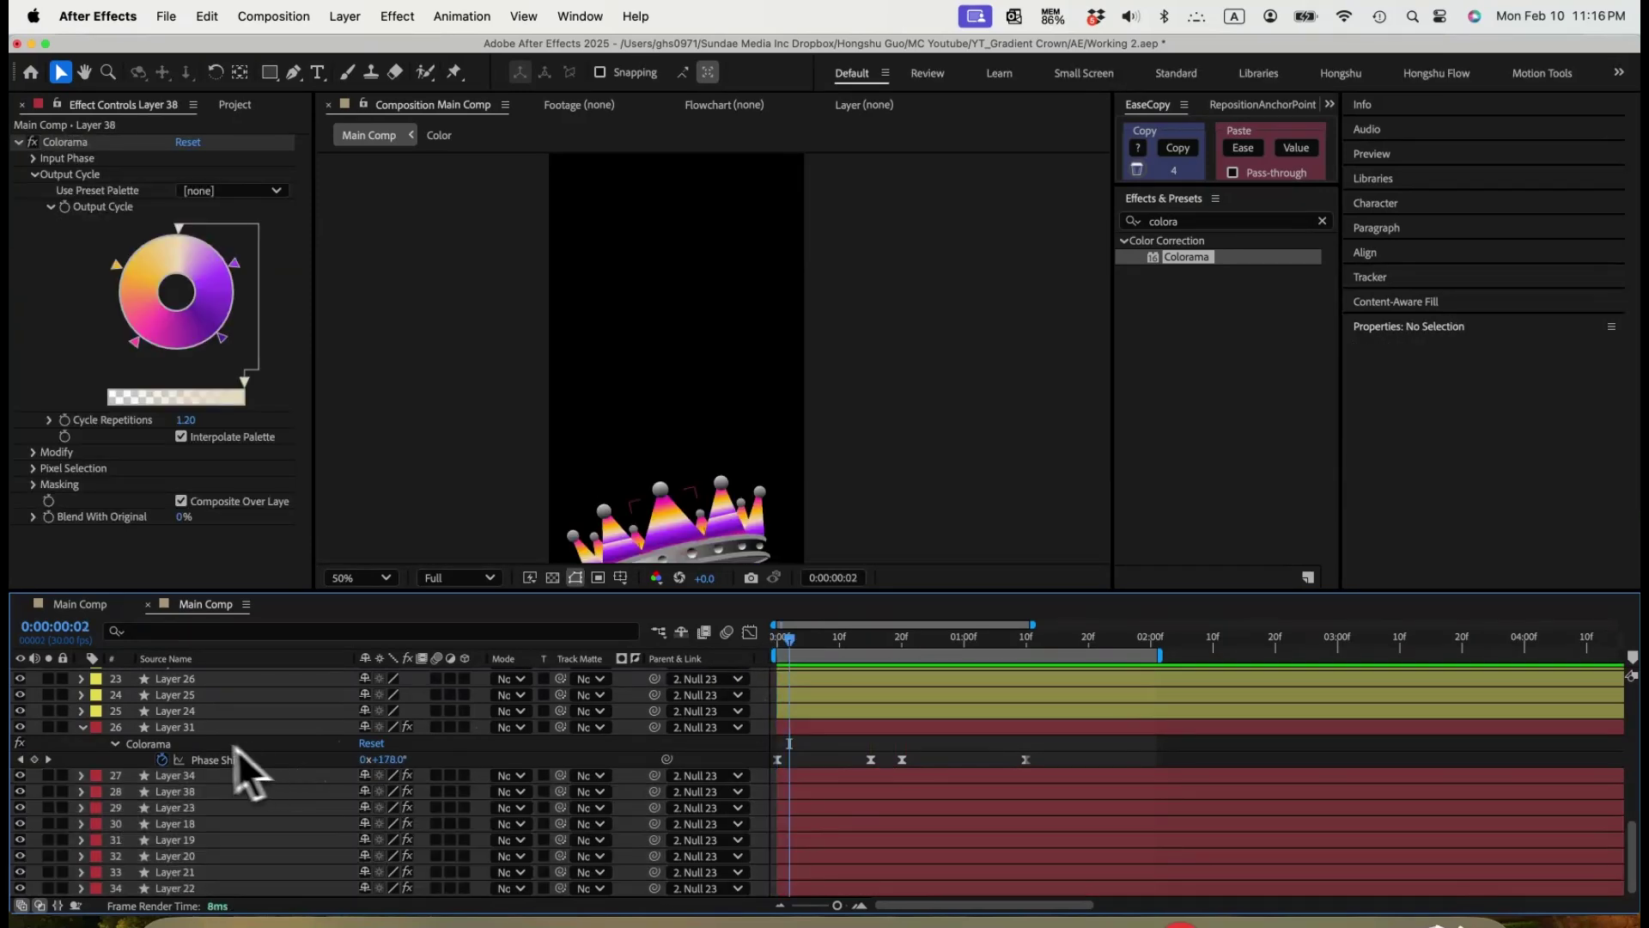
Copy Layer 31's Colorama effect onto the yellow-labeled ball layers, Layer 33 through Layer 24, at 0:00:00:00 and check their colors at 0:00:00:05.
{"action": "scroll", "coordinate": [240, 767], "scroll_direction": "up", "scroll_amount": 3}
{"action": "scroll", "coordinate": [184, 766], "scroll_direction": "down", "scroll_amount": 3}
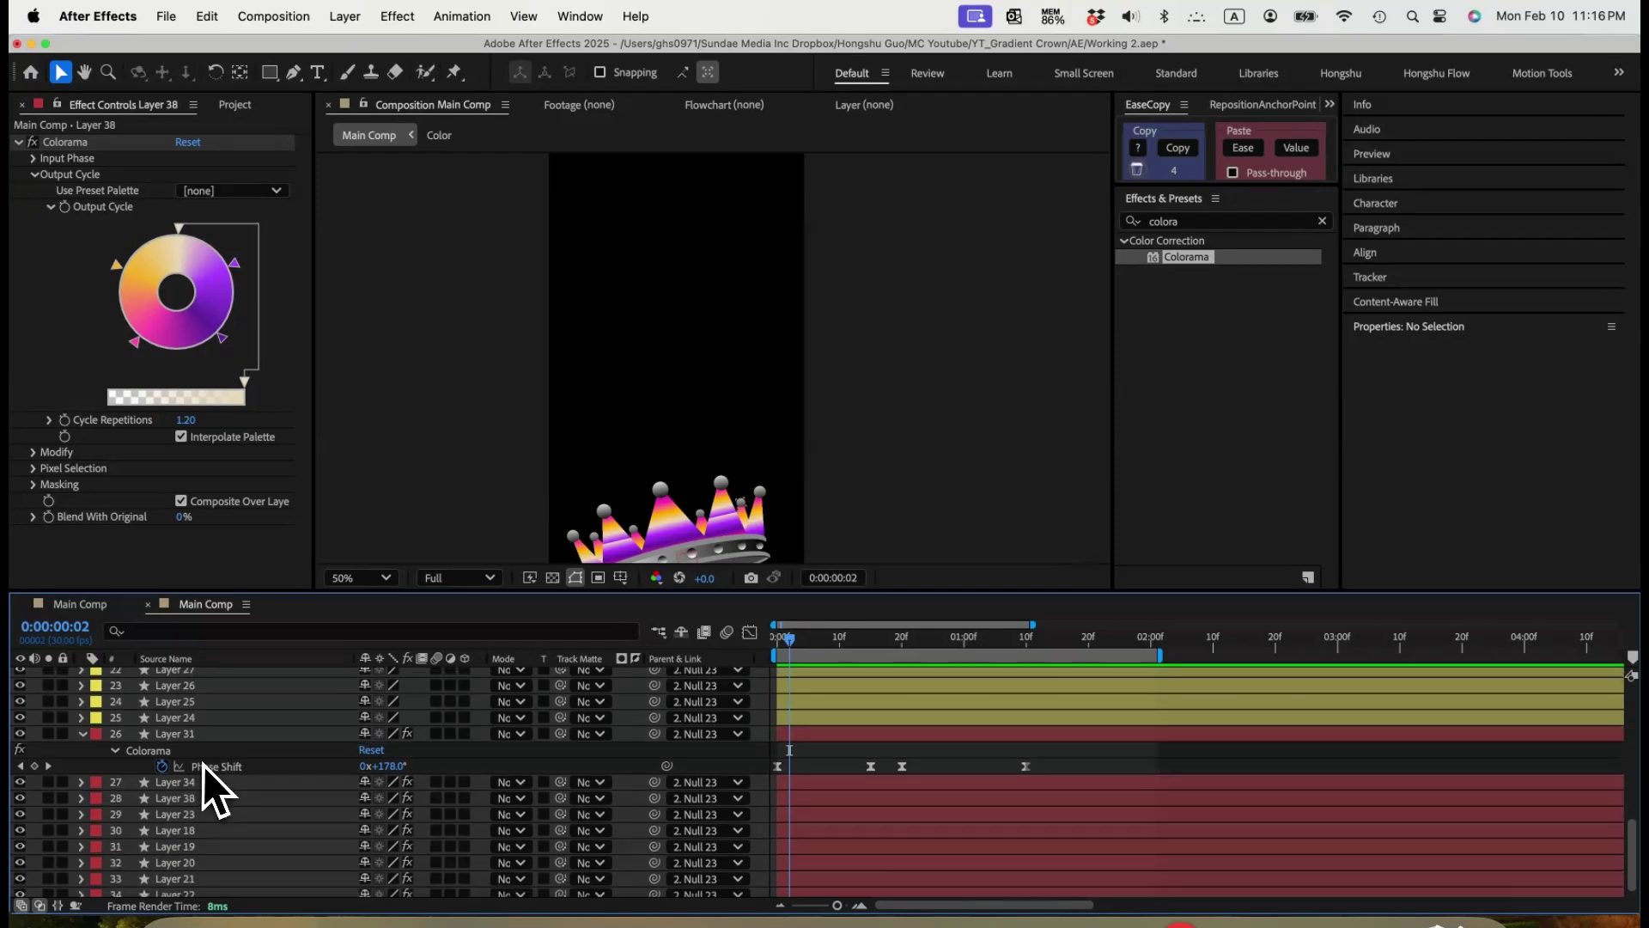
{"action": "left_click", "coordinate": [780, 765]}
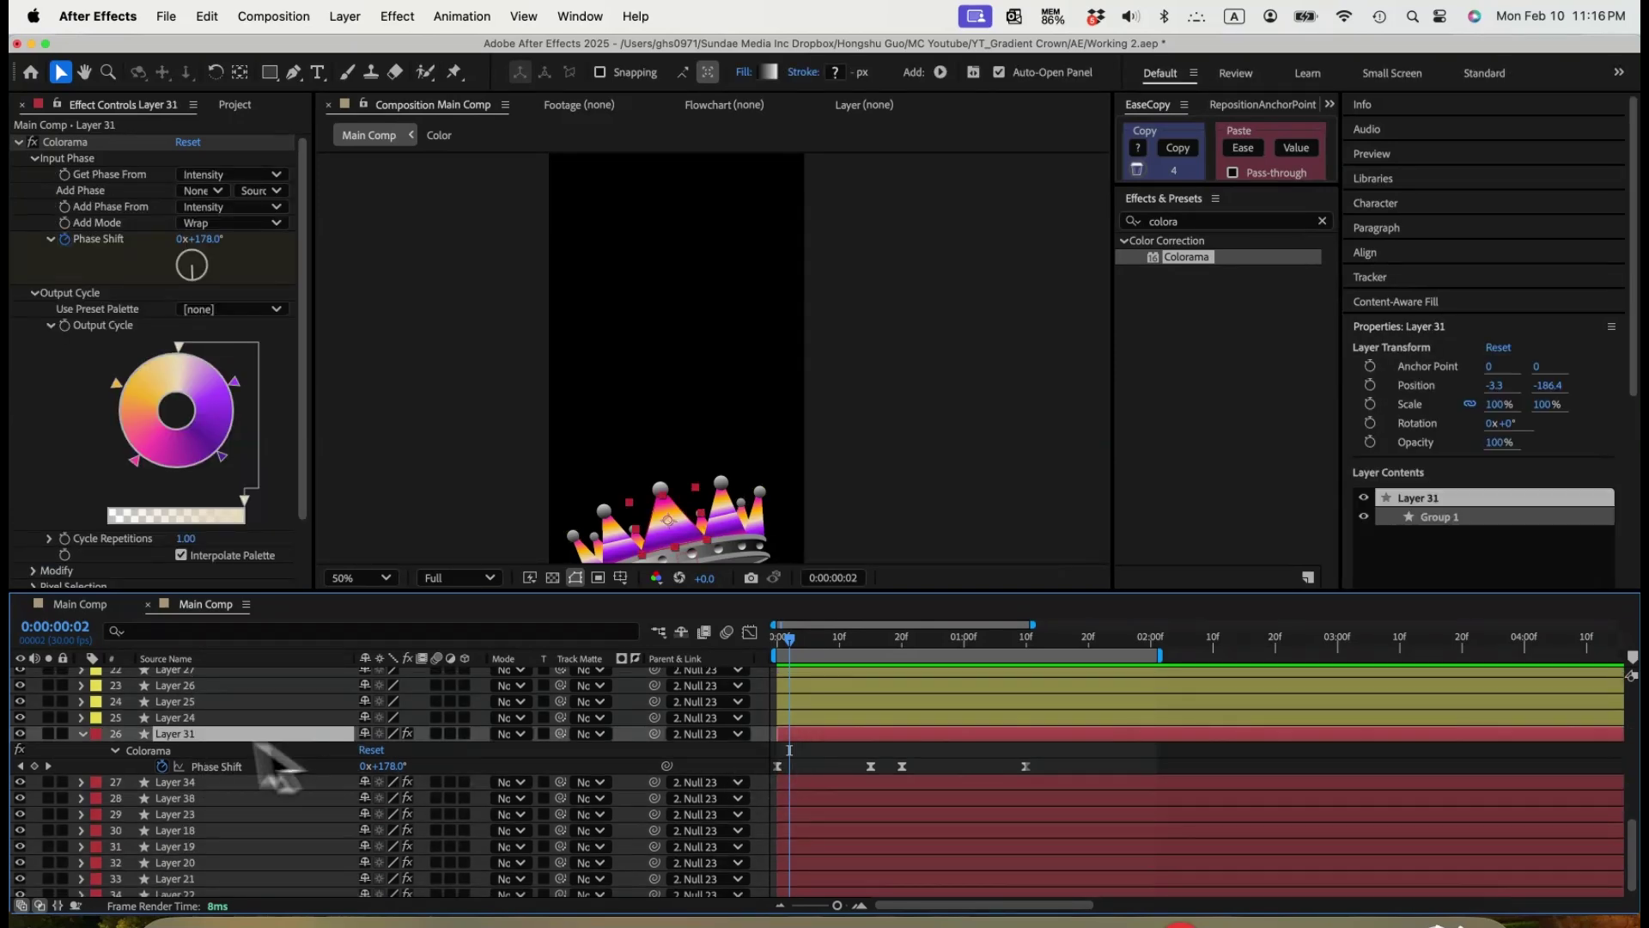
{"action": "left_click", "coordinate": [65, 143]}
{"action": "key", "text": "cmd+c"}
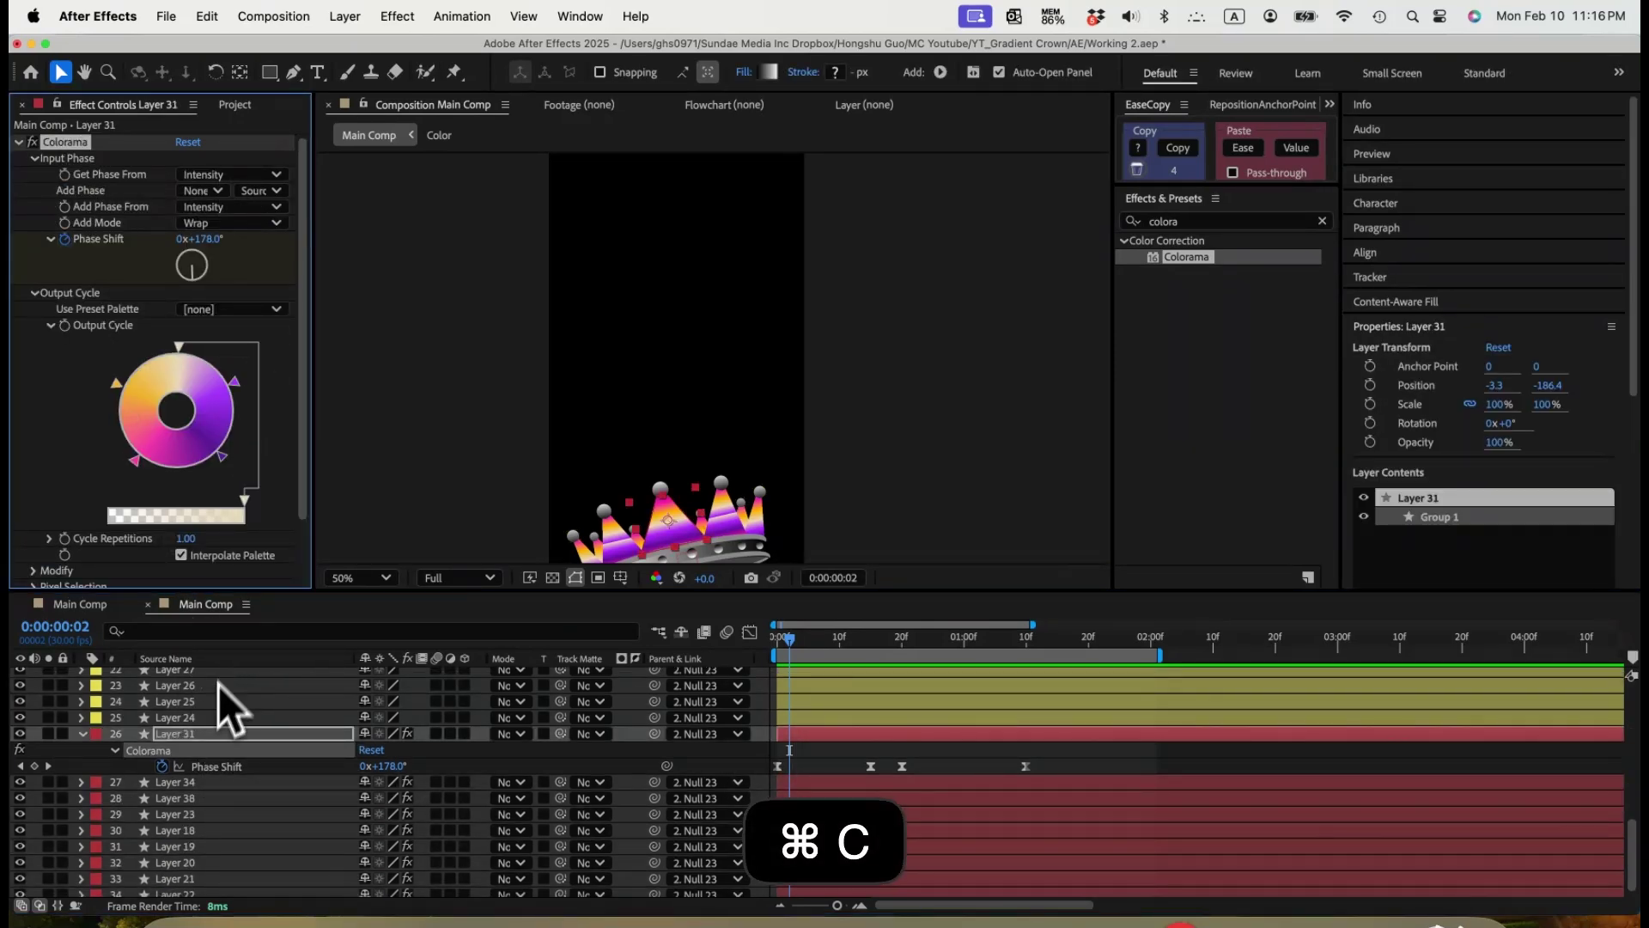
{"action": "left_click", "coordinate": [173, 720]}
{"action": "scroll", "coordinate": [206, 739], "scroll_direction": "up", "scroll_amount": 4}
{"action": "left_click", "coordinate": [182, 763], "text": "shift"}
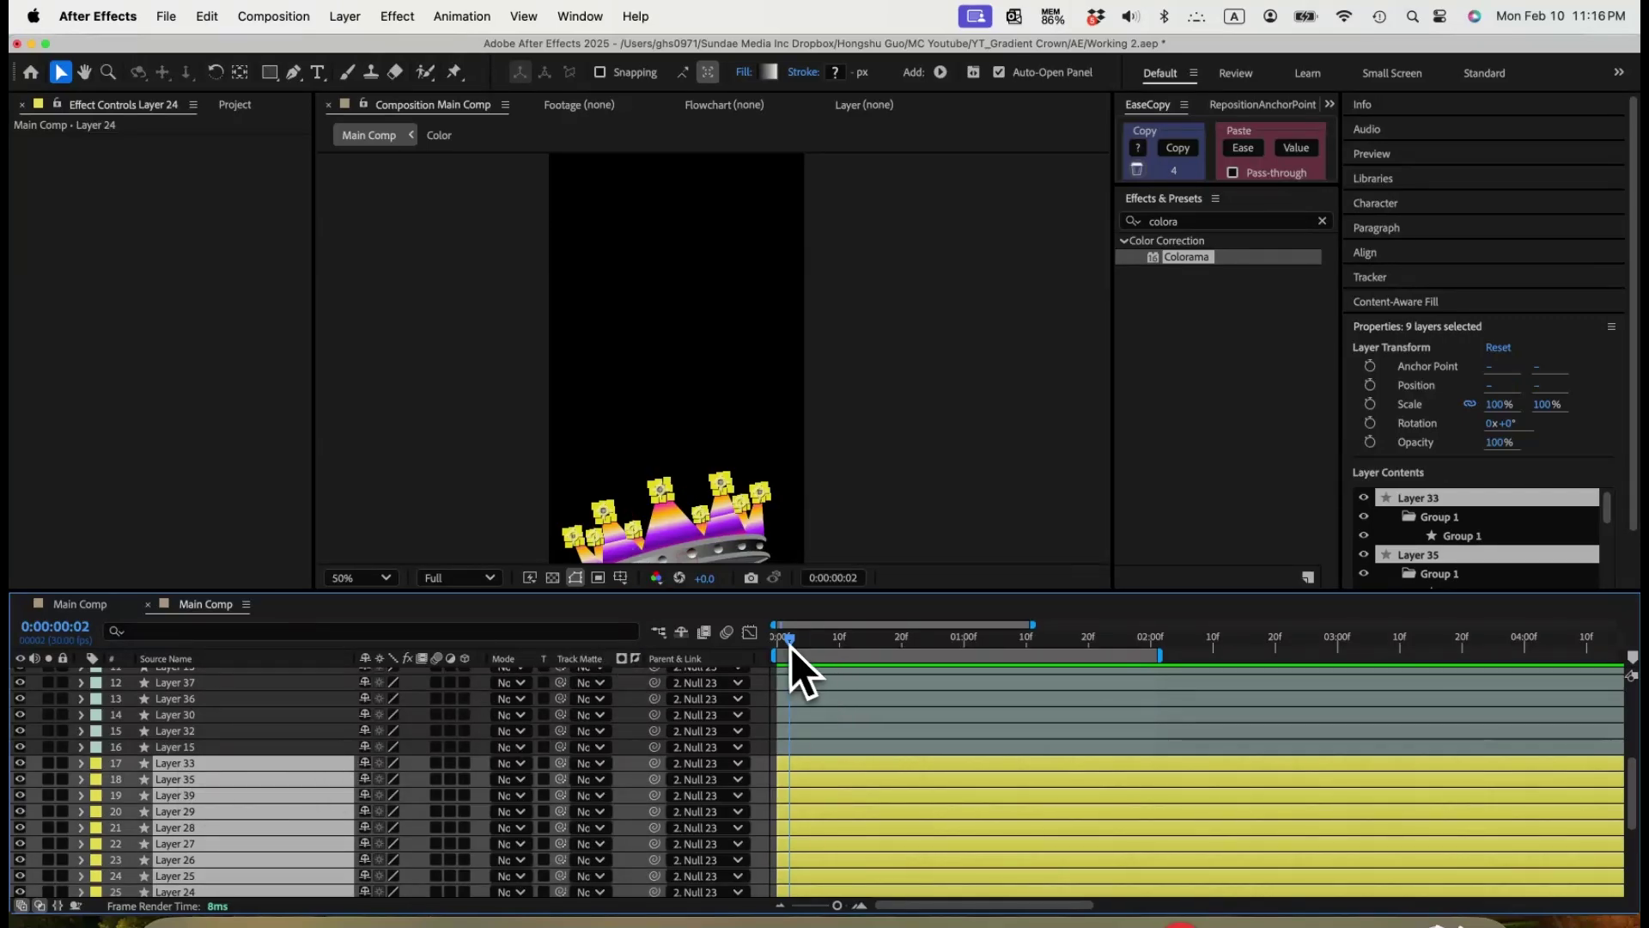
{"action": "left_click_drag", "start_coordinate": [790, 646], "coordinate": [751, 646]}
{"action": "key", "text": "cmd+v"}
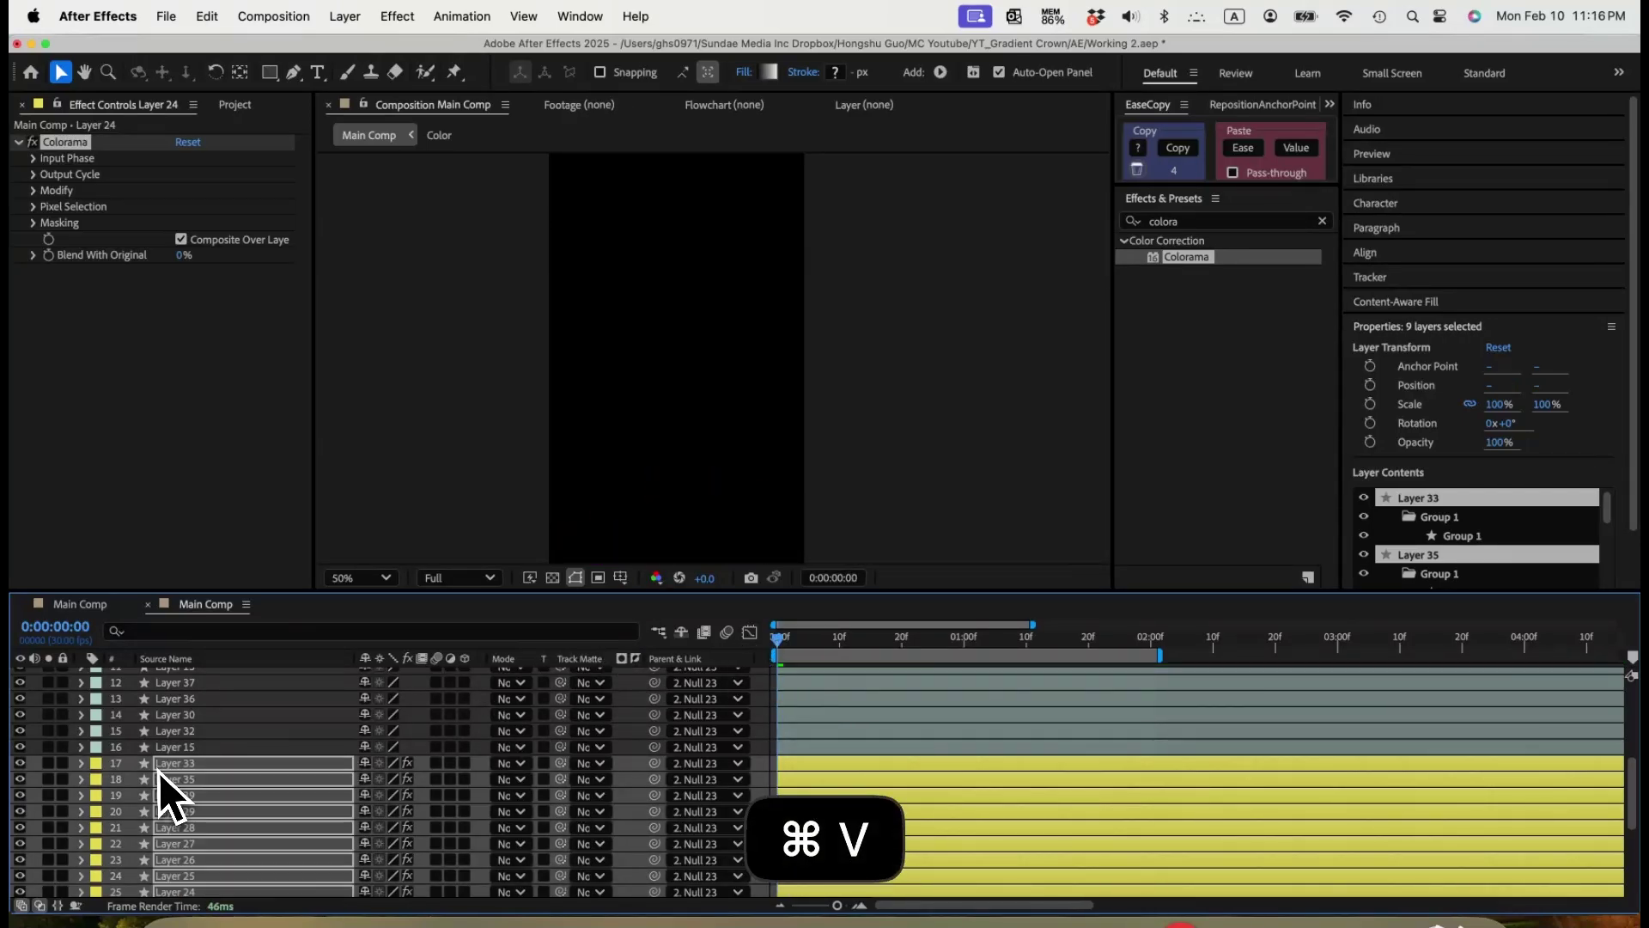
{"action": "left_click_drag", "start_coordinate": [791, 646], "coordinate": [808, 646]}
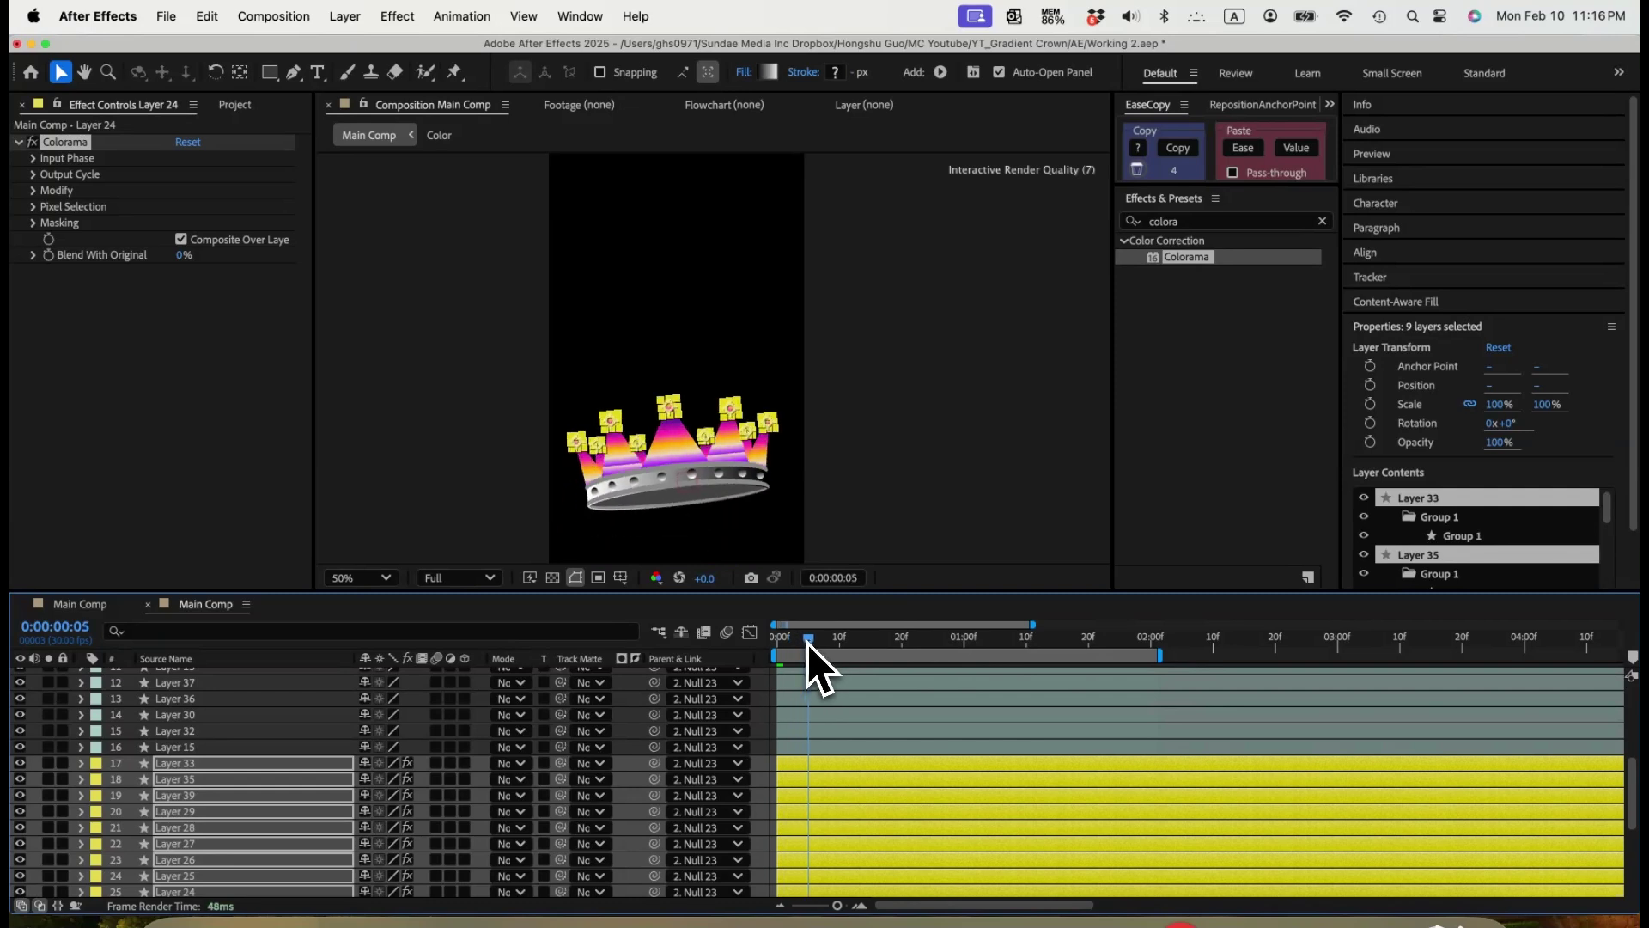
Preview the crown's rise from the start to check the colors of the spikes and balls.
{"action": "left_click", "coordinate": [196, 747]}
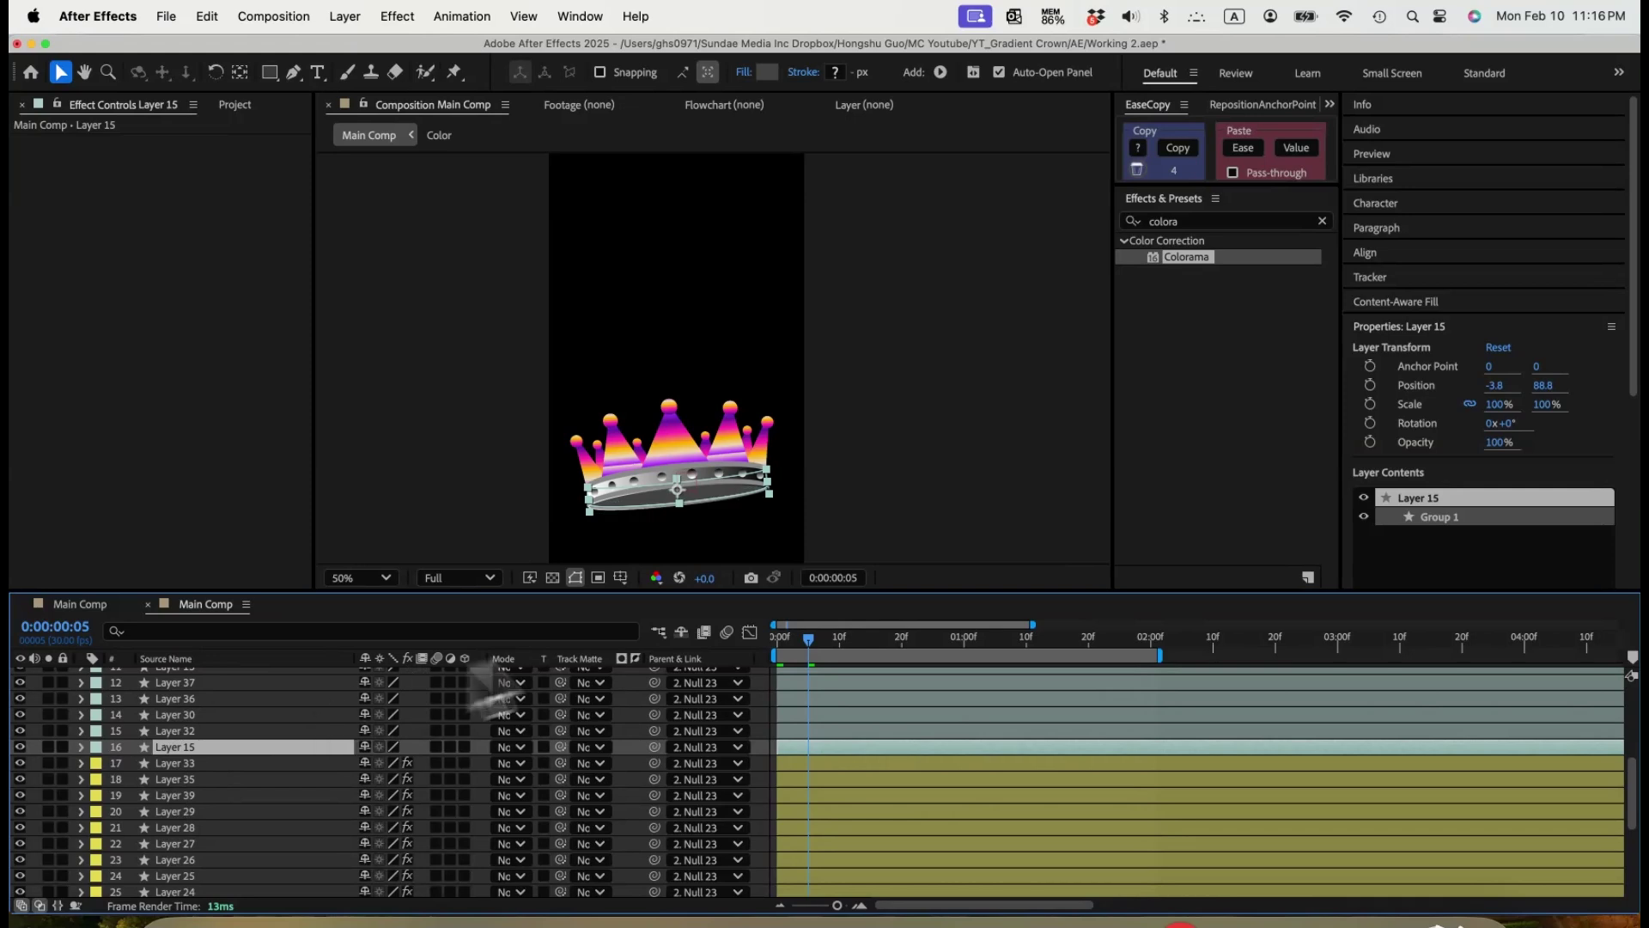
{"action": "left_click", "coordinate": [776, 644]}
{"action": "key", "text": "super+equal"}
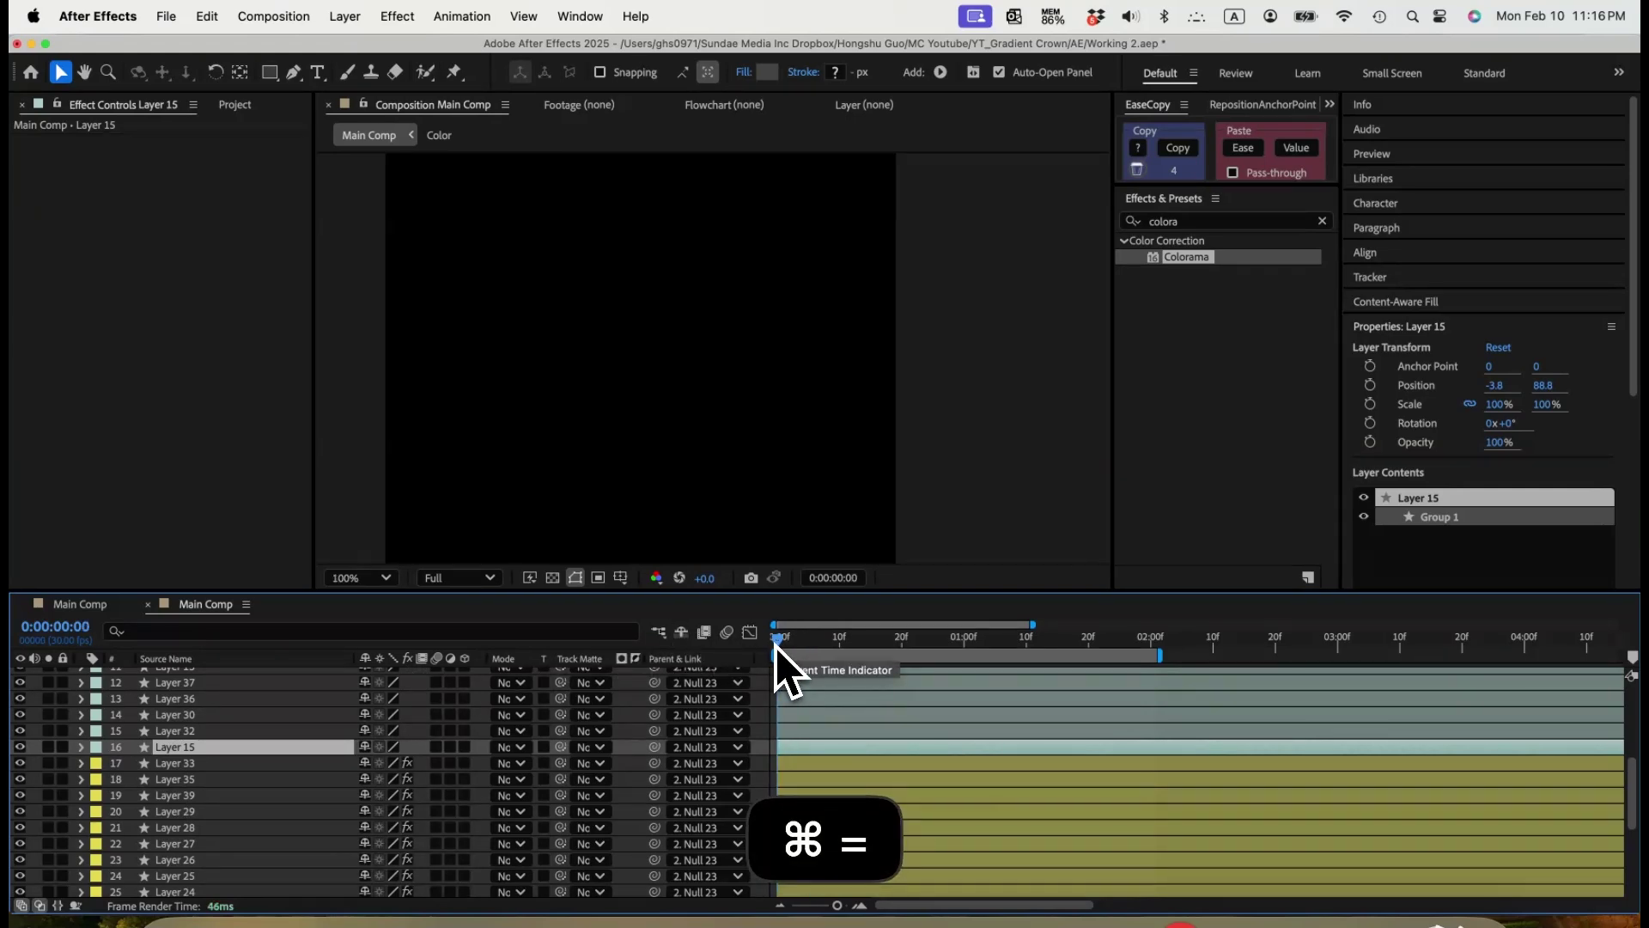
{"action": "mouse_move", "coordinate": [795, 644]}
{"action": "left_mouse_down"}
{"action": "mouse_move", "coordinate": [834, 643]}
{"action": "mouse_move", "coordinate": [766, 641]}
{"action": "left_mouse_up"}
{"action": "key", "text": "super+minus"}
{"action": "key", "text": "space"}
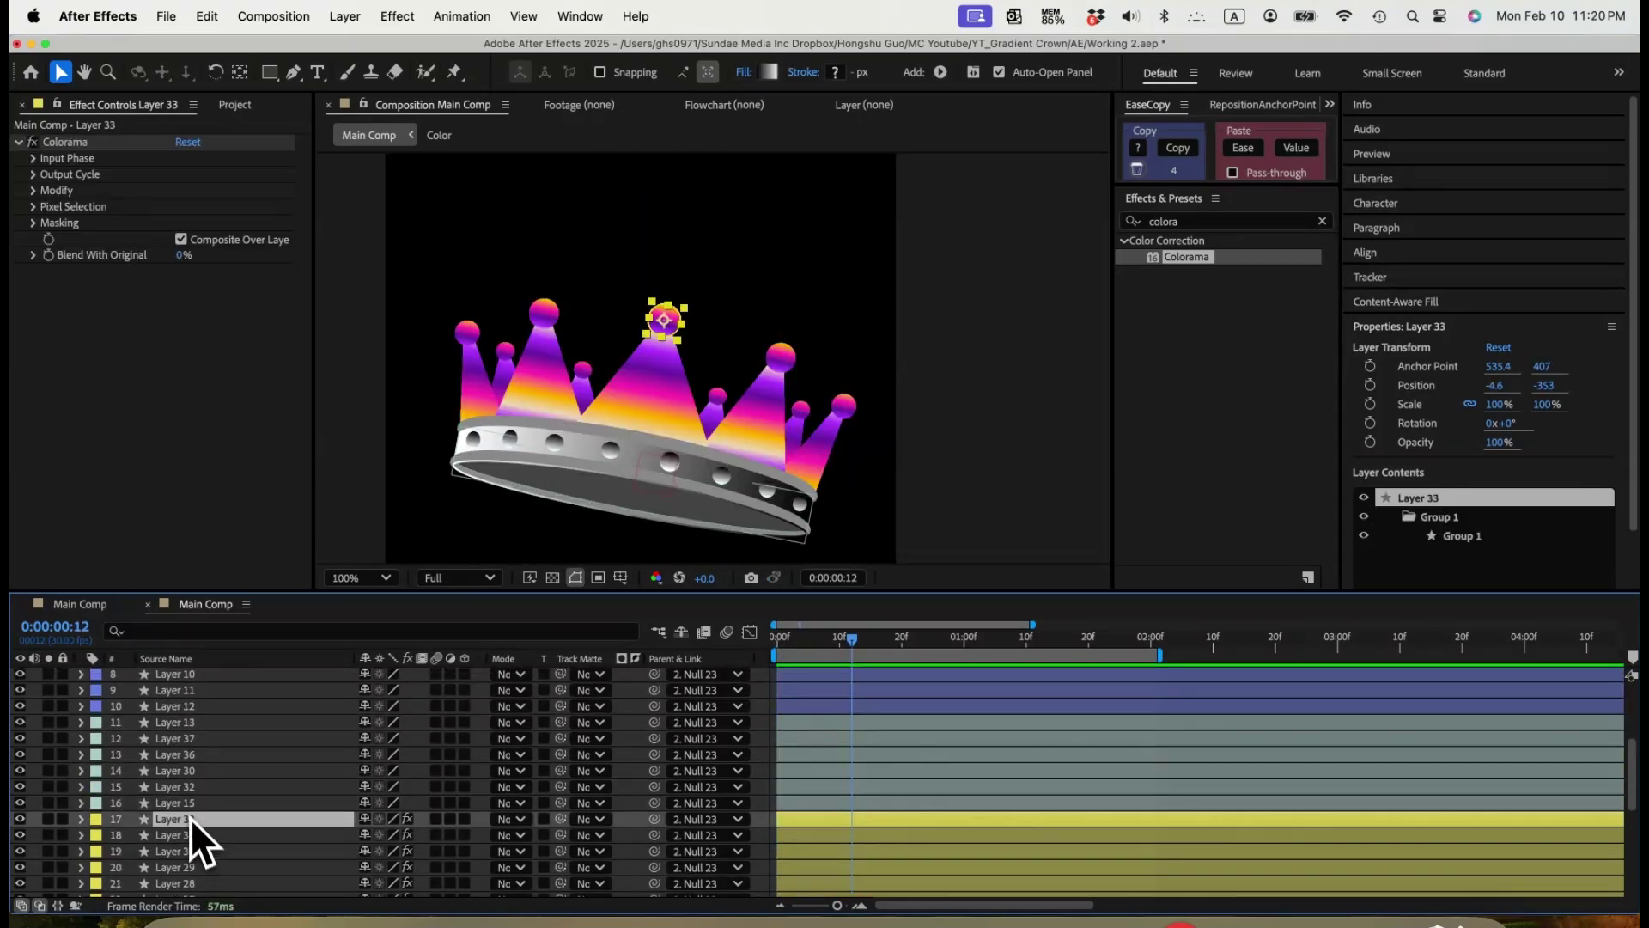
Identify the gradient-filled base parts, Layer 13 and Layer 30, and give both a Green label.
{"action": "left_click", "coordinate": [189, 803]}
{"action": "left_click", "coordinate": [194, 788]}
{"action": "left_click", "coordinate": [194, 775]}
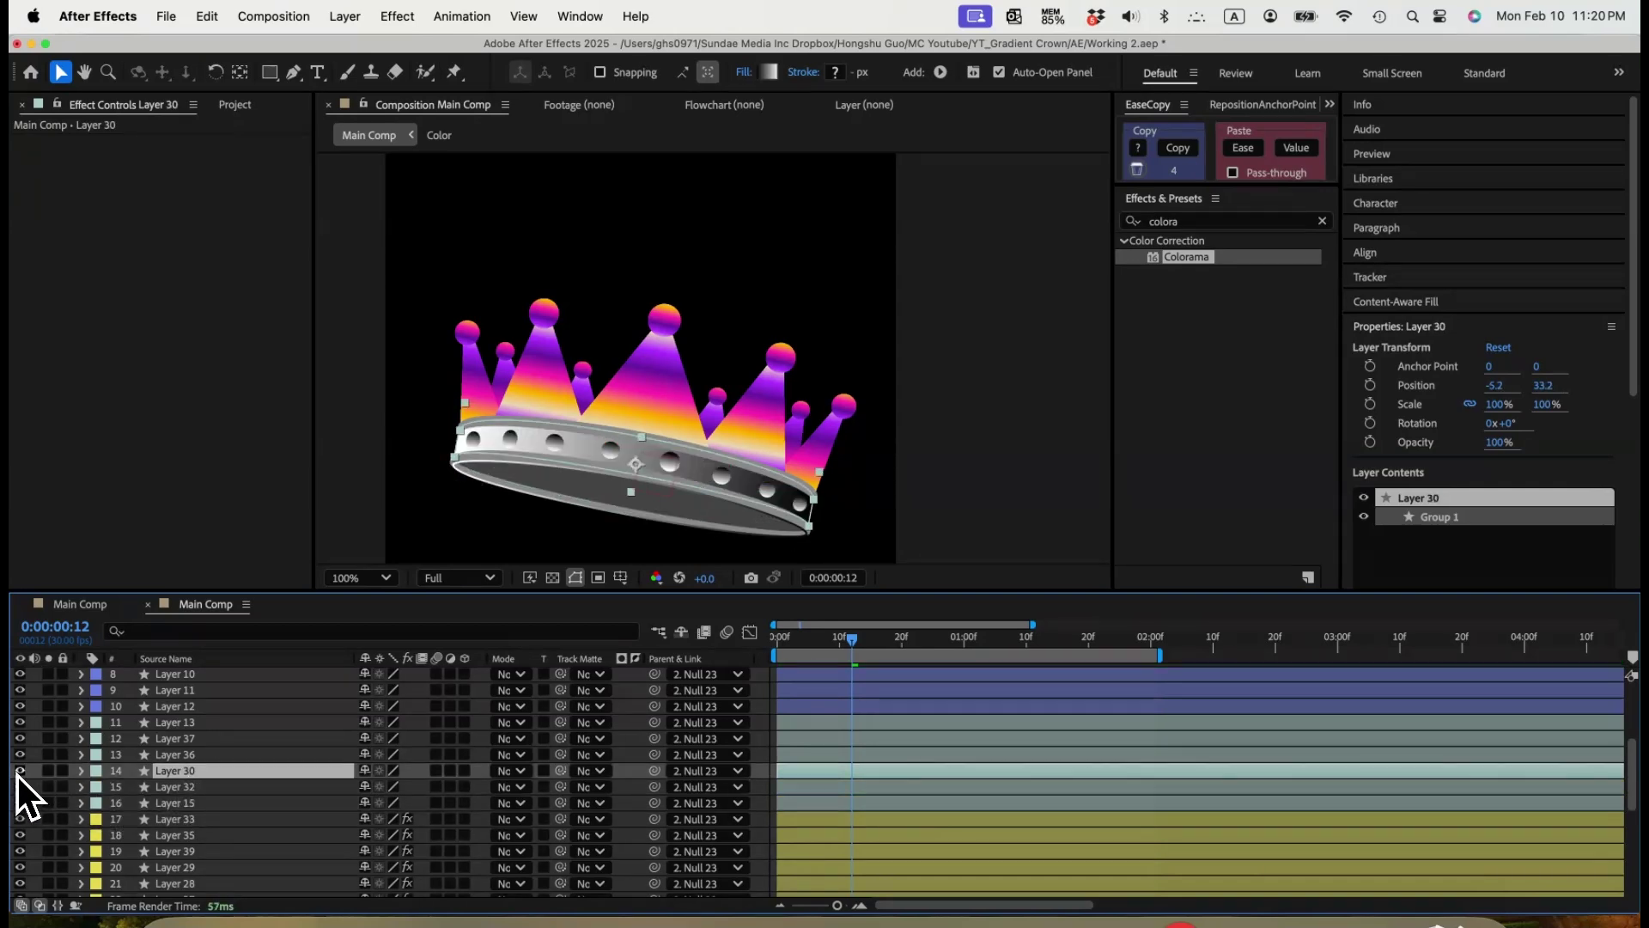
{"action": "left_click", "coordinate": [172, 722], "text": "super"}
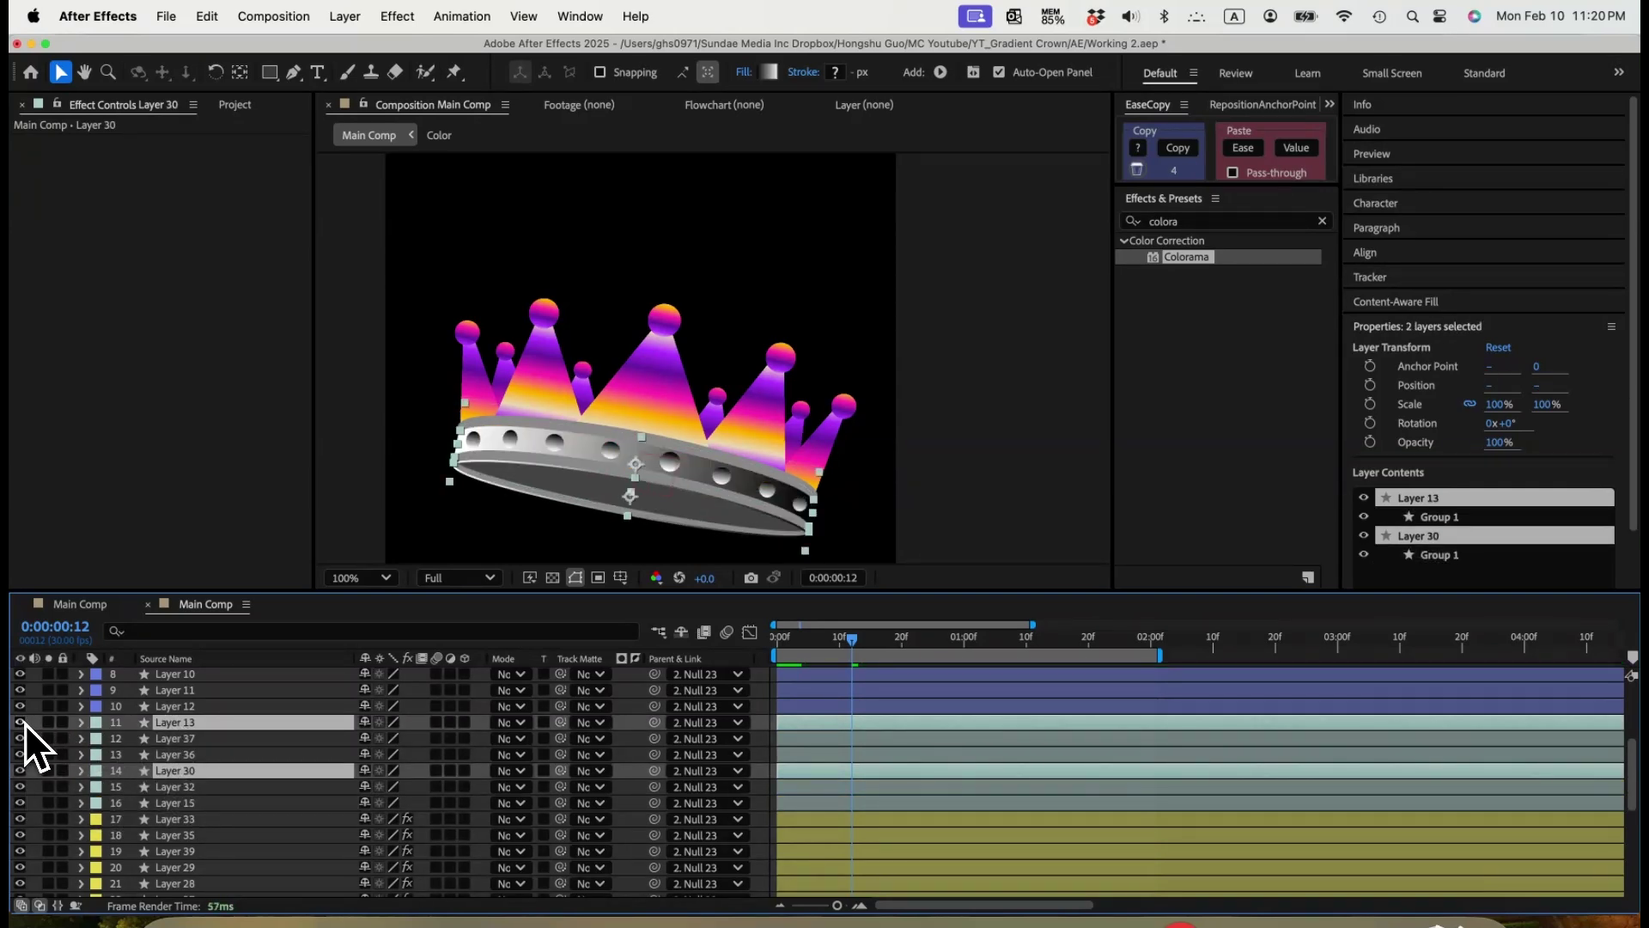
{"action": "left_click", "coordinate": [95, 722]}
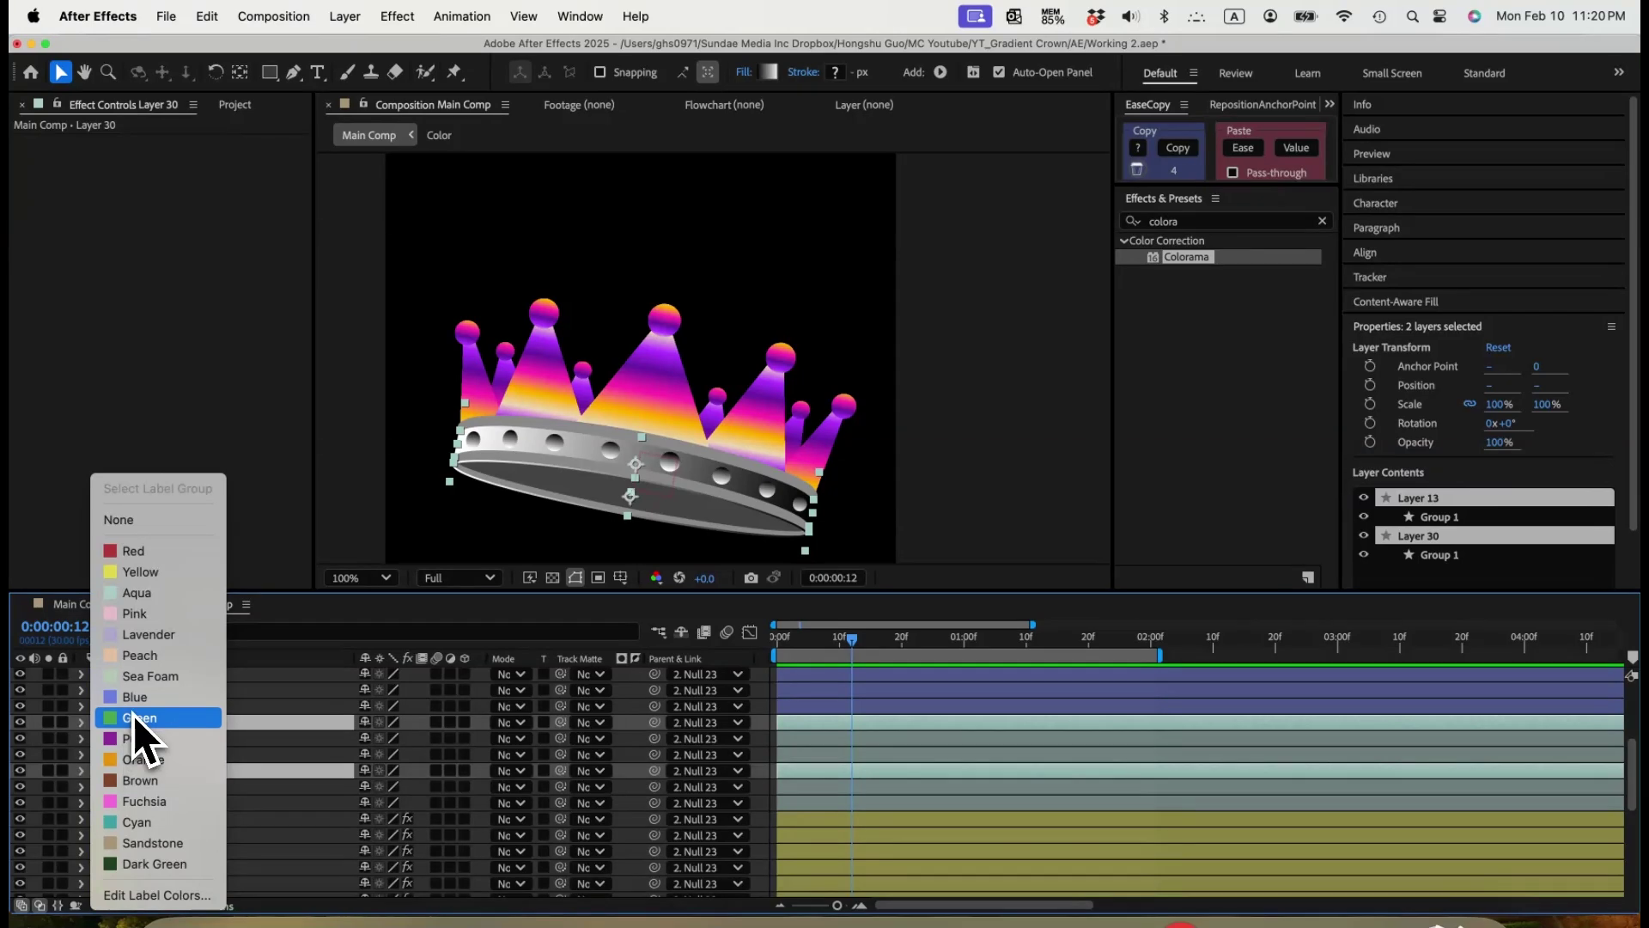
{"action": "left_click", "coordinate": [136, 720]}
{"action": "left_click", "coordinate": [19, 770]}
{"action": "left_click", "coordinate": [19, 770]}
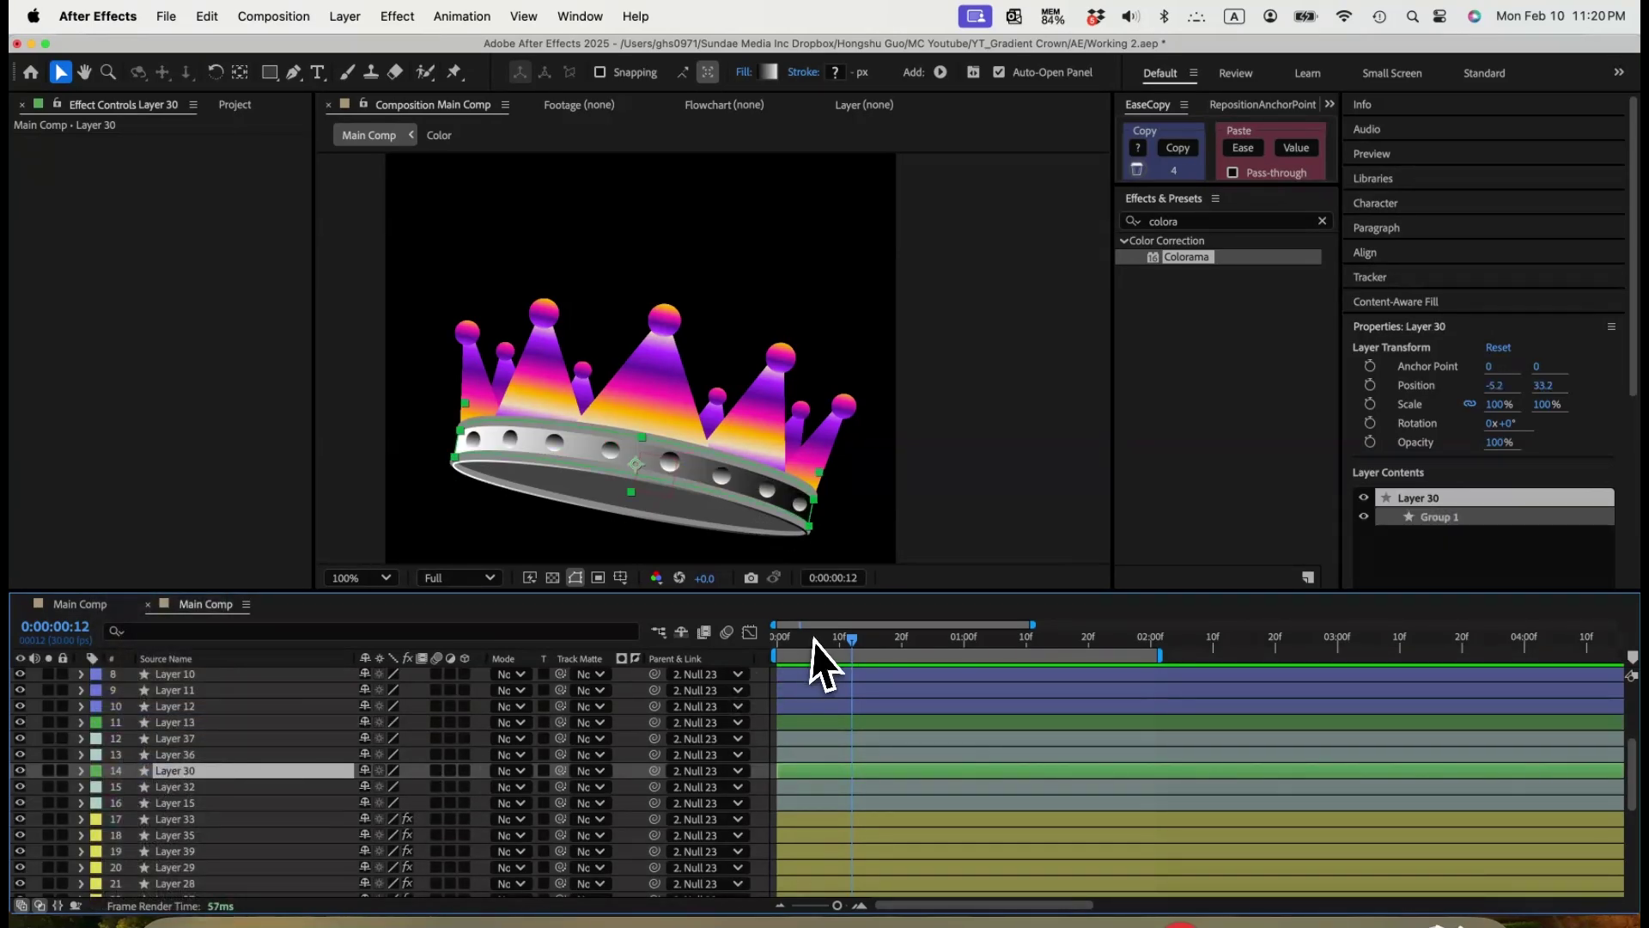
Paste the Colorama effect onto Layer 30 and Layer 13 at 0:00:00:00 and inspect the band's colors at 0:00:00:15.
{"action": "key", "text": "Home"}
{"action": "key", "text": "cmd+v"}
{"action": "left_click", "coordinate": [172, 722]}
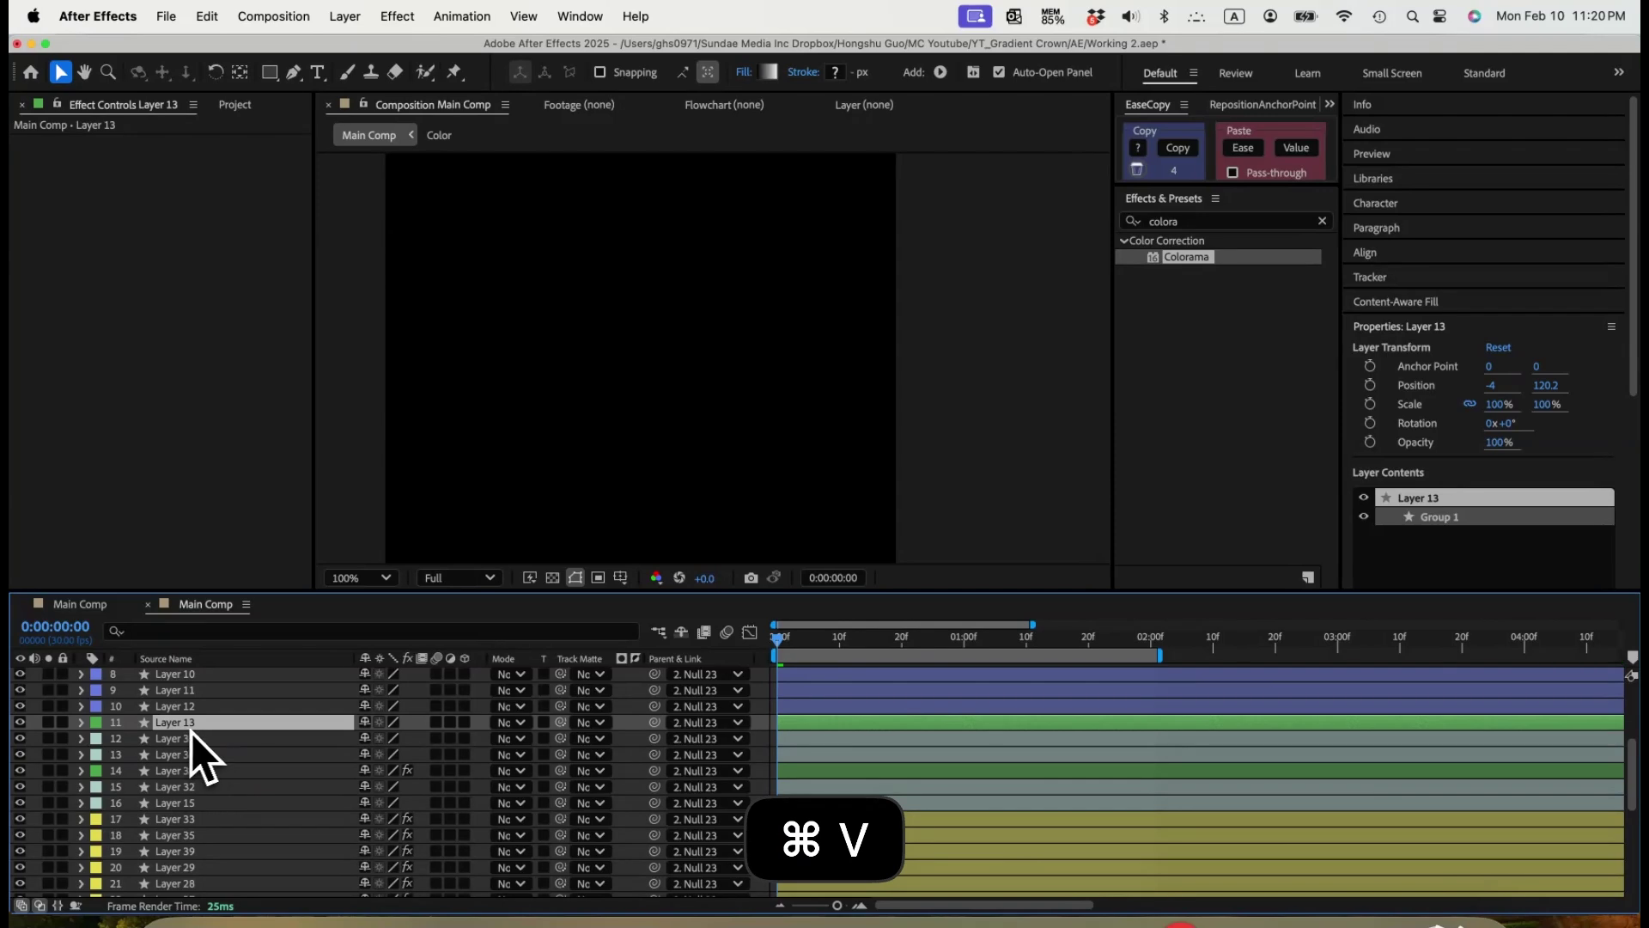
{"action": "key", "text": "cmd+v"}
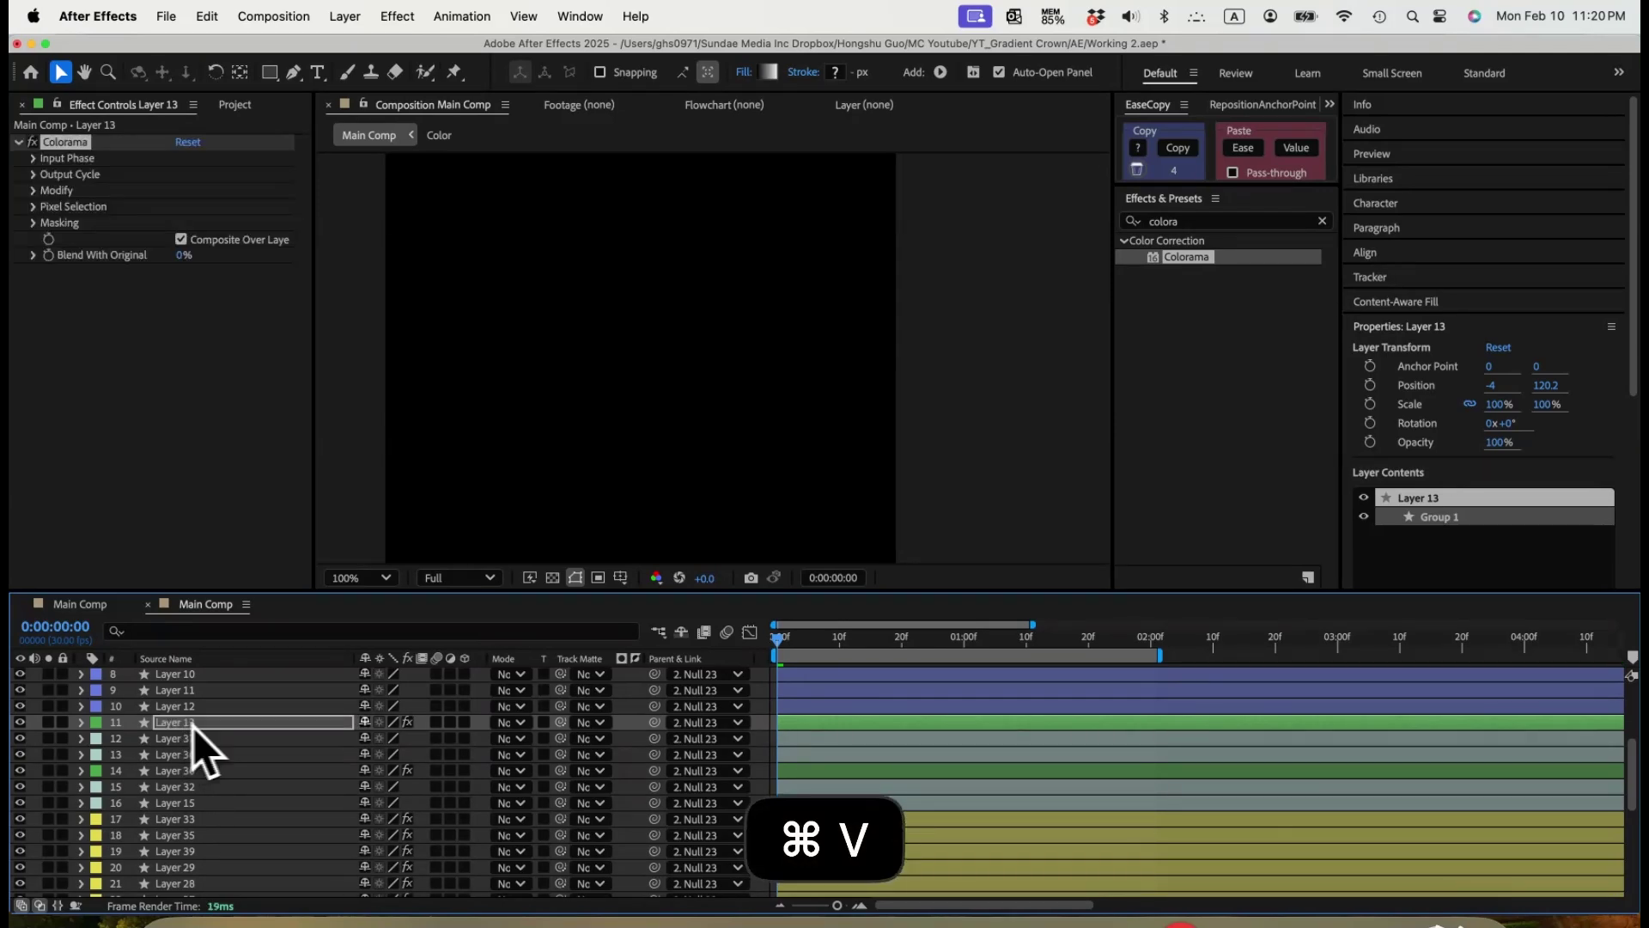
{"action": "left_click_drag", "start_coordinate": [800, 641], "coordinate": [873, 642]}
{"action": "left_click", "coordinate": [943, 515]}
{"action": "key", "text": "space"}
{"action": "left_click_drag", "start_coordinate": [915, 519], "coordinate": [925, 489]}
{"action": "key", "text": "v"}
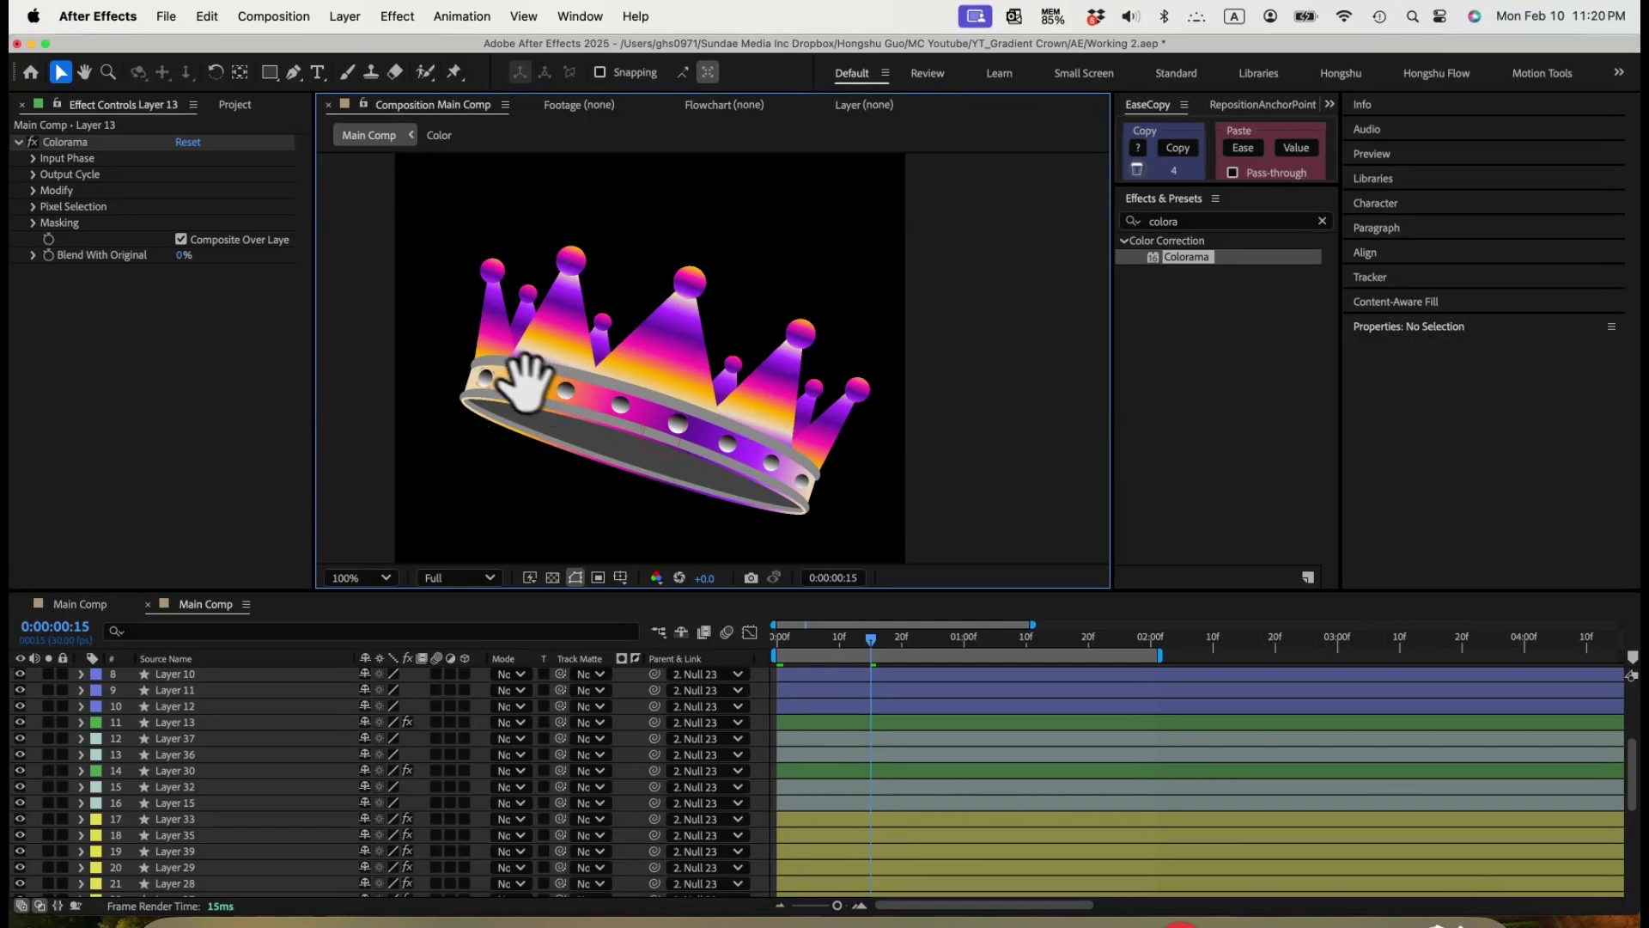
Paste the Colorama effect onto the band's stud layers, Layer 5 through Layer 12, at 0:00:00:00 and check them at 0:00:00:13.
{"action": "scroll", "coordinate": [129, 765], "scroll_direction": "up", "scroll_amount": 3}
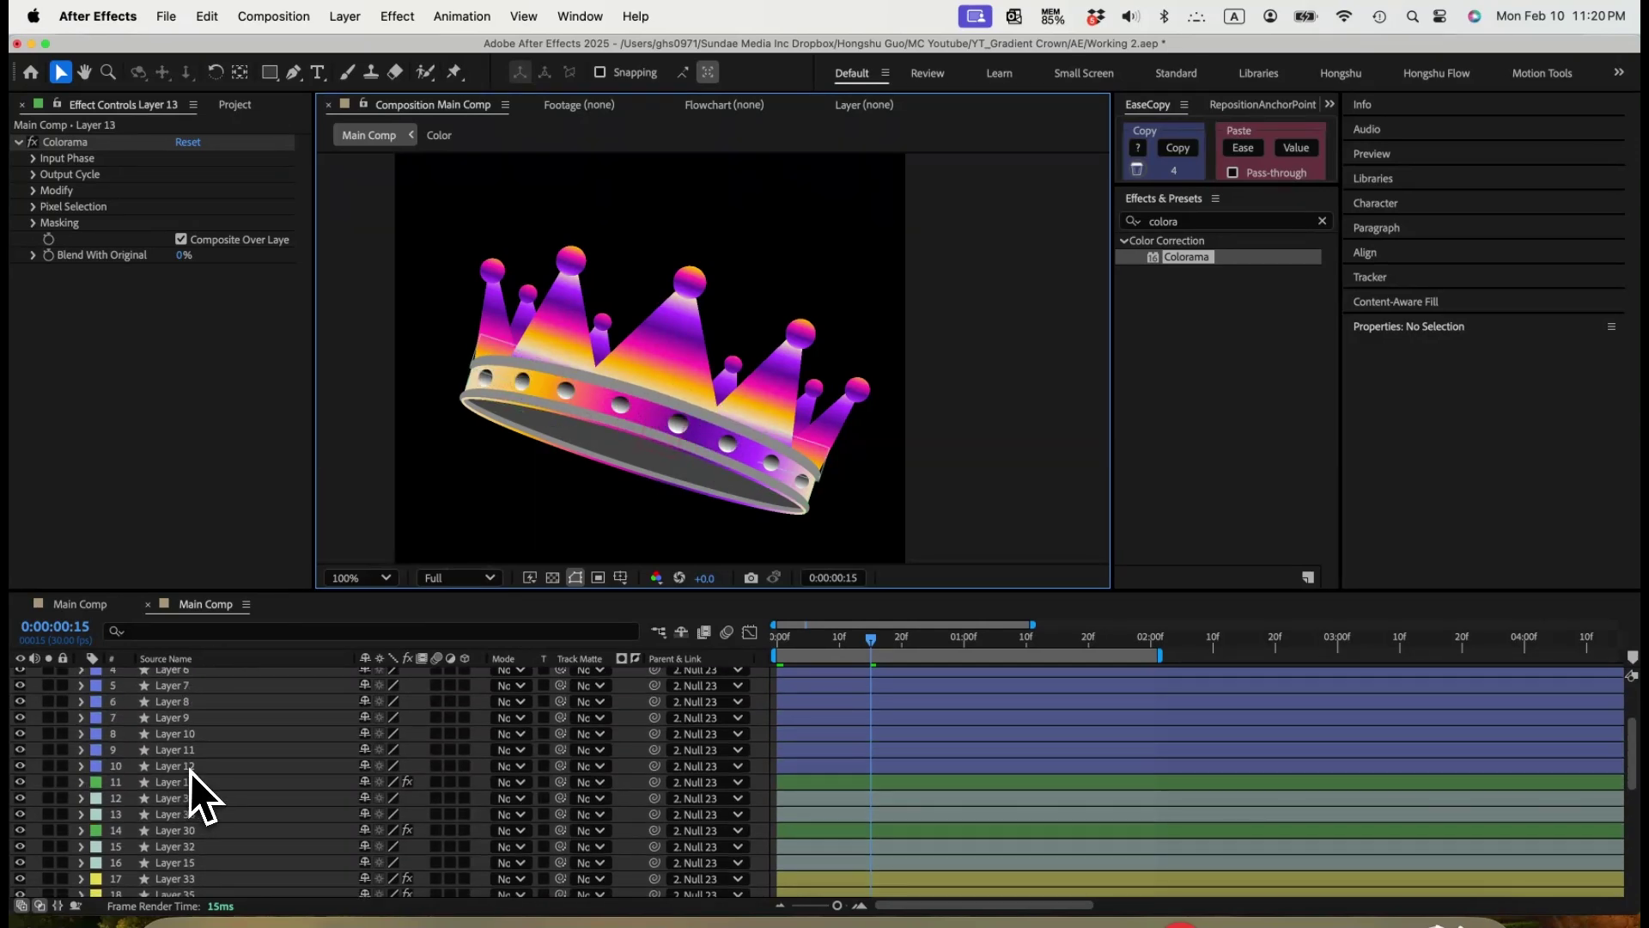
{"action": "left_click", "coordinate": [180, 770]}
{"action": "scroll", "coordinate": [180, 774], "scroll_direction": "up", "scroll_amount": 3}
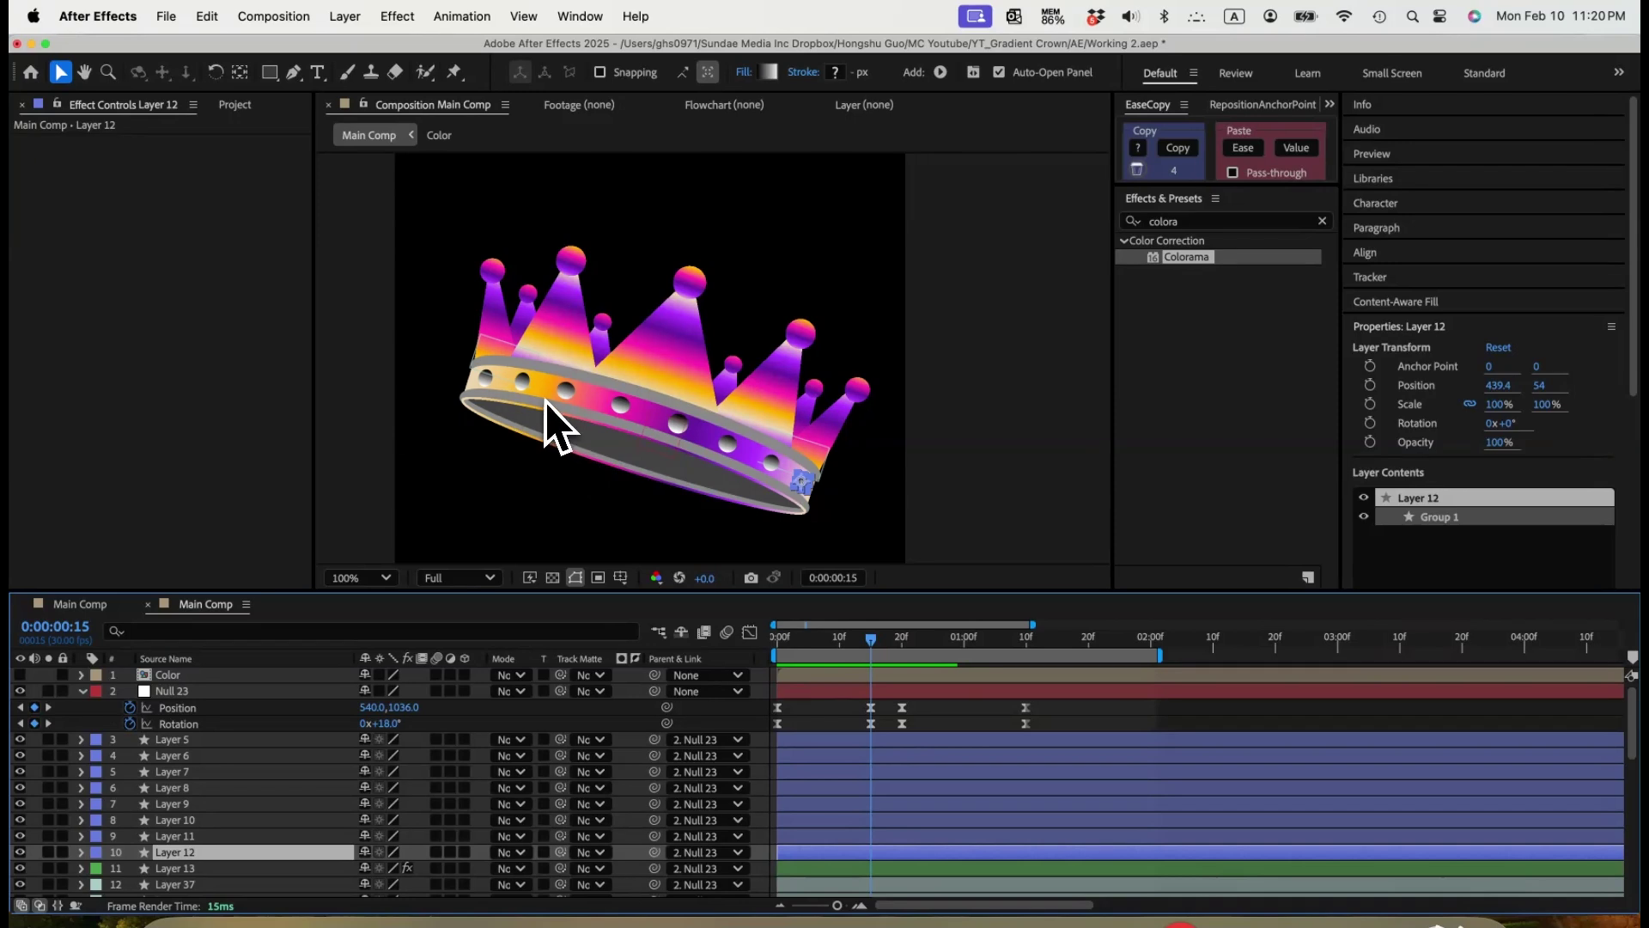
{"action": "left_click", "coordinate": [180, 740]}
{"action": "left_click", "coordinate": [231, 852], "text": "shift"}
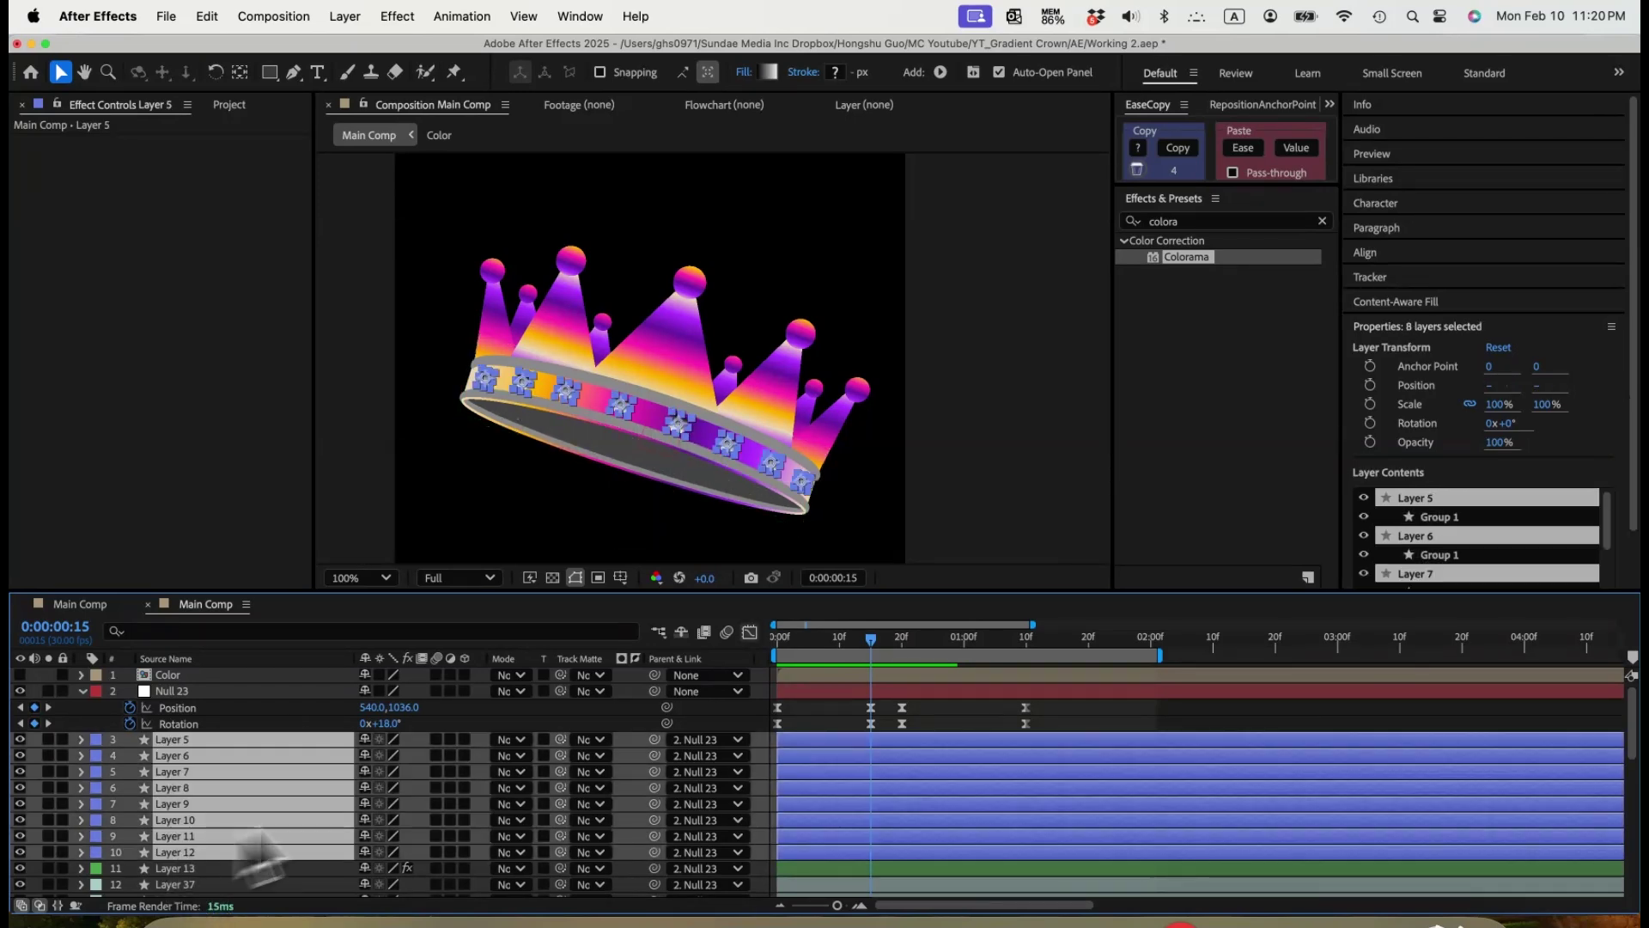
{"action": "left_click", "coordinate": [765, 640]}
{"action": "key", "text": "super+v"}
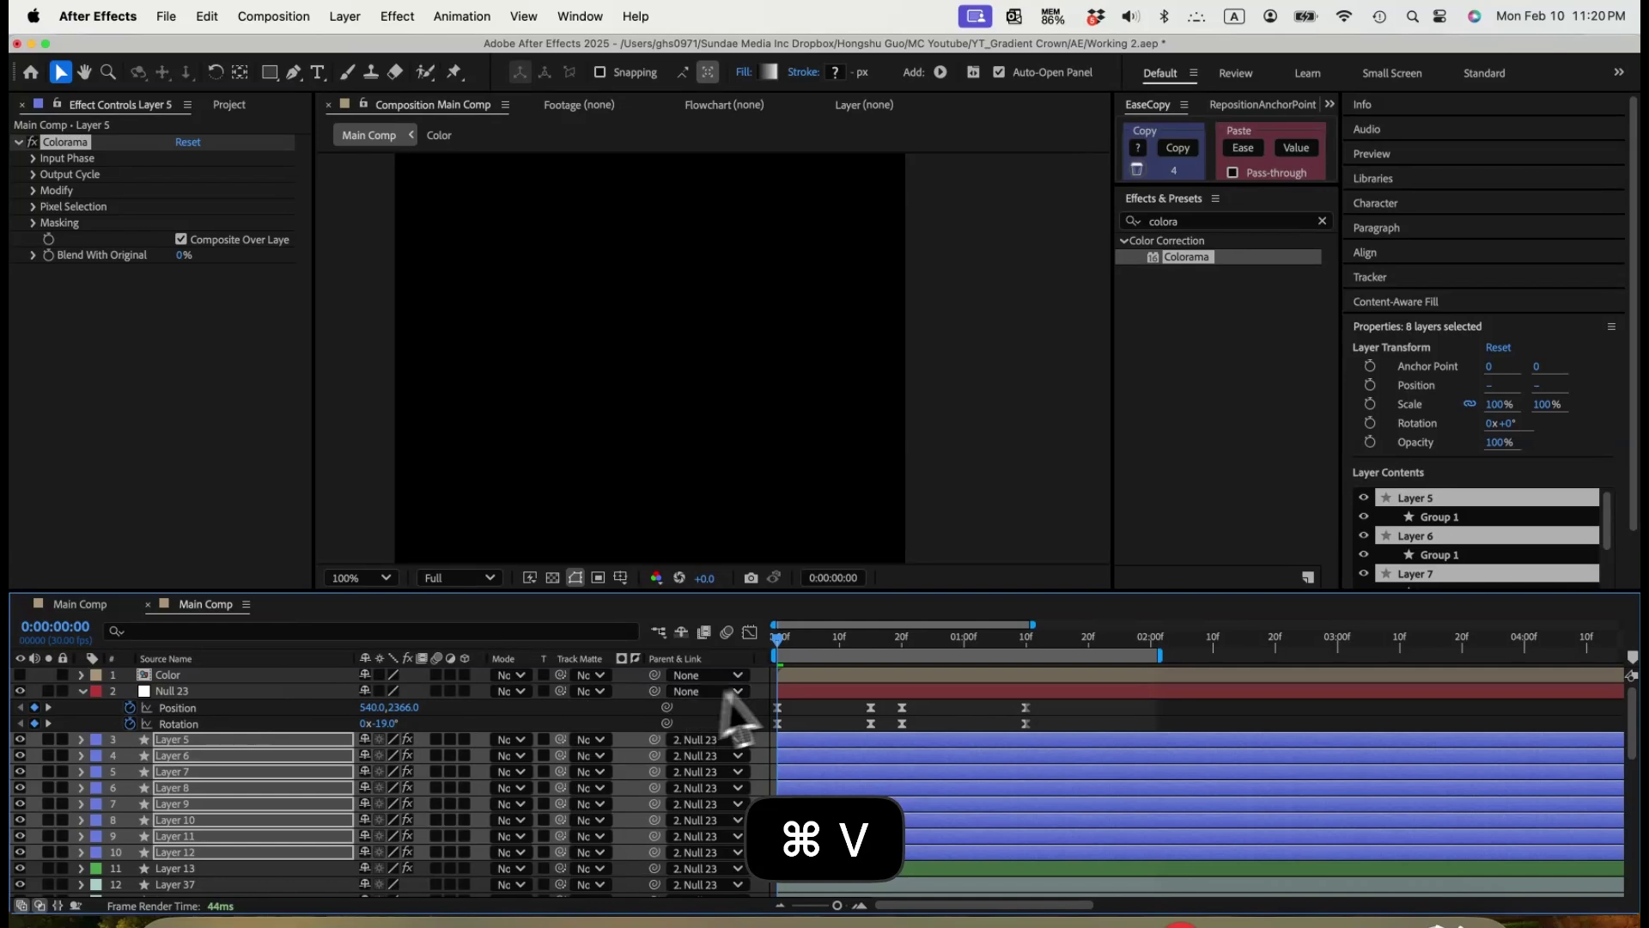
{"action": "left_click_drag", "start_coordinate": [777, 641], "coordinate": [857, 642]}
{"action": "left_click", "coordinate": [826, 713]}
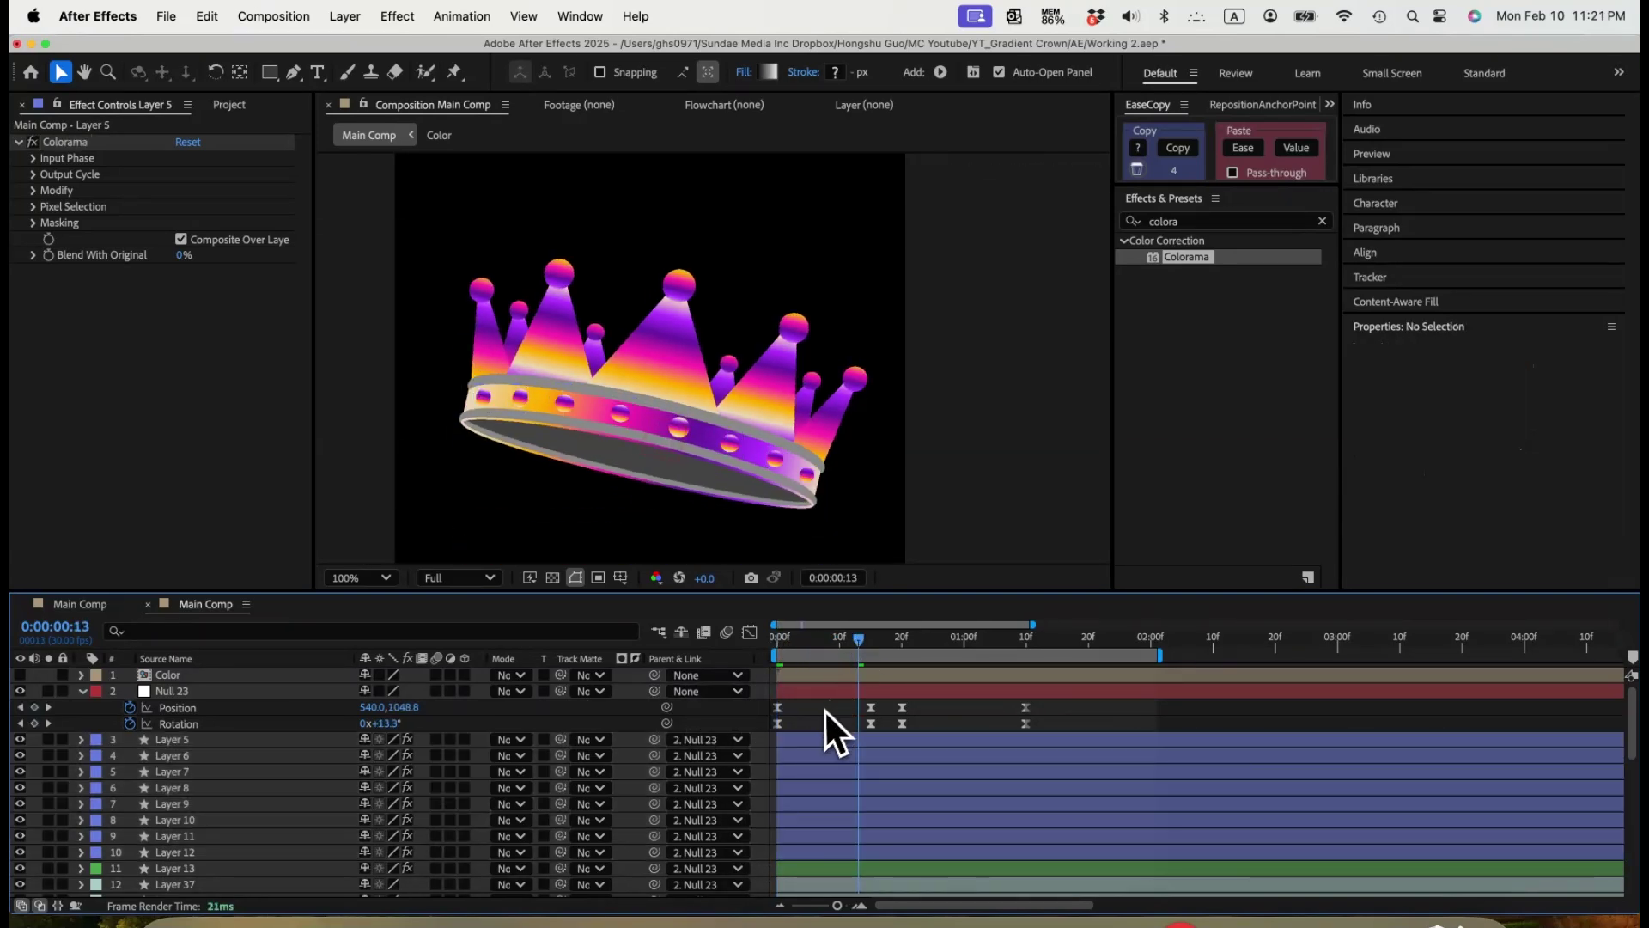
Preview the whole crown animation from the start and inspect the colored crown up close at 0:00:00:09.
{"action": "left_click", "coordinate": [777, 644]}
{"action": "key", "text": "super+minus"}
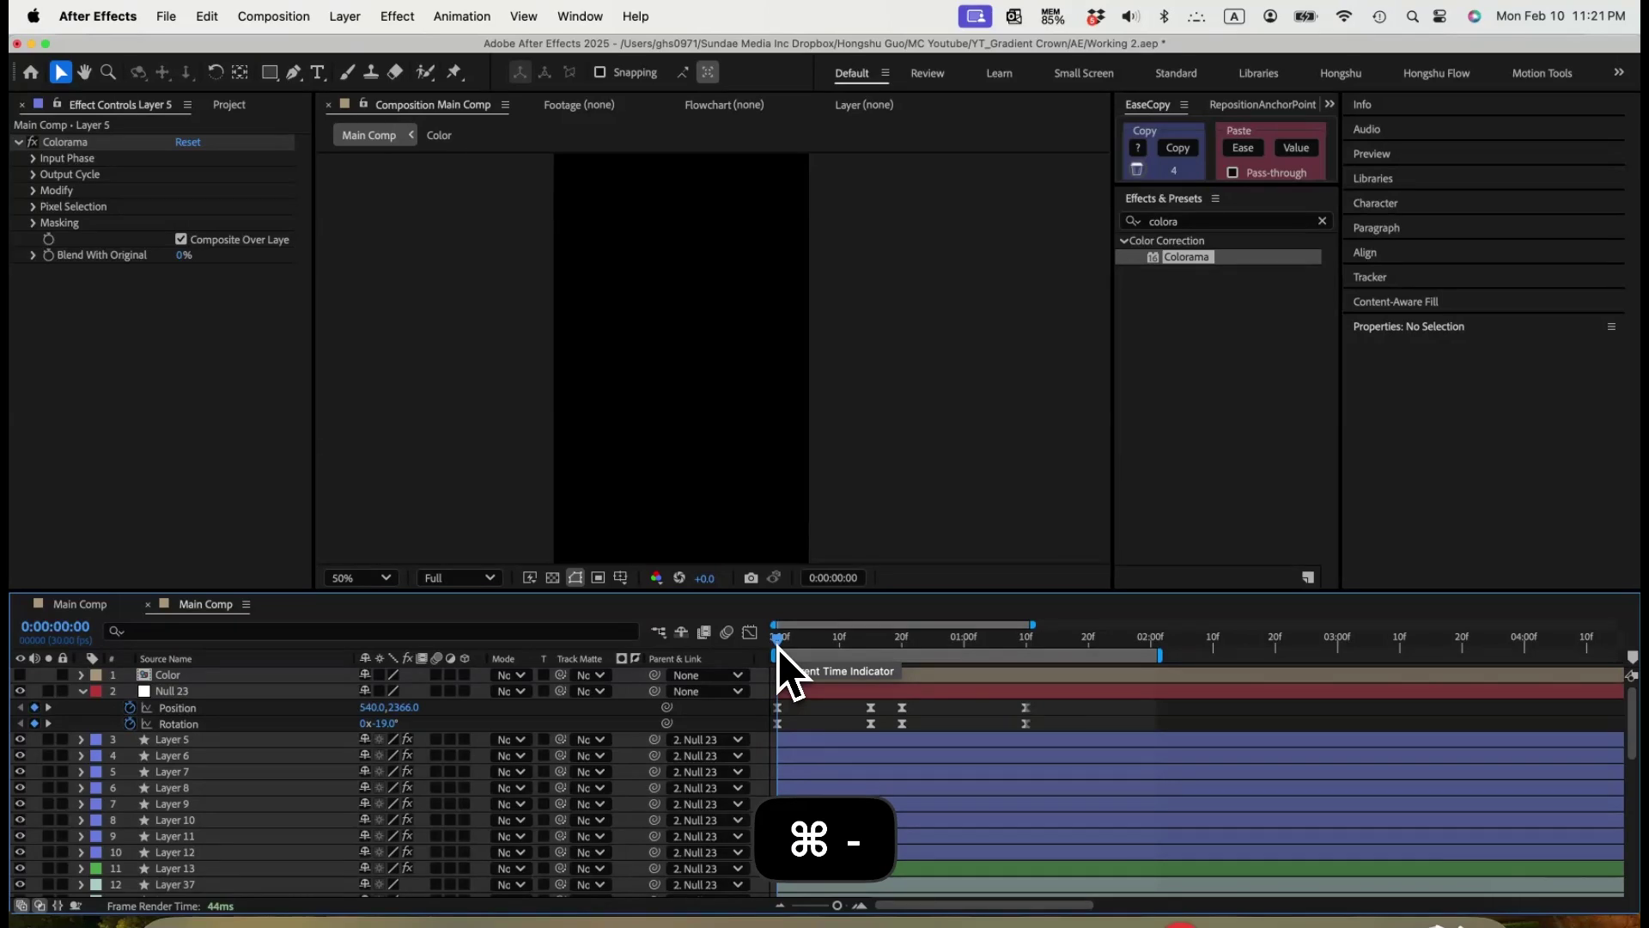
{"action": "key", "text": "space"}
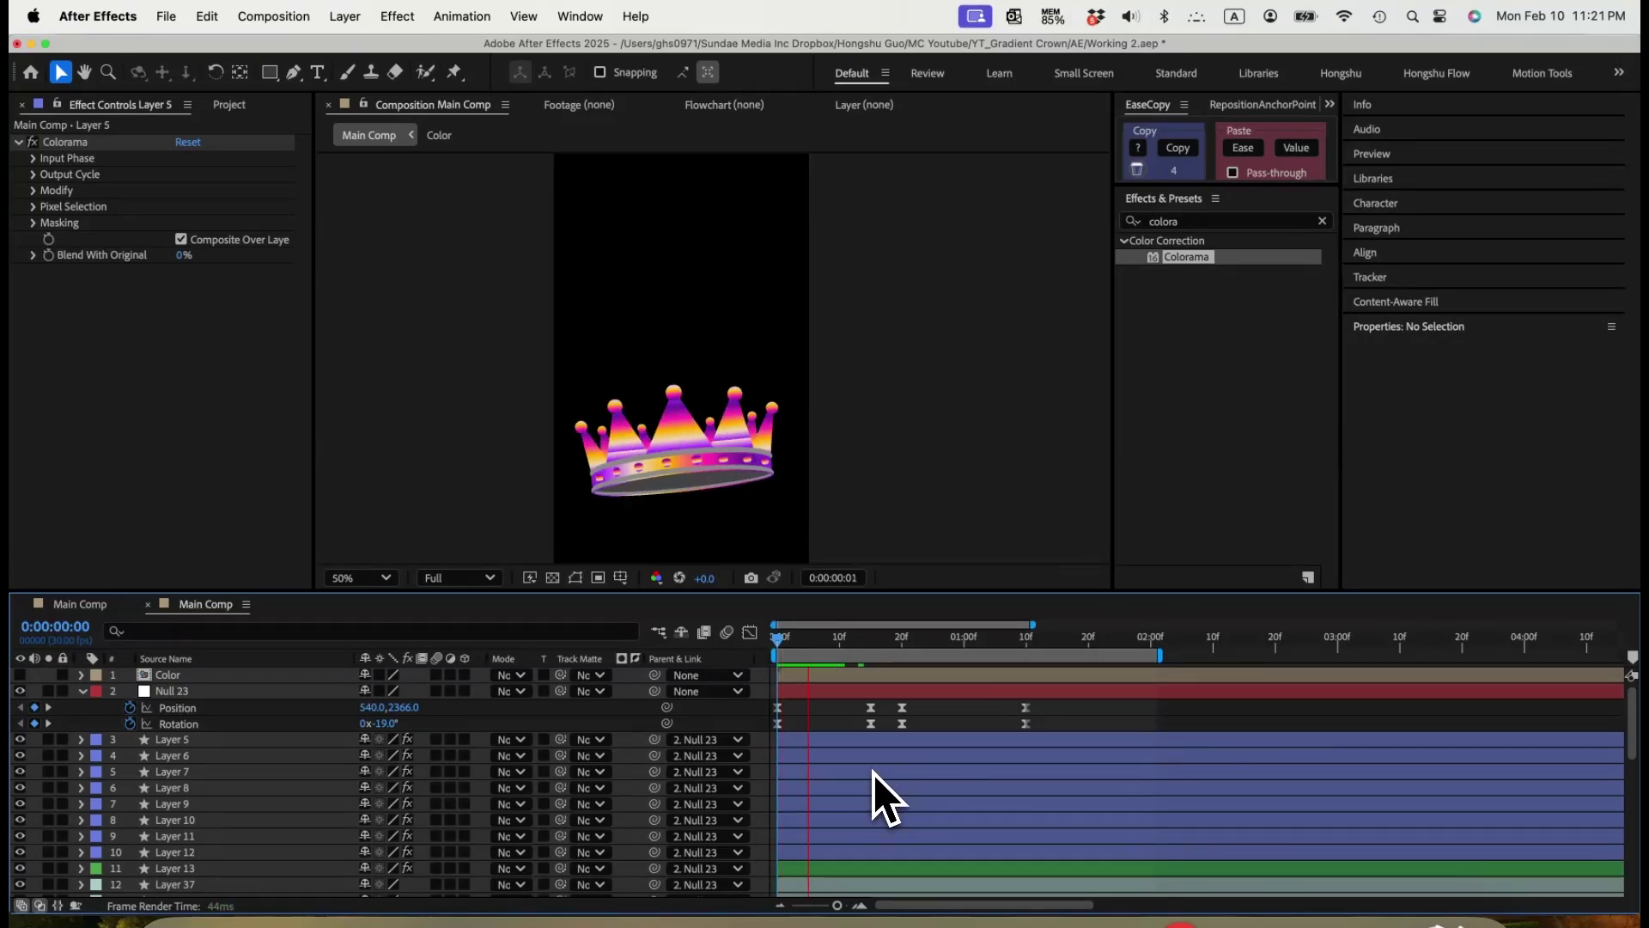
{"action": "left_click", "coordinate": [835, 642]}
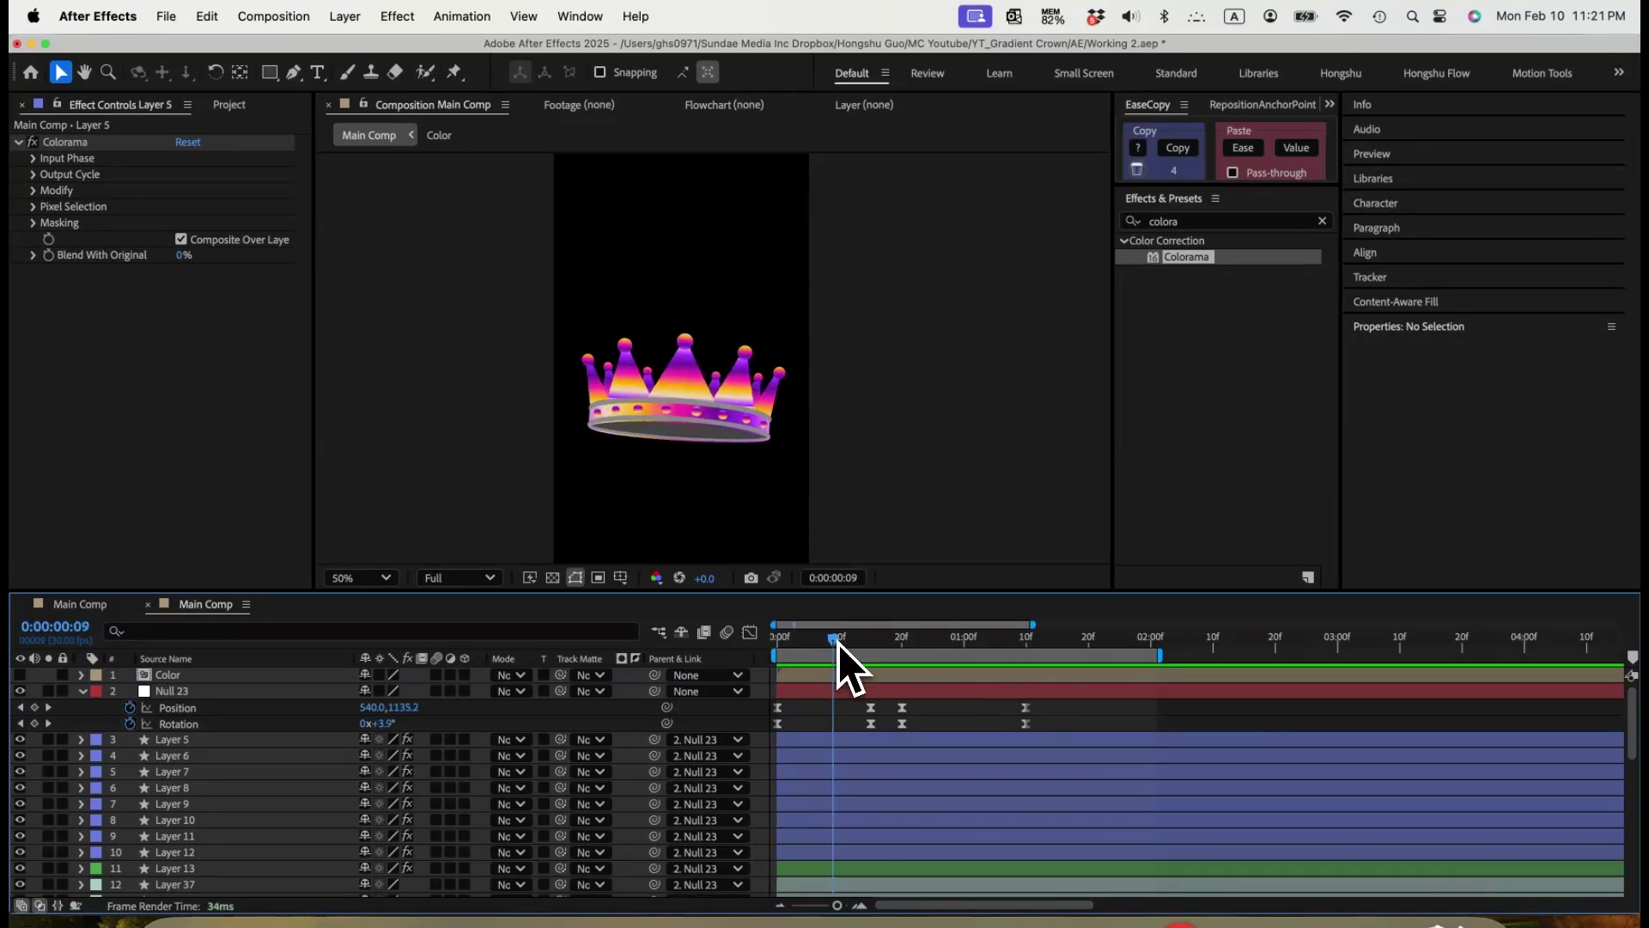
{"action": "key", "text": "super+equal"}
{"action": "left_click_drag", "start_coordinate": [694, 466], "coordinate": [696, 430]}
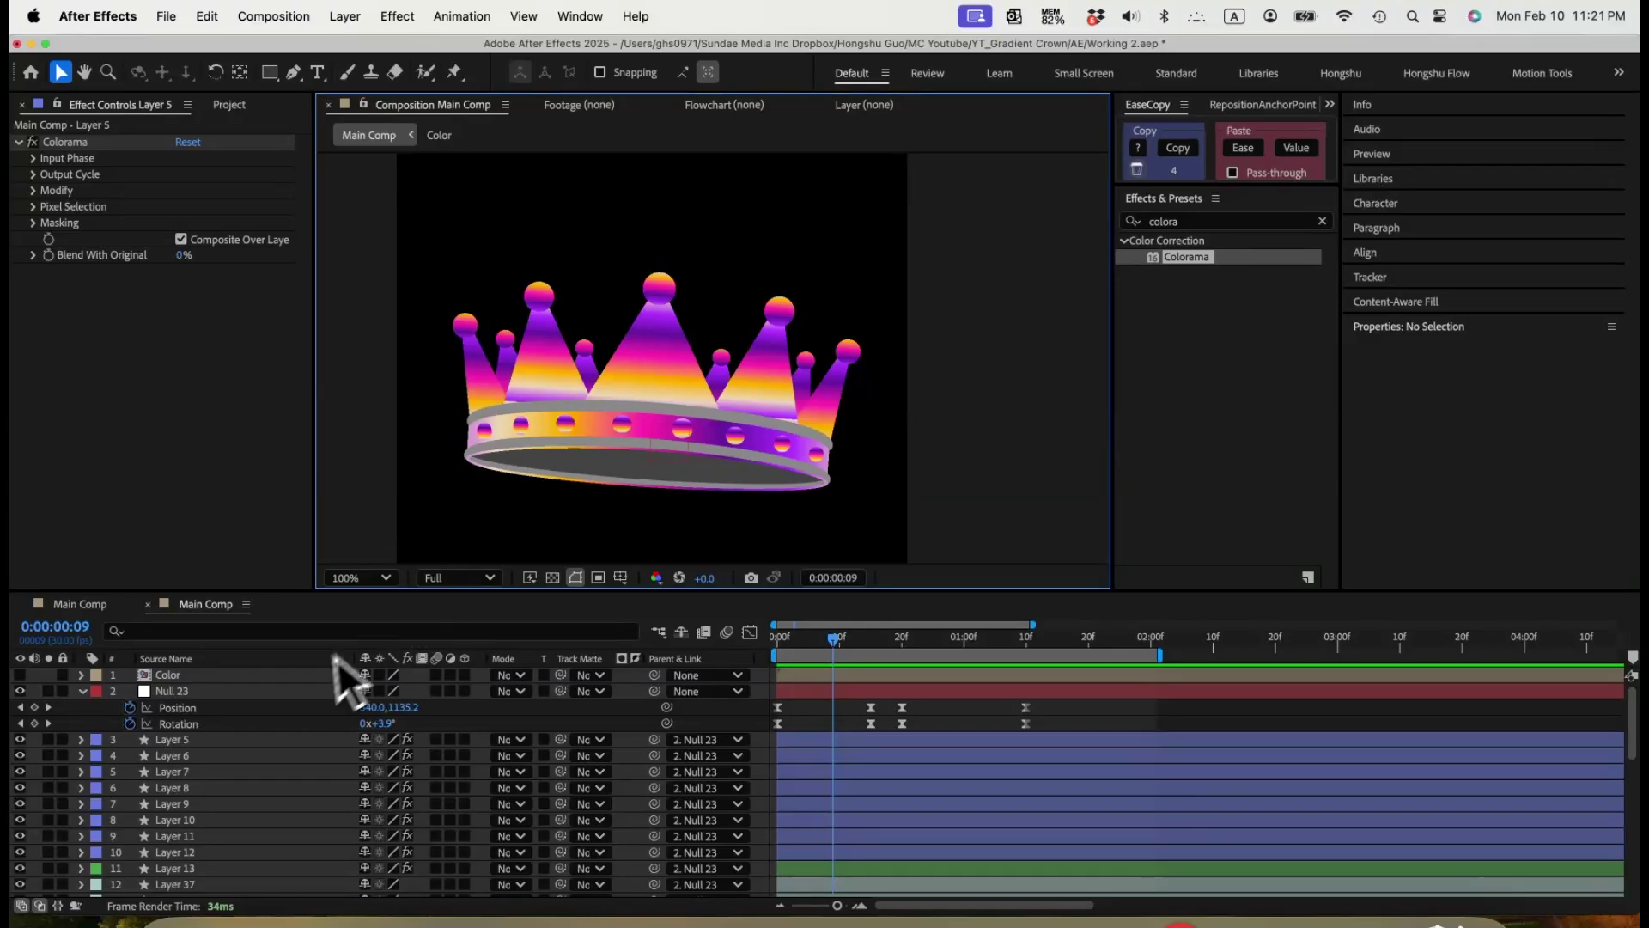
Find and select Layer 37, the solid gray trim along the band's upper edge.
{"action": "scroll", "coordinate": [249, 755], "scroll_direction": "down", "scroll_amount": 10}
{"action": "scroll", "coordinate": [231, 765], "scroll_direction": "up", "scroll_amount": 5}
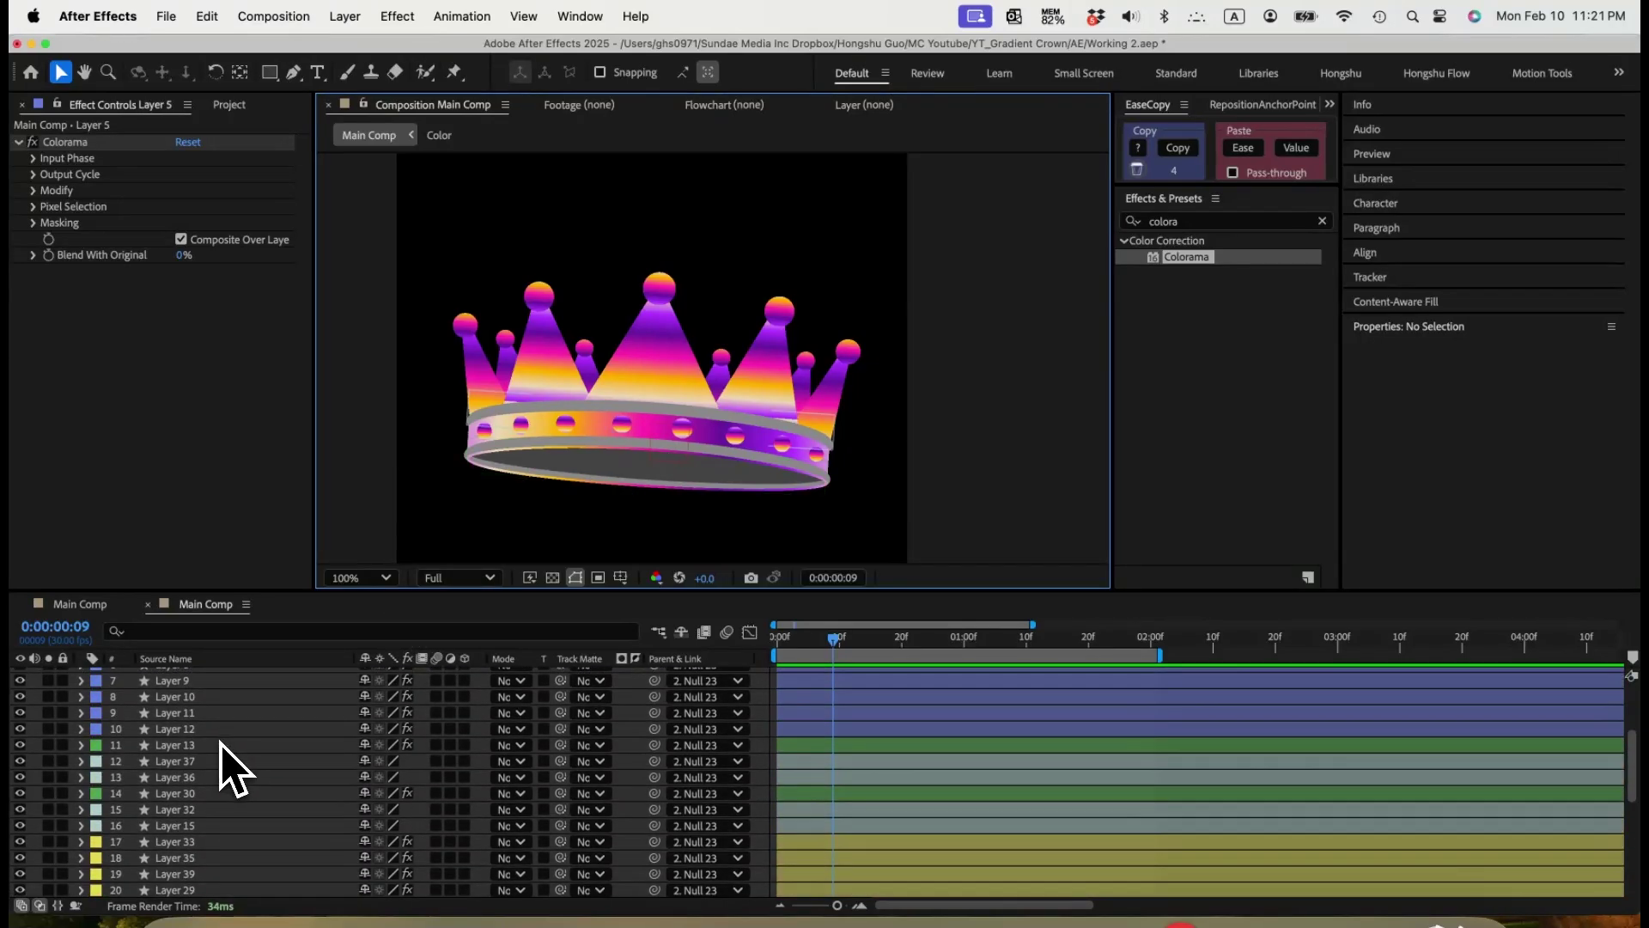
{"action": "left_click", "coordinate": [190, 759]}
{"action": "left_click", "coordinate": [23, 766]}
{"action": "key", "text": "super+equal"}
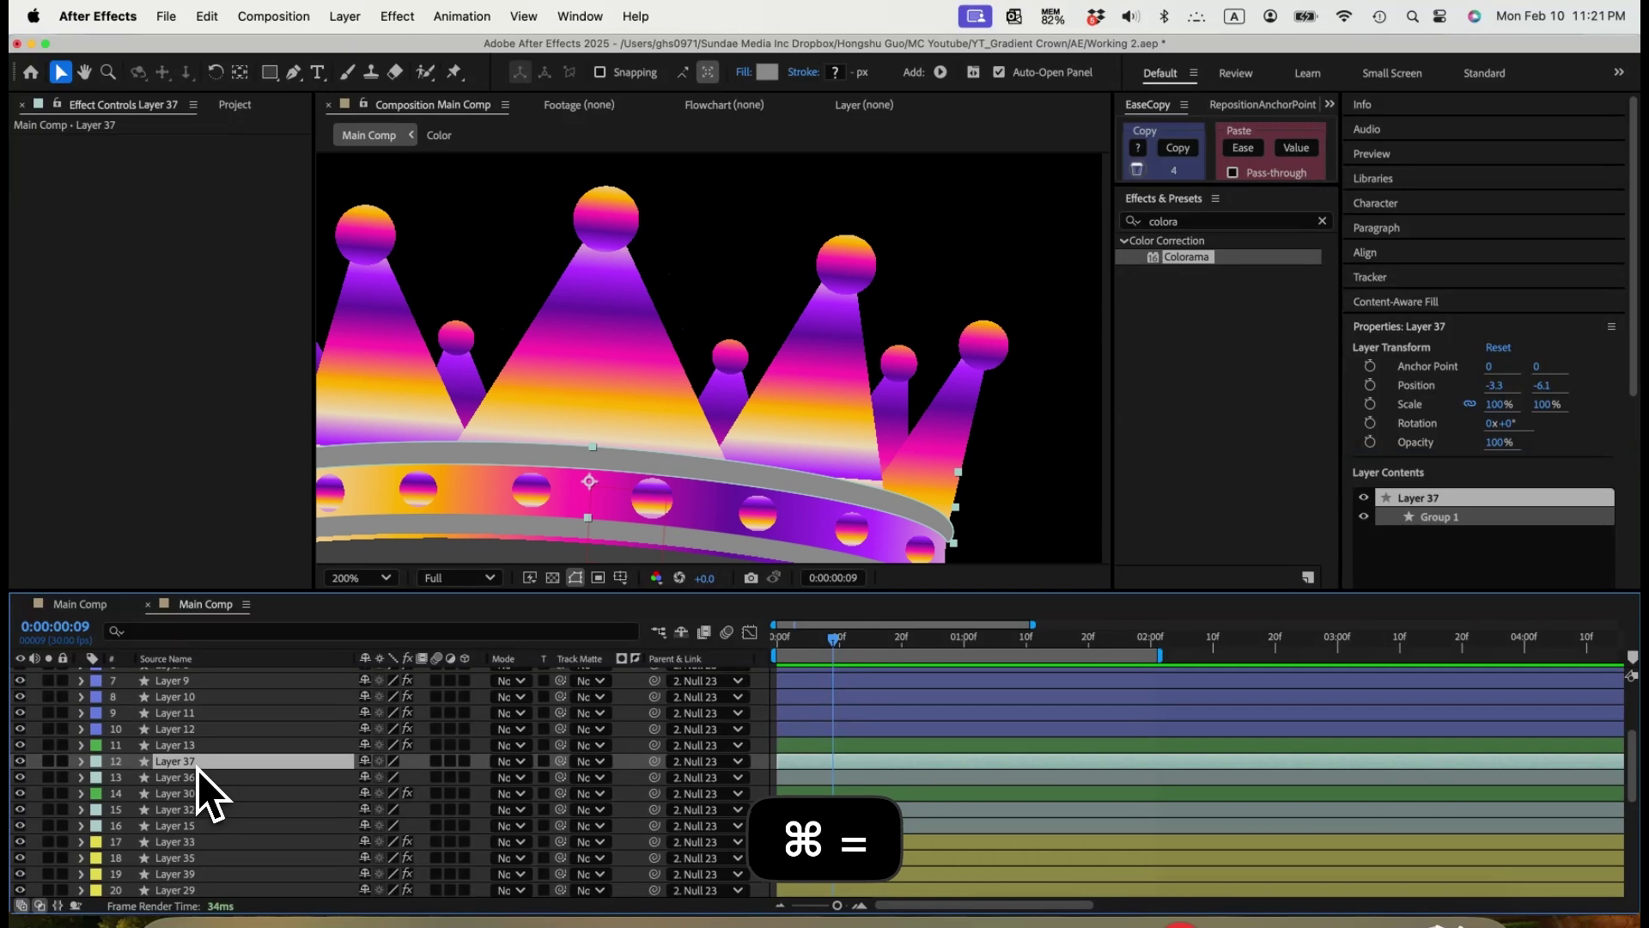
{"action": "scroll", "coordinate": [266, 749], "scroll_direction": "up", "scroll_amount": 3}
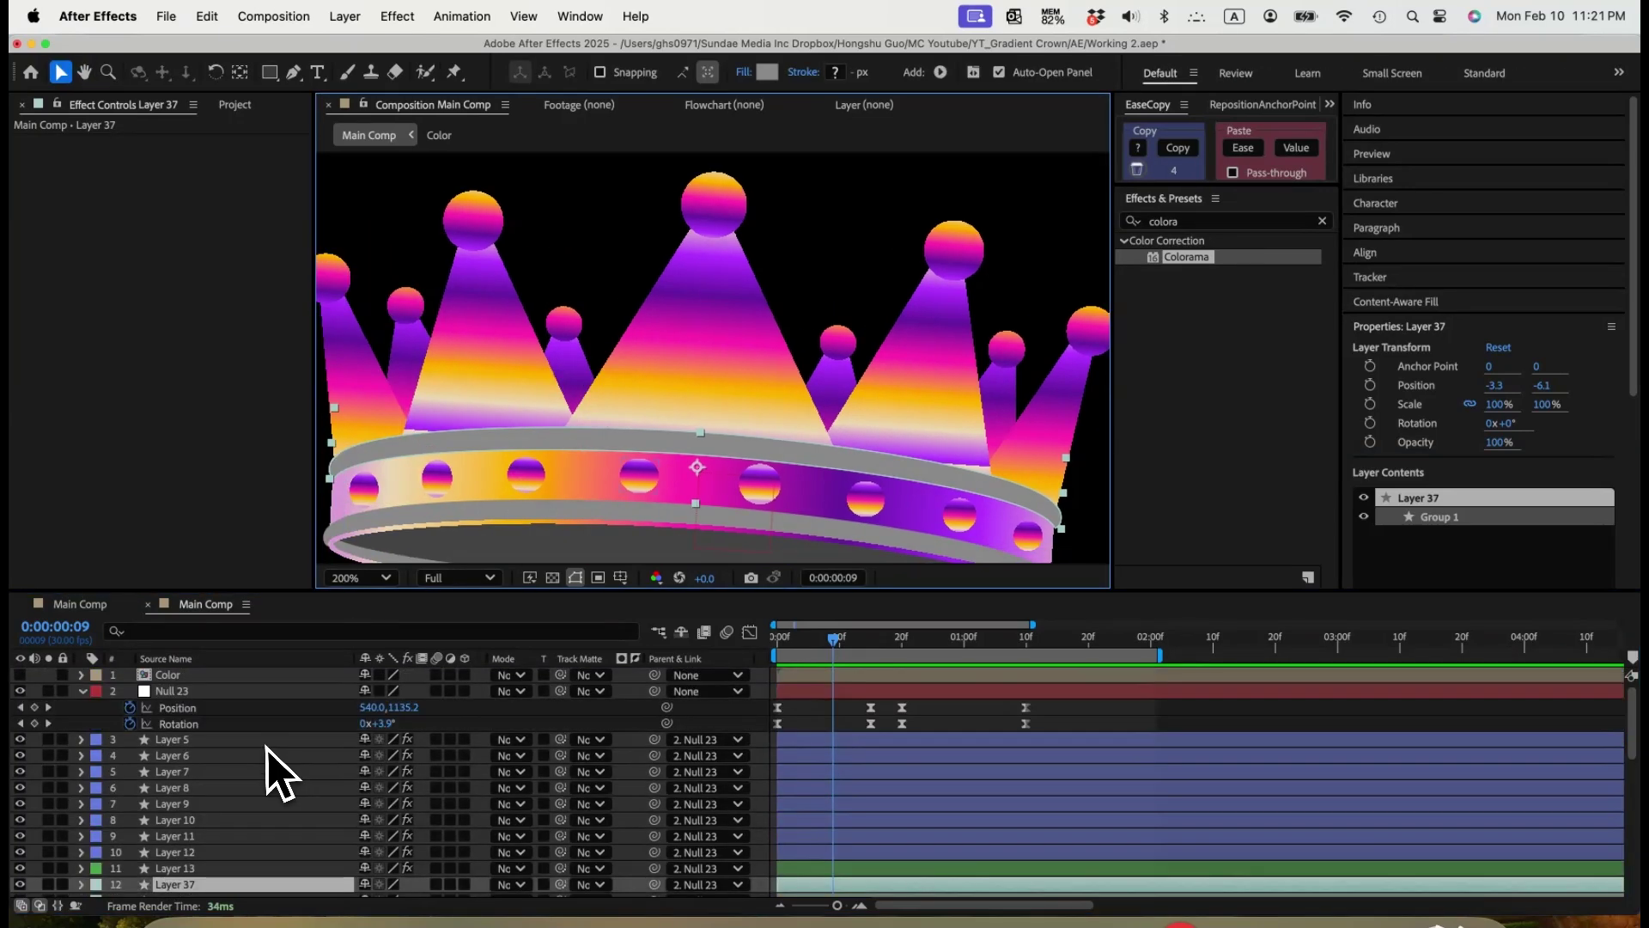
Show the Color palette layer and change Layer 37's fill from solid to a linear gradient.
{"action": "left_click", "coordinate": [20, 674]}
{"action": "scroll", "coordinate": [292, 730], "scroll_direction": "down", "scroll_amount": 4}
{"action": "left_click", "coordinate": [20, 792]}
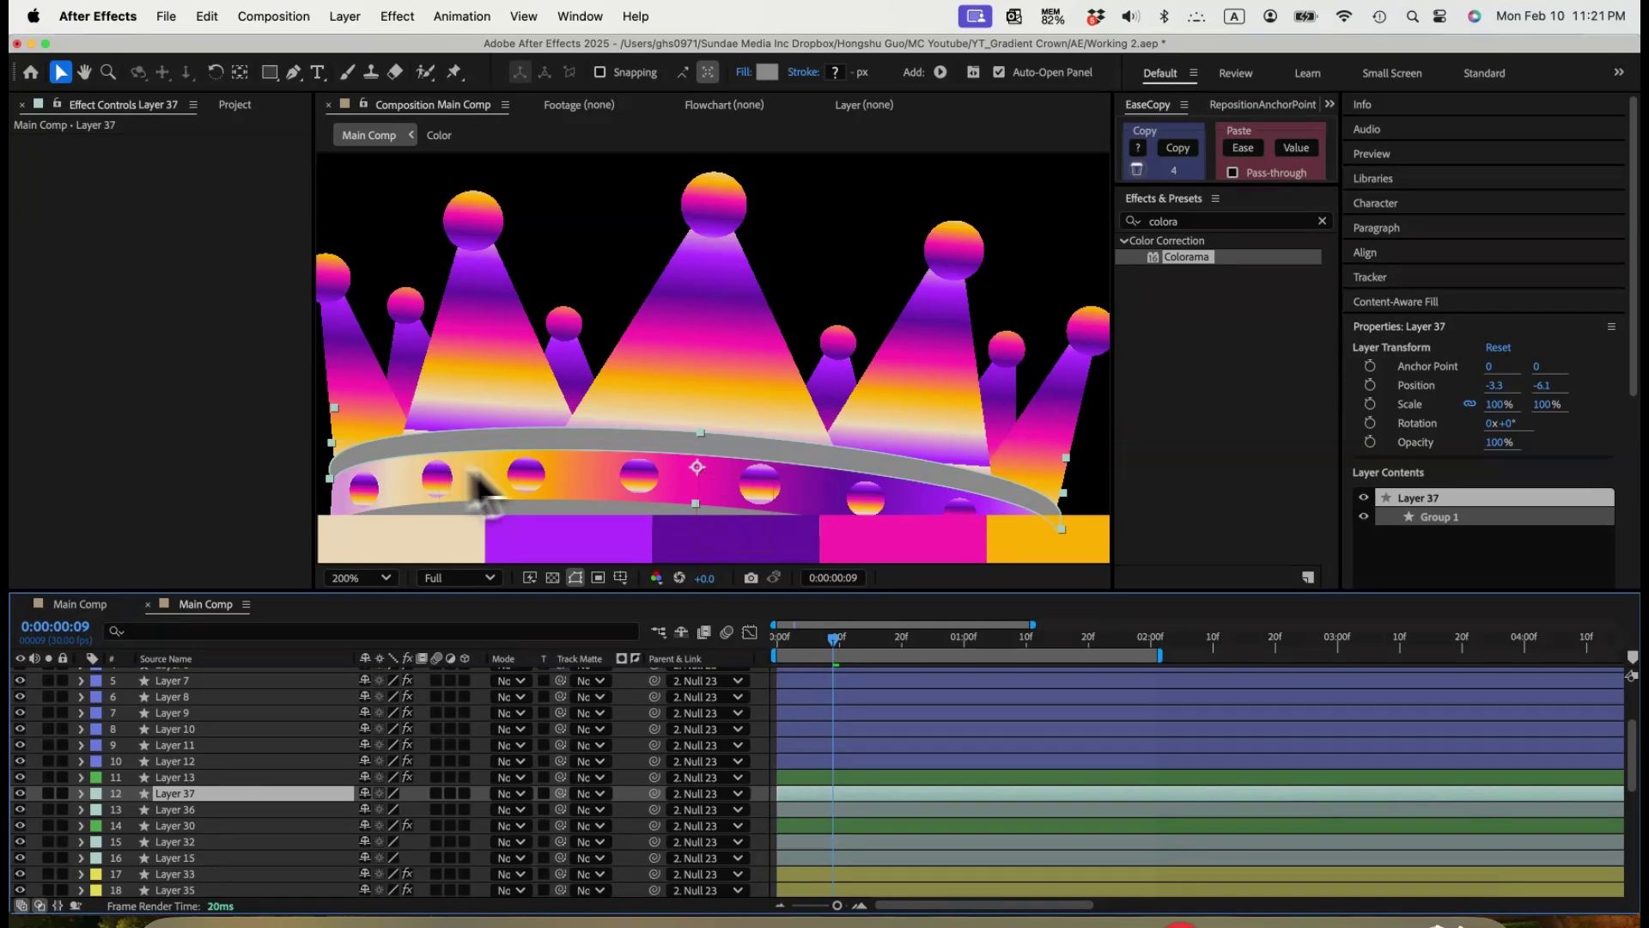
{"action": "left_click", "coordinate": [744, 72]}
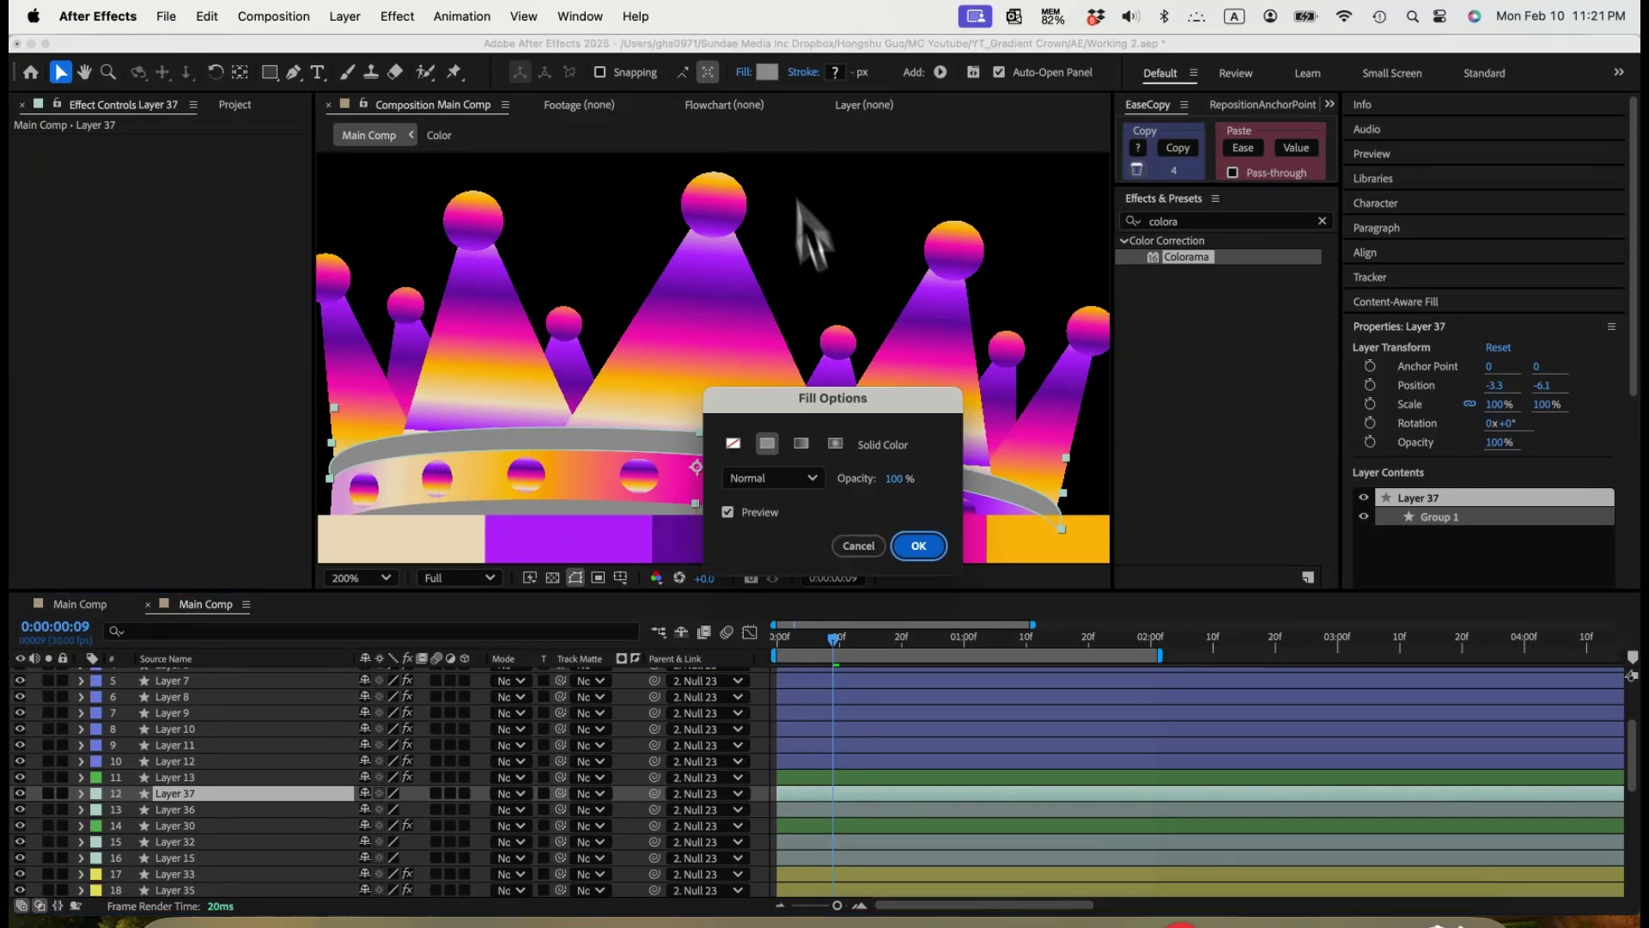
{"action": "left_click", "coordinate": [805, 445]}
{"action": "left_click", "coordinate": [912, 548]}
Color Layer 37's gradient with palette dark purple (5B2099) at about 50% and bright purple (A741FD) at both ends.
{"action": "left_click", "coordinate": [770, 74]}
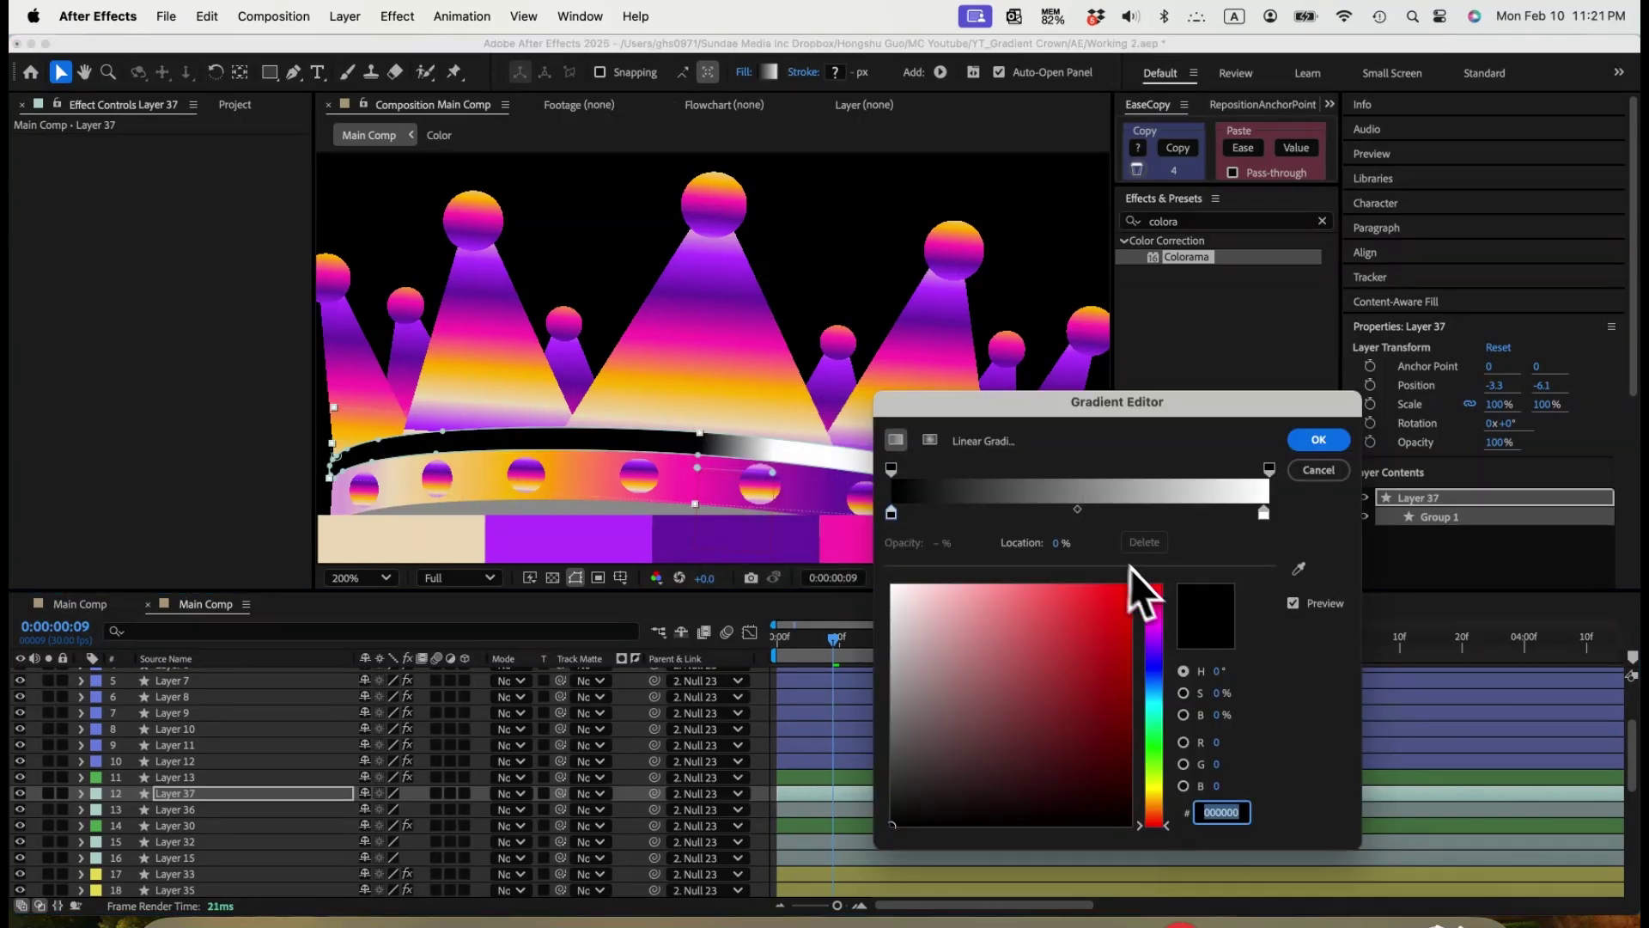
{"action": "left_click", "coordinate": [1080, 516]}
{"action": "left_click", "coordinate": [1298, 568]}
{"action": "left_click", "coordinate": [781, 526]}
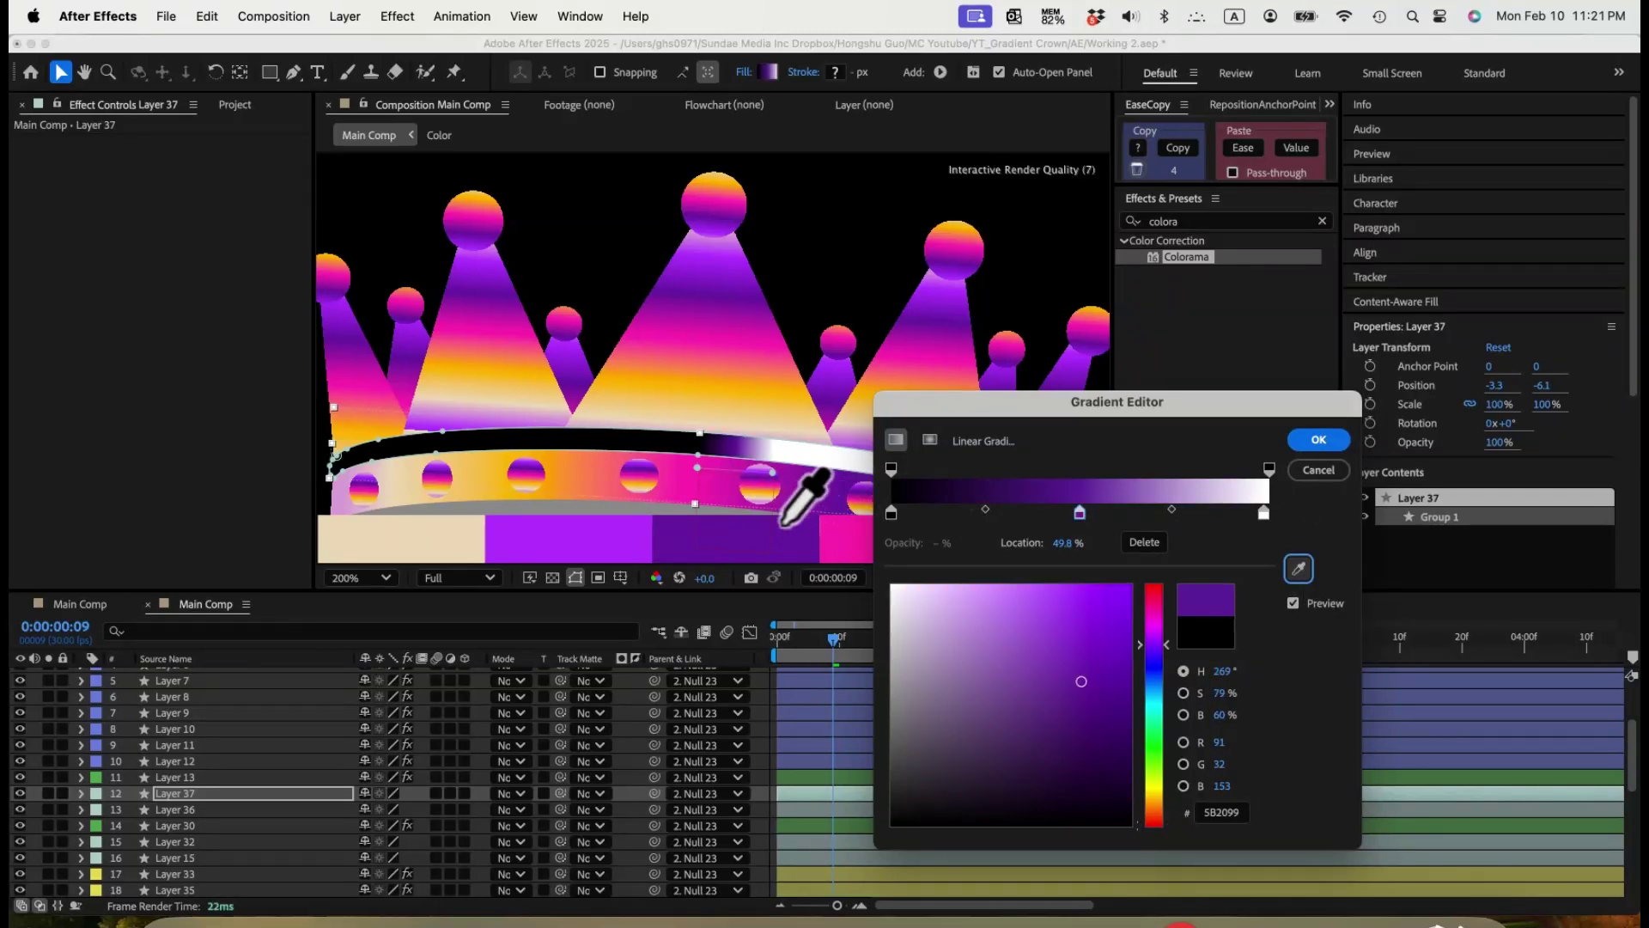
{"action": "left_click", "coordinate": [891, 514]}
{"action": "left_click", "coordinate": [1297, 569]}
{"action": "left_click", "coordinate": [578, 544]}
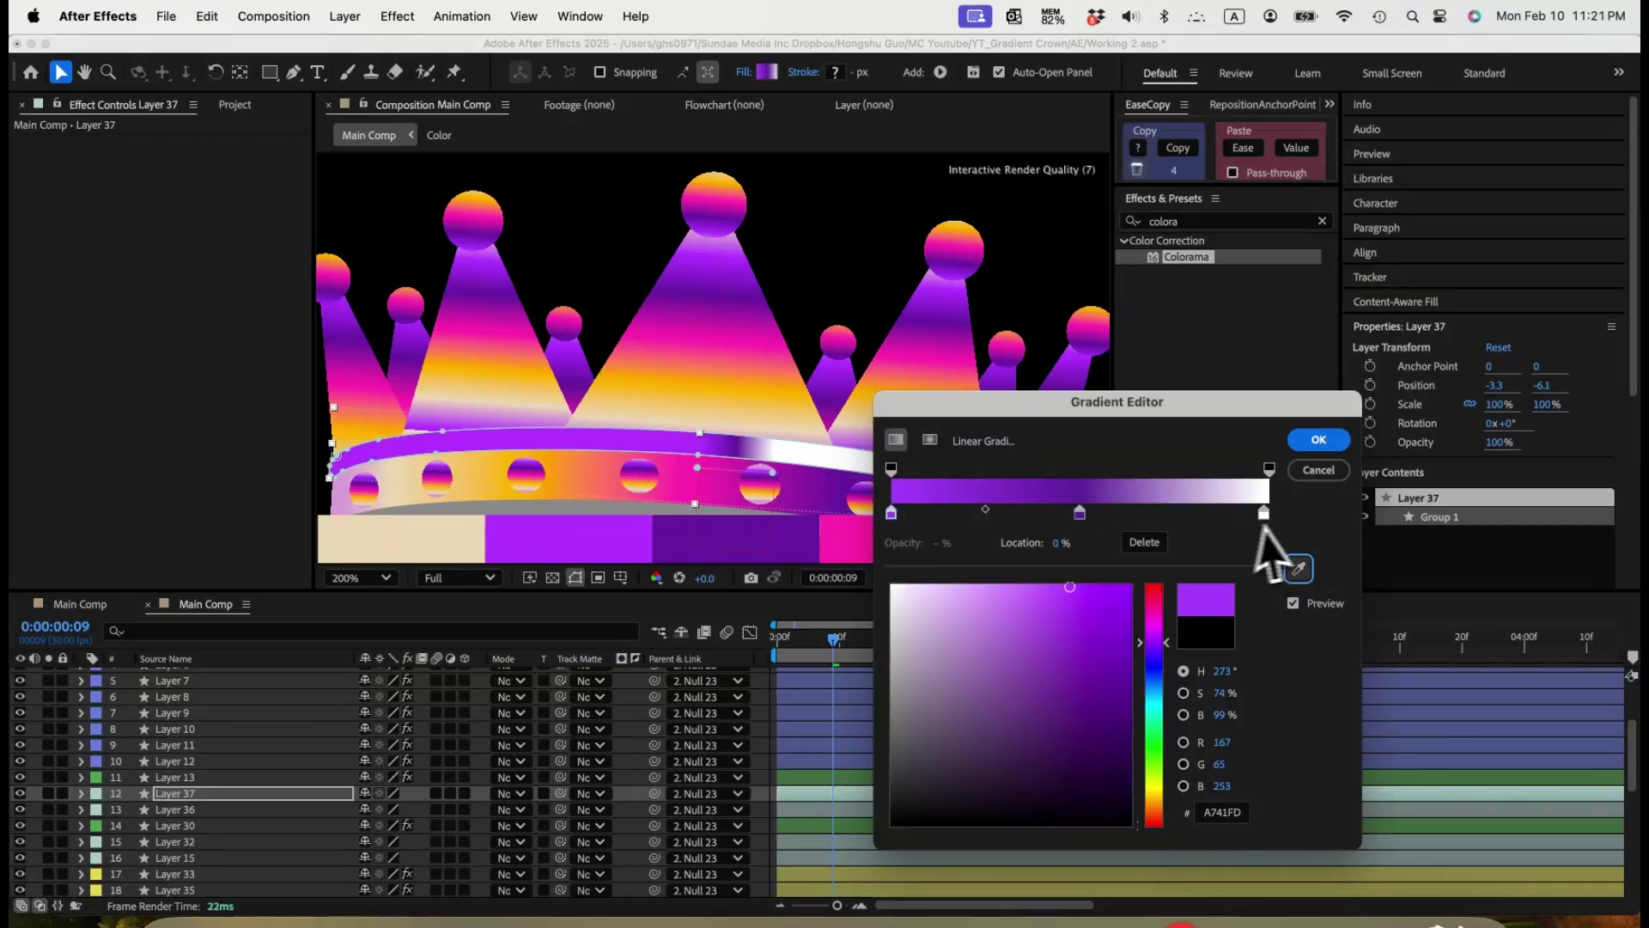
{"action": "left_click", "coordinate": [1265, 517]}
{"action": "left_click", "coordinate": [1297, 568]}
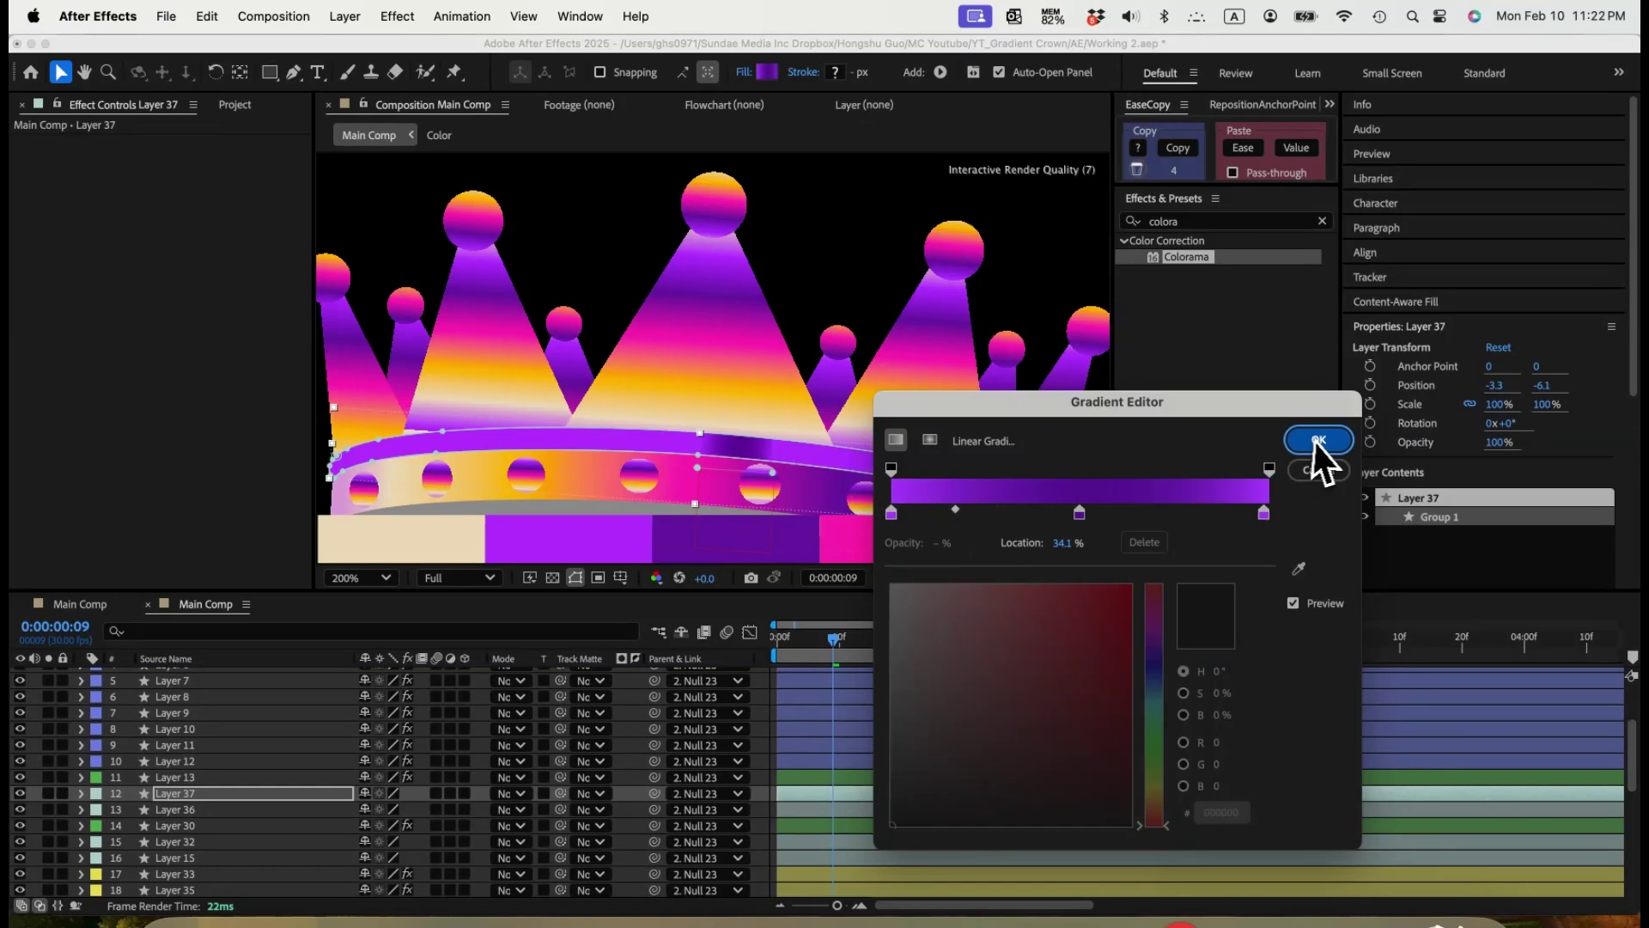
{"action": "left_click", "coordinate": [1317, 443]}
Turn Layer 37's gradient vertical so it runs across the height of the band's upper trim.
{"action": "left_click", "coordinate": [695, 468]}
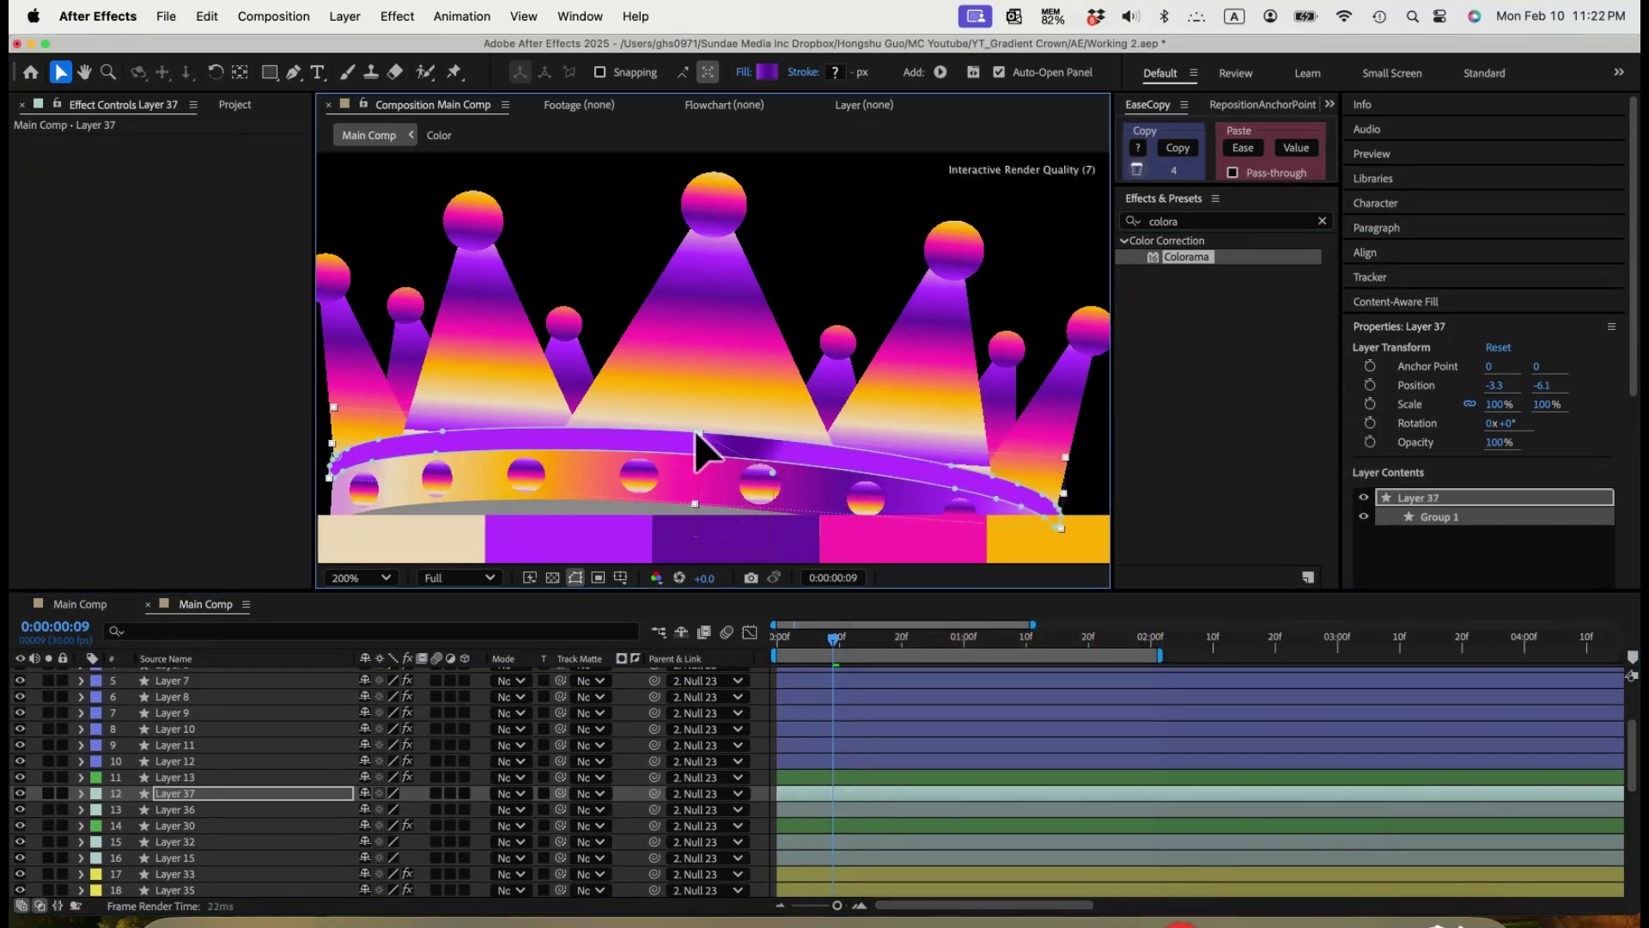
{"action": "left_click", "coordinate": [696, 427]}
{"action": "mouse_move", "coordinate": [764, 472]}
{"action": "left_mouse_down"}
{"action": "mouse_move", "coordinate": [694, 461]}
{"action": "mouse_move", "coordinate": [692, 495]}
{"action": "left_mouse_up"}
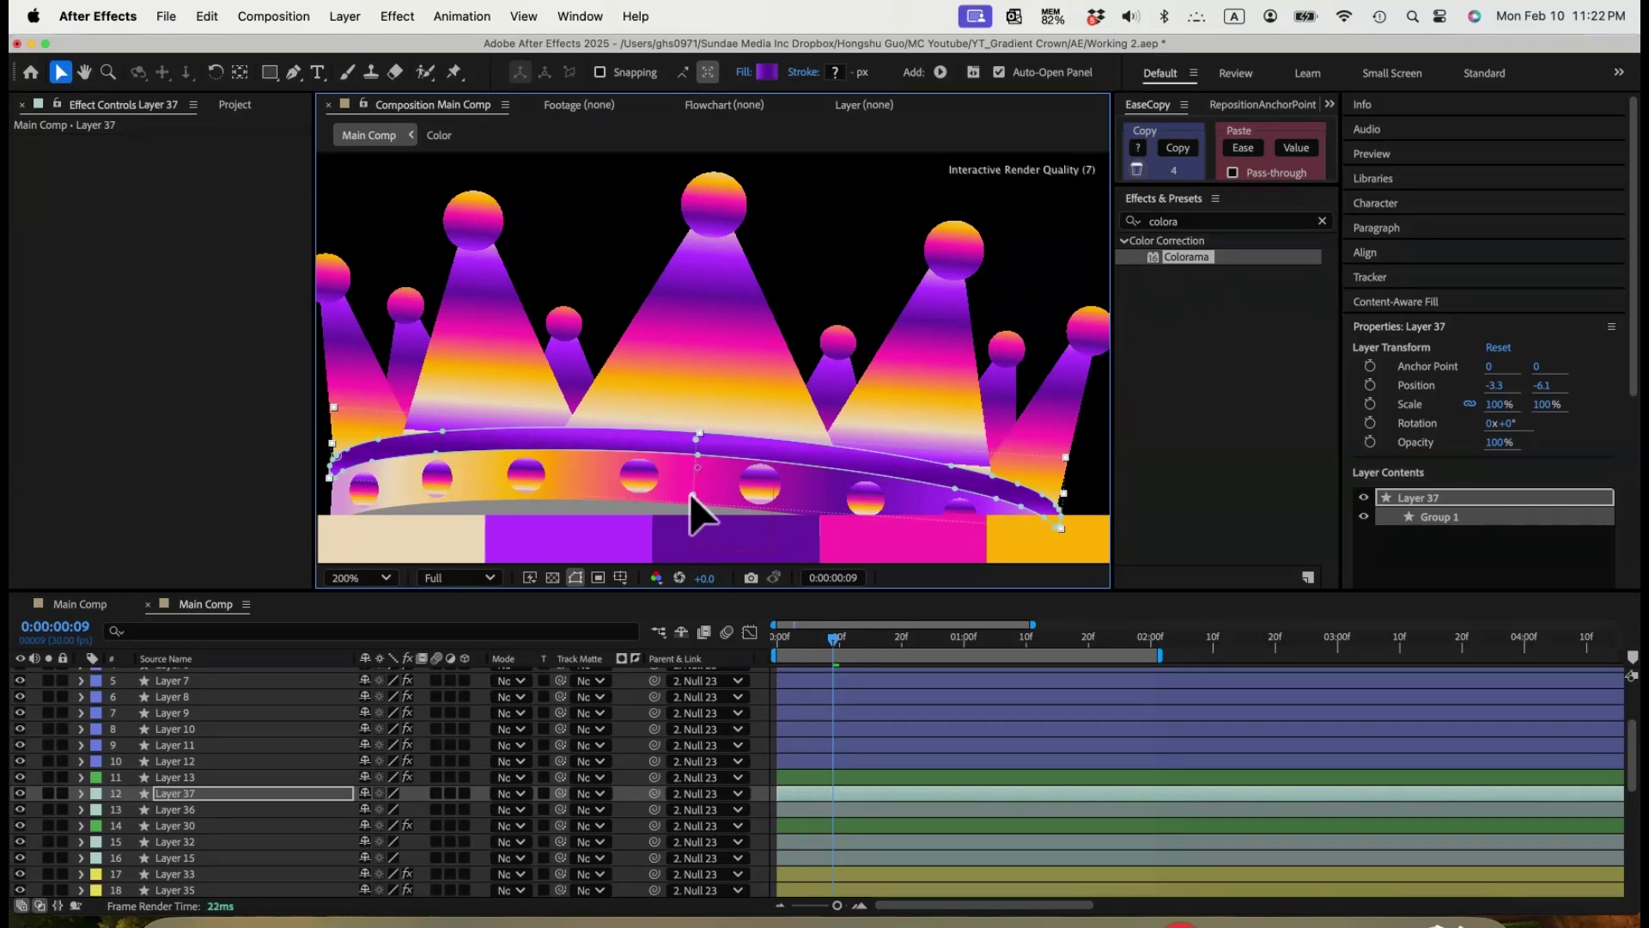
{"action": "left_click_drag", "start_coordinate": [780, 421], "coordinate": [795, 332]}
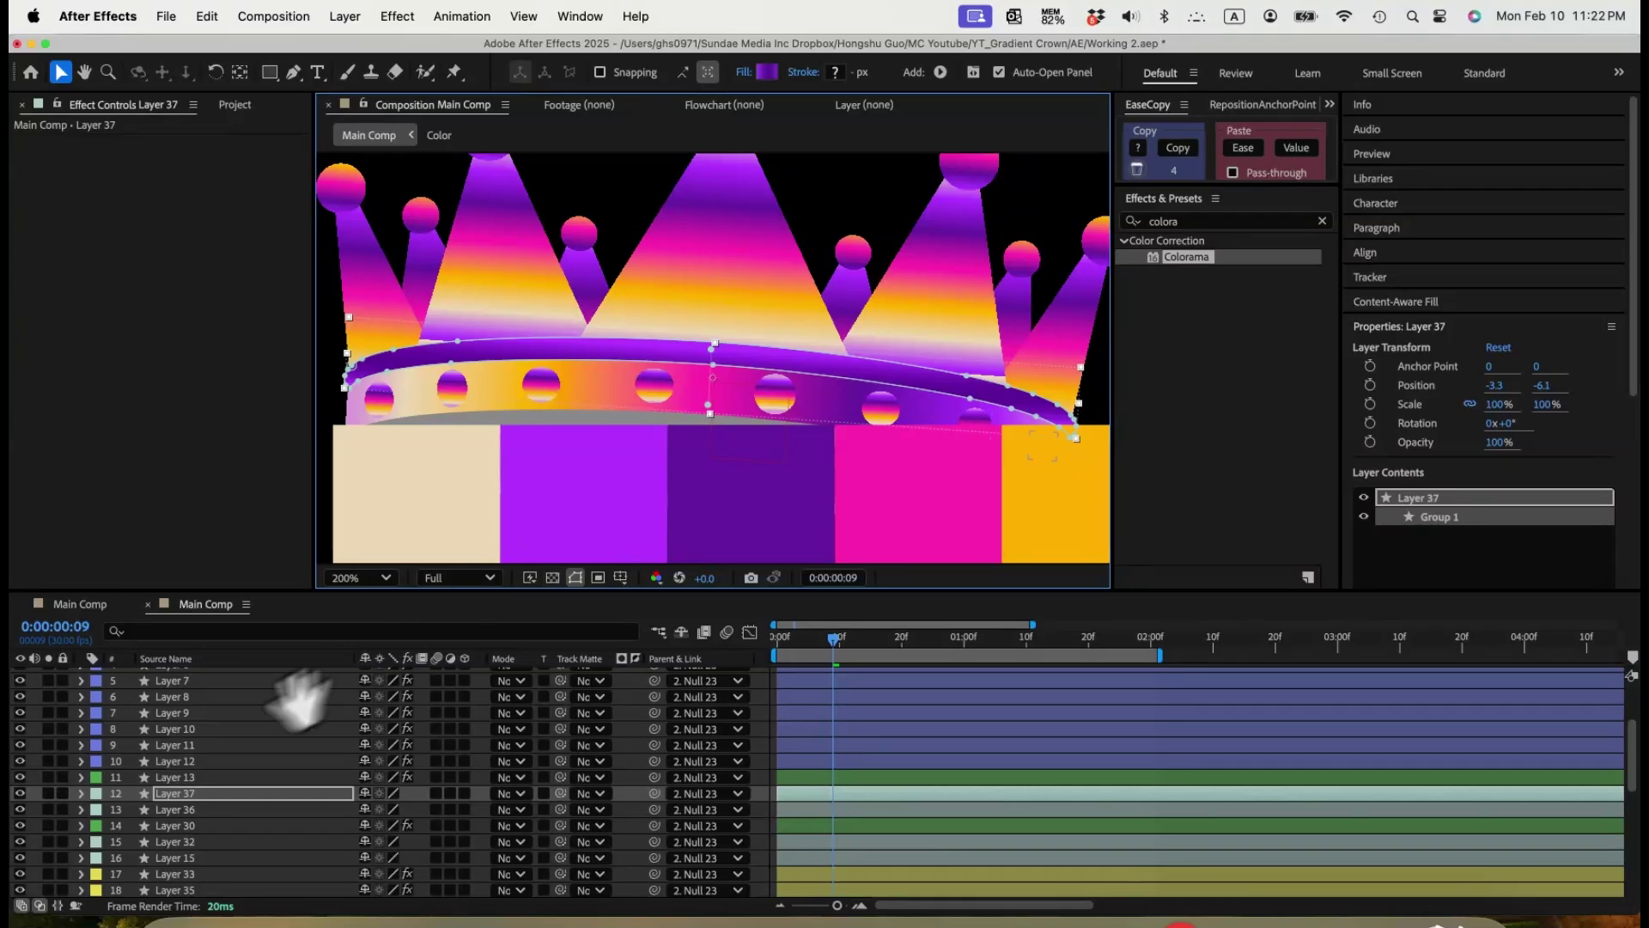
Copy the gradient fill from Layer 37's Group 1.
{"action": "left_click", "coordinate": [81, 793]}
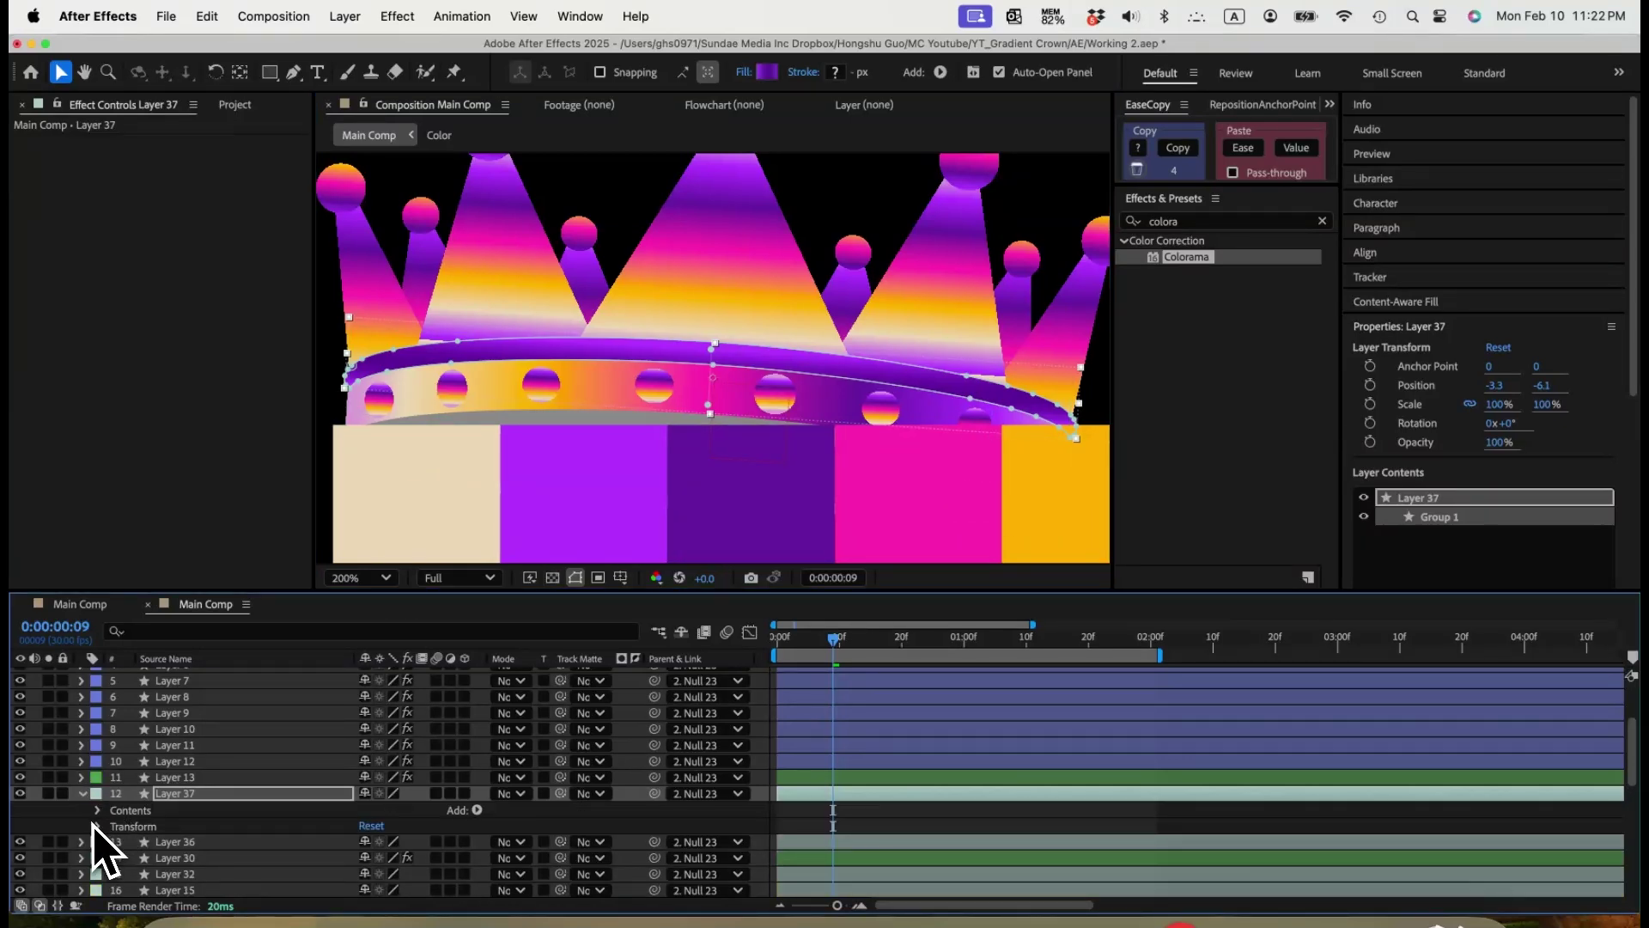
{"action": "left_click", "coordinate": [97, 810]}
{"action": "left_click", "coordinate": [114, 826]}
{"action": "left_click", "coordinate": [175, 857]}
{"action": "key", "text": "cmd+c"}
{"action": "left_click", "coordinate": [83, 795]}
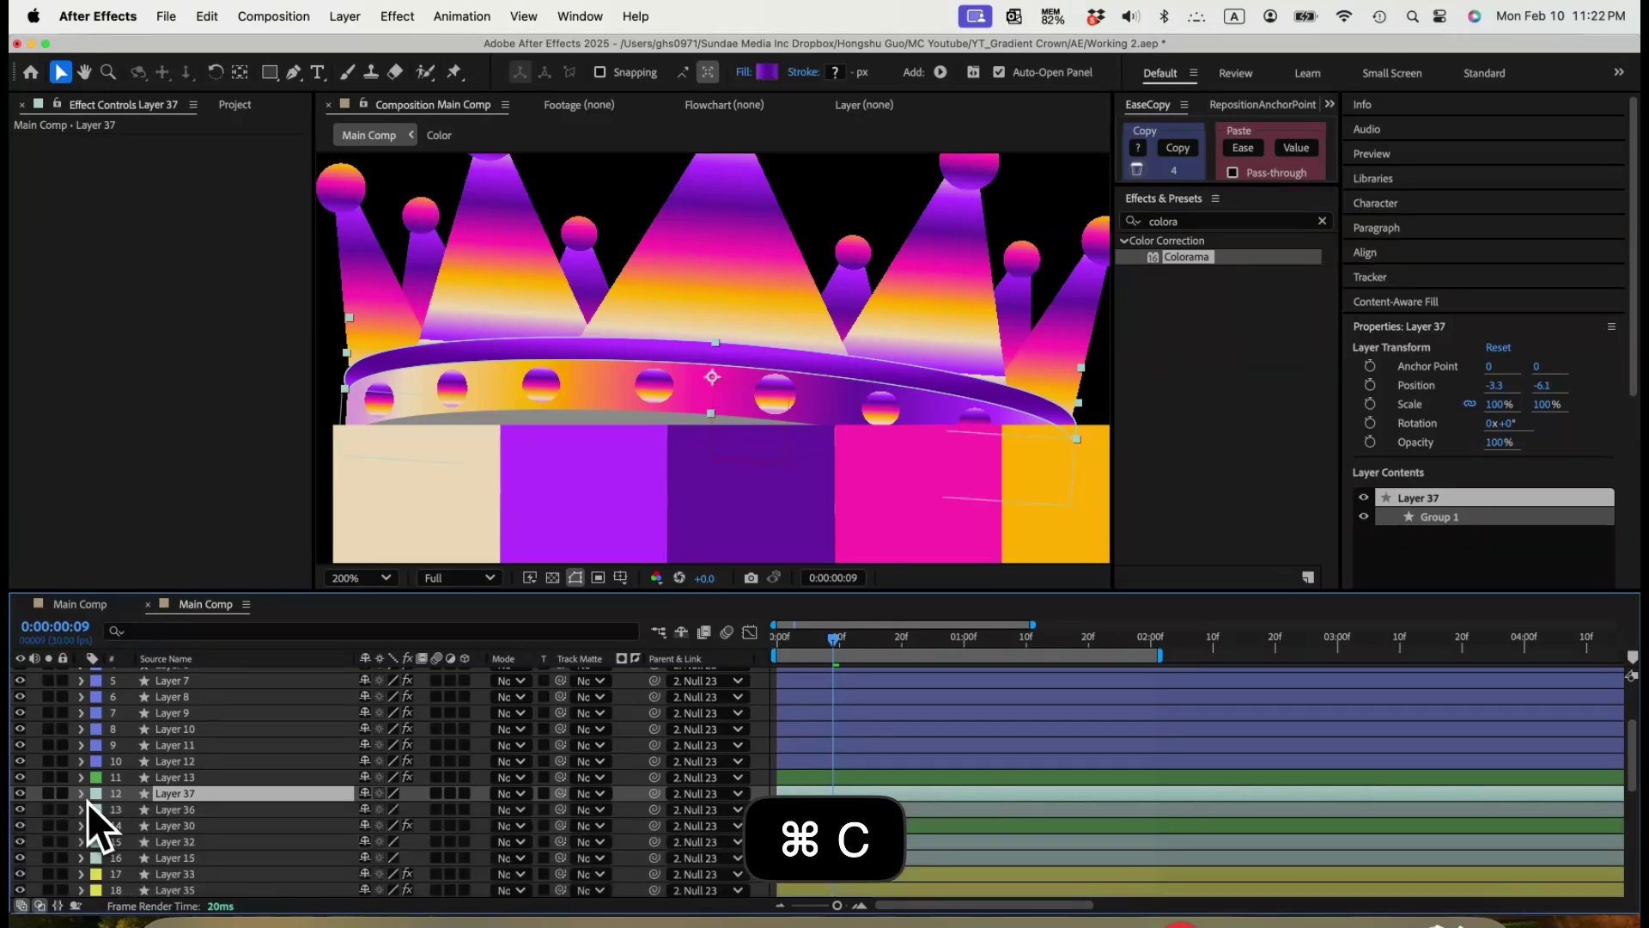
Identify and select Layer 36, the gray trim along the band's lower edge, and hide the Color palette layer.
{"action": "left_click", "coordinate": [142, 823]}
{"action": "left_click", "coordinate": [129, 813]}
{"action": "left_click", "coordinate": [20, 810]}
{"action": "left_click", "coordinate": [20, 810]}
{"action": "scroll", "coordinate": [182, 726], "scroll_direction": "up", "scroll_amount": 3}
{"action": "left_click", "coordinate": [20, 676]}
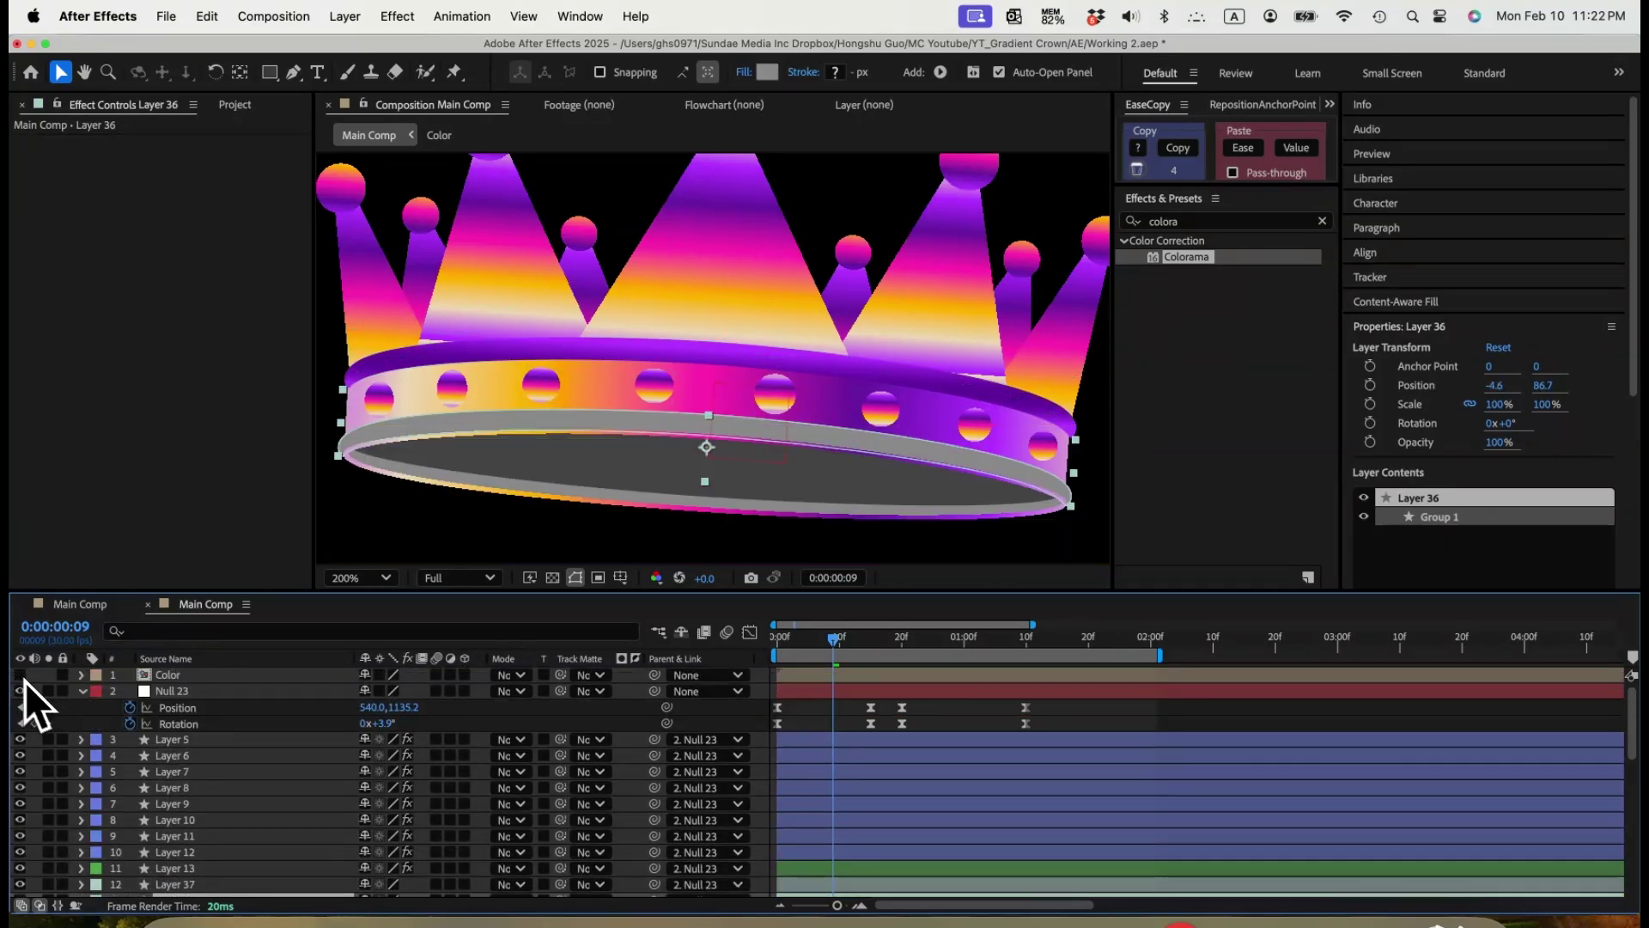
Replace the solid fill in Layer 36's Group 1 with the copied purple gradient fill.
{"action": "scroll", "coordinate": [22, 777], "scroll_direction": "down", "scroll_amount": 5}
{"action": "left_click", "coordinate": [84, 721]}
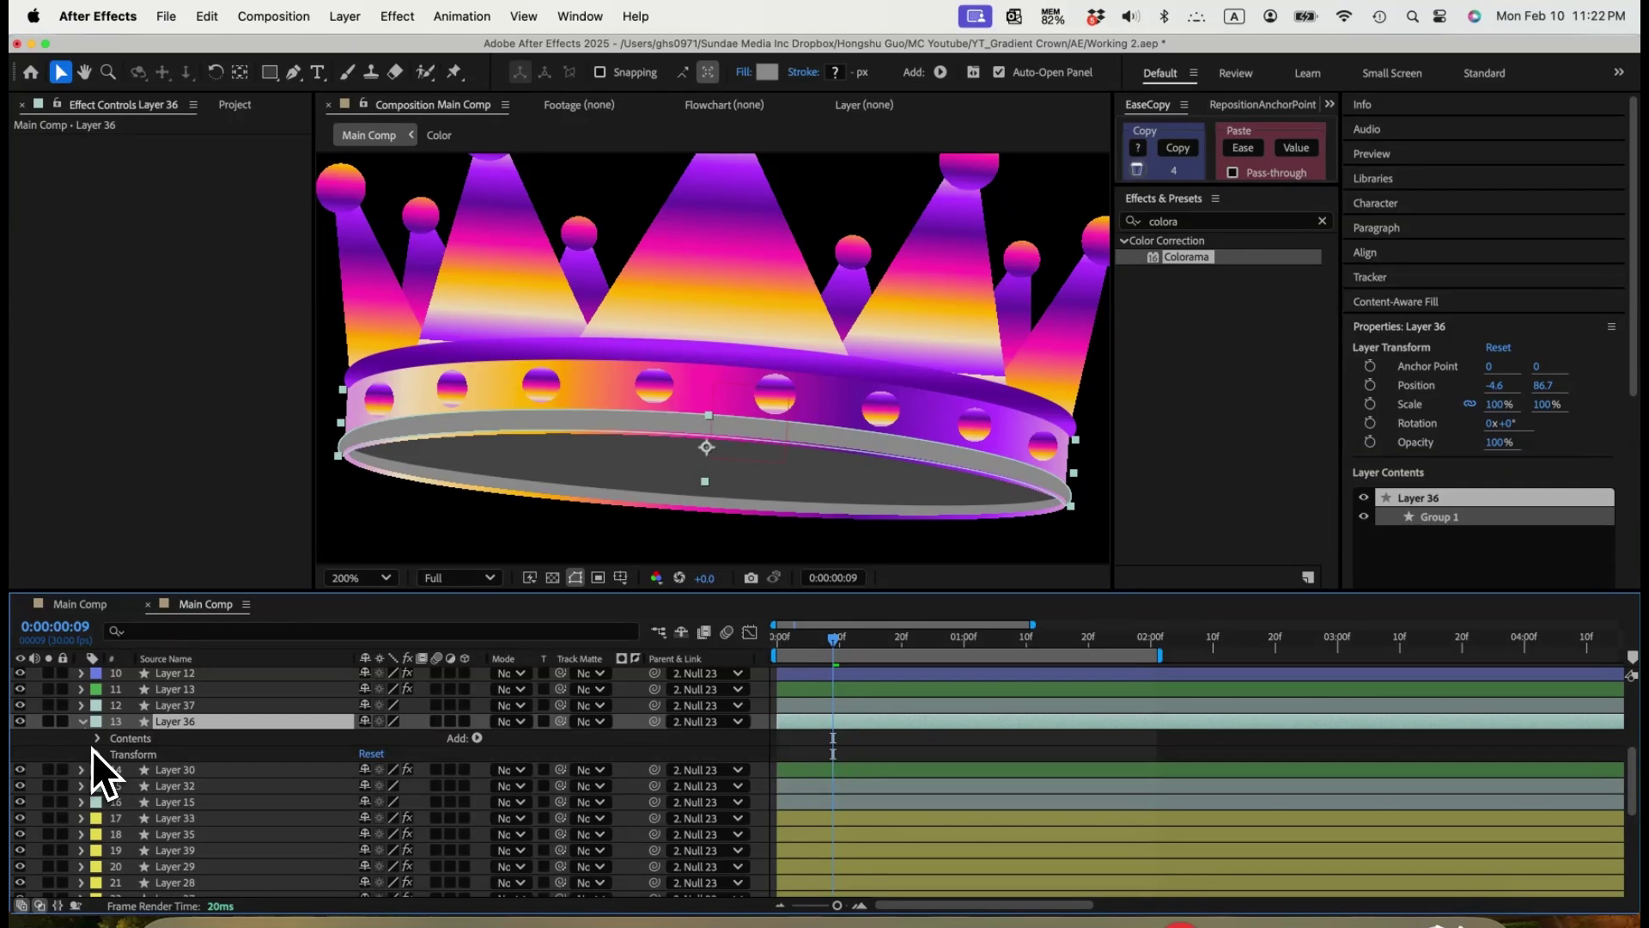
{"action": "left_click", "coordinate": [99, 739]}
{"action": "left_click", "coordinate": [116, 755]}
{"action": "left_click", "coordinate": [160, 790]}
{"action": "key", "text": "BackSpace"}
{"action": "left_click", "coordinate": [161, 755]}
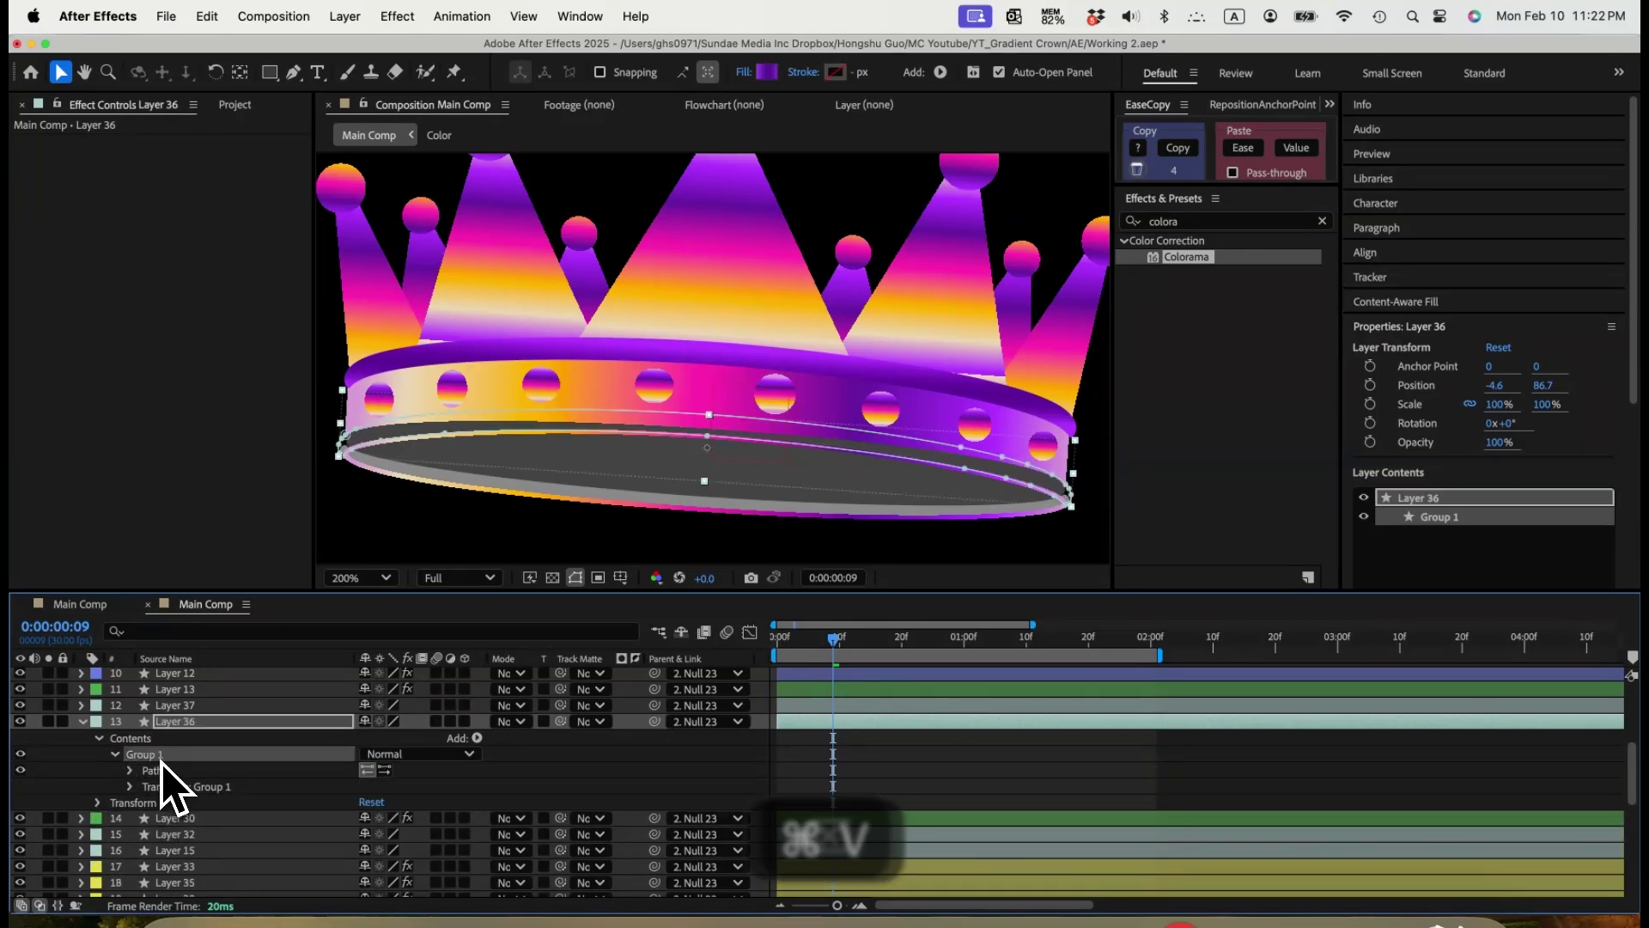
{"action": "key", "text": "super+v"}
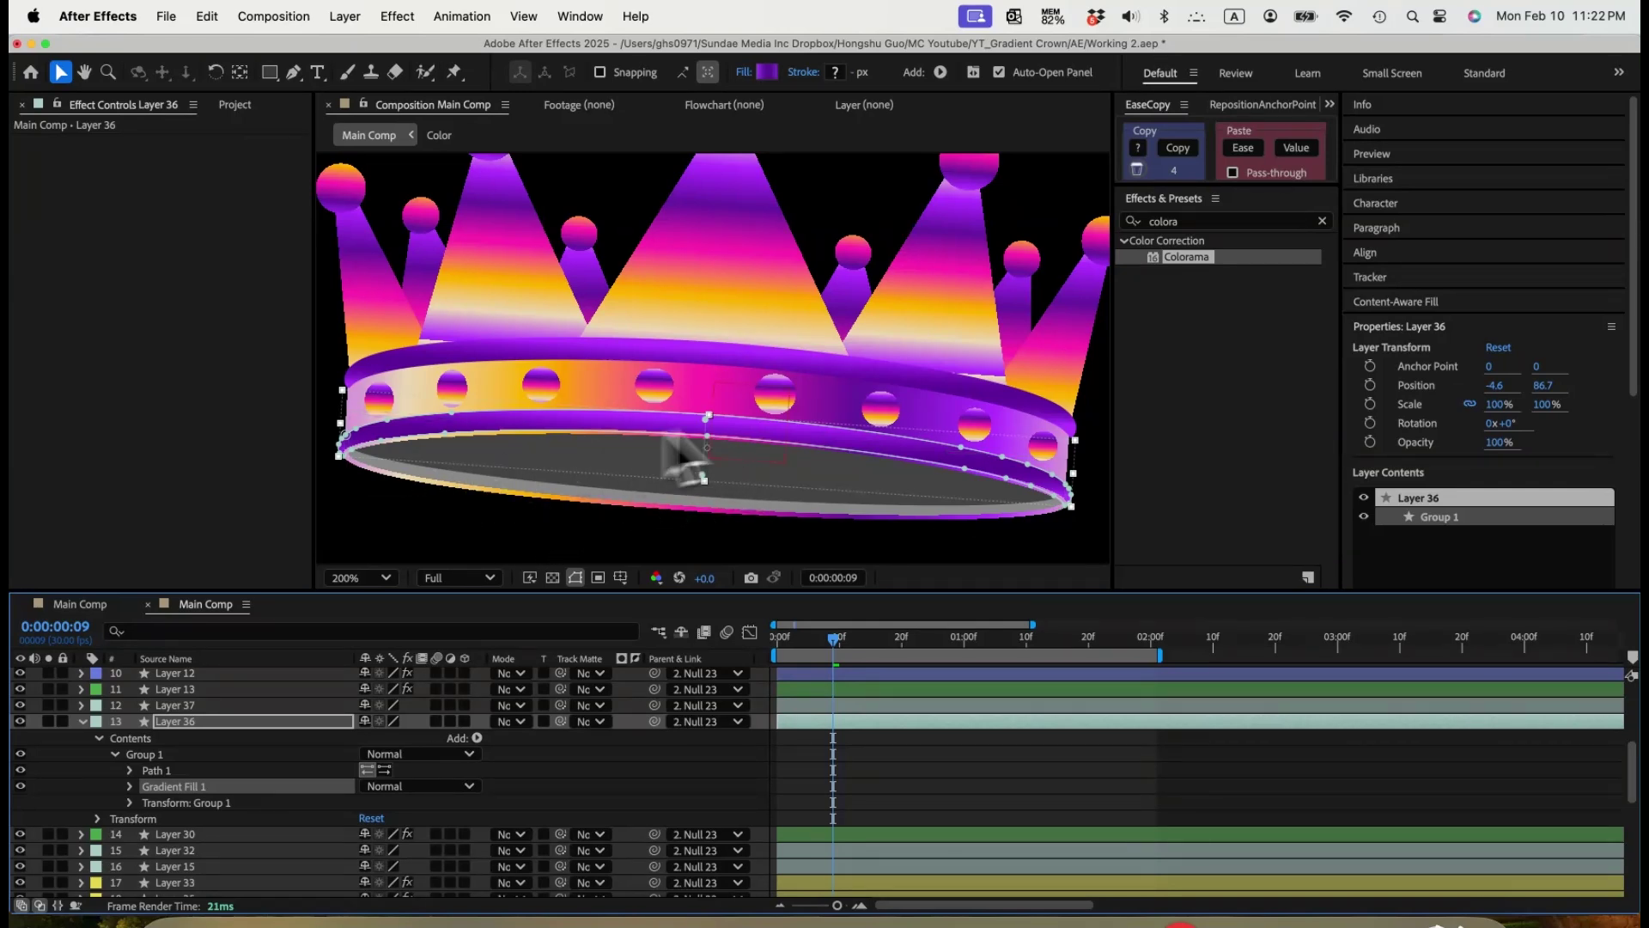
{"action": "left_click", "coordinate": [83, 721]}
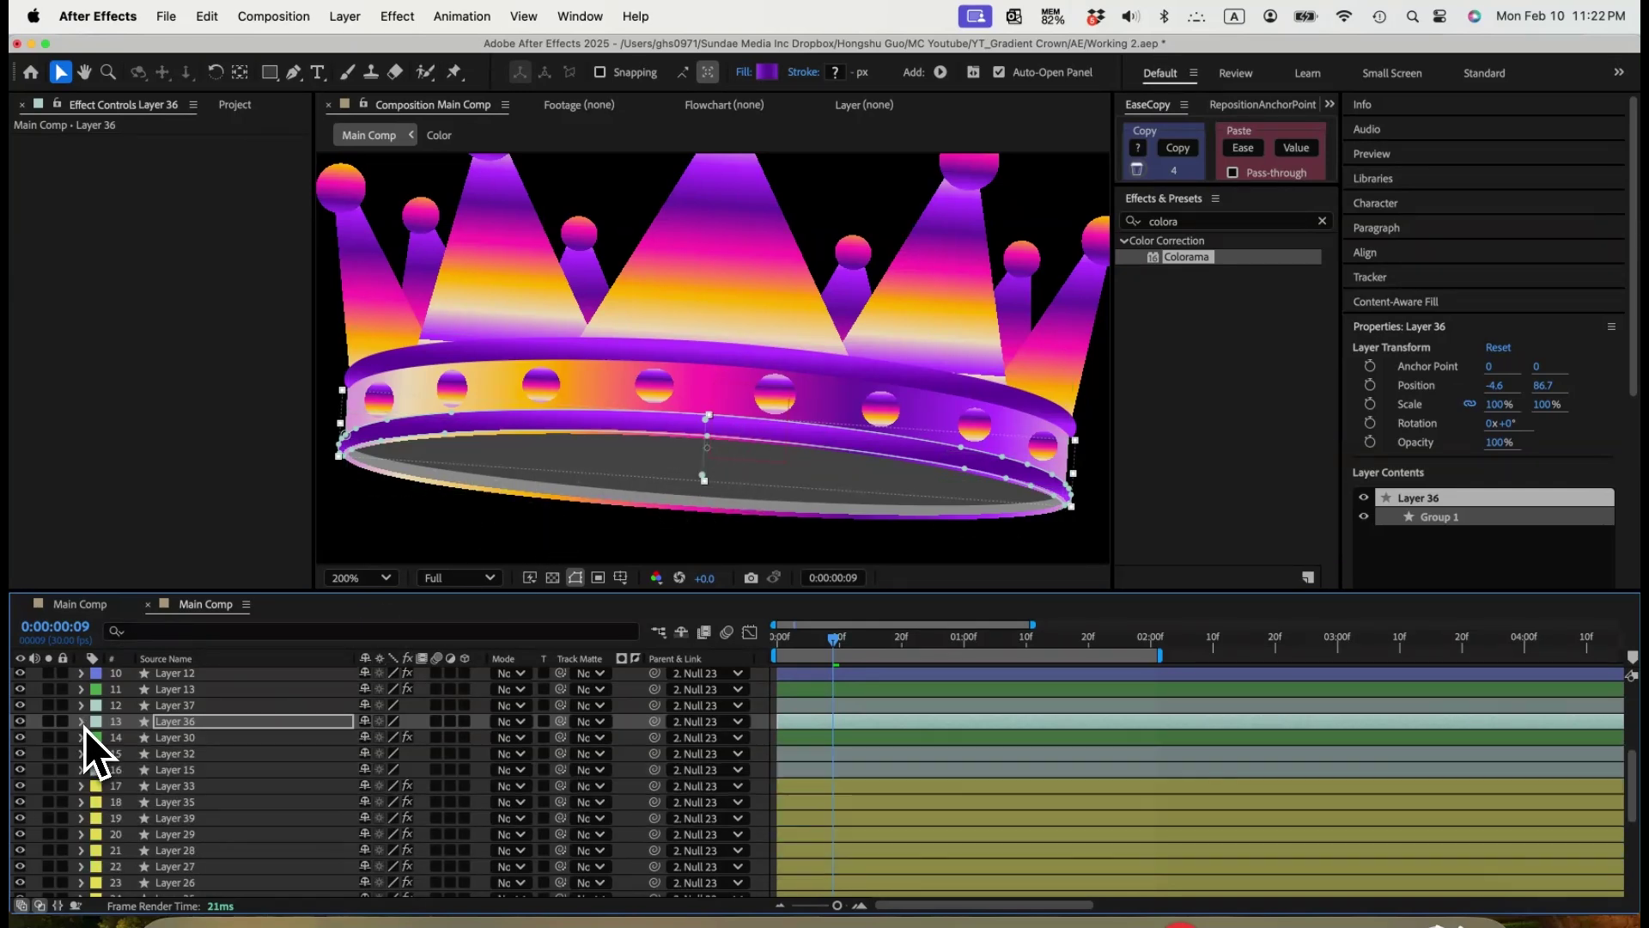
Find Layer 32, the thin gray strip along the front of the crown's opening, by checking its visibility.
{"action": "left_click", "coordinate": [161, 753]}
{"action": "left_click", "coordinate": [19, 753]}
{"action": "left_click", "coordinate": [19, 753]}
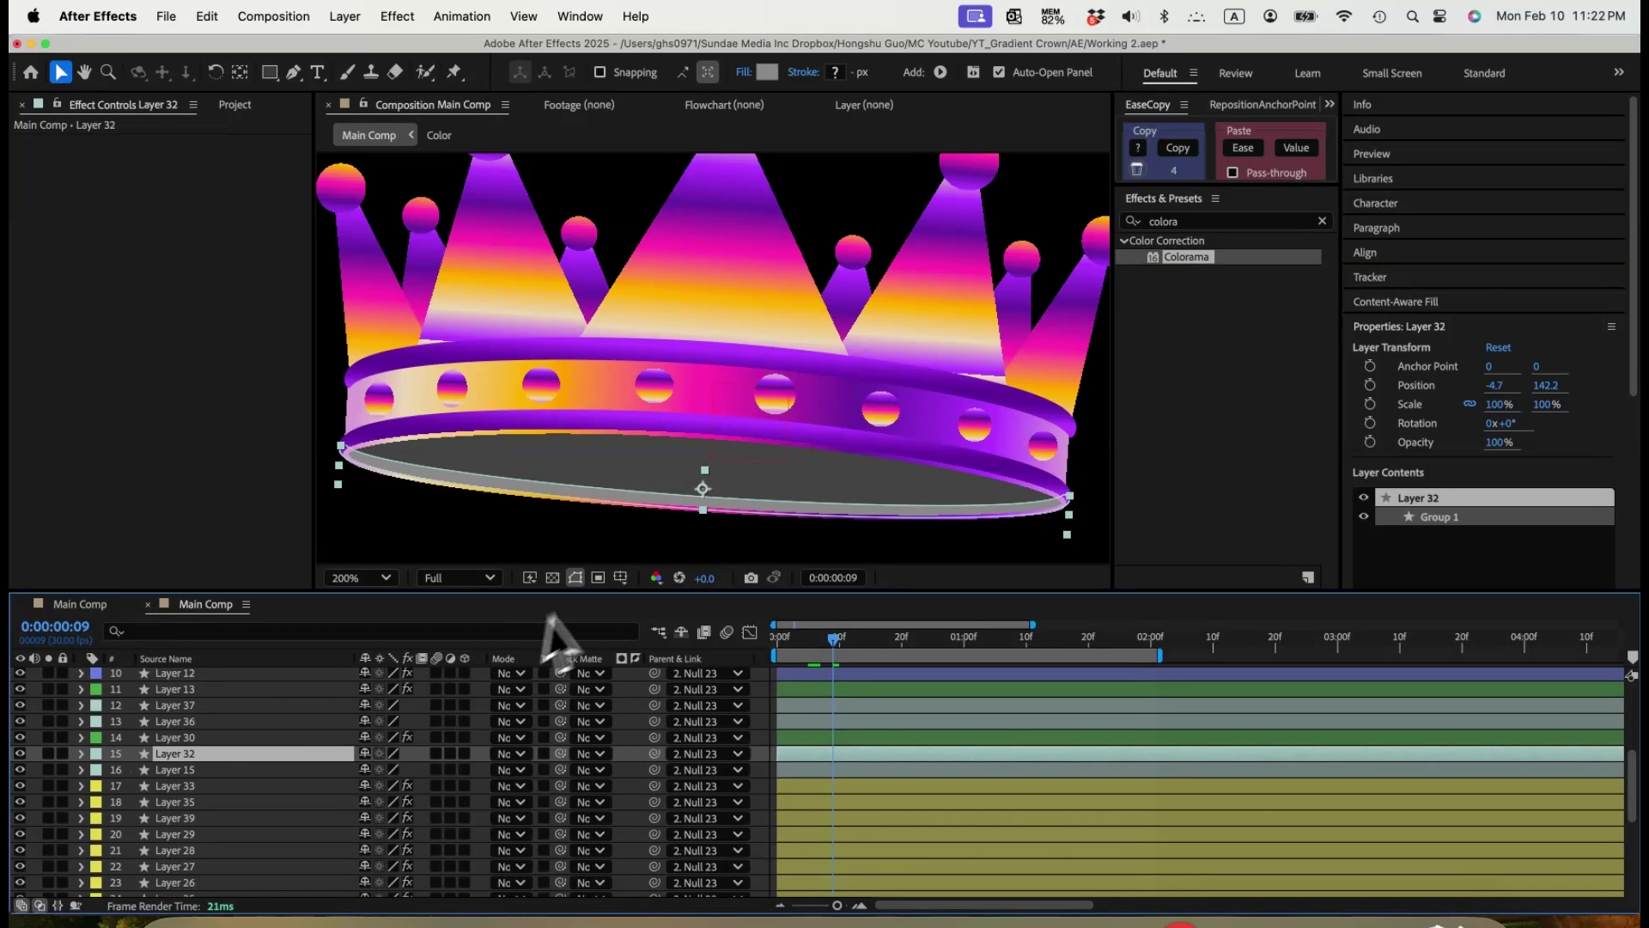
{"action": "left_click", "coordinate": [19, 754]}
{"action": "left_click", "coordinate": [19, 753]}
Show the Color palette layer and move it up off the crown's base, to position 584, 788.
{"action": "scroll", "coordinate": [46, 757], "scroll_direction": "up", "scroll_amount": 5}
{"action": "left_click", "coordinate": [19, 674]}
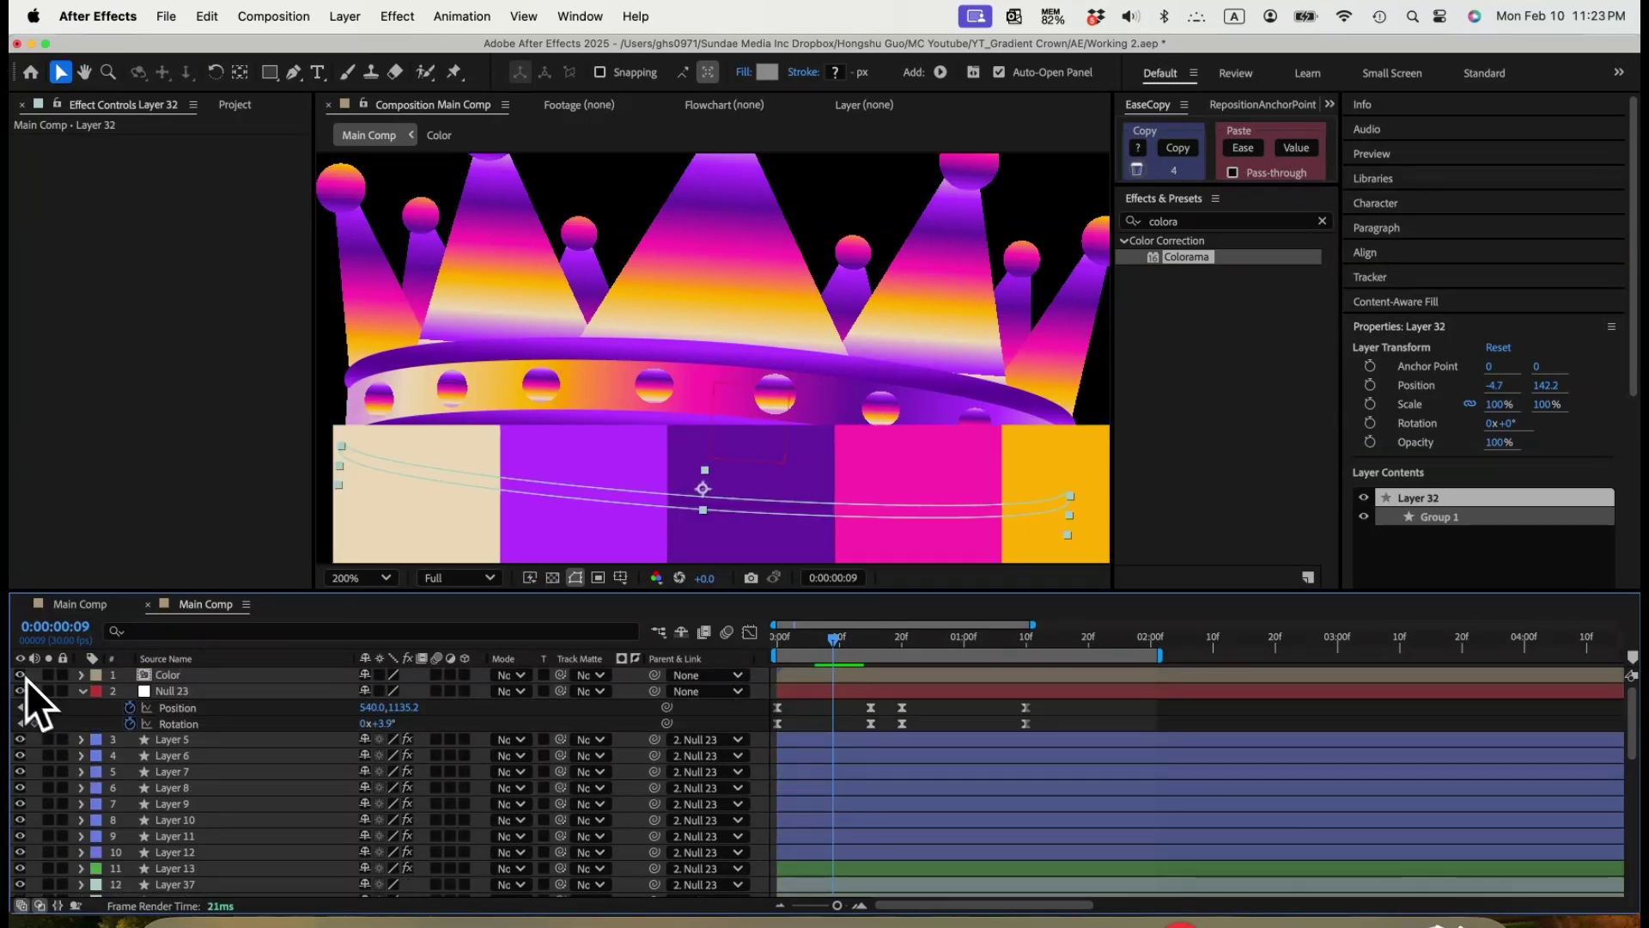
{"action": "left_click", "coordinate": [256, 676]}
{"action": "left_click_drag", "start_coordinate": [640, 516], "coordinate": [729, 297]}
{"action": "scroll", "coordinate": [164, 784], "scroll_direction": "down", "scroll_amount": 5}
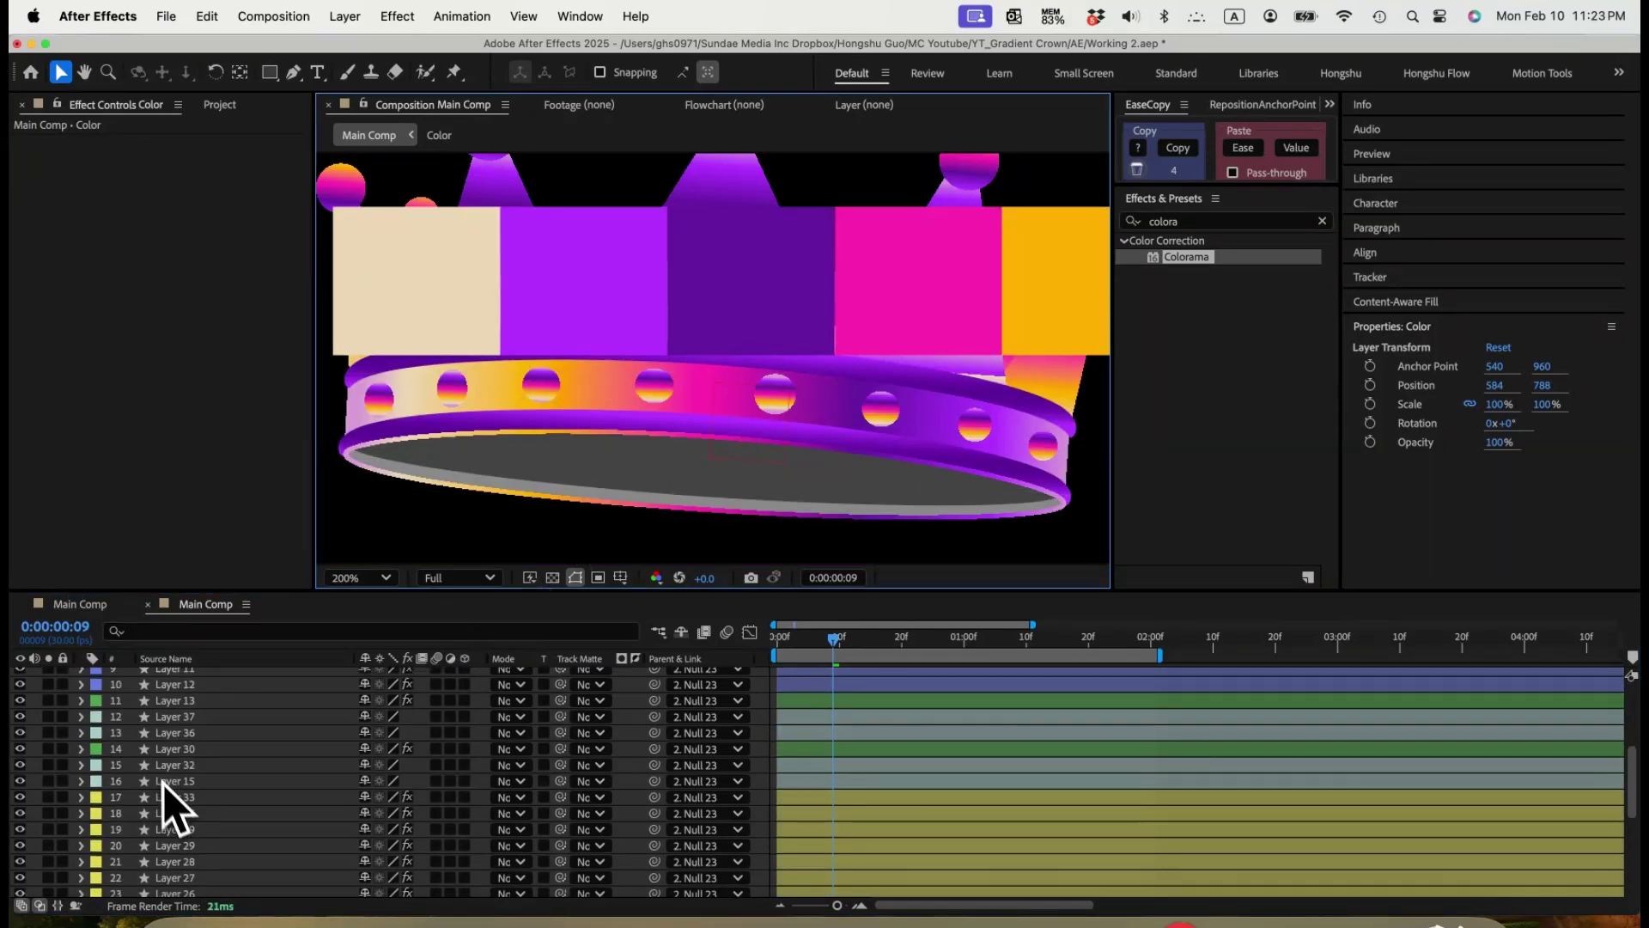
Change the fill of Layer 32 from solid to a linear gradient.
{"action": "left_click", "coordinate": [172, 765]}
{"action": "left_click", "coordinate": [19, 765]}
{"action": "left_click", "coordinate": [19, 764]}
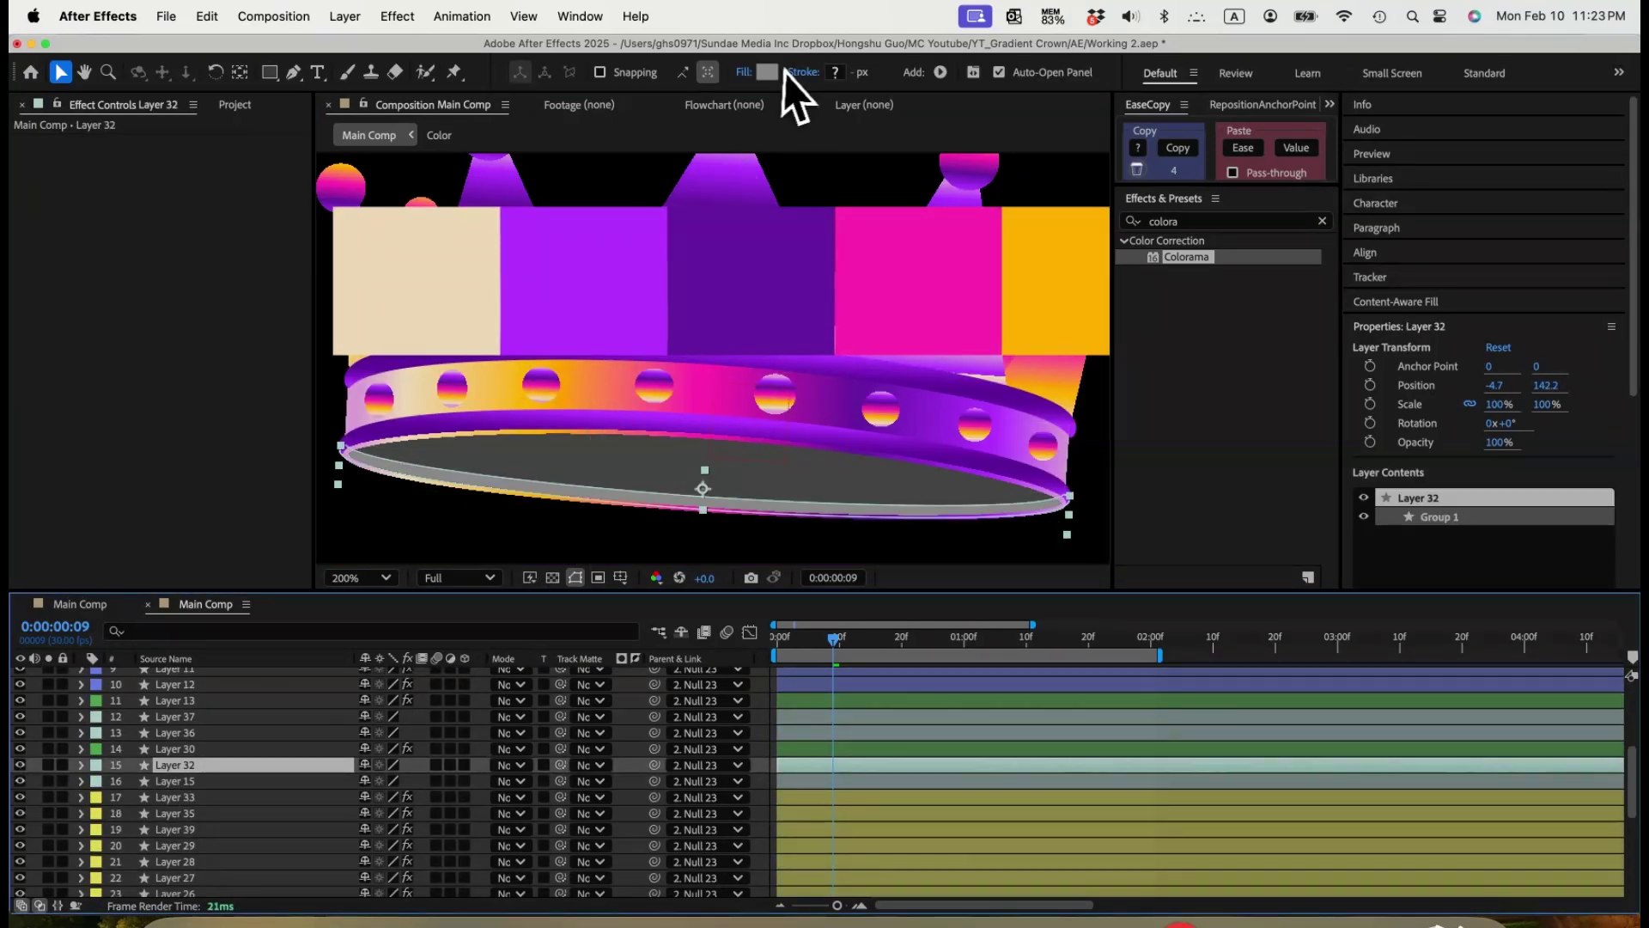
{"action": "left_click", "coordinate": [744, 72]}
{"action": "left_click", "coordinate": [800, 444]}
{"action": "left_click", "coordinate": [918, 545]}
Set Layer 32's gradient to run from dark purple (531792) through bright purple (A741FD) and pink (FC48AC) to palette beige at 100%.
{"action": "left_click_drag", "start_coordinate": [892, 513], "coordinate": [942, 560]}
{"action": "left_click_drag", "start_coordinate": [1080, 513], "coordinate": [823, 519]}
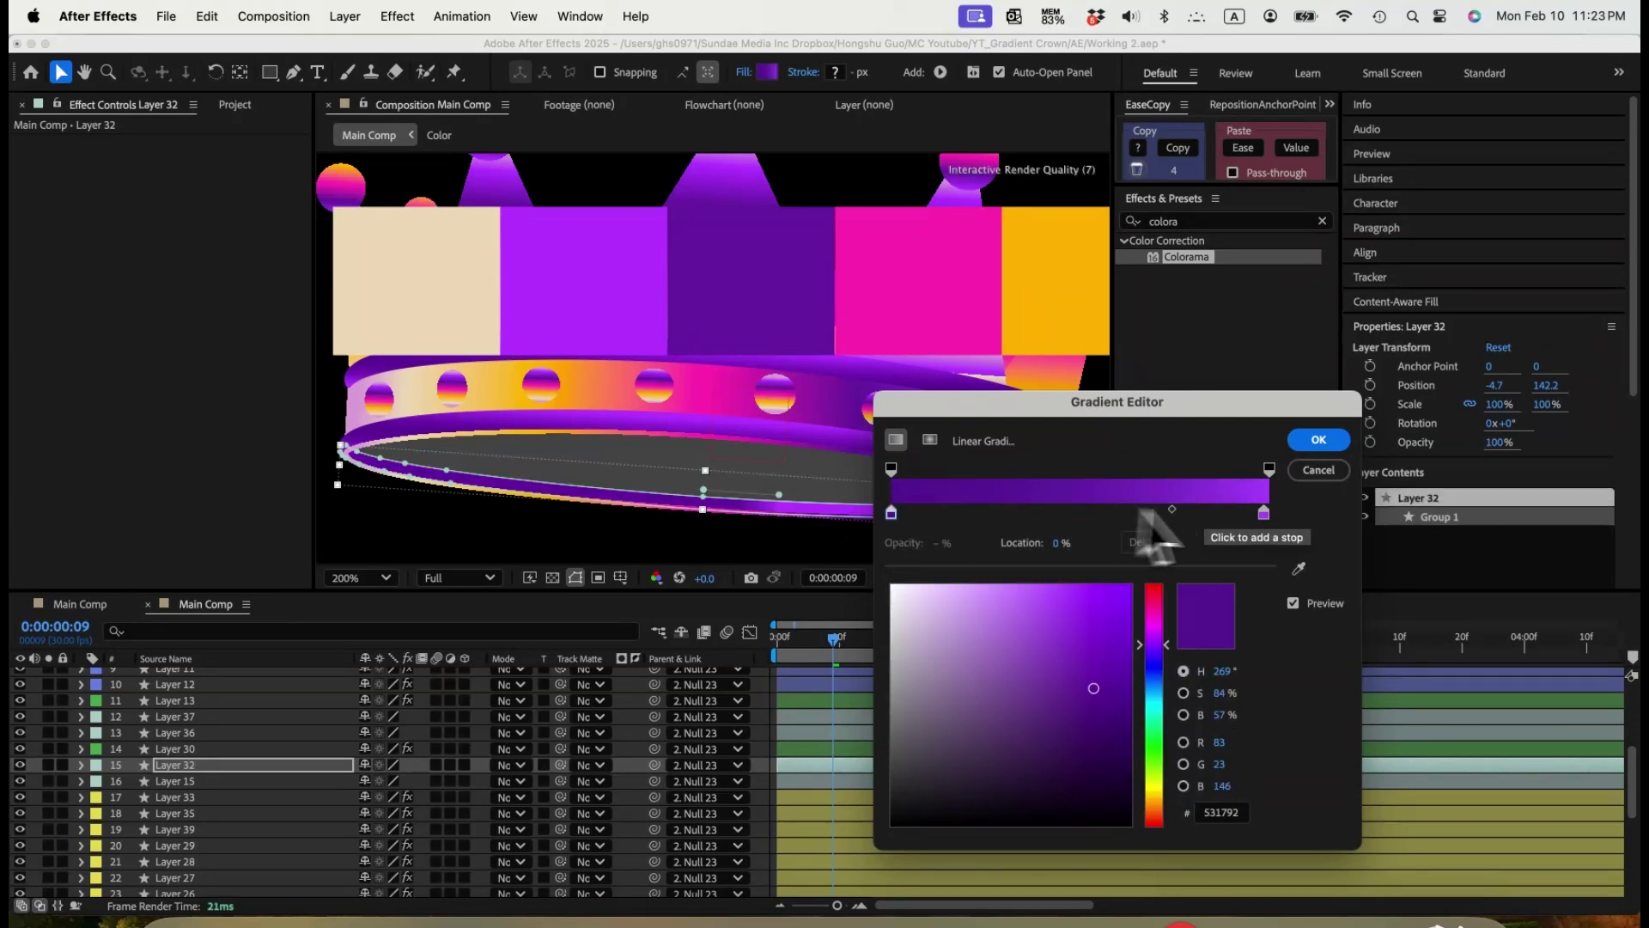
{"action": "left_click_drag", "start_coordinate": [1264, 514], "coordinate": [1012, 518]}
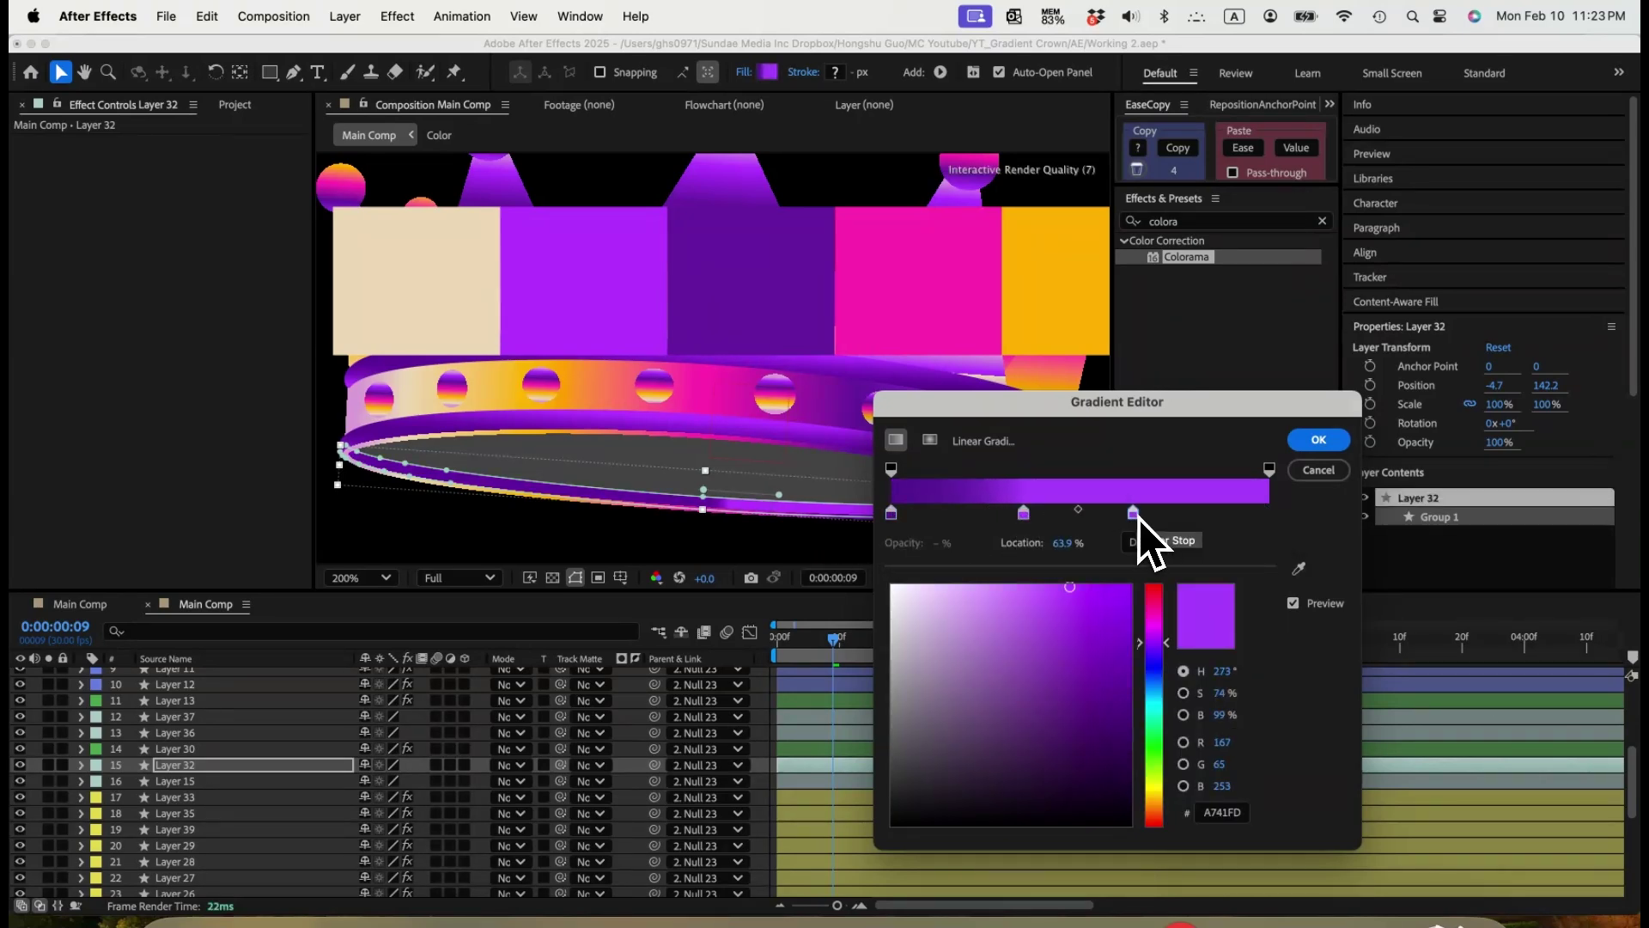
{"action": "left_click", "coordinate": [1299, 568]}
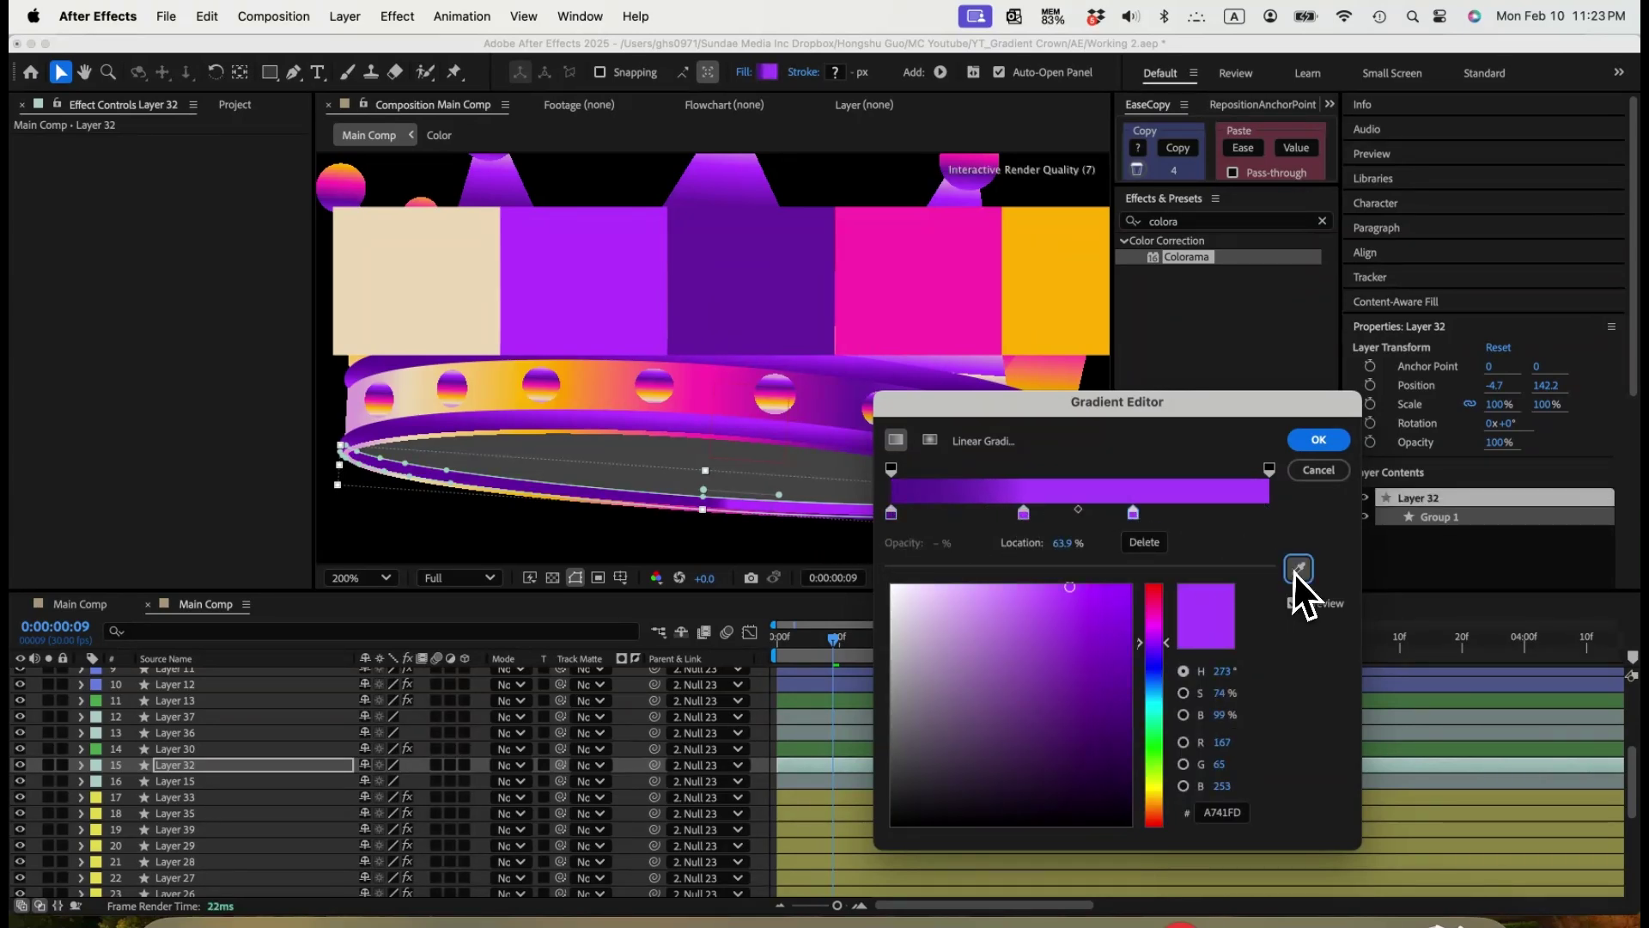
{"action": "left_click", "coordinate": [1220, 541]}
{"action": "left_click", "coordinate": [1262, 513]}
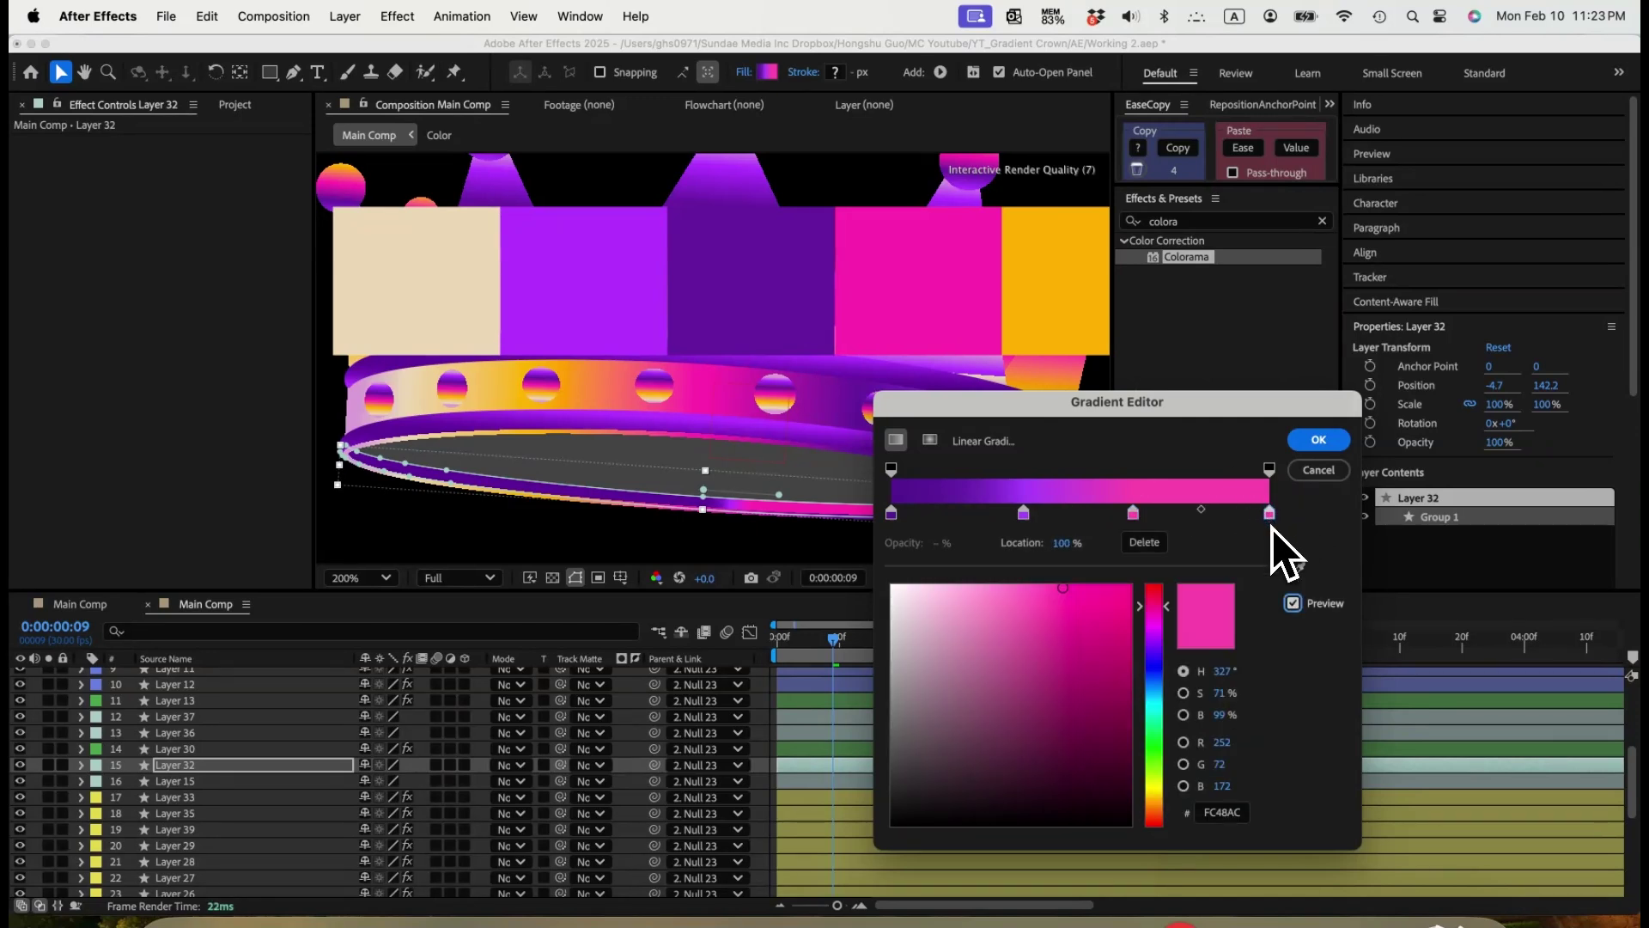
{"action": "left_click", "coordinate": [1299, 569]}
{"action": "left_click", "coordinate": [469, 270]}
Space the pink and bright purple stops evenly and stretch the gradient across the full width of Layer 32.
{"action": "left_click_drag", "start_coordinate": [1133, 513], "coordinate": [1146, 517]}
{"action": "left_click_drag", "start_coordinate": [1023, 513], "coordinate": [1033, 517]}
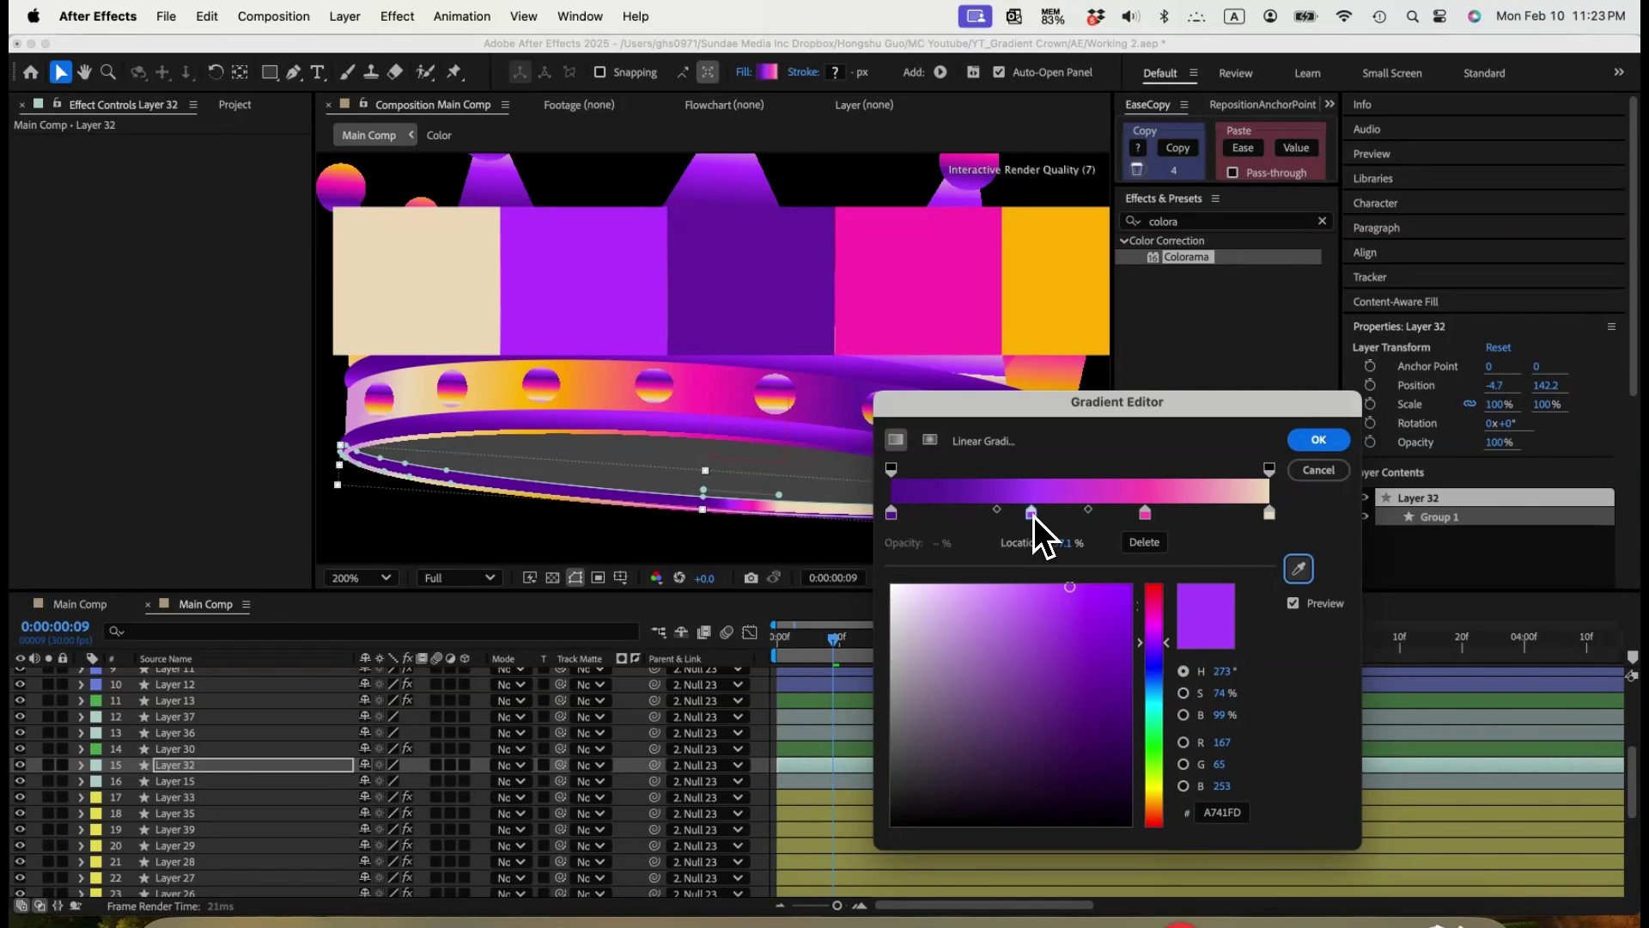
{"action": "left_click", "coordinate": [1318, 440]}
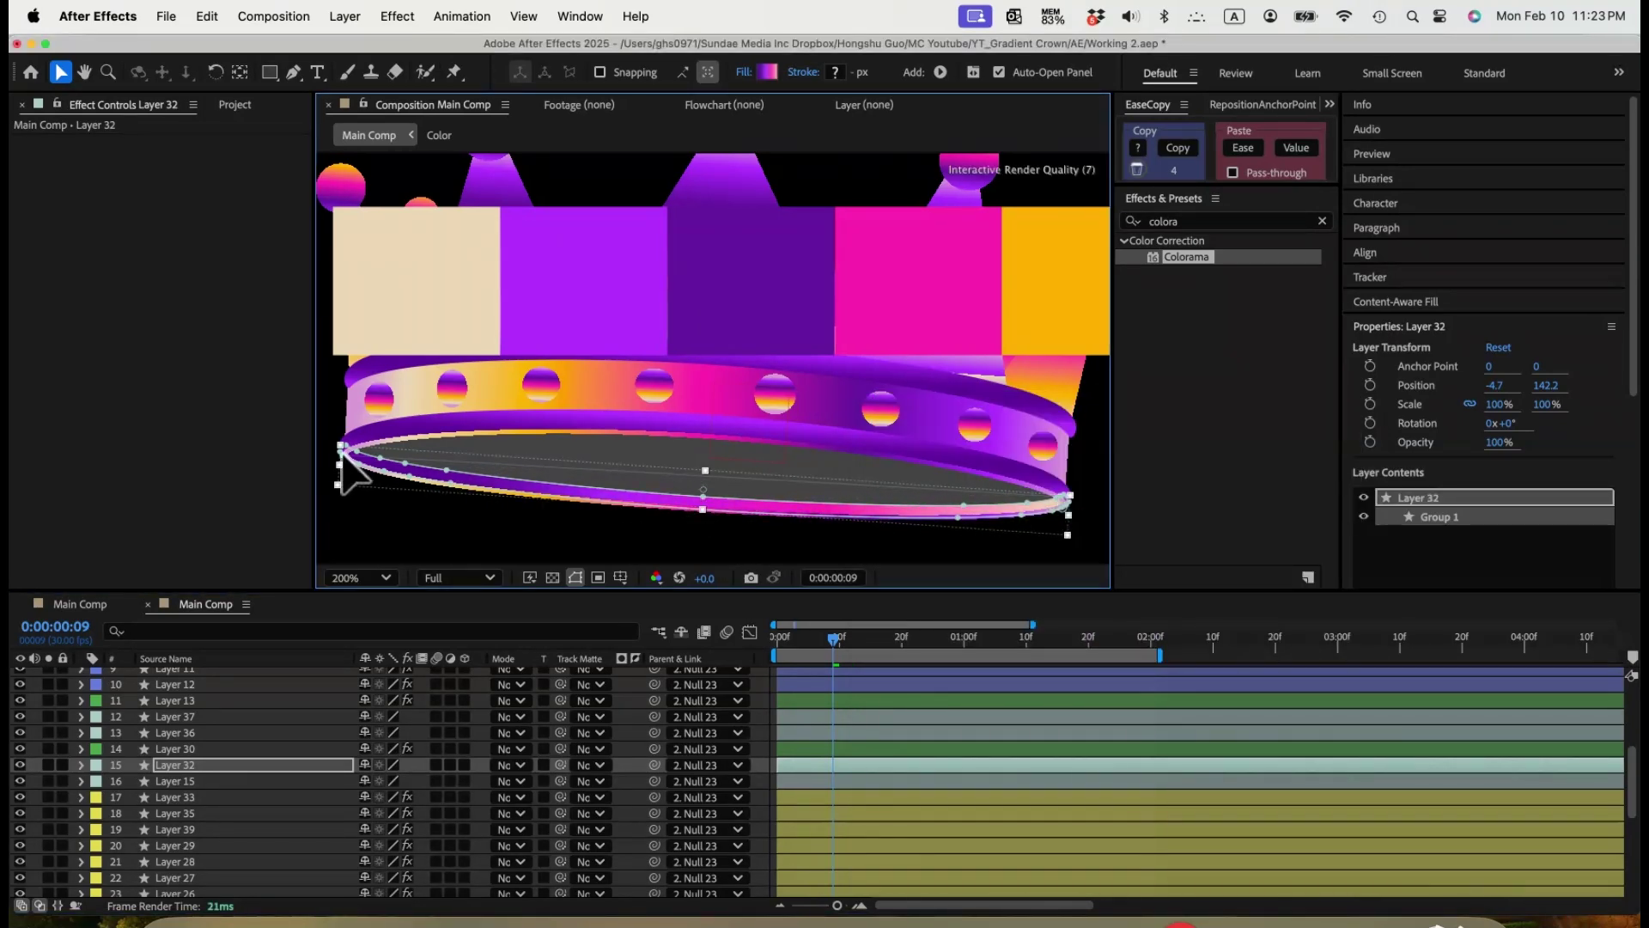
{"action": "left_click_drag", "start_coordinate": [673, 464], "coordinate": [710, 349]}
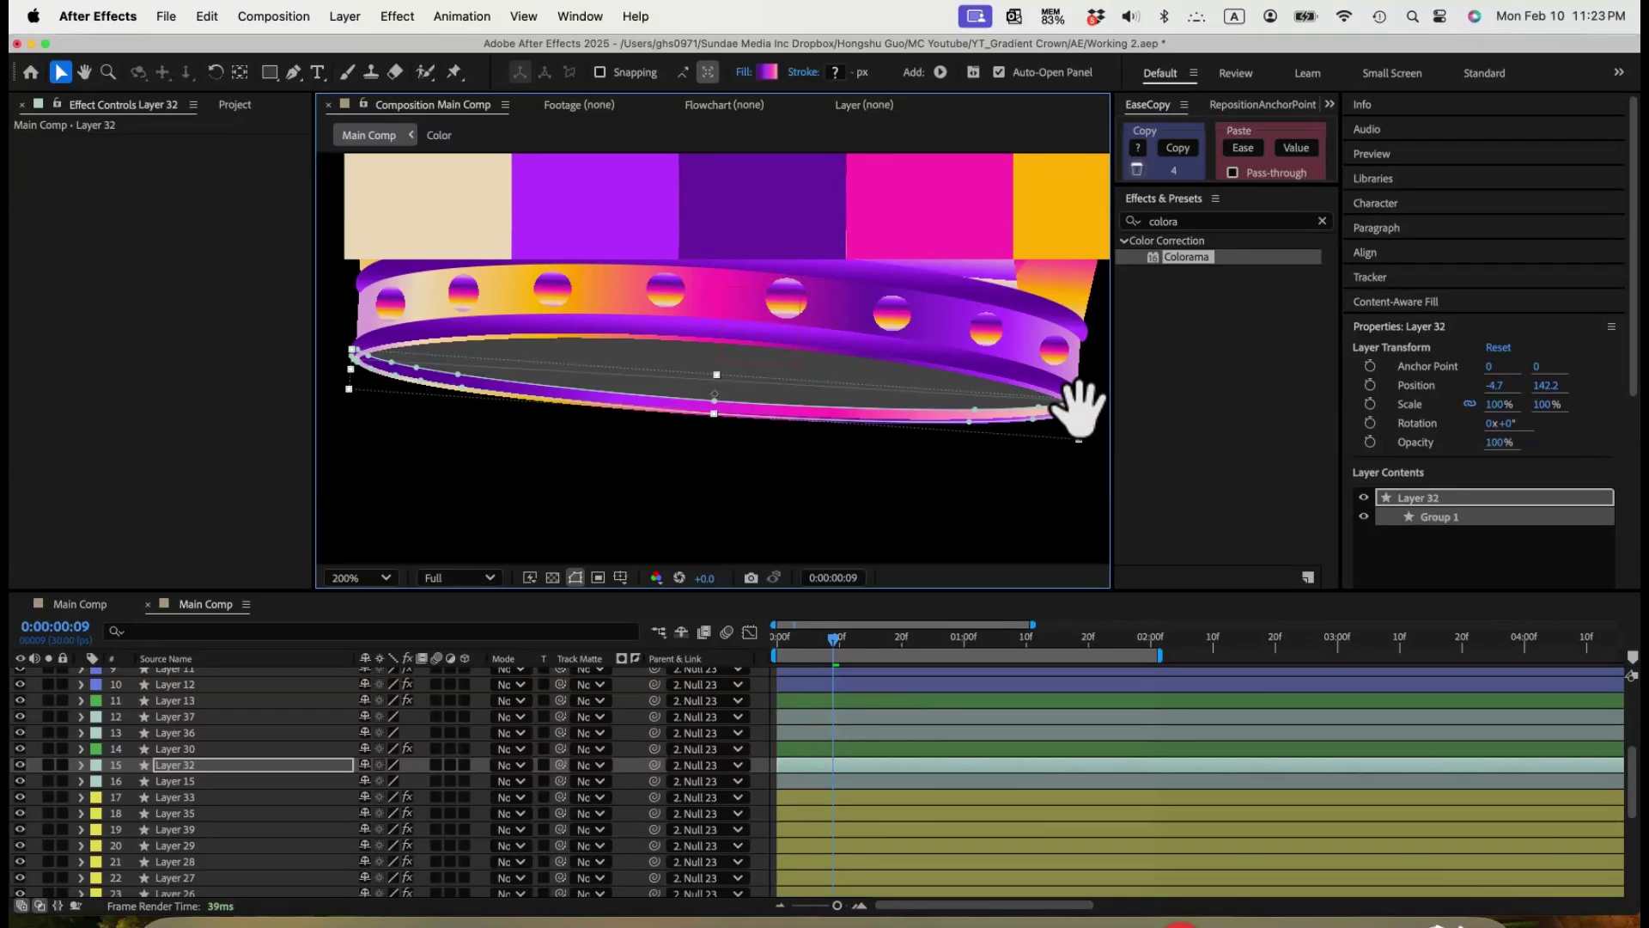
Select Layer 15, the gray interior of the band, and change its fill to a linear gradient.
{"action": "left_click", "coordinate": [196, 781]}
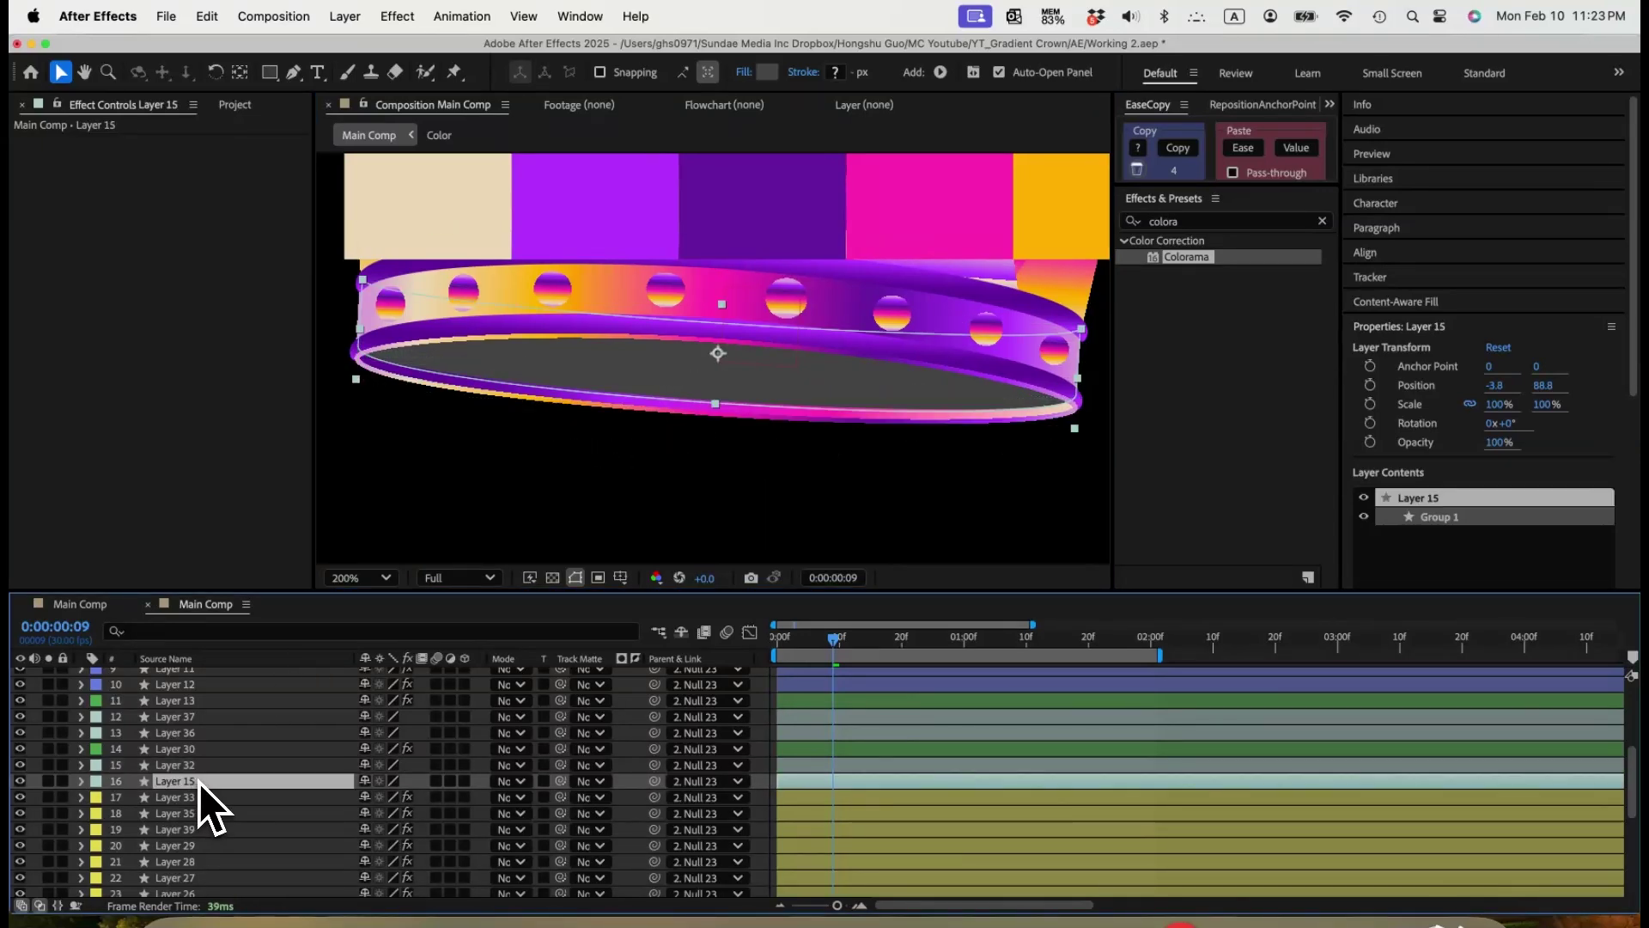
{"action": "left_click", "coordinate": [20, 781]}
{"action": "left_click", "coordinate": [20, 781]}
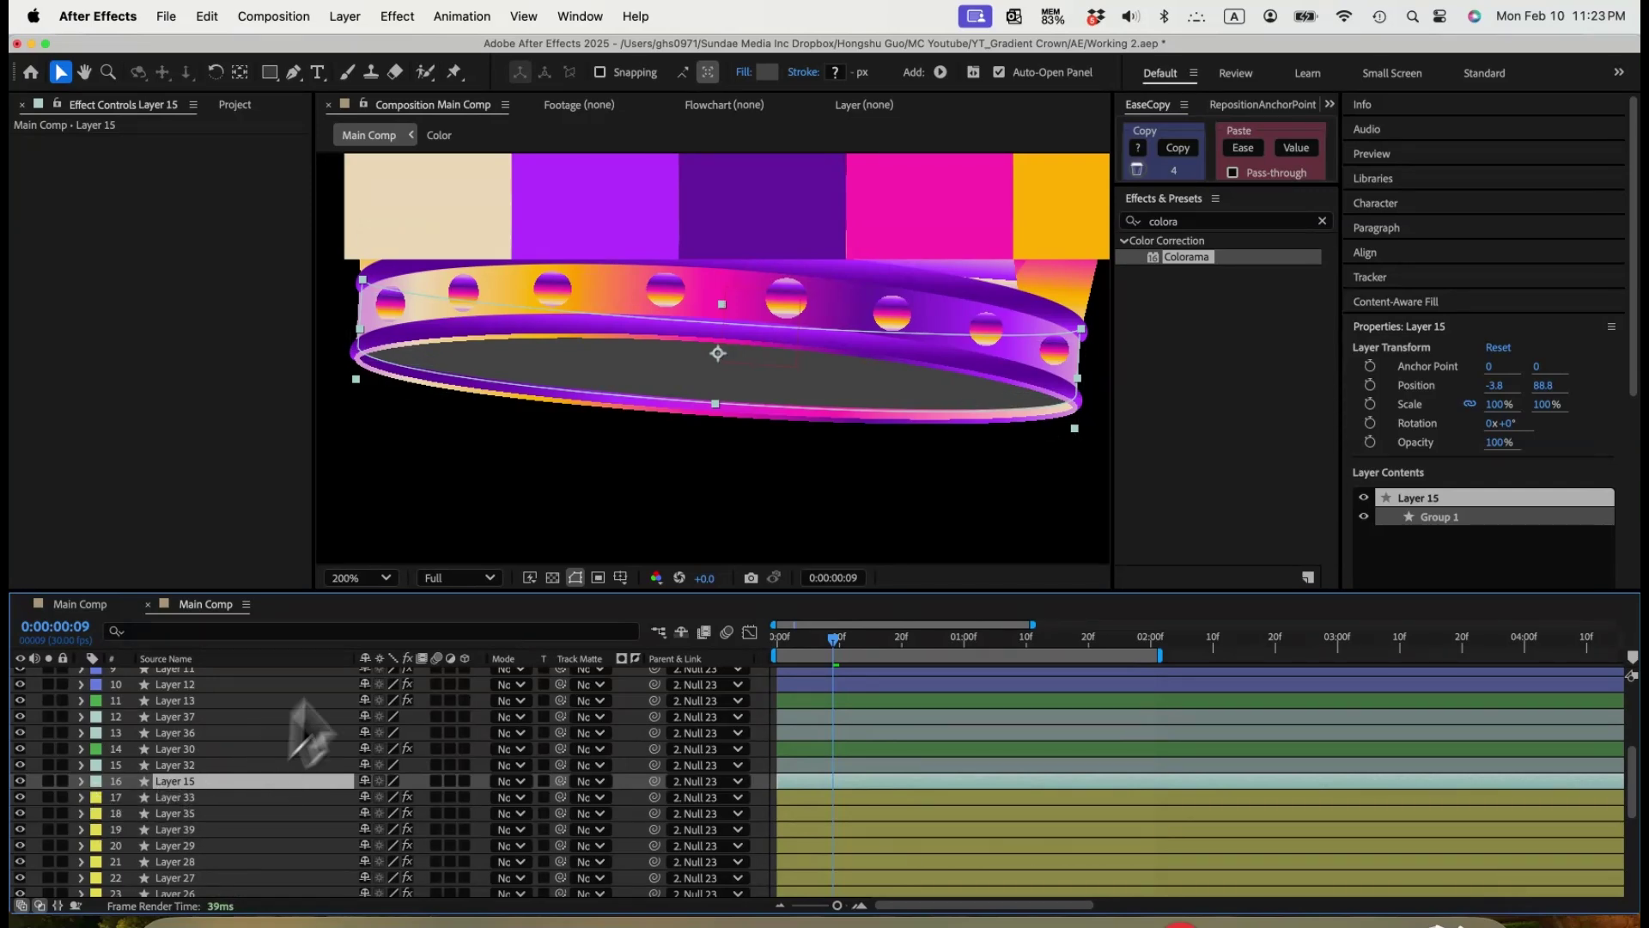
{"action": "left_click", "coordinate": [767, 72]}
{"action": "left_click", "coordinate": [663, 599]}
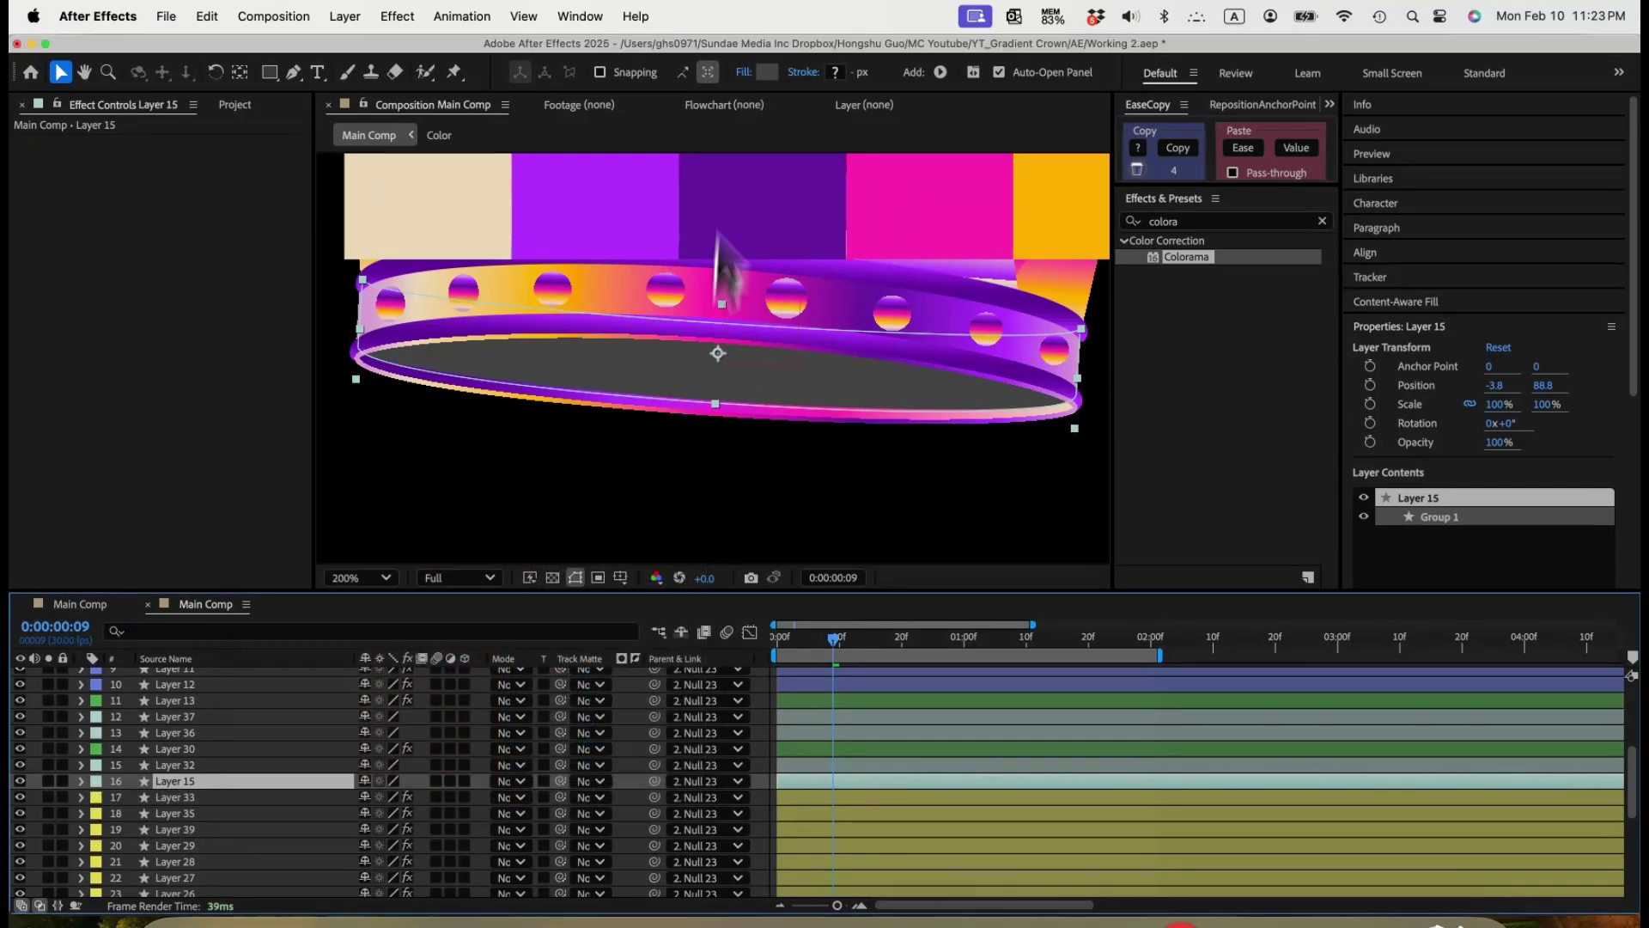
{"action": "left_click", "coordinate": [741, 73]}
{"action": "left_click", "coordinate": [801, 444]}
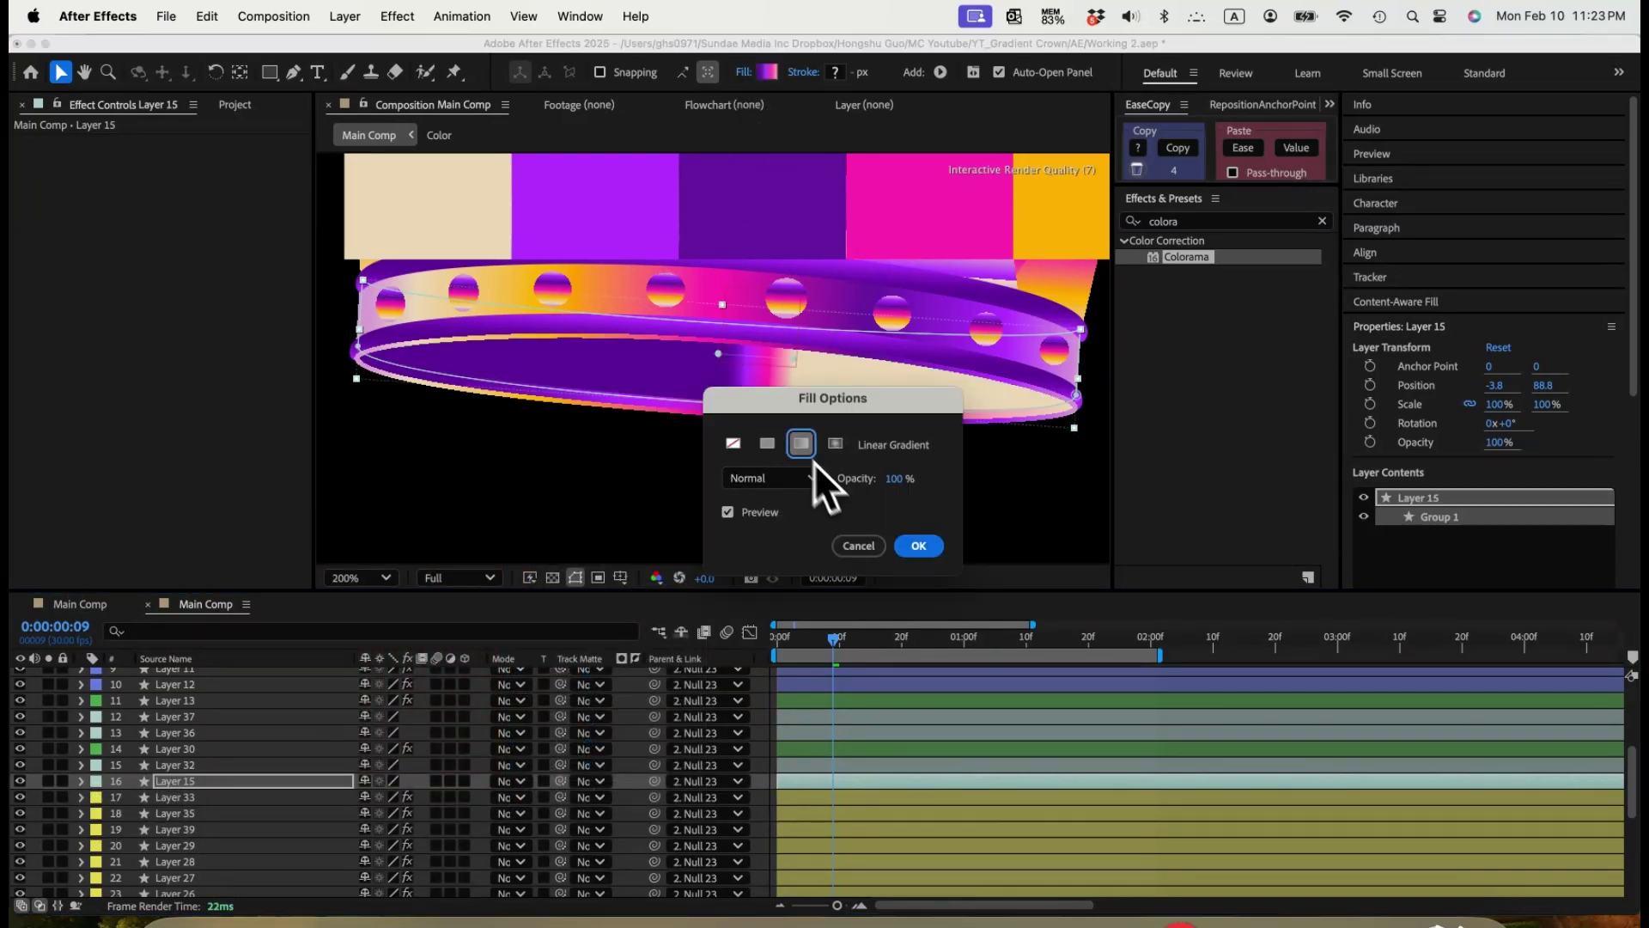
{"action": "left_click", "coordinate": [918, 545]}
Remove the pink stop from Layer 15's gradient and shift the bright purple stop toward the beige end.
{"action": "left_click", "coordinate": [767, 72]}
{"action": "left_click_drag", "start_coordinate": [1145, 514], "coordinate": [1188, 639]}
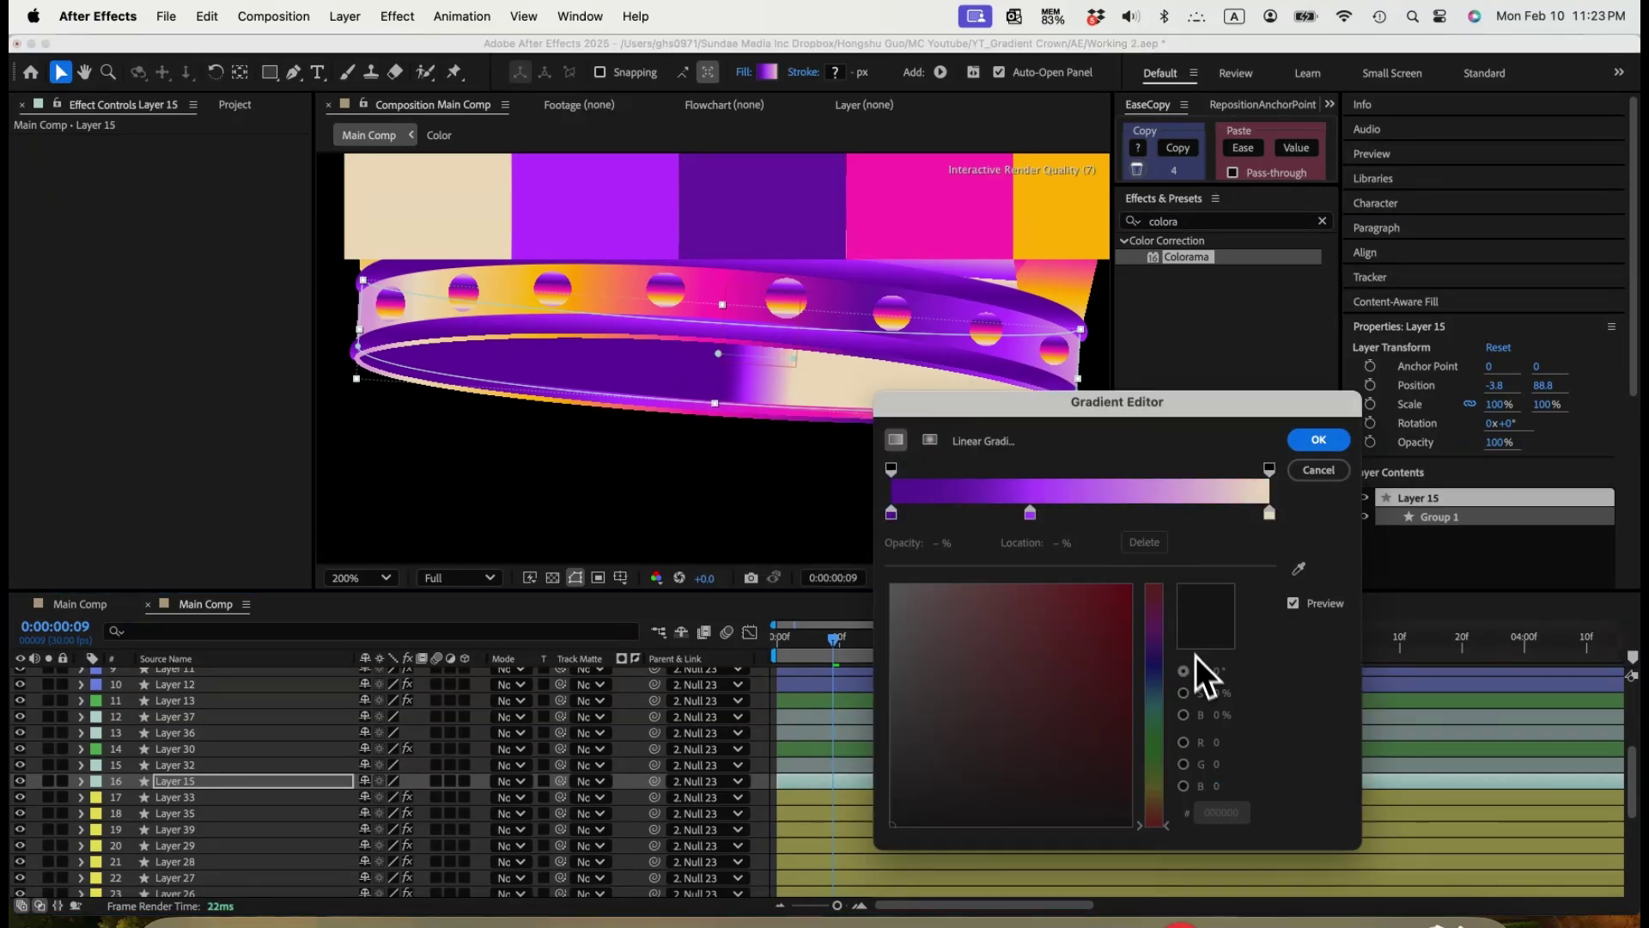
{"action": "left_click_drag", "start_coordinate": [1030, 514], "coordinate": [1115, 517]}
{"action": "left_click_drag", "start_coordinate": [1269, 513], "coordinate": [1252, 515]}
{"action": "left_click", "coordinate": [1116, 514]}
{"action": "left_click_drag", "start_coordinate": [1116, 514], "coordinate": [1273, 516]}
{"action": "left_click", "coordinate": [1318, 440]}
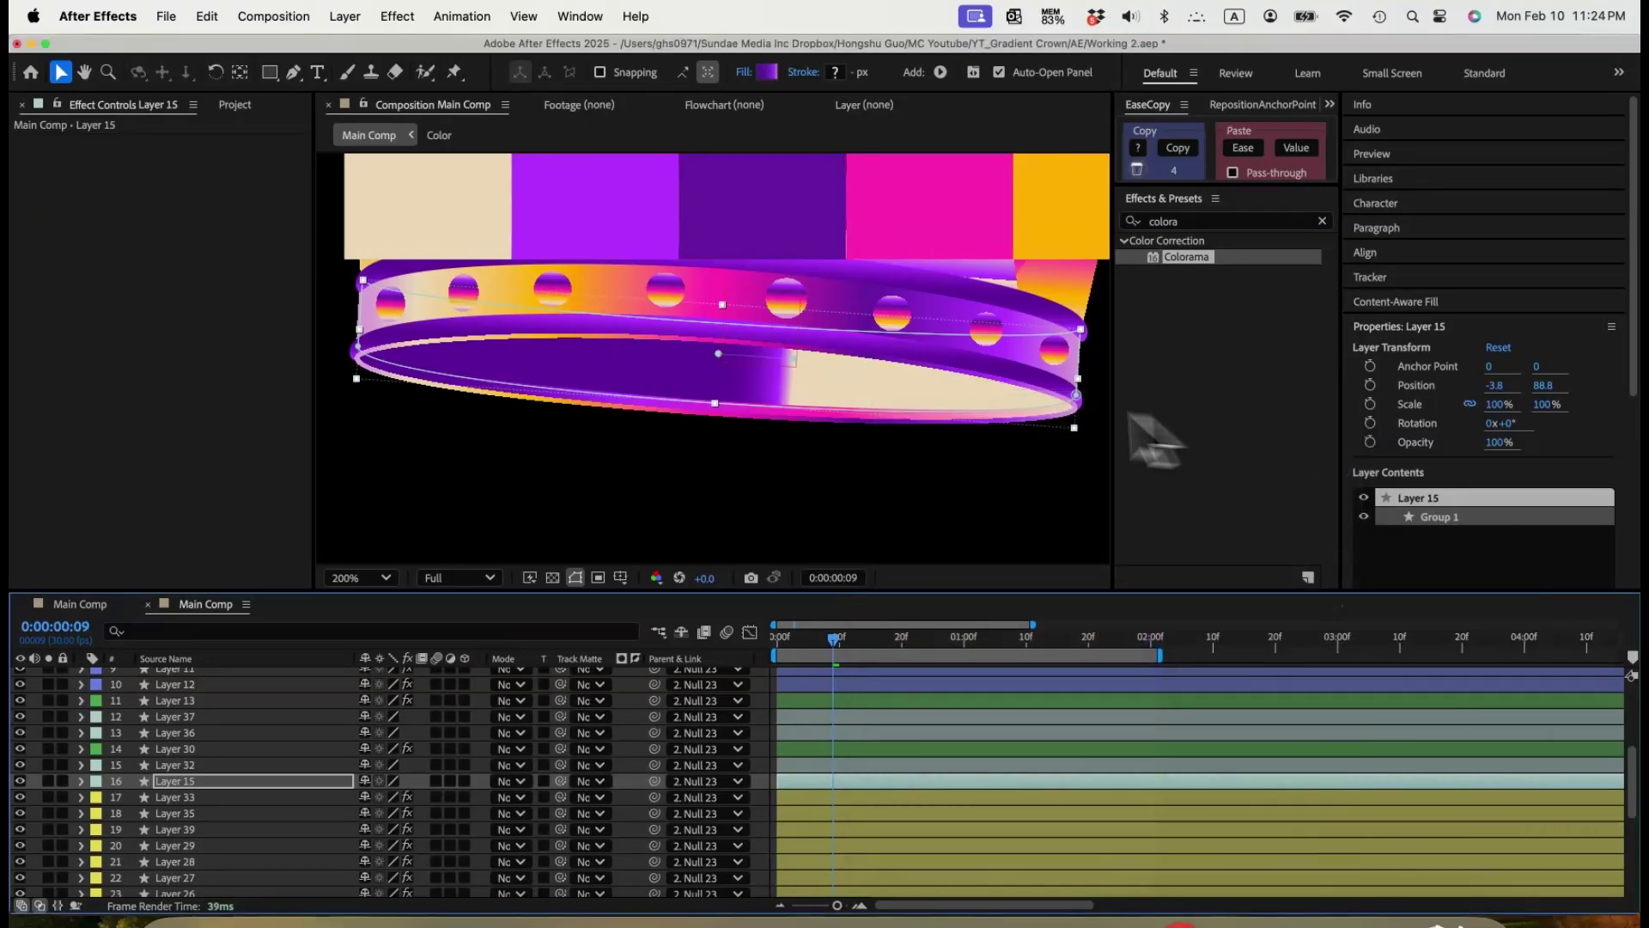
Turn Layer 15's gradient vertical and shorten it so the beige glow sits near the interior's lower edge.
{"action": "left_click_drag", "start_coordinate": [793, 362], "coordinate": [714, 397]}
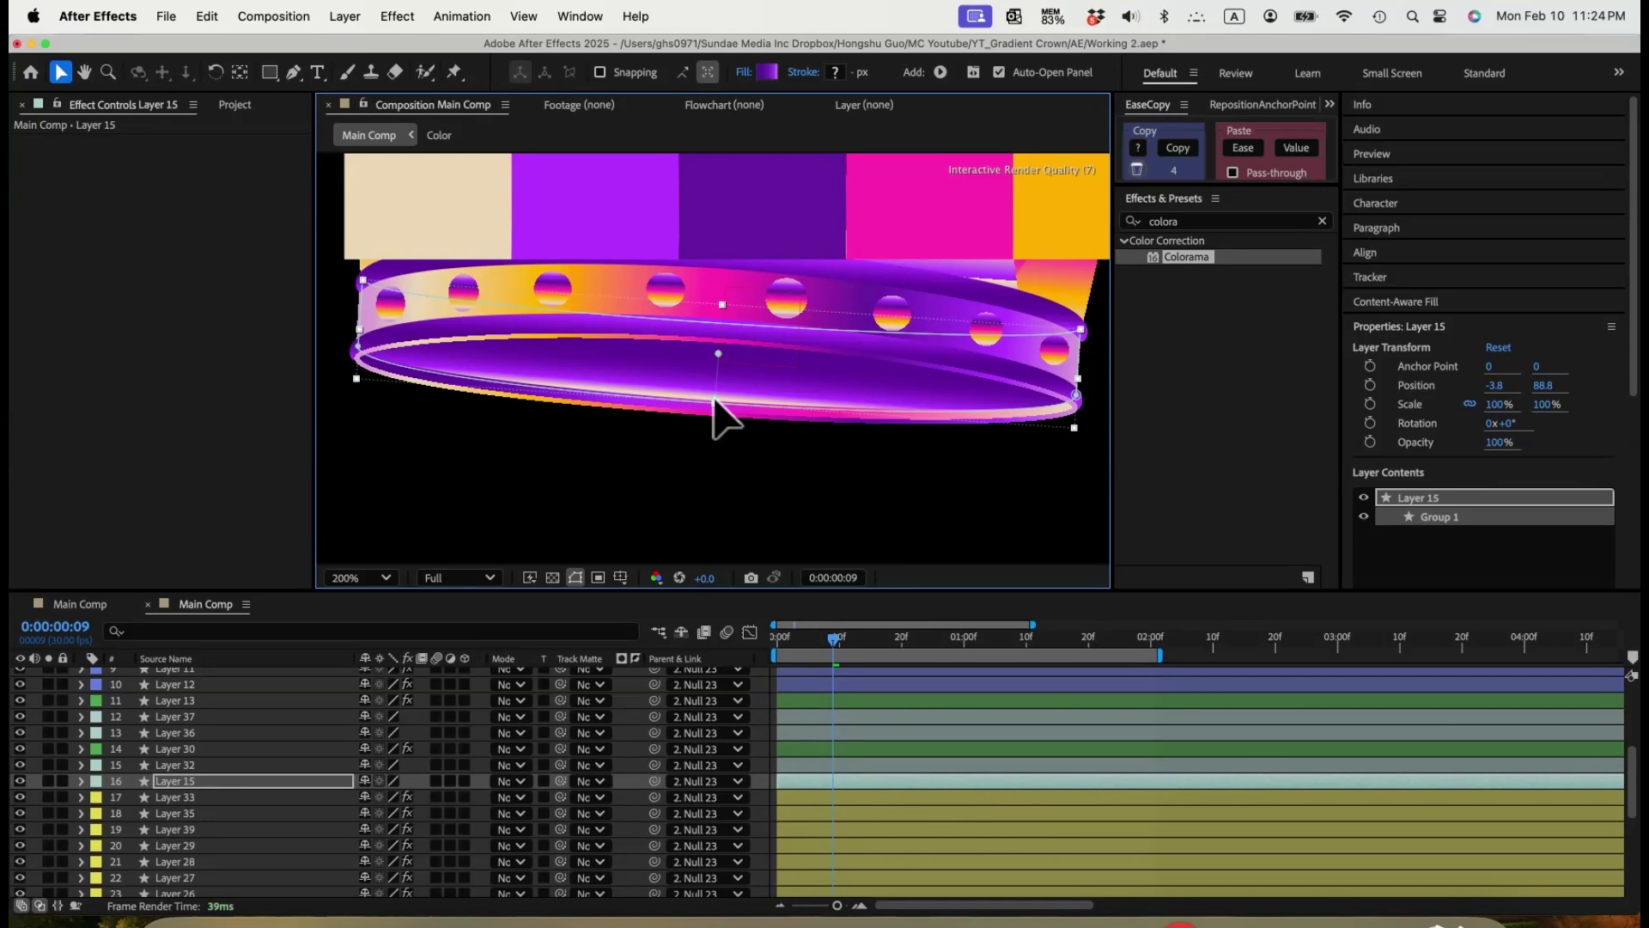
{"action": "mouse_move", "coordinate": [715, 401]}
{"action": "left_mouse_down"}
{"action": "mouse_move", "coordinate": [719, 345]}
{"action": "mouse_move", "coordinate": [716, 366]}
{"action": "left_mouse_up"}
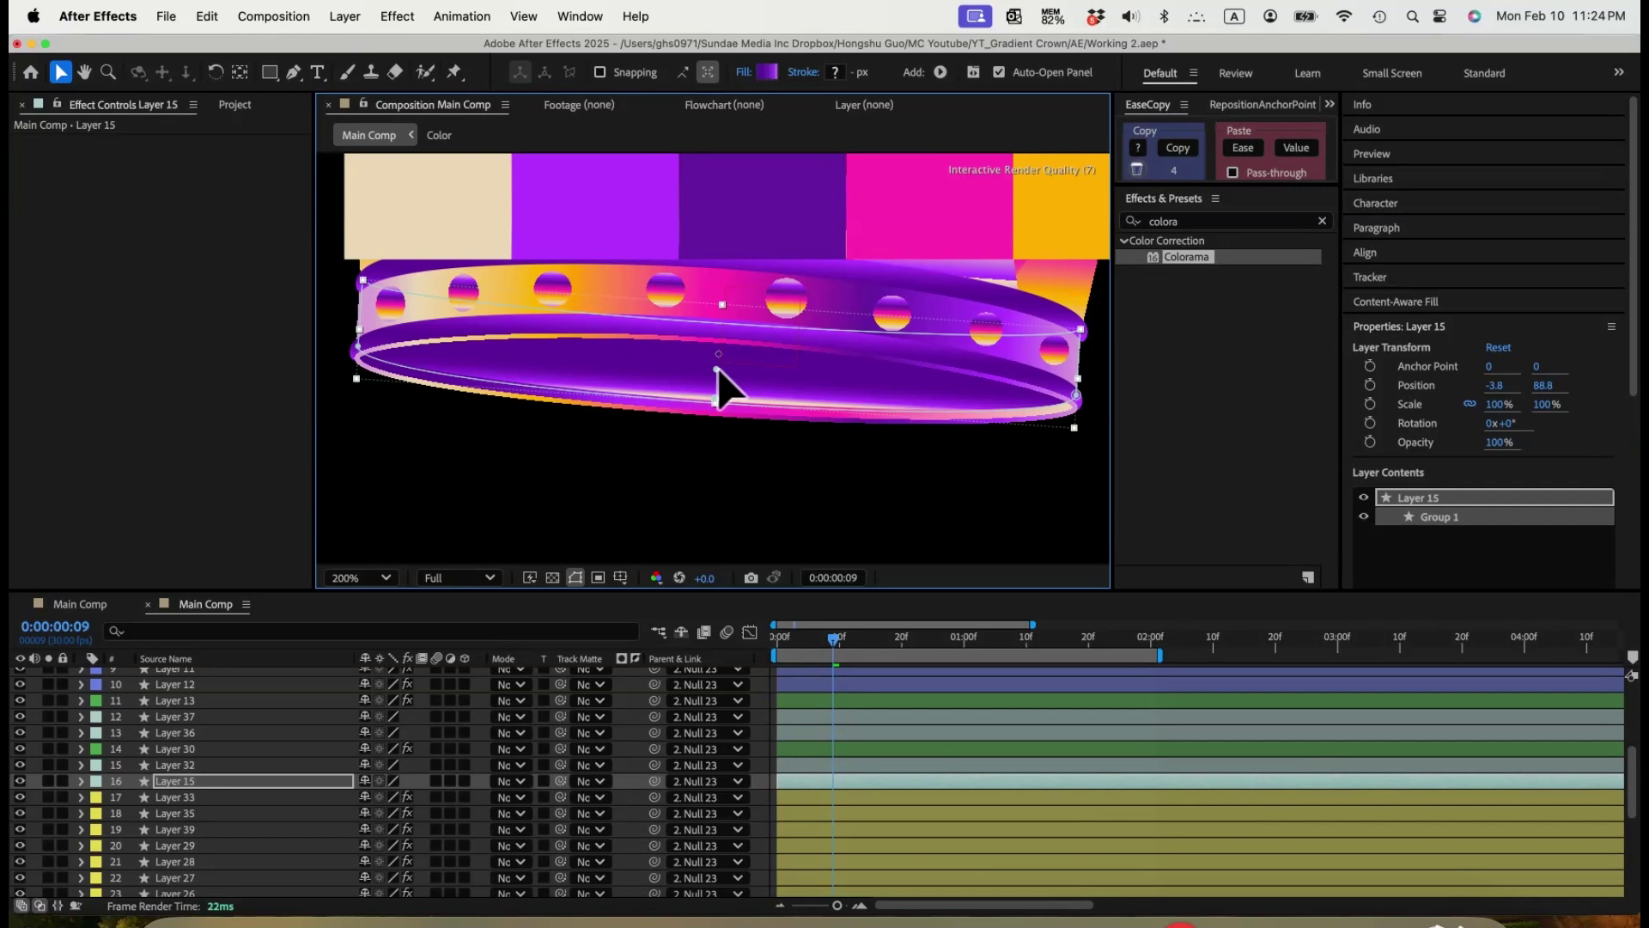
Darken the dark purple start stop of Layer 15's gradient to 310065.
{"action": "left_click_drag", "start_coordinate": [714, 401], "coordinate": [713, 400]}
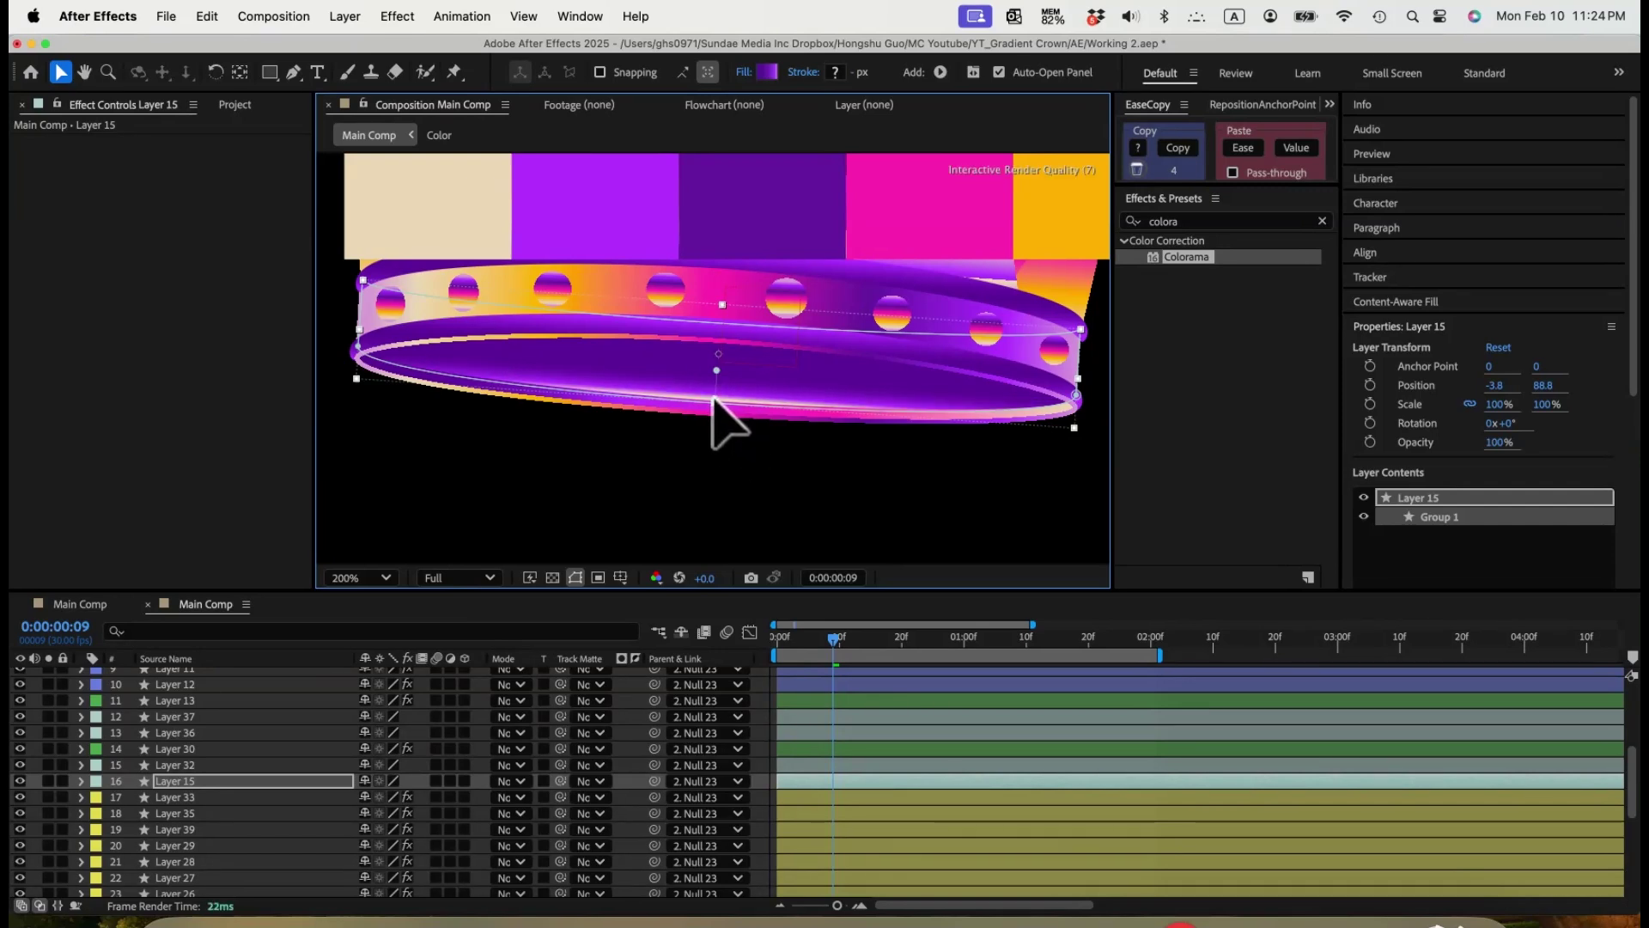
{"action": "left_click", "coordinate": [861, 749]}
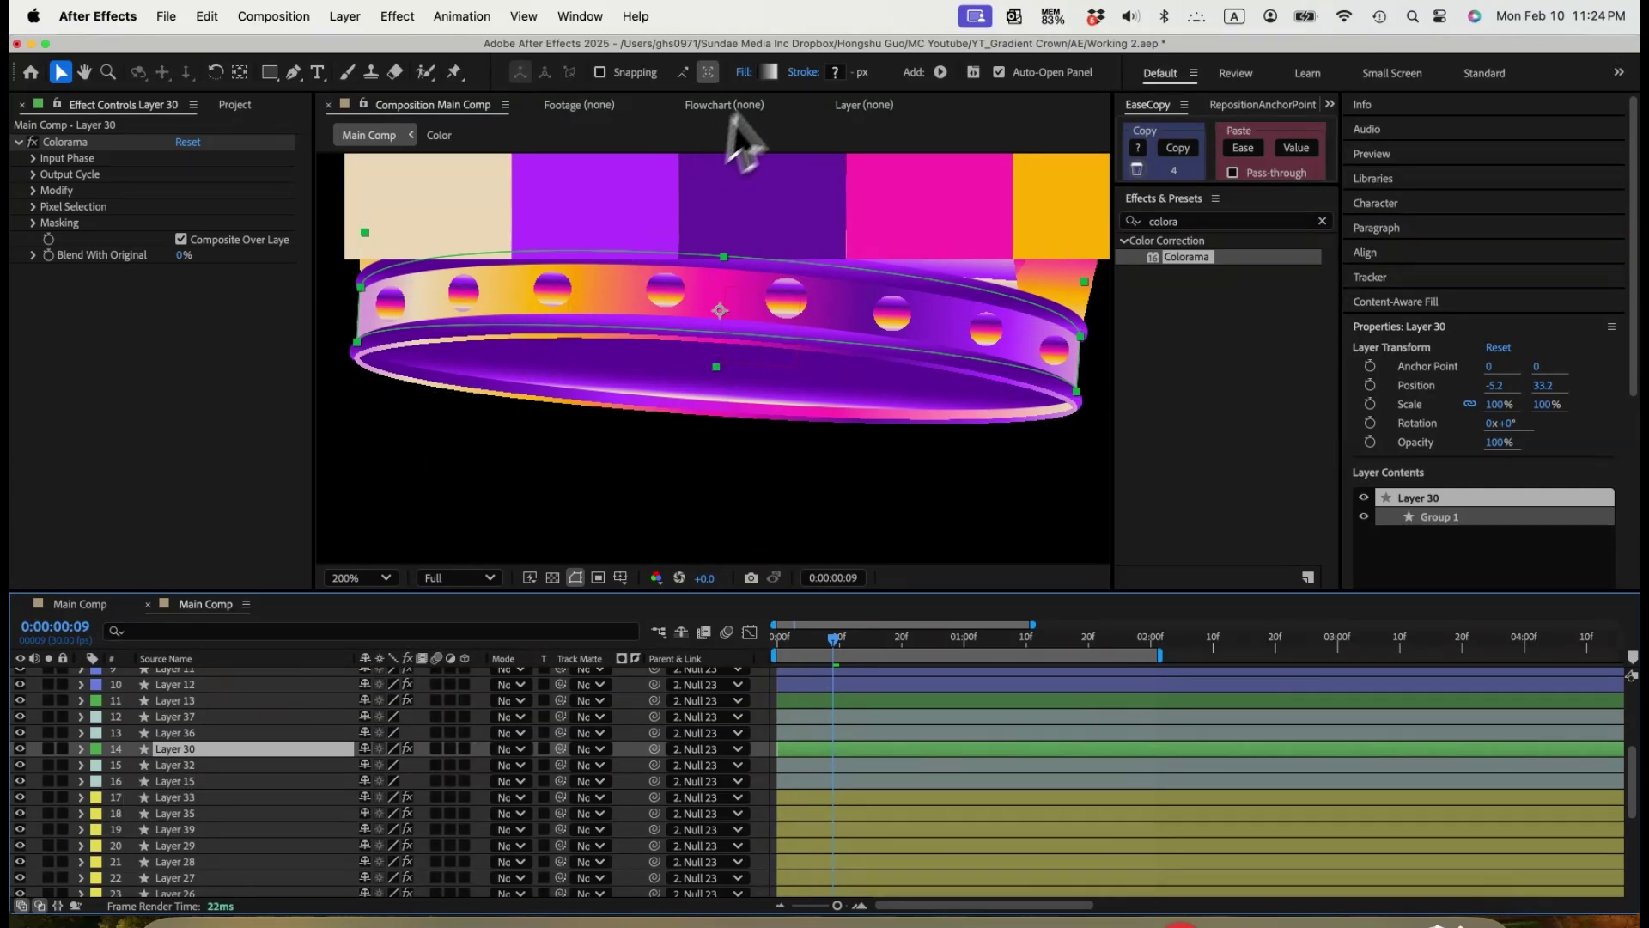
{"action": "left_click", "coordinate": [142, 781]}
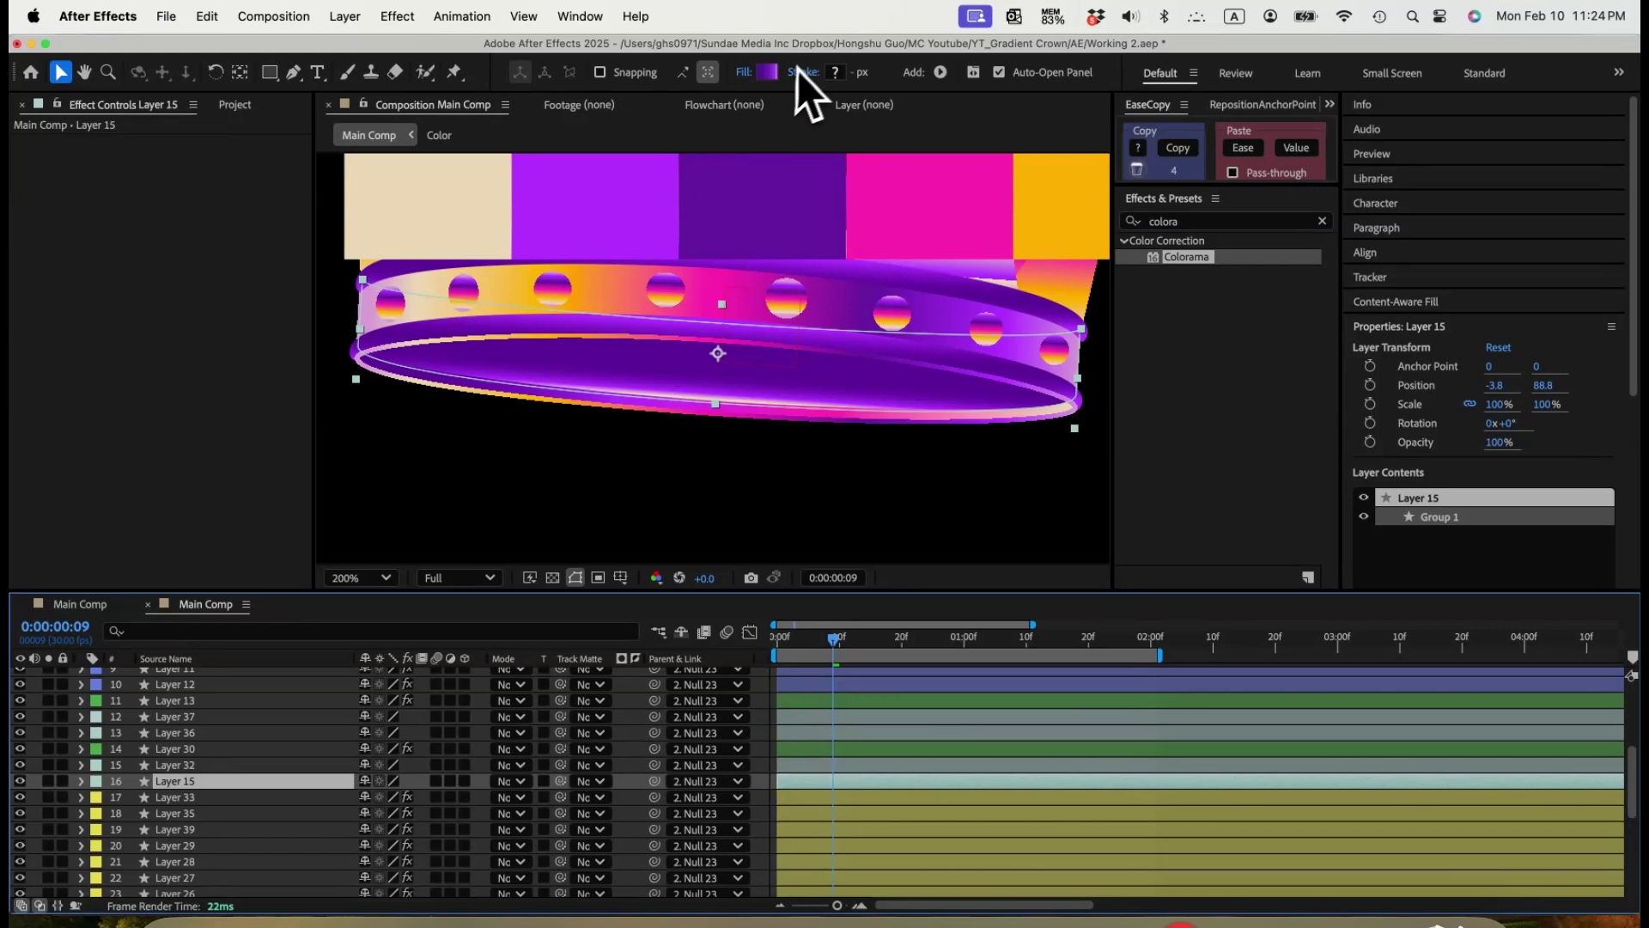
{"action": "left_click", "coordinate": [768, 71]}
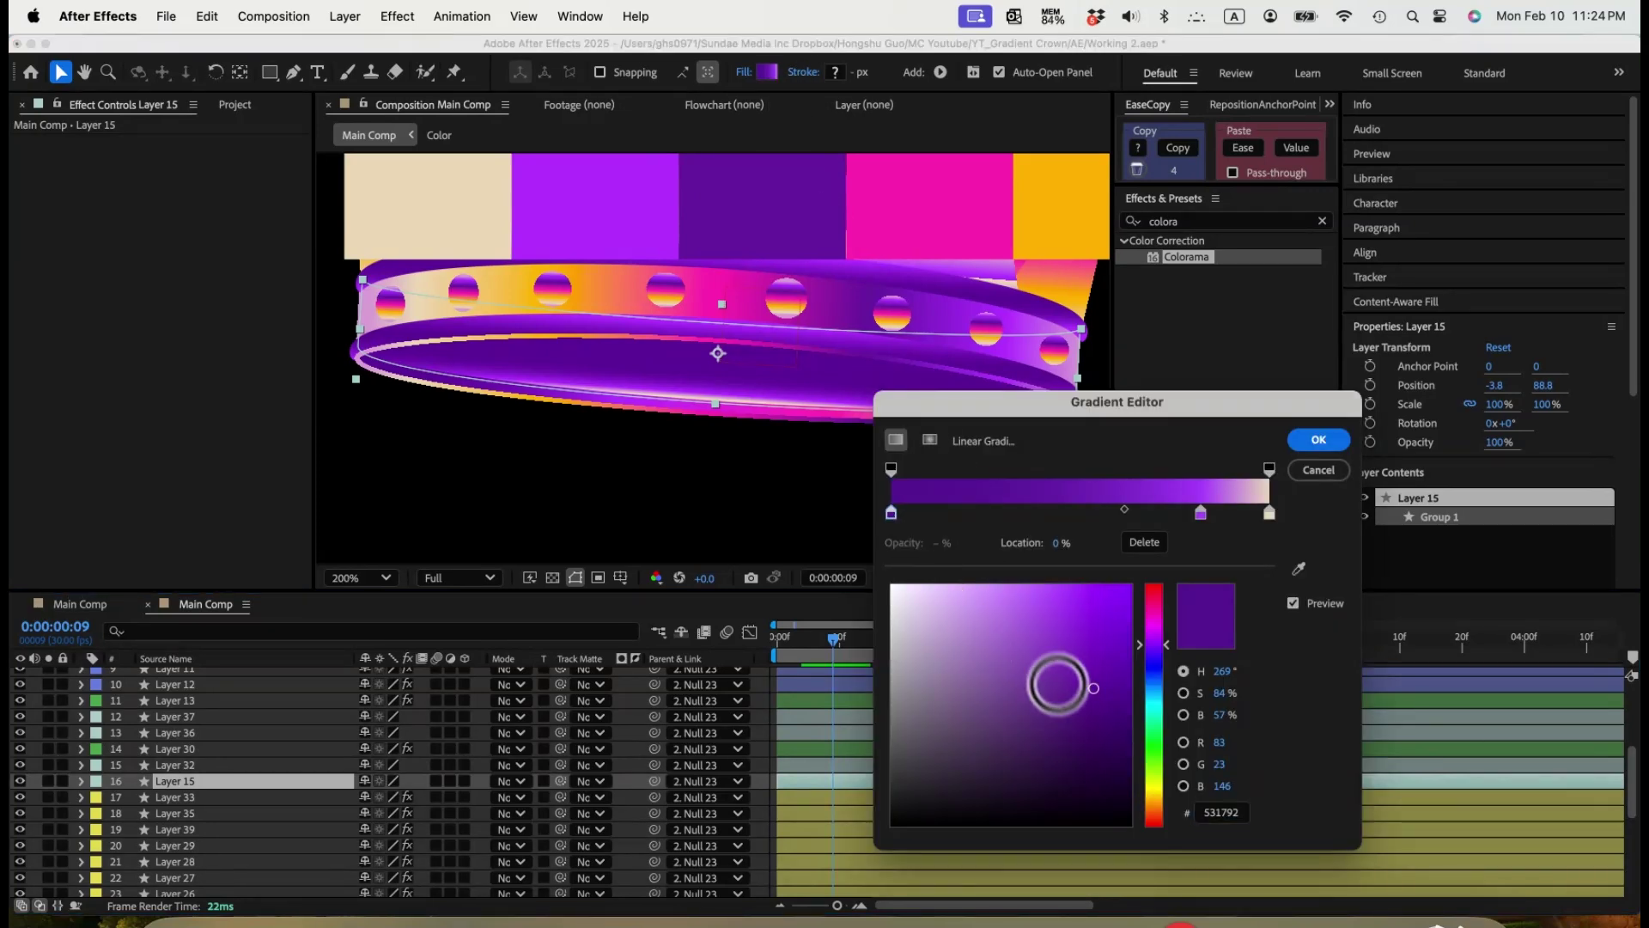
{"action": "left_click_drag", "start_coordinate": [1062, 685], "coordinate": [1153, 744]}
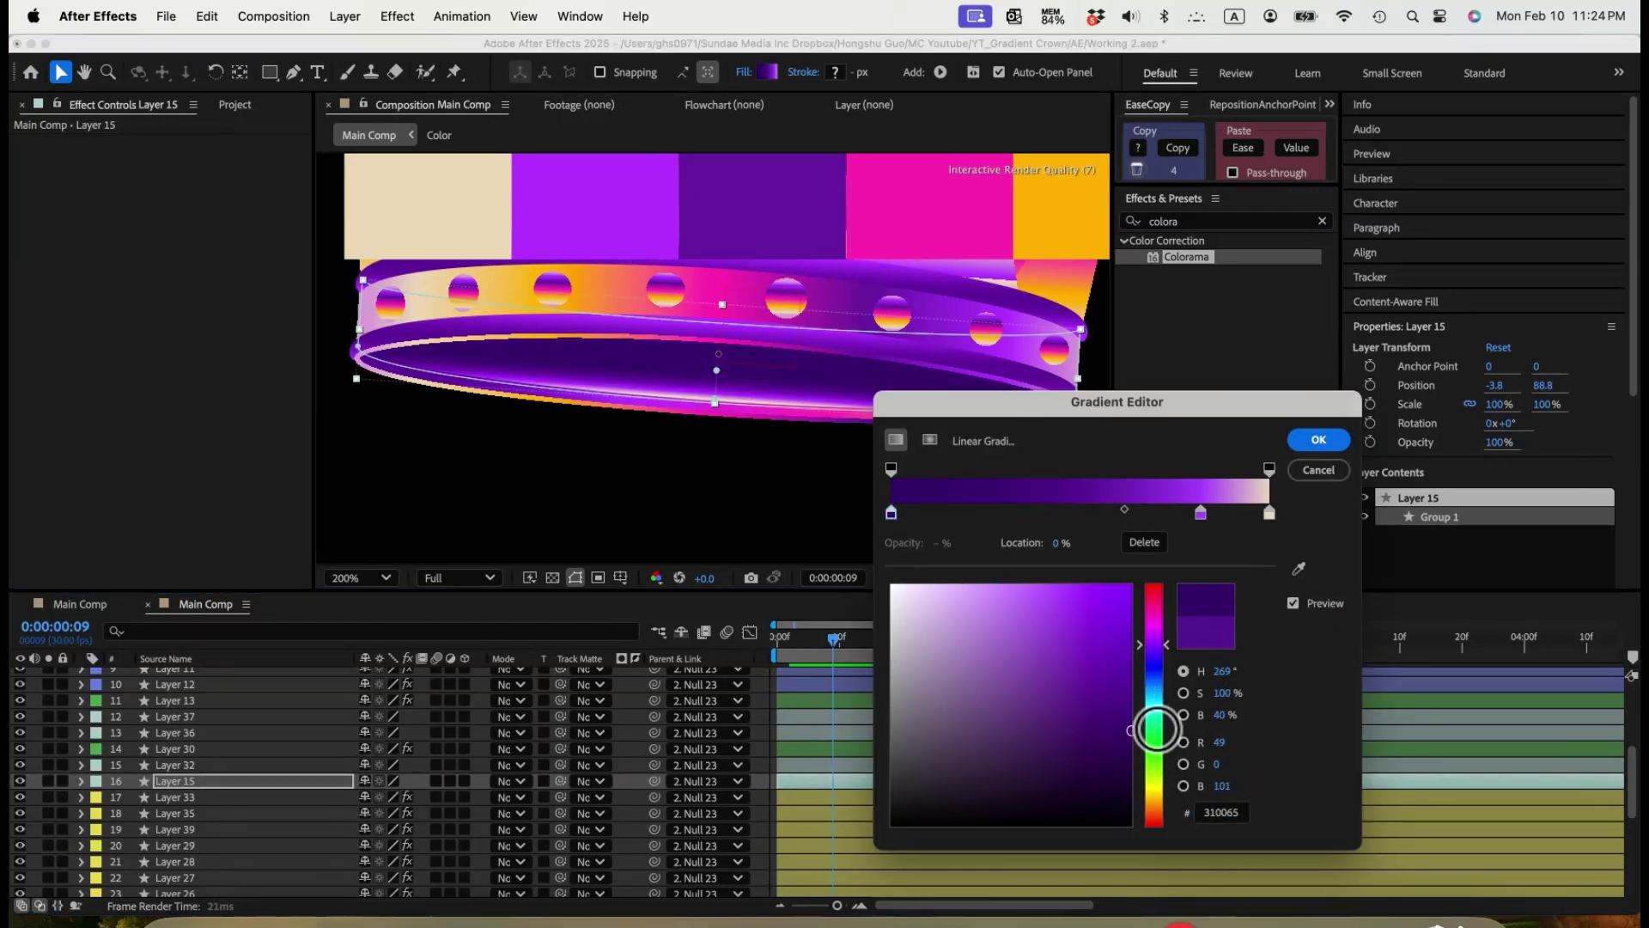
Shift Layer 15's bright purple stop slightly toward the dark end and set the midpoint between the two purple stops to 52.5%.
{"action": "left_click_drag", "start_coordinate": [1200, 513], "coordinate": [1176, 514]}
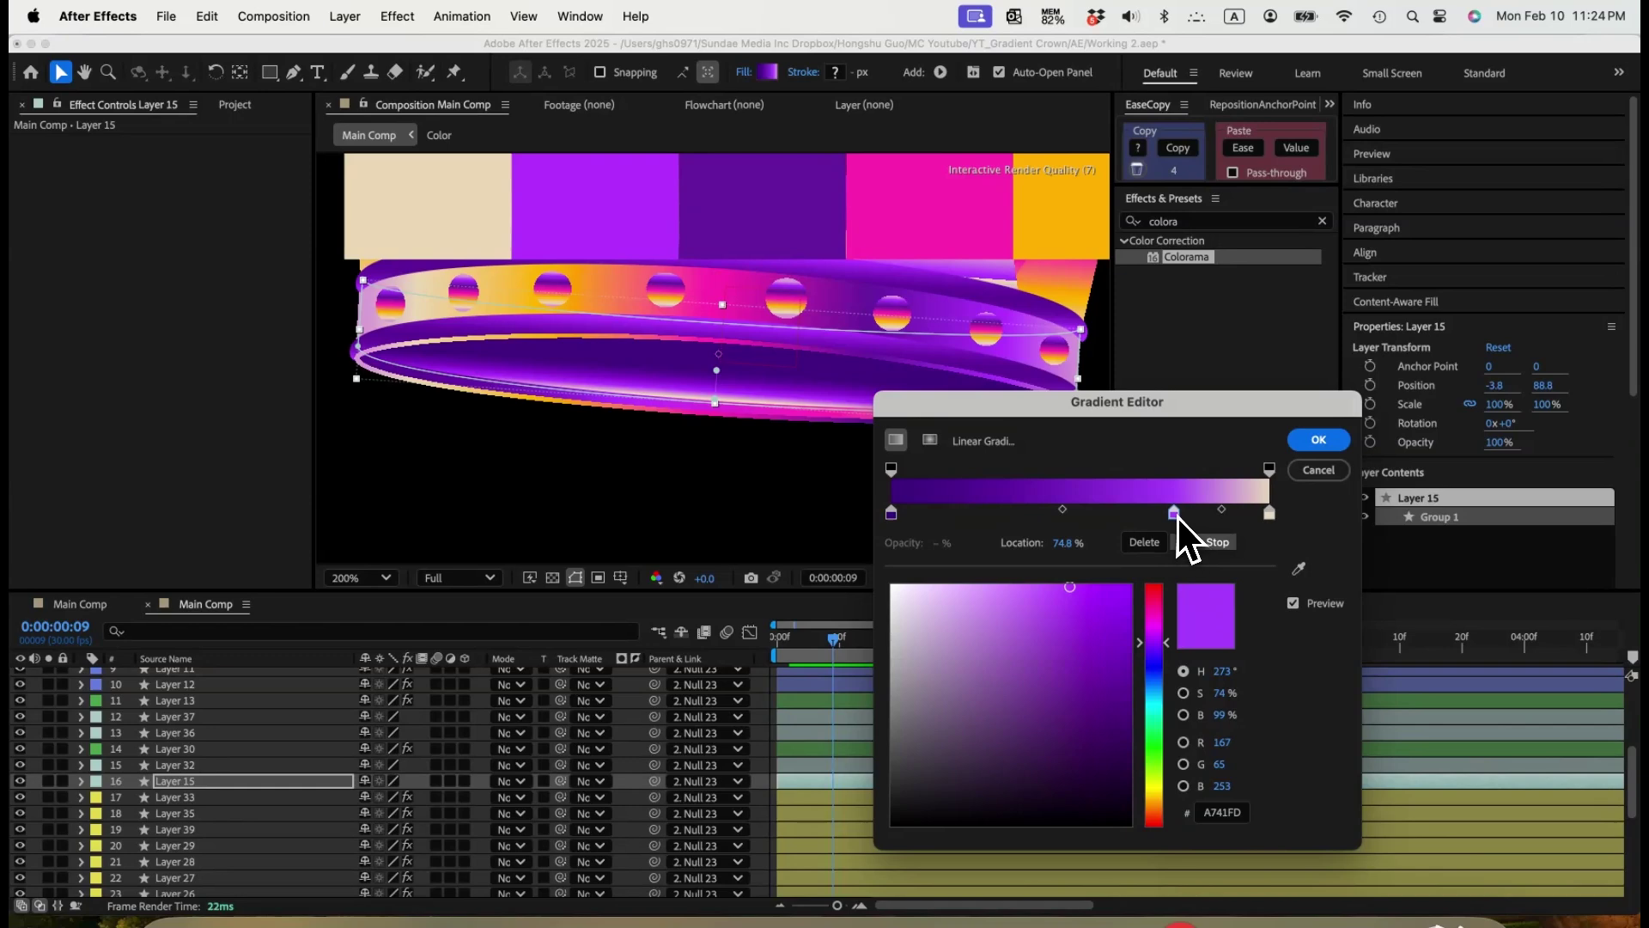
{"action": "left_click_drag", "start_coordinate": [1070, 509], "coordinate": [1048, 512]}
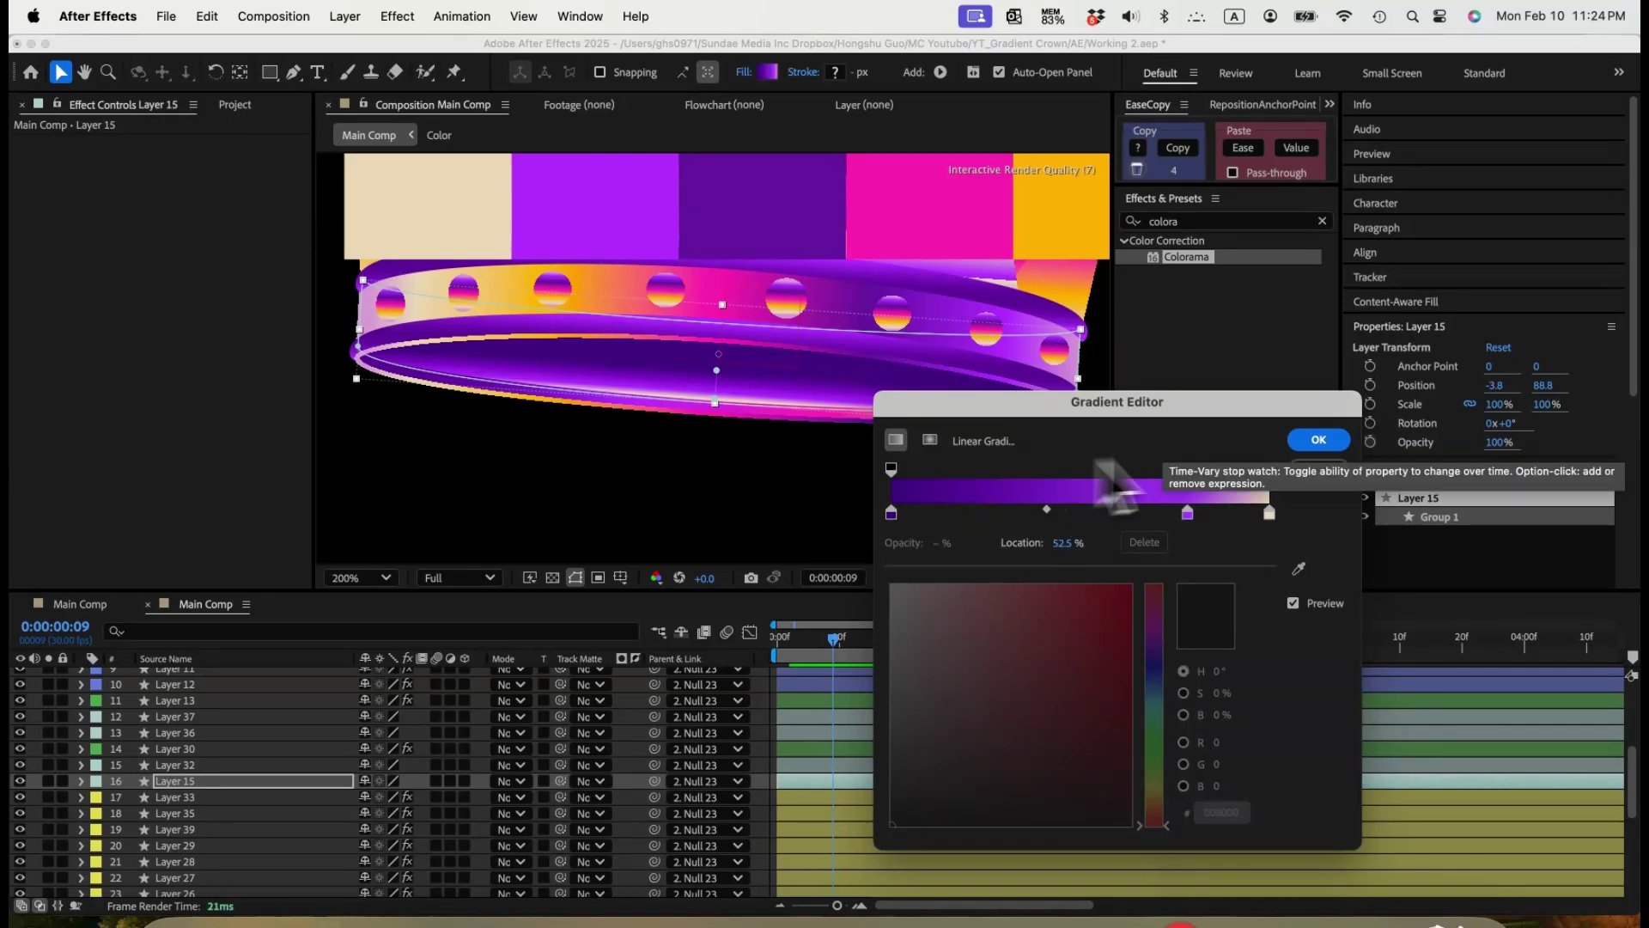
{"action": "left_click", "coordinate": [1312, 442]}
{"action": "left_click", "coordinate": [847, 749]}
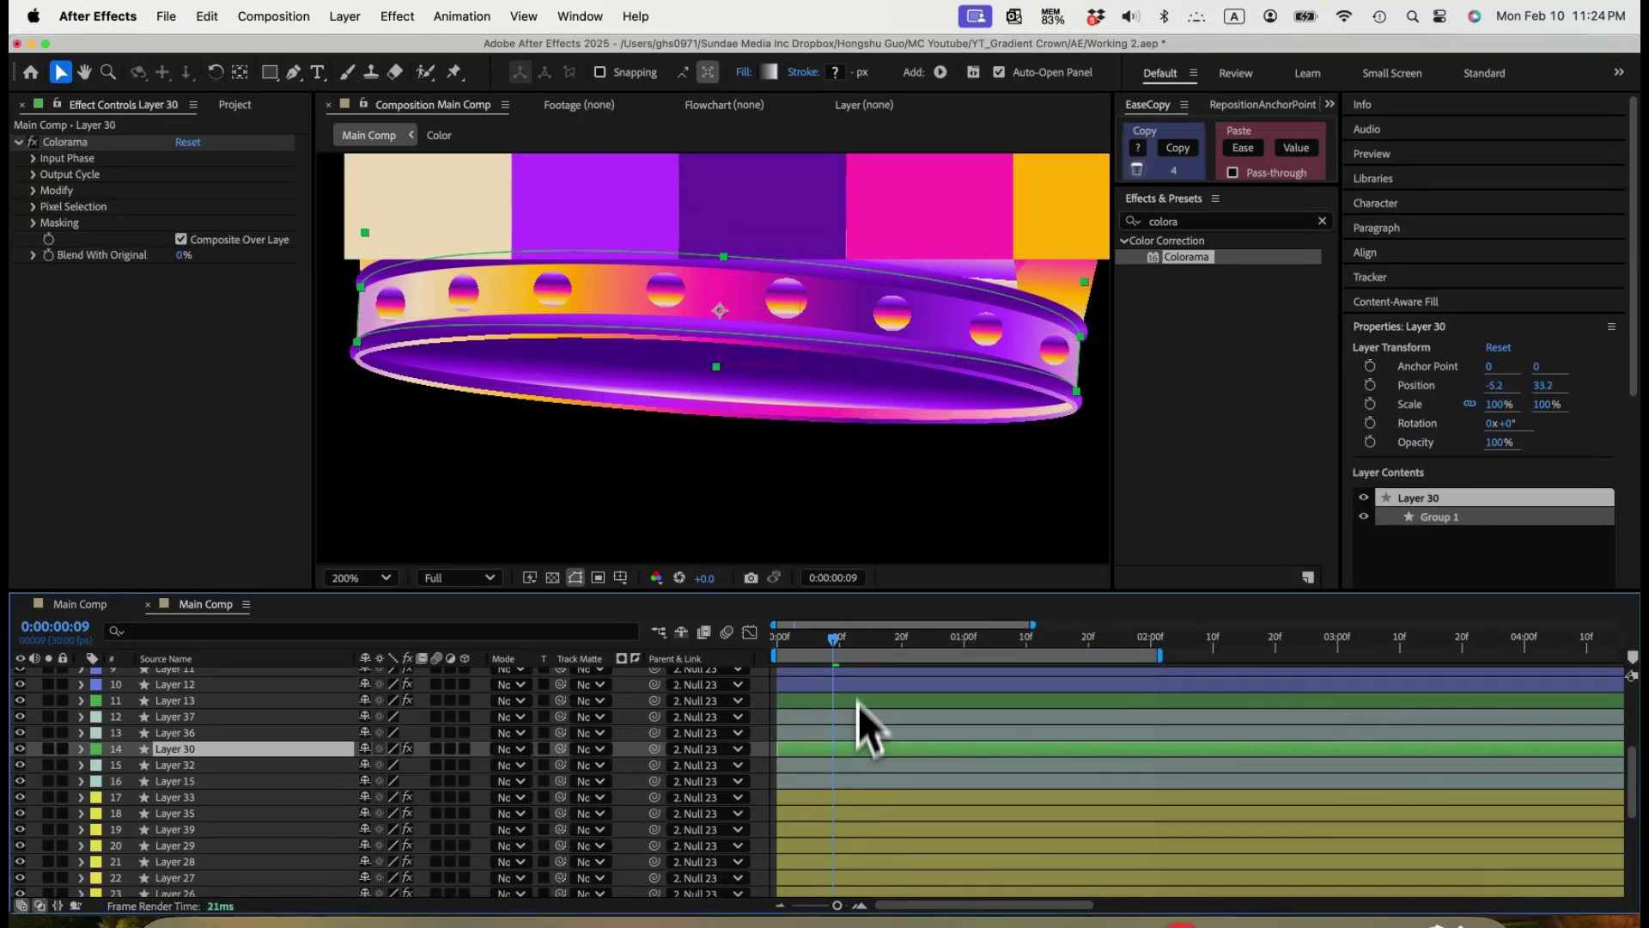
Hide the Color palette layer and preview the whole crown animation from the first frame.
{"action": "scroll", "coordinate": [184, 791], "scroll_direction": "up", "scroll_amount": 5}
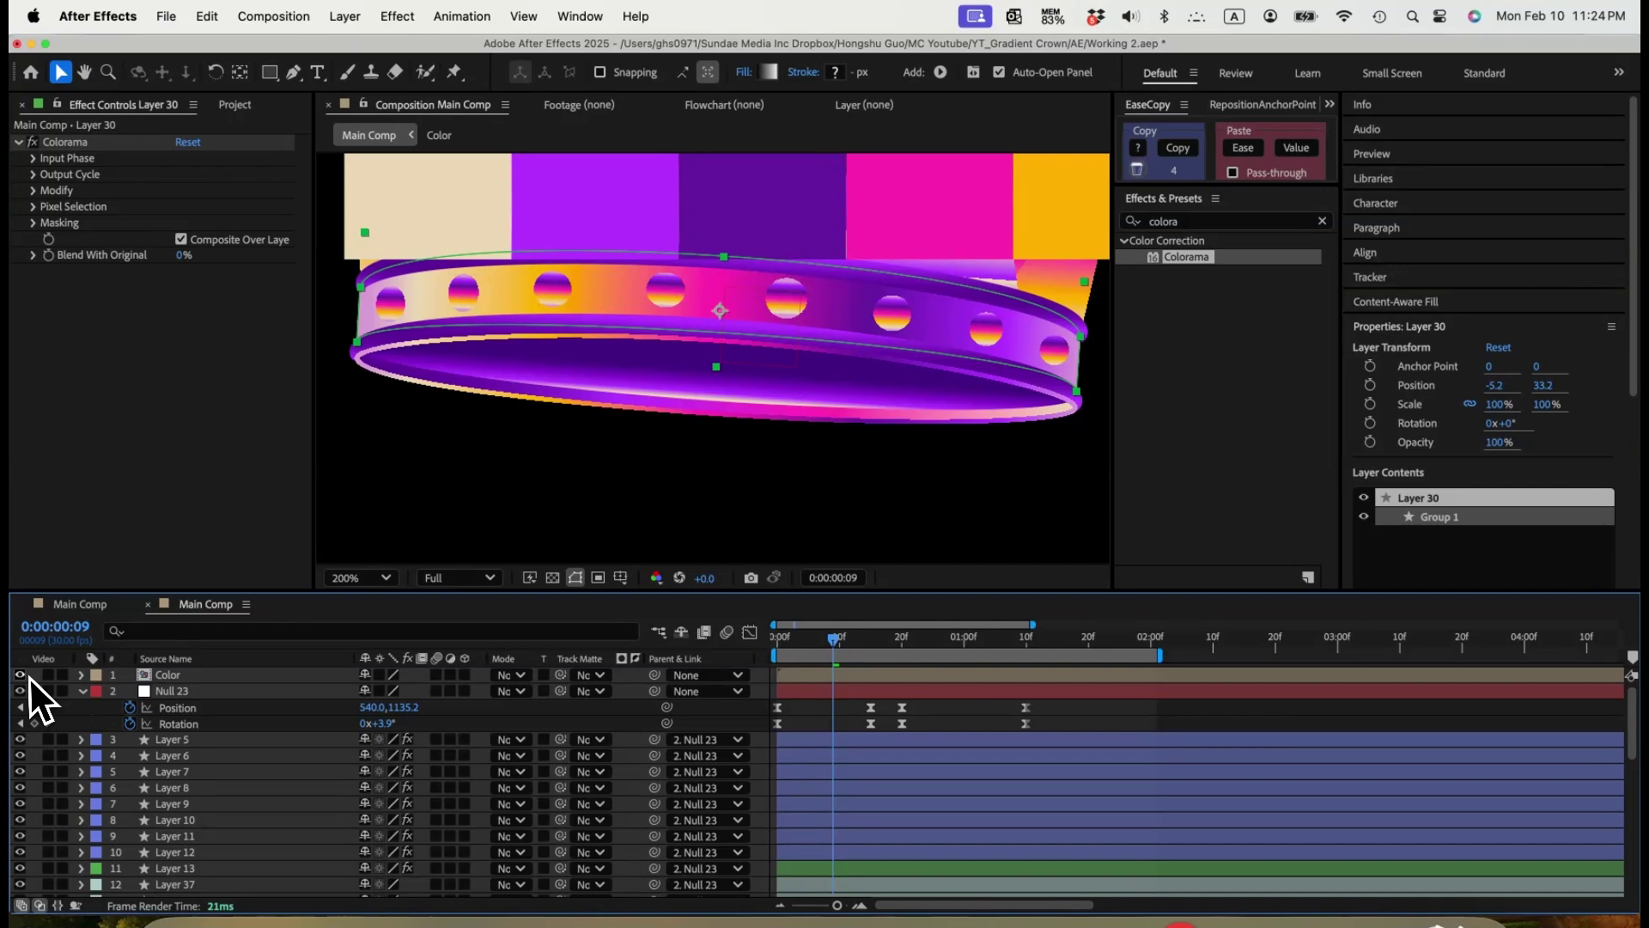
{"action": "left_click", "coordinate": [27, 676]}
{"action": "key", "text": "super+minus"}
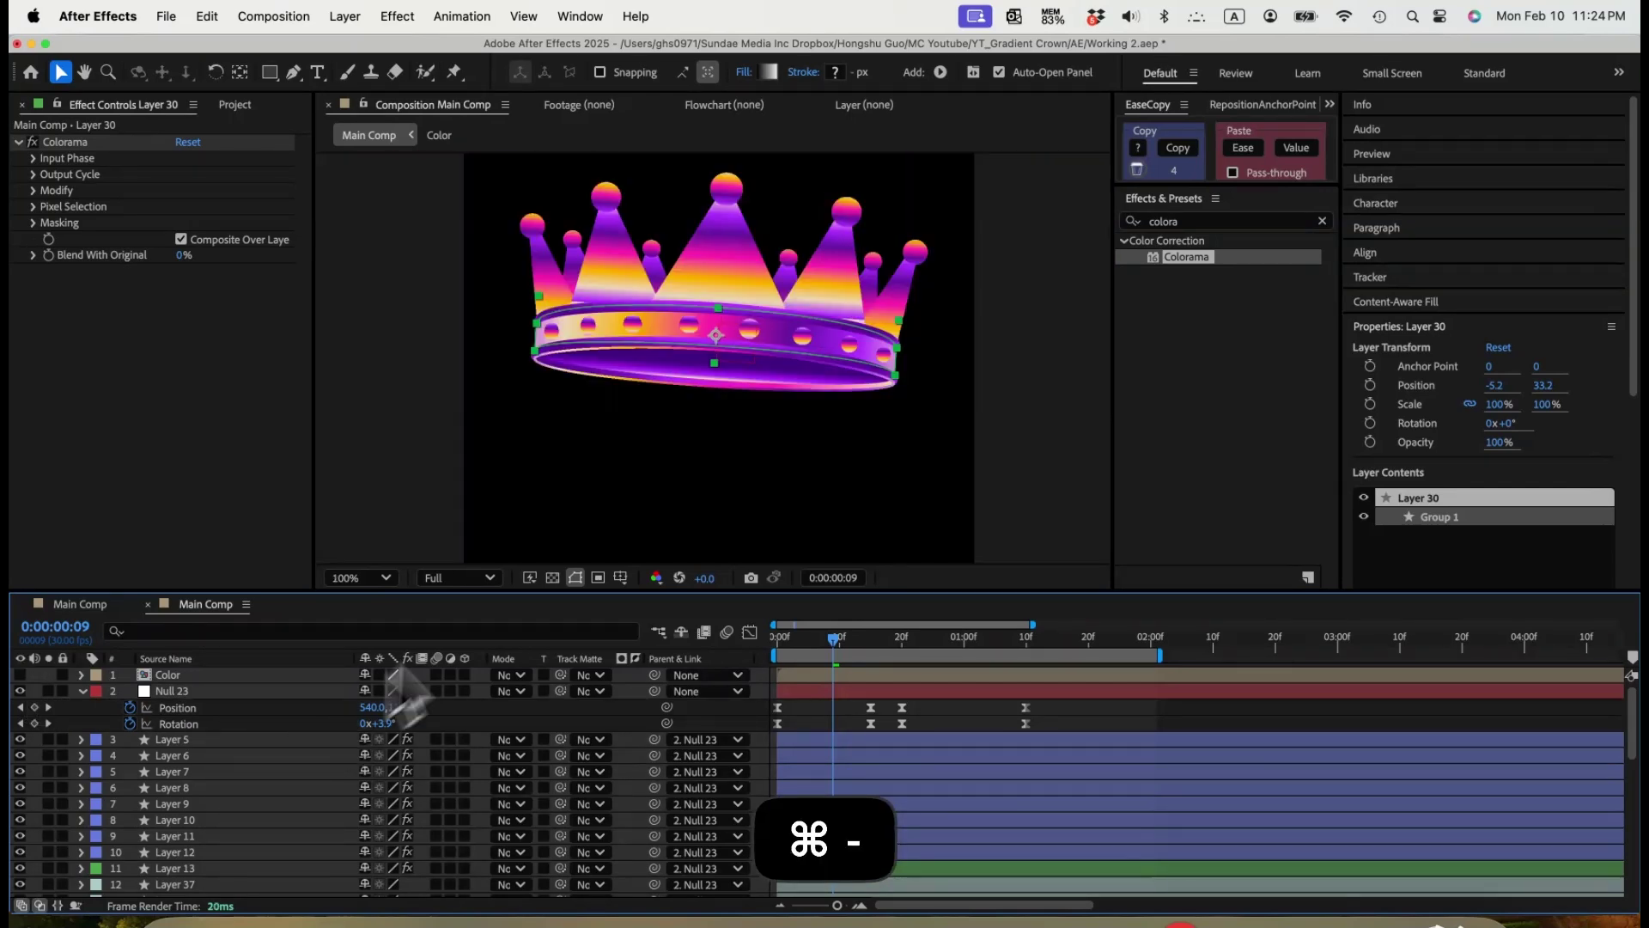
{"action": "left_click", "coordinate": [852, 437]}
{"action": "key", "text": "space"}
{"action": "left_click_drag", "start_coordinate": [962, 383], "coordinate": [952, 426]}
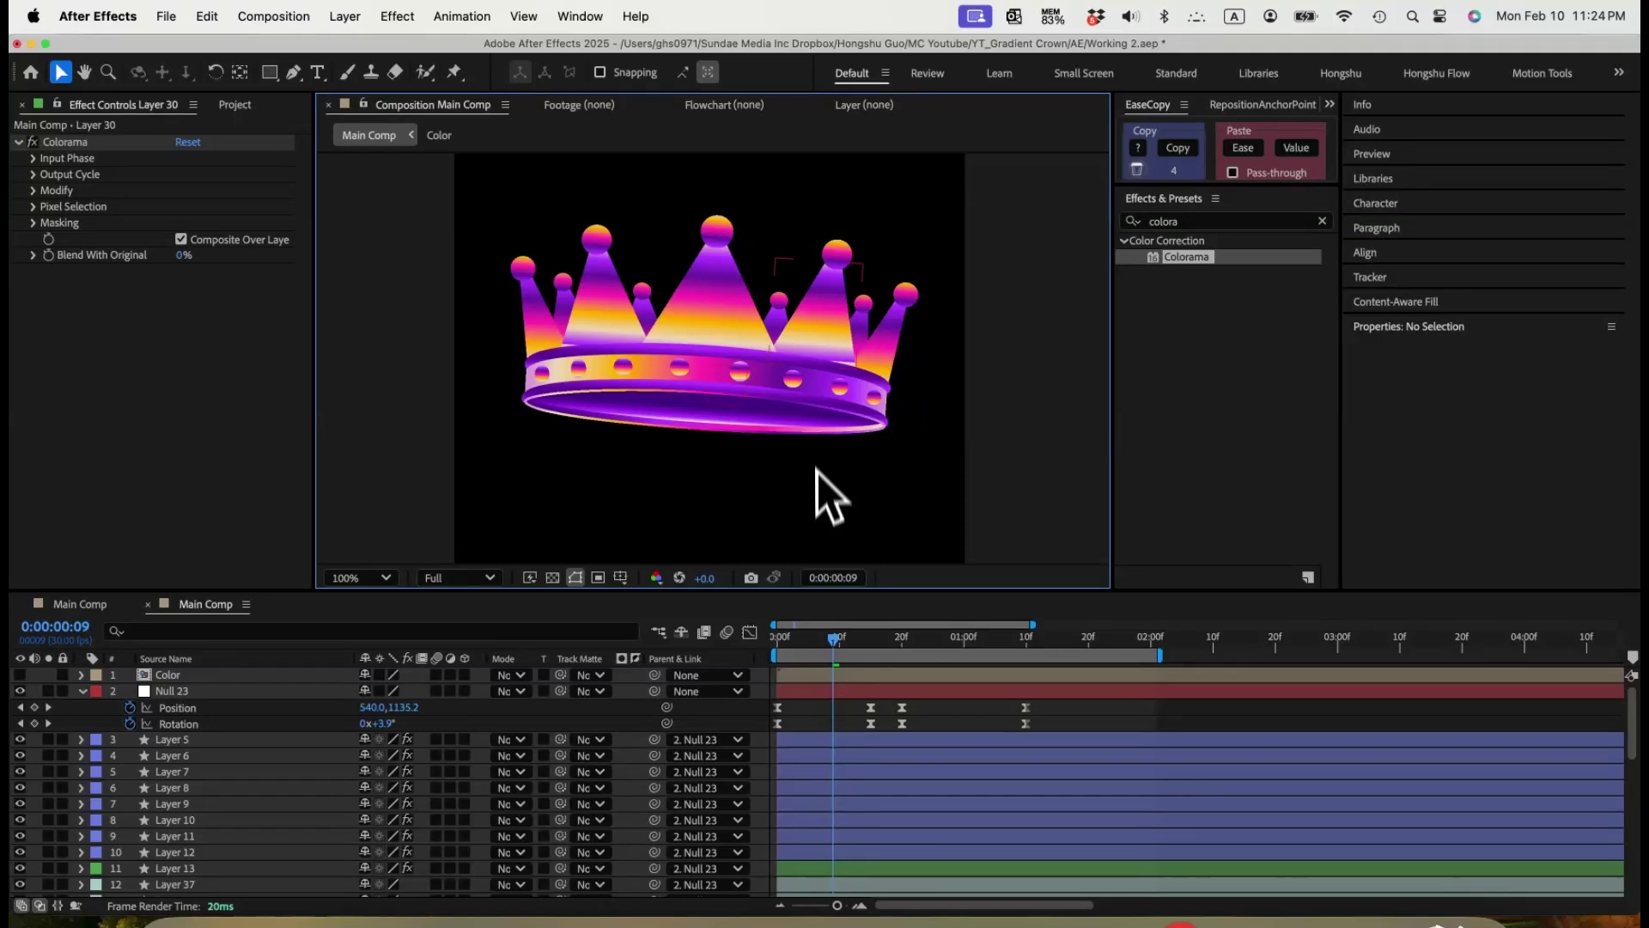
{"action": "key", "text": "super+minus"}
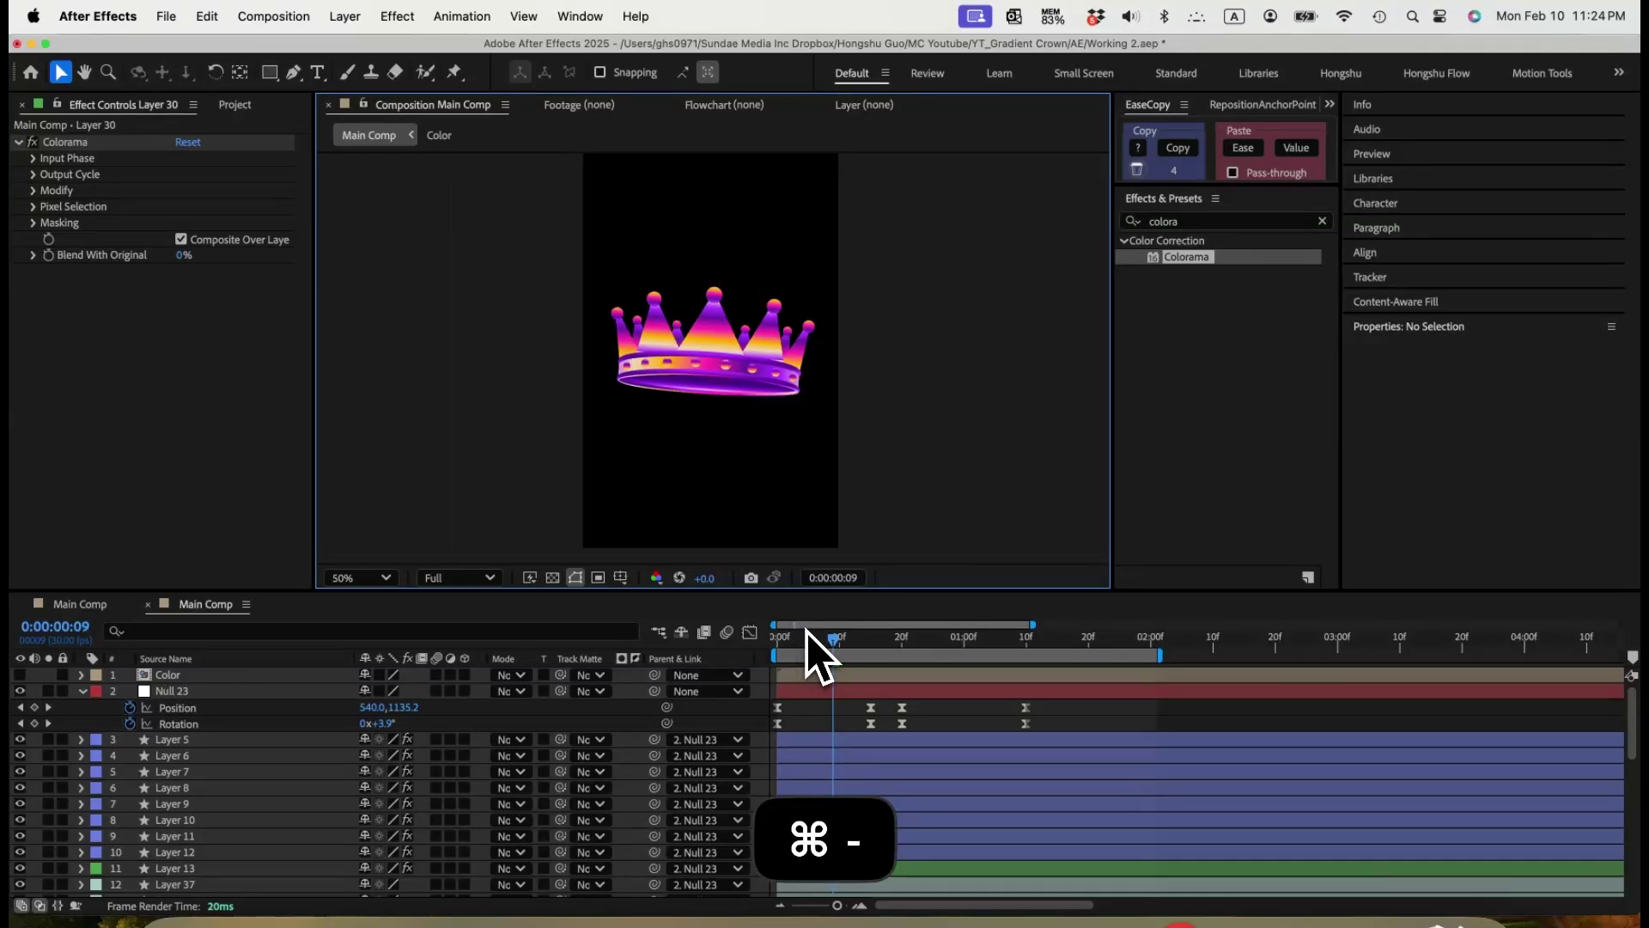
{"action": "left_click_drag", "start_coordinate": [811, 641], "coordinate": [764, 657]}
{"action": "key", "text": "space"}
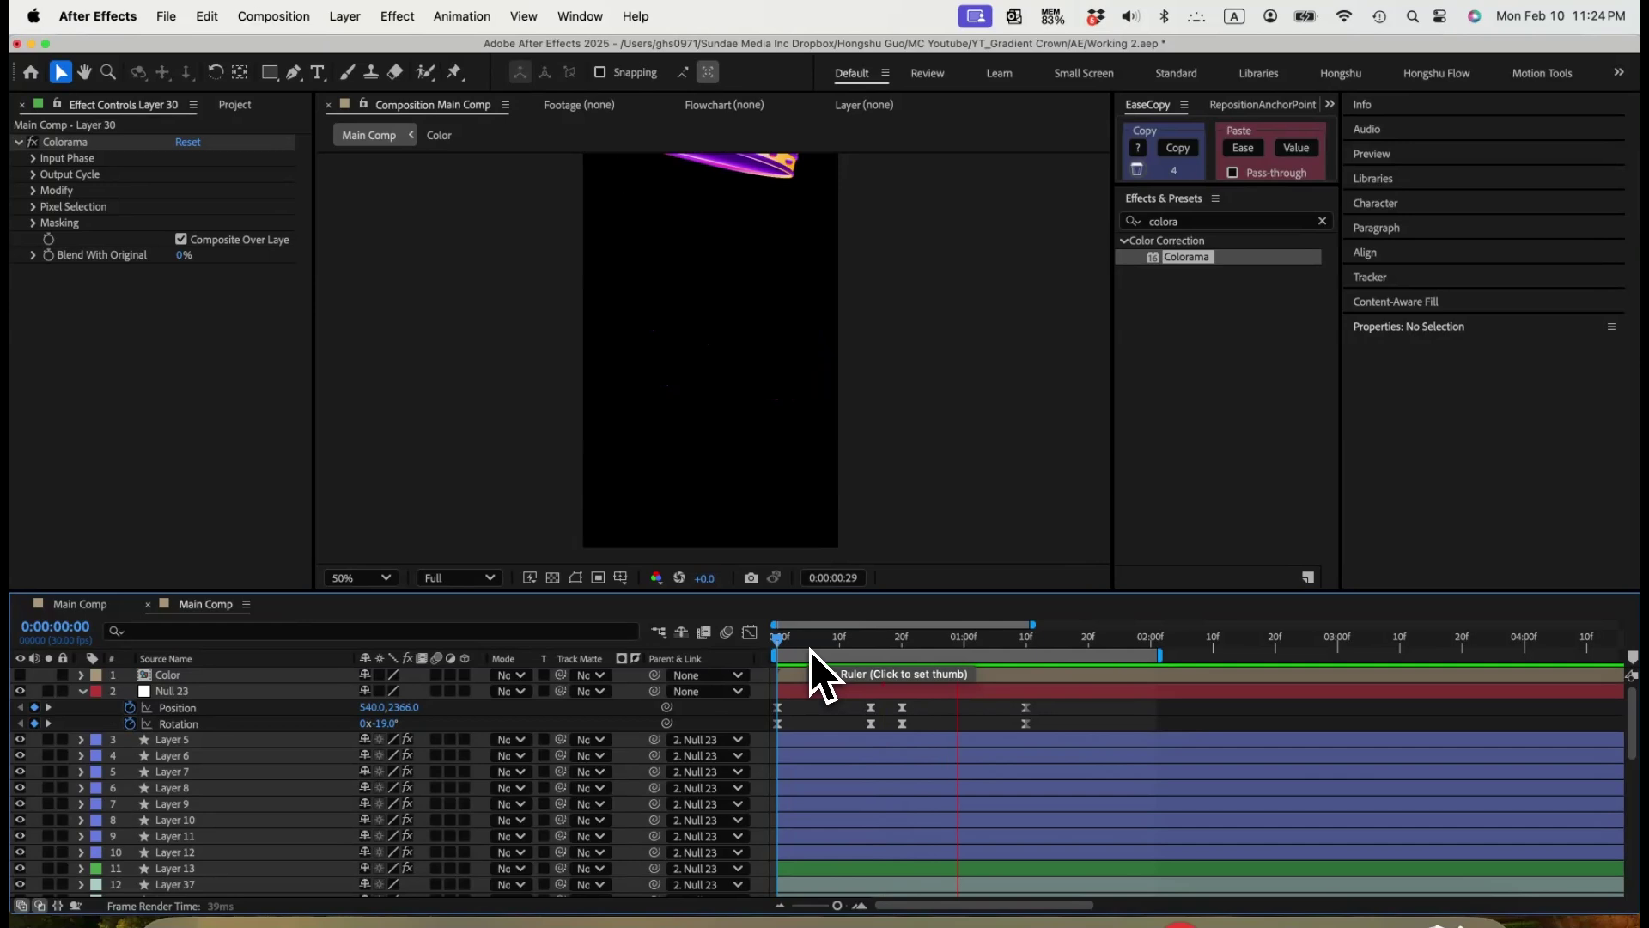
{"action": "left_click_drag", "start_coordinate": [800, 645], "coordinate": [876, 646]}
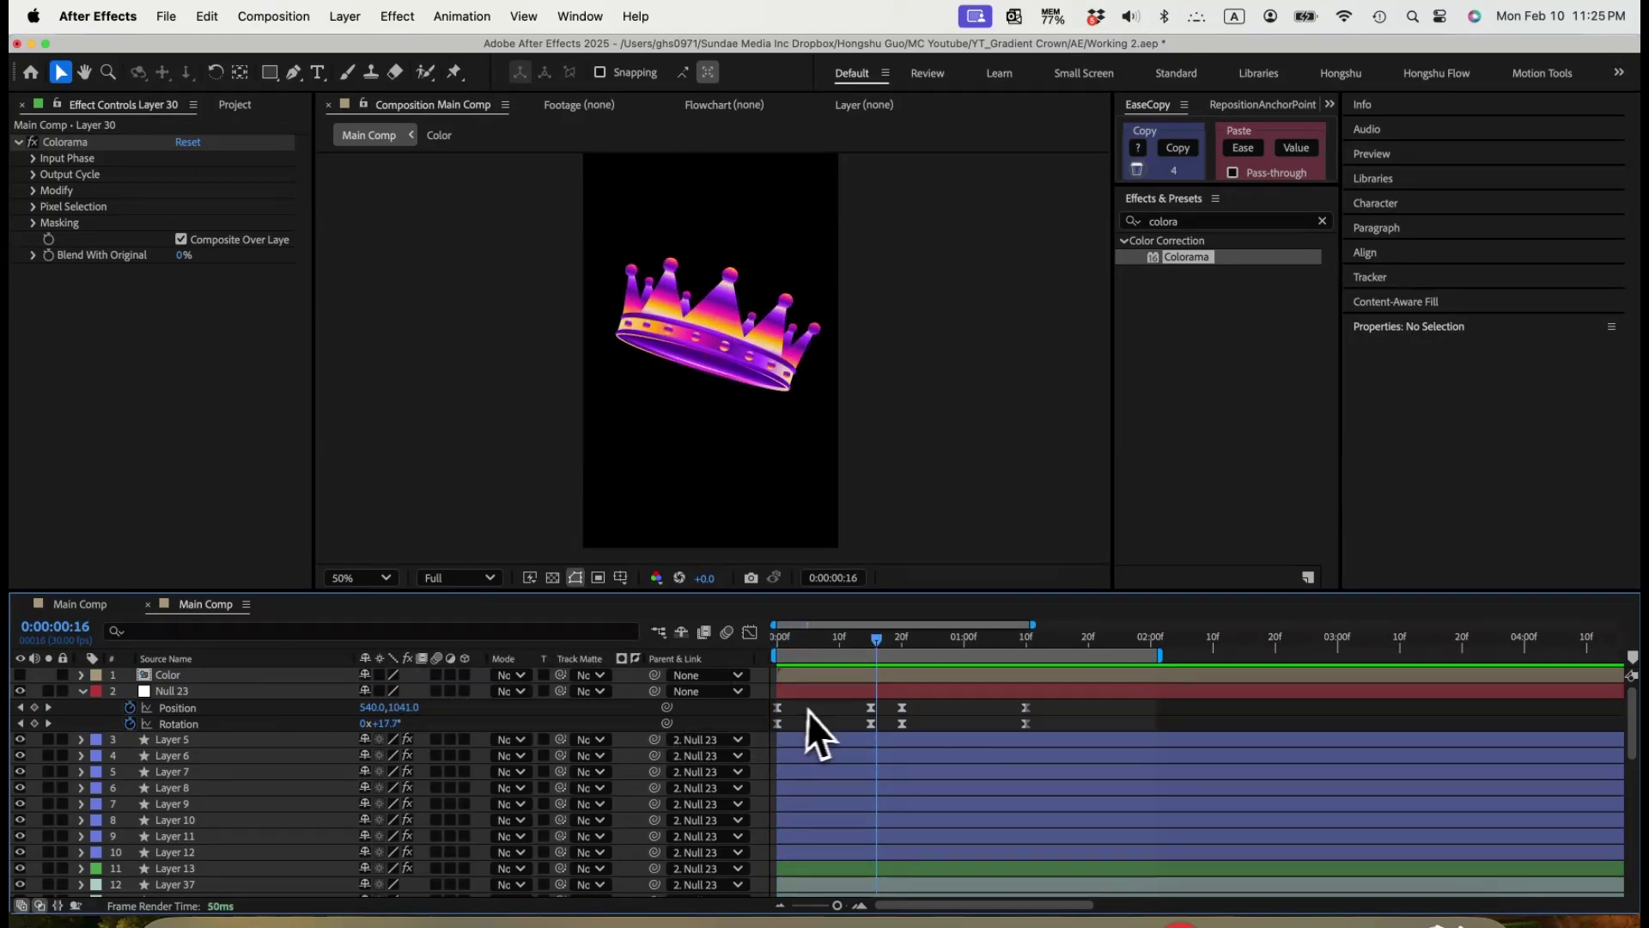
Open the Texture01 footage from the project's Render folder and play it to examine the halftone texture.
{"action": "left_click", "coordinate": [237, 105]}
{"action": "left_click", "coordinate": [94, 346]}
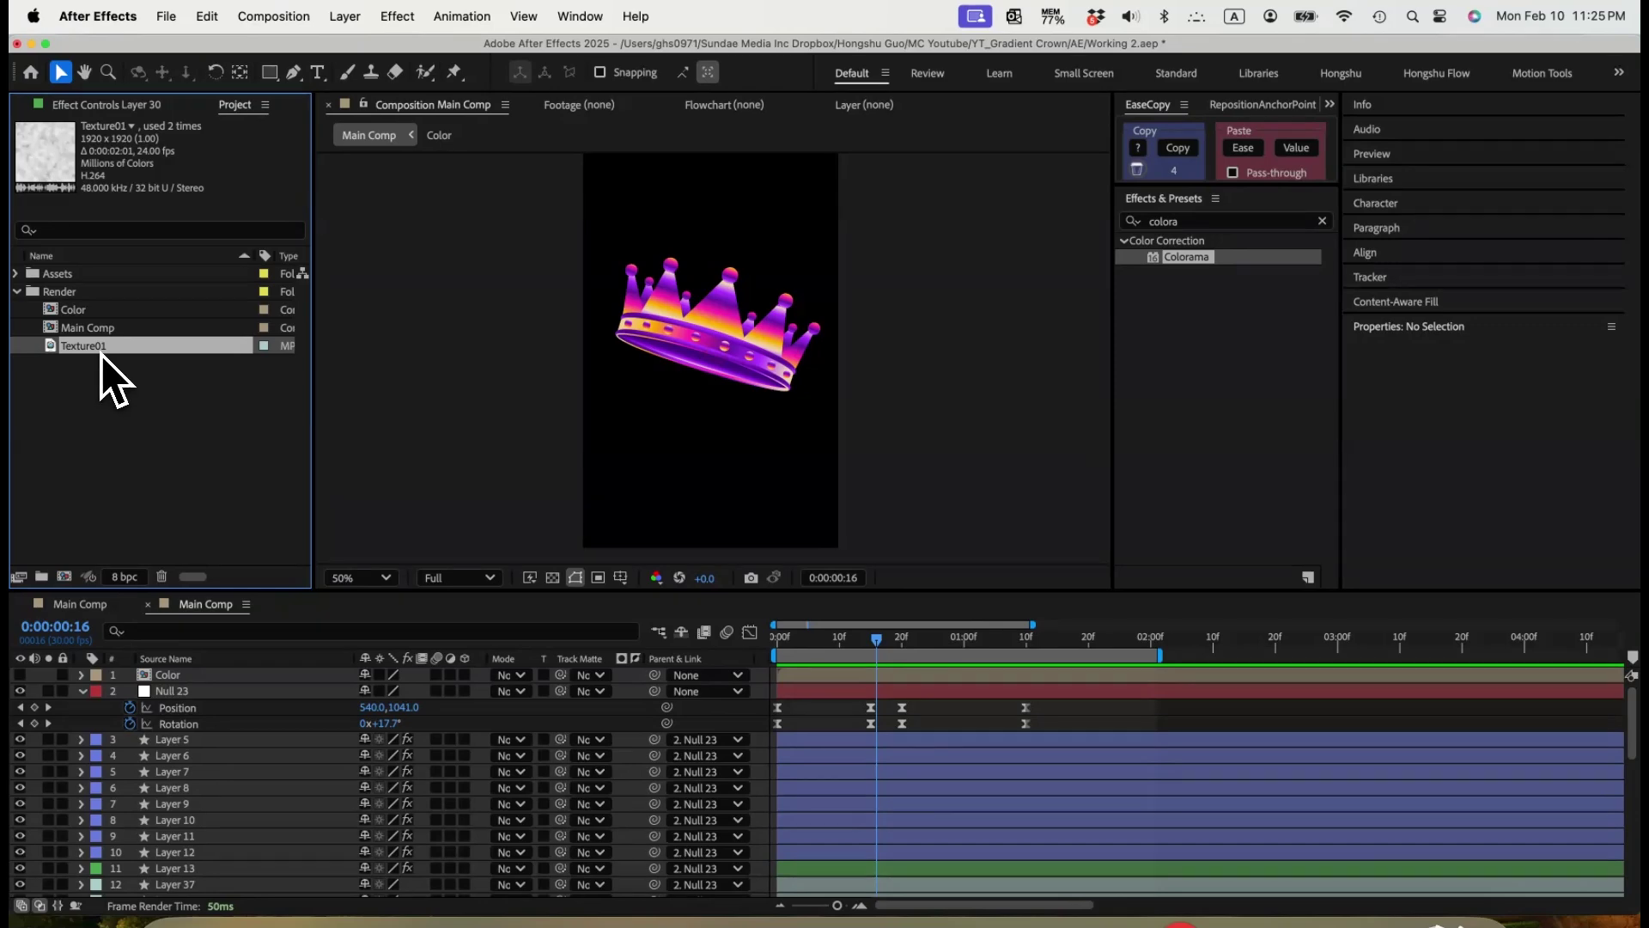
{"action": "double_click", "coordinate": [102, 352]}
{"action": "key", "text": "space"}
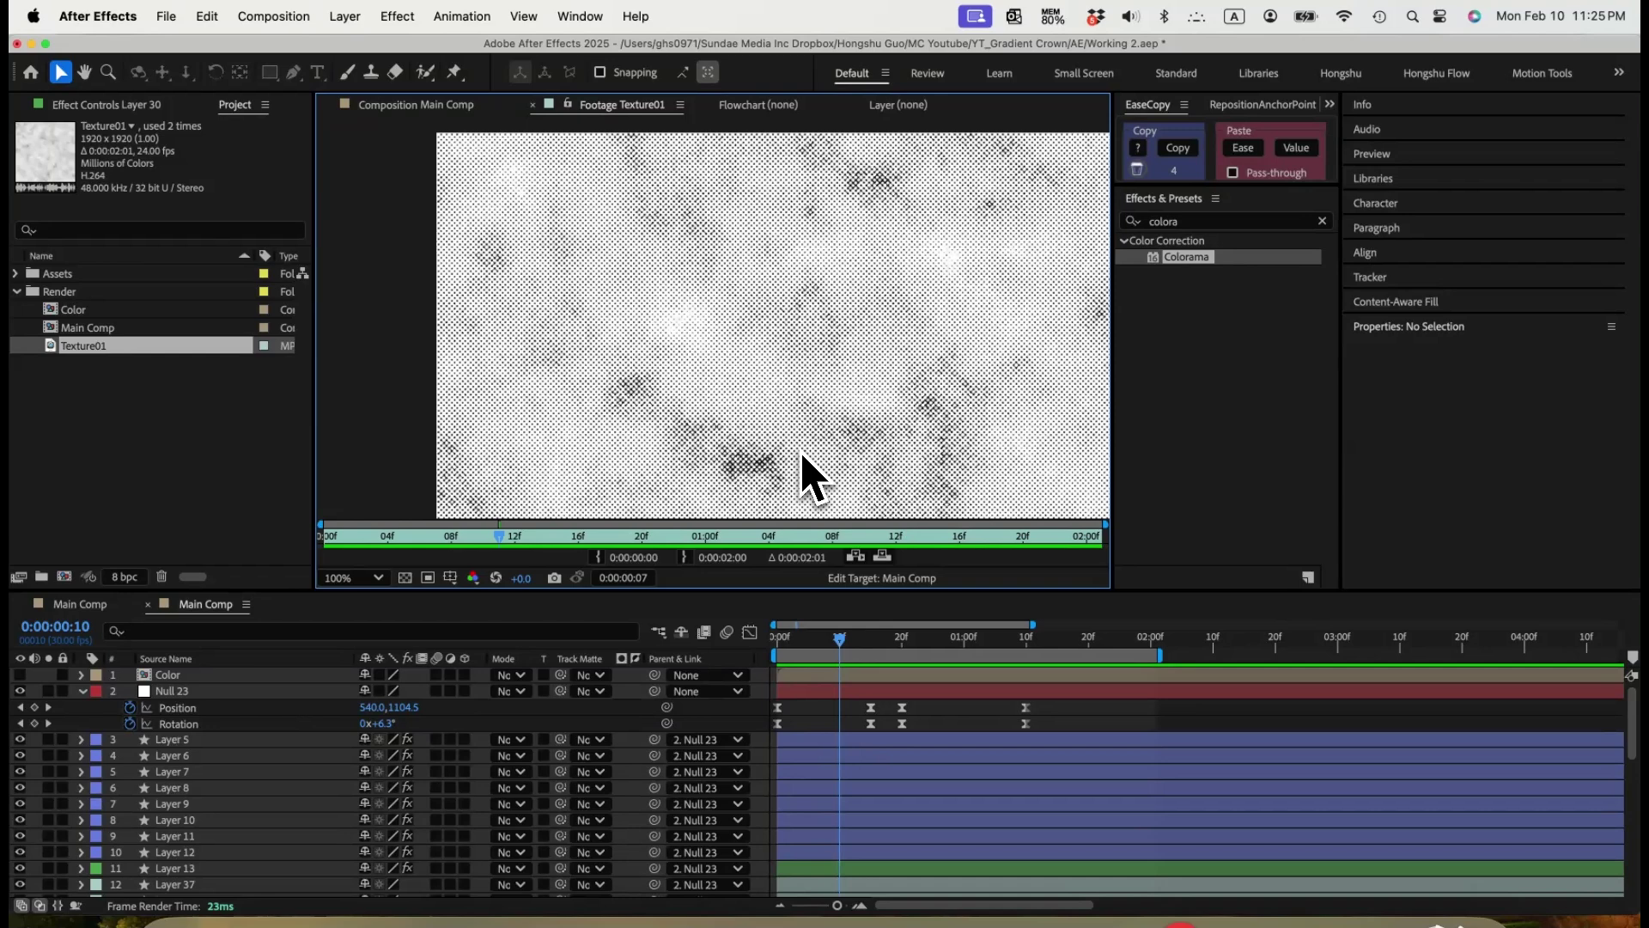
{"action": "key", "text": "space"}
Add Texture01 as the topmost layer of Main Comp and preserve underlying transparency so it shows only on the crown.
{"action": "left_click", "coordinate": [120, 394]}
{"action": "left_click", "coordinate": [93, 351]}
{"action": "left_click_drag", "start_coordinate": [120, 346], "coordinate": [159, 675]}
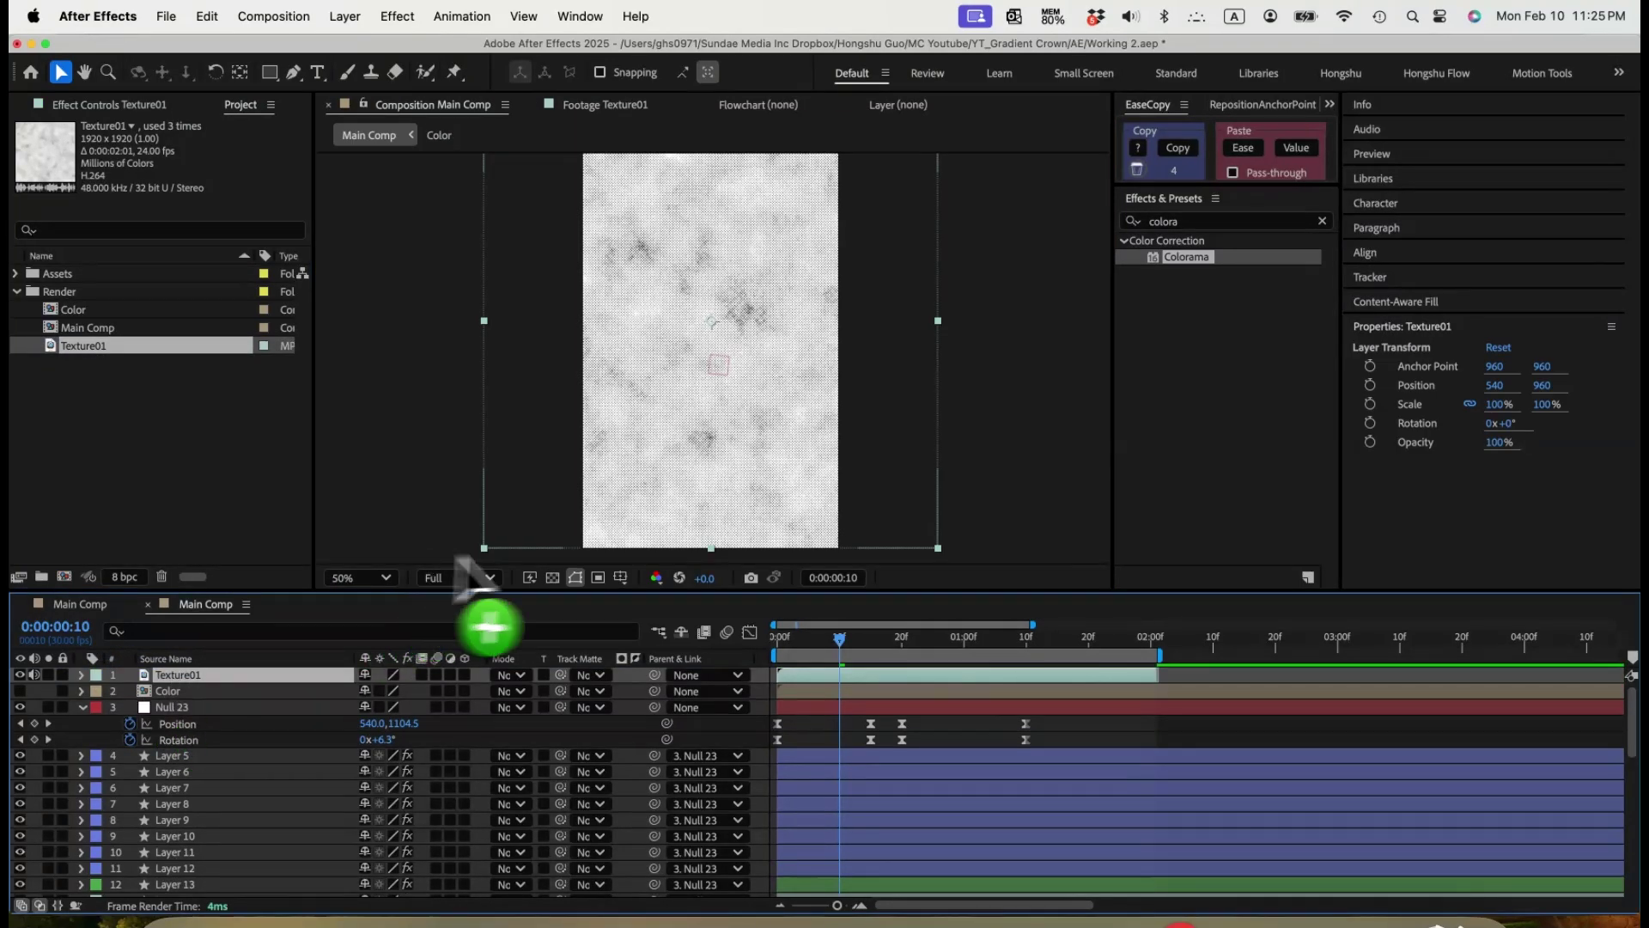
{"action": "left_click_drag", "start_coordinate": [850, 312], "coordinate": [778, 430]}
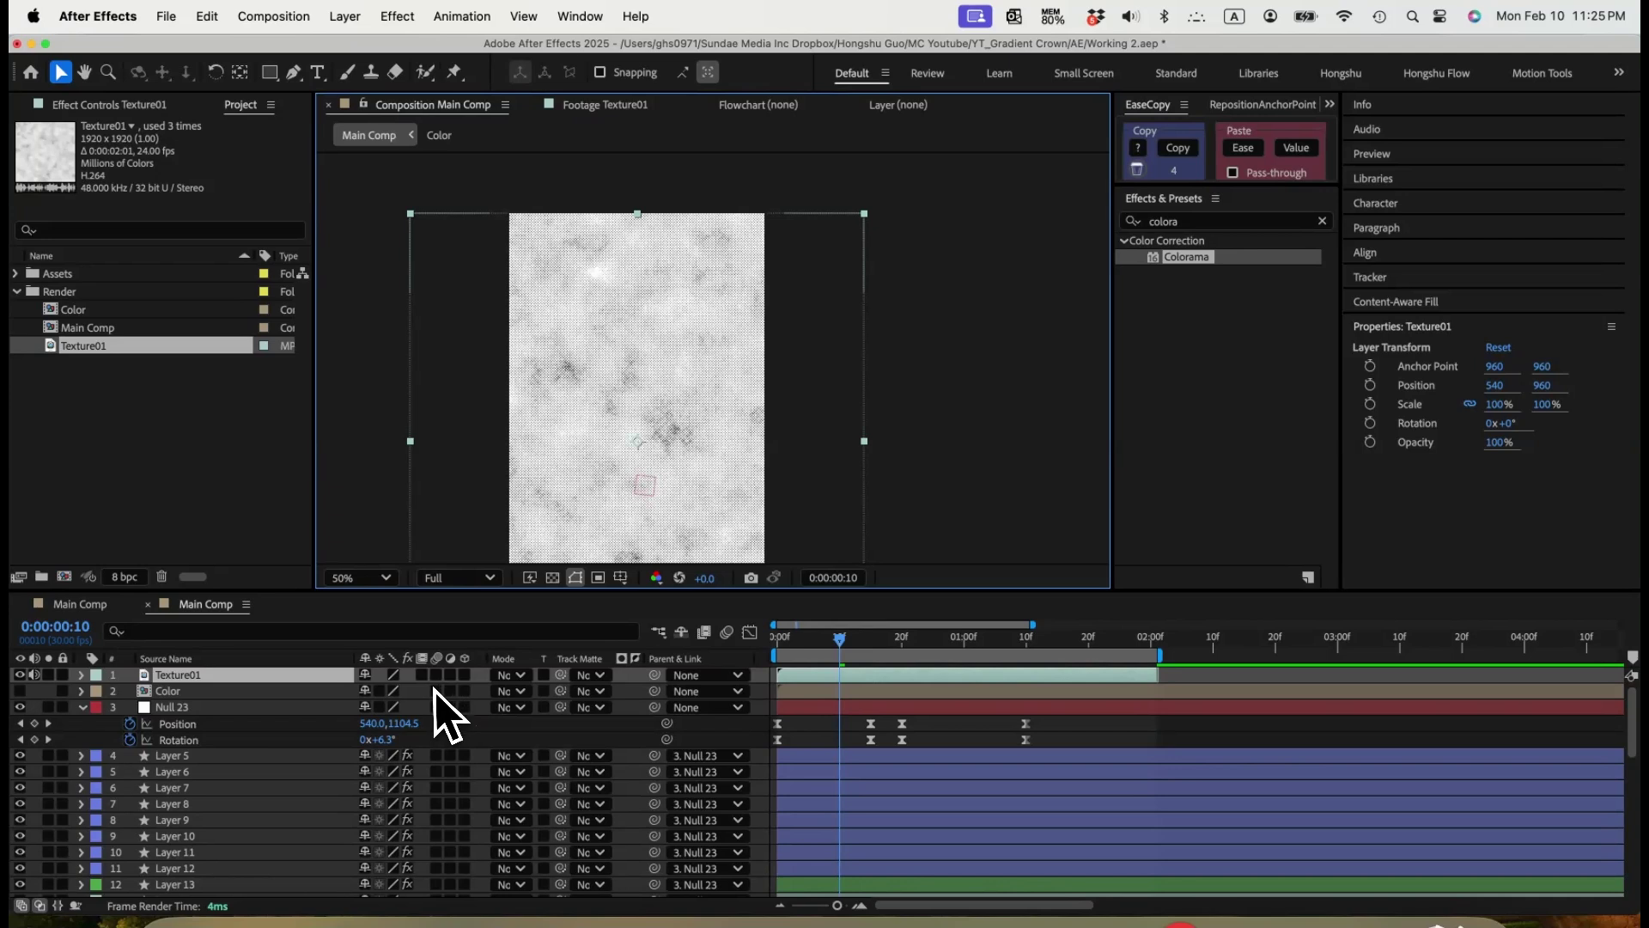
{"action": "left_click", "coordinate": [545, 676]}
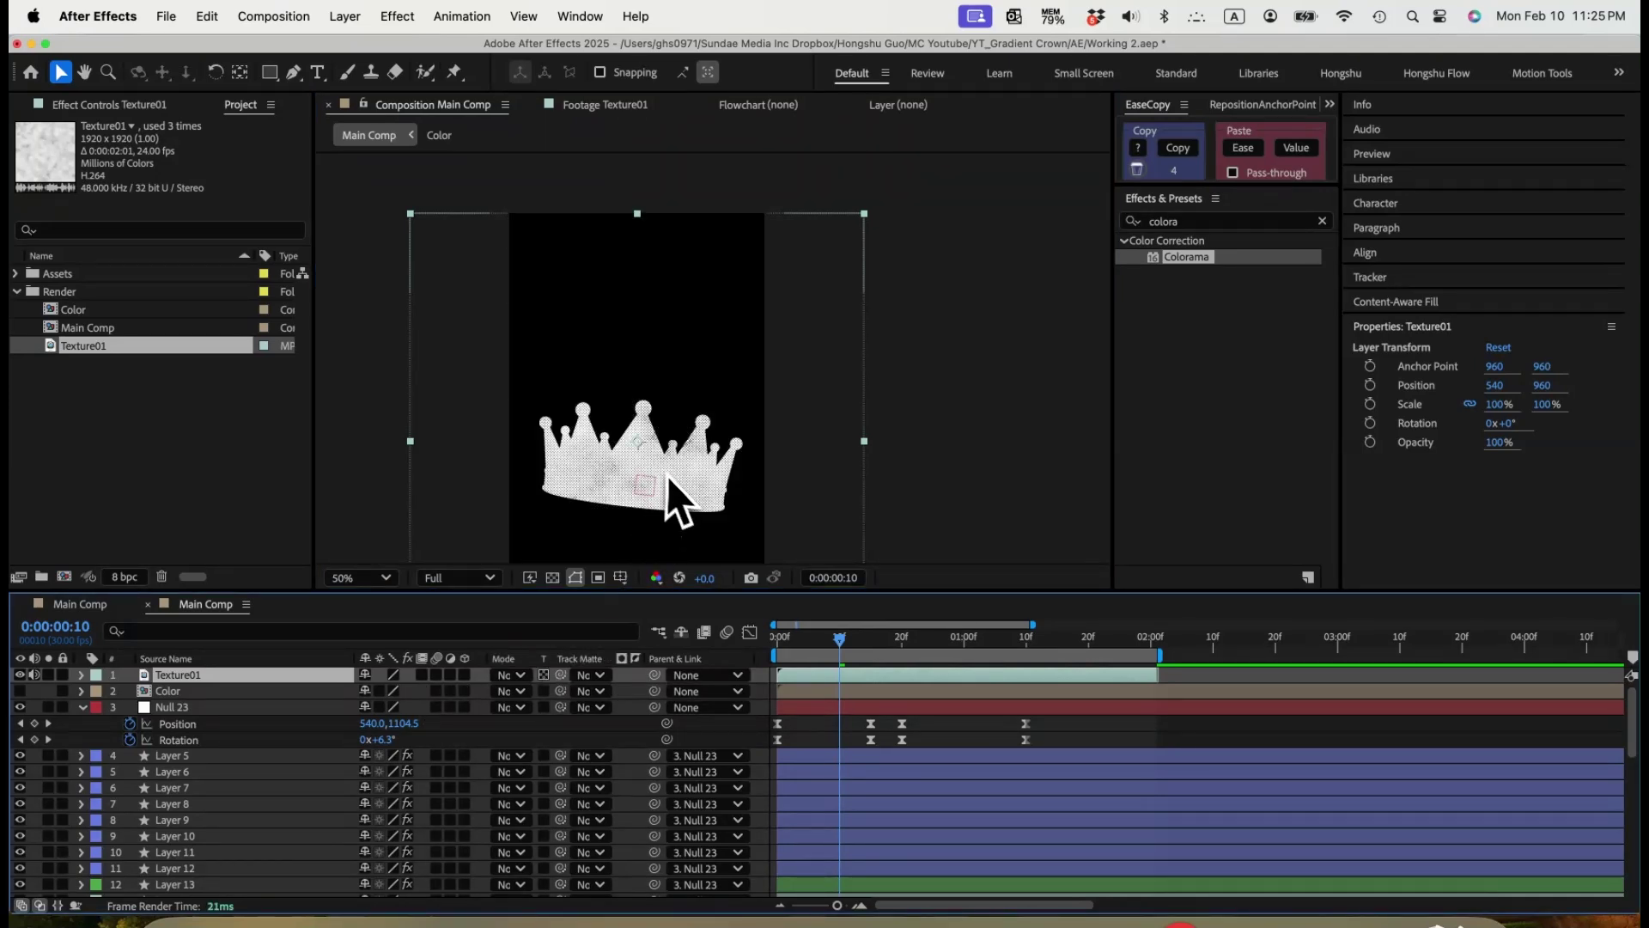
{"action": "key", "text": "super+equal"}
{"action": "left_click_drag", "start_coordinate": [653, 481], "coordinate": [729, 348]}
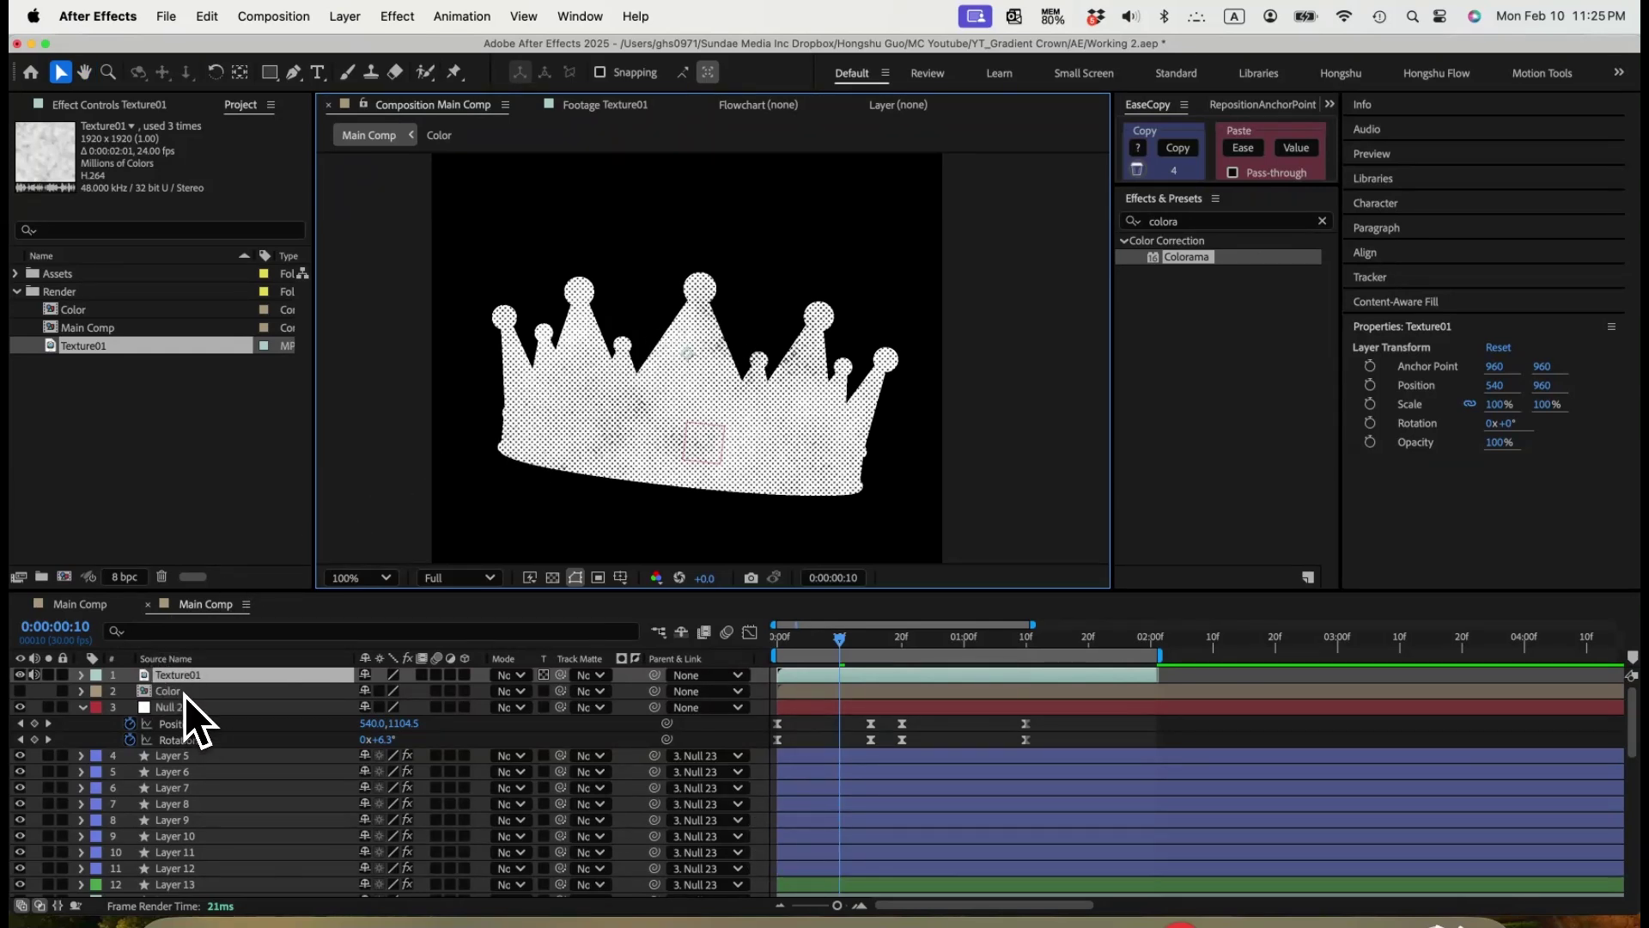
Apply the Invert effect and the Tint effect to the Texture01 layer.
{"action": "key", "text": "super+f"}
{"action": "type", "text": "inver"}
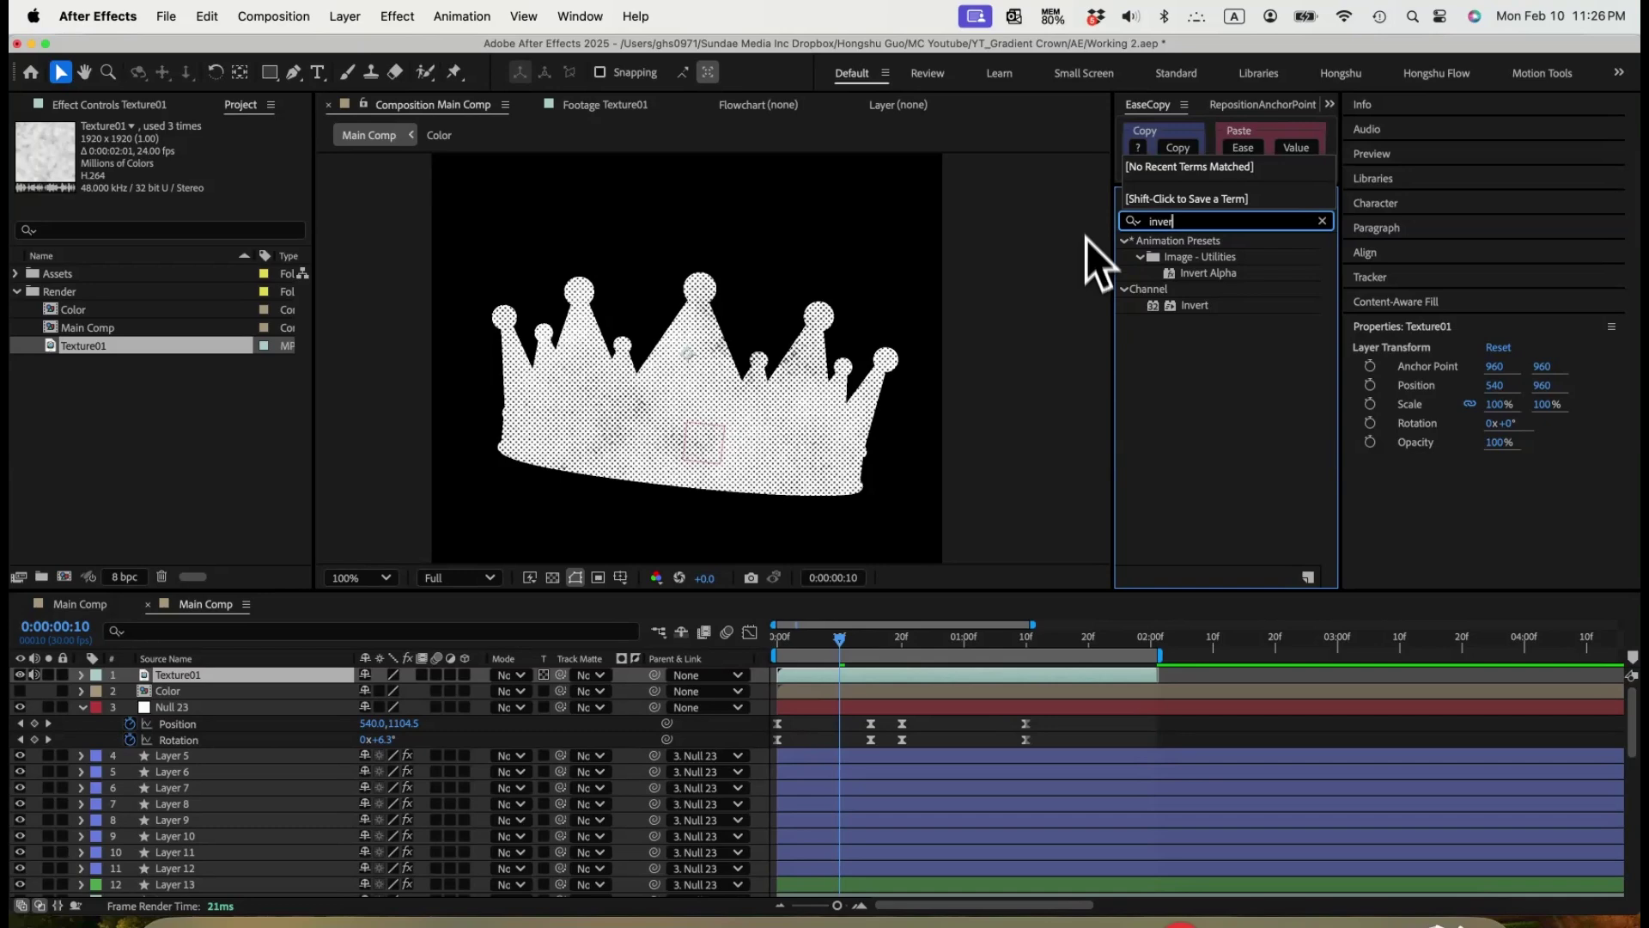
{"action": "double_click", "coordinate": [1198, 307]}
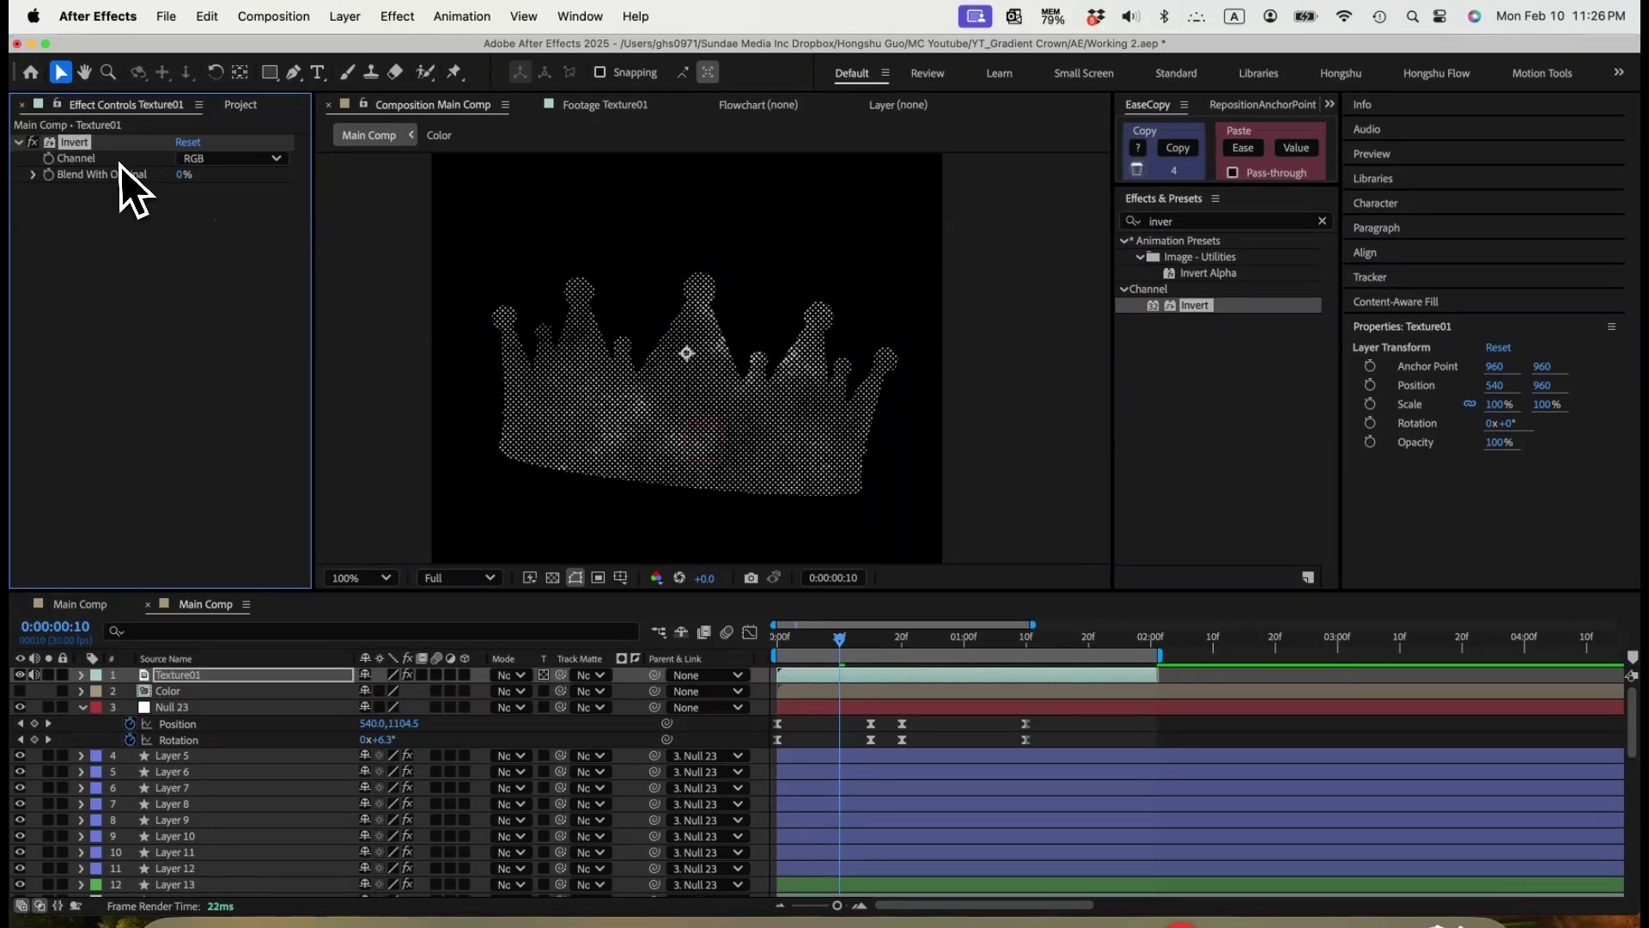
{"action": "key", "text": "super+f"}
{"action": "type", "text": "tint"}
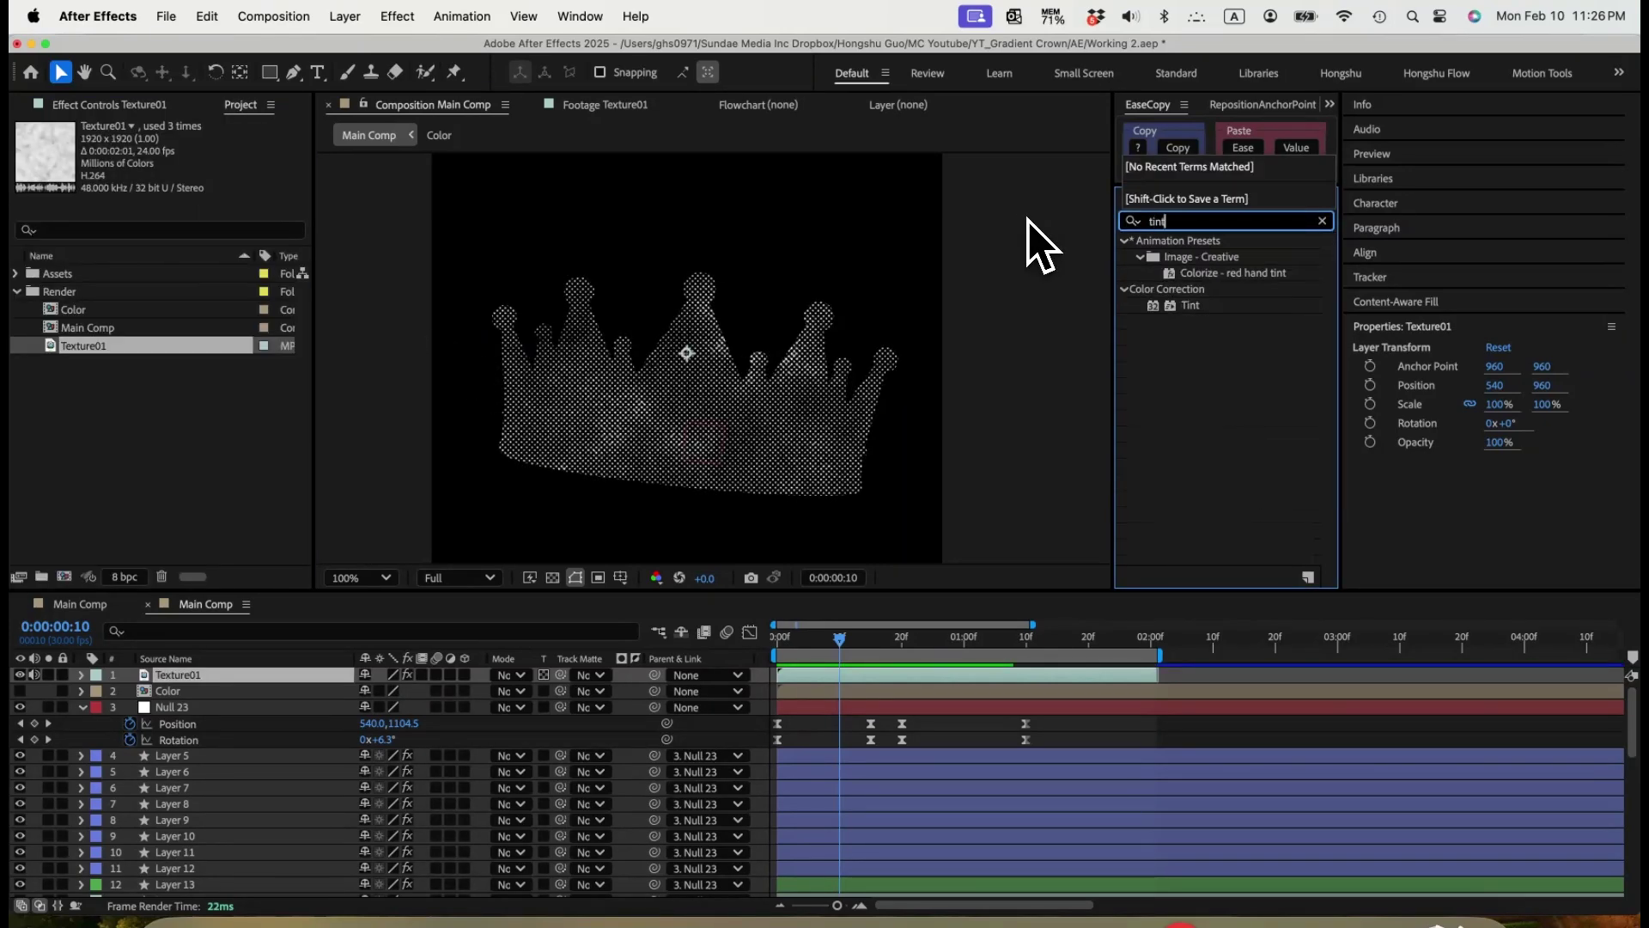
{"action": "double_click", "coordinate": [1193, 309]}
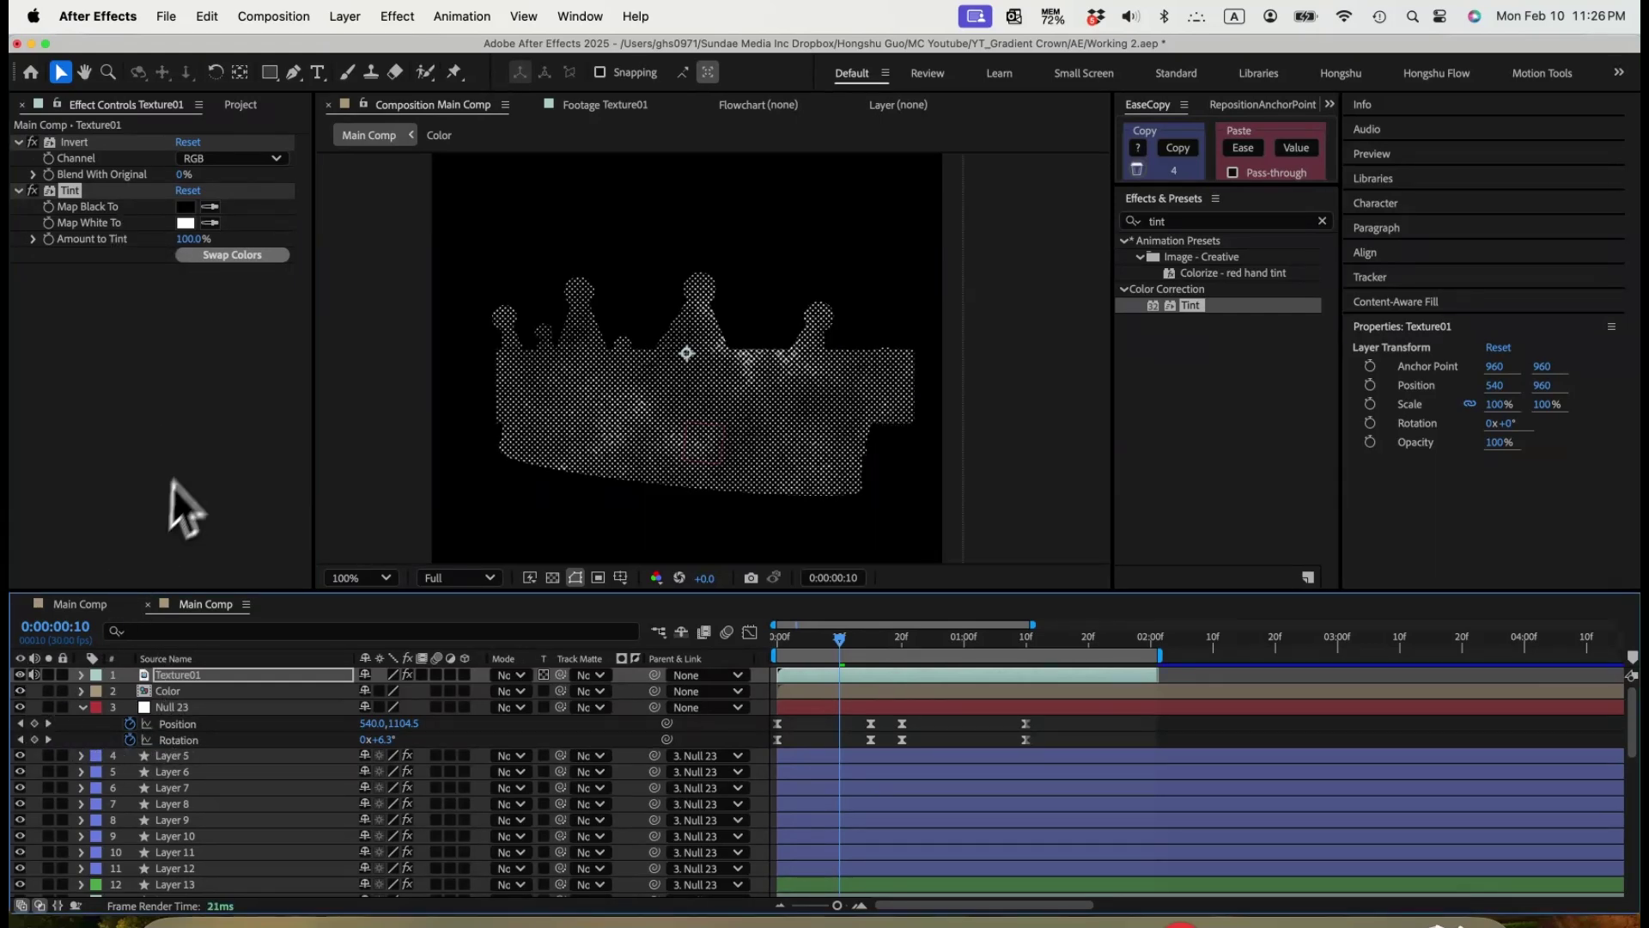
Move Texture01 below the Color palette, tint its black to the dark purple and white to the yellow swatch, and hide the palette.
{"action": "key", "text": "super+["}
{"action": "left_click", "coordinate": [210, 206]}
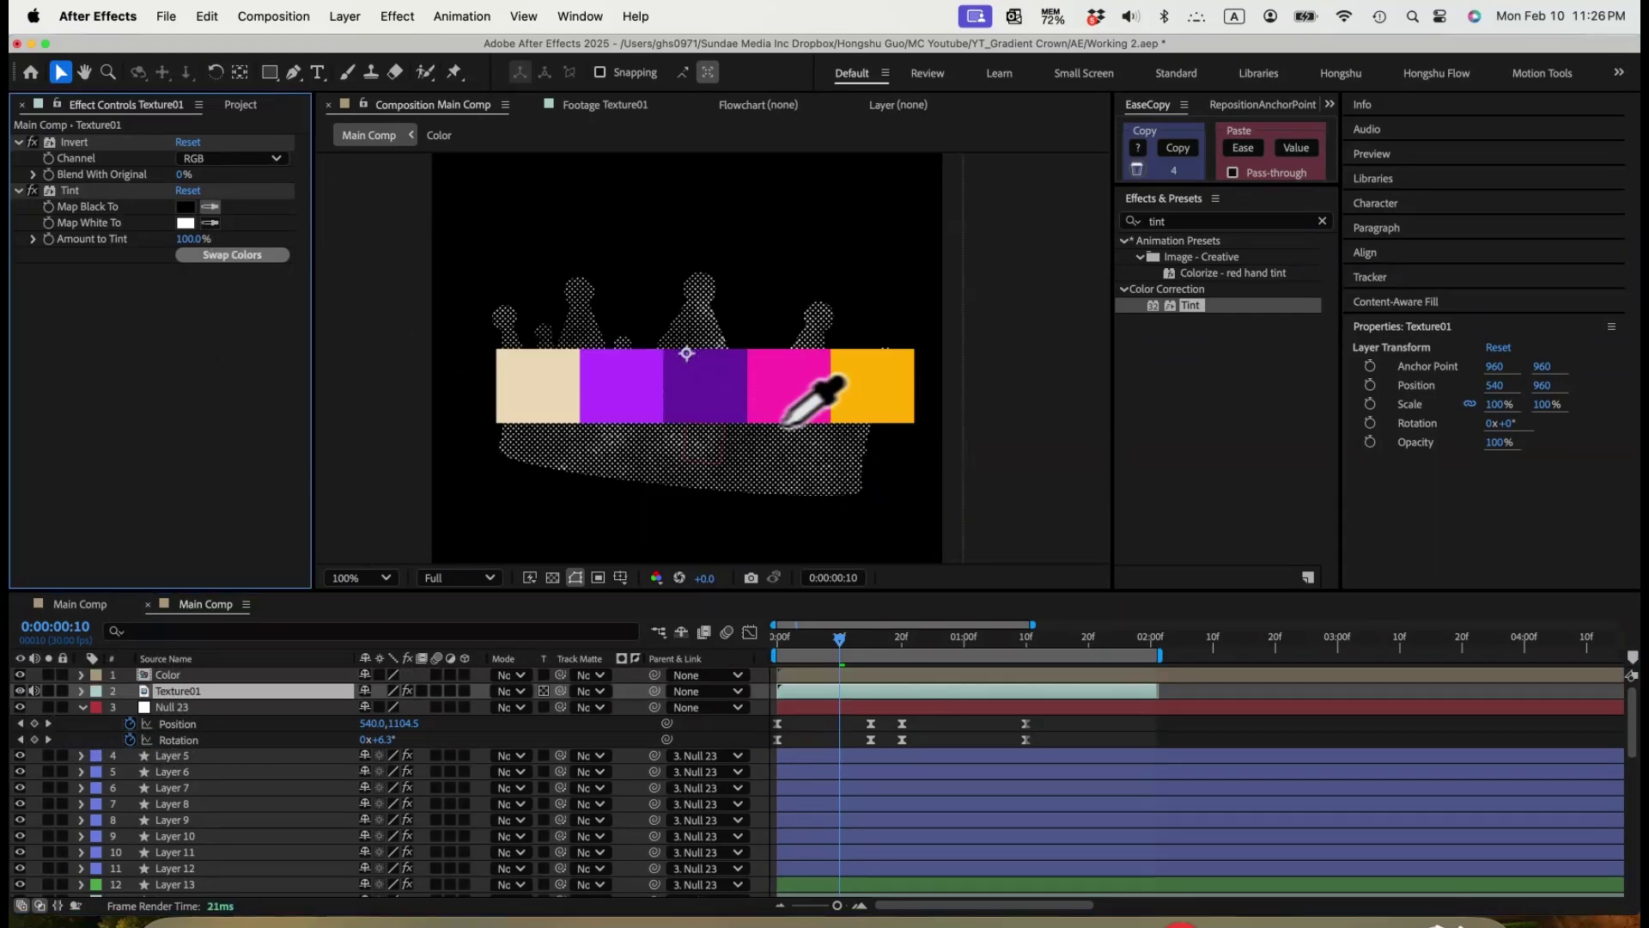
{"action": "left_click", "coordinate": [627, 399]}
{"action": "left_click", "coordinate": [209, 222]}
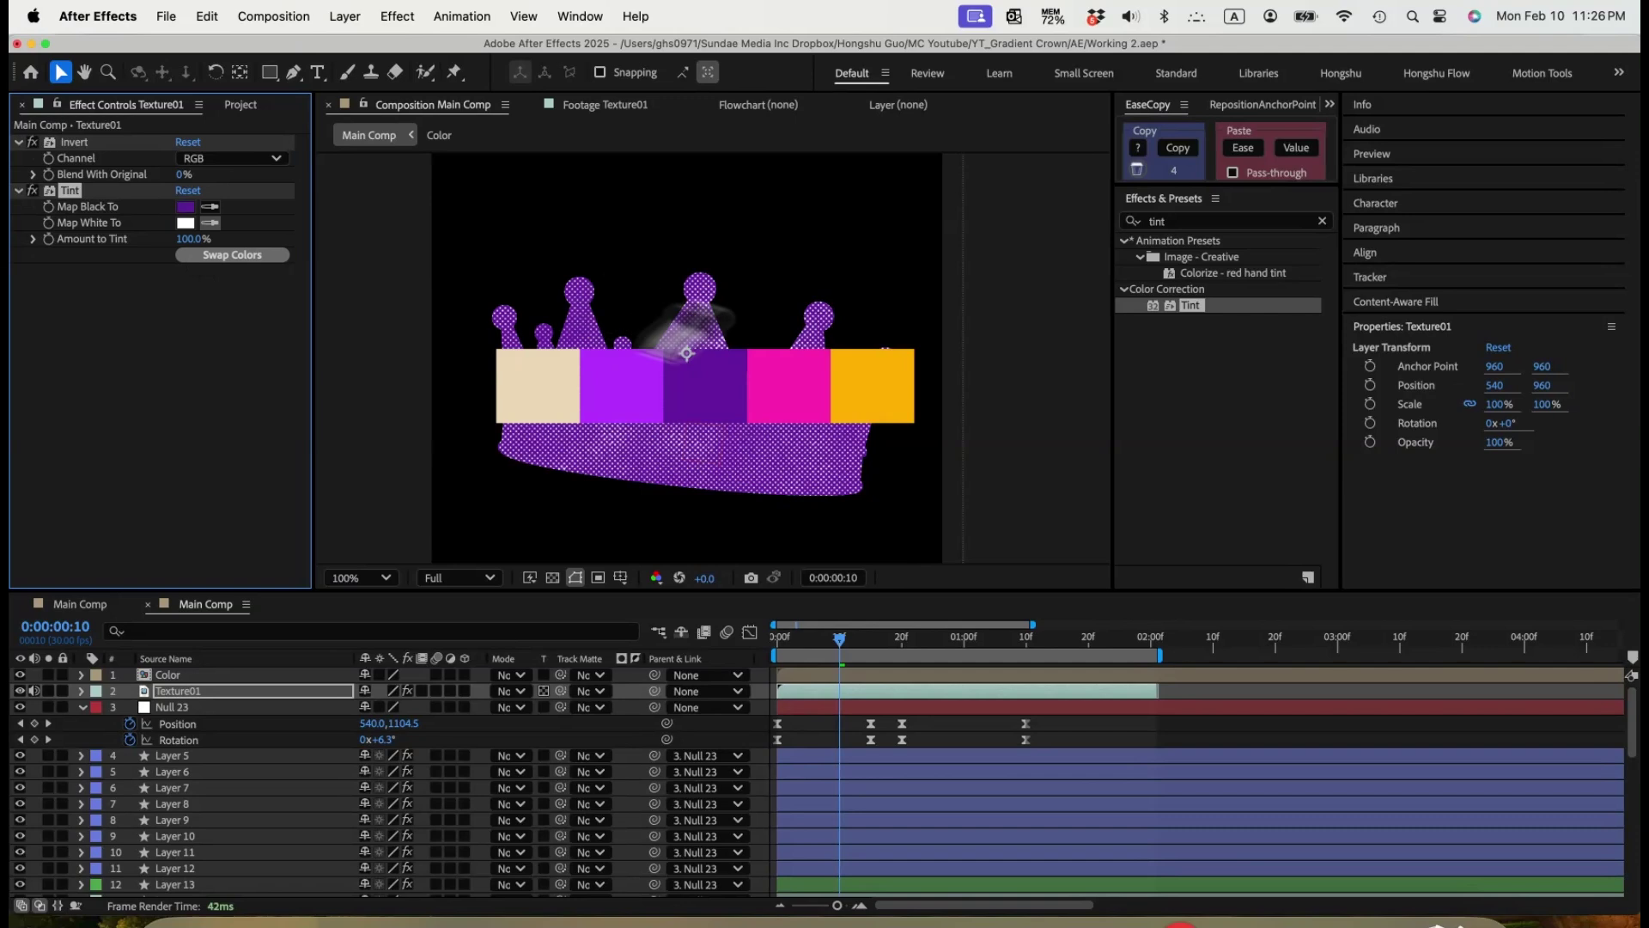
{"action": "left_click", "coordinate": [859, 386]}
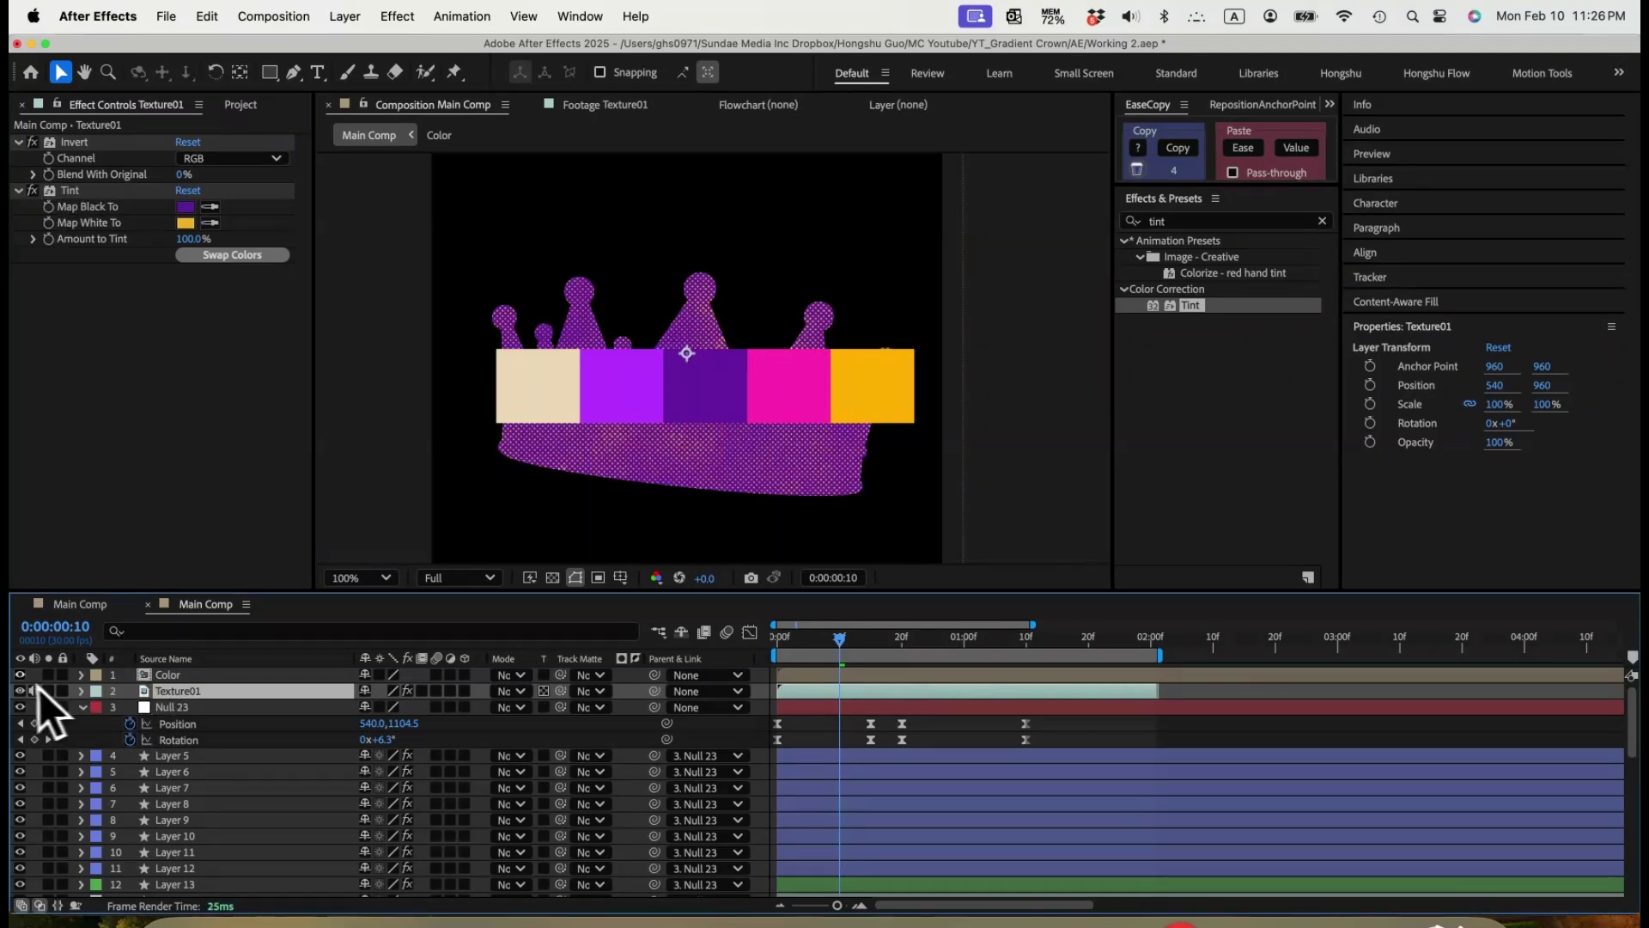
{"action": "left_click", "coordinate": [20, 674]}
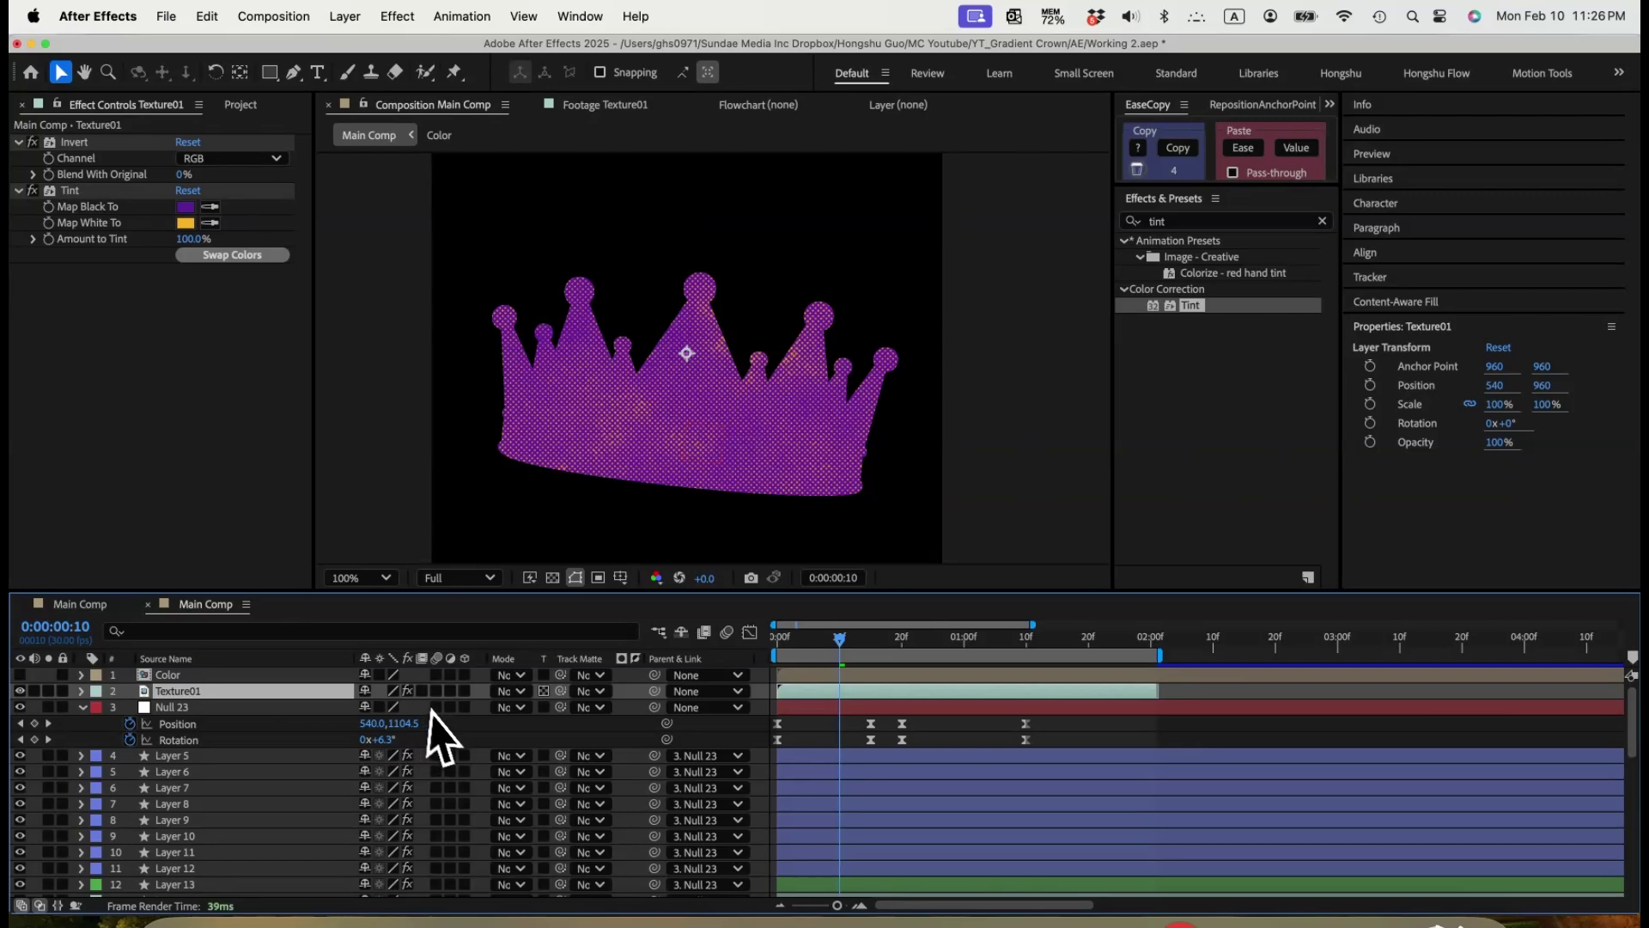
Set Texture01's blending mode to Overlay and check the halftone pattern on the crown up close.
{"action": "left_click", "coordinate": [513, 693]}
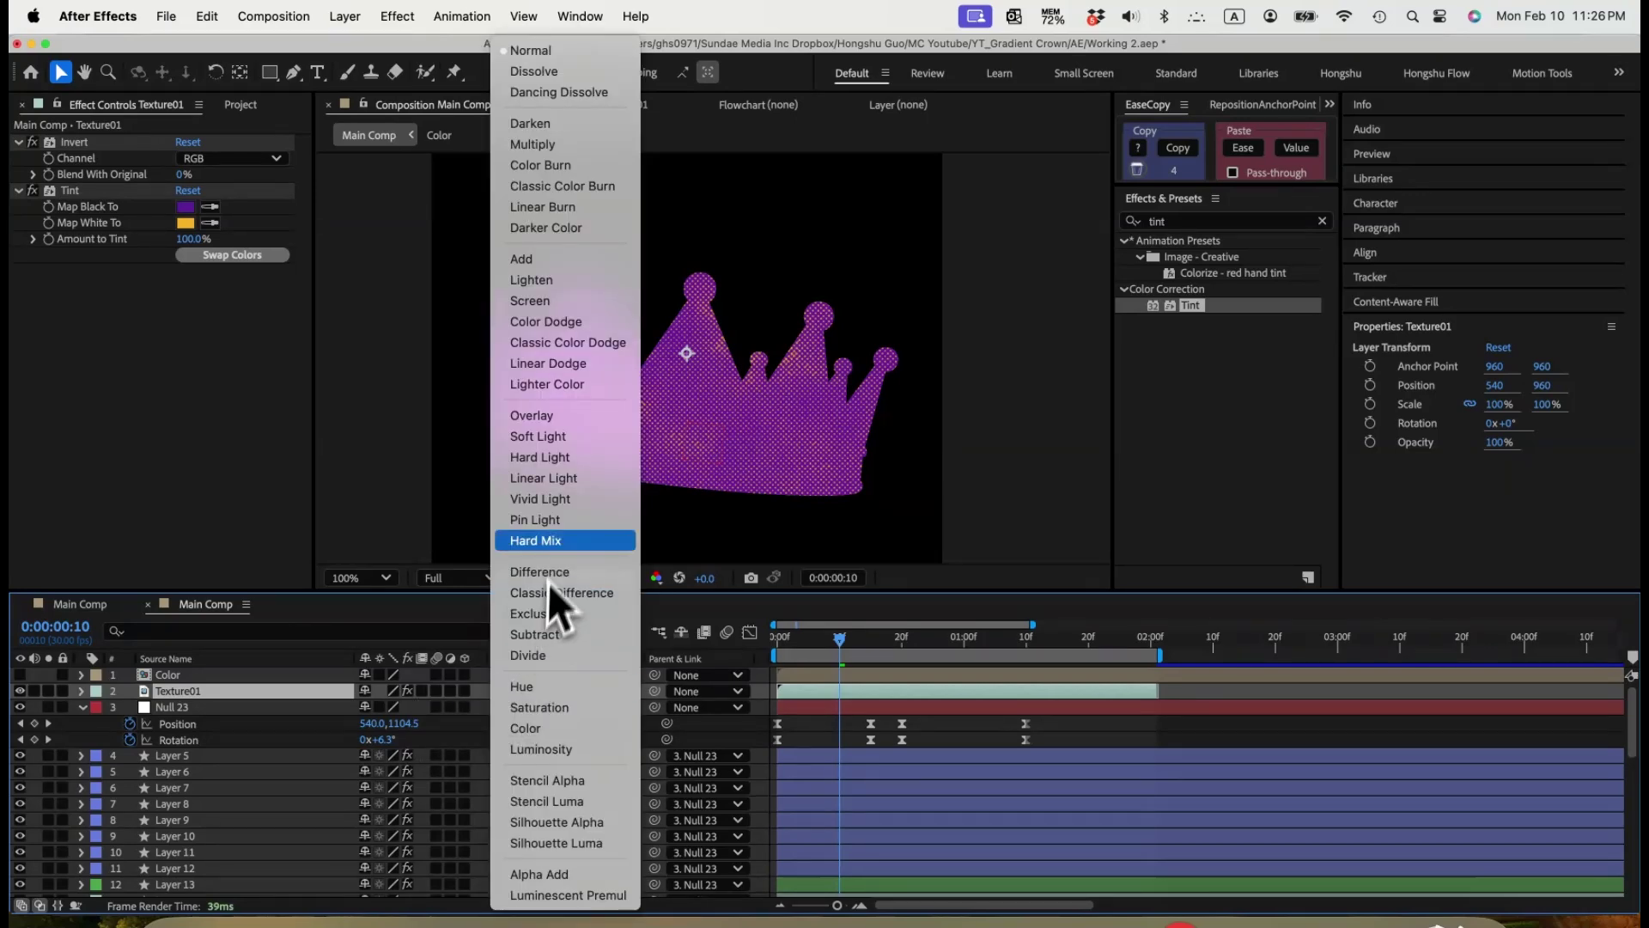
{"action": "left_click", "coordinate": [543, 421]}
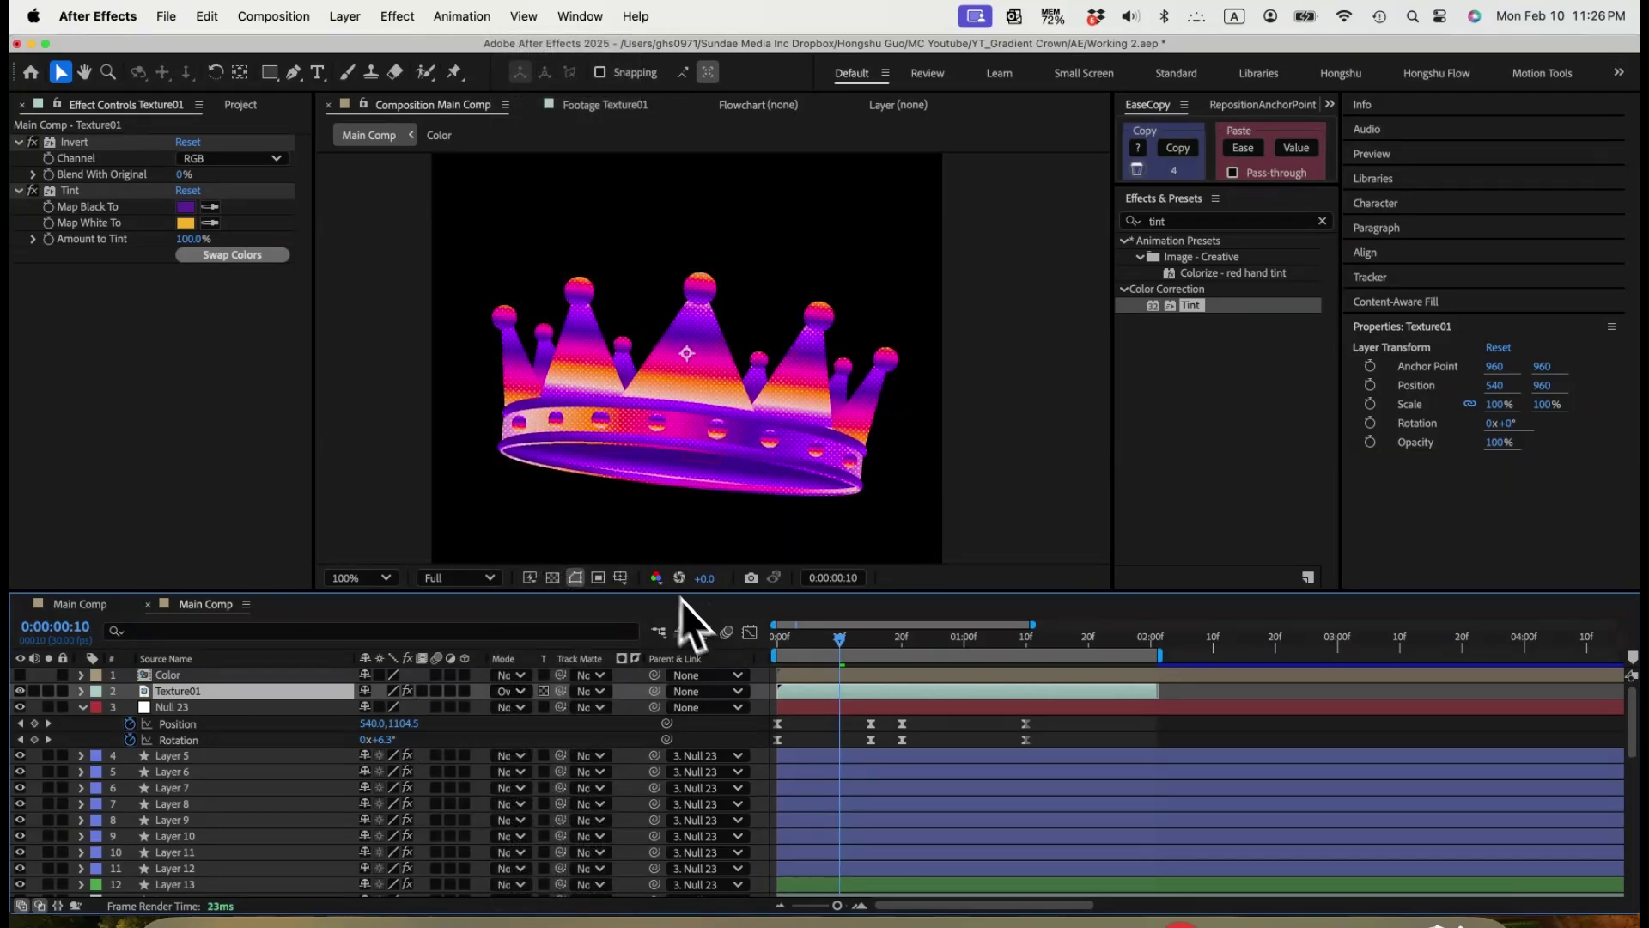
{"action": "key", "text": "super+equal"}
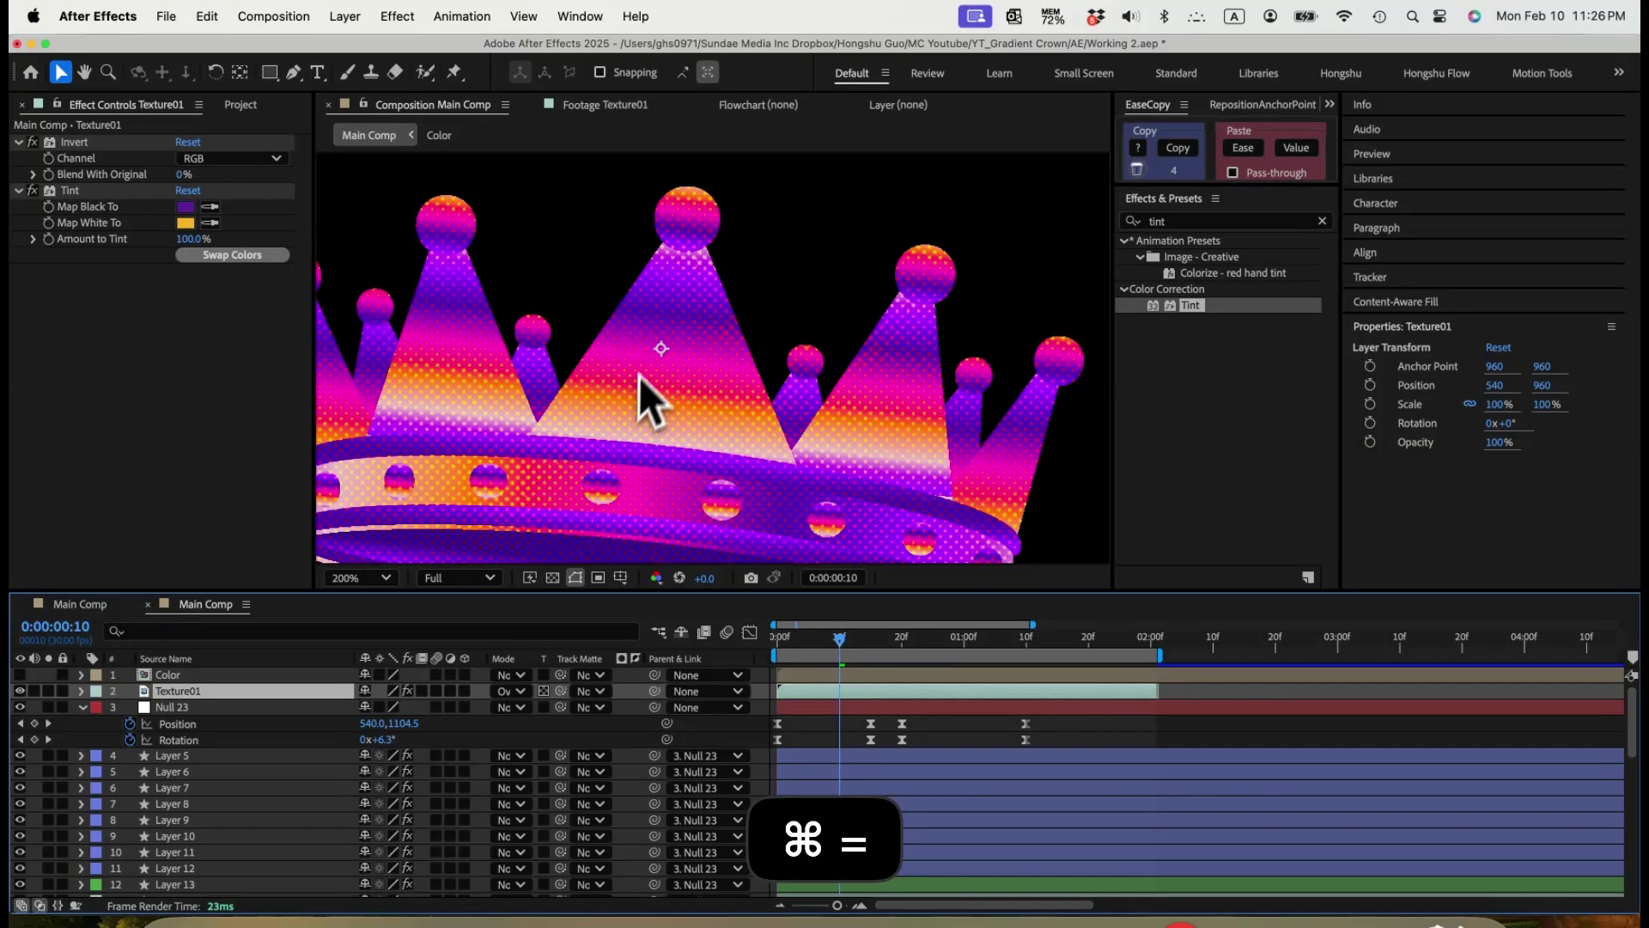
{"action": "key", "text": "super+minus"}
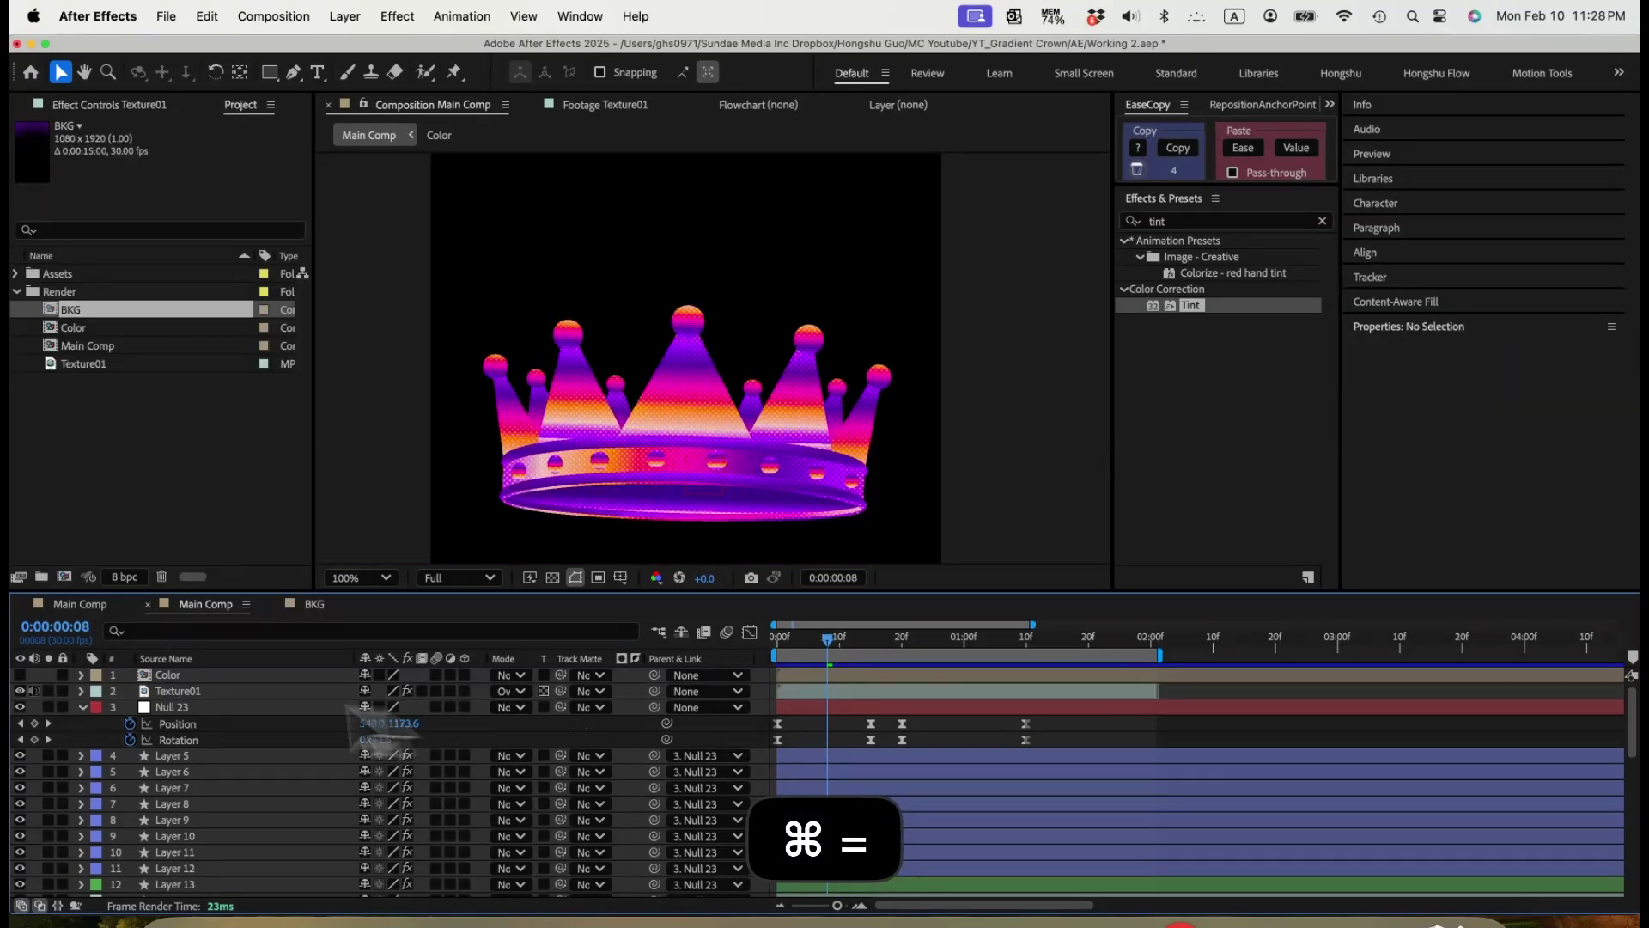
Reveal the opacity of the Texture01 layer and lower it to 30%.
{"action": "left_click", "coordinate": [207, 695]}
{"action": "key", "text": "t"}
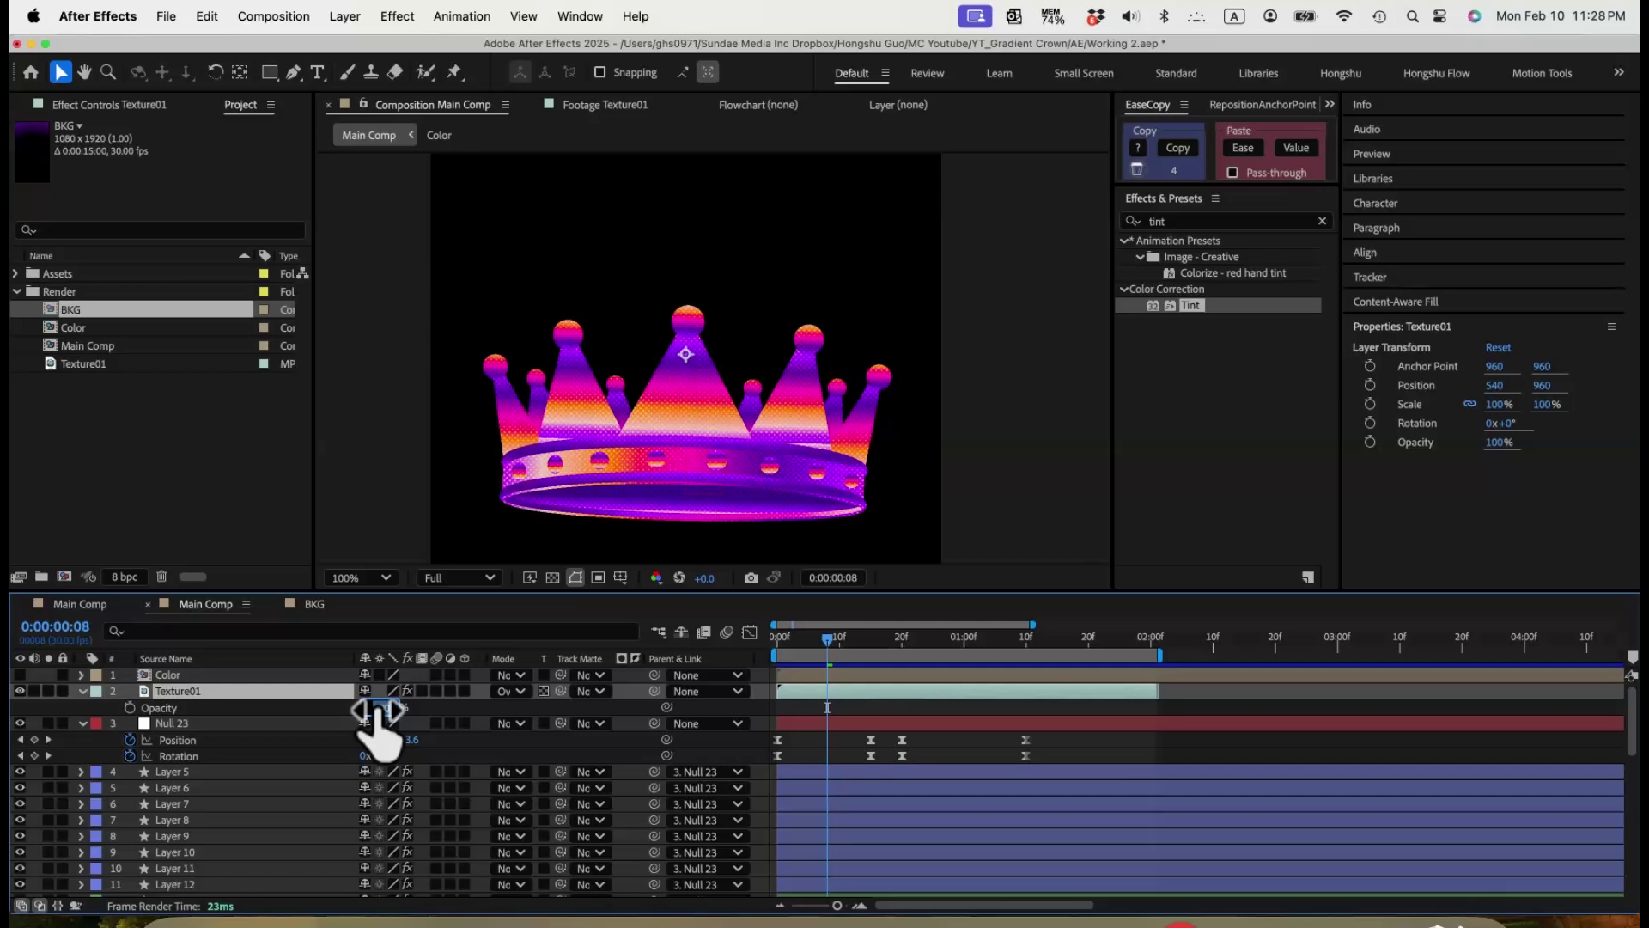
{"action": "left_click_drag", "start_coordinate": [375, 710], "coordinate": [368, 734]}
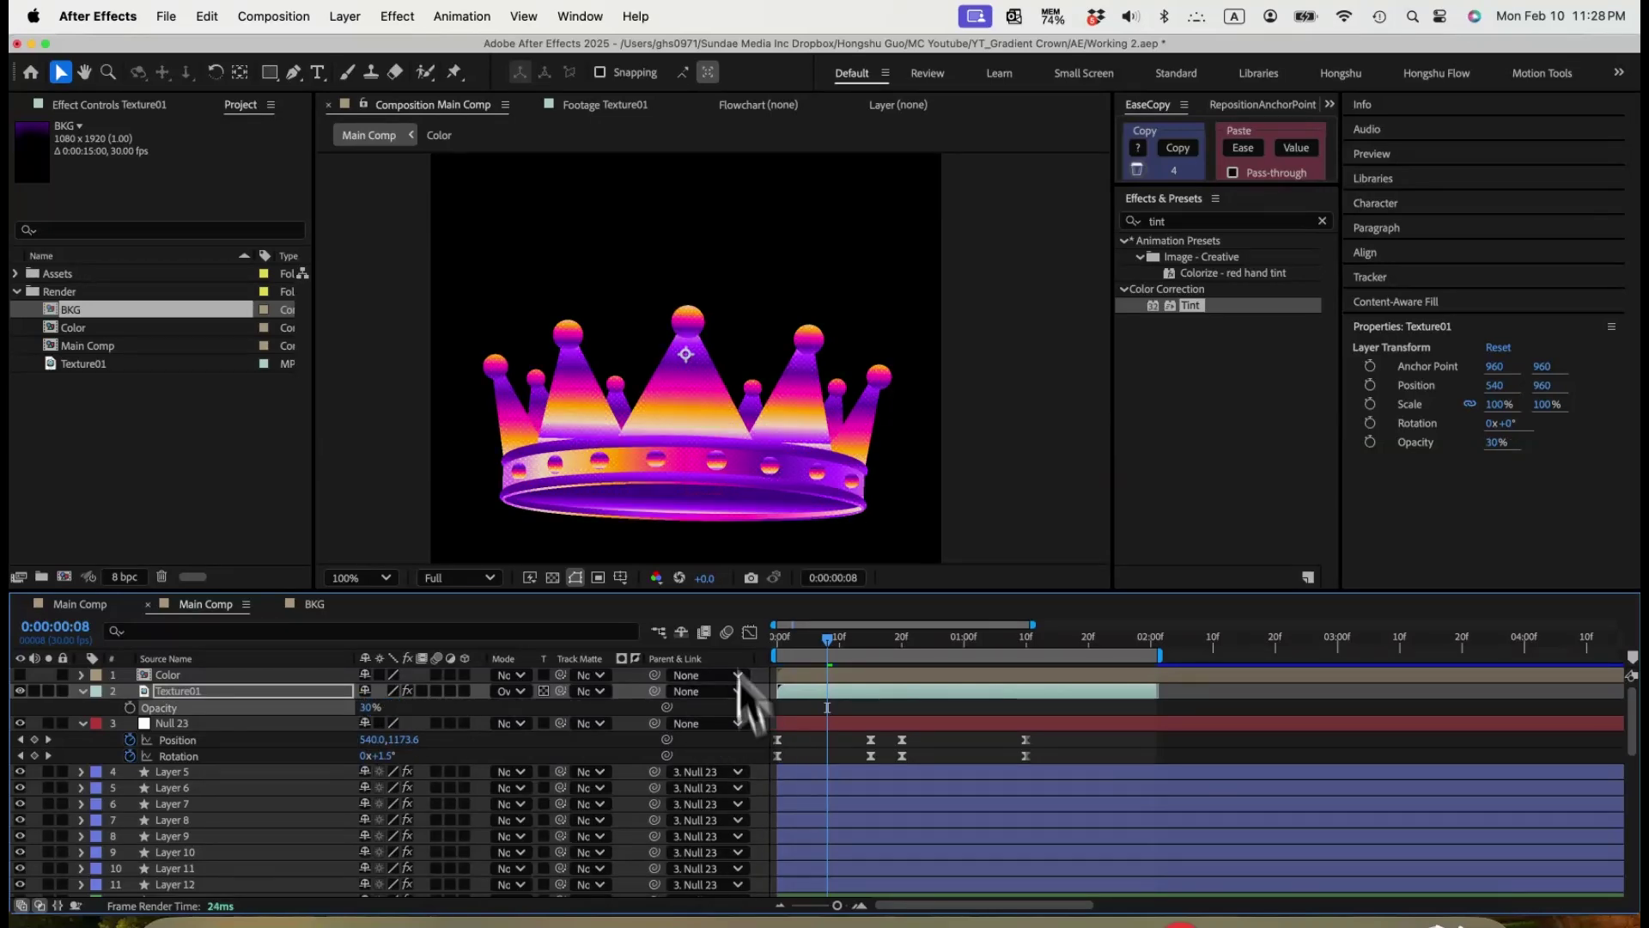
{"action": "left_click", "coordinate": [967, 754]}
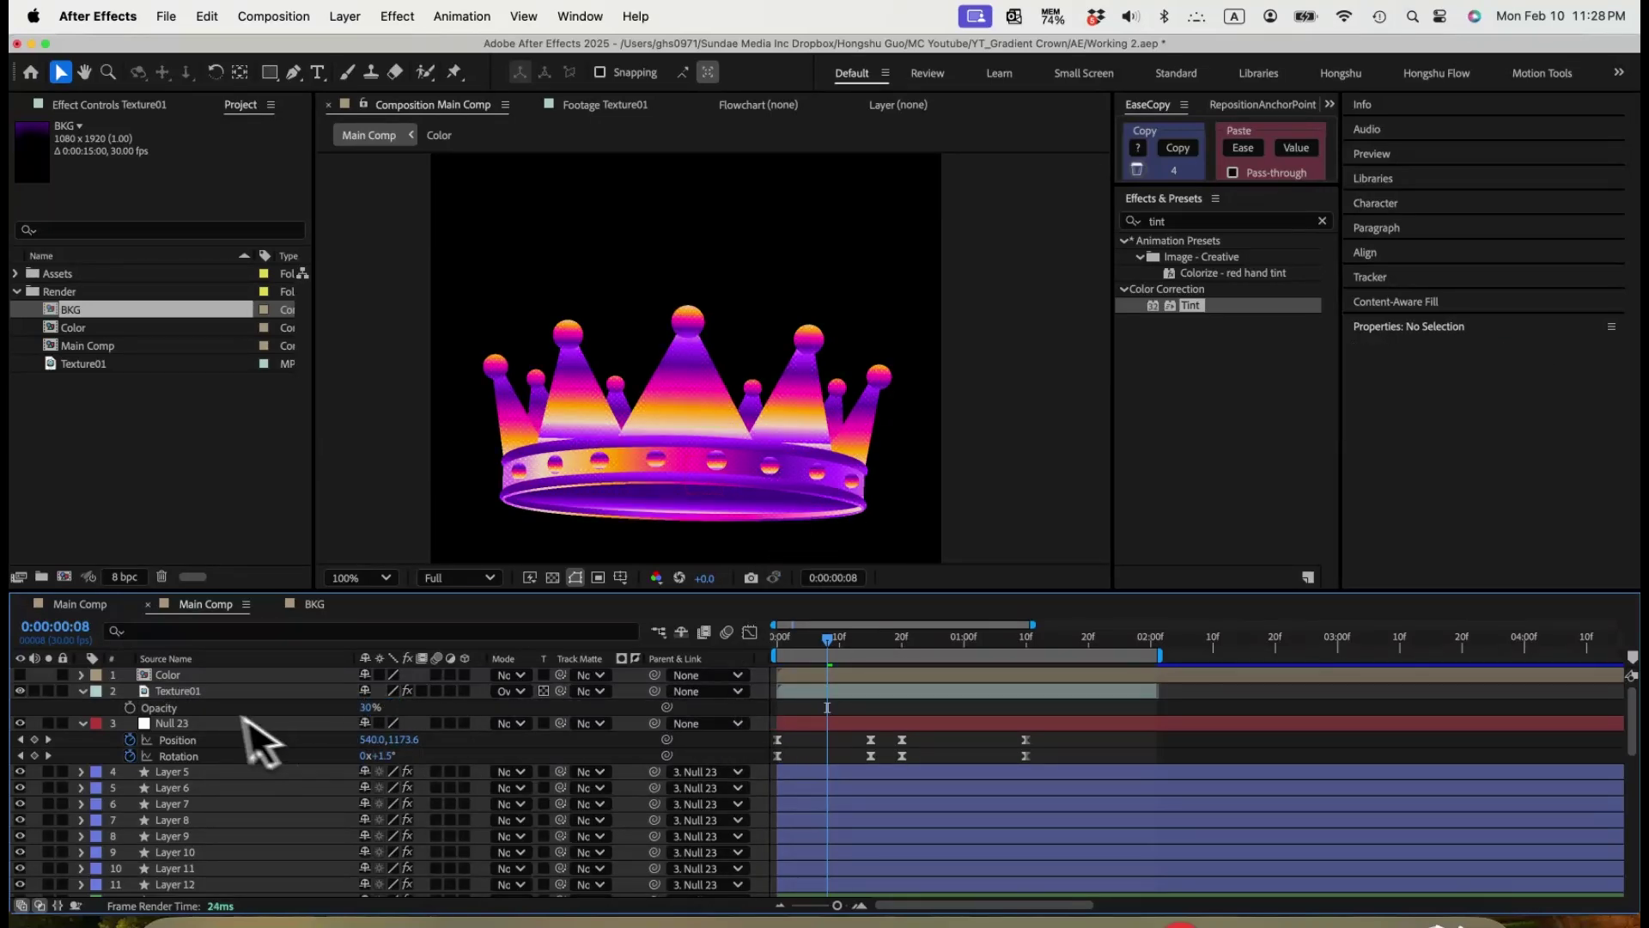
Add the BKG composition to Main Comp beneath all the crown layers.
{"action": "left_click", "coordinate": [223, 692]}
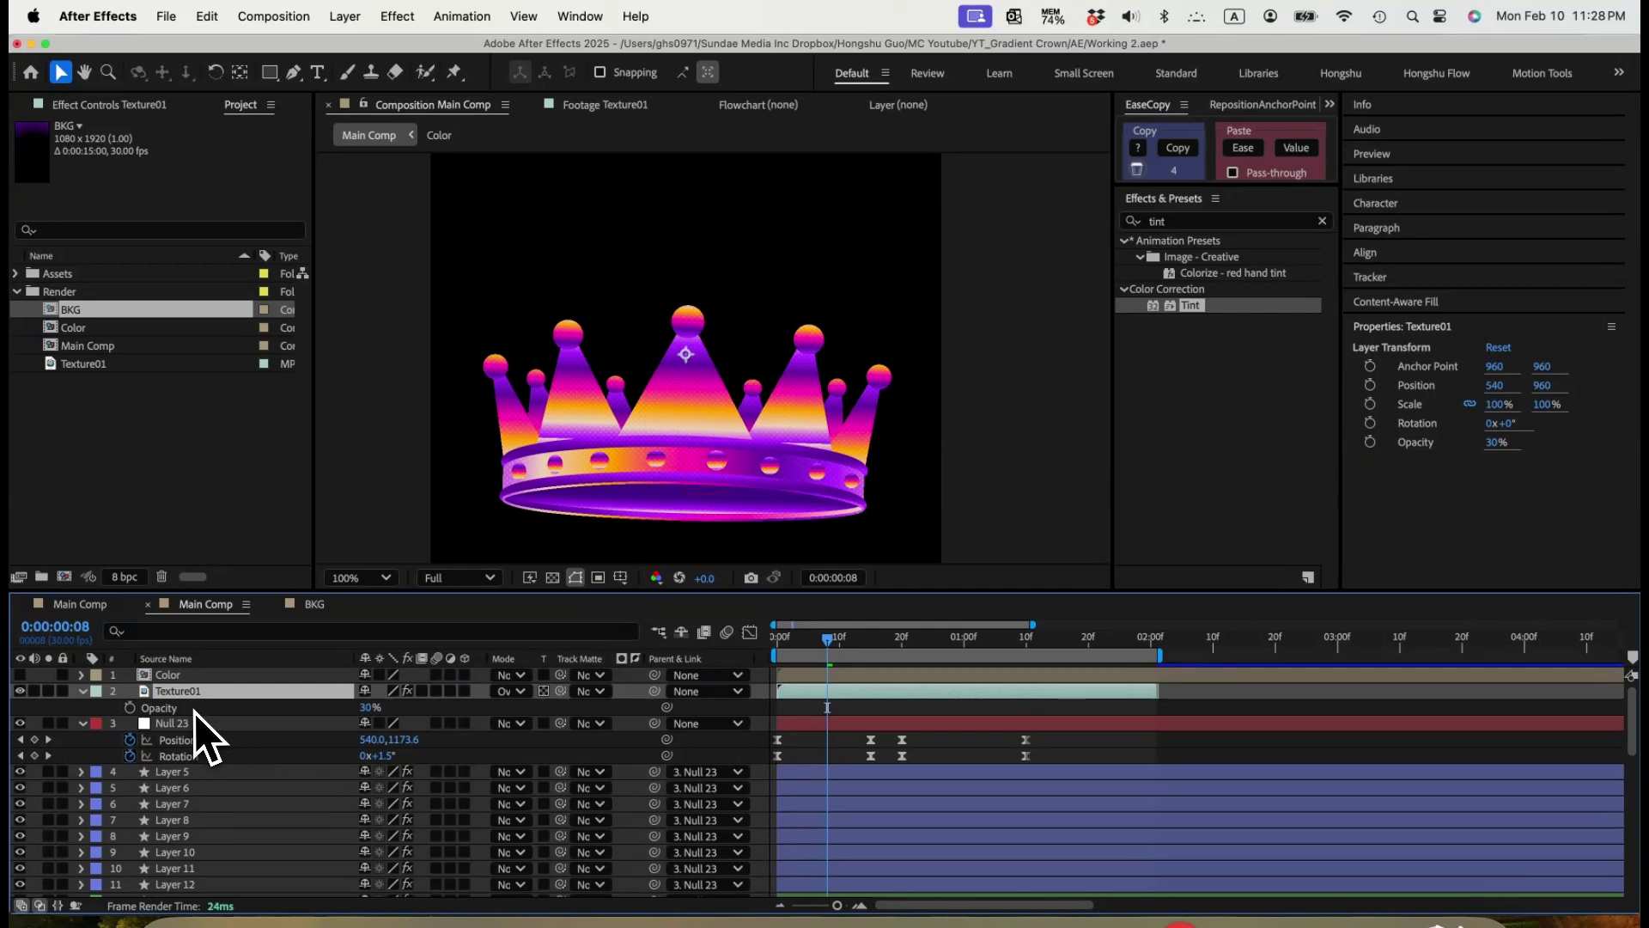
{"action": "scroll", "coordinate": [228, 754], "scroll_direction": "down", "scroll_amount": 8}
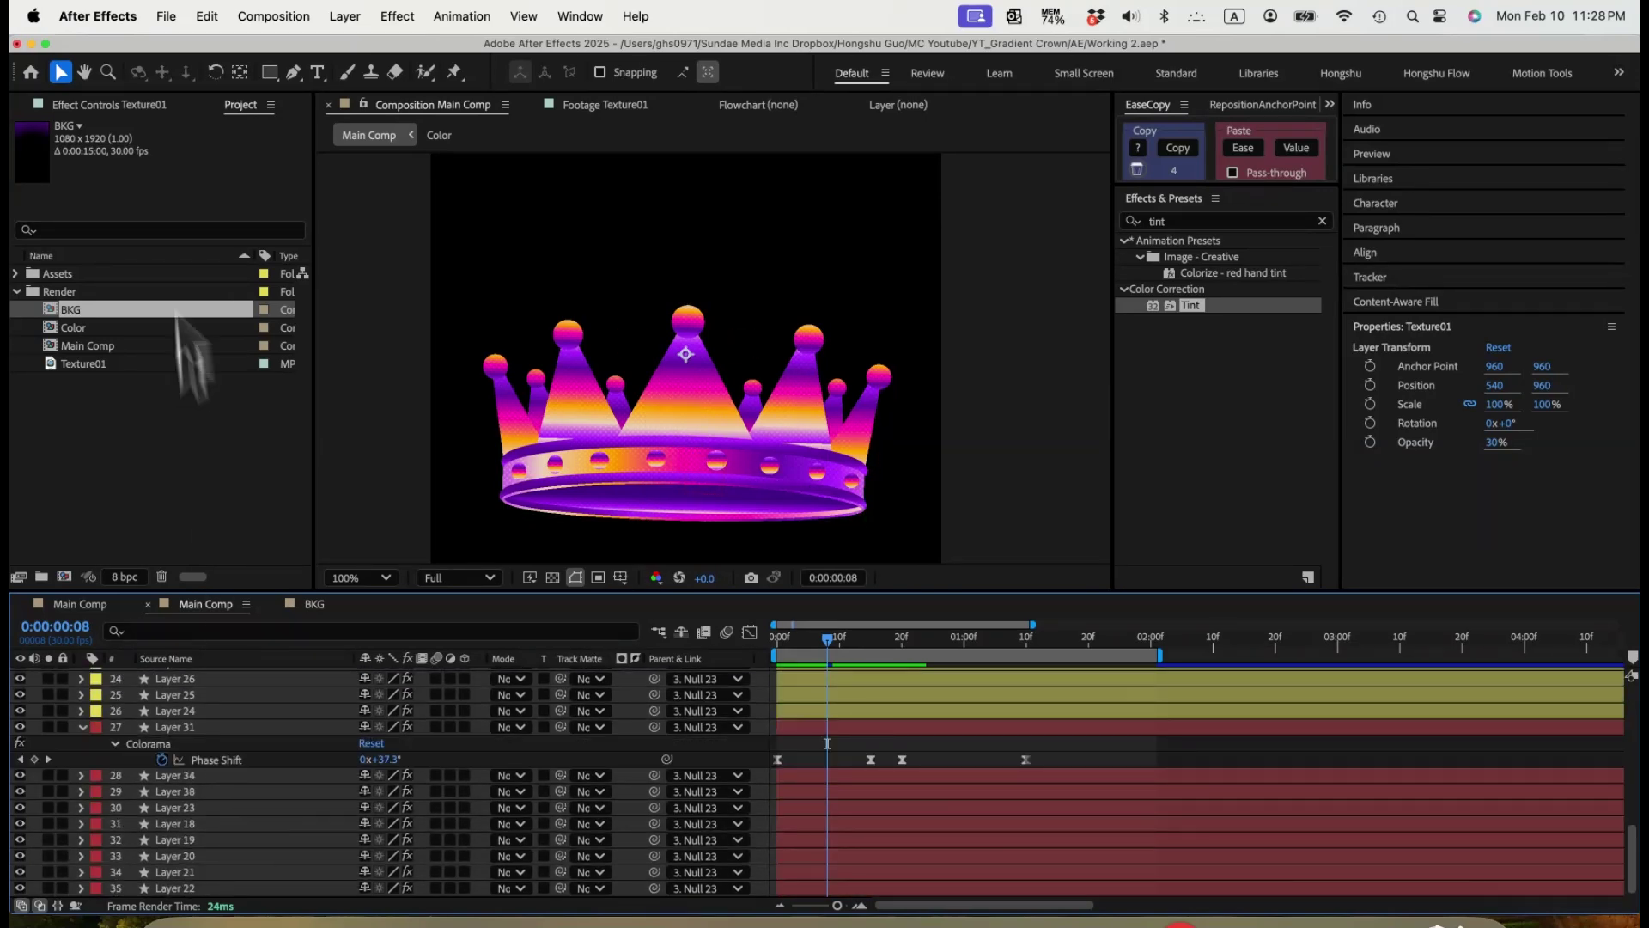
{"action": "left_click", "coordinate": [129, 104]}
{"action": "left_click", "coordinate": [240, 104]}
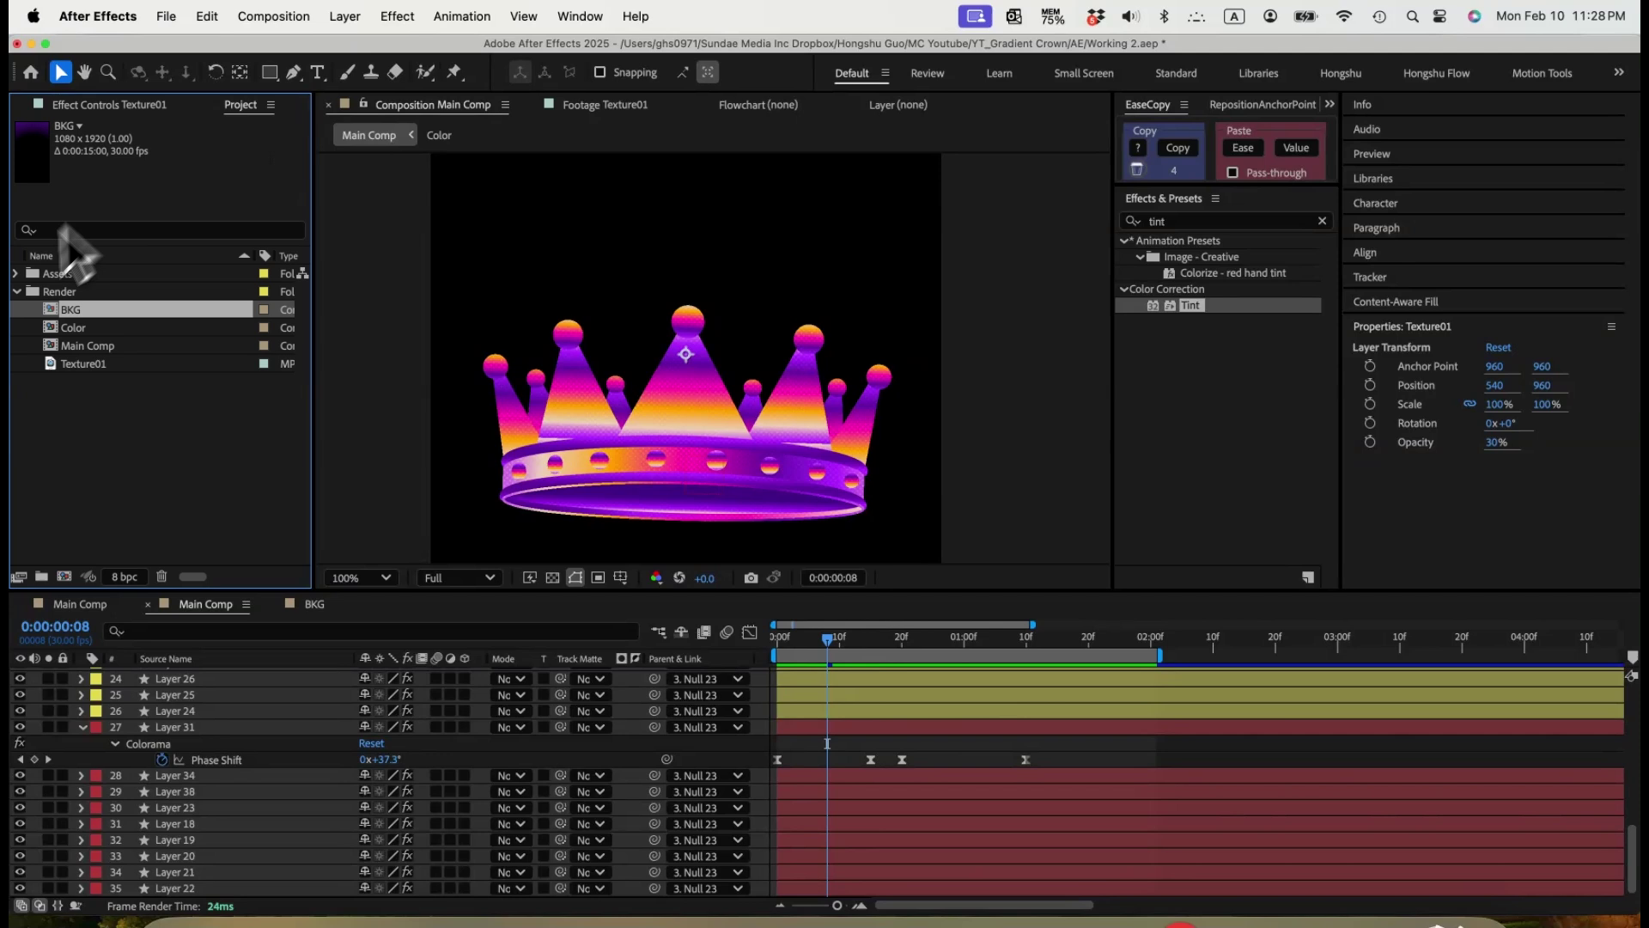
{"action": "left_click_drag", "start_coordinate": [72, 313], "coordinate": [203, 892]}
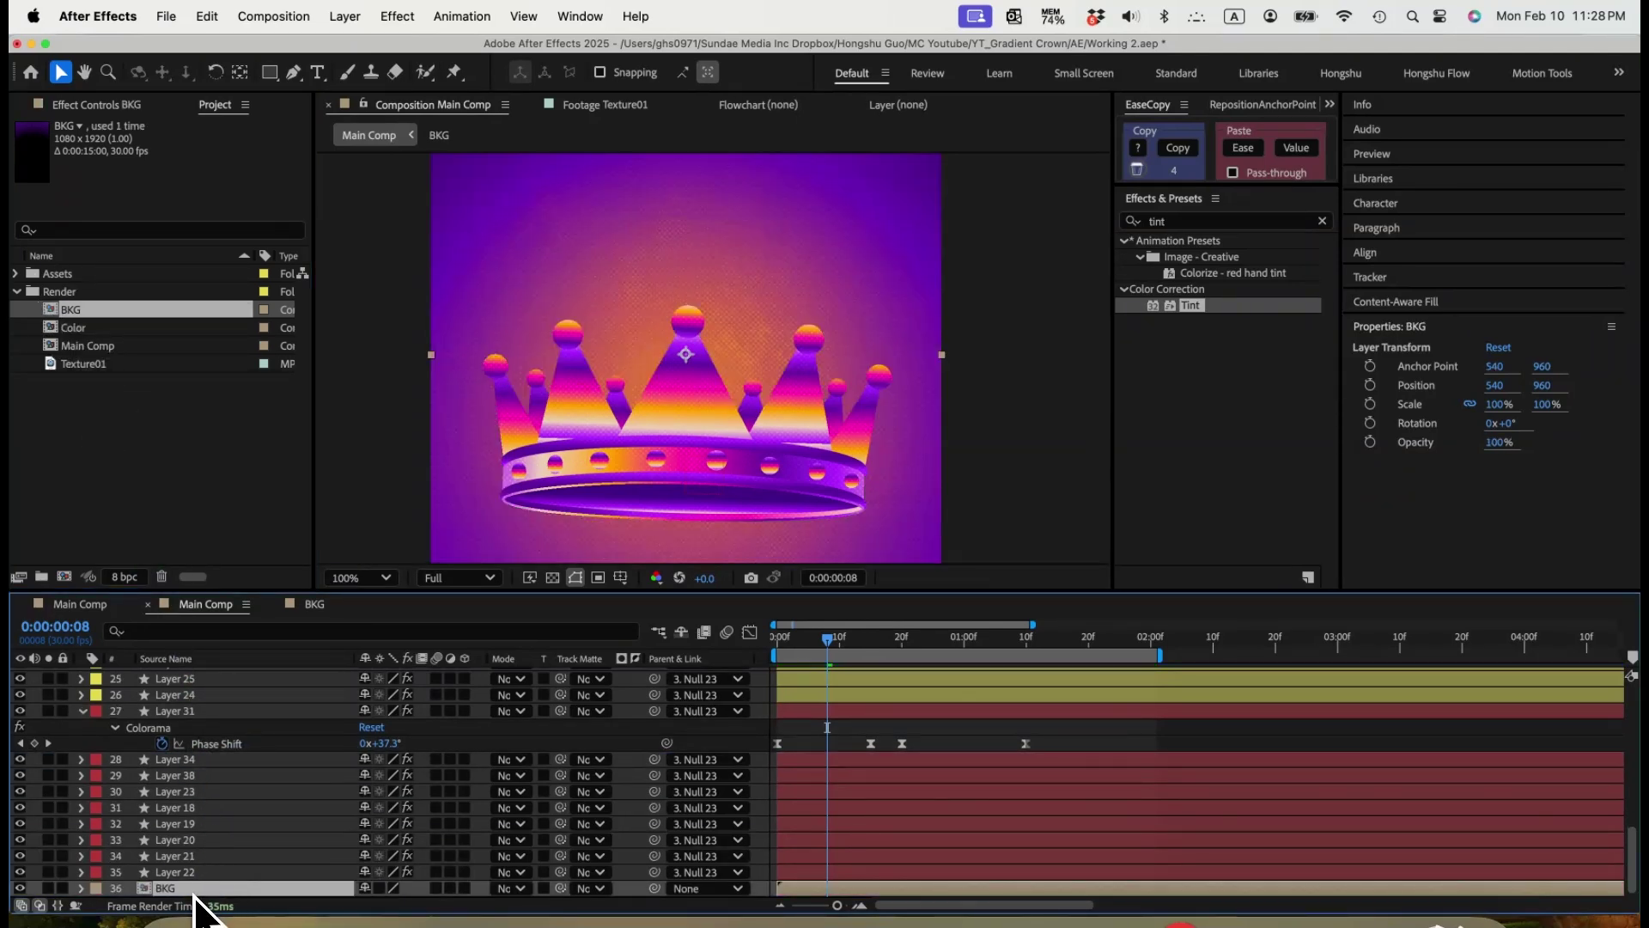
Preview the crown animation over the gradient background from the first frame.
{"action": "key", "text": "super+minus"}
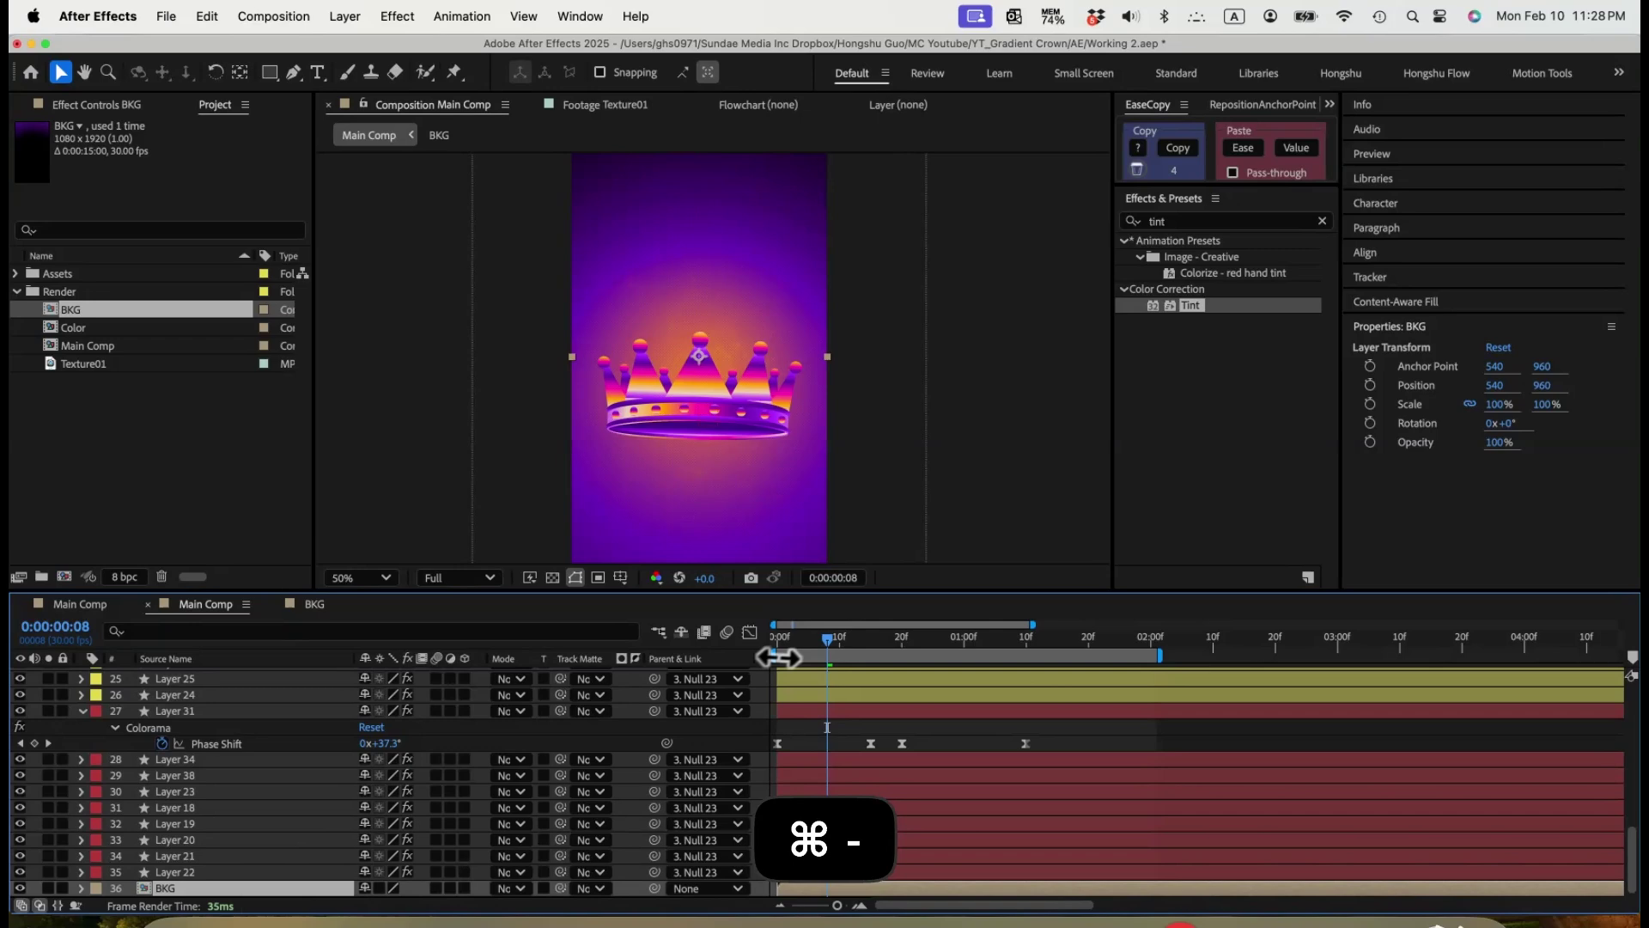
{"action": "mouse_move", "coordinate": [780, 651]}
{"action": "left_mouse_down"}
{"action": "mouse_move", "coordinate": [832, 643]}
{"action": "mouse_move", "coordinate": [778, 649]}
{"action": "left_mouse_up"}
{"action": "key", "text": "space"}
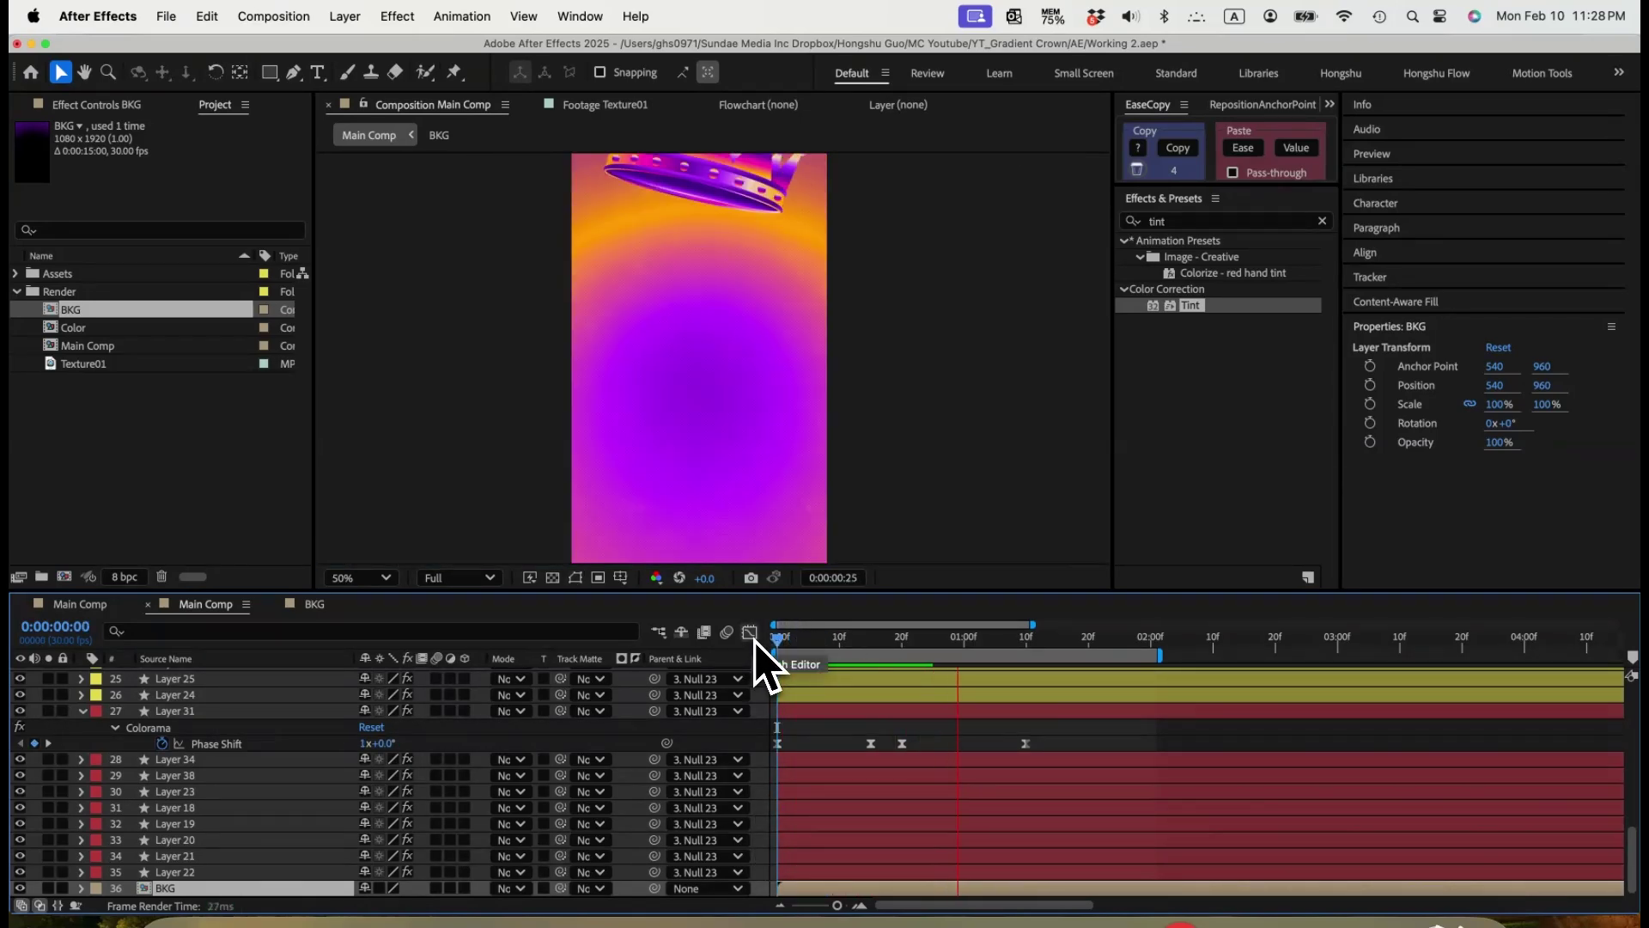
{"action": "key", "text": "space"}
{"action": "mouse_move", "coordinate": [779, 646]}
{"action": "left_mouse_down"}
{"action": "mouse_move", "coordinate": [760, 644]}
{"action": "mouse_move", "coordinate": [897, 649]}
{"action": "mouse_move", "coordinate": [797, 643]}
{"action": "left_mouse_up"}
Add the smoke composition to Main Comp directly beneath the crown layers and inspect it at frame 18.
{"action": "left_click_drag", "start_coordinate": [86, 363], "coordinate": [207, 890]}
{"action": "left_click_drag", "start_coordinate": [802, 449], "coordinate": [788, 360]}
{"action": "left_click", "coordinate": [808, 644]}
{"action": "left_click_drag", "start_coordinate": [811, 646], "coordinate": [890, 653]}
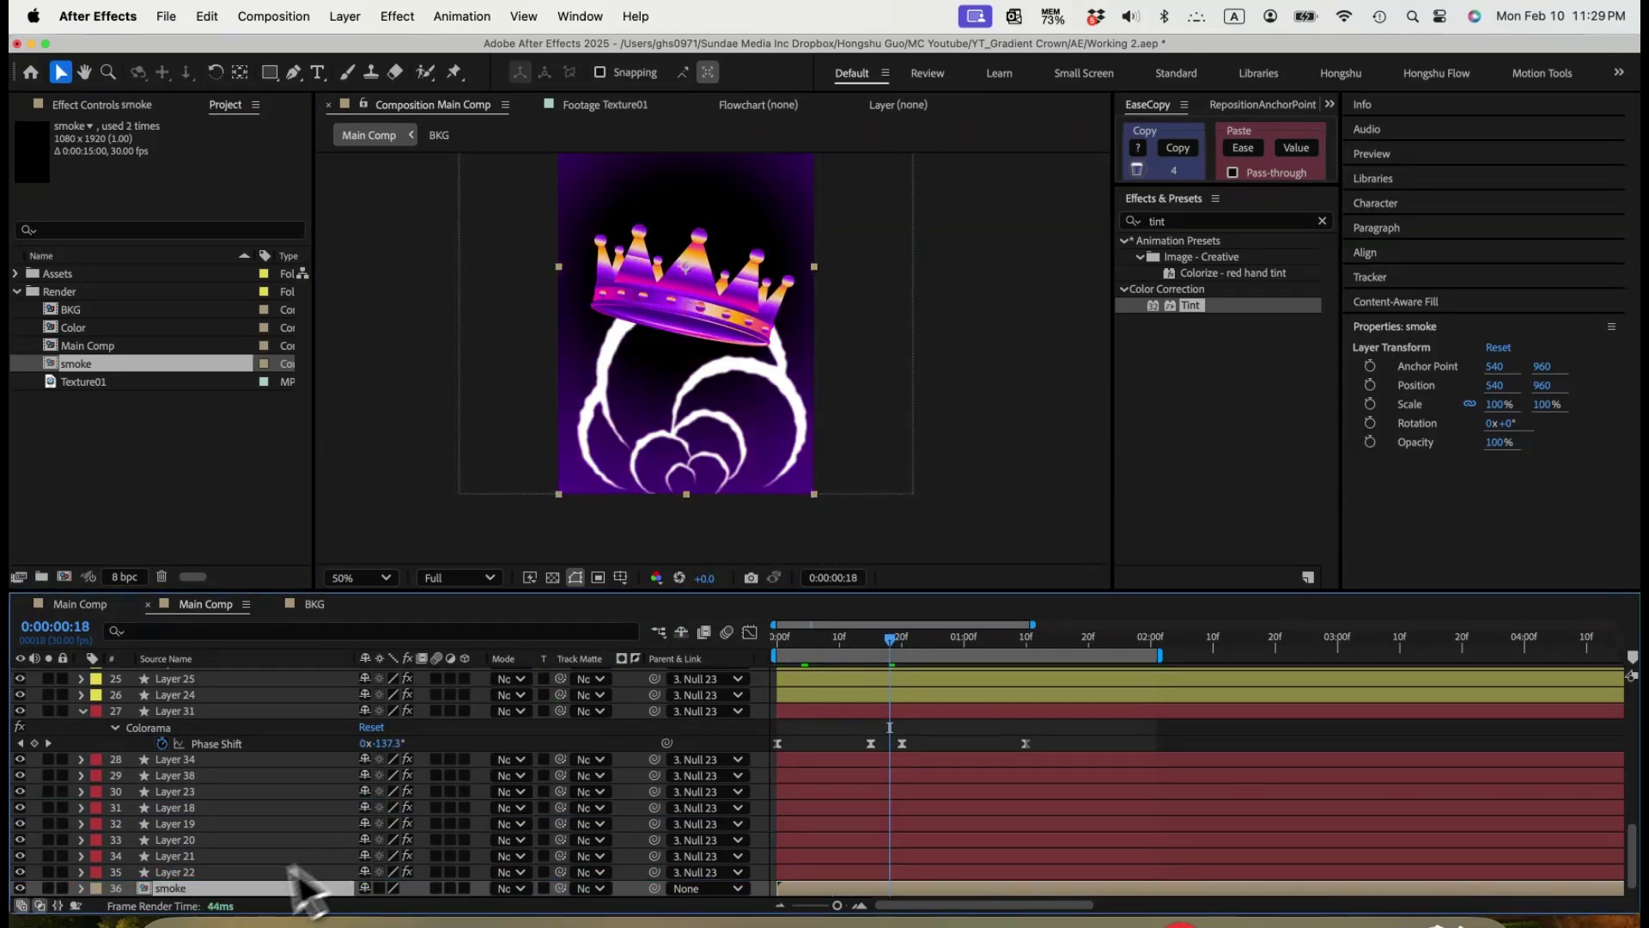
Apply the Fill effect to the smoke layer and set its color to light pink.
{"action": "left_click", "coordinate": [1211, 221]}
{"action": "type", "text": "fill"}
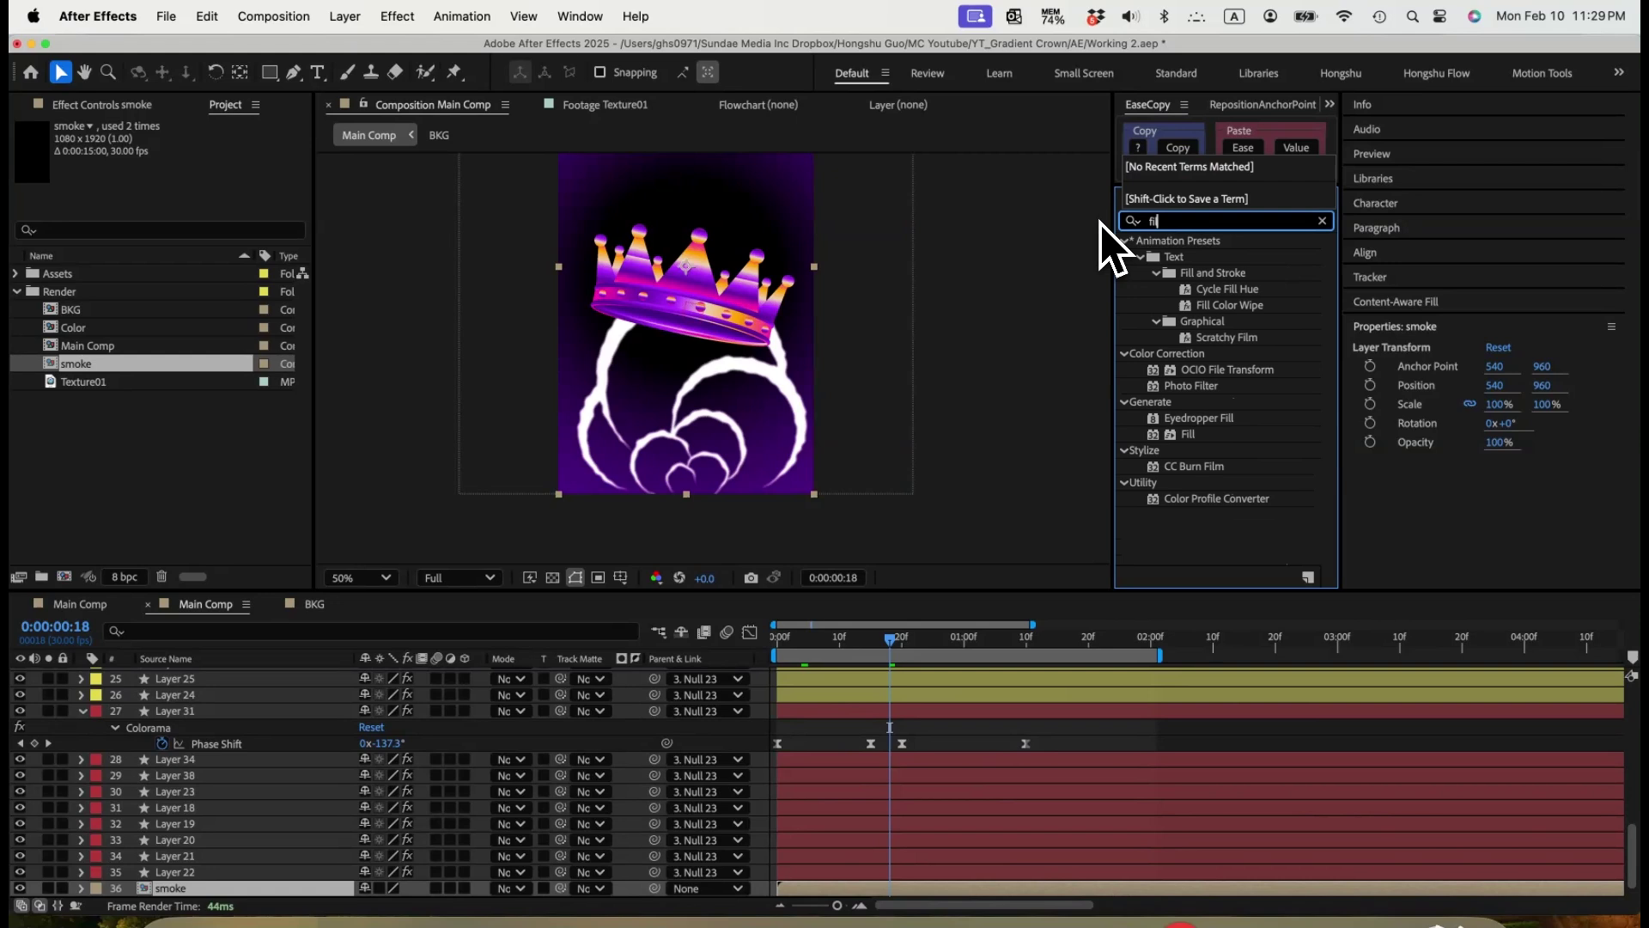
{"action": "double_click", "coordinate": [1188, 354]}
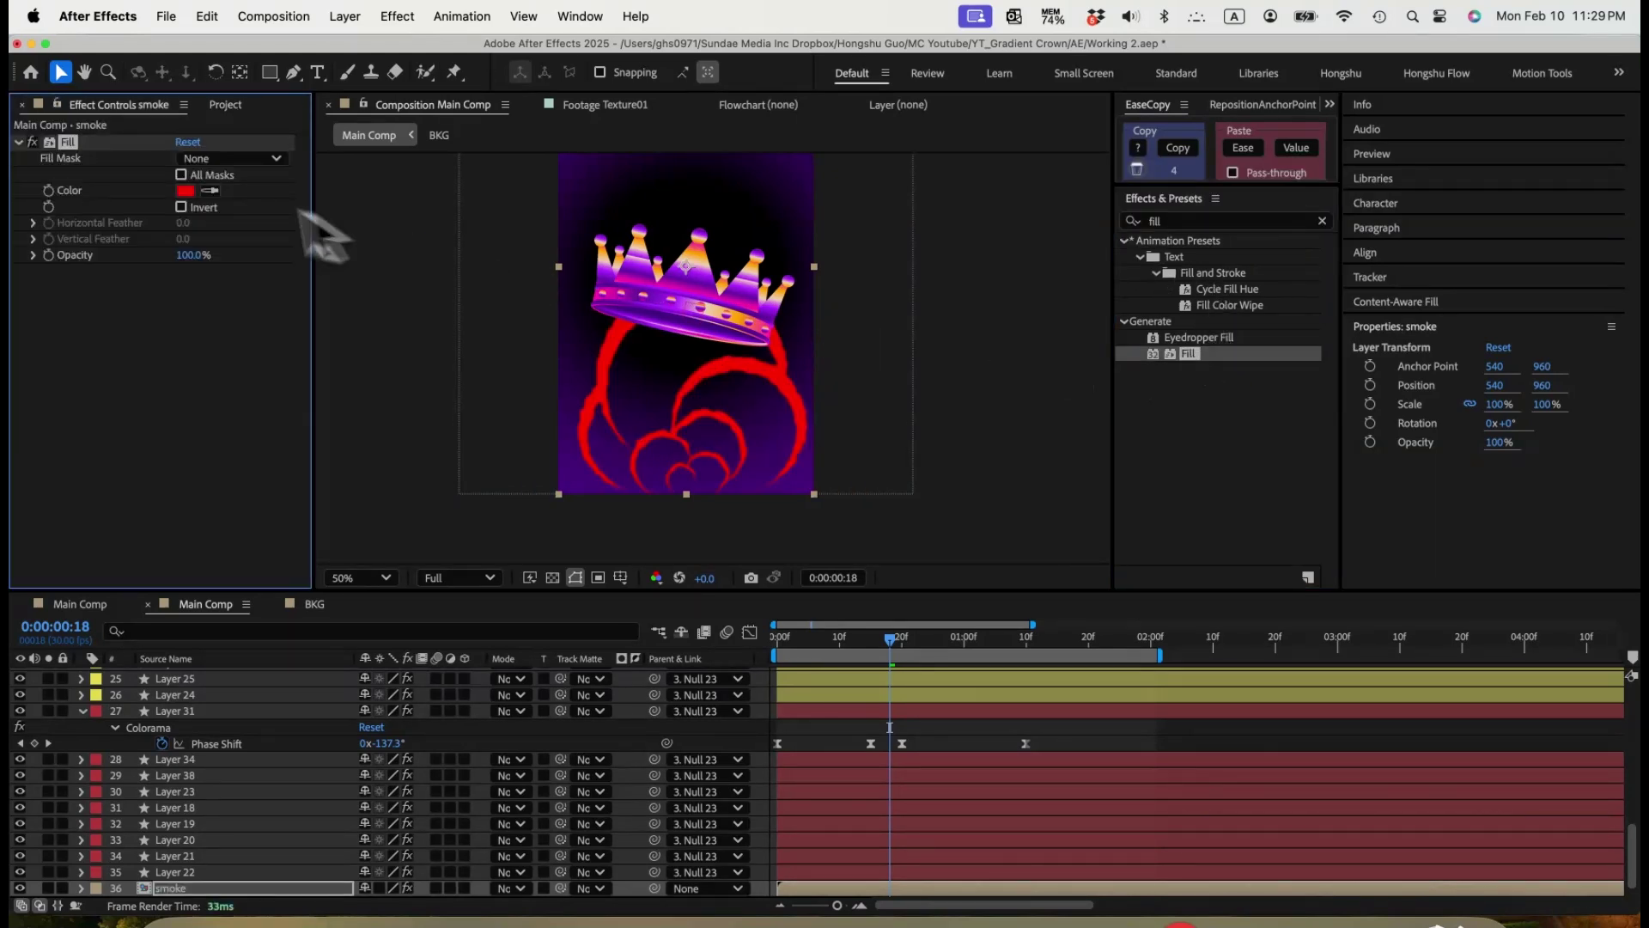
{"action": "left_click", "coordinate": [184, 190]}
{"action": "mouse_move", "coordinate": [451, 610]}
{"action": "left_mouse_down"}
{"action": "mouse_move", "coordinate": [284, 562]}
{"action": "mouse_move", "coordinate": [296, 577]}
{"action": "left_mouse_up"}
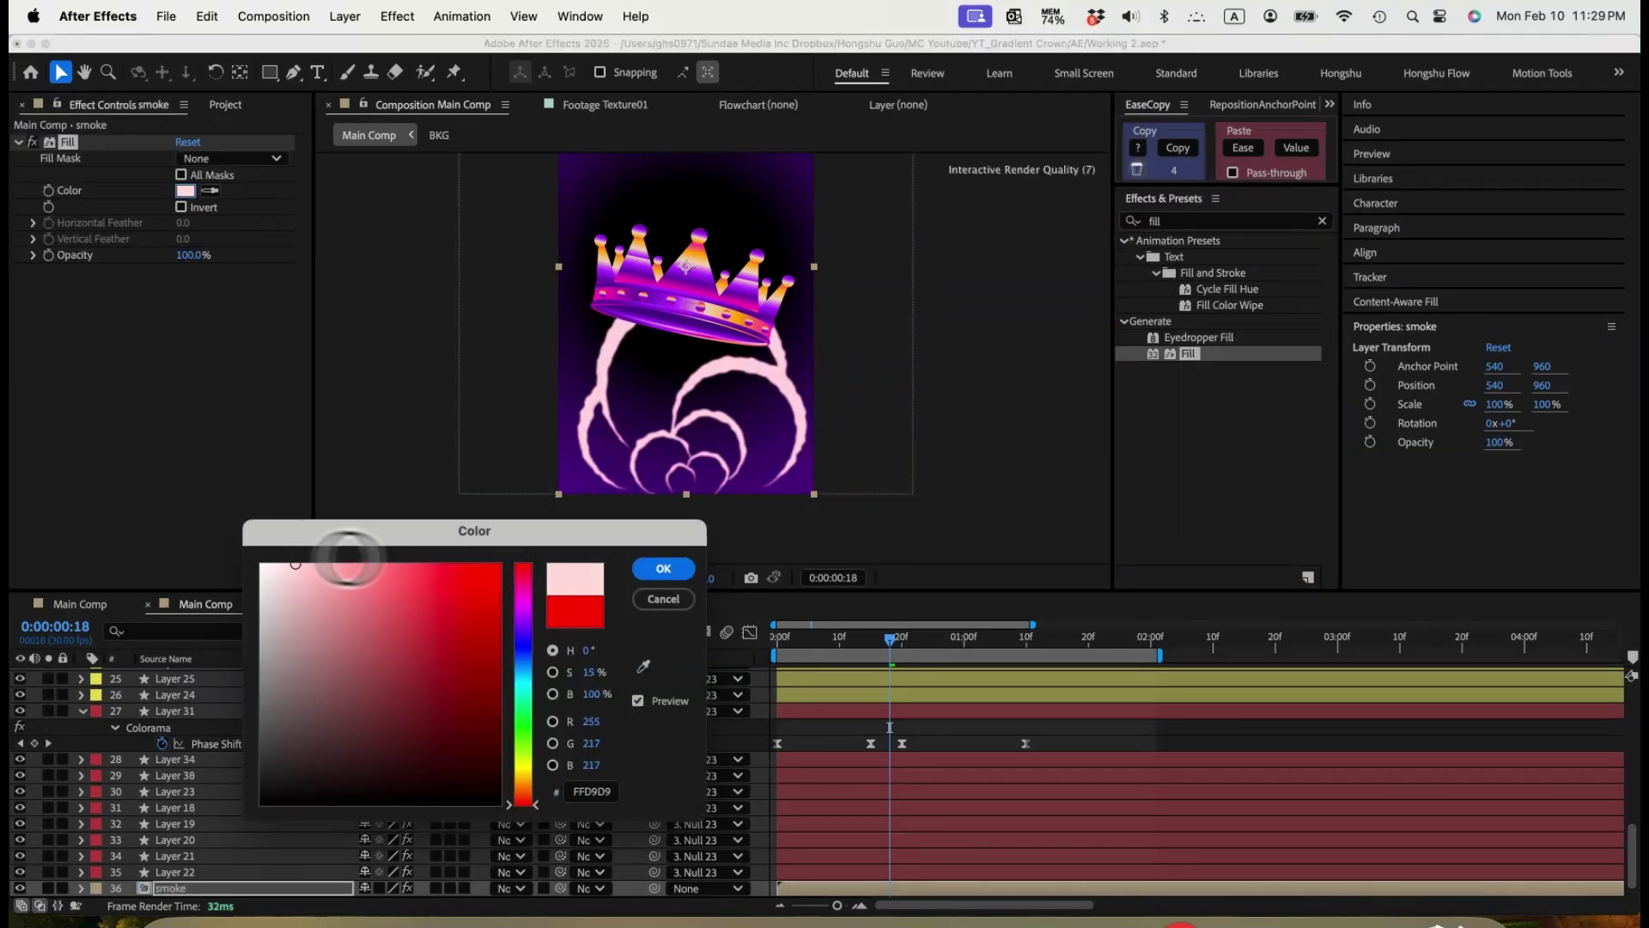
{"action": "key", "text": "Return"}
Check the recolored smoke beneath the crown at frame 16.
{"action": "mouse_move", "coordinate": [888, 641]}
{"action": "left_mouse_down"}
{"action": "mouse_move", "coordinate": [781, 643]}
{"action": "mouse_move", "coordinate": [871, 642]}
{"action": "left_mouse_up"}
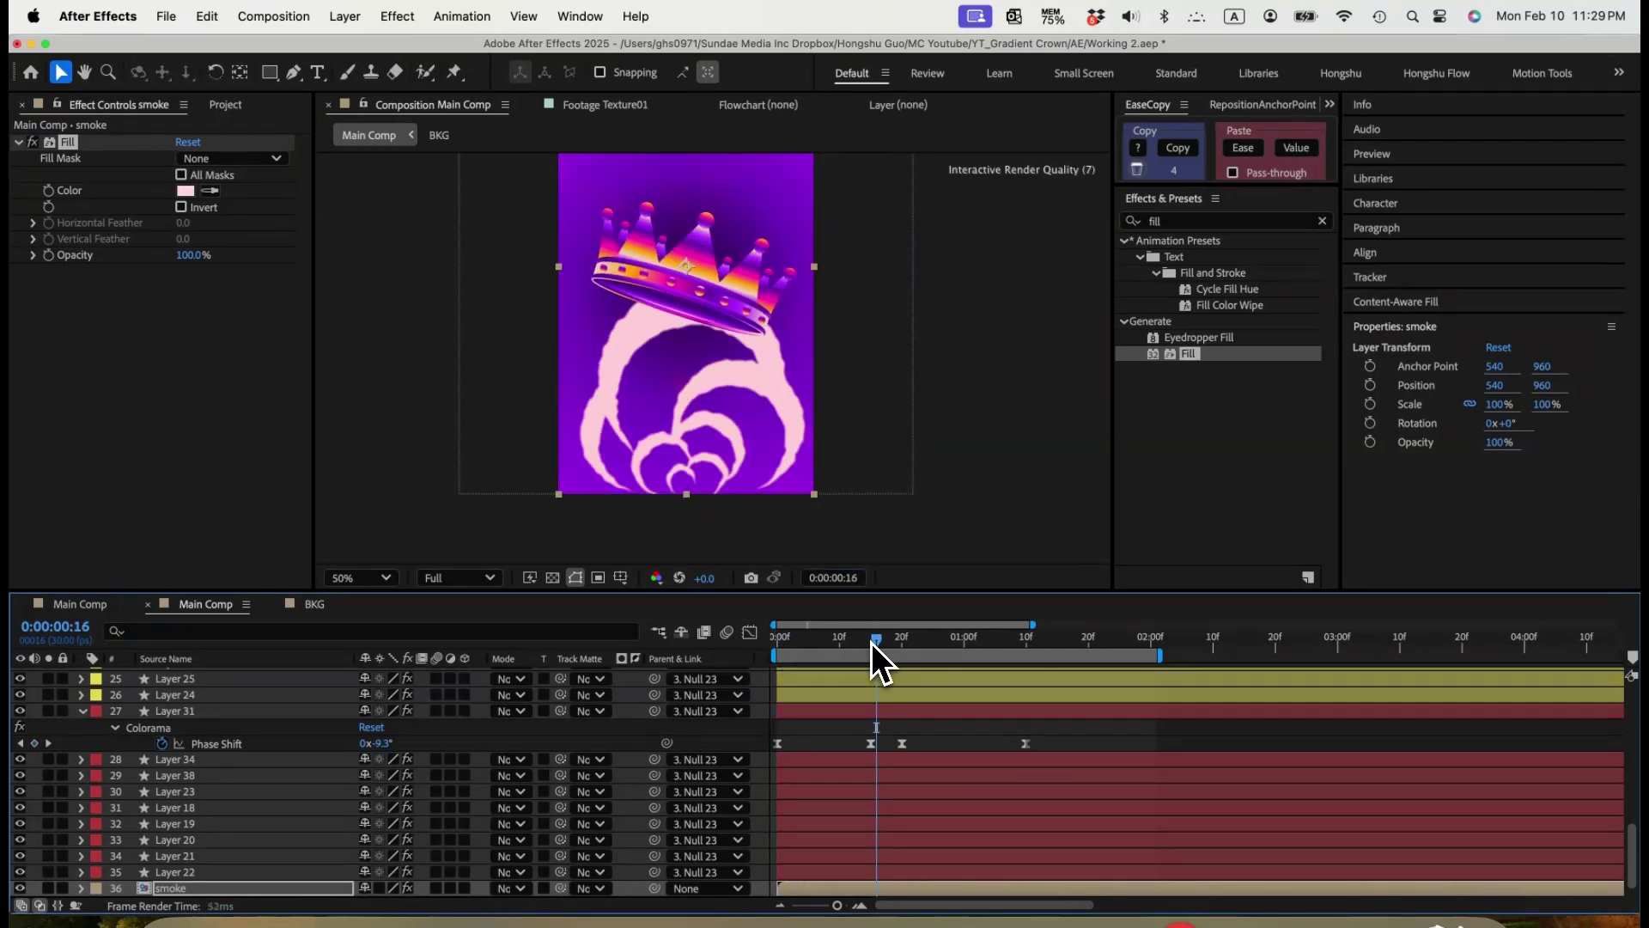
{"action": "left_click_drag", "start_coordinate": [737, 335], "coordinate": [705, 421]}
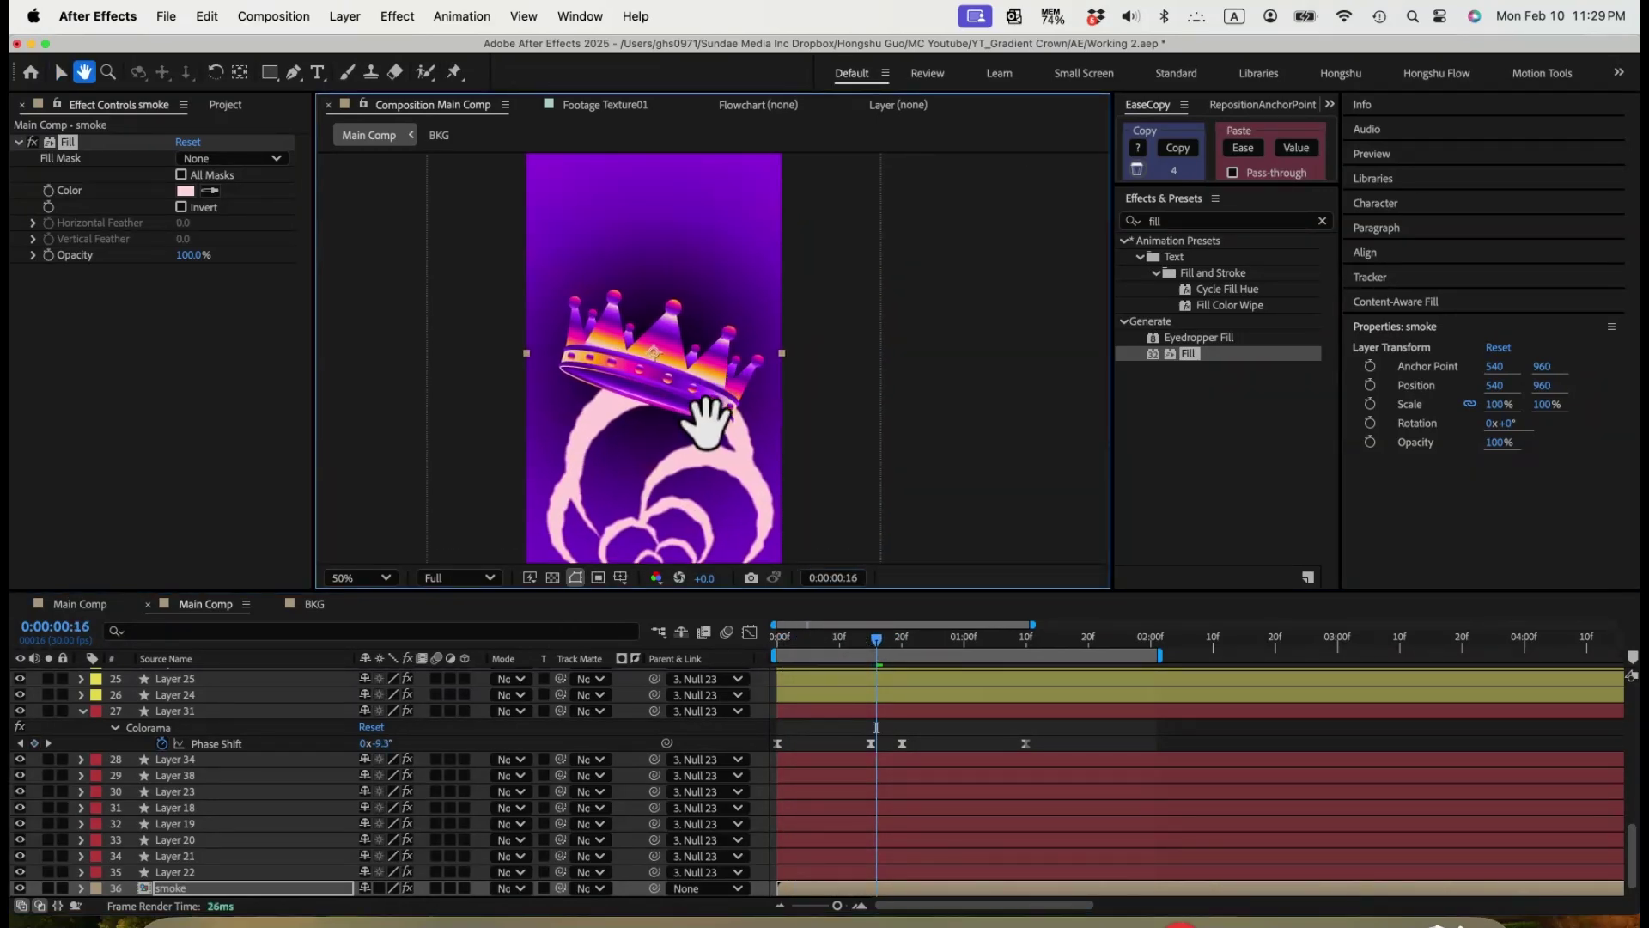
{"action": "left_click_drag", "start_coordinate": [810, 486], "coordinate": [832, 423]}
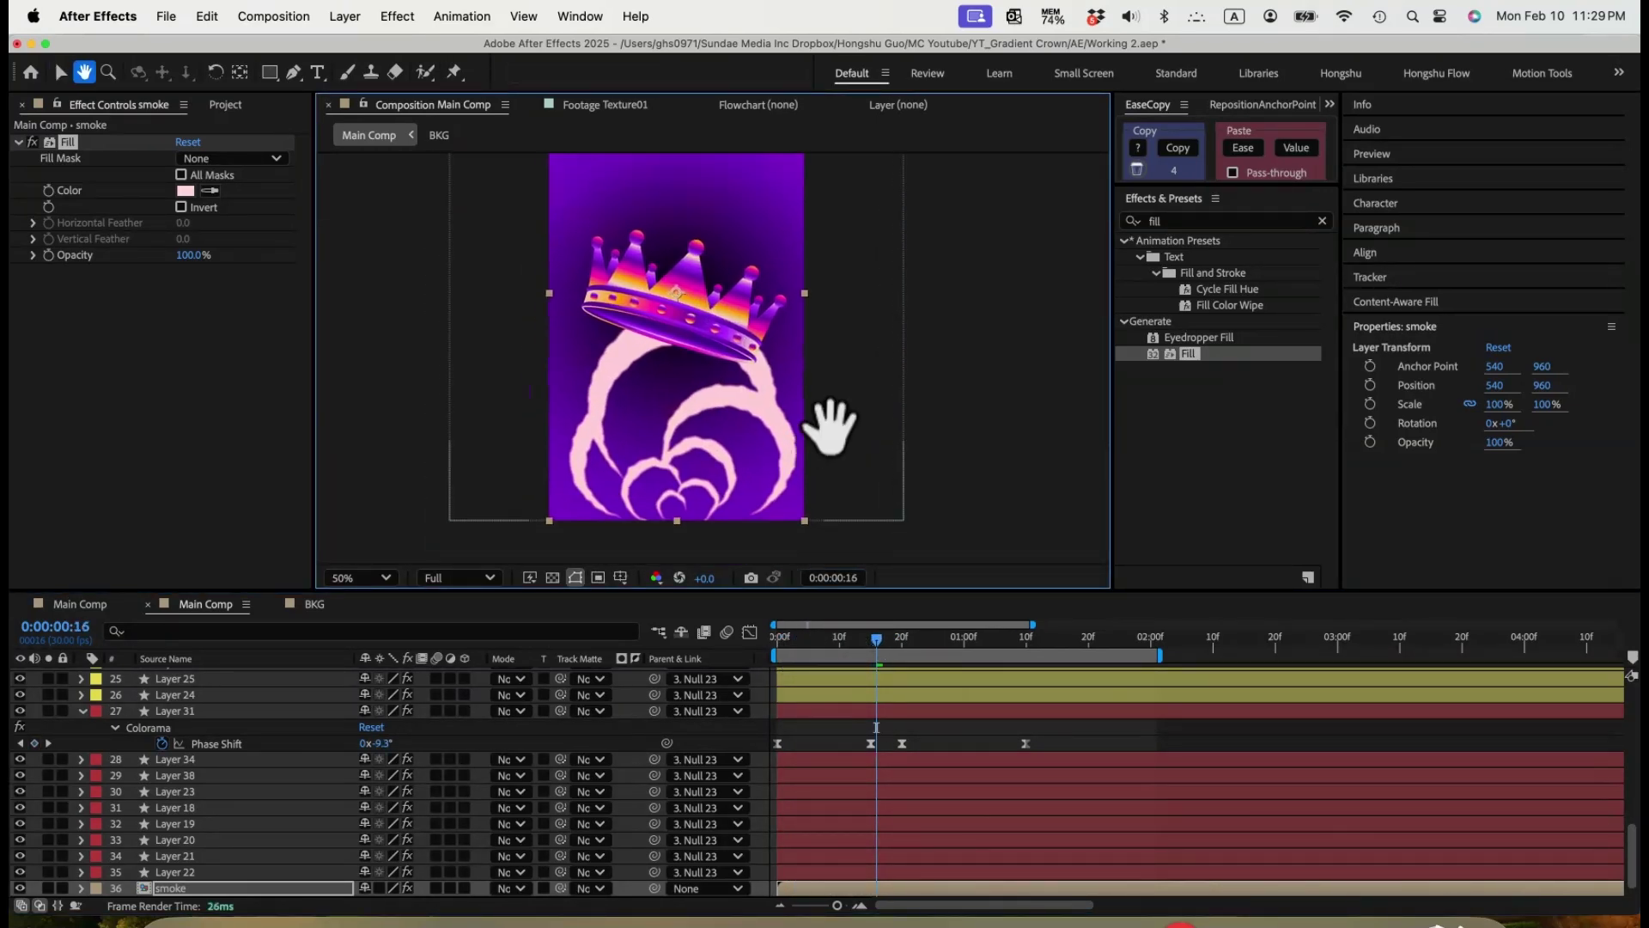
Open the cloud composition nested inside smoke and play its circle scale animation from the first frame.
{"action": "double_click", "coordinate": [182, 890]}
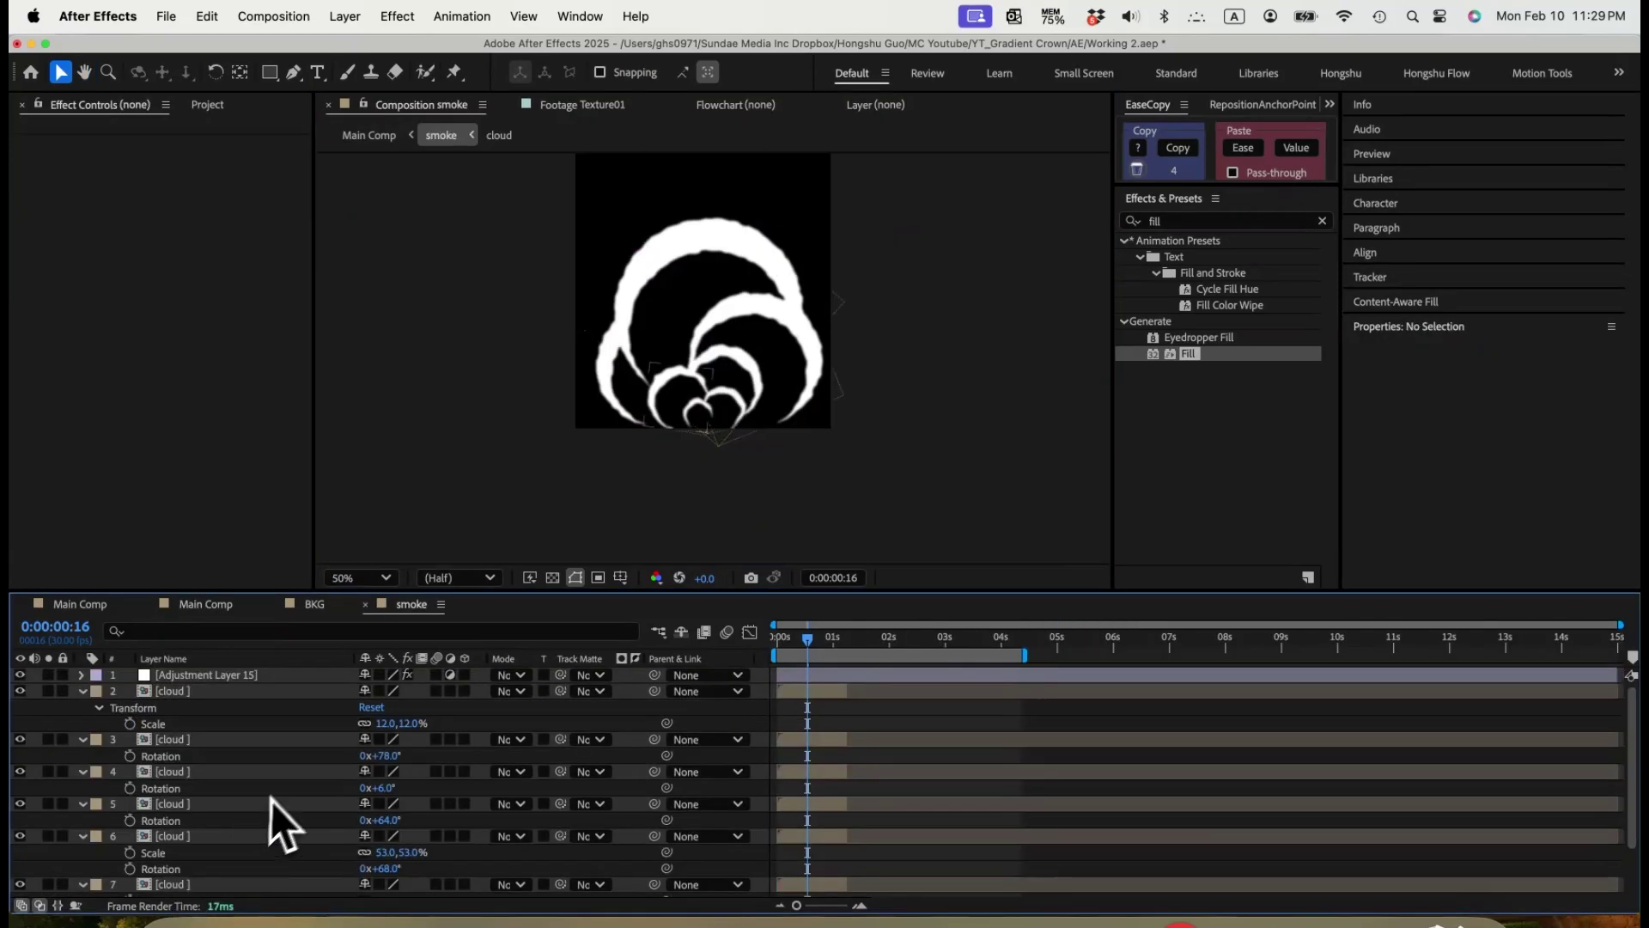
{"action": "double_click", "coordinate": [176, 691]}
{"action": "left_click_drag", "start_coordinate": [837, 644], "coordinate": [776, 644]}
{"action": "key", "text": "space"}
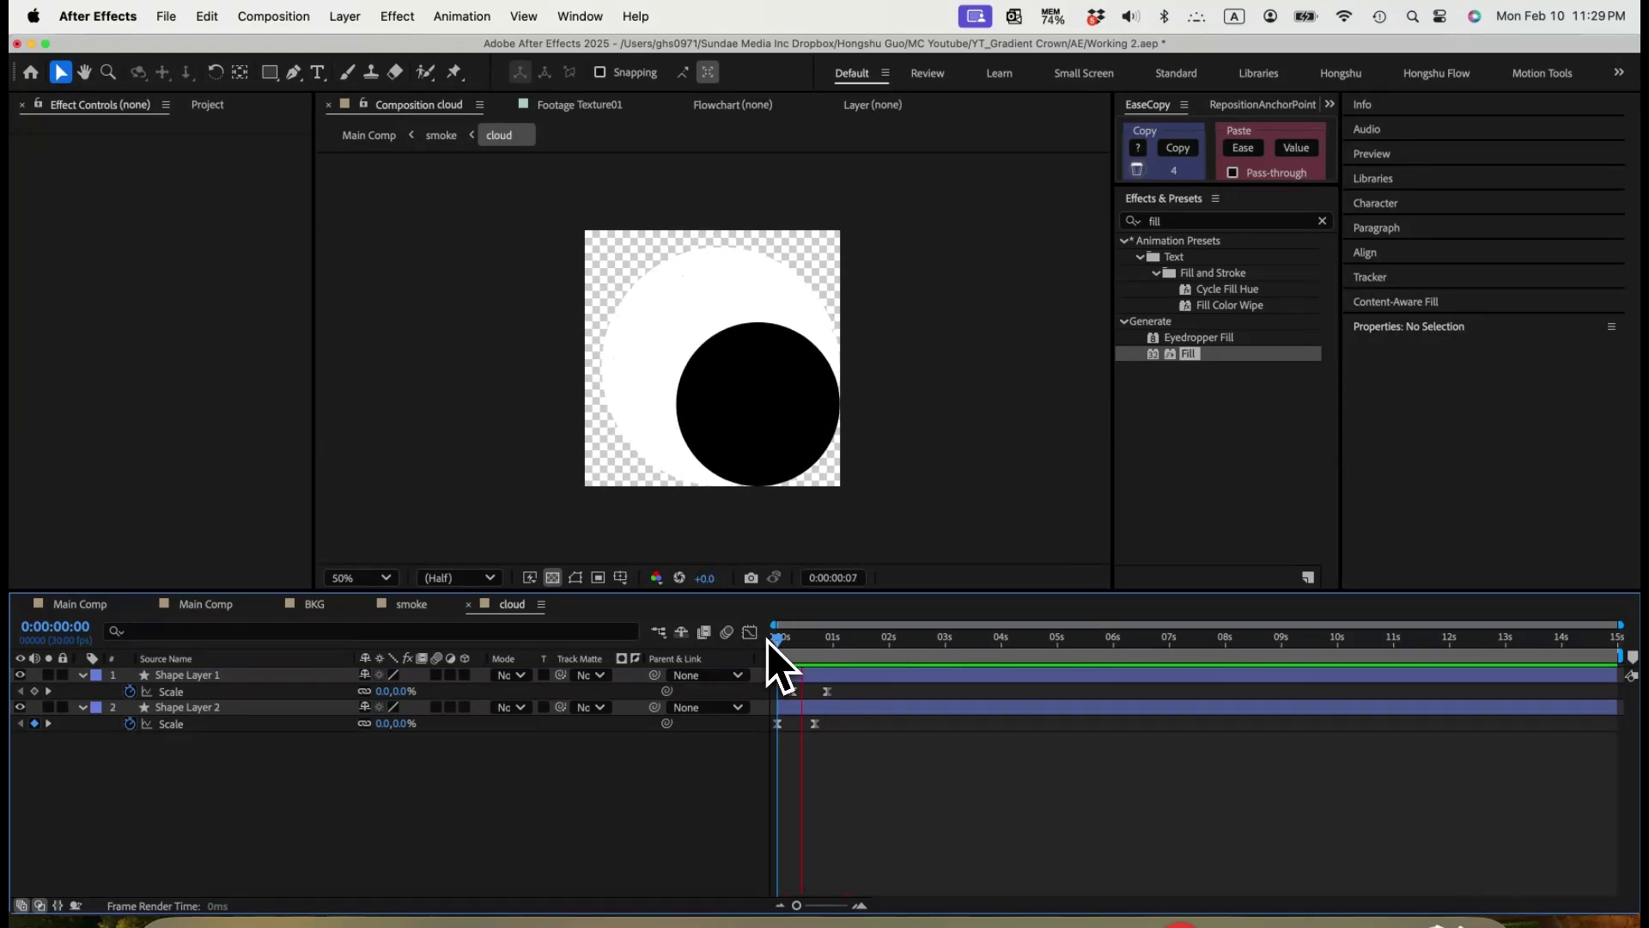
Return to the smoke composition and examine the Extract, Turbulent Displace and Fast Box Blur effects on its adjustment layer.
{"action": "left_click", "coordinate": [658, 632]}
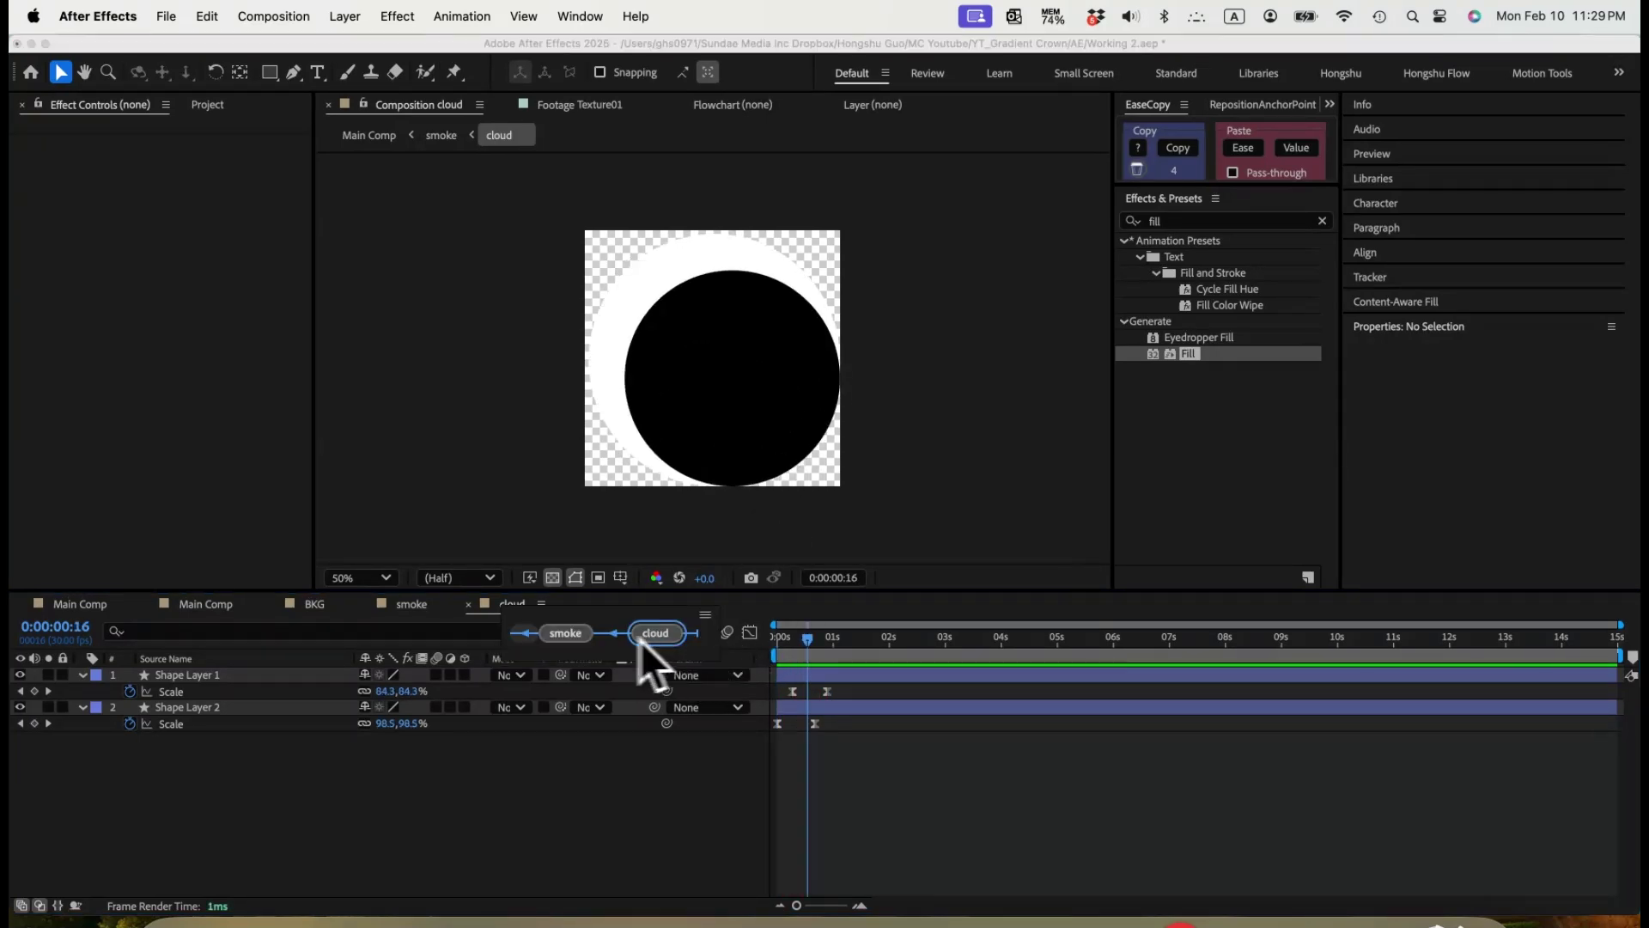
{"action": "left_click", "coordinate": [560, 633]}
{"action": "left_click_drag", "start_coordinate": [800, 659], "coordinate": [814, 661]}
{"action": "left_click", "coordinate": [214, 675]}
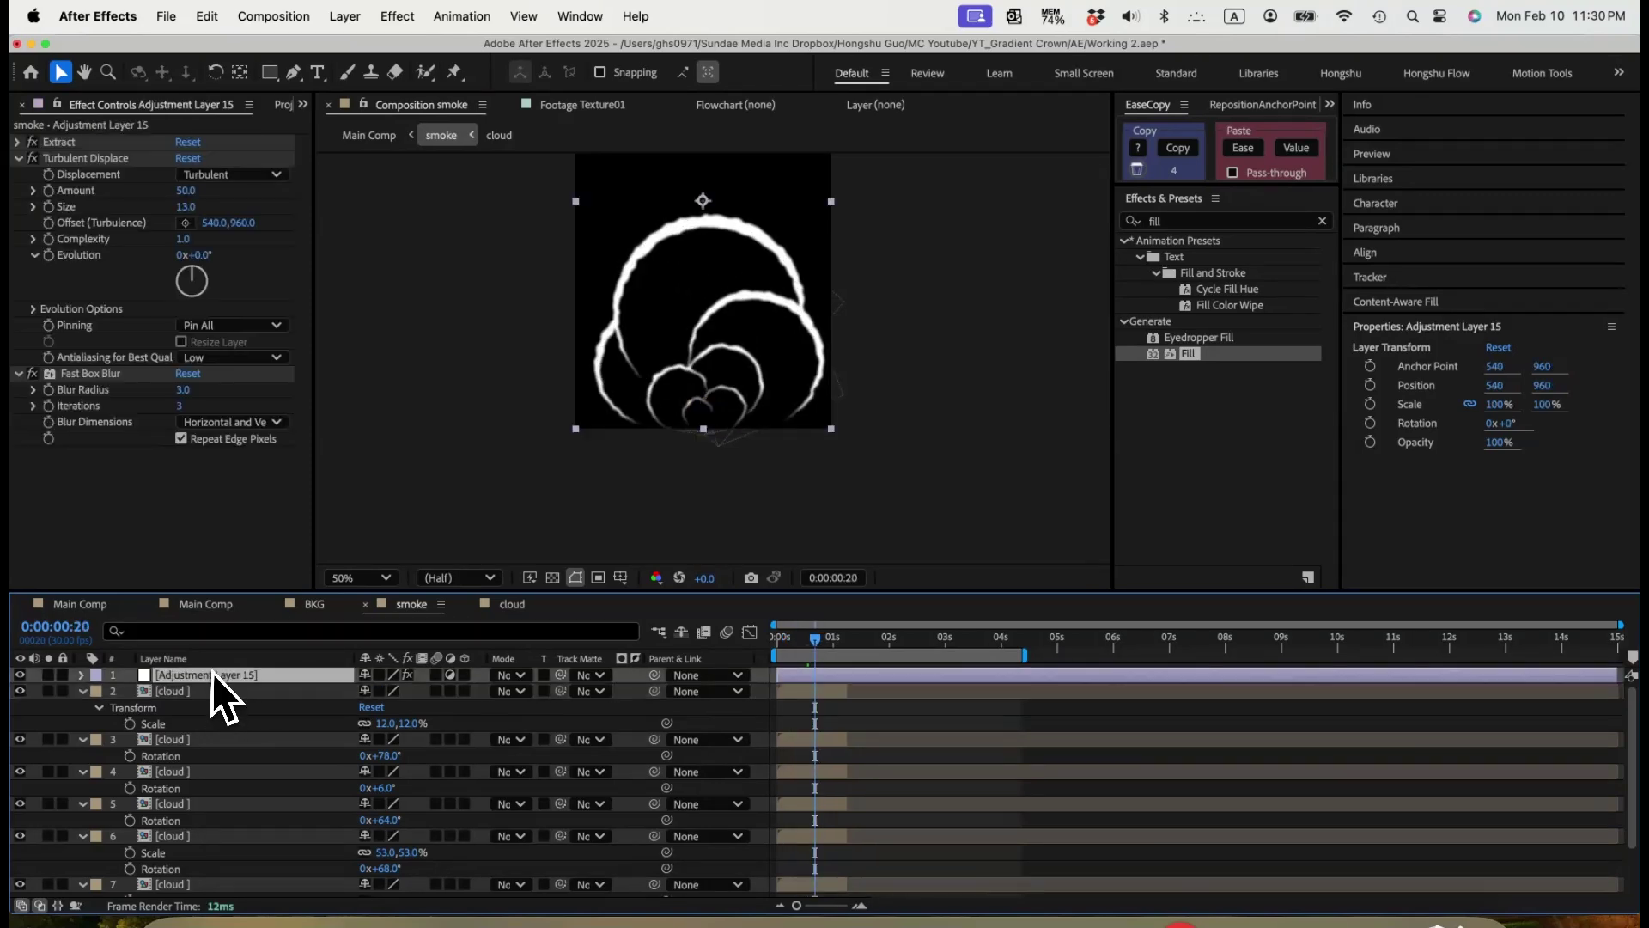
{"action": "left_click", "coordinate": [59, 142]}
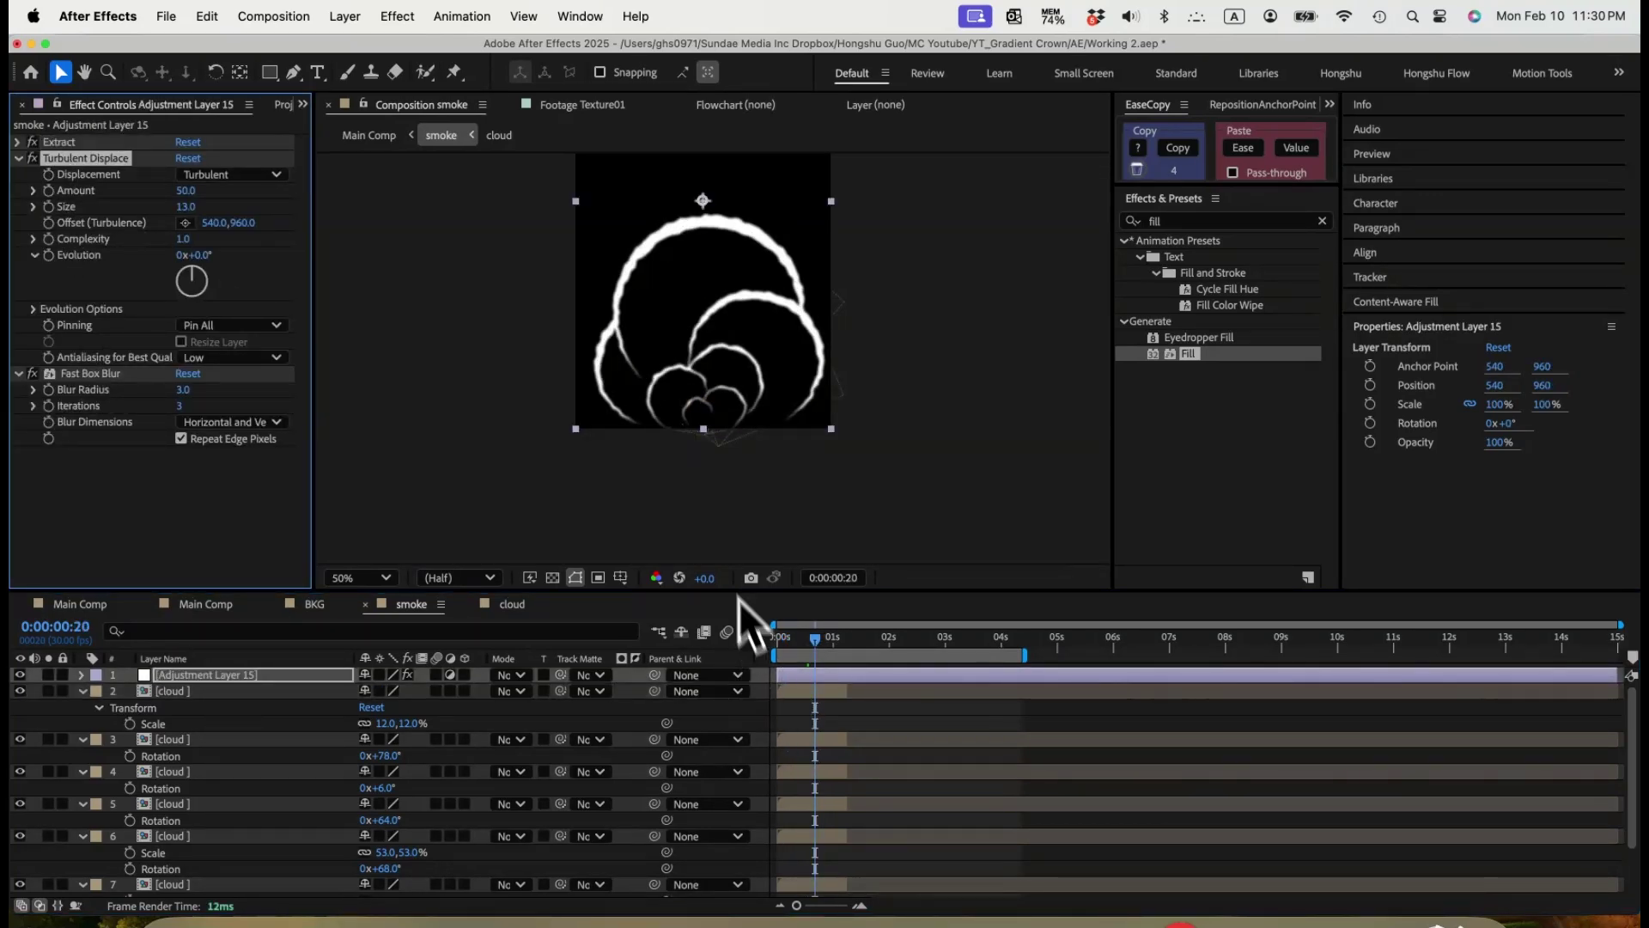
{"action": "left_click", "coordinate": [94, 374]}
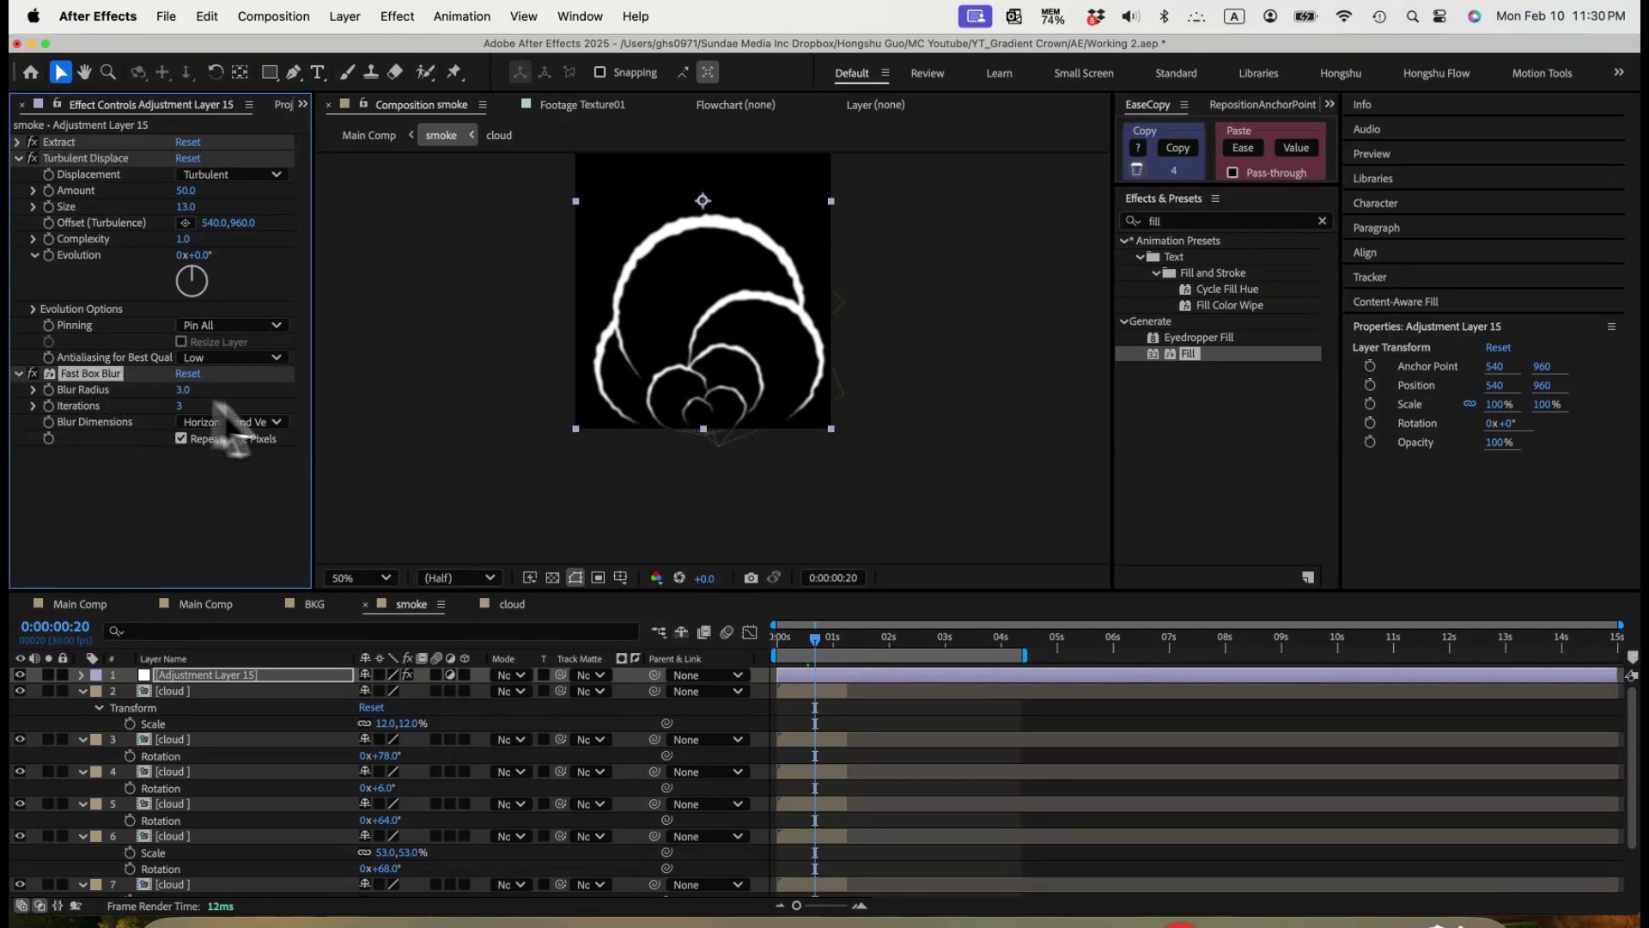
Return to Main Comp and paste the copied adjustment layers and the FAST BOX BLUR 5 shape layer above the Color layer.
{"action": "left_click", "coordinate": [657, 632]}
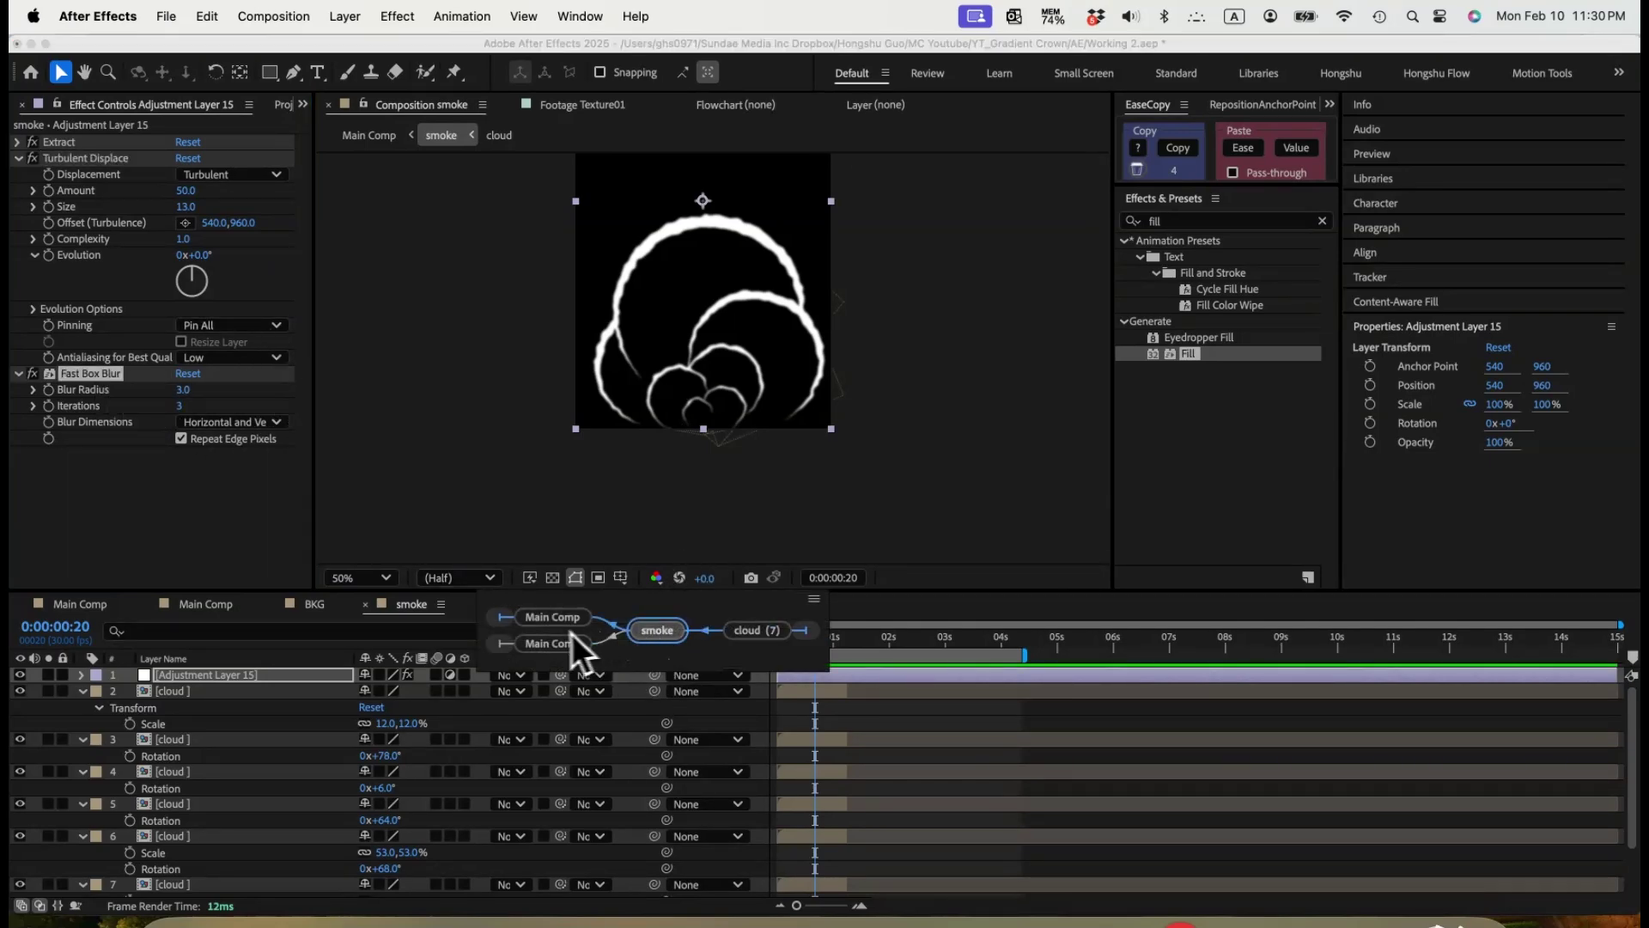
{"action": "left_click", "coordinate": [573, 634]}
{"action": "left_click_drag", "start_coordinate": [852, 646], "coordinate": [890, 642]}
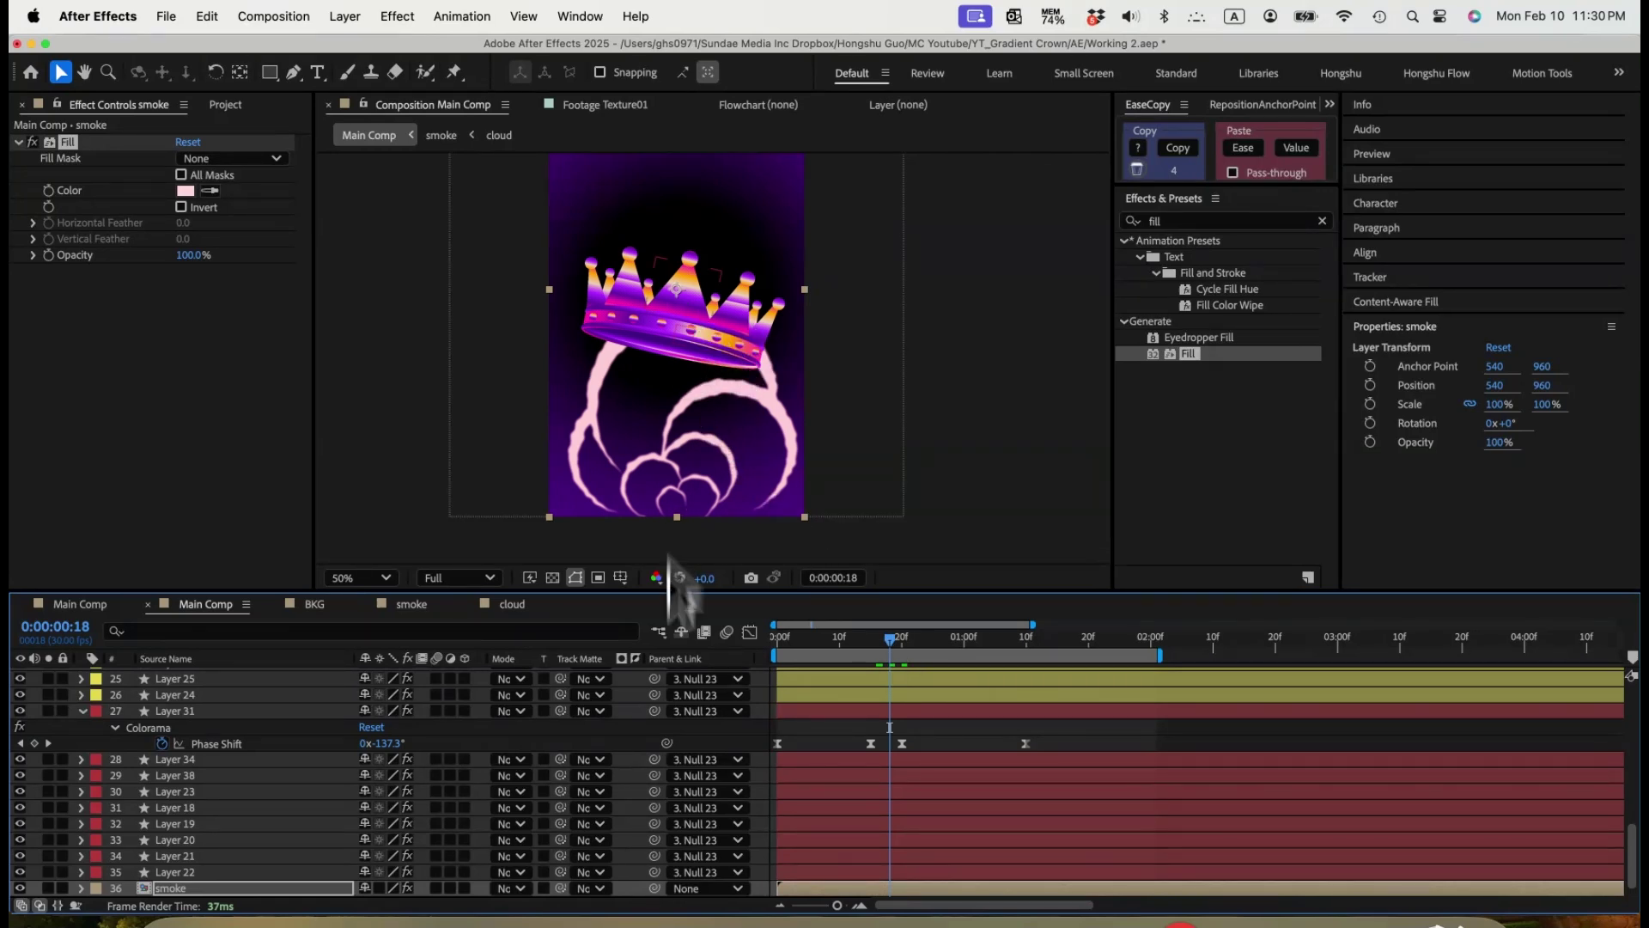
{"action": "scroll", "coordinate": [284, 780], "scroll_direction": "up", "scroll_amount": 10}
{"action": "left_click", "coordinate": [187, 676]}
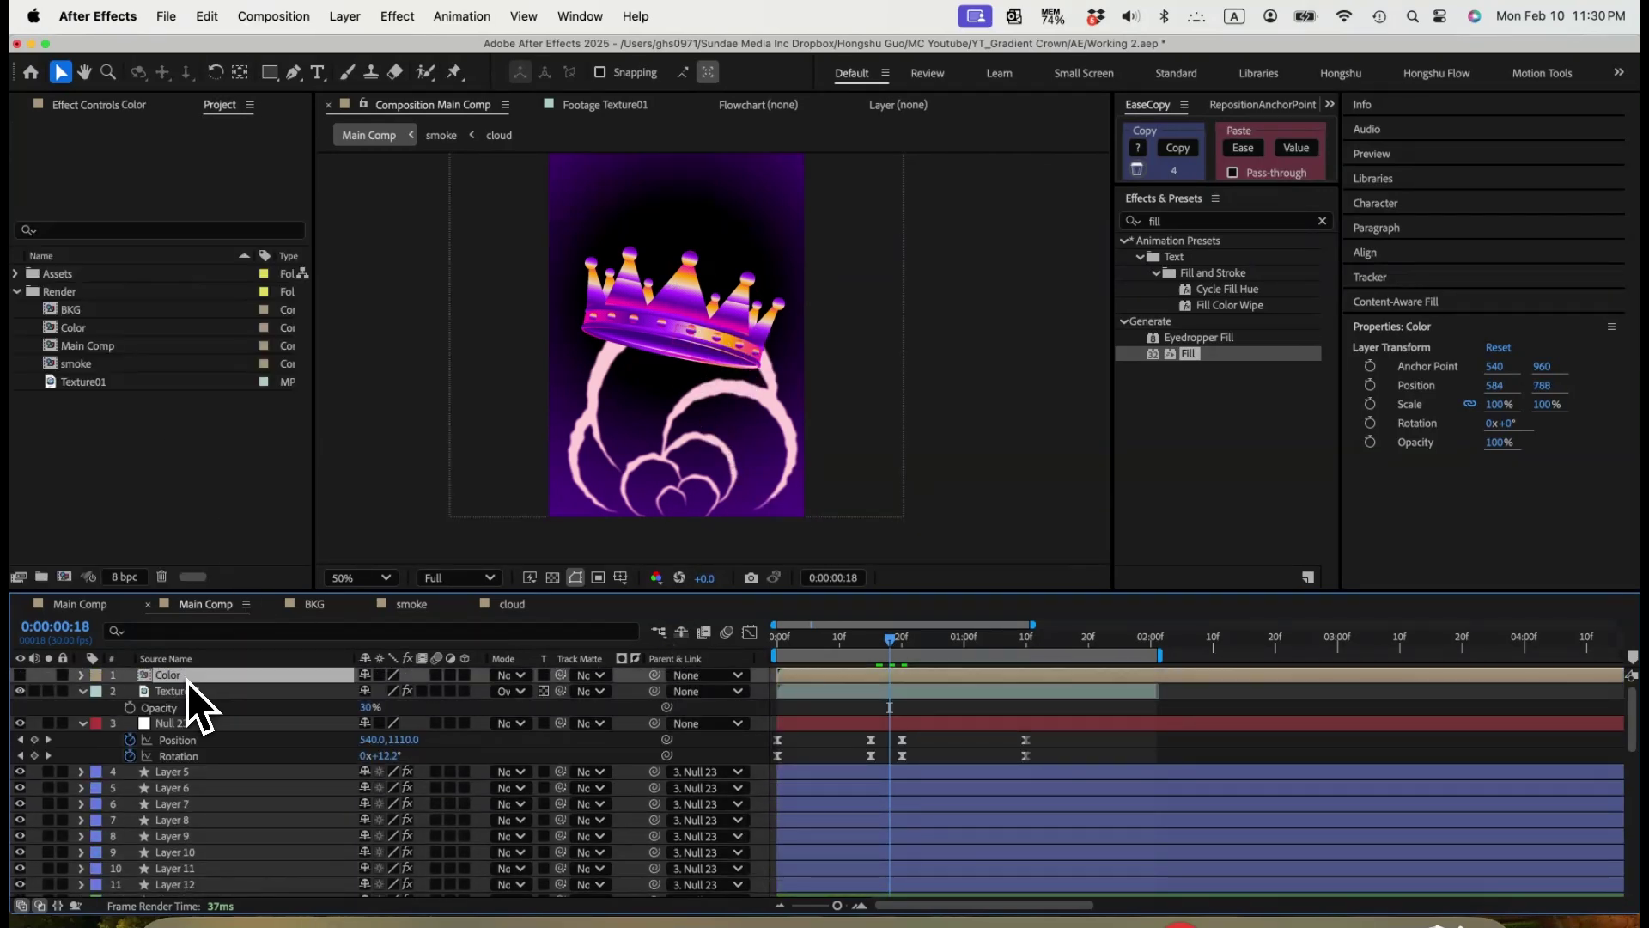
{"action": "key", "text": "super+v"}
{"action": "left_click", "coordinate": [879, 756]}
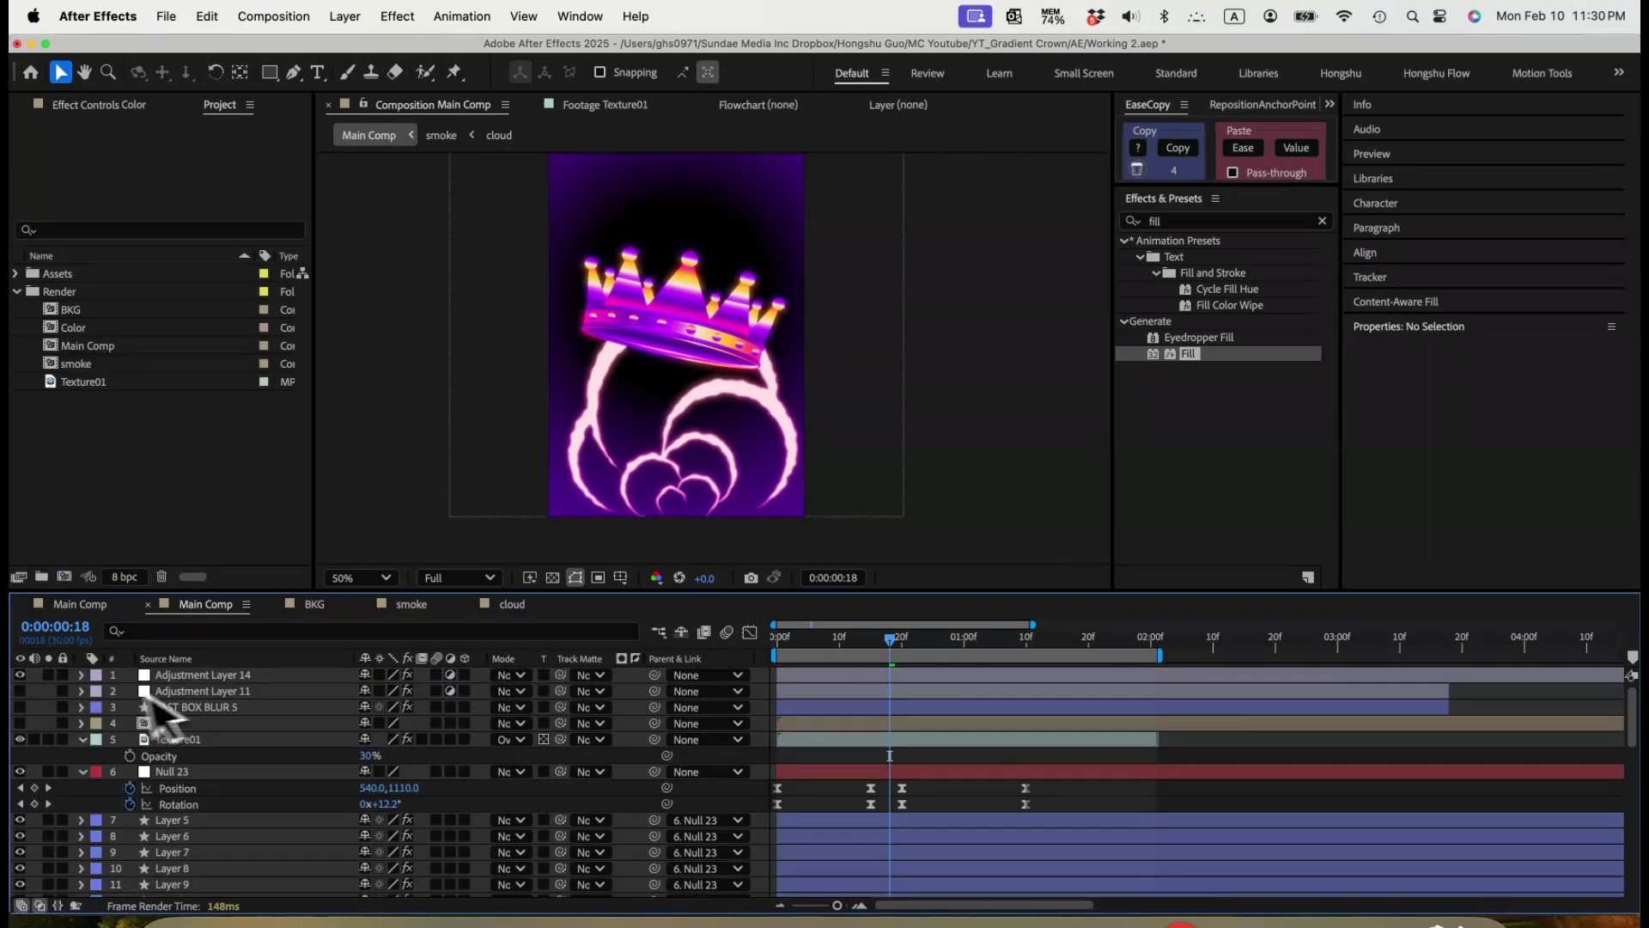
Examine Adjustment Layer 11's Compound Blur with the FAST BOX BLUR 5 map shapes, and check the blurred areas at frames 6 and 13.
{"action": "left_click", "coordinate": [186, 707]}
{"action": "left_click", "coordinate": [225, 691]}
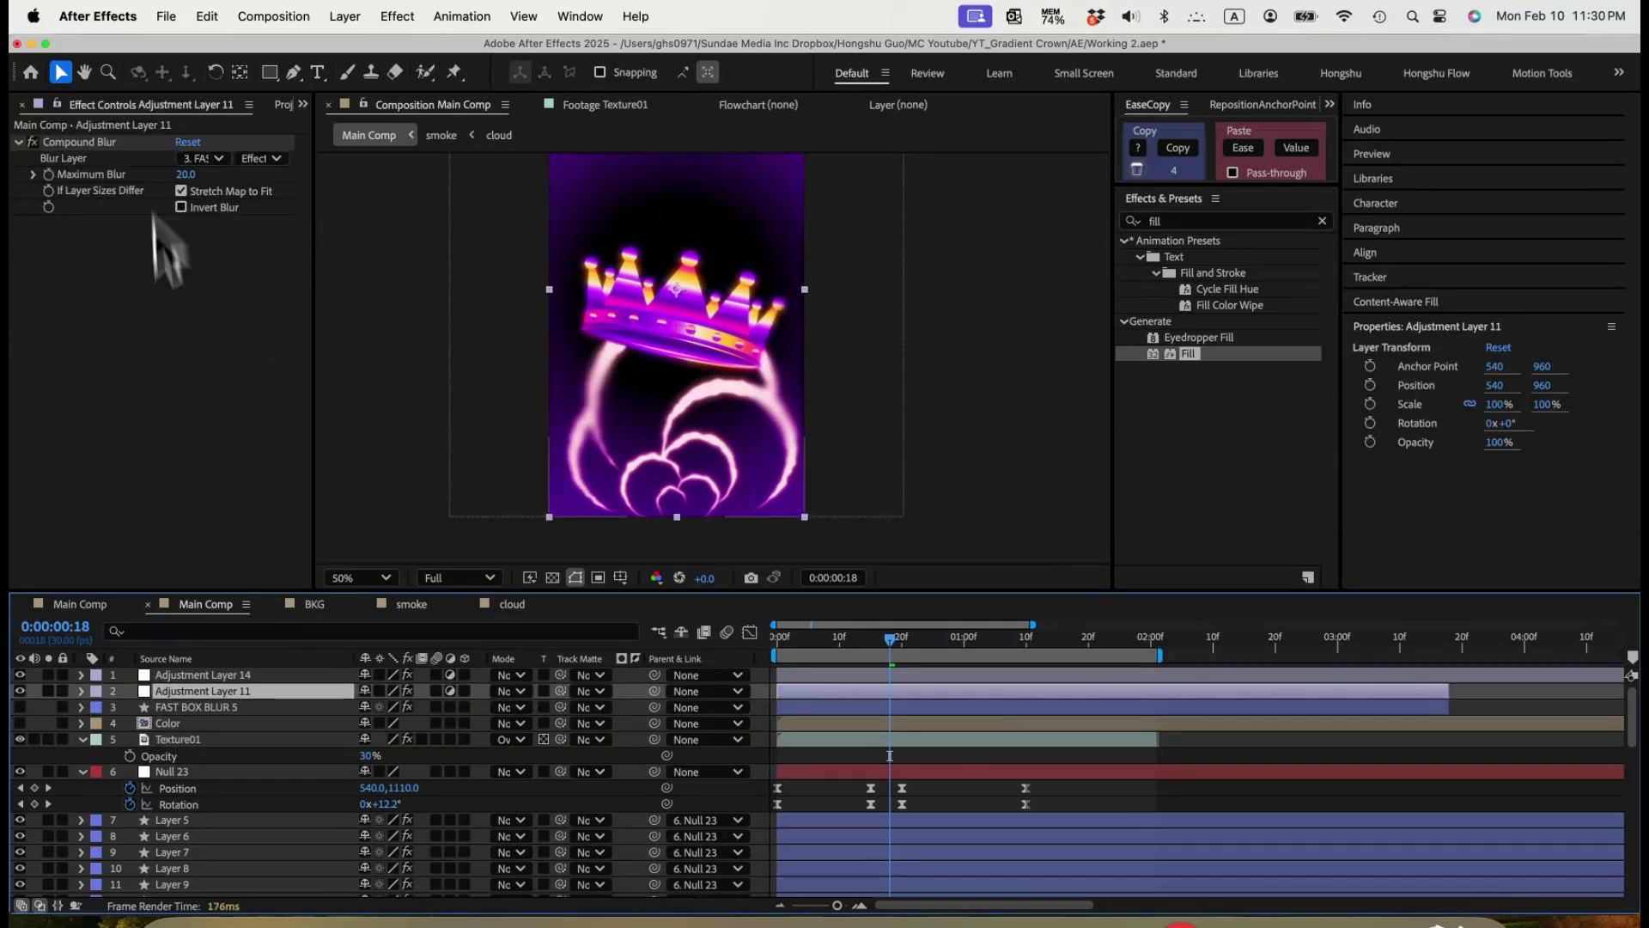
{"action": "left_click", "coordinate": [180, 710]}
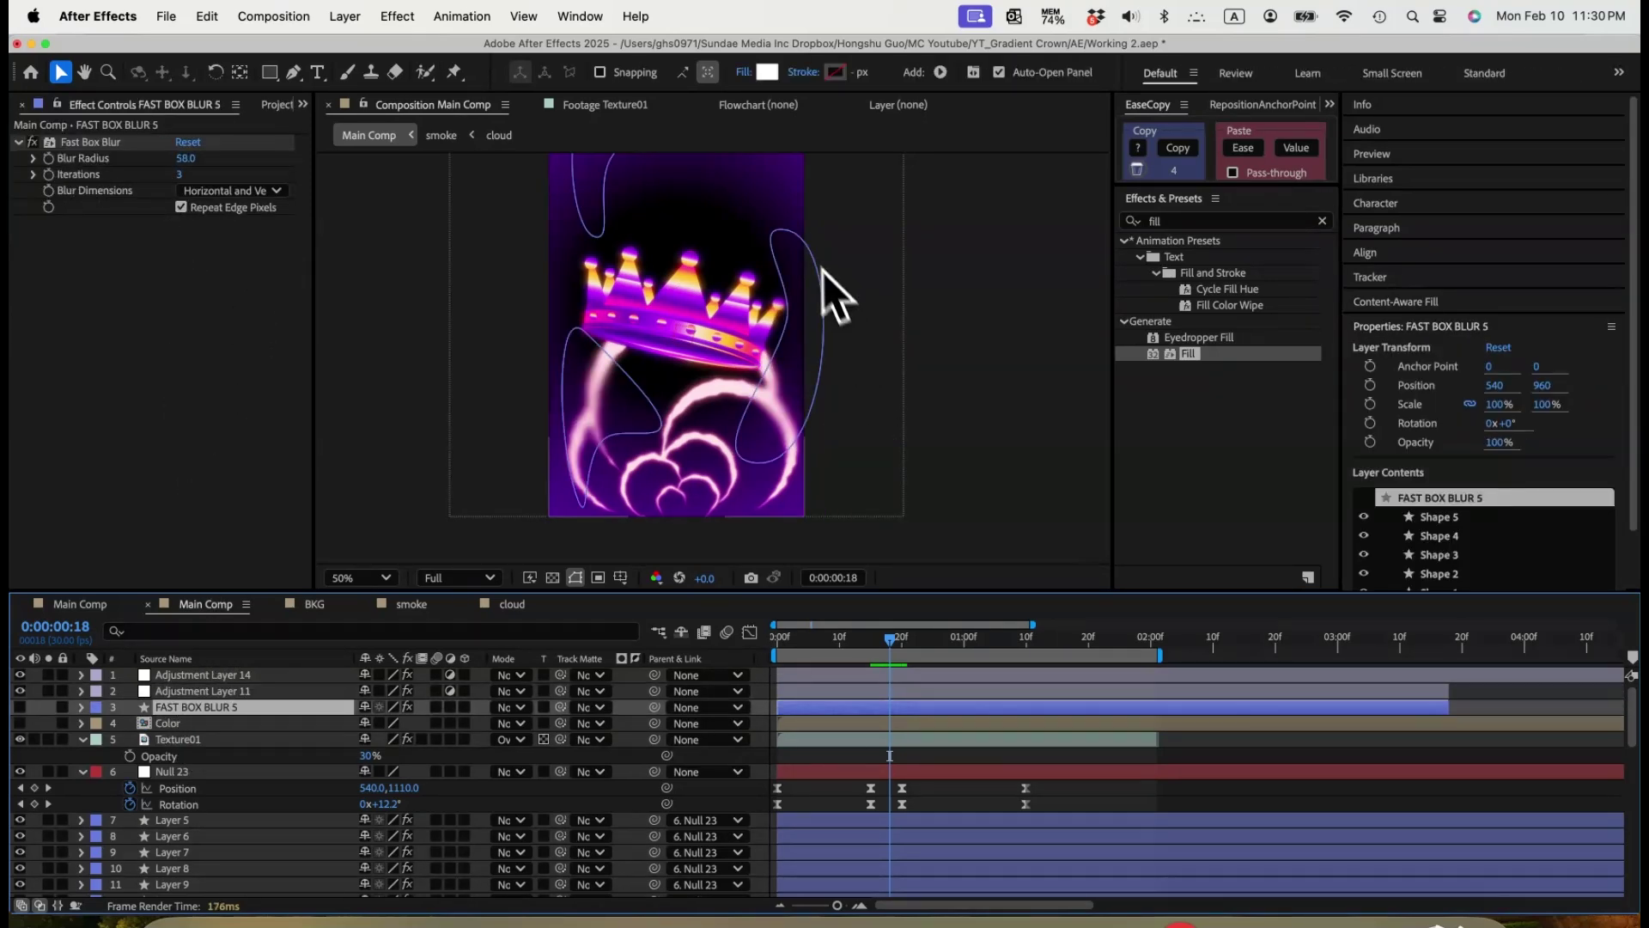
{"action": "left_click_drag", "start_coordinate": [668, 219], "coordinate": [658, 270]}
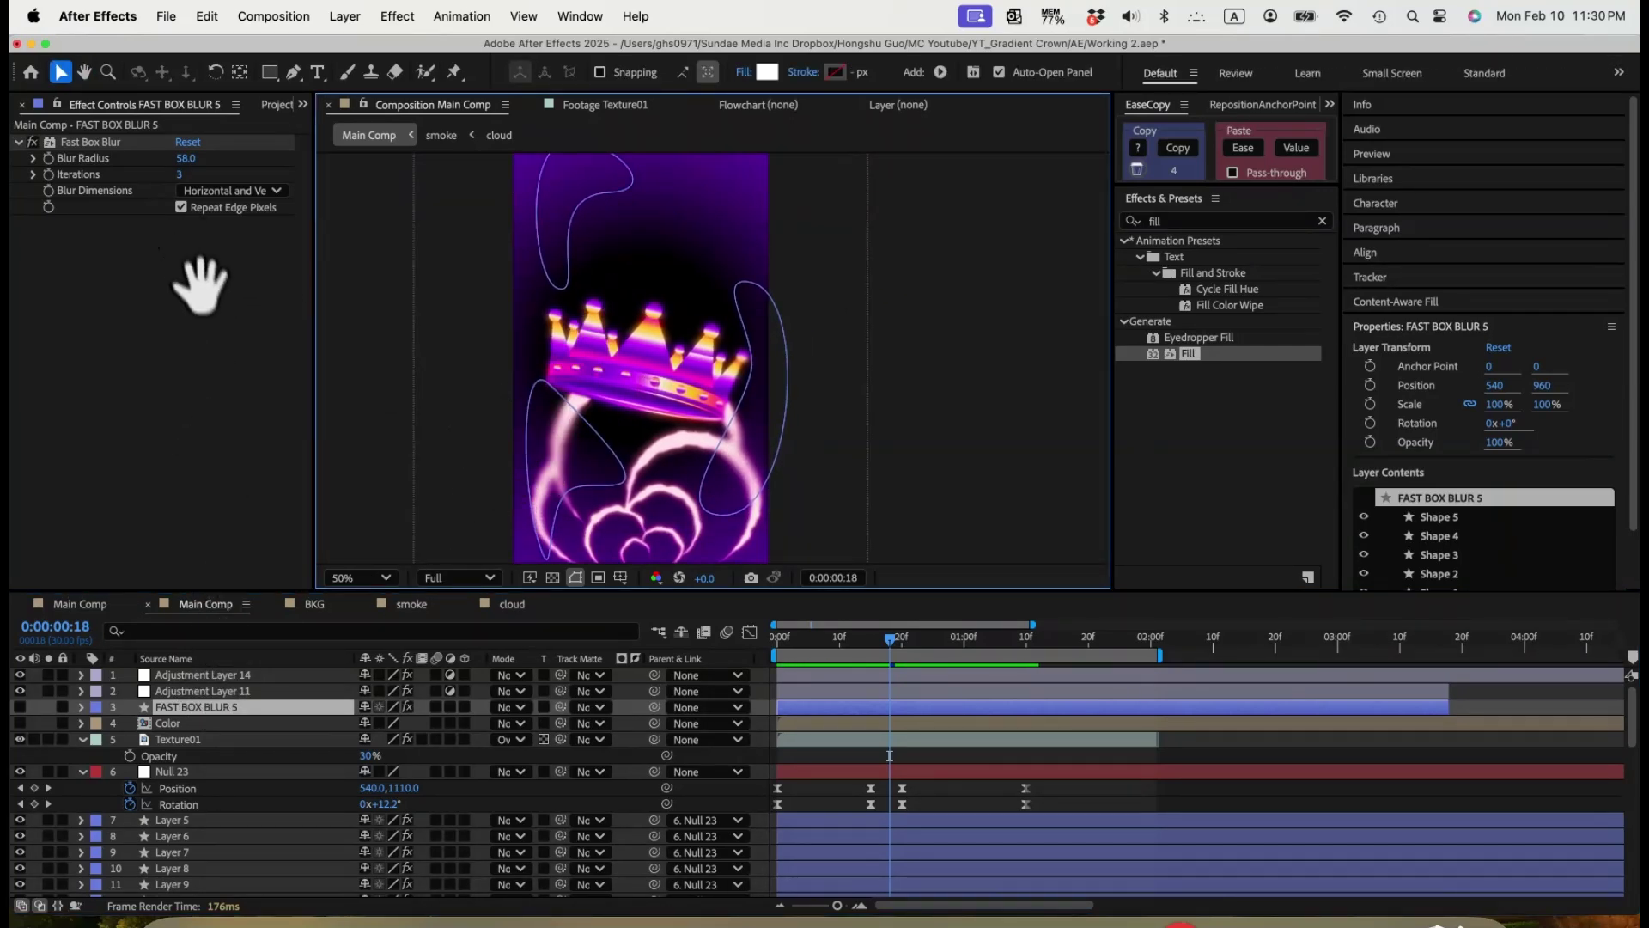
{"action": "left_click", "coordinate": [219, 692]}
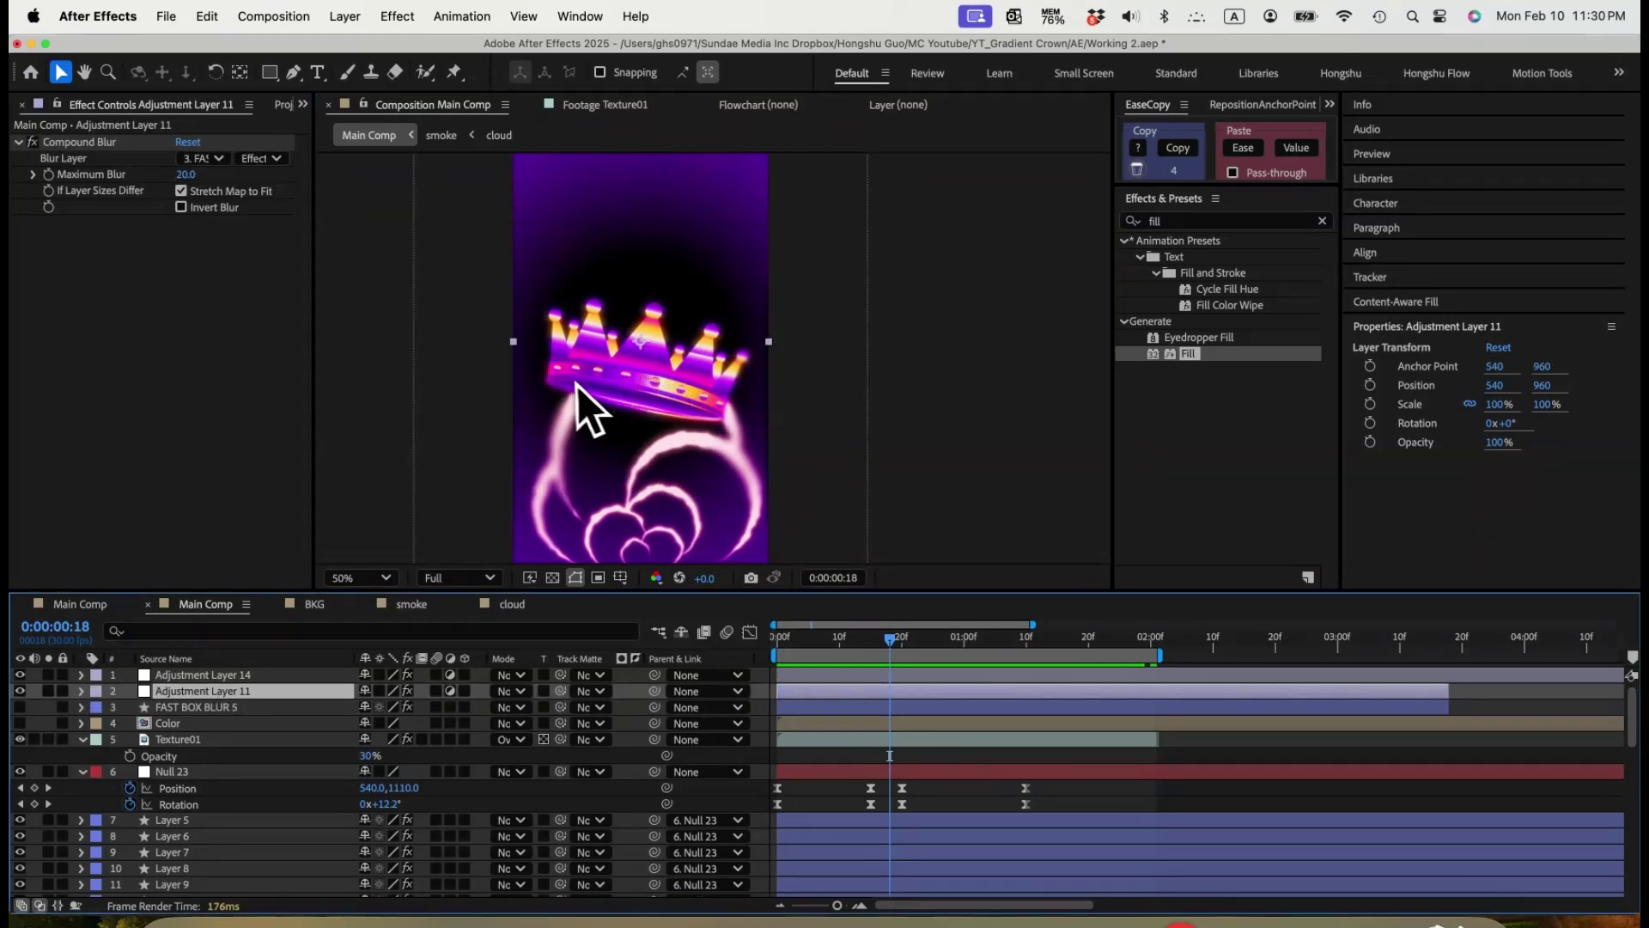
{"action": "left_click_drag", "start_coordinate": [819, 633], "coordinate": [817, 673]}
{"action": "left_click", "coordinate": [245, 706]}
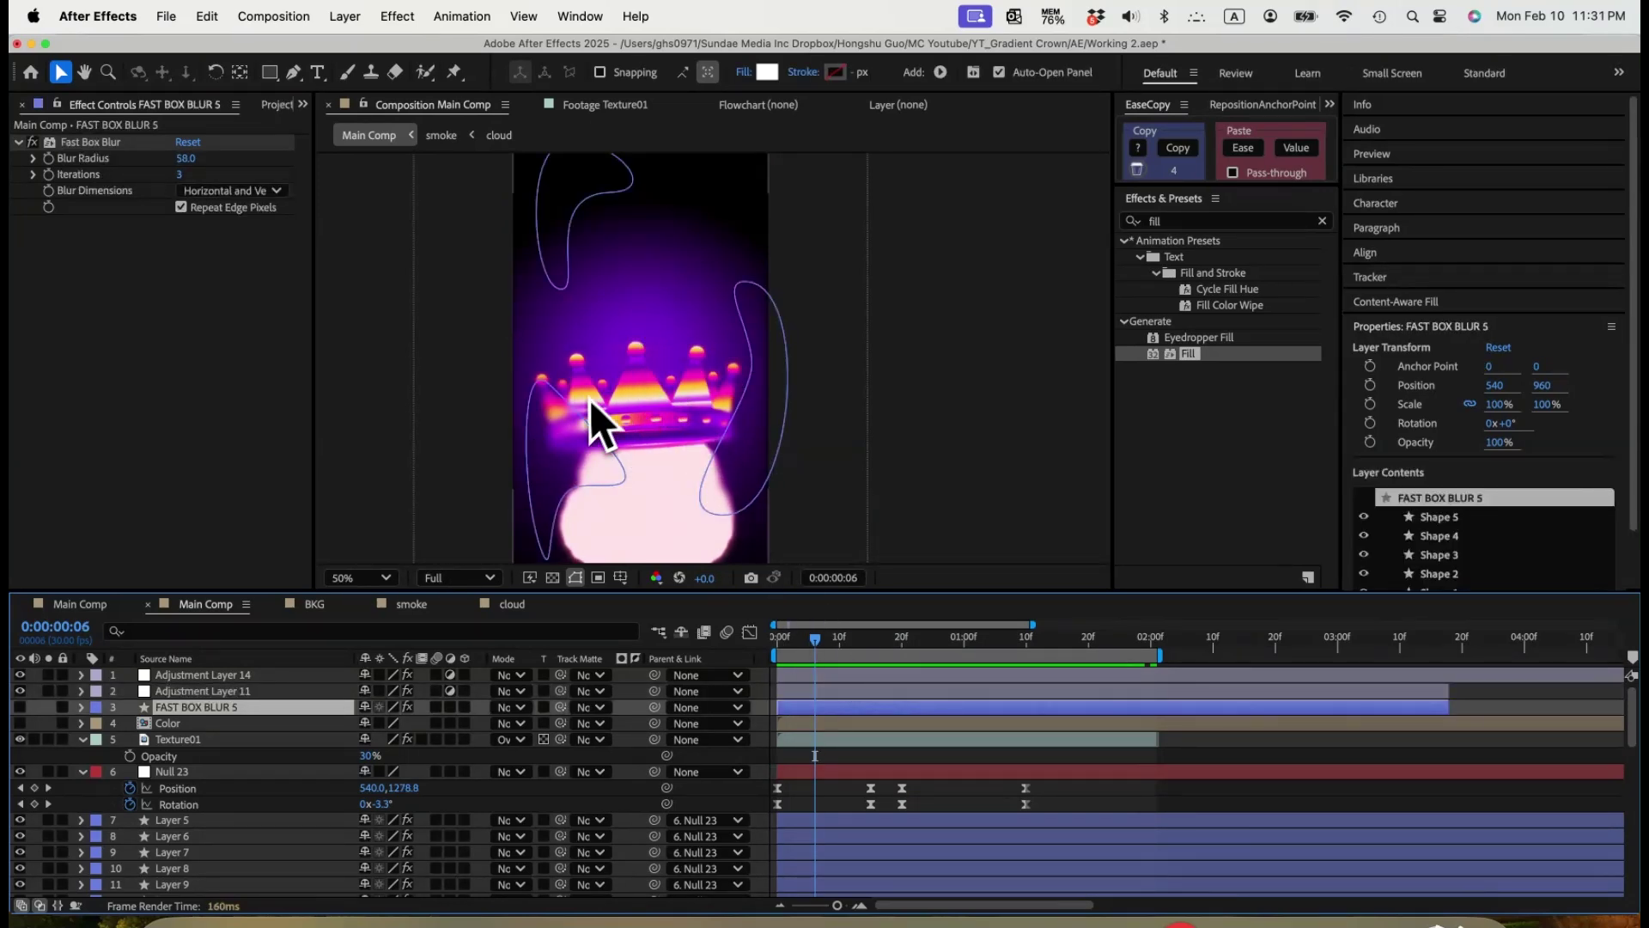
{"action": "left_click_drag", "start_coordinate": [814, 639], "coordinate": [850, 638]}
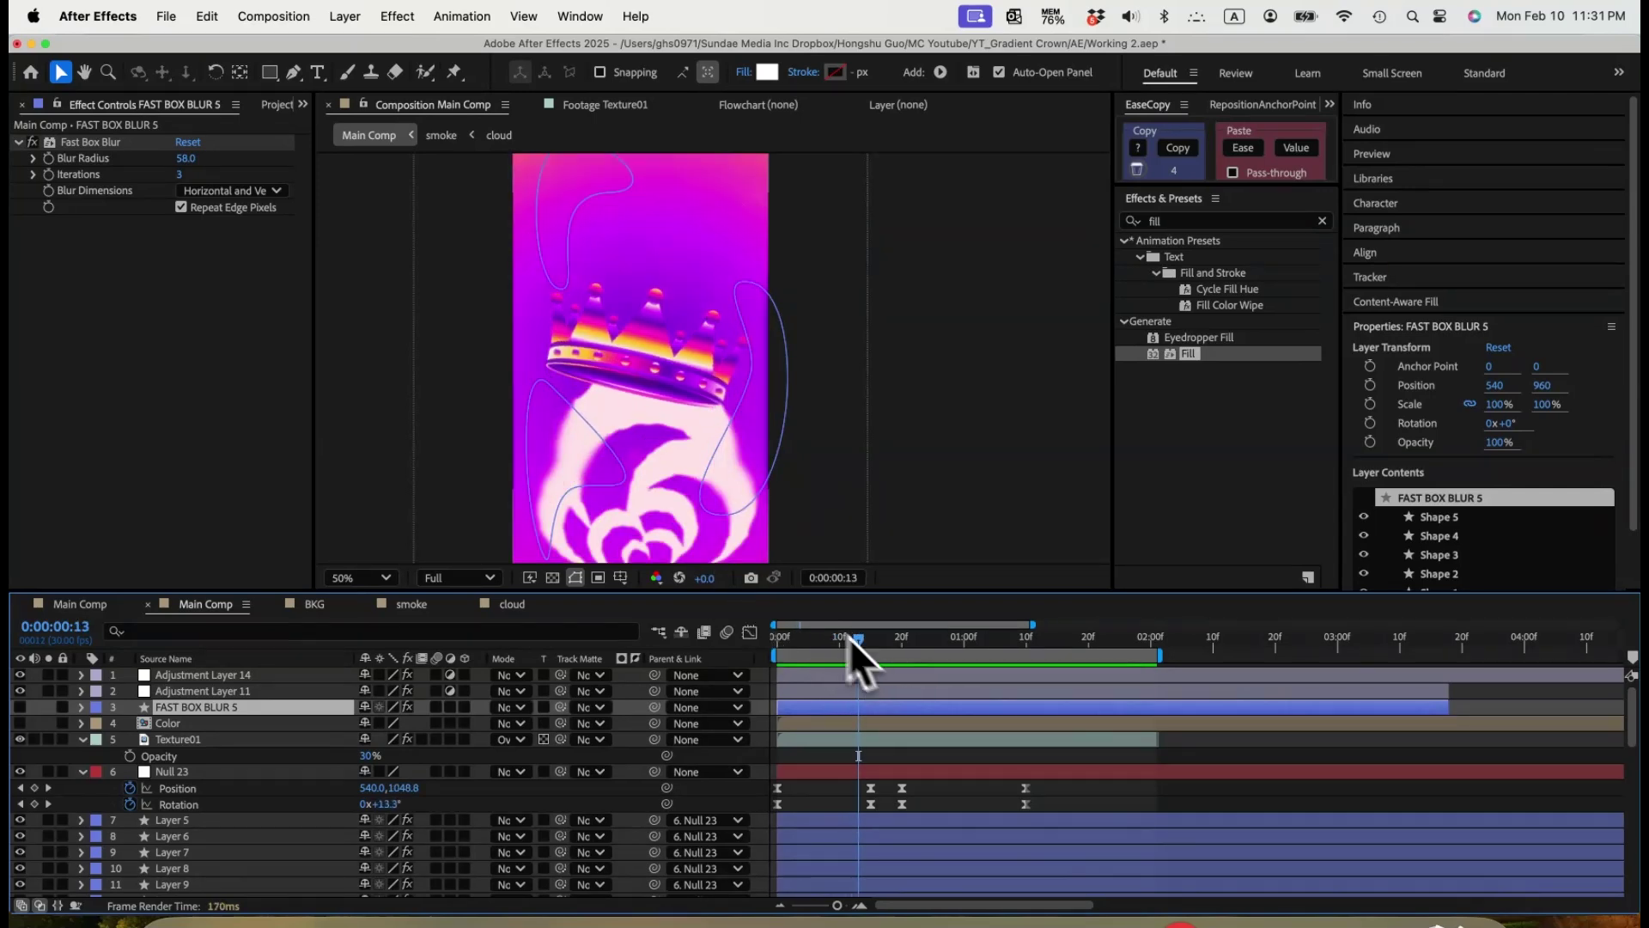
{"action": "left_click", "coordinate": [214, 692]}
Reshape the RGB curve on Adjustment Layer 14 by raising its lower point slightly and shifting its upper point toward the highlights.
{"action": "left_click", "coordinate": [205, 677]}
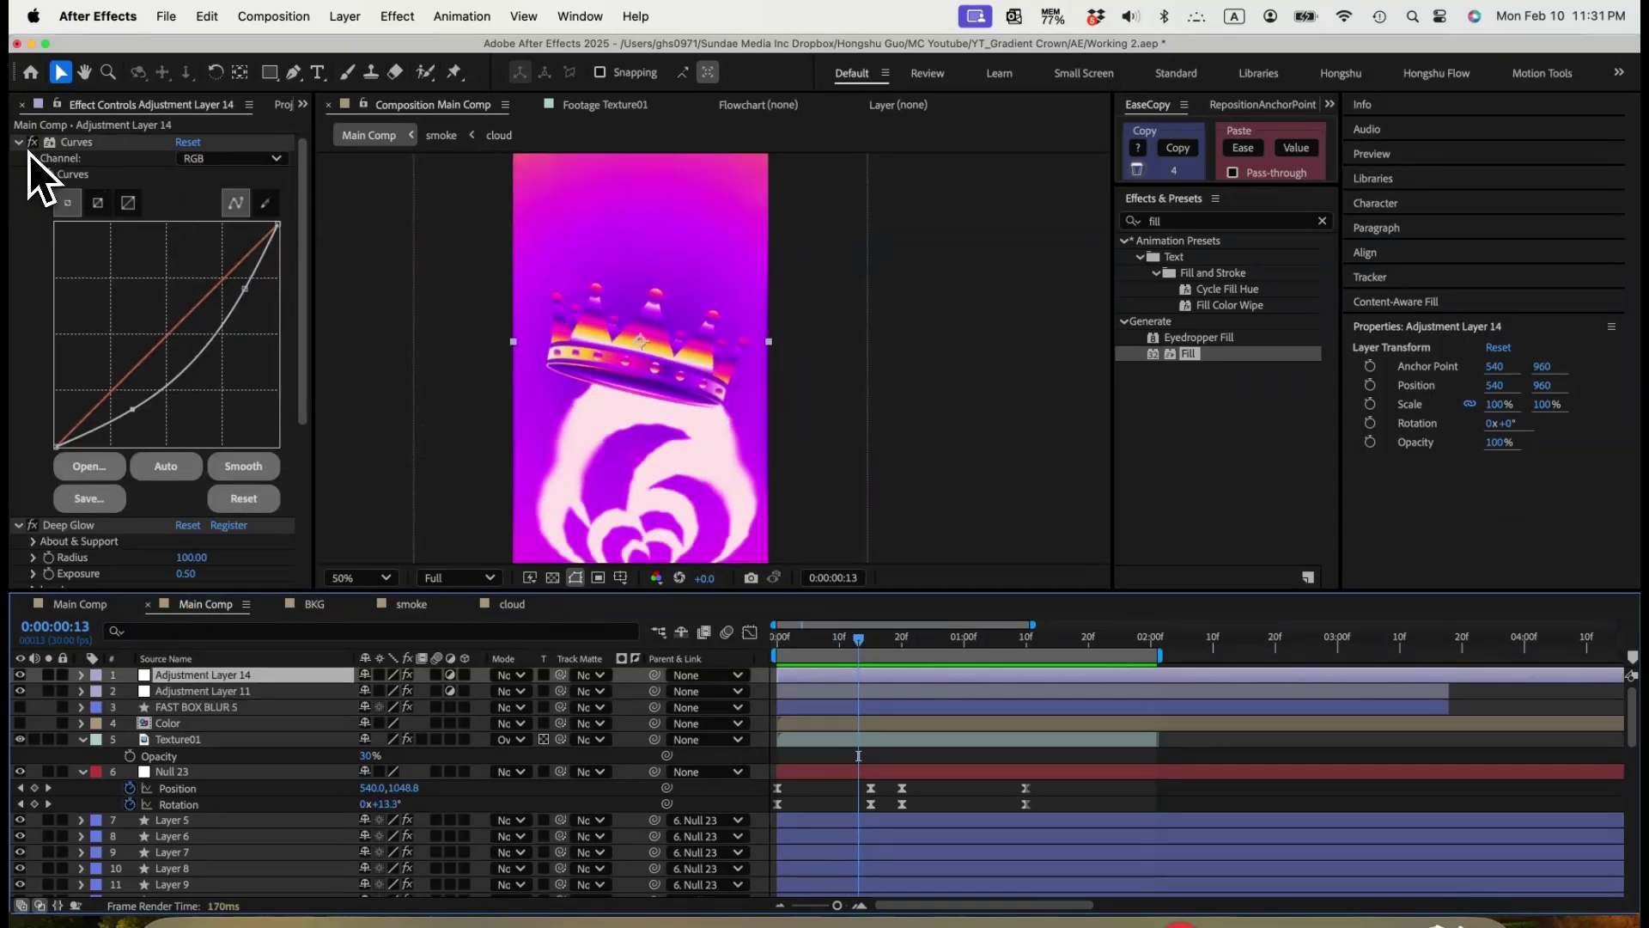
{"action": "left_click_drag", "start_coordinate": [141, 405], "coordinate": [133, 400]}
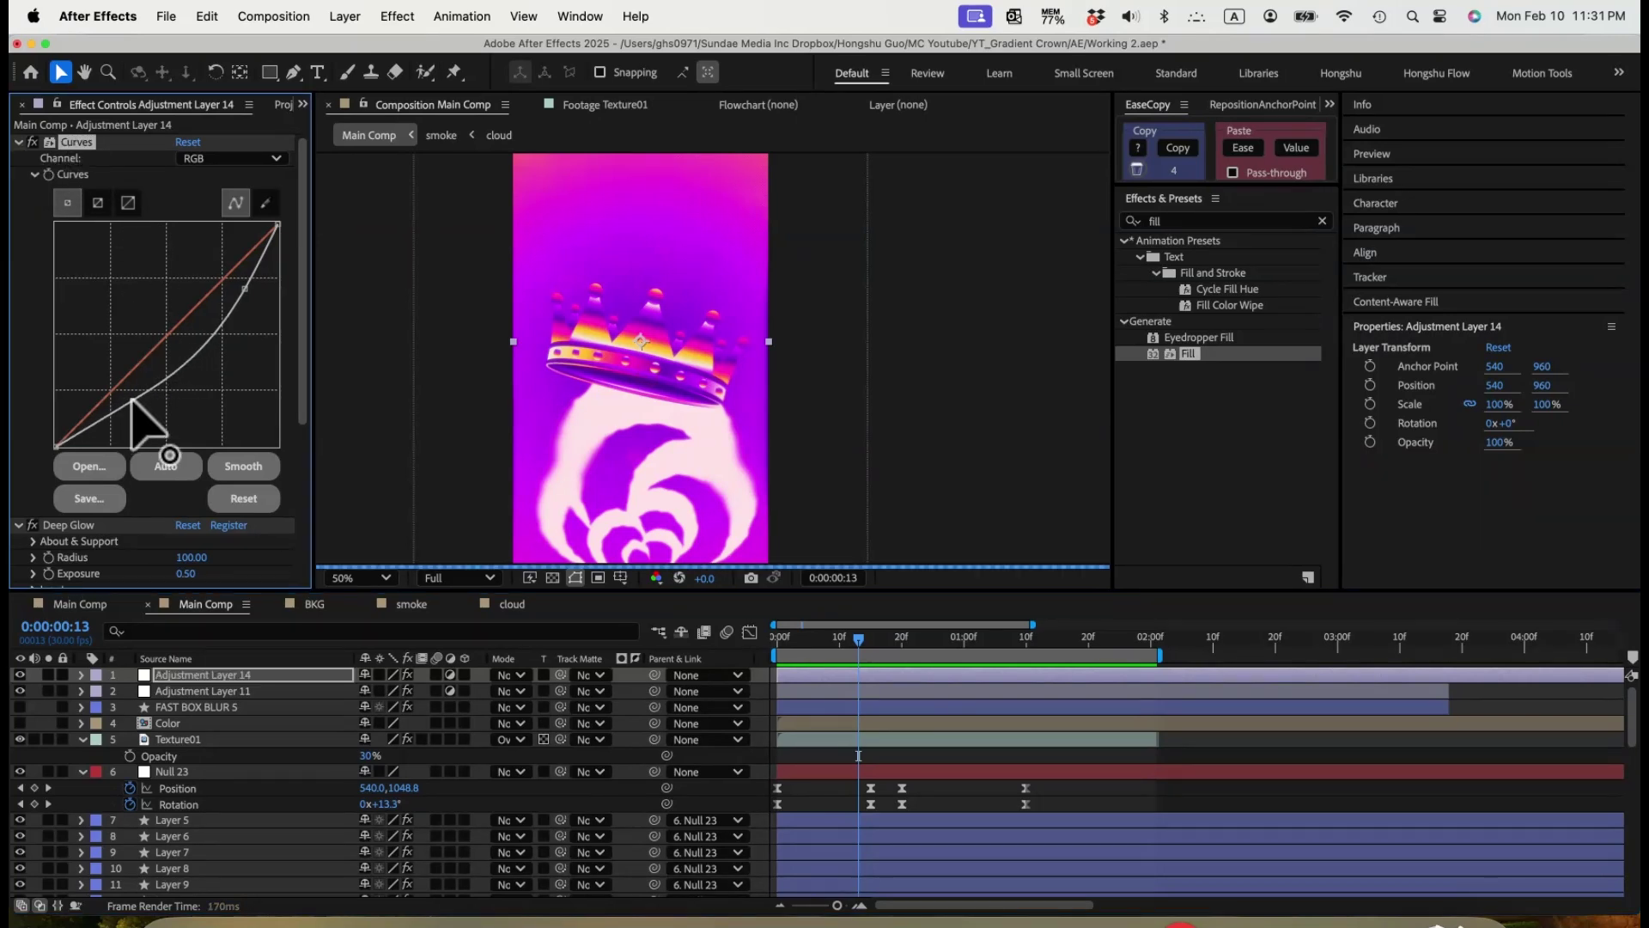
{"action": "left_click_drag", "start_coordinate": [244, 289], "coordinate": [251, 286]}
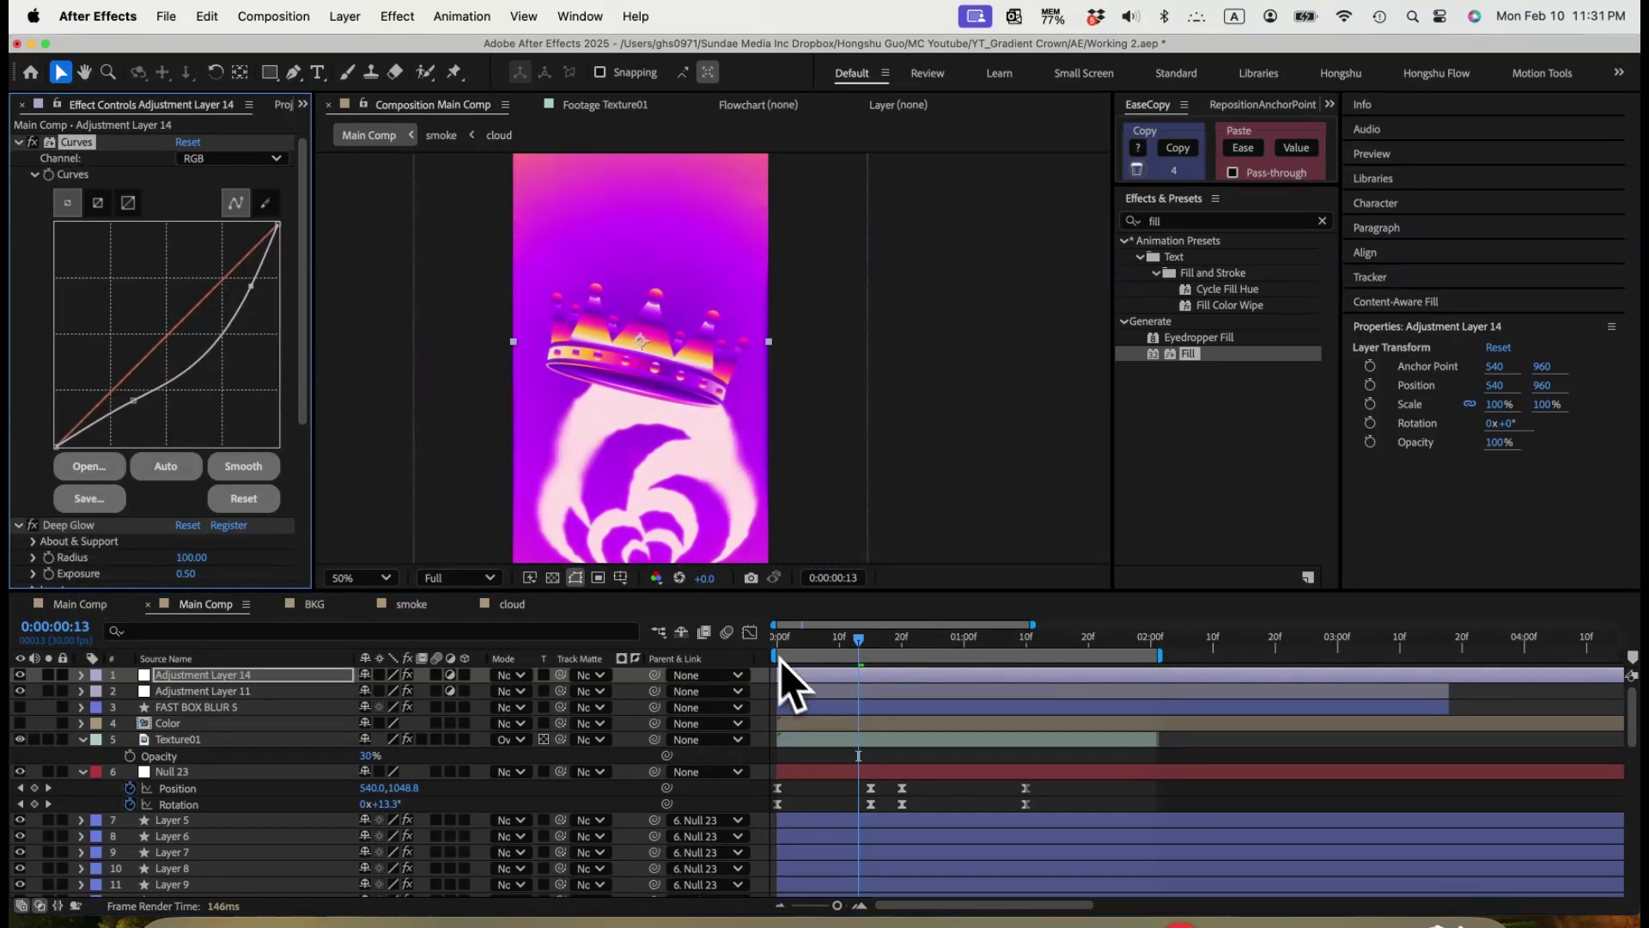
Scrub Main Comp to frame 19, enlarge the composition view to full size and play the finished crown animation.
{"action": "left_click", "coordinate": [796, 640]}
{"action": "left_click_drag", "start_coordinate": [817, 641], "coordinate": [896, 635]}
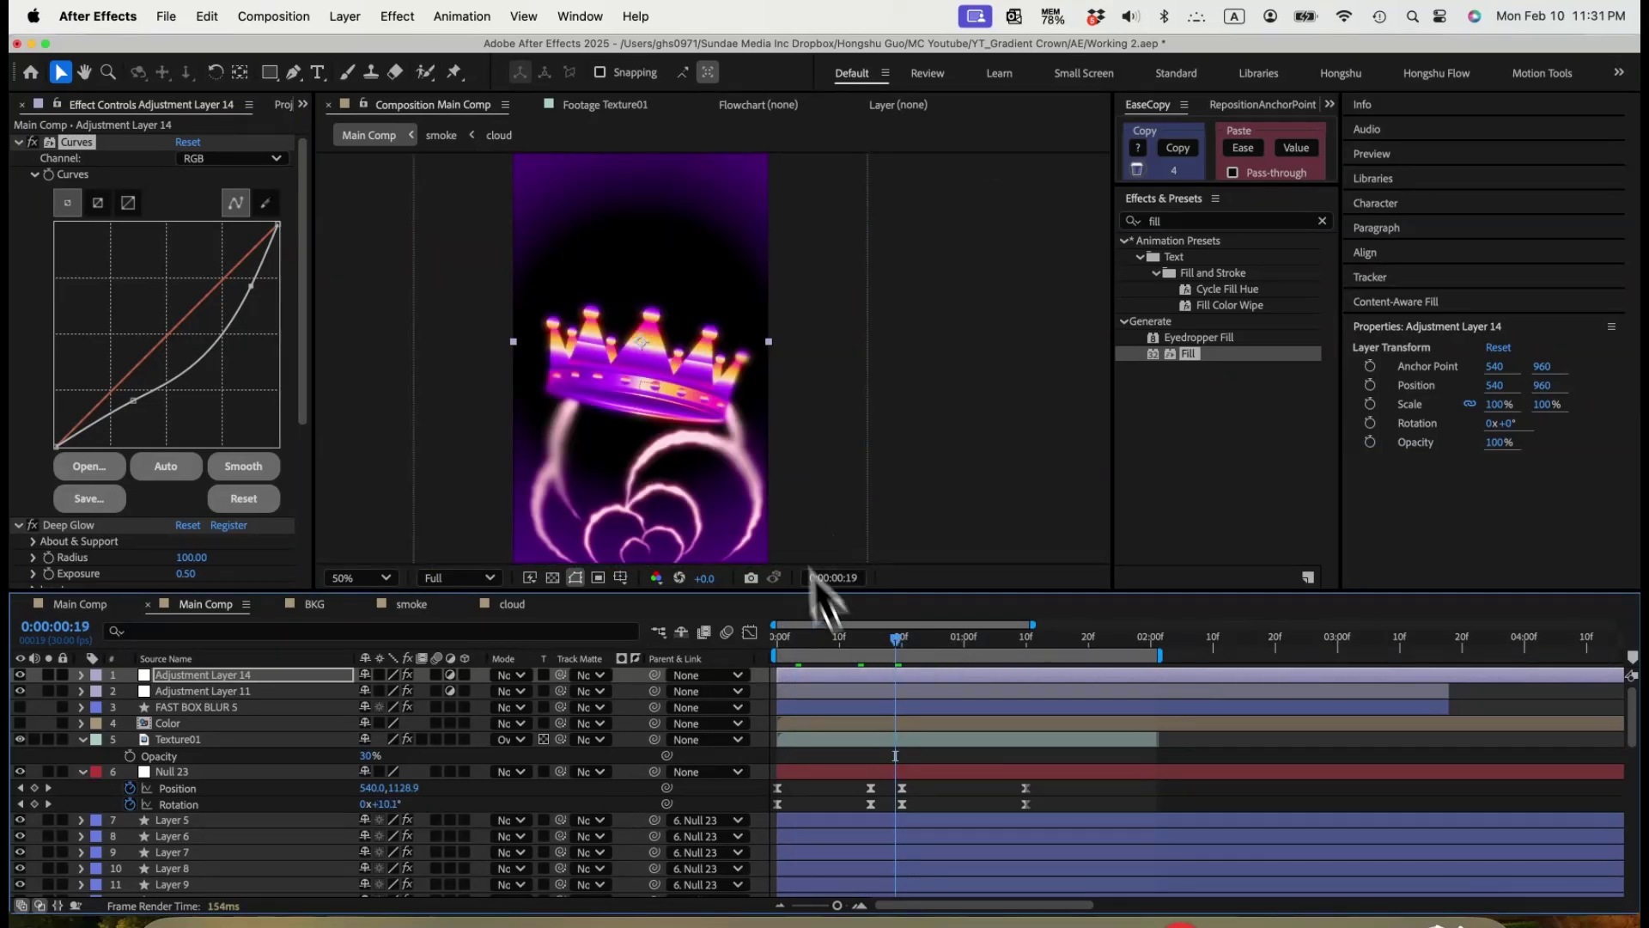
{"action": "key", "text": "grave"}
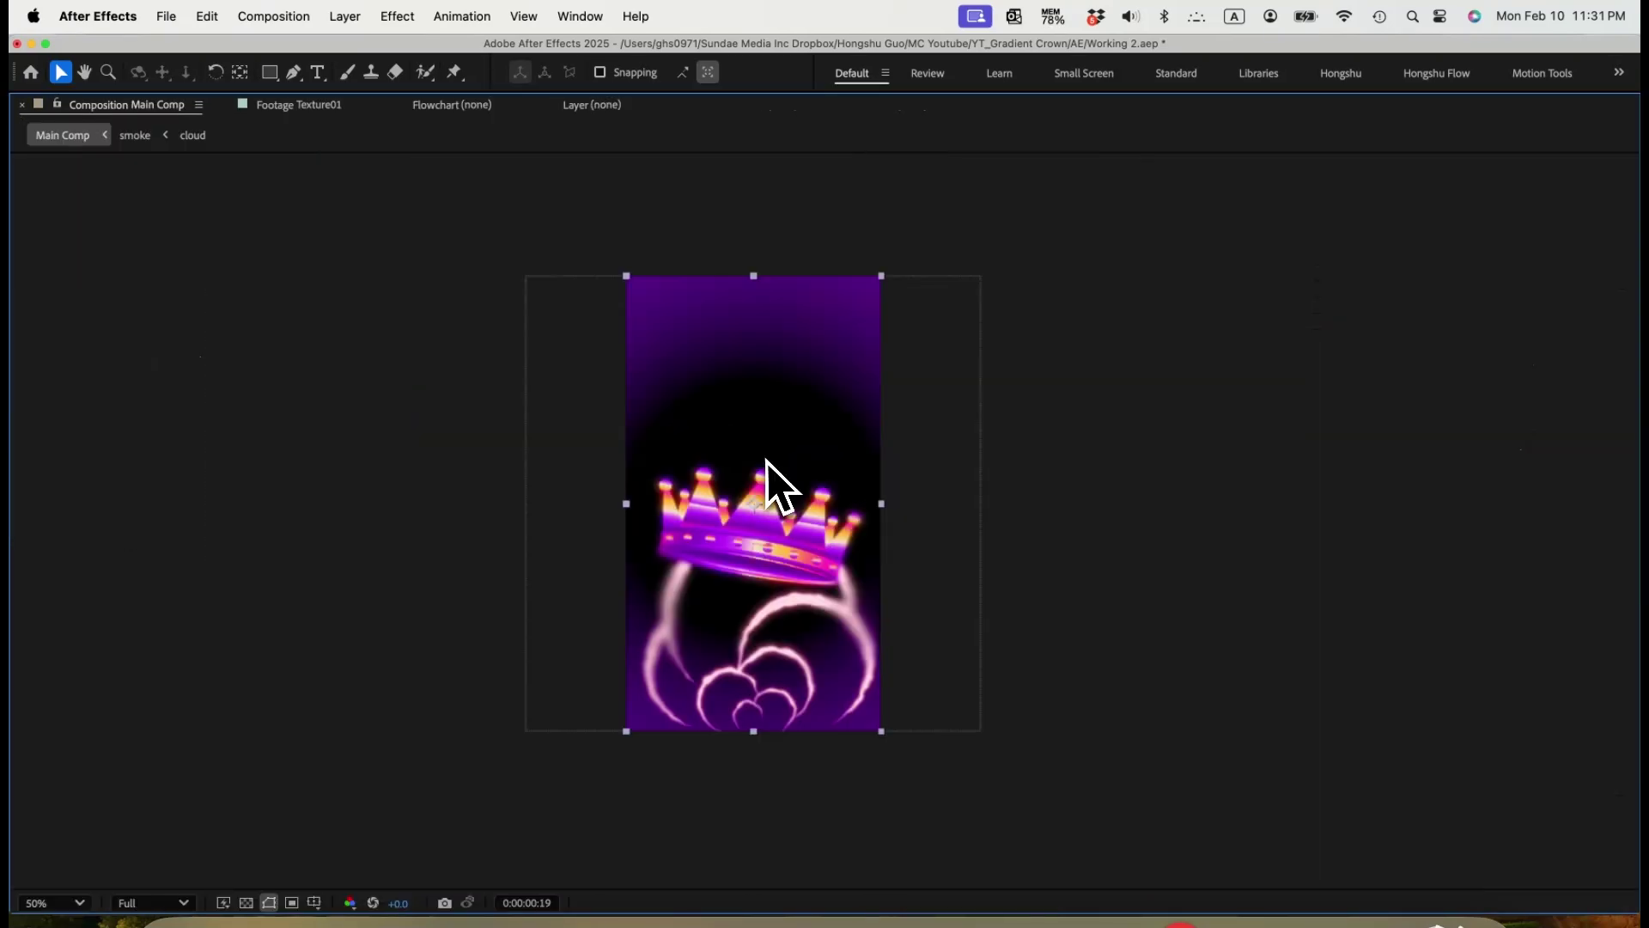
{"action": "key", "text": "space"}
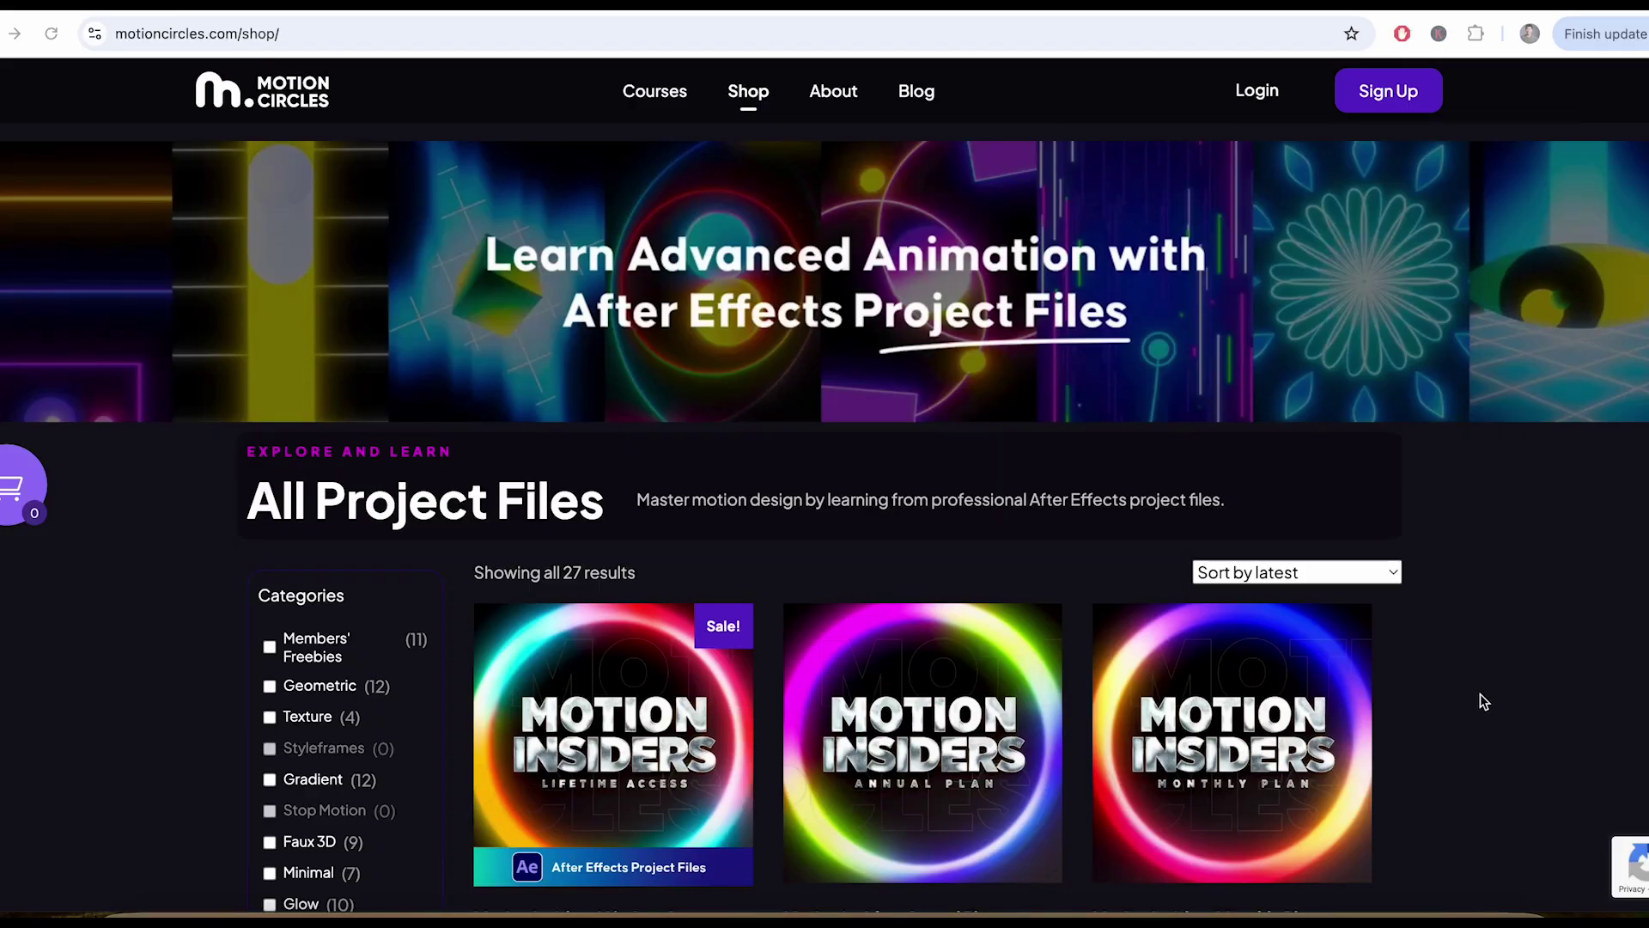
Switch to the web browser and look through all After Effects project files offered in the Motion Circles shop.
{"action": "scroll", "coordinate": [1481, 694], "scroll_direction": "down", "scroll_amount": 5}
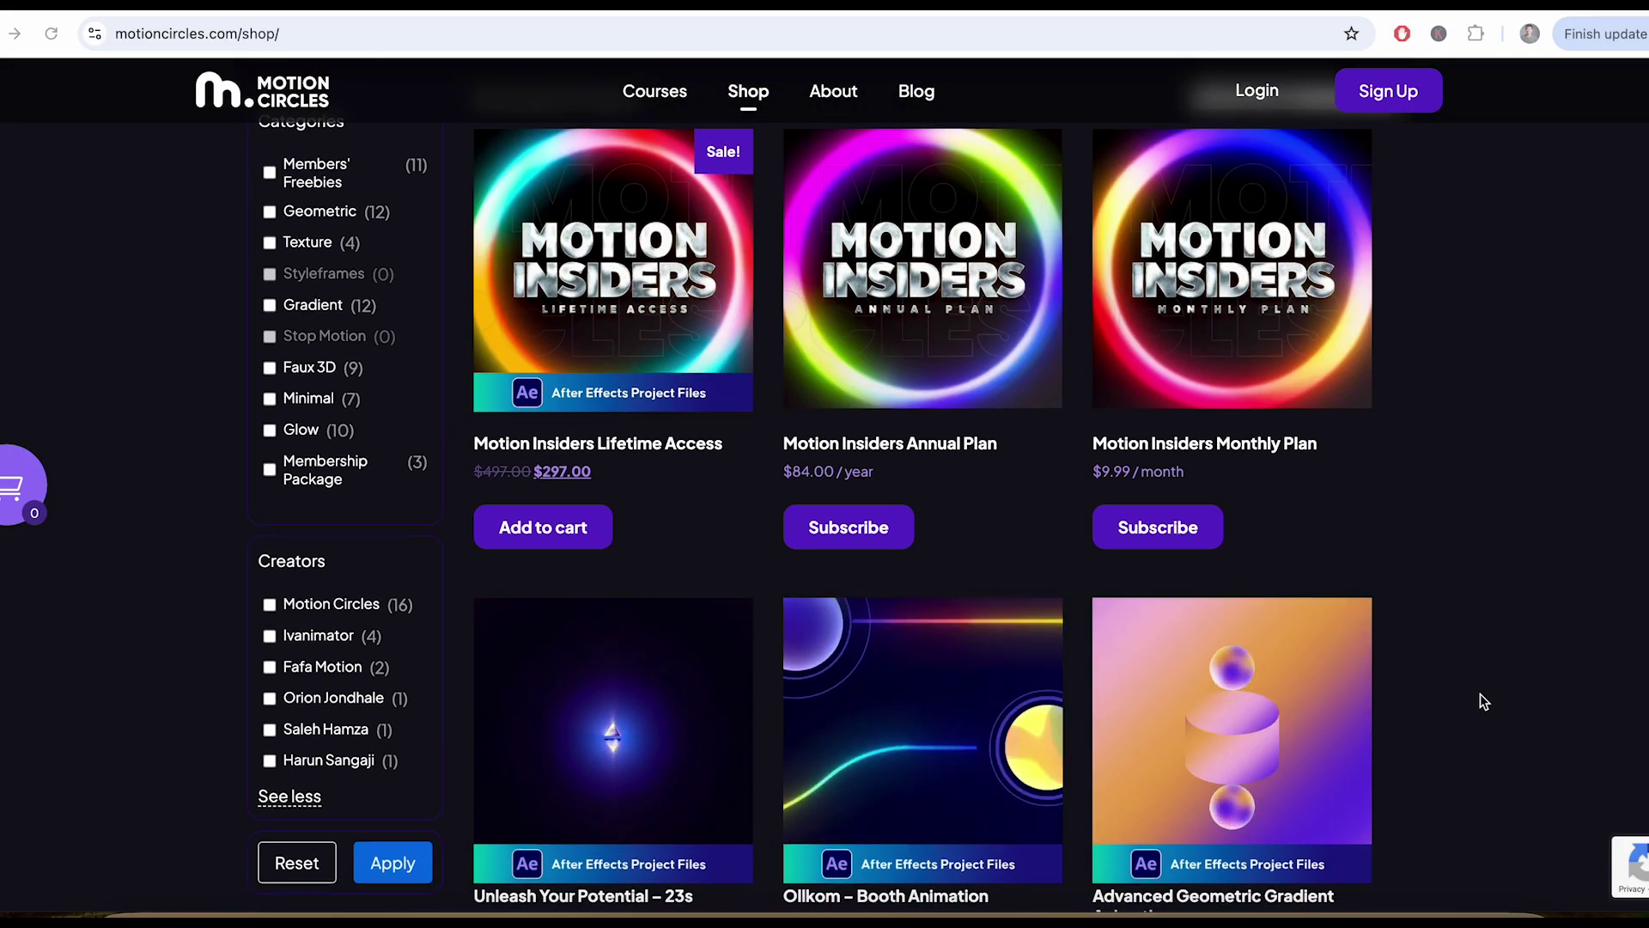
{"action": "scroll", "coordinate": [1479, 694], "scroll_direction": "down", "scroll_amount": 10}
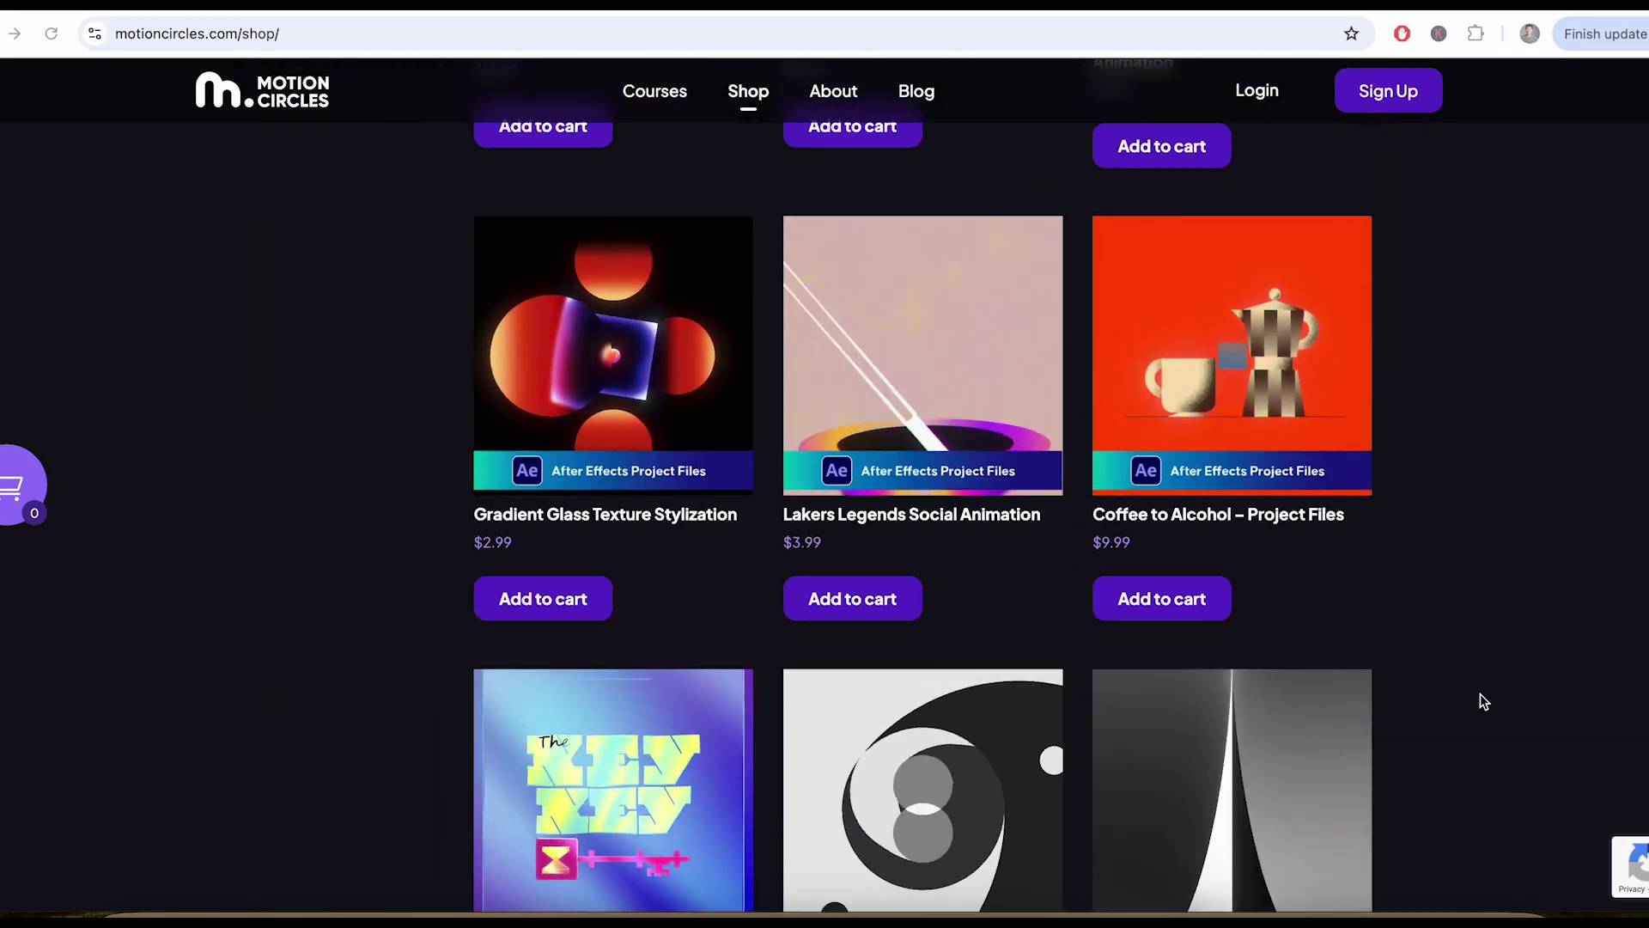
{"action": "scroll", "coordinate": [1481, 700], "scroll_direction": "down", "scroll_amount": 5}
{"action": "scroll", "coordinate": [1480, 700], "scroll_direction": "down", "scroll_amount": 5}
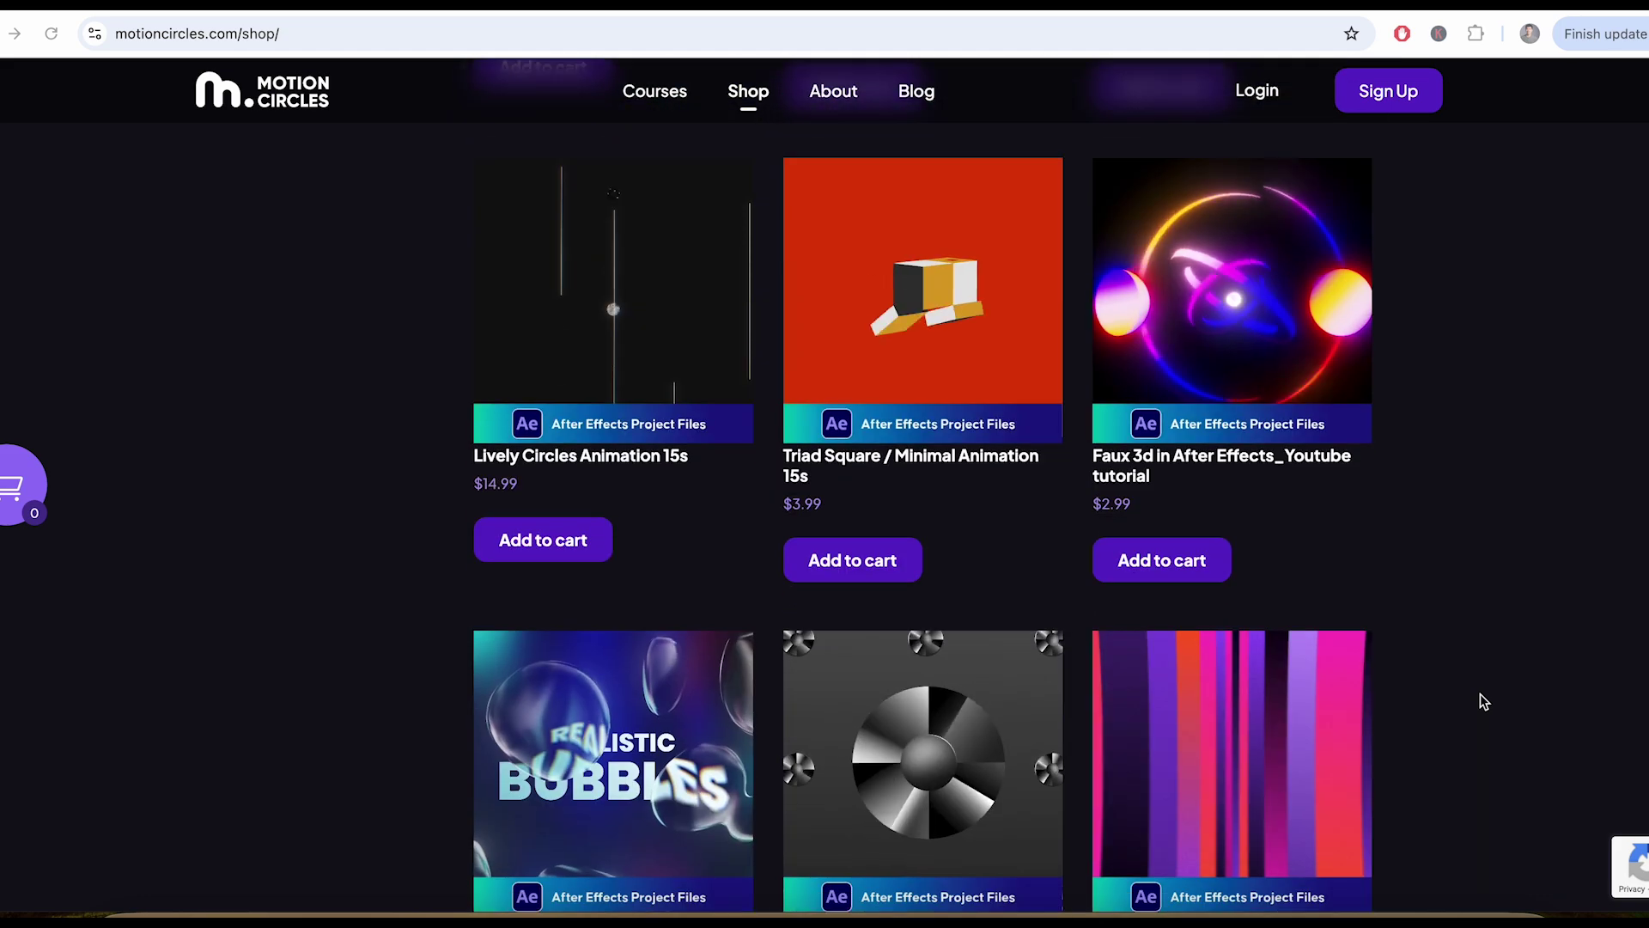
{"action": "scroll", "coordinate": [1480, 701], "scroll_direction": "down", "scroll_amount": 6}
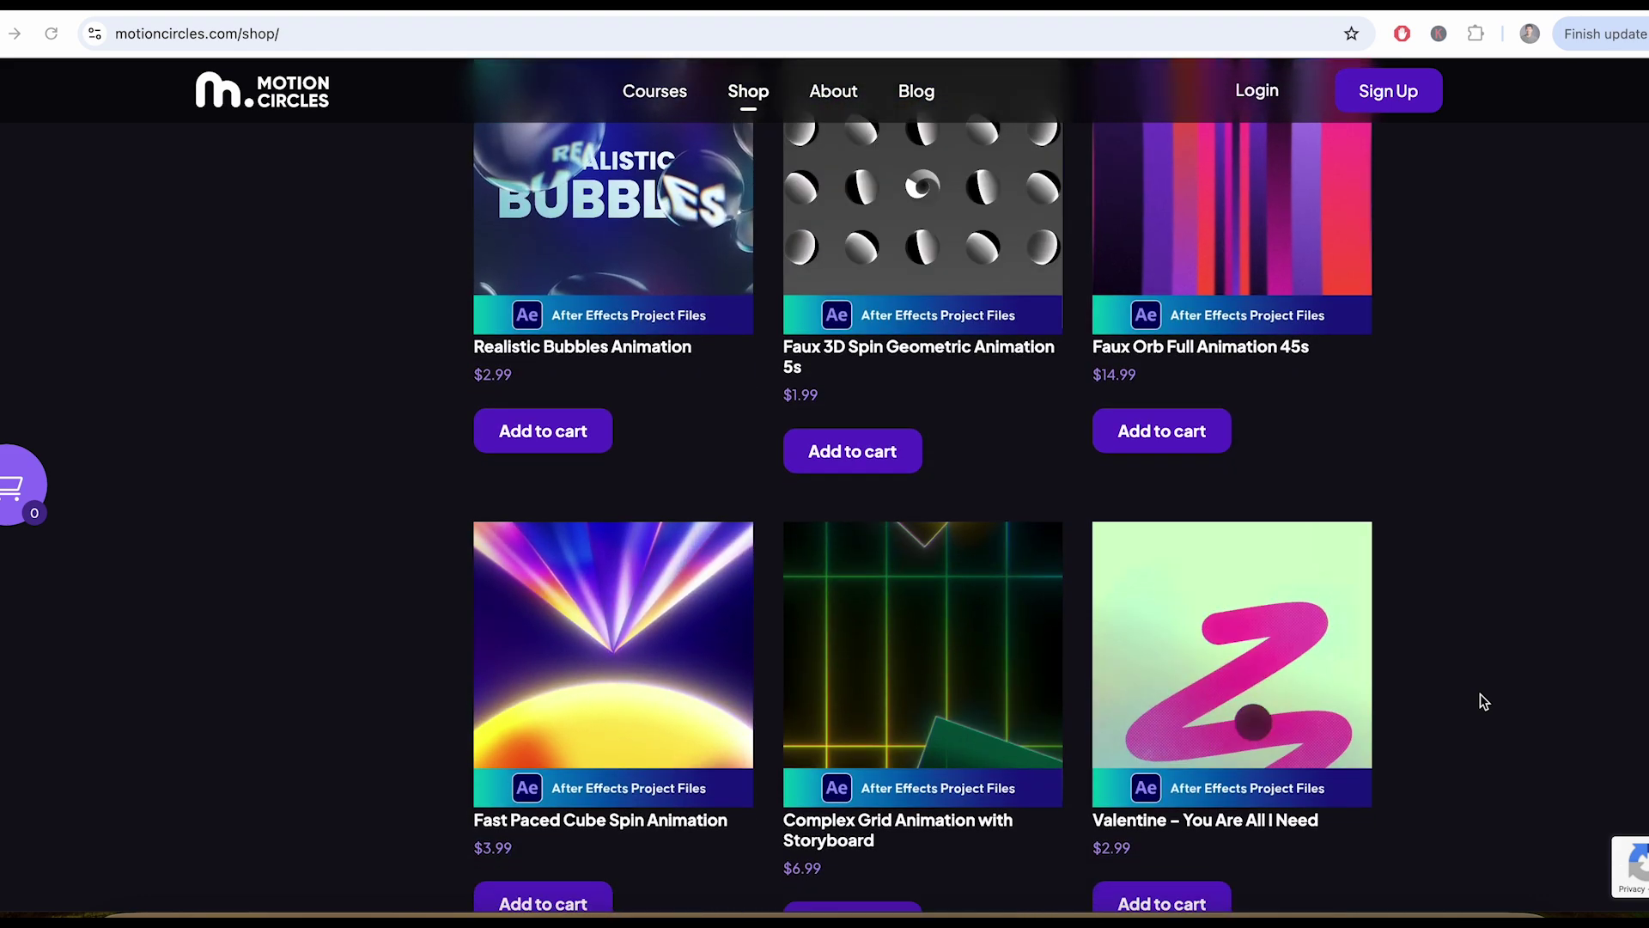
{"action": "scroll", "coordinate": [1481, 693], "scroll_direction": "down", "scroll_amount": 5}
{"action": "scroll", "coordinate": [1481, 693], "scroll_direction": "down", "scroll_amount": 5}
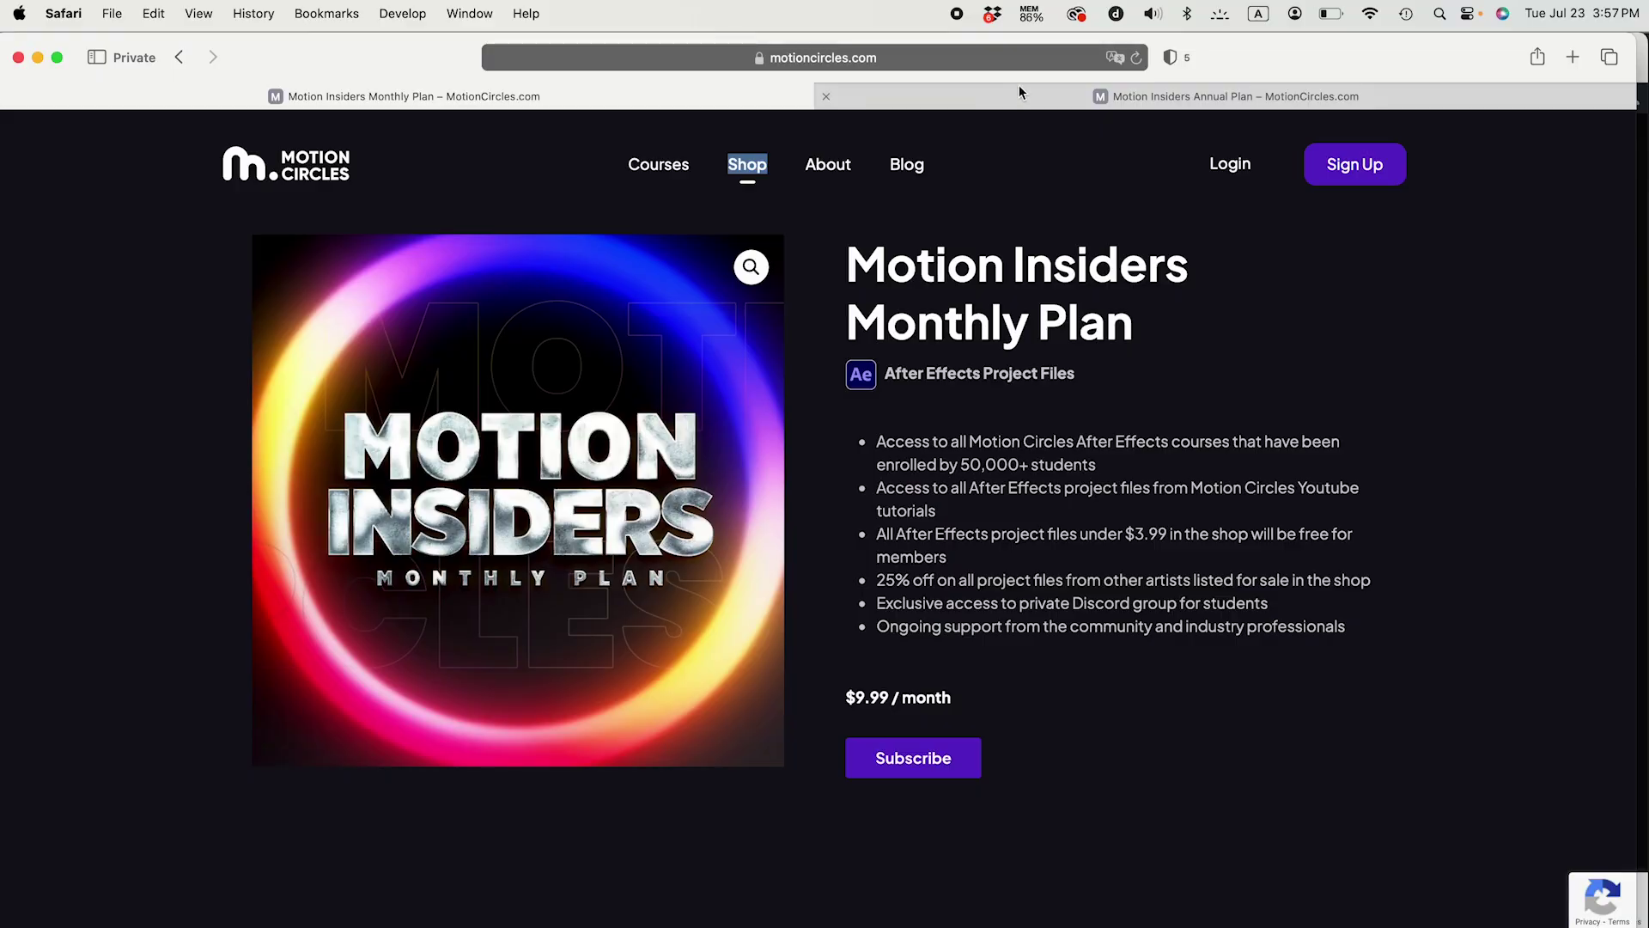
Look over the Motion Insiders plan pages, the Motion Circles course list and the details of the advanced geometric animation course.
{"action": "mouse_move", "coordinate": [1026, 99]}
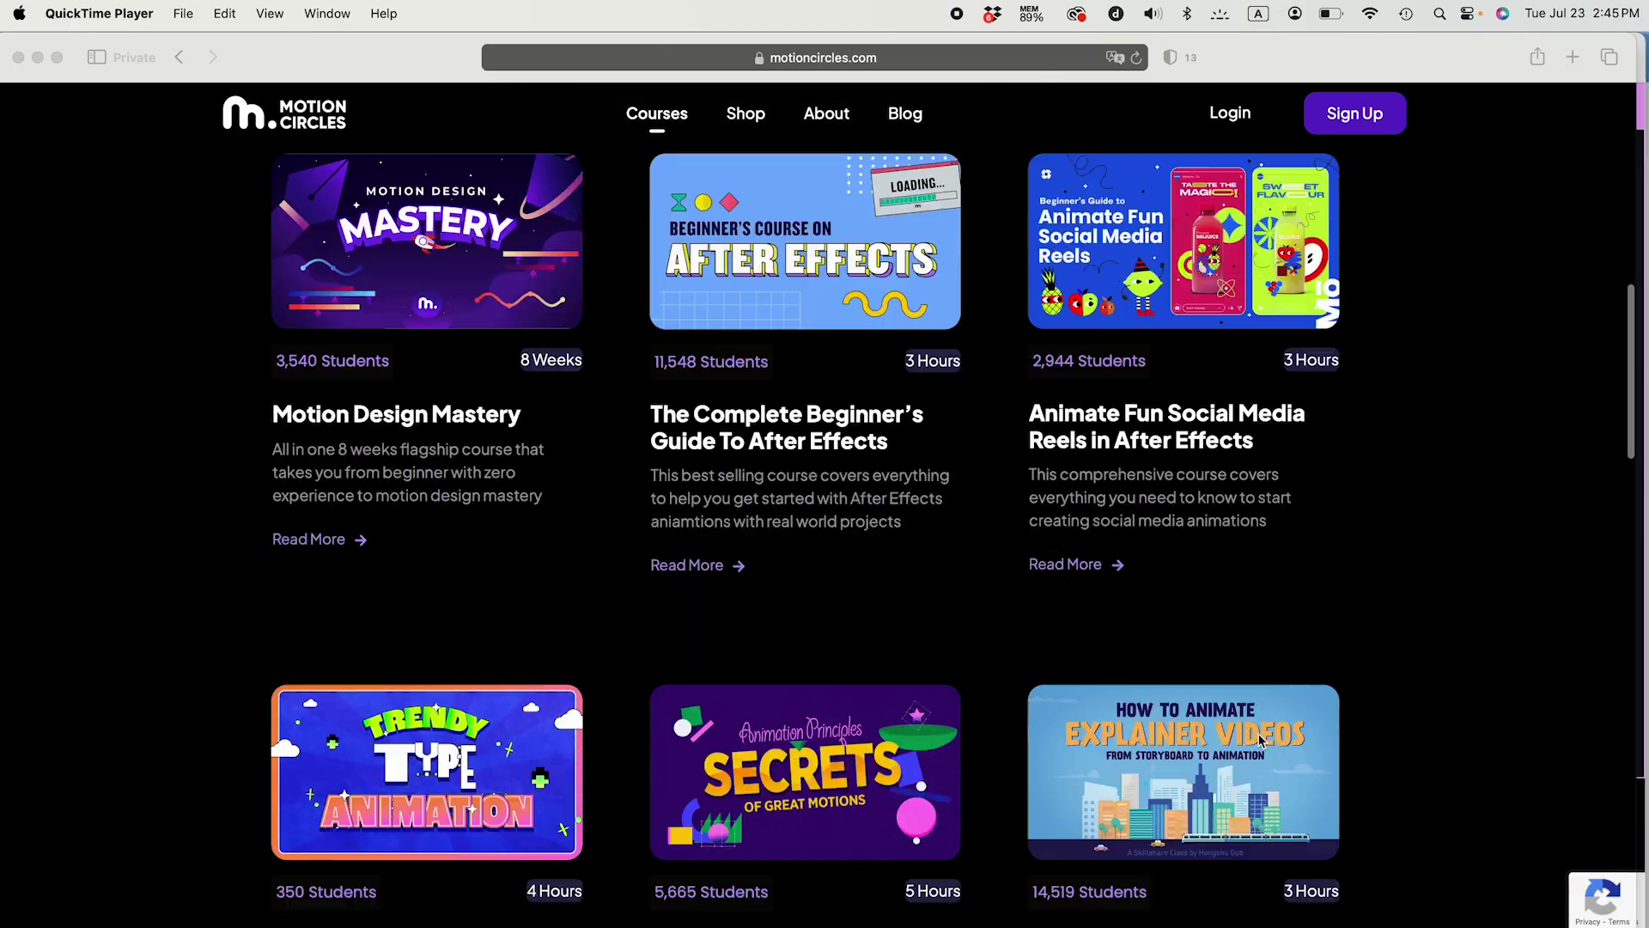
{"action": "scroll", "coordinate": [1419, 739], "scroll_direction": "down", "scroll_amount": 10}
{"action": "scroll", "coordinate": [1419, 738], "scroll_direction": "down", "scroll_amount": 8}
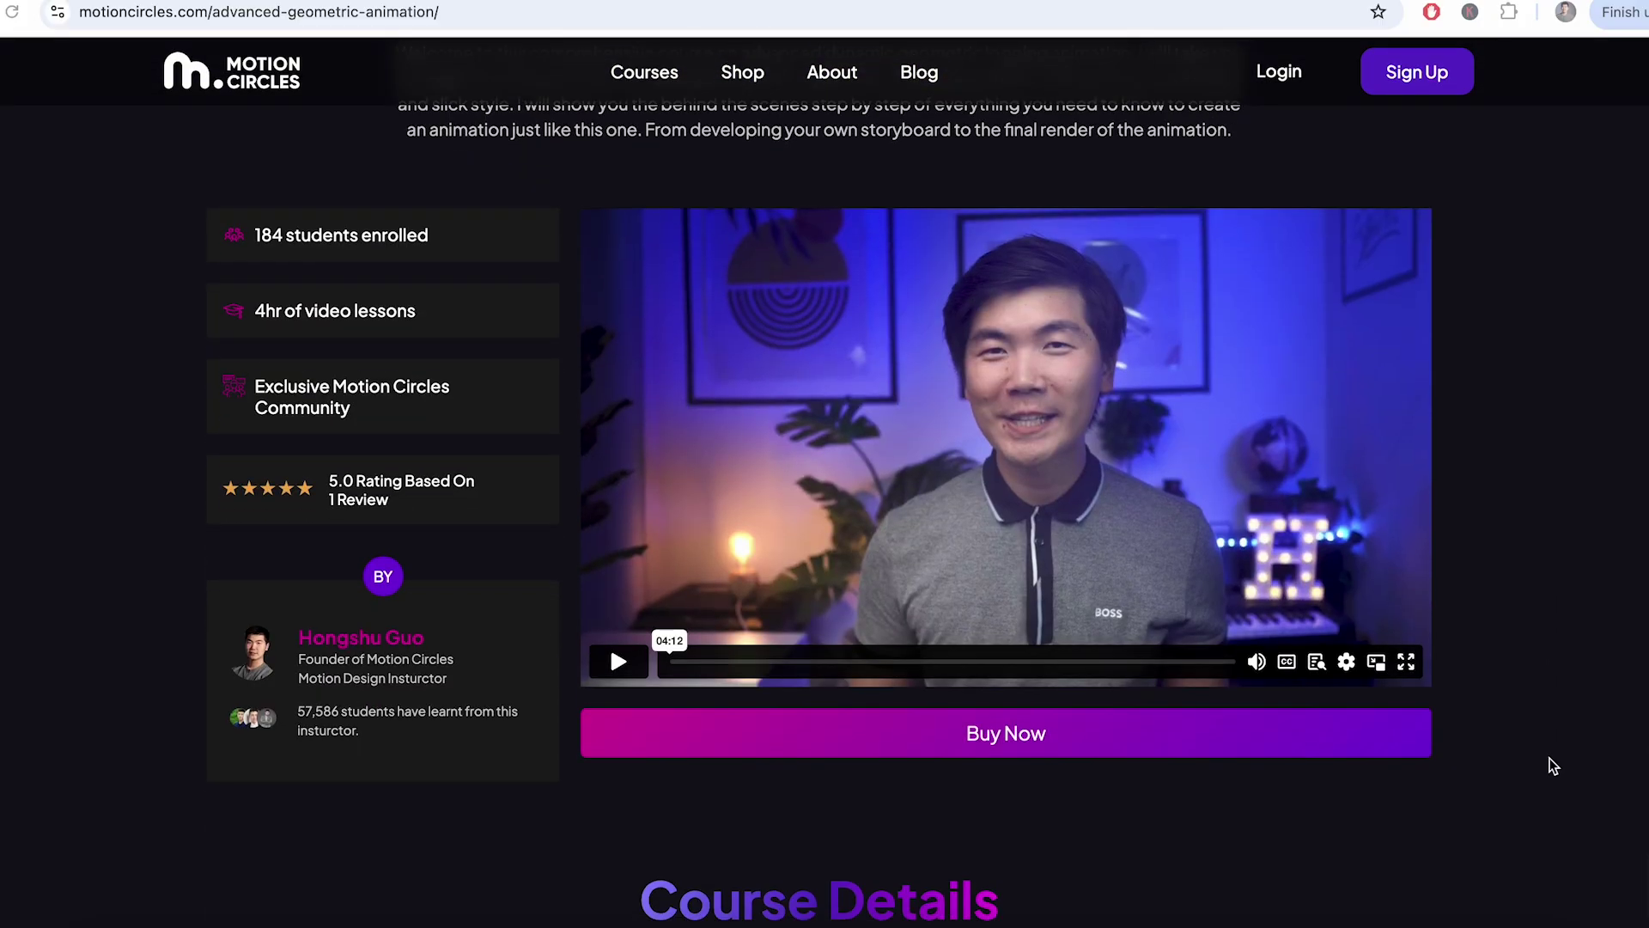
{"action": "scroll", "coordinate": [1553, 765], "scroll_direction": "down", "scroll_amount": 9}
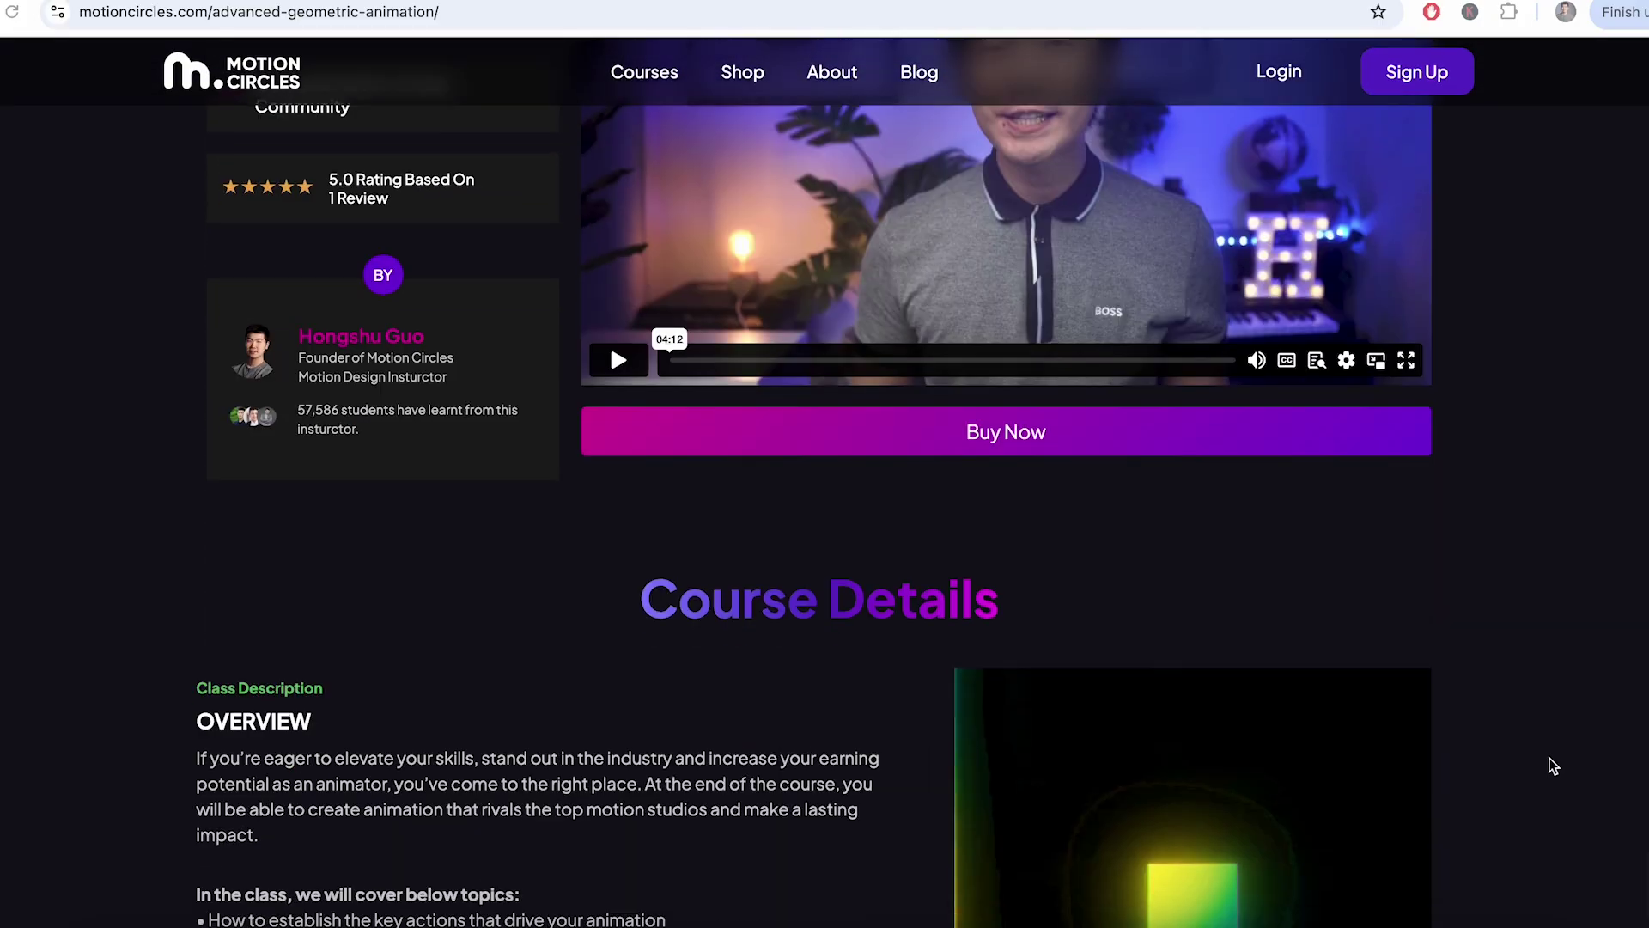